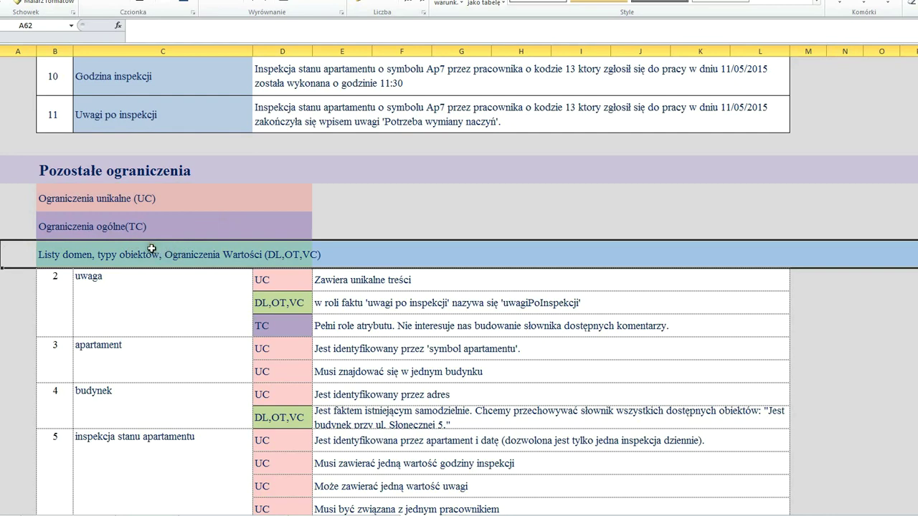
- Select all eleven fact rows of the FAKTY table in the Excel sheet
scroll(143, 247, "up", 5)
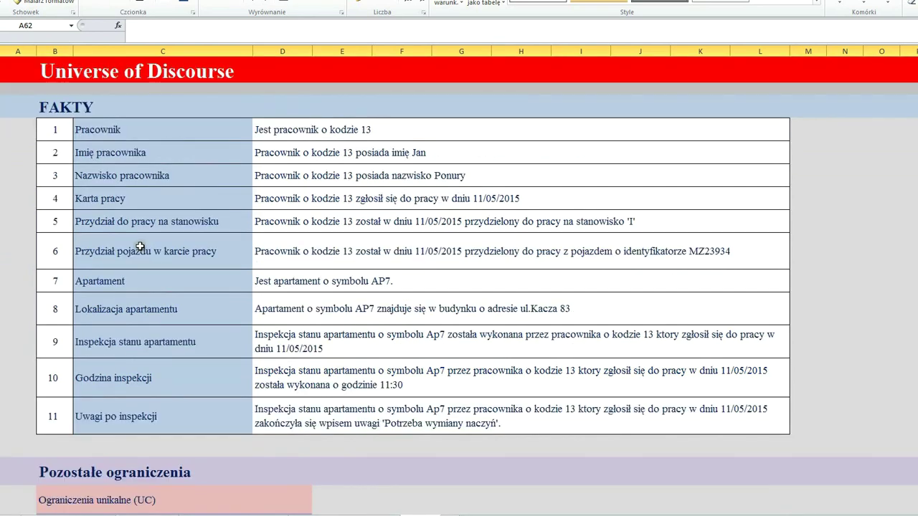
left_click(8, 127)
left_click_drag(8, 126, 3, 423)
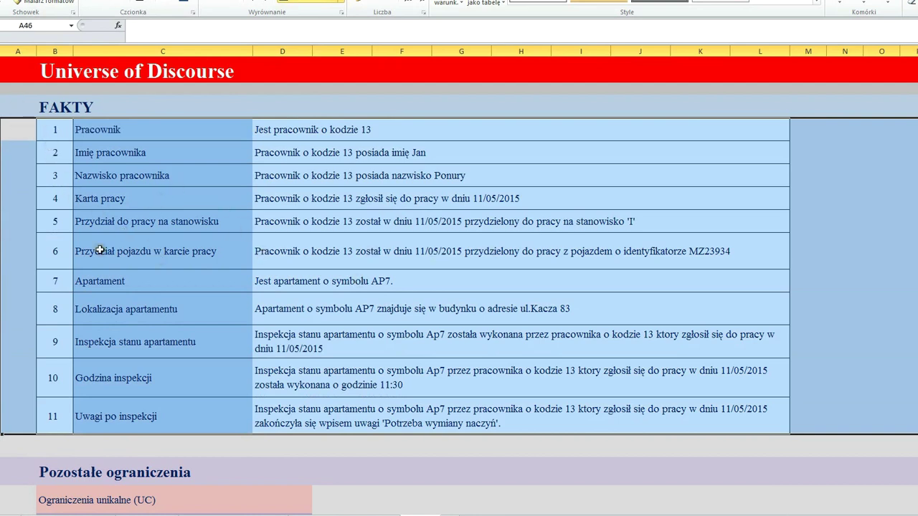
scroll(101, 269, "down", 10)
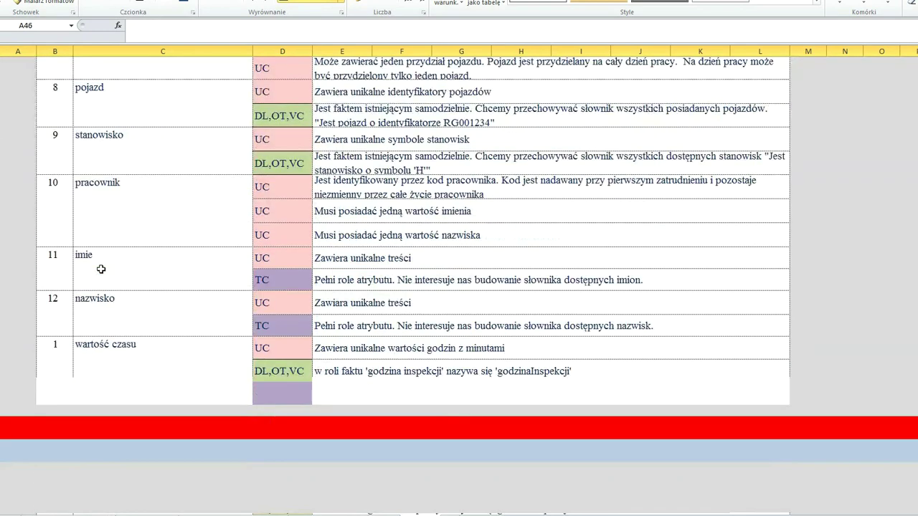
scroll(100, 264, "down", 5)
scroll(122, 228, "up", 1)
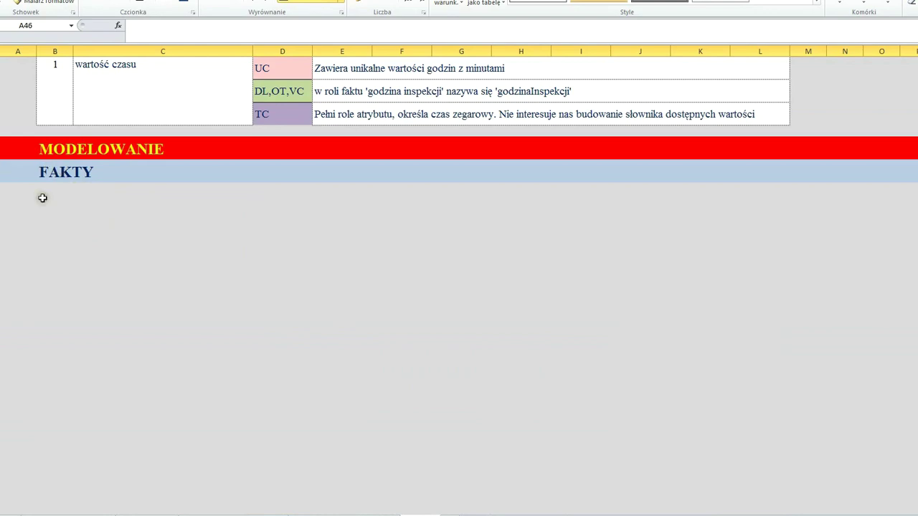
scroll(46, 189, "up", 15)
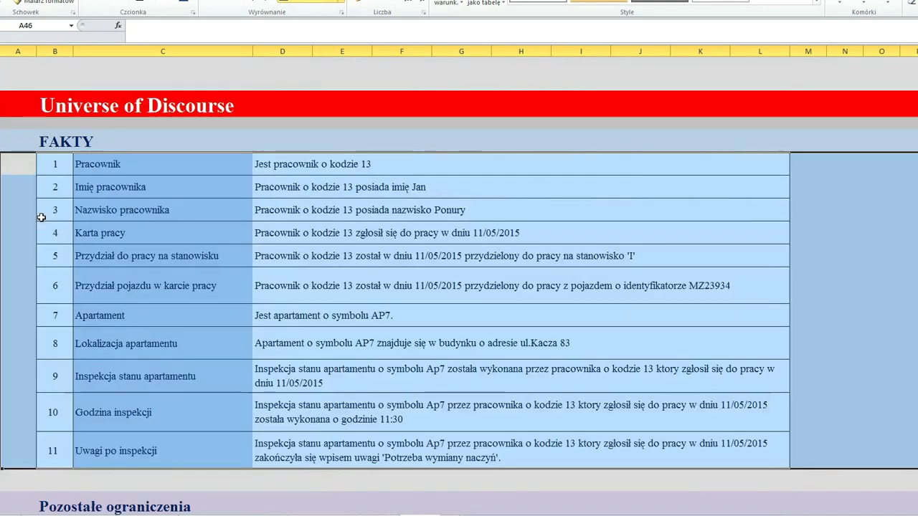
- Paste the Pracownik row 'Jest pracownik o kodzie 13' under MODELOWANIE > FAKTY
left_click(28, 174)
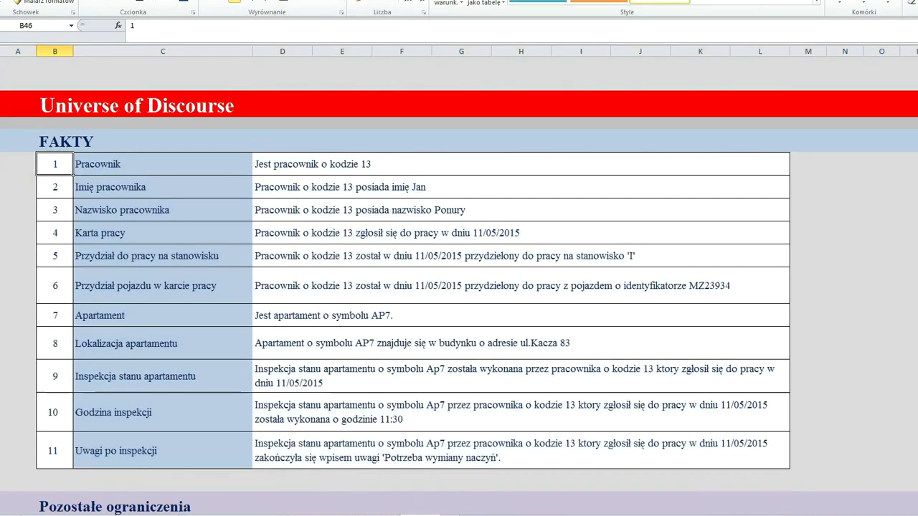
left_click(2, 174)
scroll(127, 266, "down", 15)
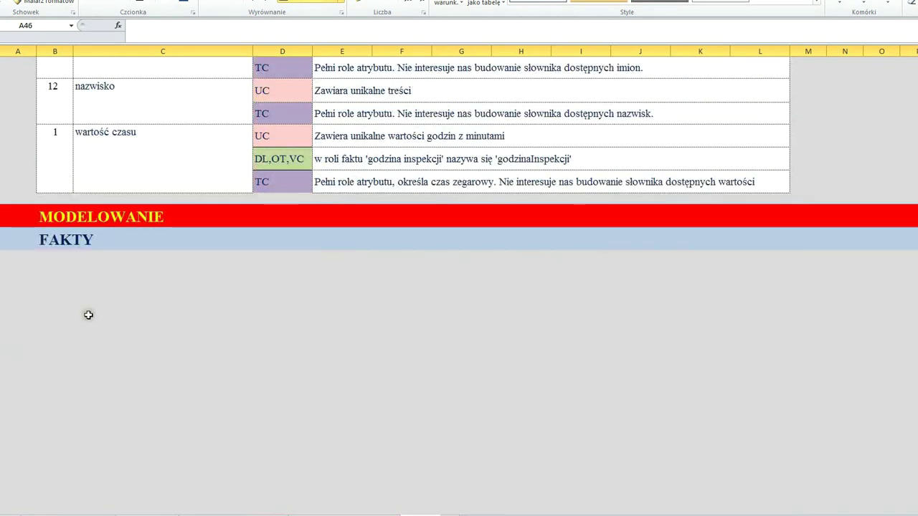
left_click(10, 258)
type("1\tPracownik\tJest pracownik o kodzie 13")
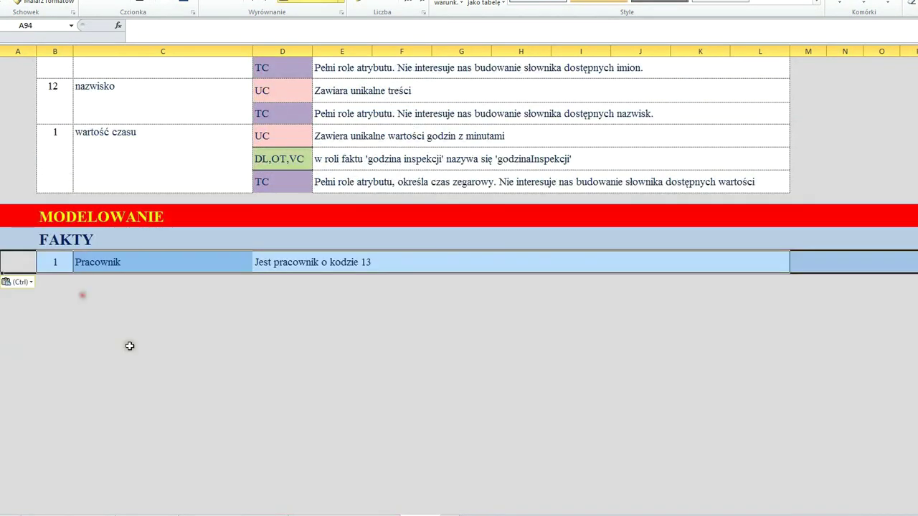
left_click(109, 347)
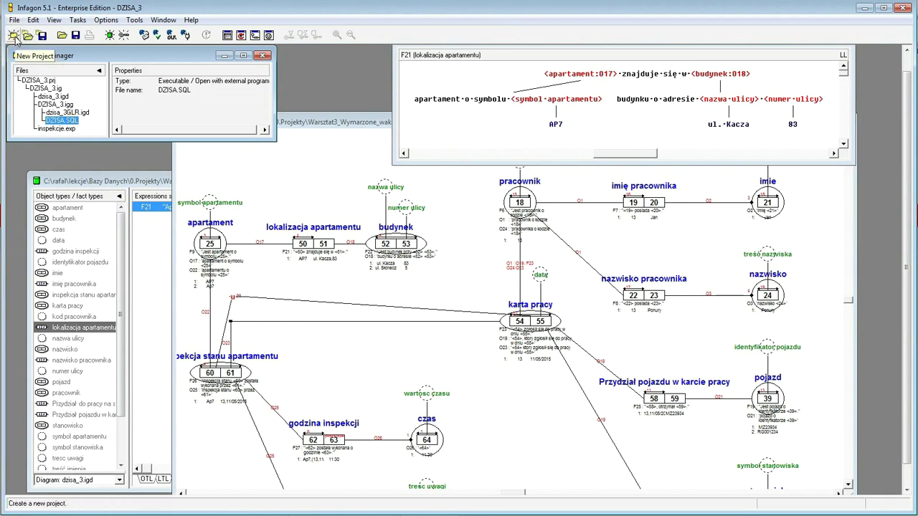
- Start a new project, discarding DZISA_3 changes, and name it inspekcje
left_click(14, 35)
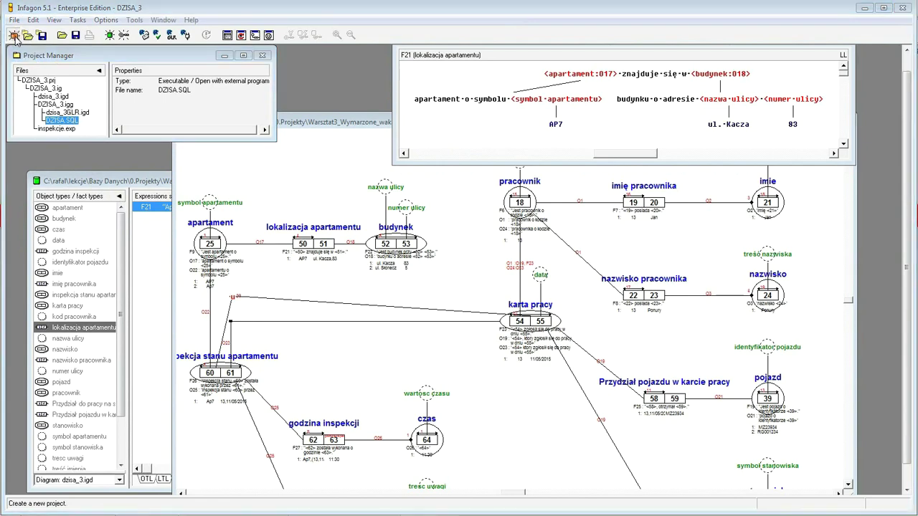
left_click(536, 271)
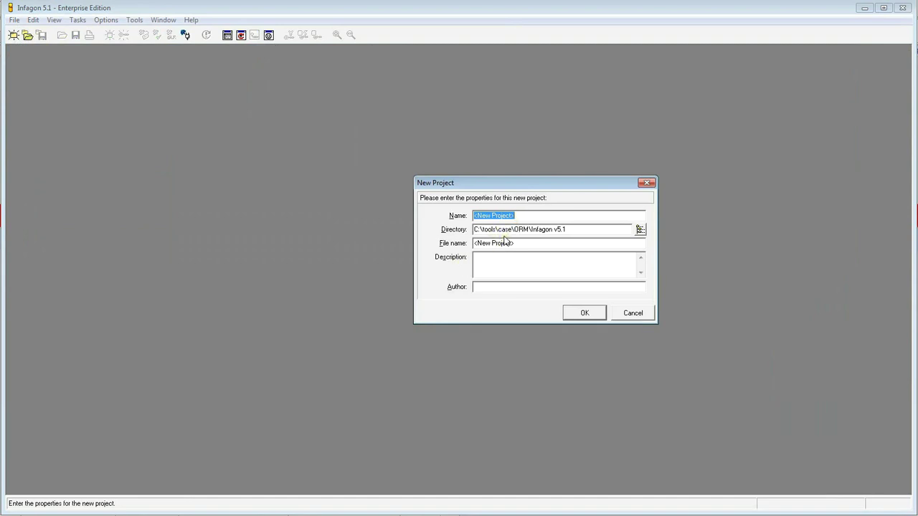
type("inspekcje")
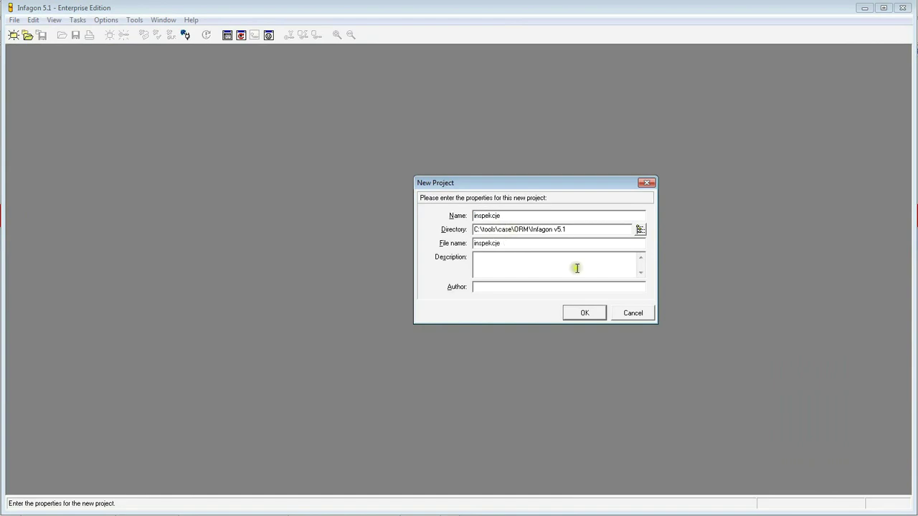
- Browse the project directory through the user, lekcje and Bazy Danych folders to 0.Projekty
left_click(639, 229)
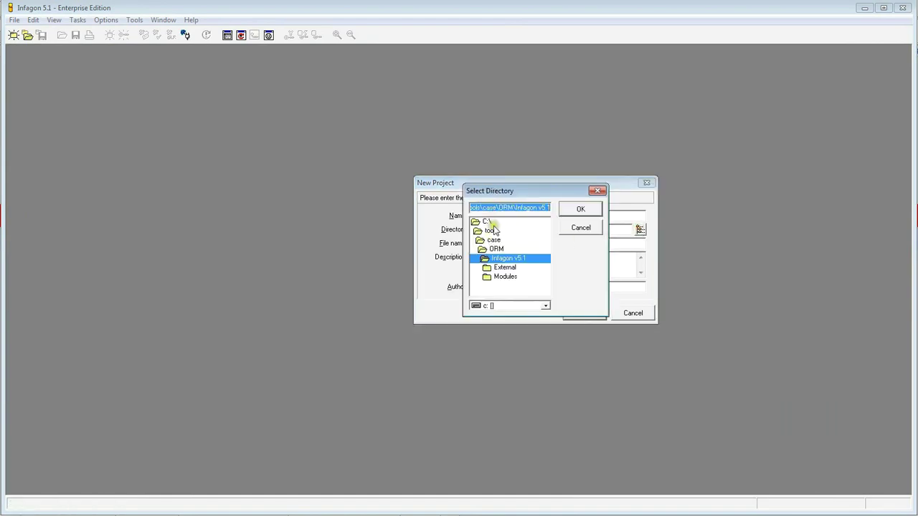
double_click(488, 223)
left_click_drag(545, 237, 547, 267)
left_click(487, 259)
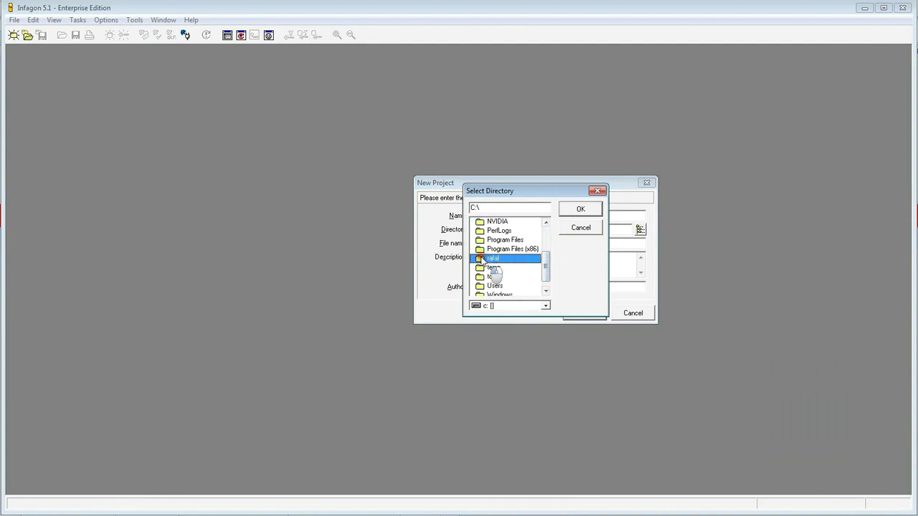
double_click(482, 259)
double_click(497, 268)
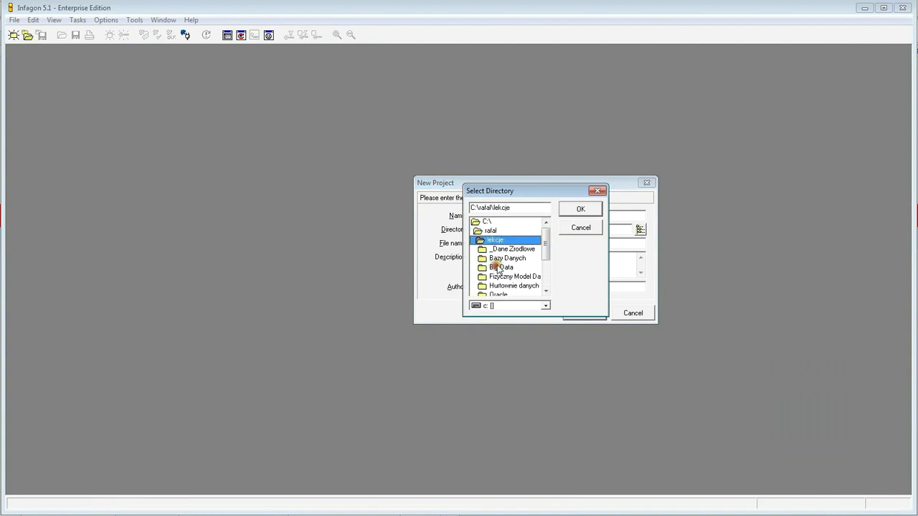
left_click_drag(547, 242, 558, 263)
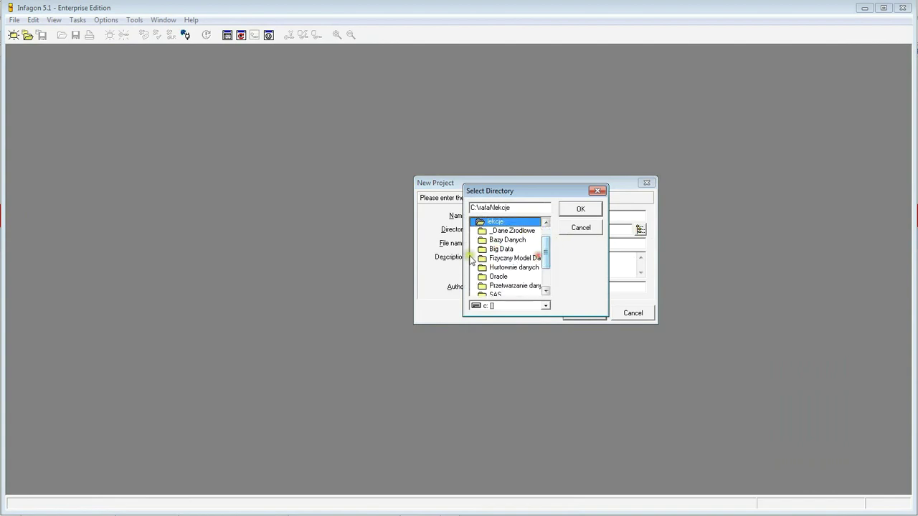
double_click(488, 241)
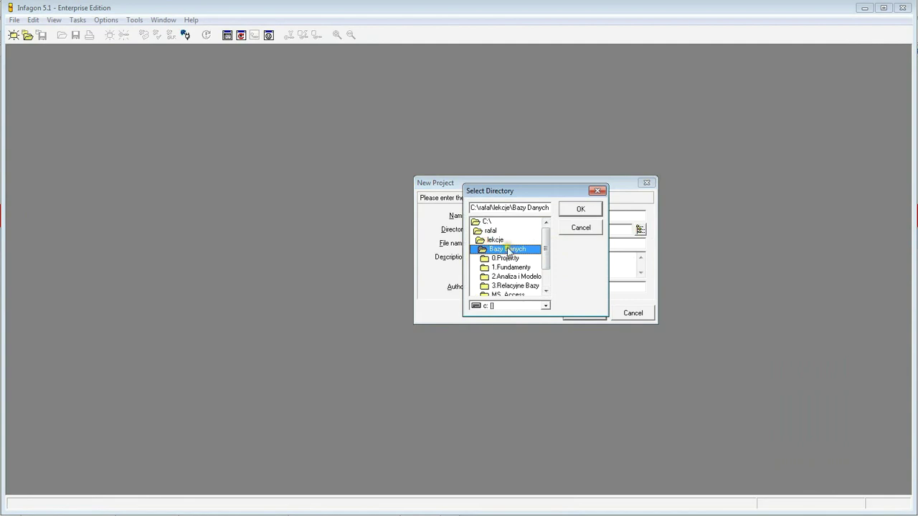
left_click(498, 259)
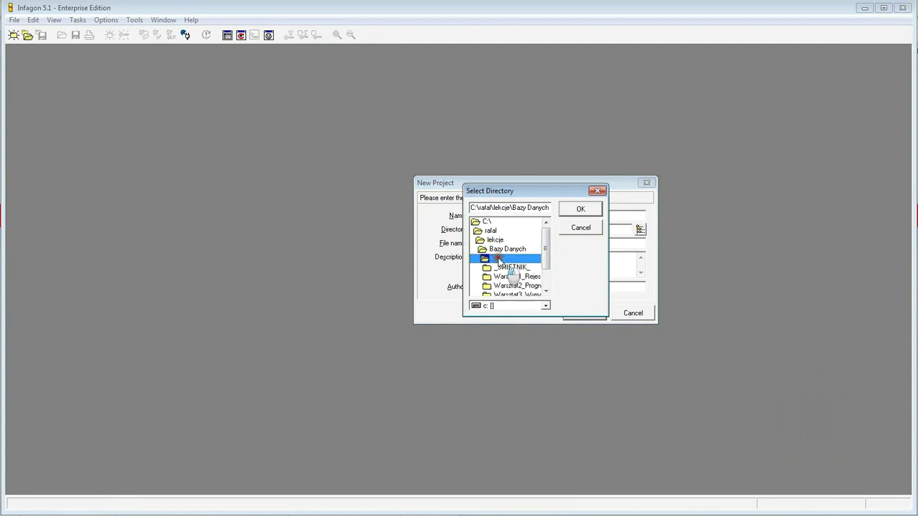
- Set the VIDEO folder under 0.Projekty as the directory and create the inspekcje project
scroll(538, 268, "down", 1)
double_click(528, 270)
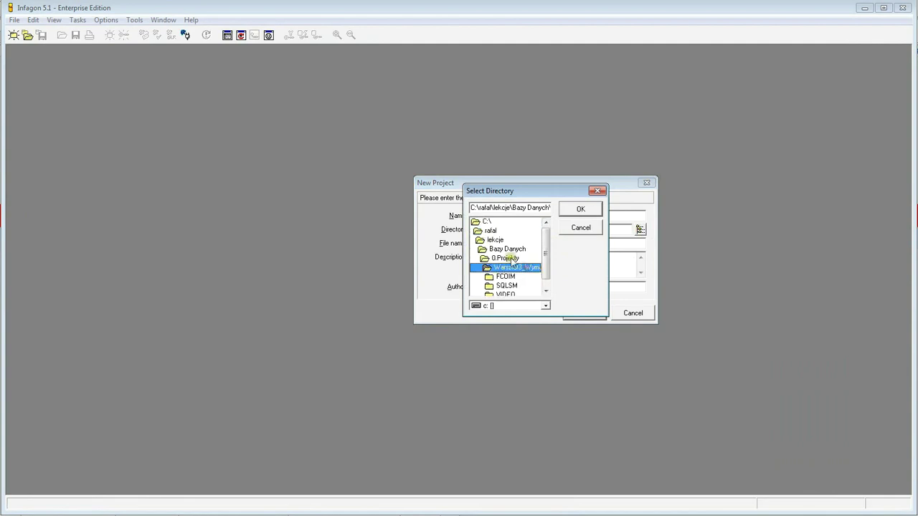
left_click(516, 294)
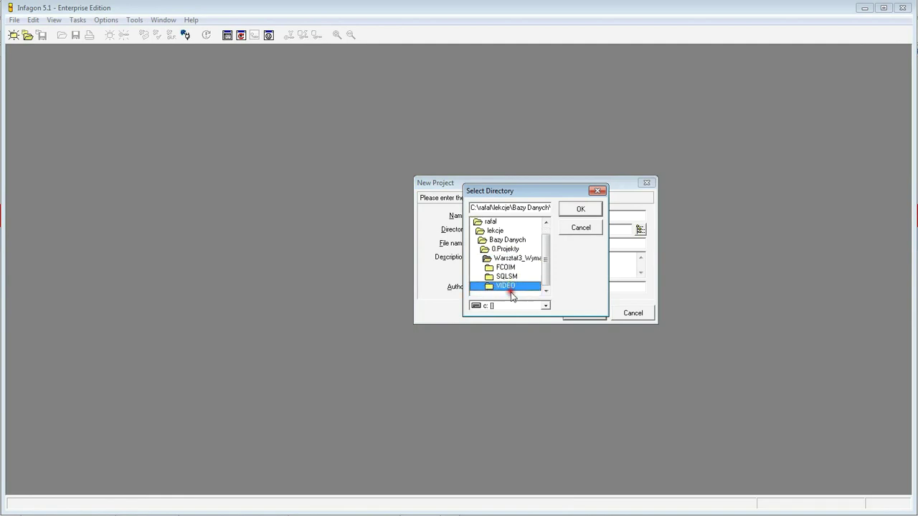
double_click(494, 286)
left_click(581, 209)
left_click(586, 314)
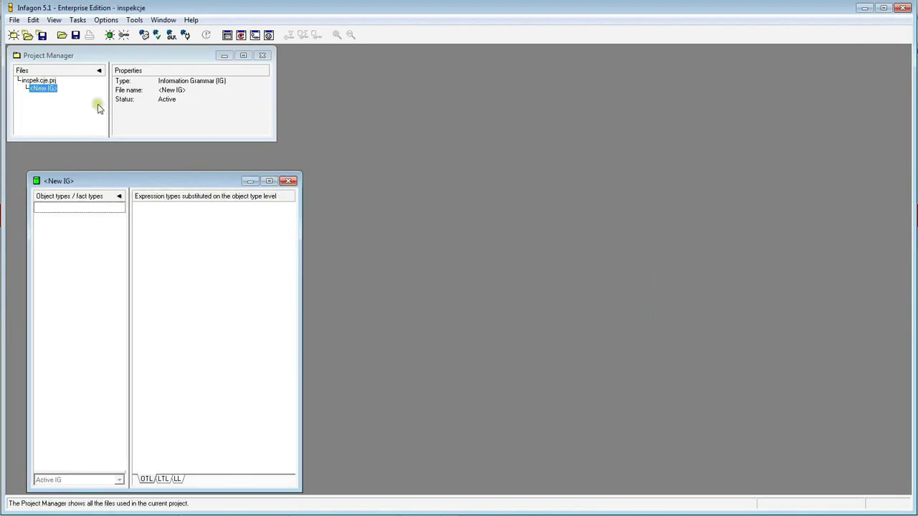
- Nudge the empty information grammar window into place and start a new expression
left_click_drag(142, 180, 137, 165)
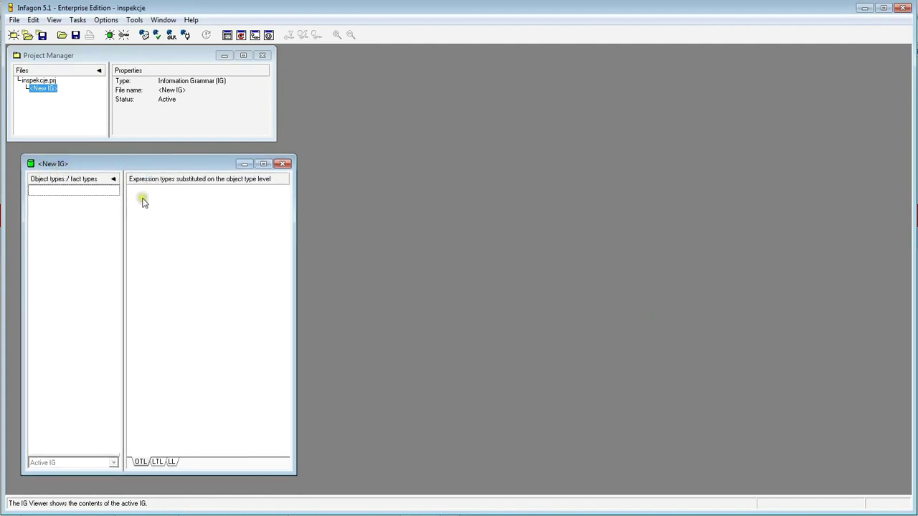
left_click_drag(142, 164, 137, 165)
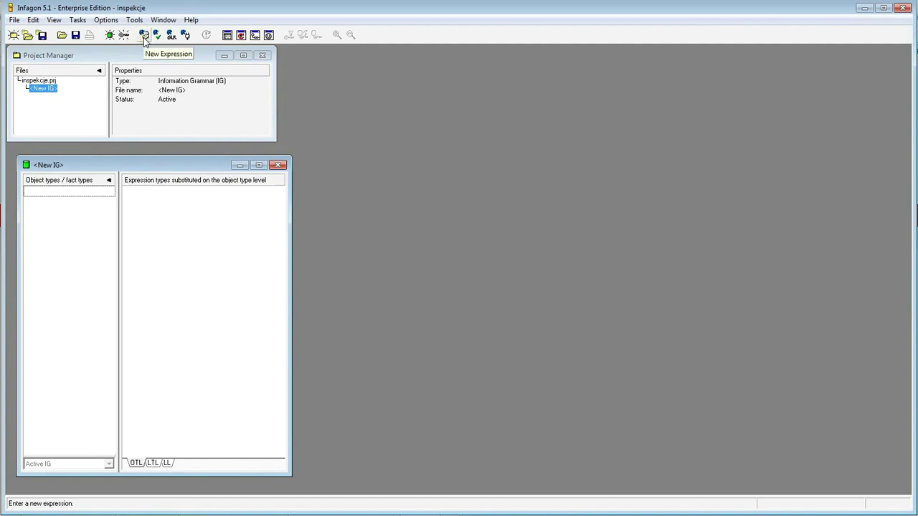
left_click(145, 36)
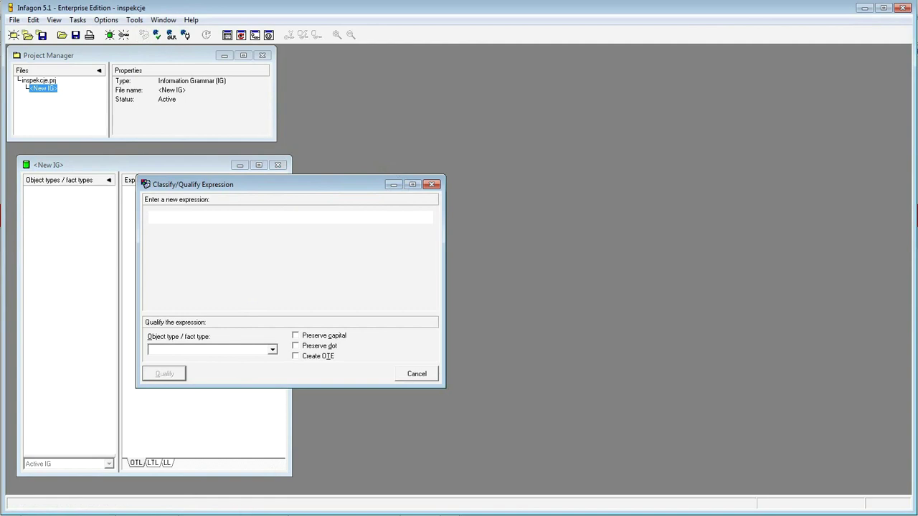
- Check the DZISA.SQL script and the fact statements window, then go to the Excel fact sheet
key("alt+Tab")
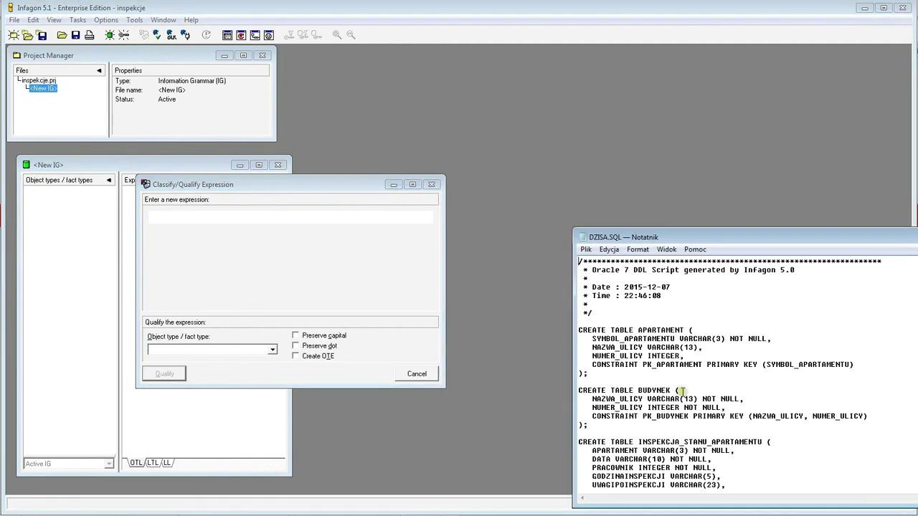
key("alt+Tab")
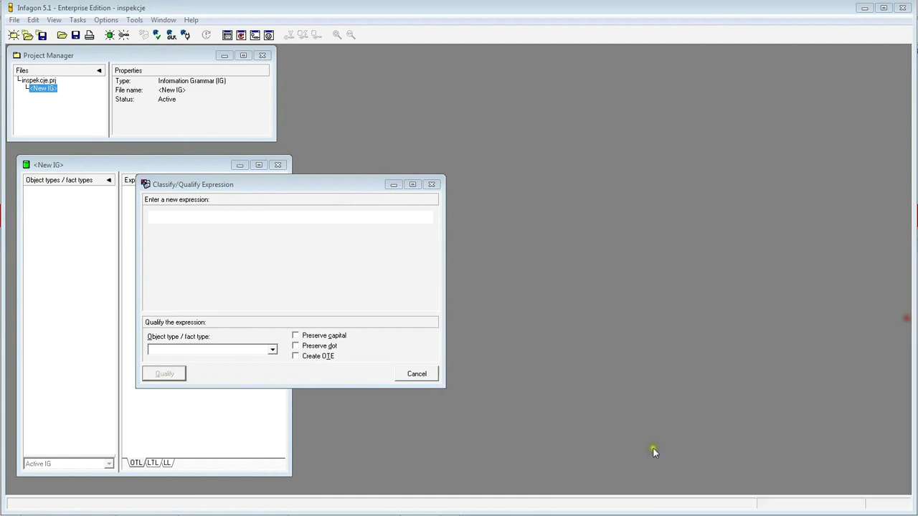
key("alt+Tab")
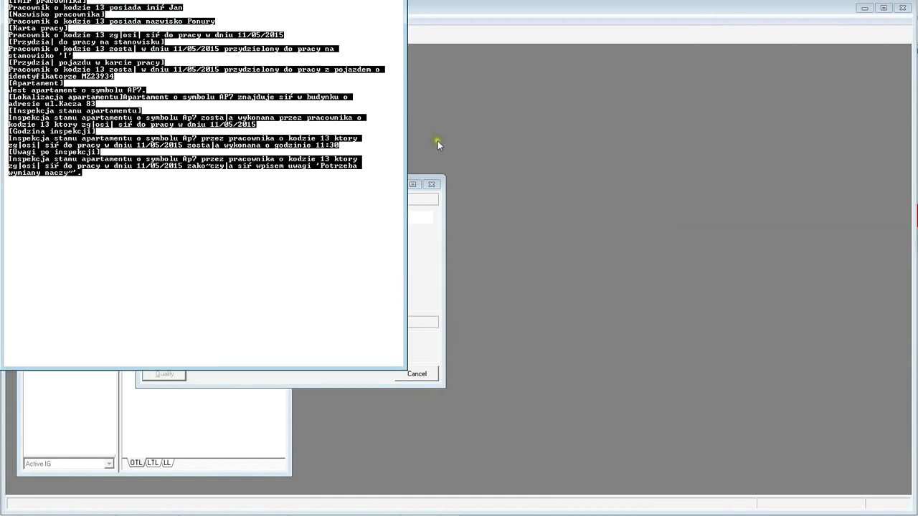
key("alt+Tab")
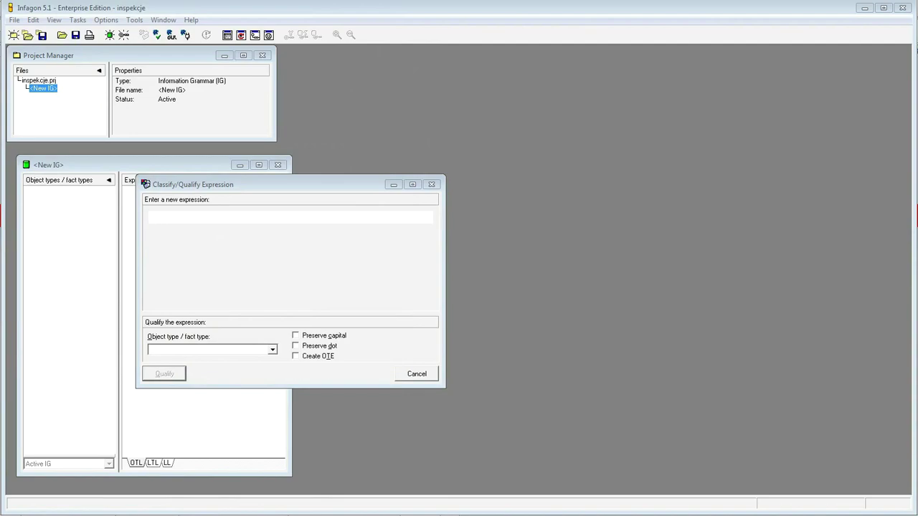
key("alt+Tab")
- Scroll Excel down to the MODELOWANIE/FAKTY table, then bring Total Commander fully into view
scroll(131, 213, "up", 4)
scroll(97, 362, "down", 2)
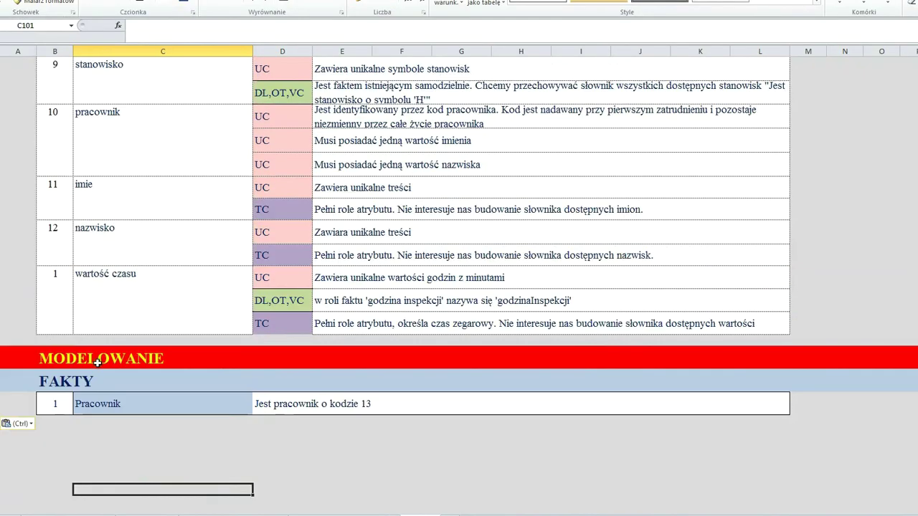
scroll(97, 363, "down", 2)
left_click(242, 282)
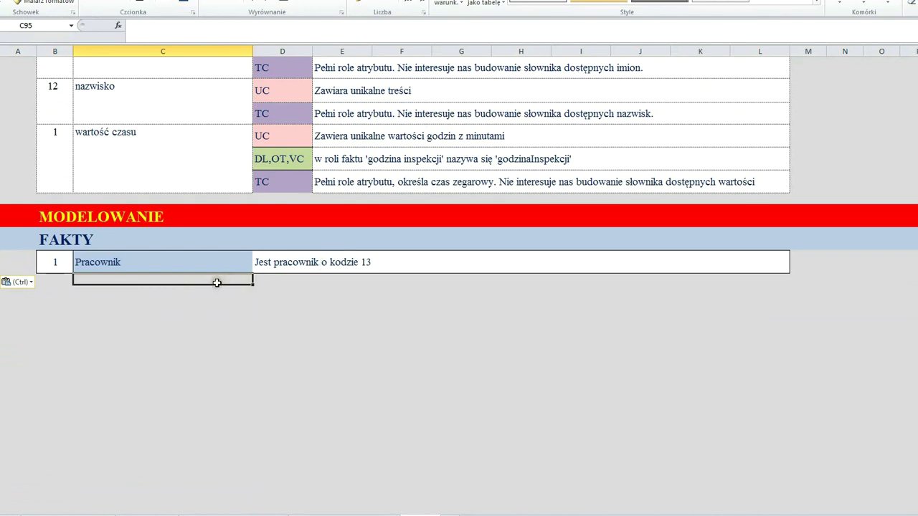
scroll(146, 261, "up", 2)
scroll(146, 261, "down", 3)
scroll(228, 189, "down", 5)
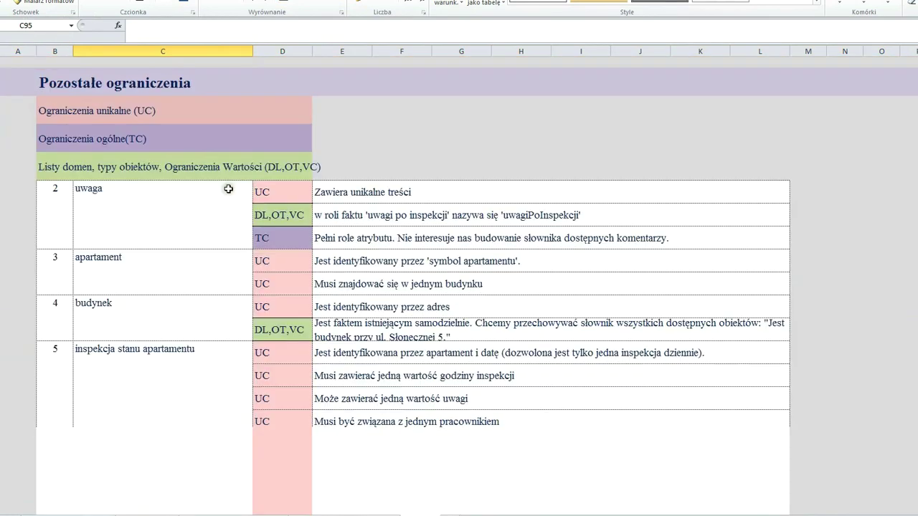
scroll(239, 187, "down", 10)
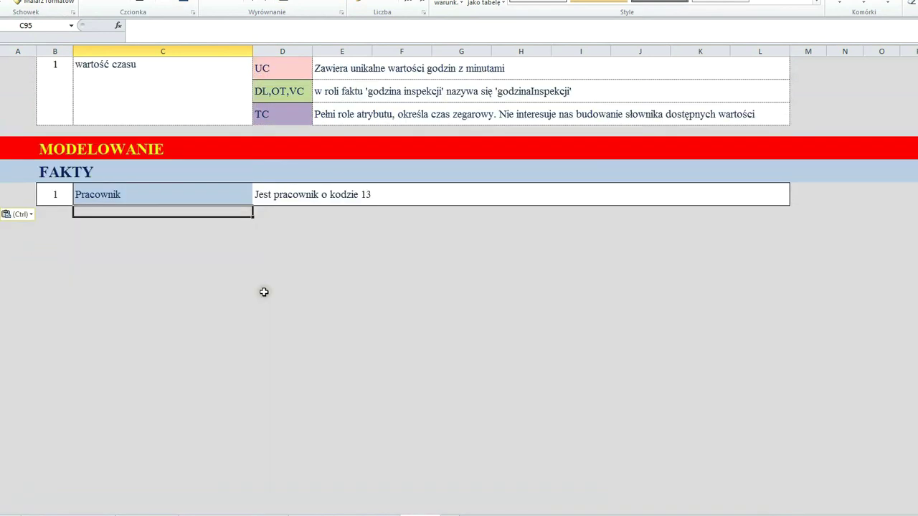
left_click(253, 291)
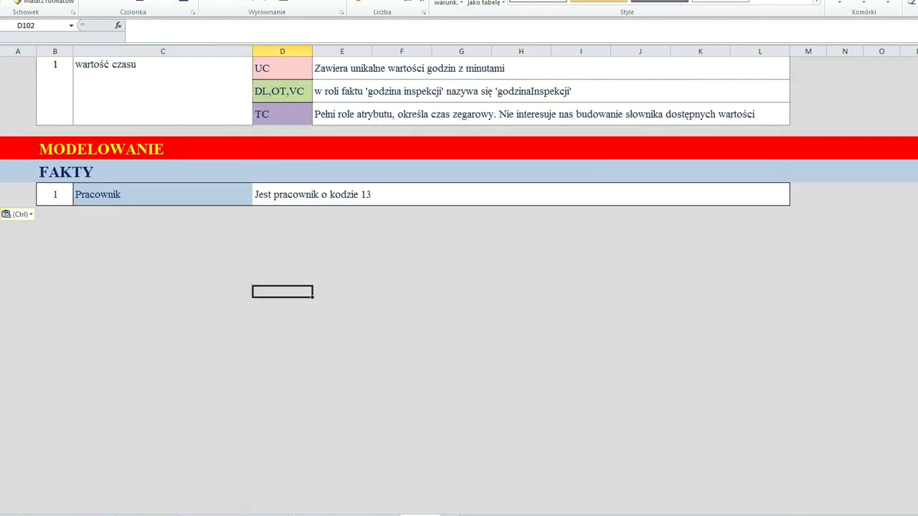
key("alt+Tab")
left_click_drag(735, 10, 674, 34)
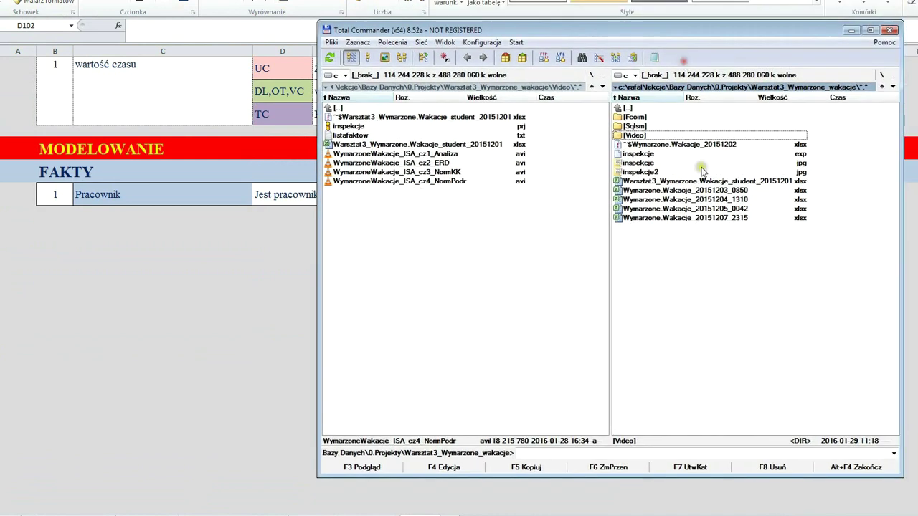
- Open the Video folder and view listafaktow.txt in the Lister window
double_click(649, 137)
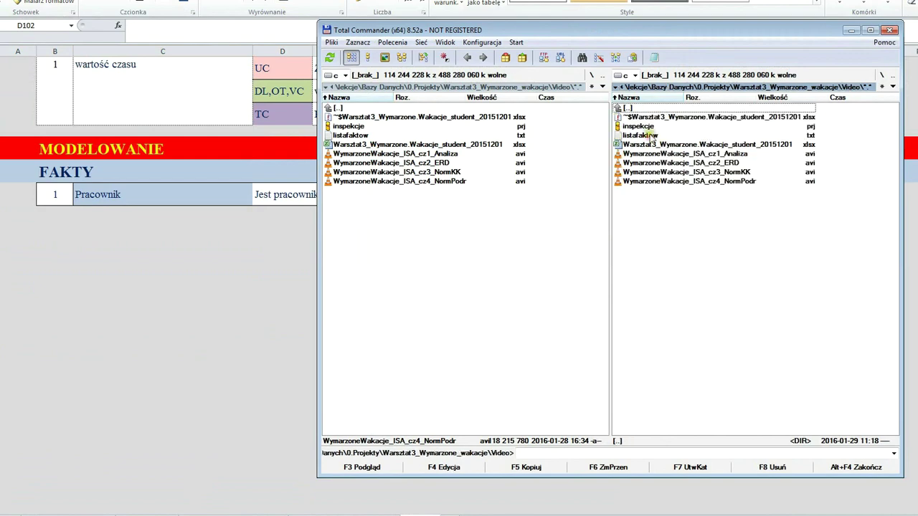
left_click(649, 136)
left_click(366, 467)
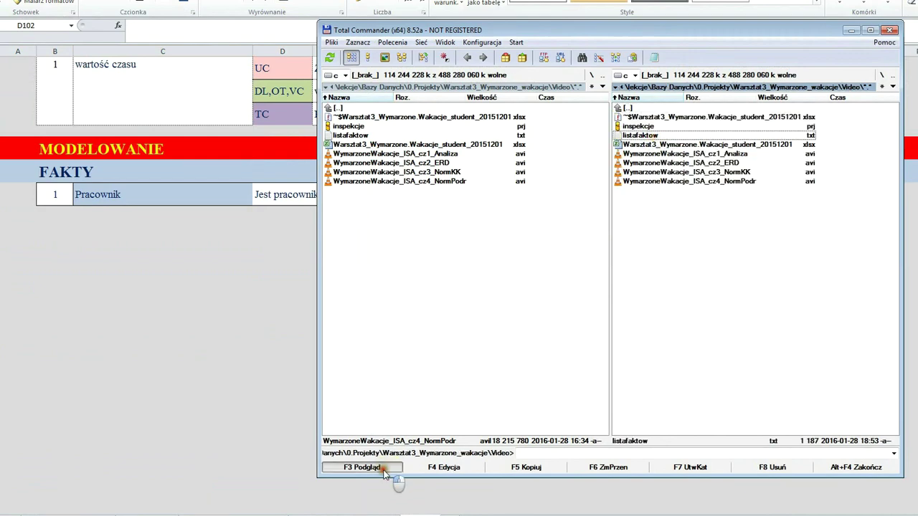
left_click_drag(283, 20, 435, 86)
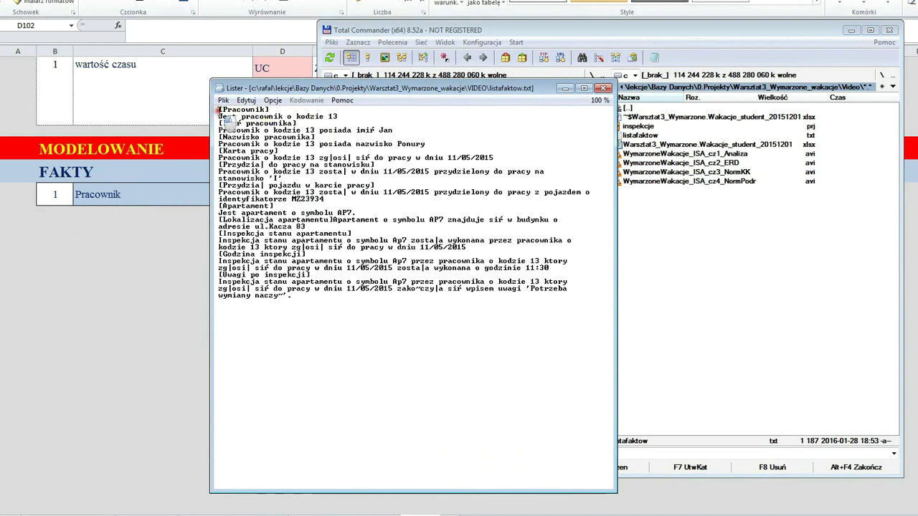
- Mark the [Pracownik], 'Jest pracownik o kodzie 13' and first-name lines, then close the viewer
left_click_drag(218, 109, 286, 109)
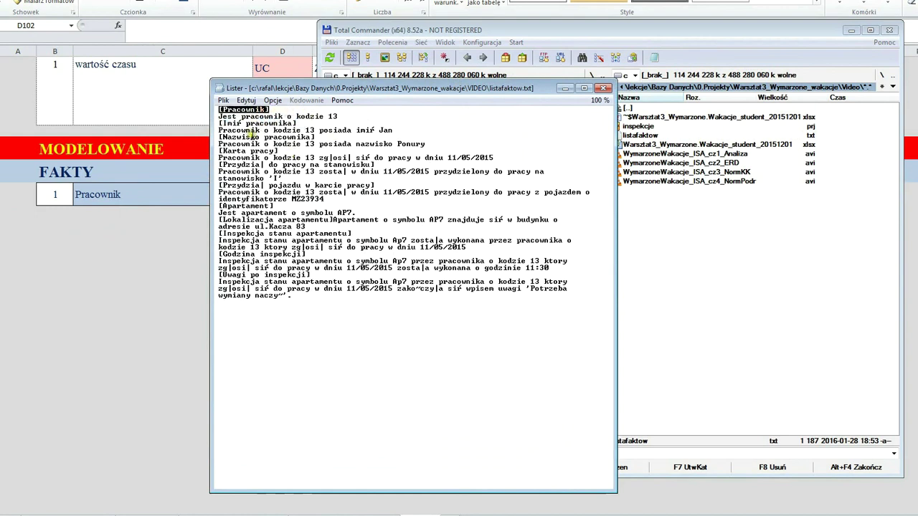
left_click_drag(288, 92, 321, 223)
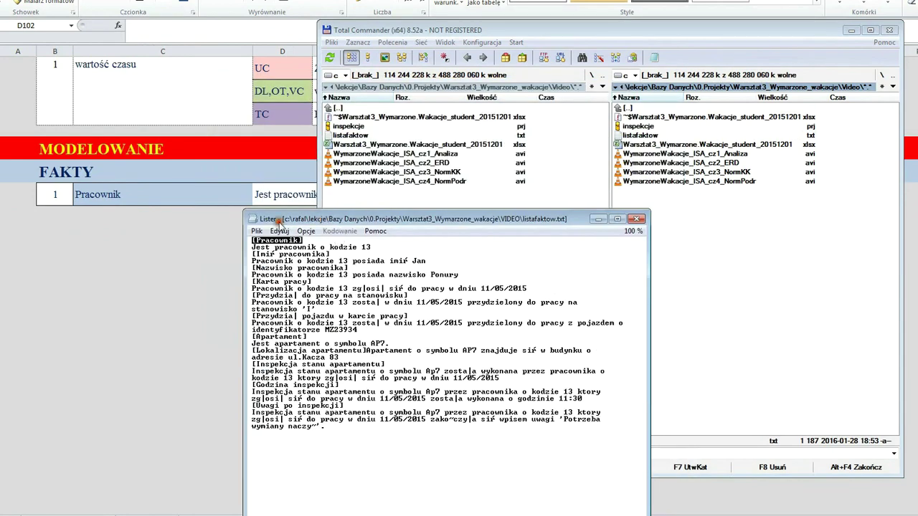
left_click_drag(252, 247, 393, 246)
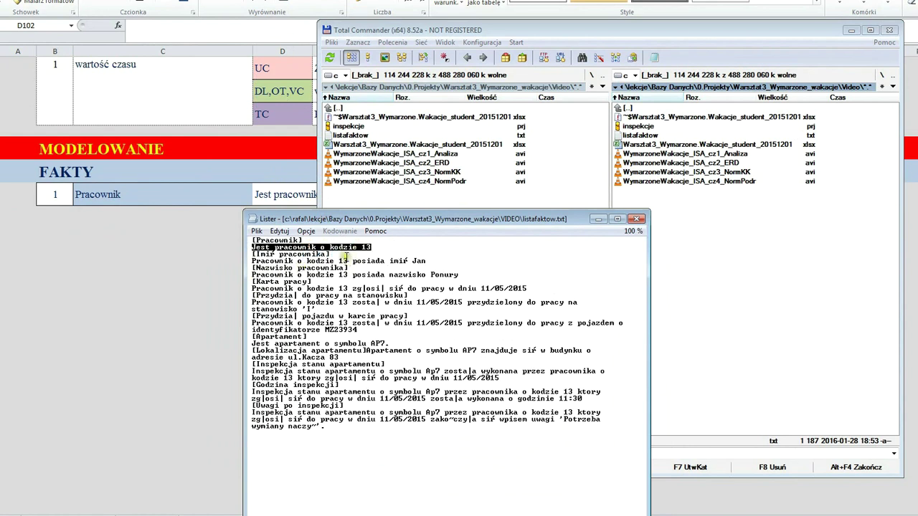
left_click_drag(338, 255, 252, 255)
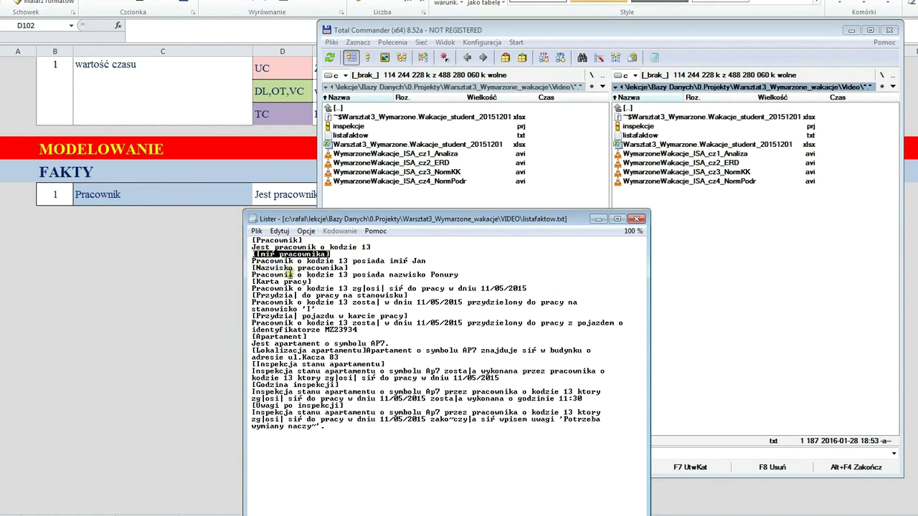
left_click(638, 219)
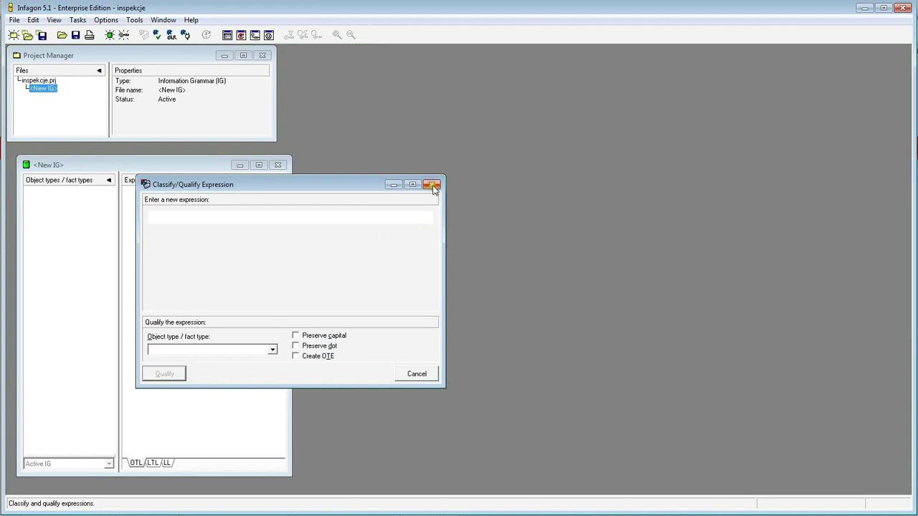
- Close the empty Classify/Qualify Expression dialog with its X button
left_click(431, 185)
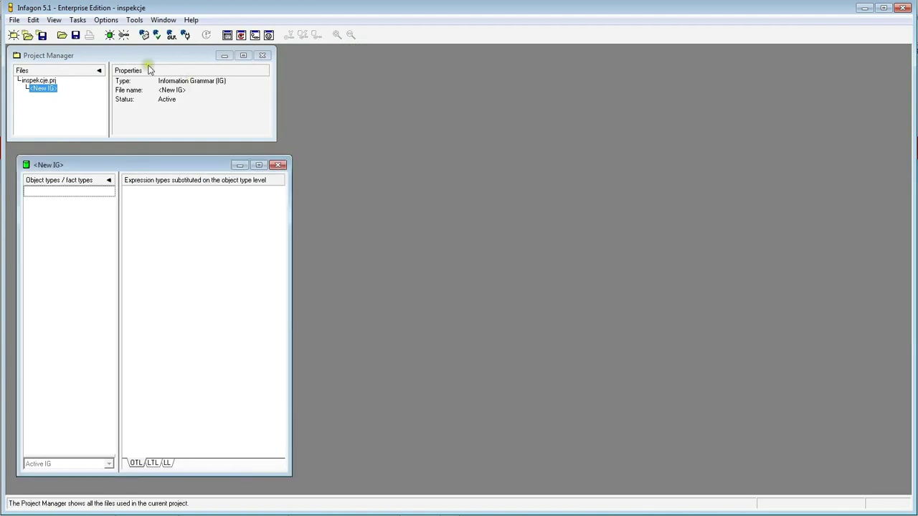
- Add a new expression file under <New IG> in the Project Manager
left_click(39, 81)
left_click(43, 90)
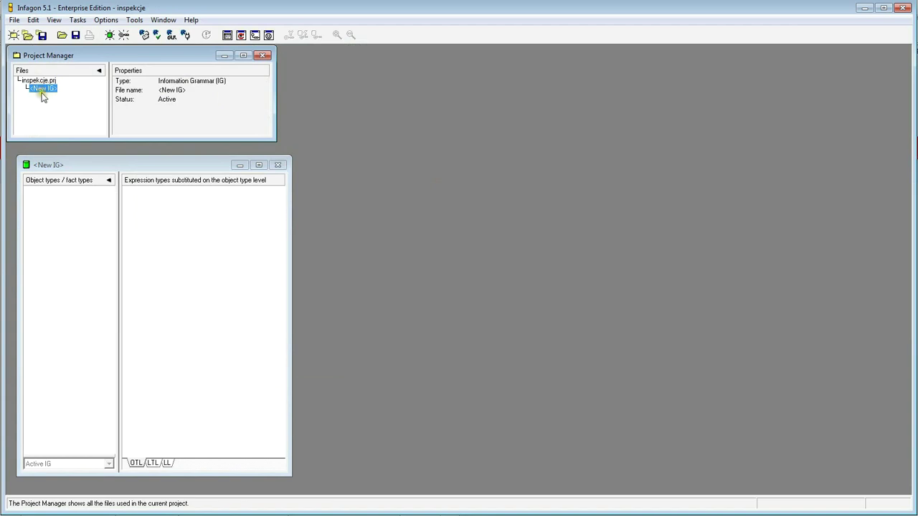
right_click(44, 89)
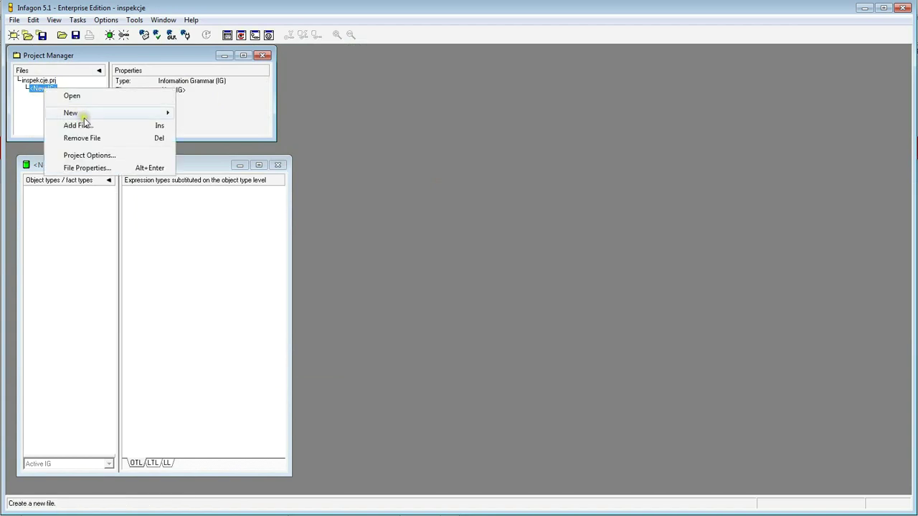
mouse_move(83, 117)
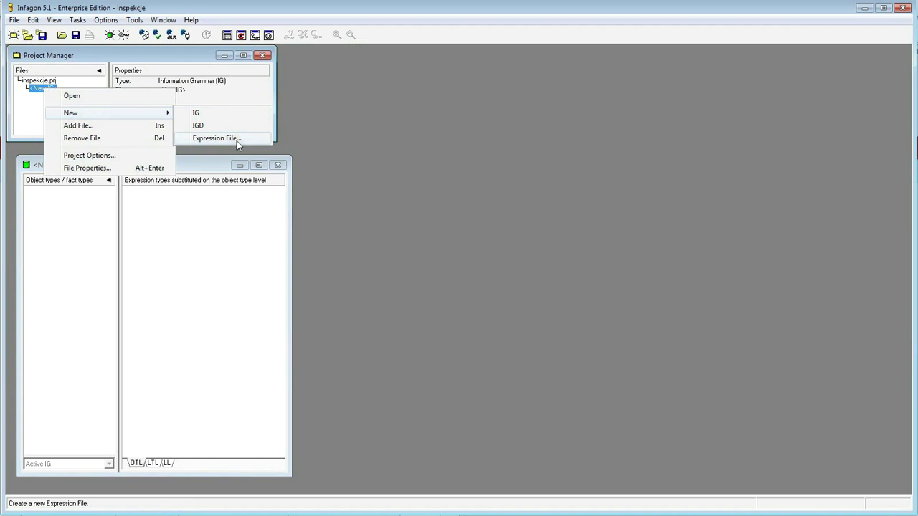
left_click(236, 141)
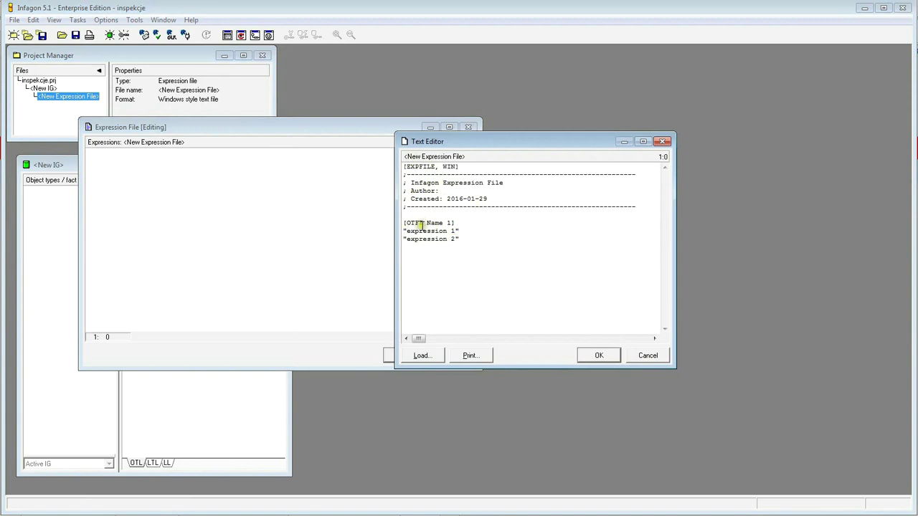
- Delete the three sample [OTFT Name 1] template lines from the new file
left_click(457, 223)
left_click_drag(459, 223, 388, 223)
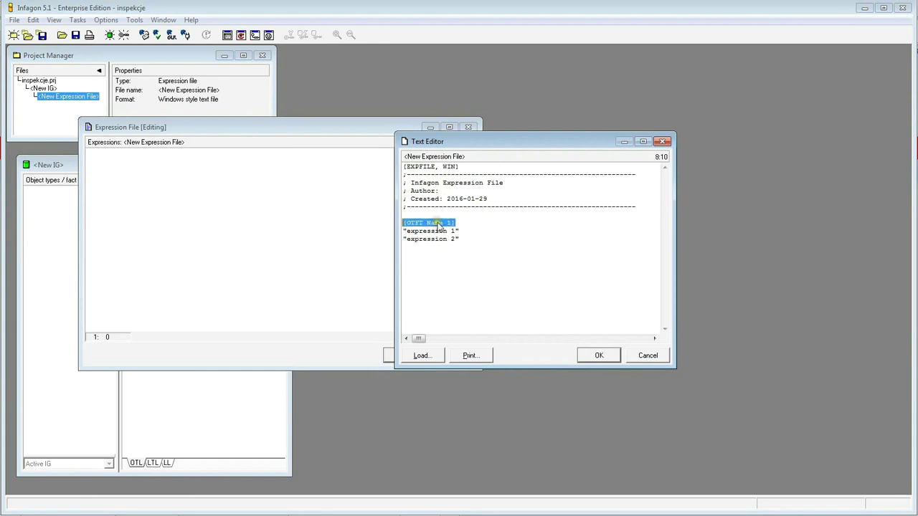
left_click_drag(460, 239, 393, 222)
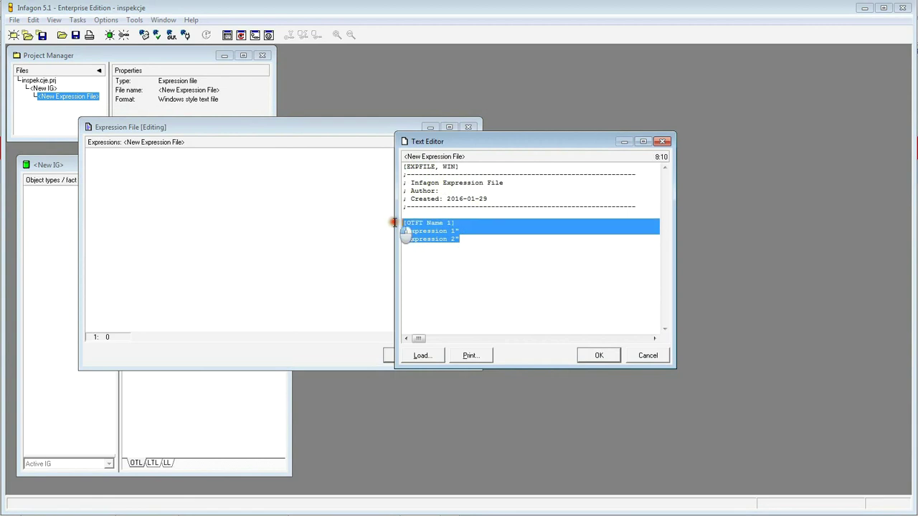
left_click(459, 239)
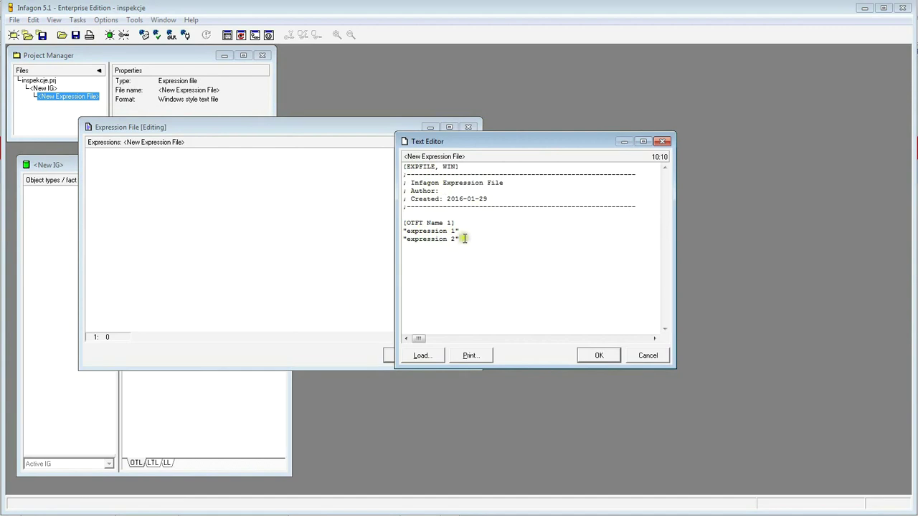
left_click_drag(475, 246, 404, 228)
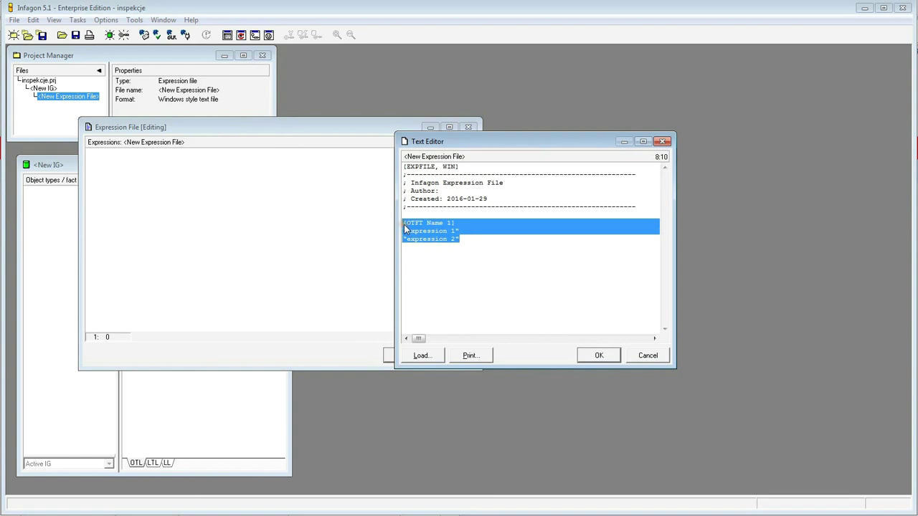
key("Delete")
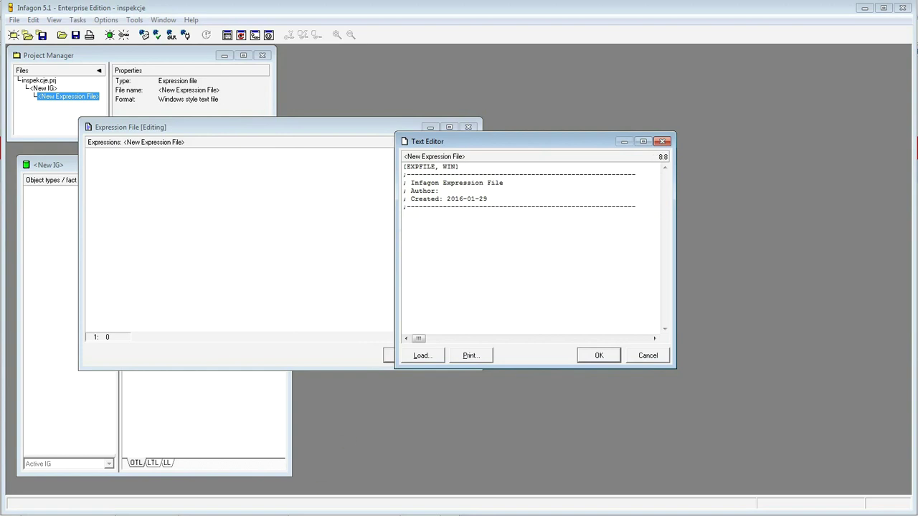
- Copy the whole listafaktow.txt text from Total Commander into the Infagon expression file
key("alt+Tab")
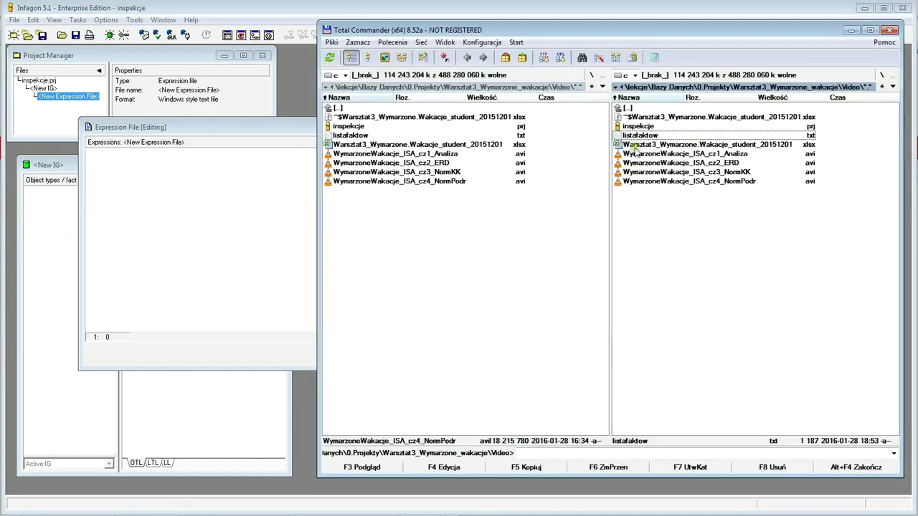
key("F3")
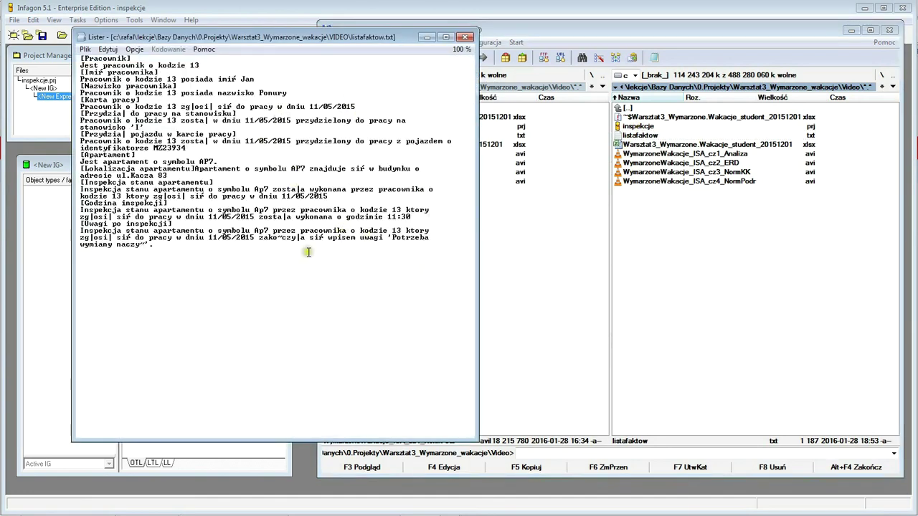
key("ctrl+a")
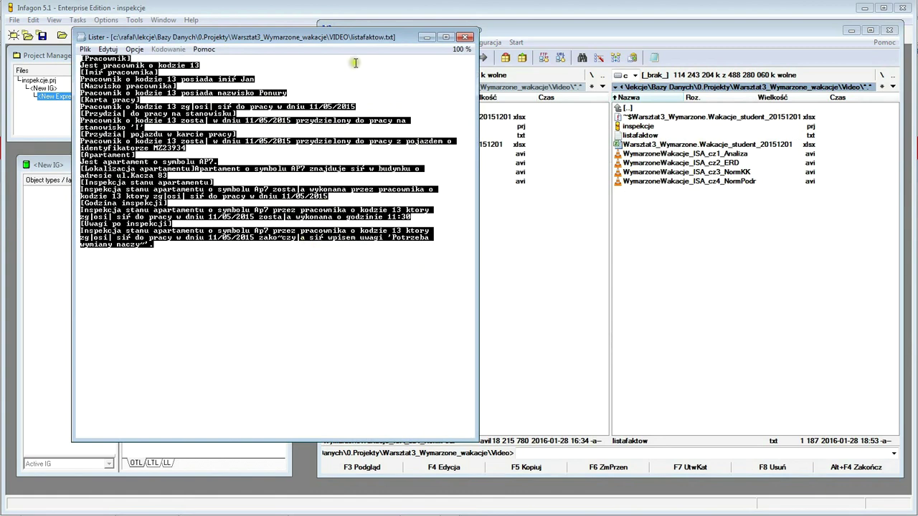
left_click(301, 495)
key("ctrl+v")
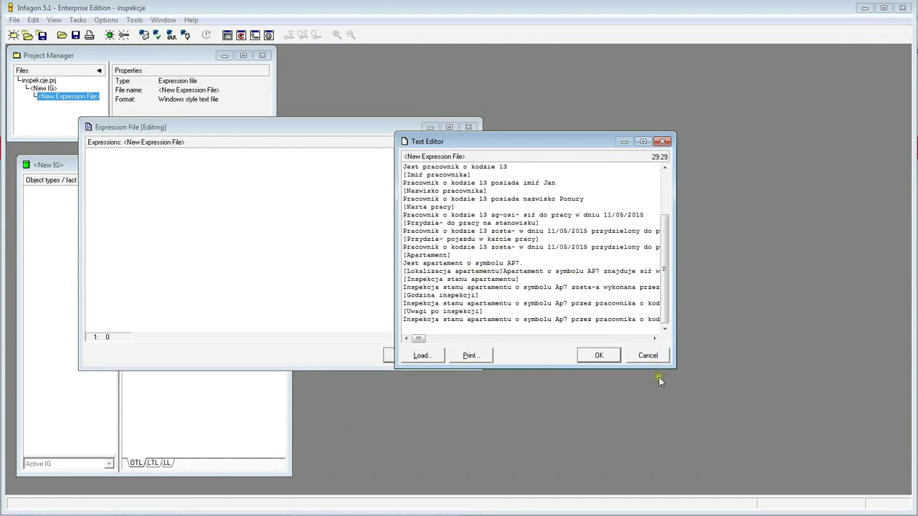
- Enlarge the text editor wider and taller and place the caret on the employee first-name line
left_click_drag(676, 316, 843, 315)
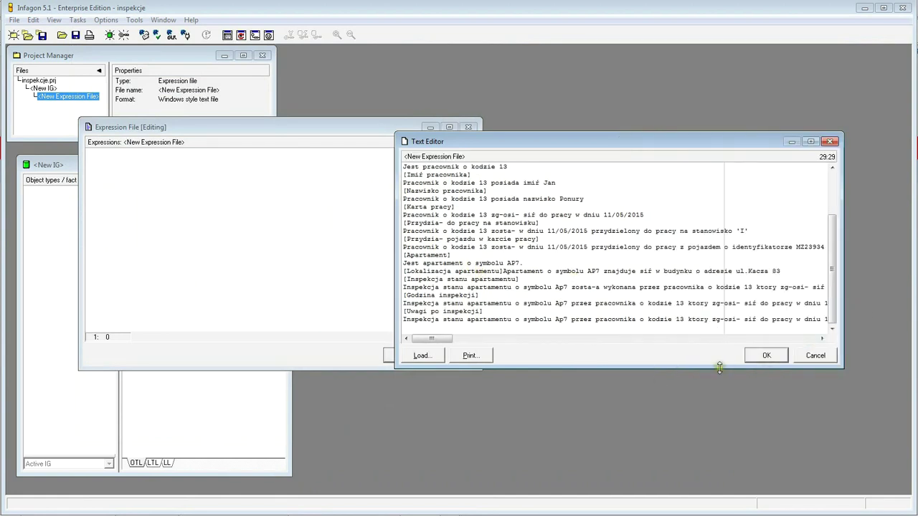
left_click_drag(707, 369, 697, 438)
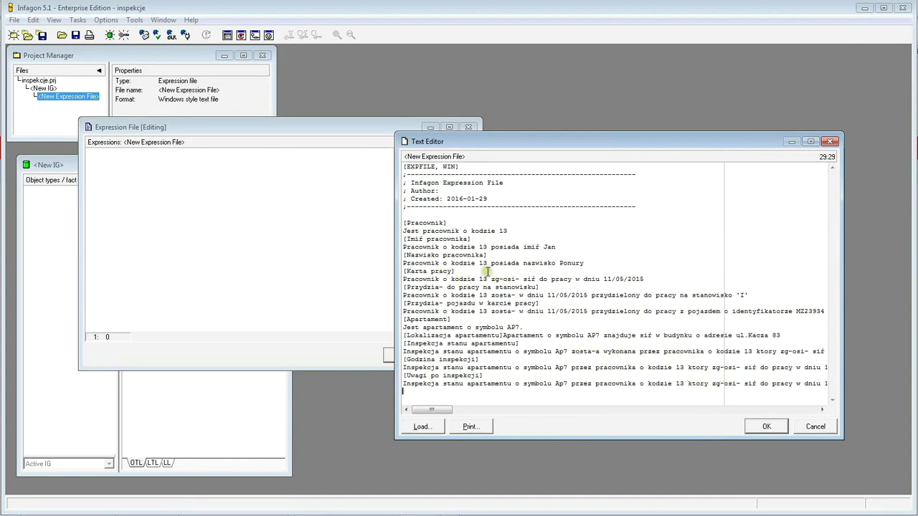
left_click(547, 247)
key("Down")
key("Down")
- Replace garbled characters with l so lines read [Przydzial pojazdu w karcie pracy] and zostal
key("Right")
key("Right")
key("Right")
key("Delete")
type("l")
key("Right")
key("Delete")
type("l")
key("Delete")
type("l")
- Widen the editor further and fix the first inspection line to read zglosil sie
left_click_drag(841, 321, 908, 321)
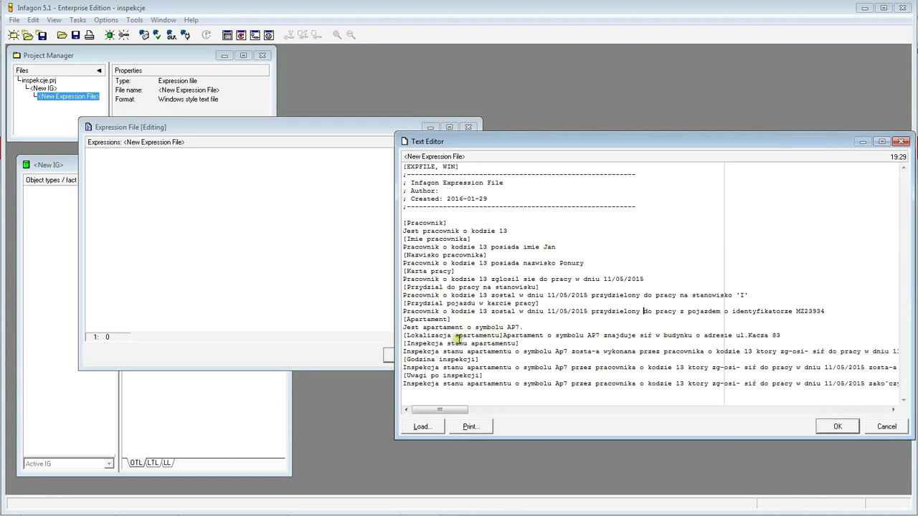
left_click(650, 335)
key("Right")
key("Right")
key("Right")
key("Right")
key("Right")
key("Delete")
type("l")
key("Right")
key("Right")
key("Right")
key("Delete")
type("l")
key("Delete")
type("e")
- Widen the editor leftward and correct zglosil on the inspection hour line
left_click_drag(394, 302, 238, 308)
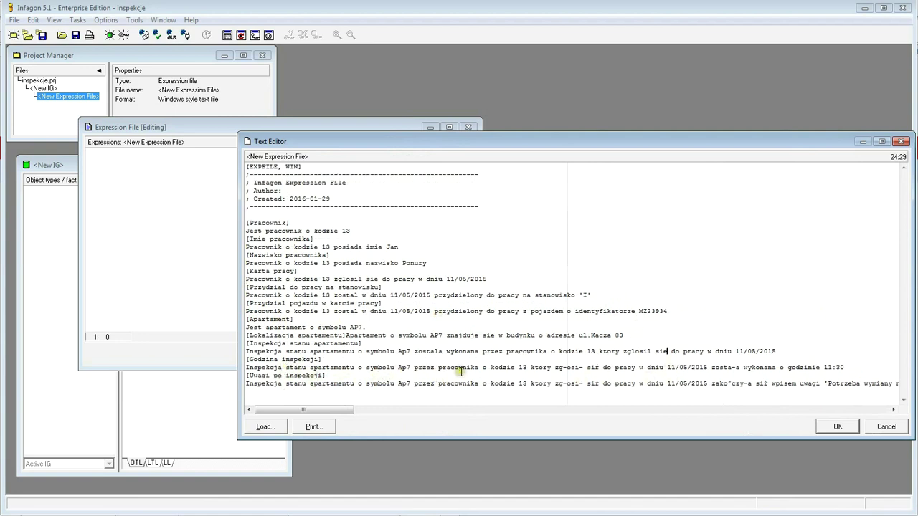
left_click(565, 369)
key("Delete")
type("l")
key("Right")
key("Right")
key("Down")
- Fix the broken n and e so the next line reads zakonczyla sie
key("Right")
key("Delete")
type("n")
key("Delete")
type("e")
- Add an empty line after the last fact and confirm the edited expression file
key("End")
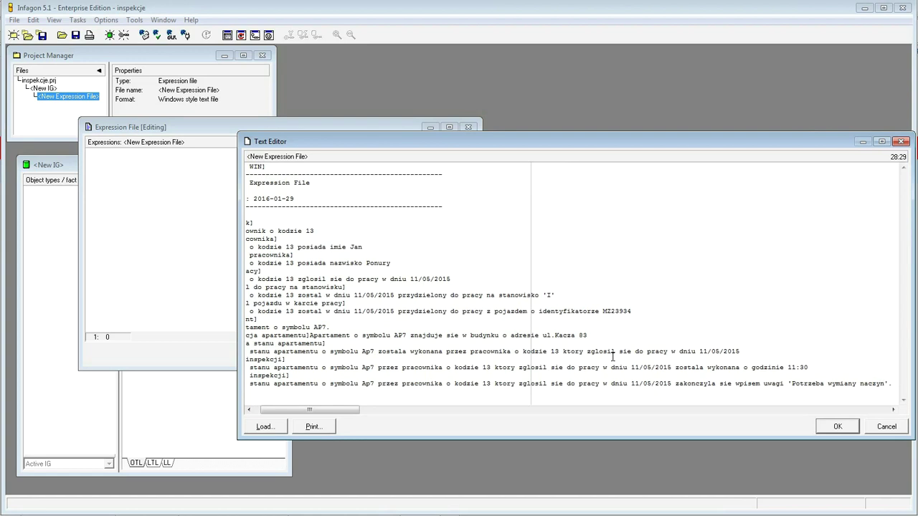
key("Return")
key("Up")
key("Up")
key("Up")
key("Up")
key("Up")
key("Up")
key("Up")
key("Up")
key("Up")
key("Up")
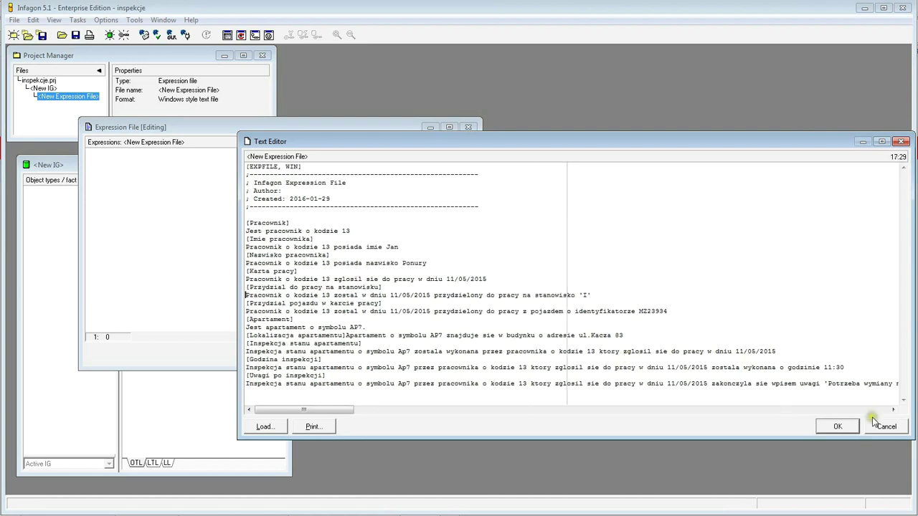
left_click(839, 427)
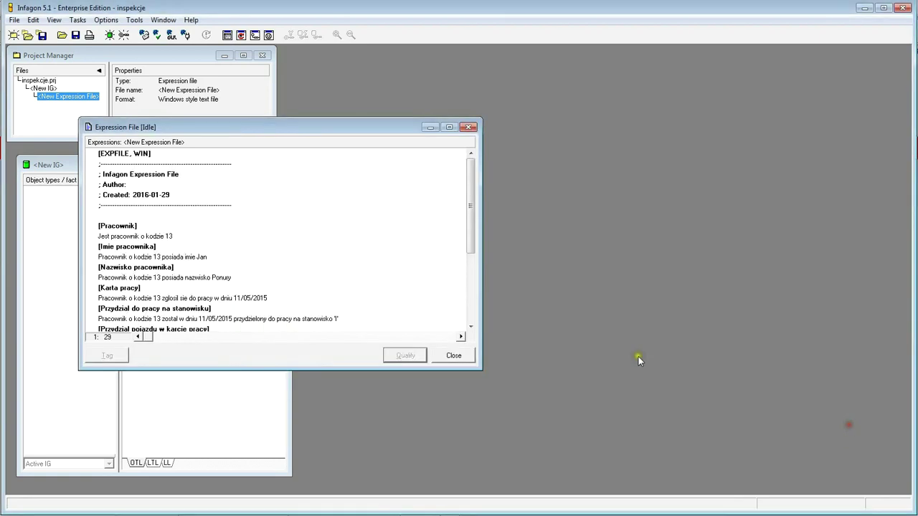
- Enlarge the Expression File window, select 'Jest pracownik o kodzie 13' and start qualifying it
left_click_drag(321, 131, 423, 136)
left_click_drag(436, 371, 438, 485)
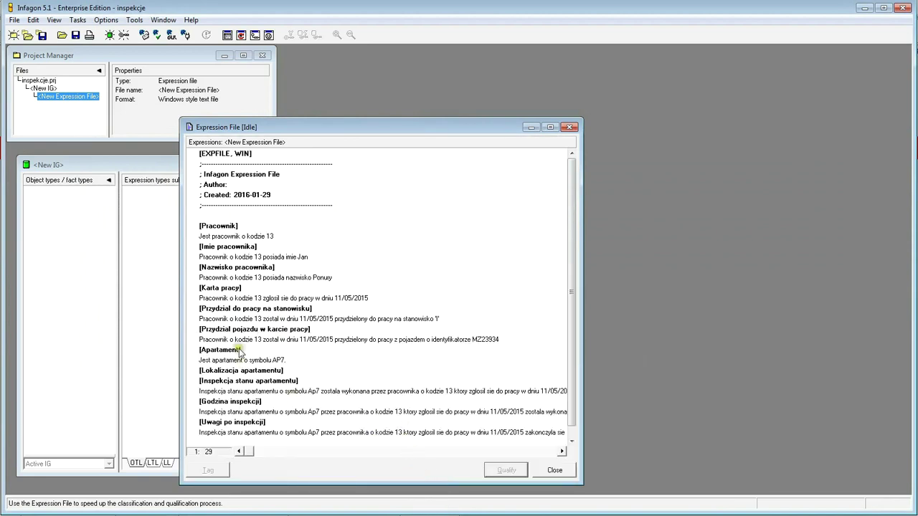
left_click(218, 236)
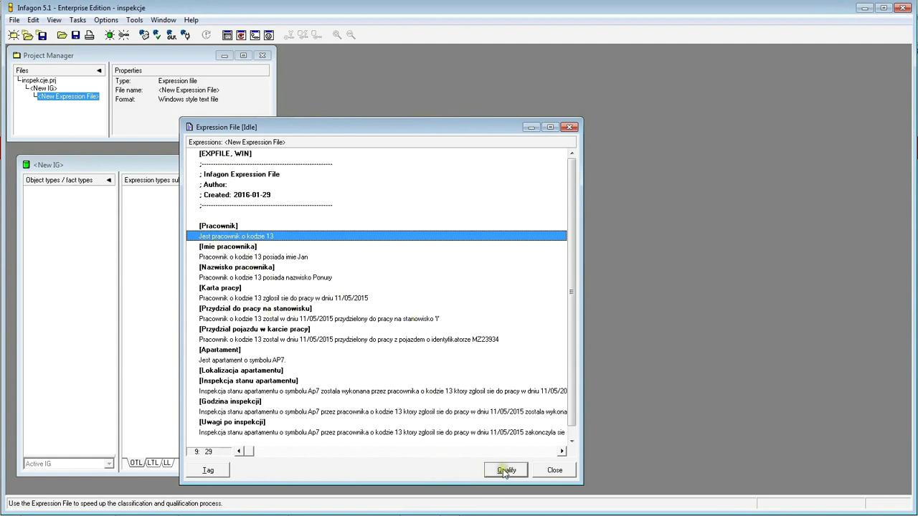
left_click_drag(457, 127, 539, 96)
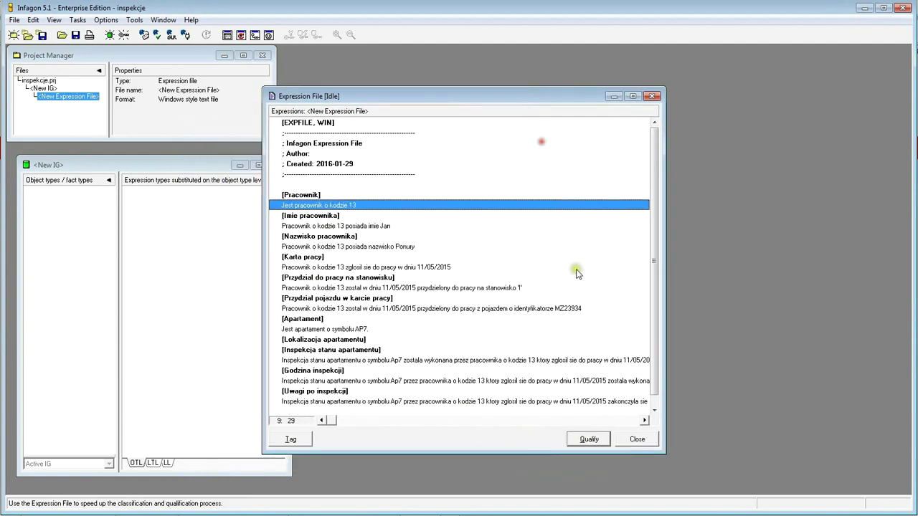
left_click(583, 441)
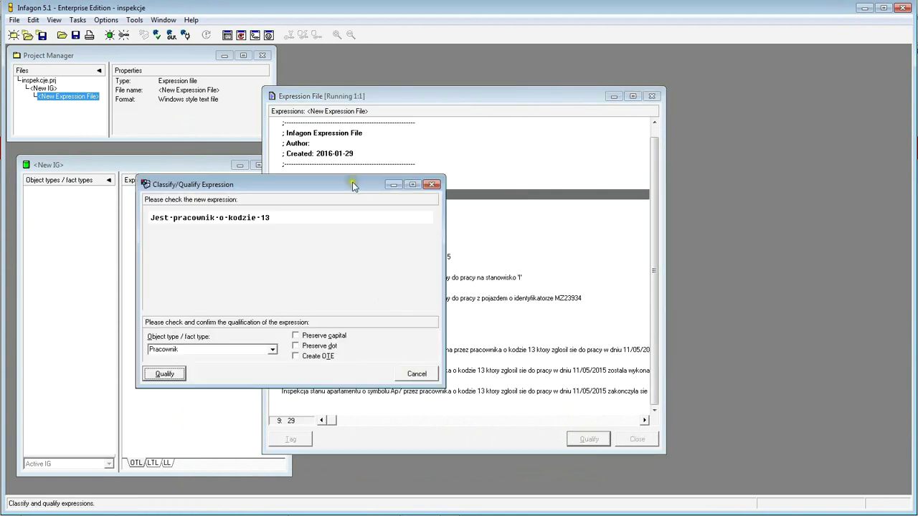
- Qualify the whole 'Jest pracownik o kodzie 13' expression as fact type Pracownik
left_click_drag(348, 181, 340, 84)
left_click_drag(434, 187, 543, 188)
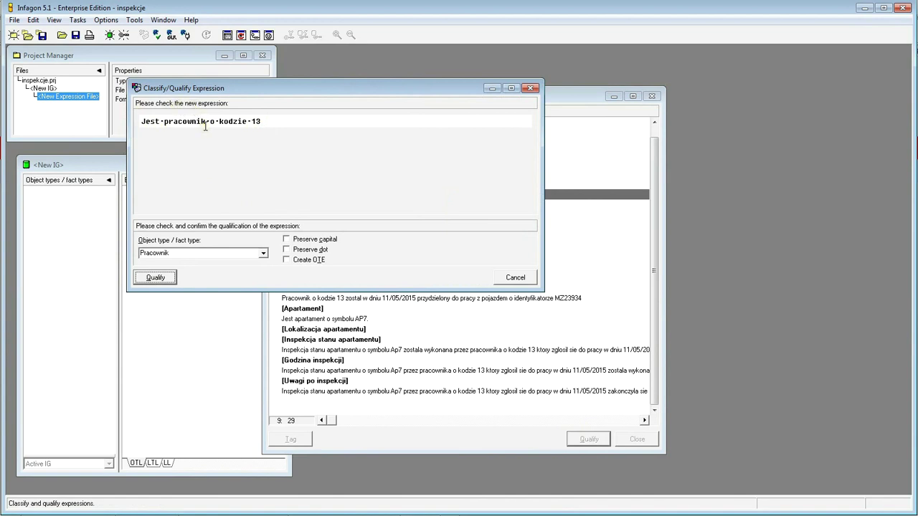
double_click(253, 121)
left_click(272, 123)
left_click(162, 280)
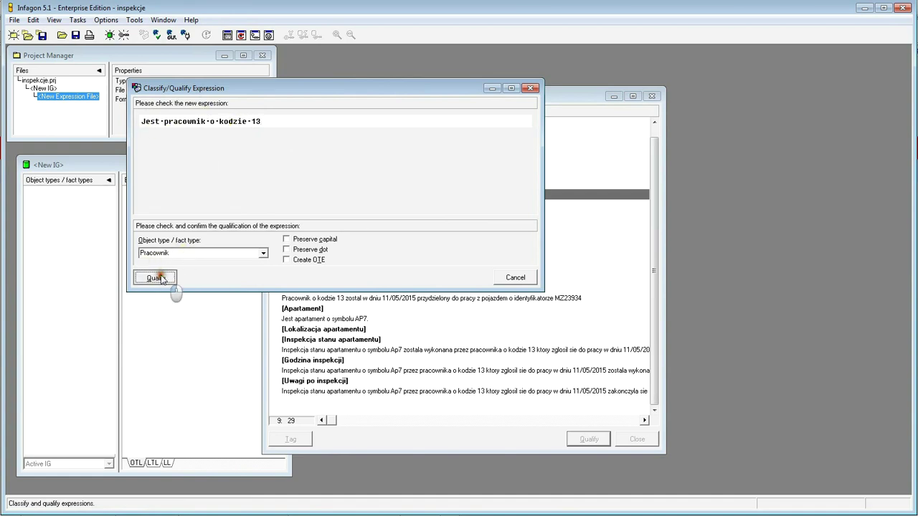
left_click_drag(271, 119, 393, 122)
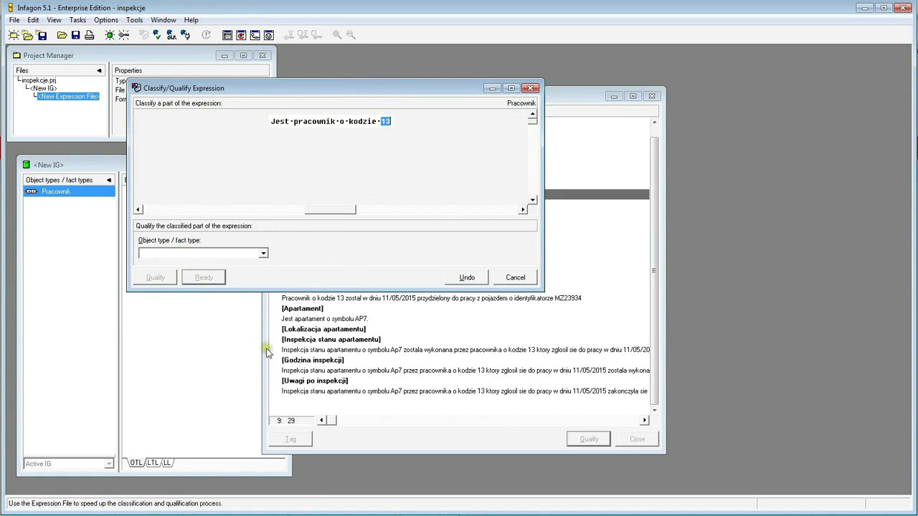
- Classify the value 13 as the new object type kod pracownika
left_click(203, 251)
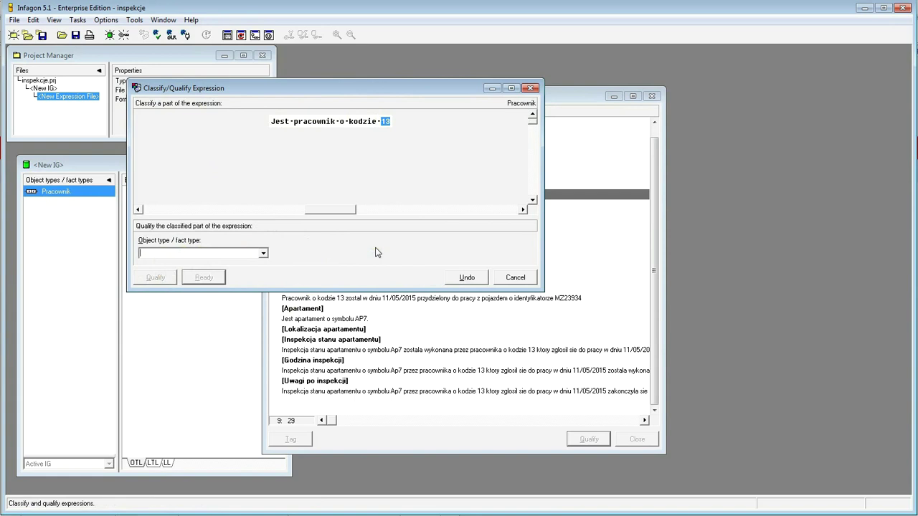
type("kod pracownika")
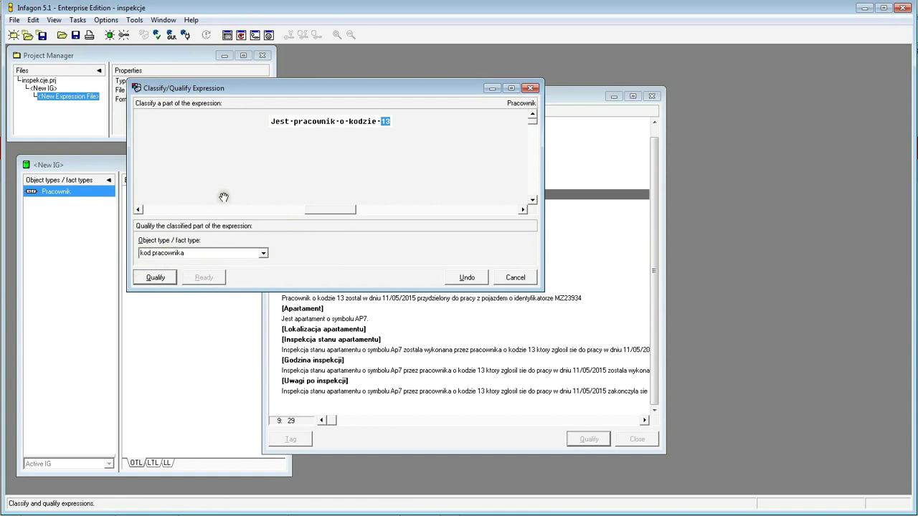
left_click(156, 278)
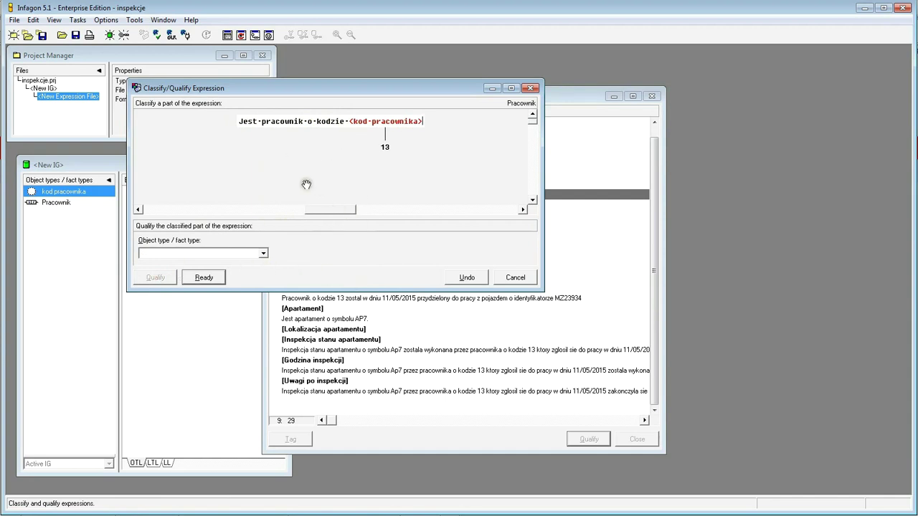
- Mark the classification ready and confirm the expression type to close the dialog
left_click(205, 277)
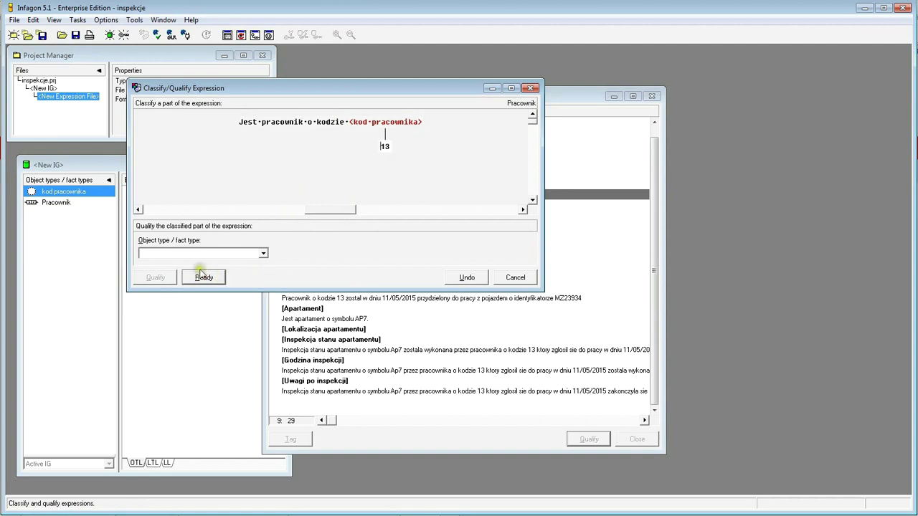
left_click(205, 277)
left_click(205, 277)
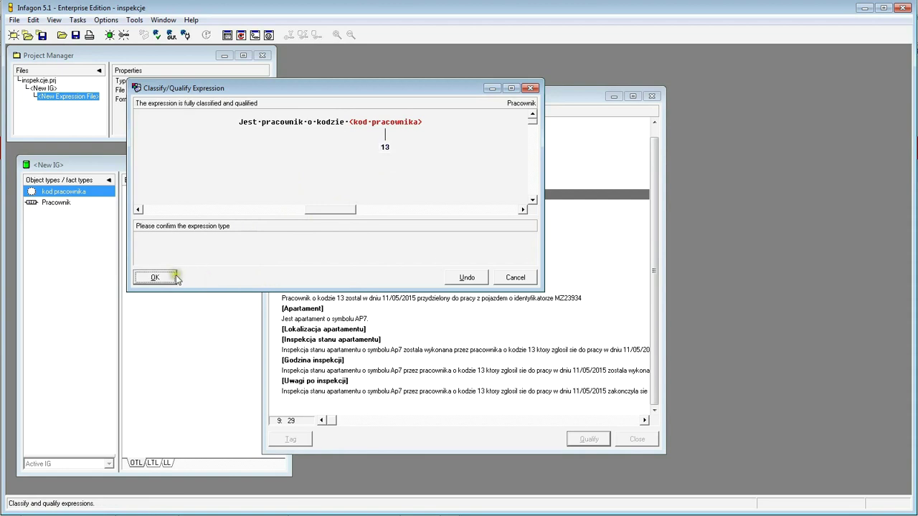
left_click(165, 278)
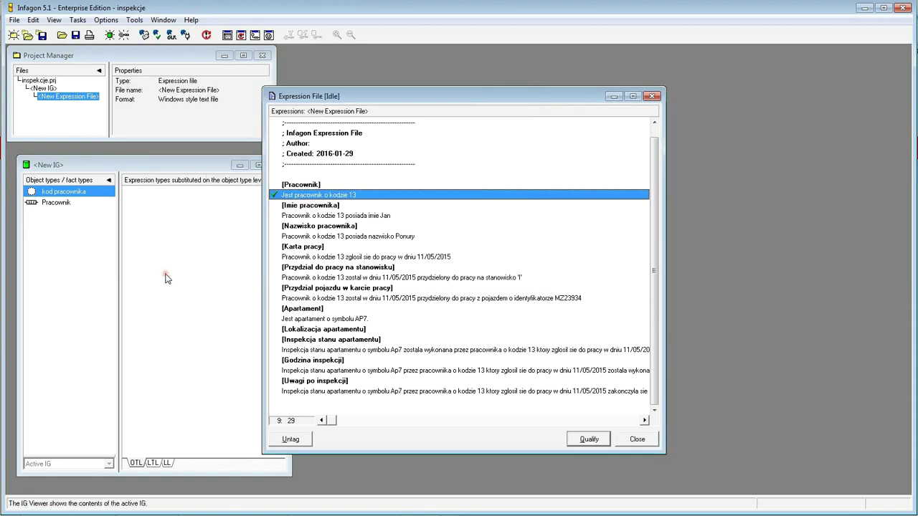
left_click(159, 236)
- Create a new IGD diagram for the <New IG> grammar
left_click(50, 239)
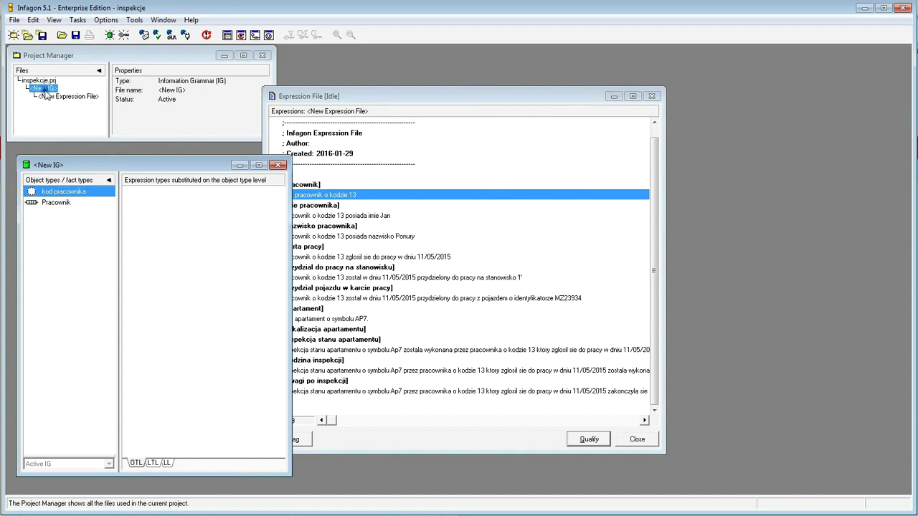
right_click(45, 92)
mouse_move(73, 117)
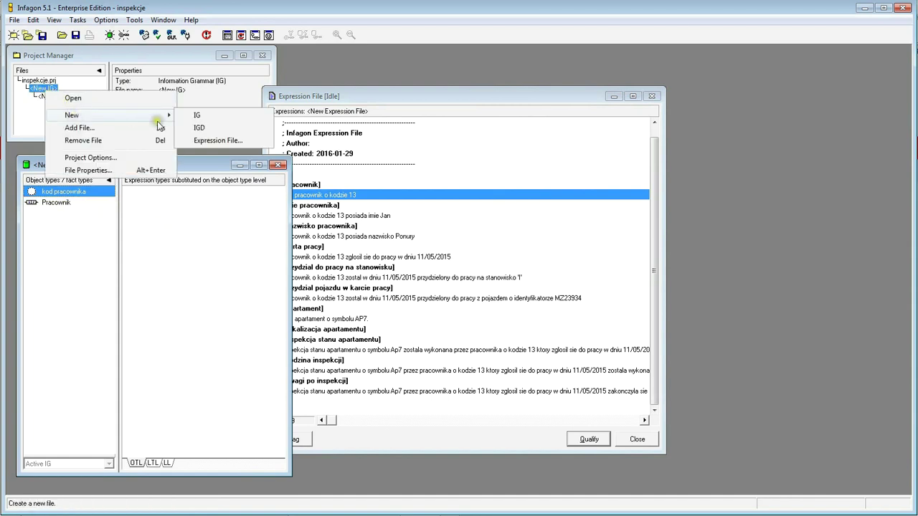
left_click(210, 129)
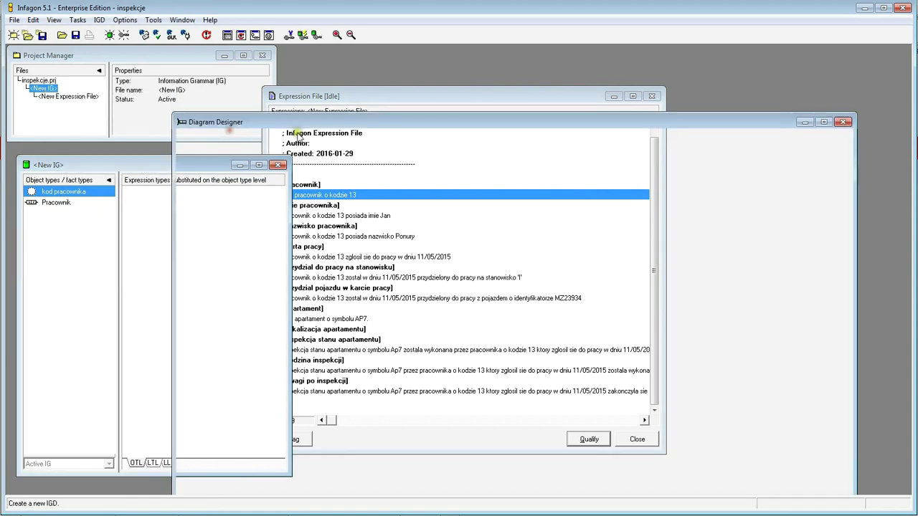
left_click_drag(469, 124, 539, 75)
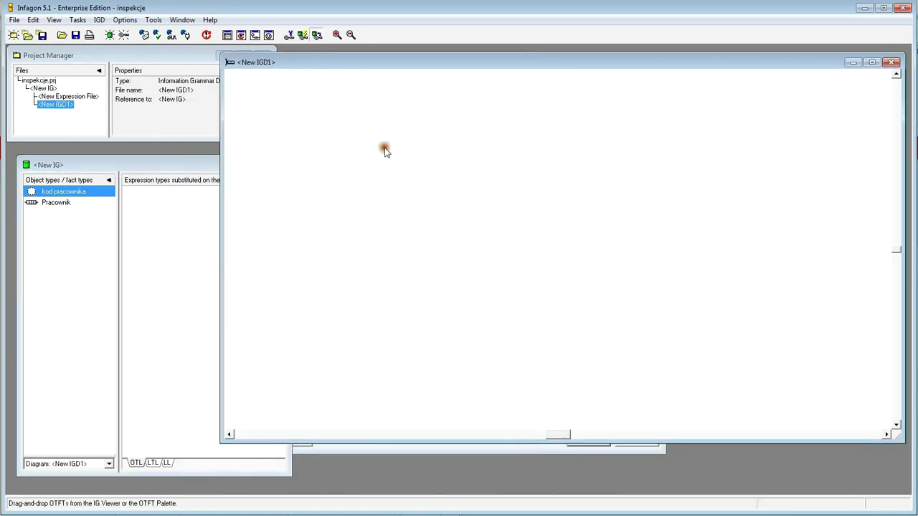
- Place Pracownik and kod pracownika from the grammar viewer onto the IGD1 diagram
left_click(81, 252)
left_click(57, 203)
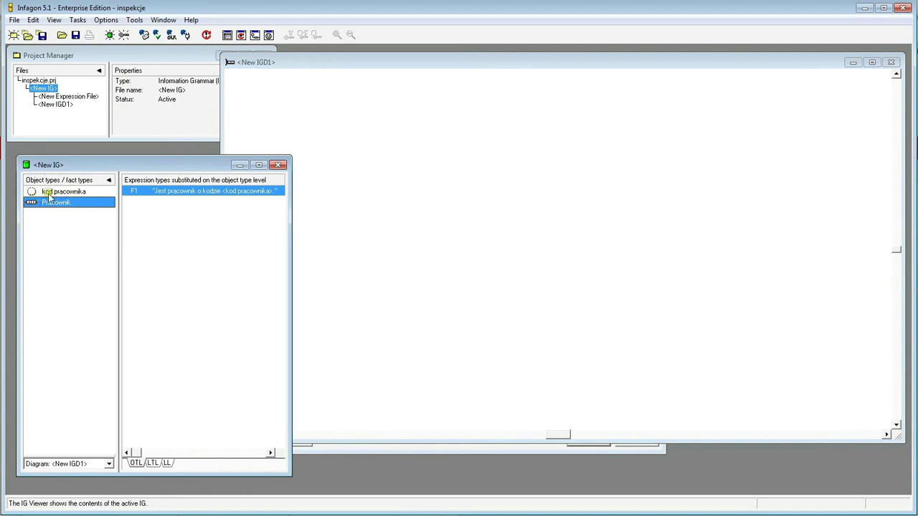
left_click(57, 192, "ctrl")
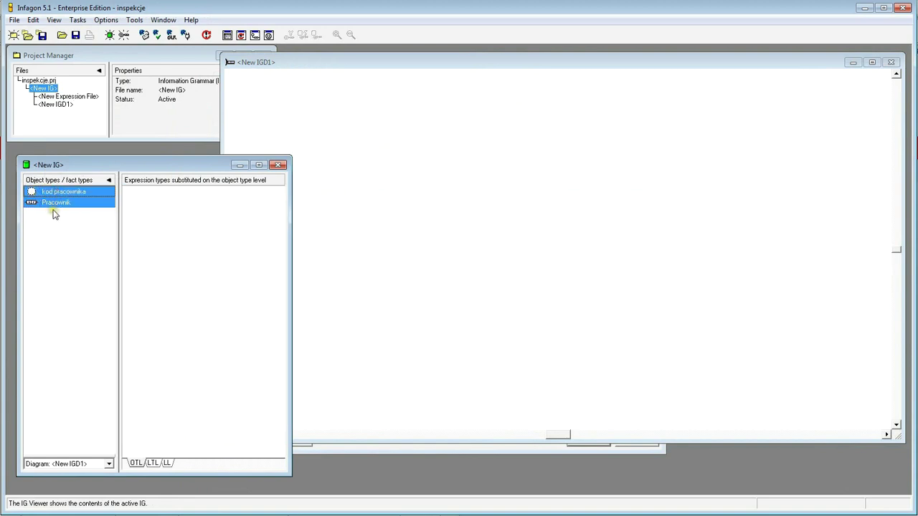
left_click_drag(52, 210, 492, 132)
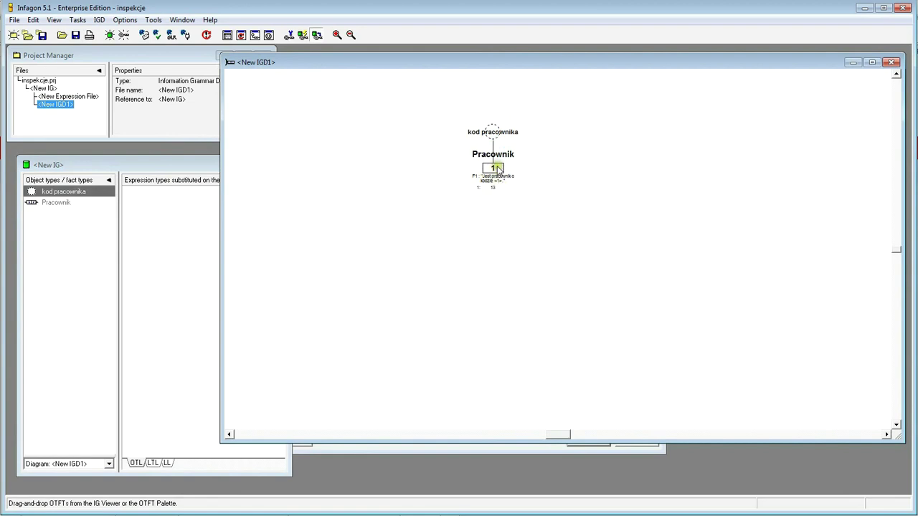
- Zoom in so kod pracownika shows fully above Pracownik, then select it
left_click(337, 35)
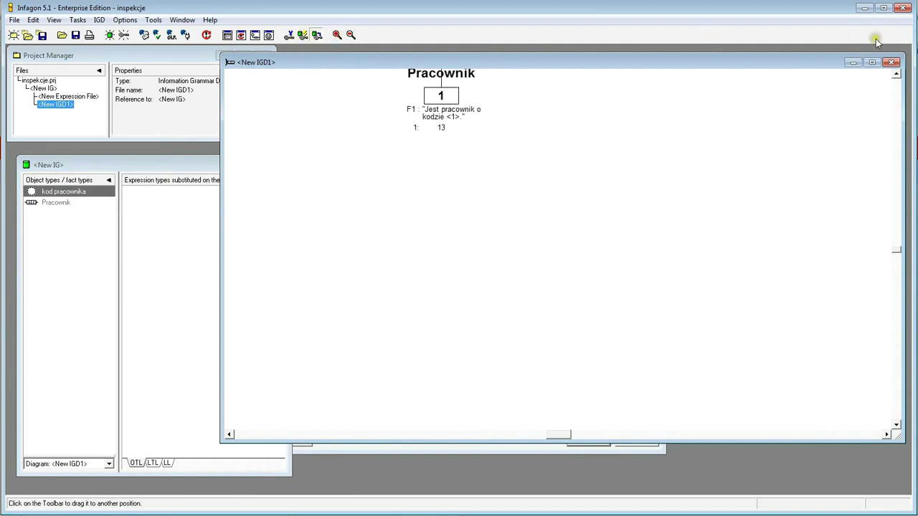
left_click(896, 73)
left_click(896, 73)
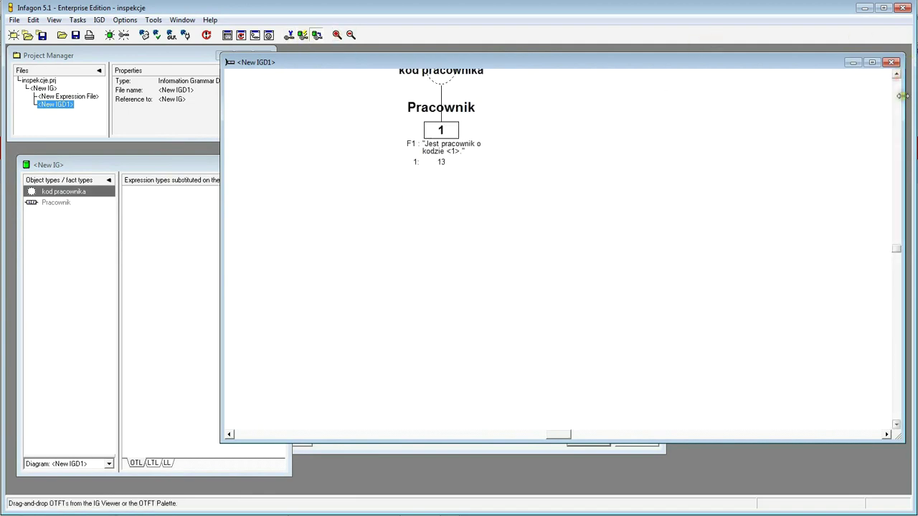
left_click(895, 73)
left_click(896, 73)
left_click(895, 74)
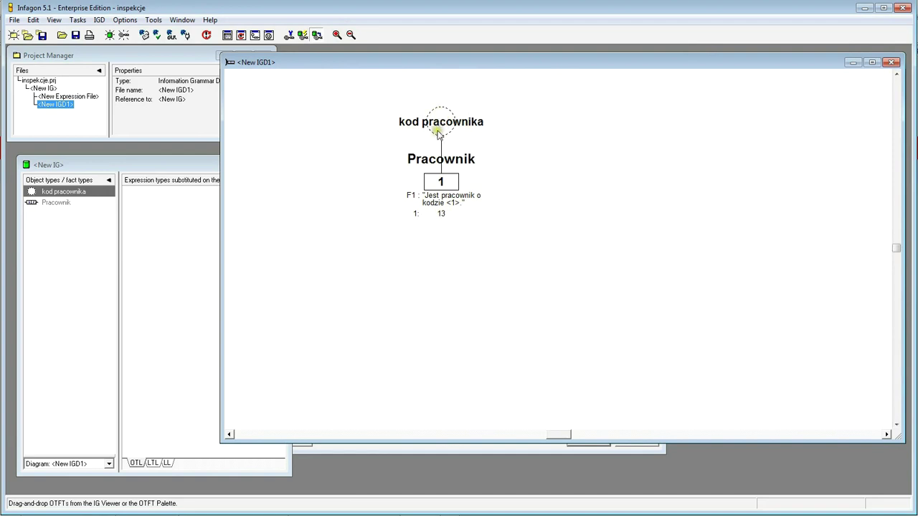
left_click(439, 122)
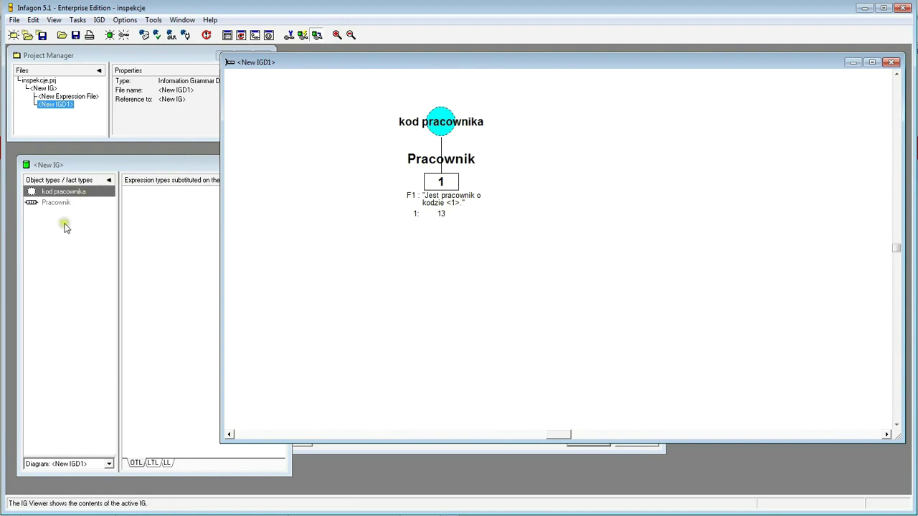
left_click(47, 208)
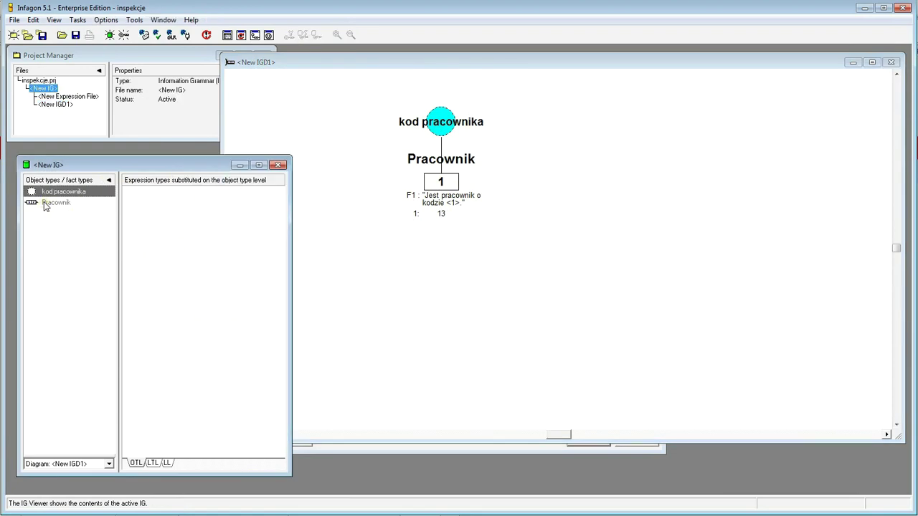
- Open the F1 Pracownik expression tree at label level as a floating window
double_click(45, 206)
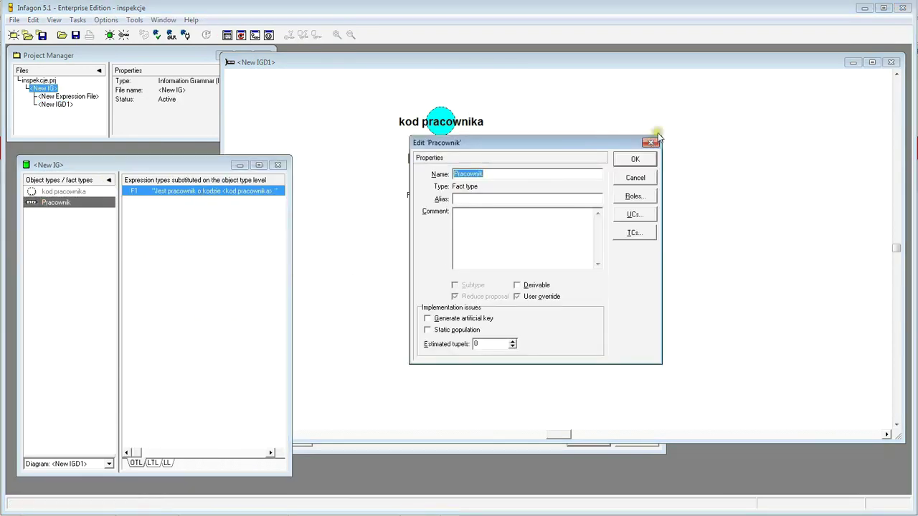
left_click(650, 142)
left_click(226, 257)
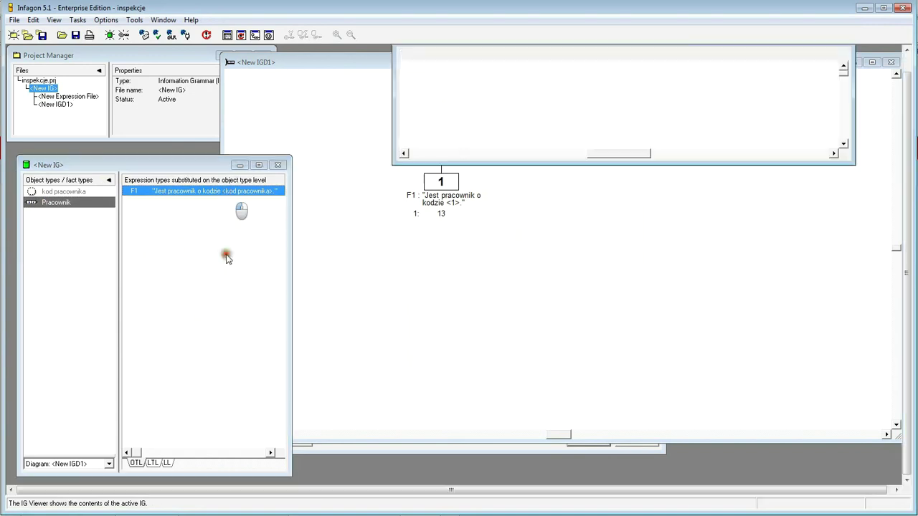
left_click(167, 464)
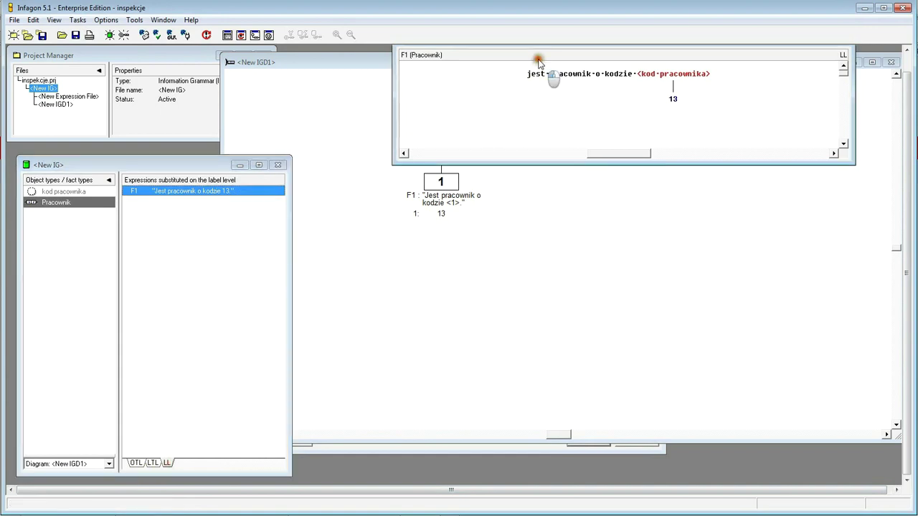
left_click_drag(853, 107, 691, 135)
left_click(486, 124)
left_click_drag(486, 124, 907, 47)
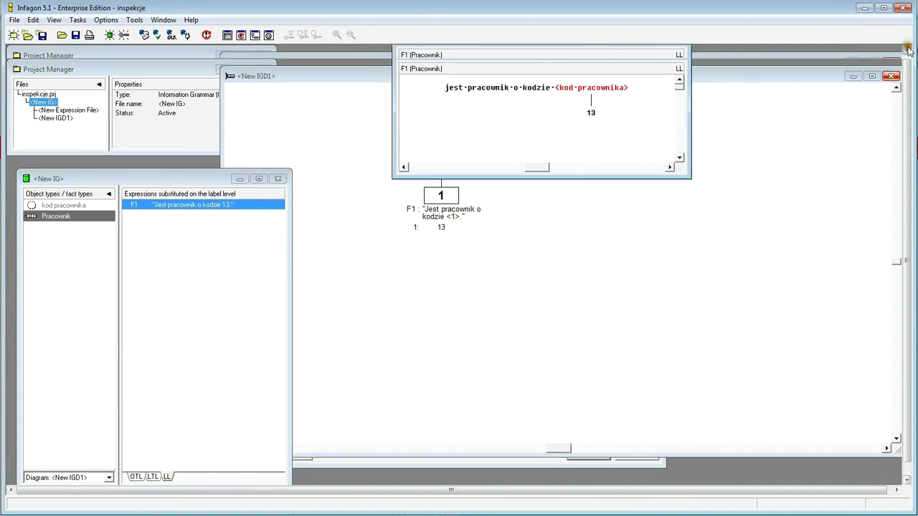
- Snip the F1 expression tree and paste the image into Excel cell C96
left_click_drag(598, 53, 593, 166)
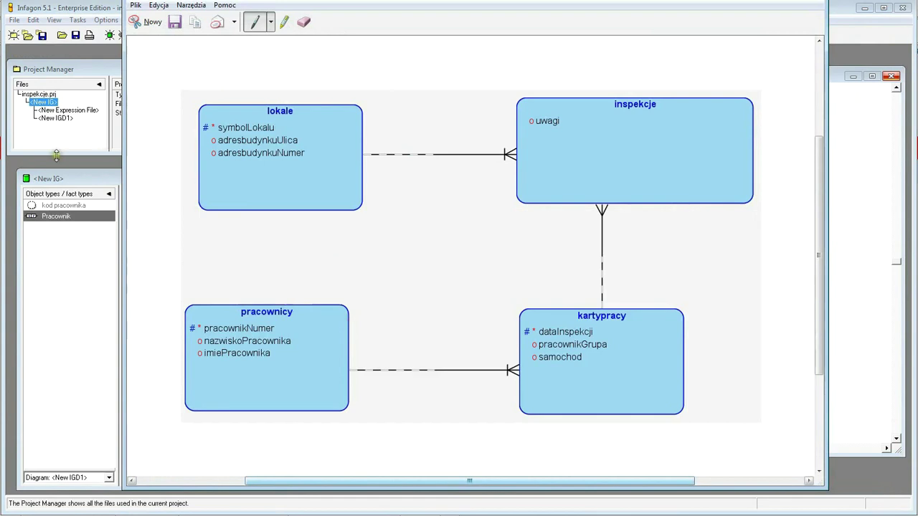
left_click(149, 25)
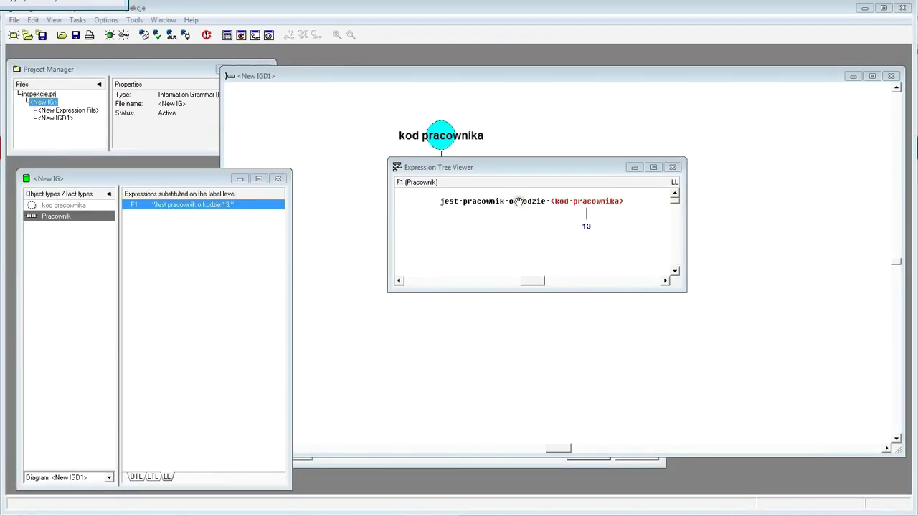
left_click_drag(508, 165, 571, 128)
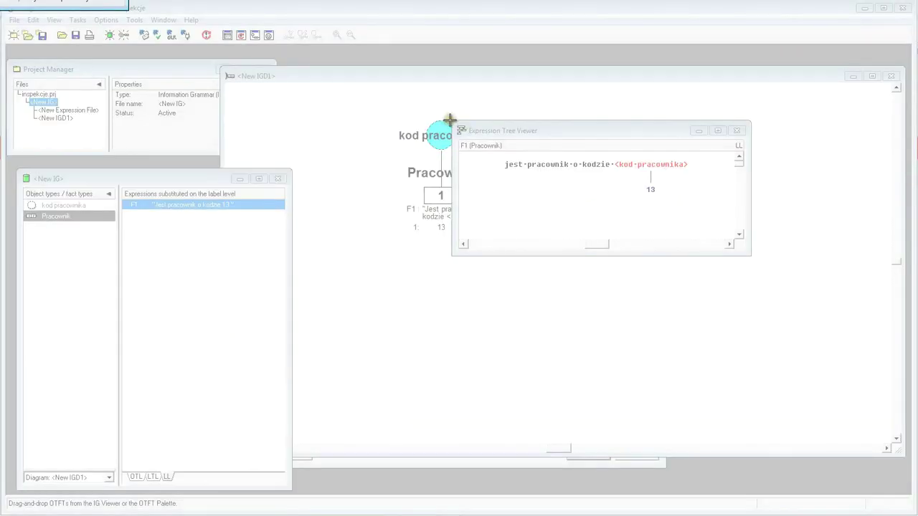
left_click_drag(451, 121, 705, 204)
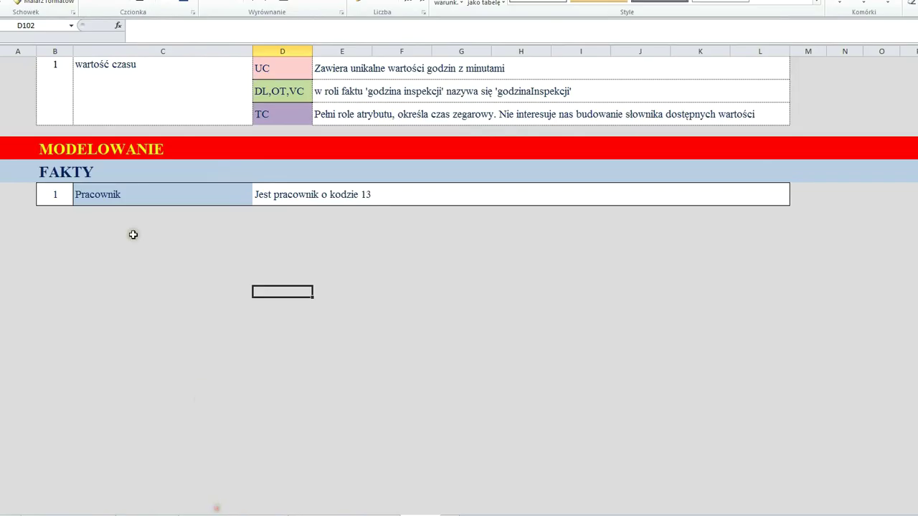
left_click(96, 222)
key("ctrl+v")
left_click(207, 382)
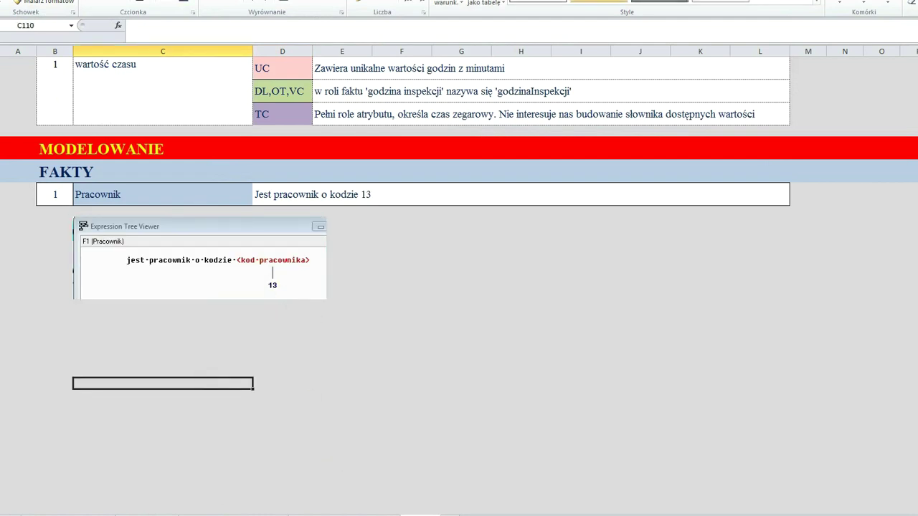
- Move the expression tree below the IGD1 diagram and start a snip around the diagram
key("alt+Tab")
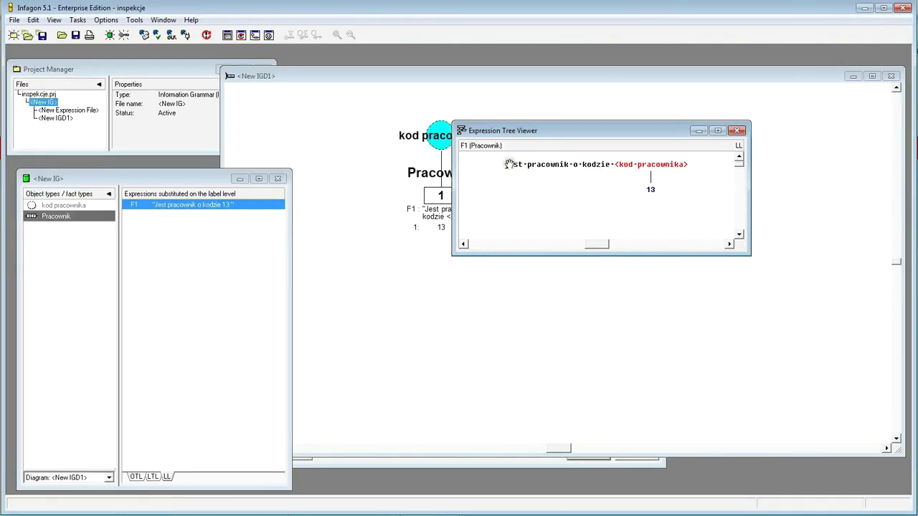
left_click_drag(551, 130, 527, 296)
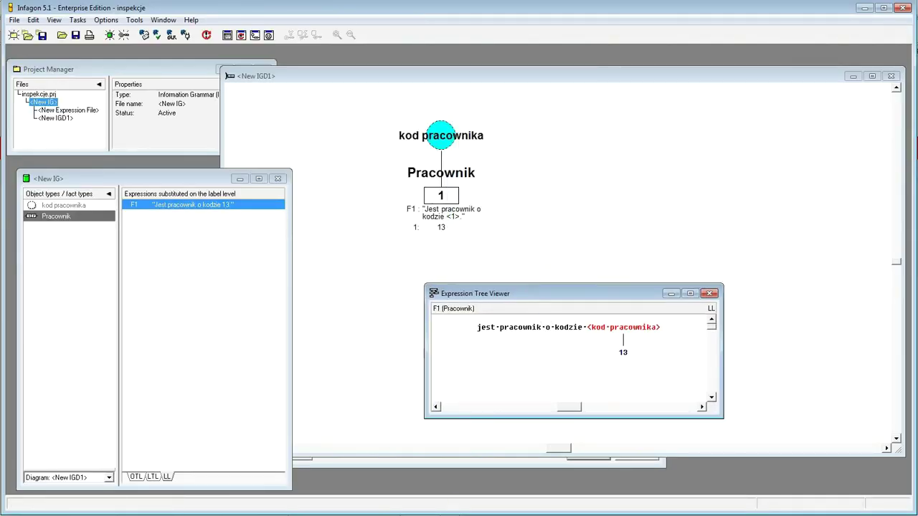
left_click(410, 70)
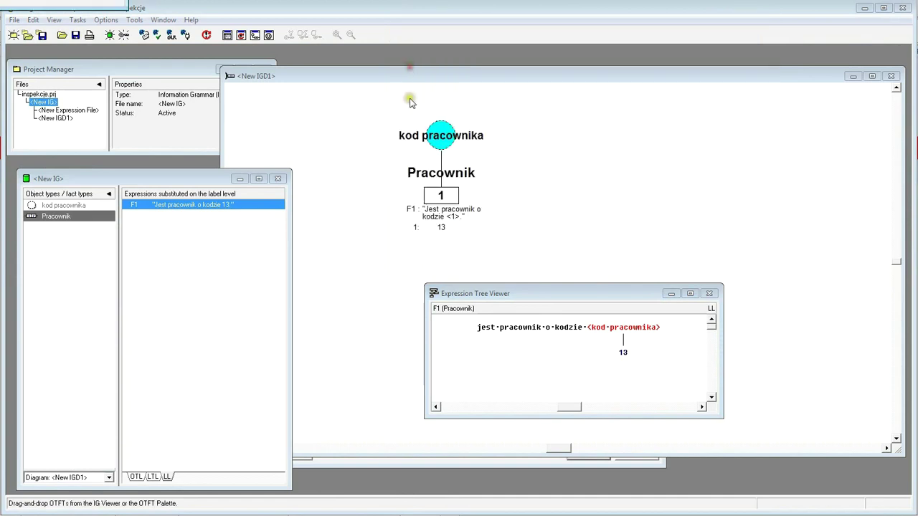
left_click_drag(387, 117, 482, 237)
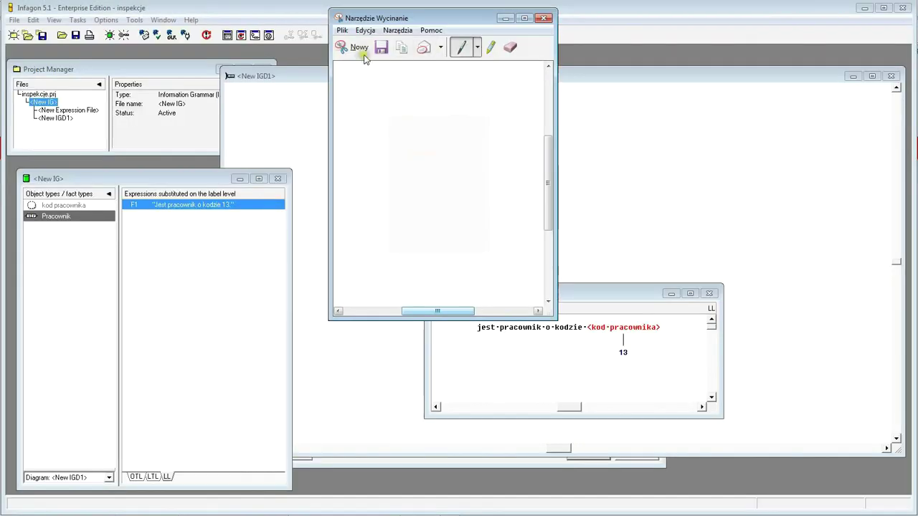
- Snip the kod pracownika/Pracownik diagram and paste it into Excel cell F96
left_click_drag(415, 18, 176, 96)
left_click(117, 124)
left_click_drag(392, 116, 494, 240)
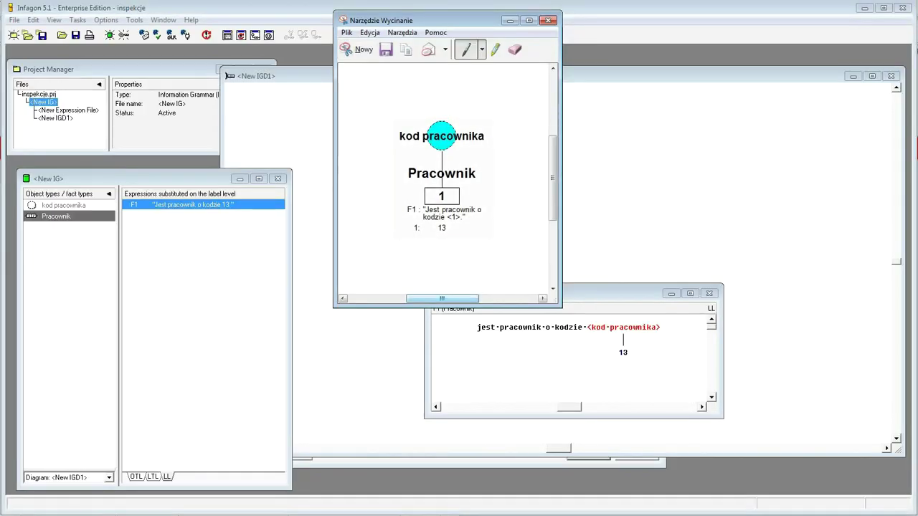
key("alt+Tab")
left_click(399, 248)
left_click(390, 223)
key("ctrl+v")
left_click(590, 385)
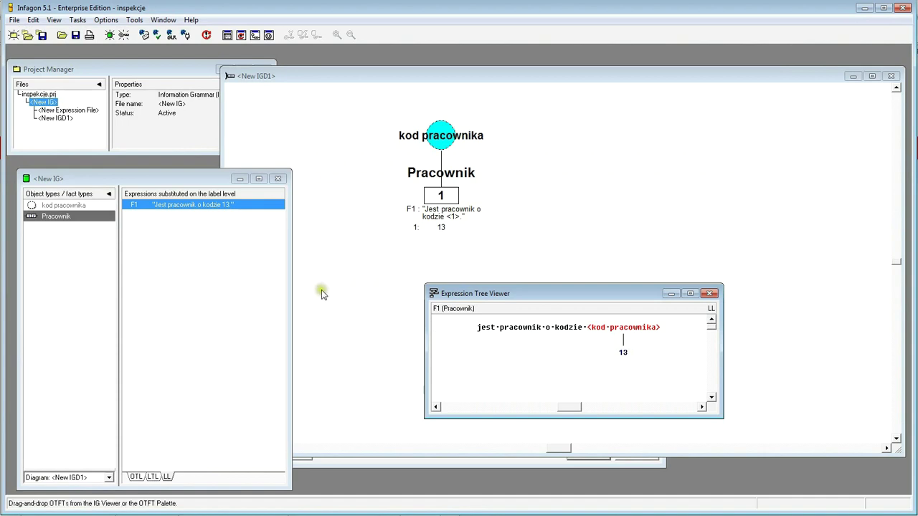
left_click_drag(604, 296, 573, 322)
- Select the 'Pracownik o kodzie 13 posiada imie' sentence in the Expression File and start qualifying it
left_click(321, 136)
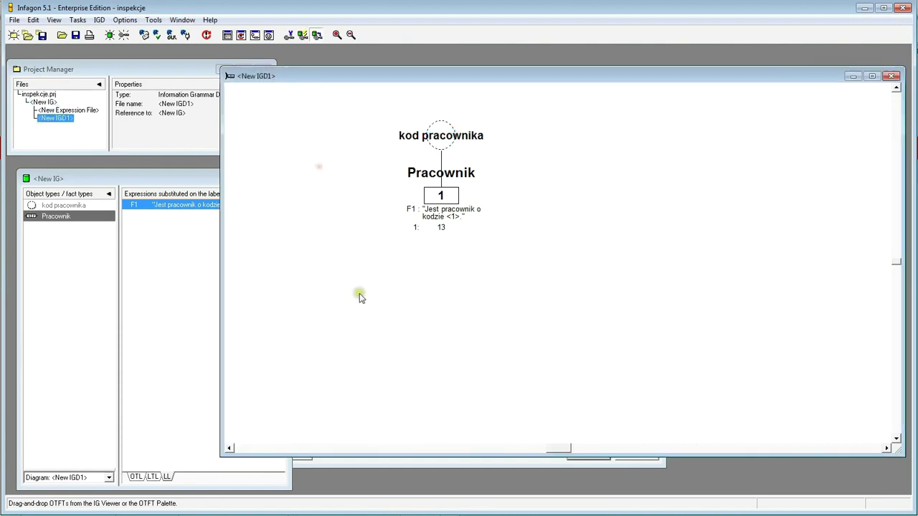
left_click(420, 469)
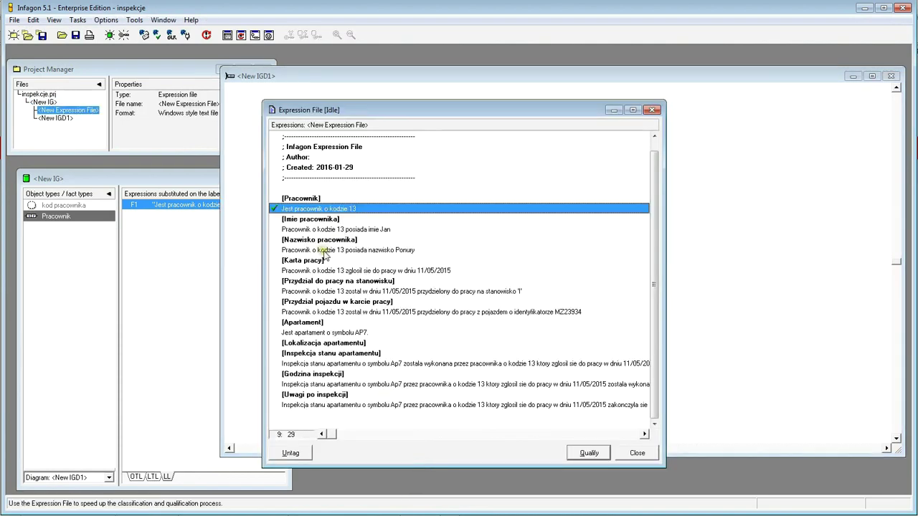
left_click(439, 229)
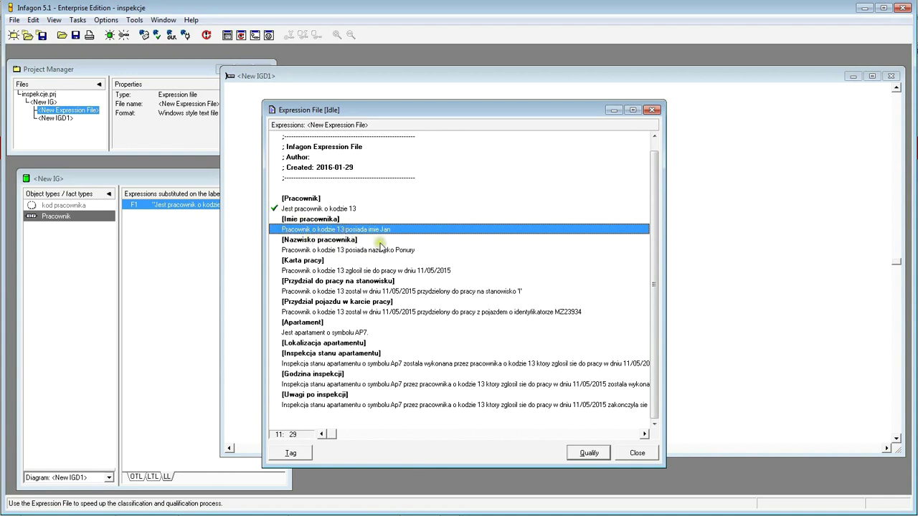
left_click(585, 451)
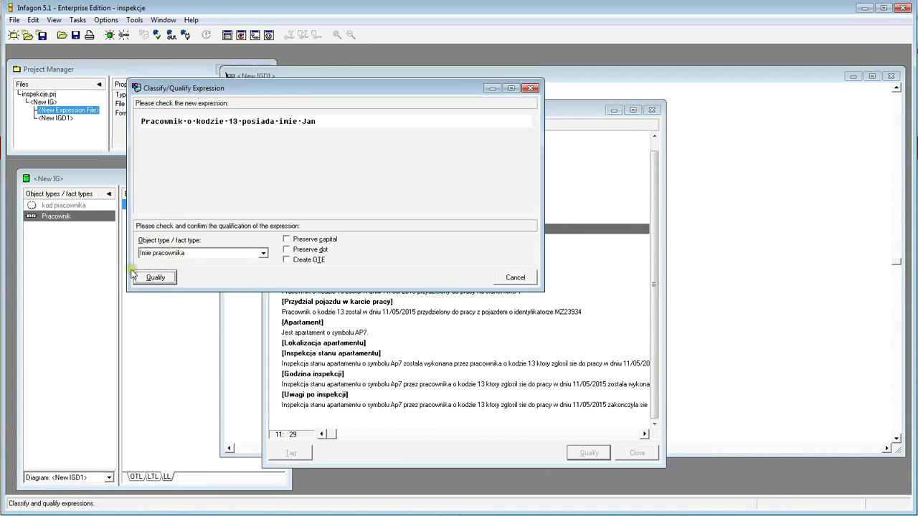
- Confirm Imie pracownika as the fact type and classify 'Pracownik o kodzie 13' as Pracownik
left_click_drag(249, 89, 321, 82)
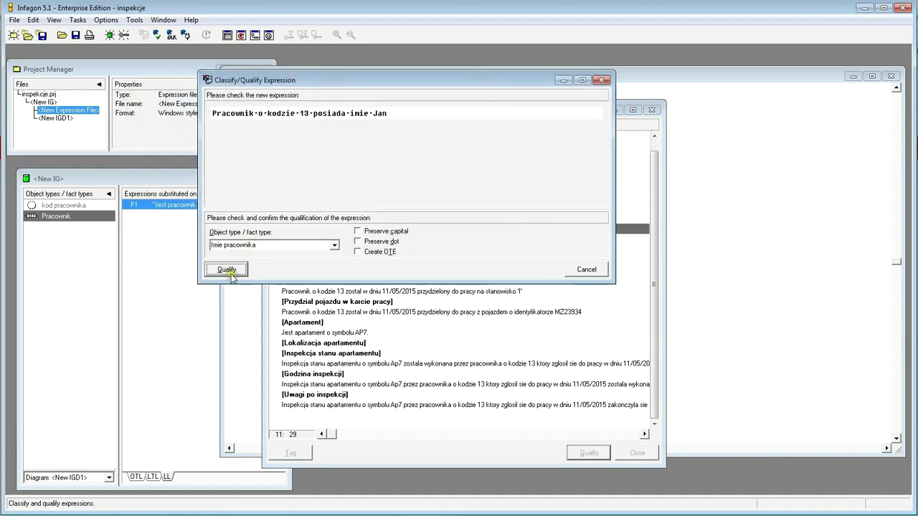
left_click(227, 270)
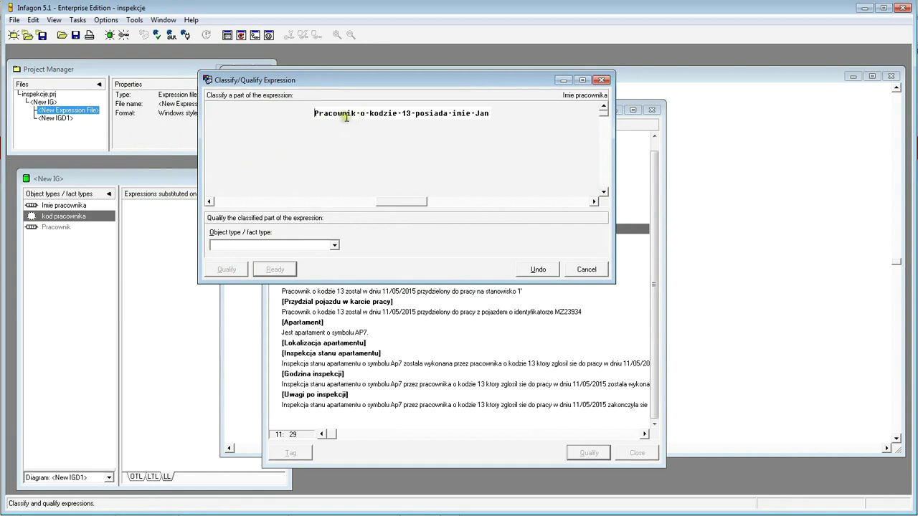
left_click_drag(411, 112, 315, 113)
left_click_drag(365, 81, 410, 119)
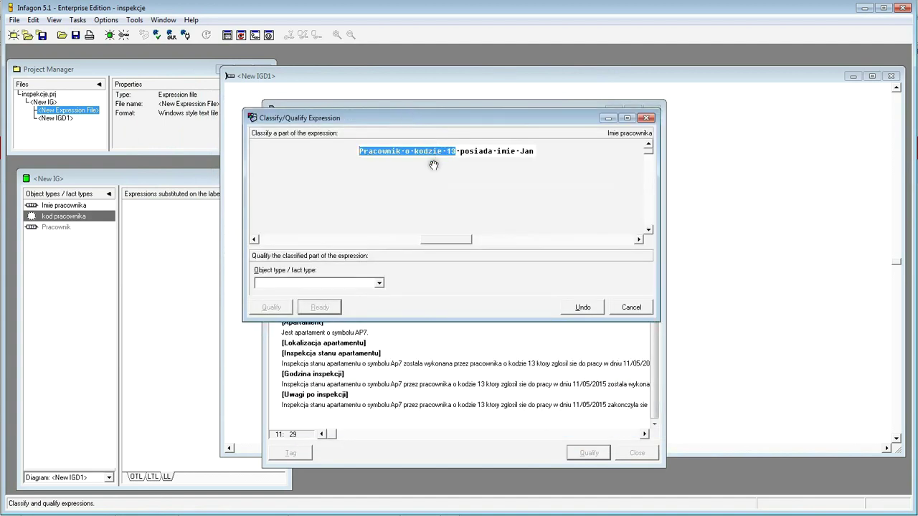
left_click(380, 284)
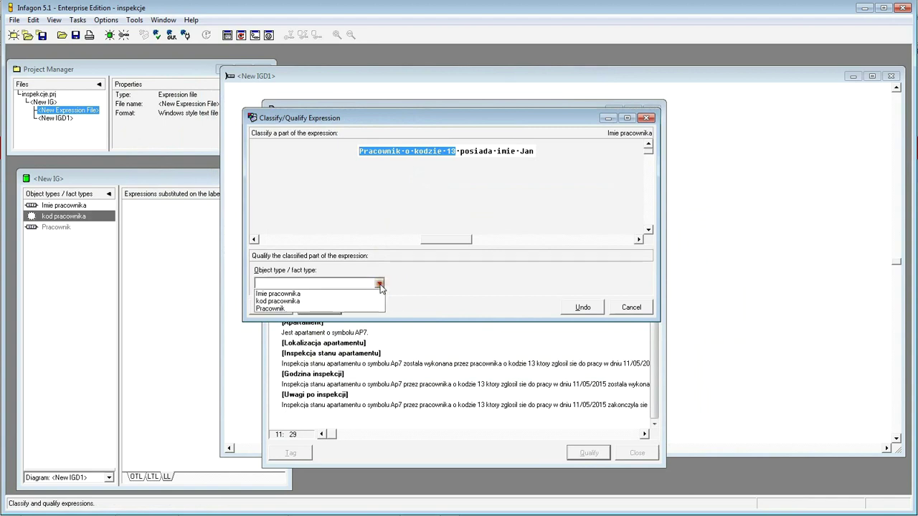
left_click(286, 309)
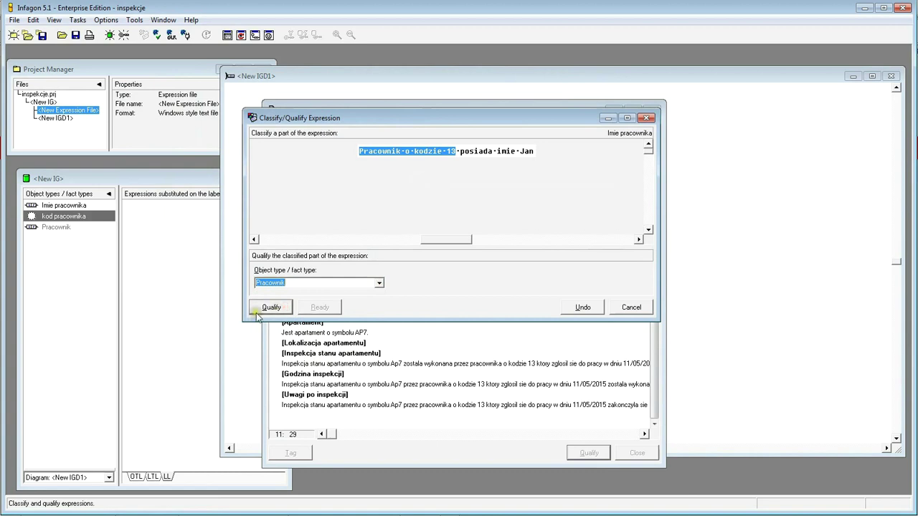
left_click(269, 308)
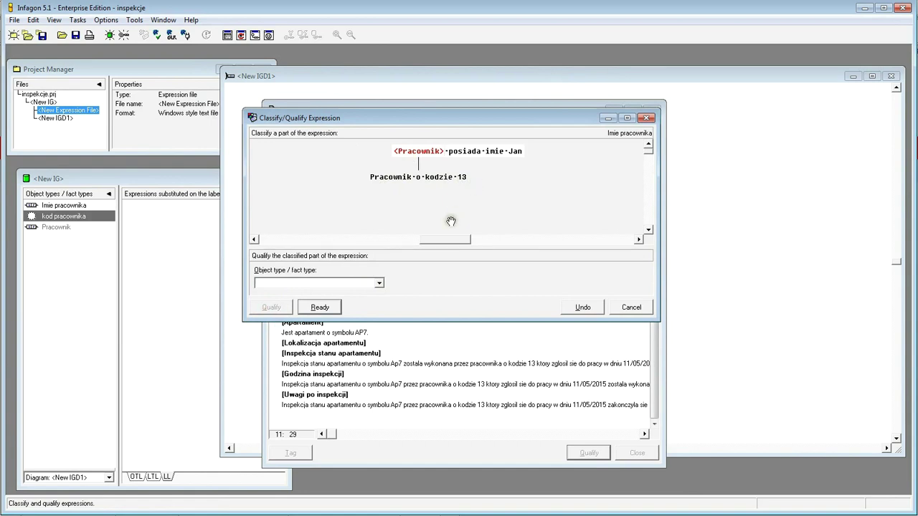
- Mark the first-name phrase after 'posiada' and classify it as new object type imie
left_click(400, 276)
left_click_drag(484, 152, 558, 156)
type("imie")
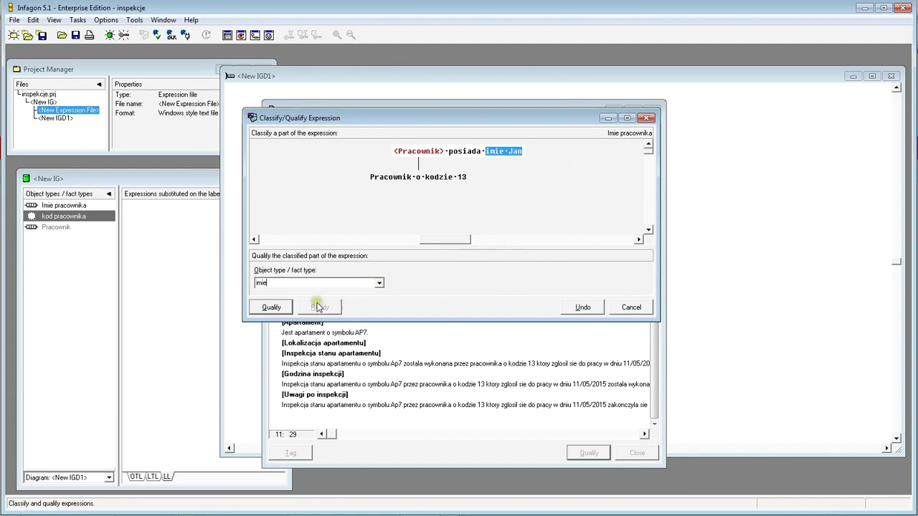
left_click(271, 307)
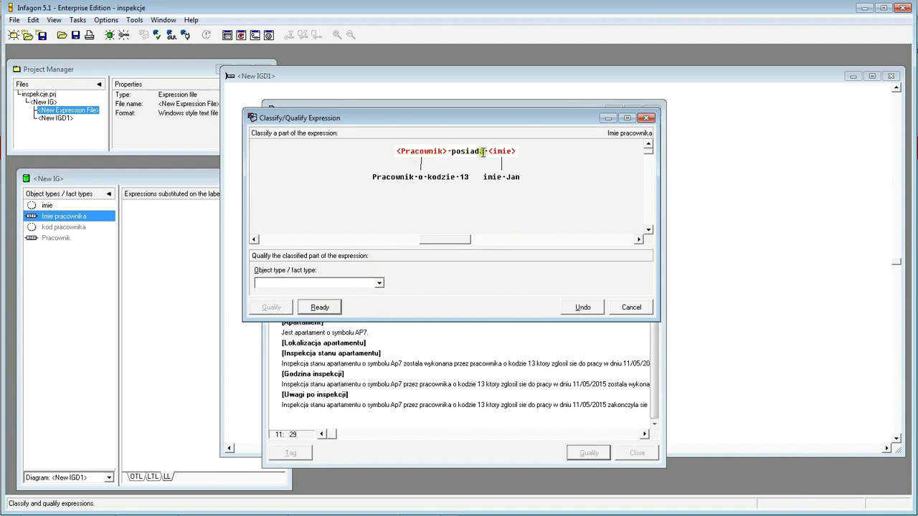
- Classify the number 13 in the sentence as kod pracownika
left_click(313, 314)
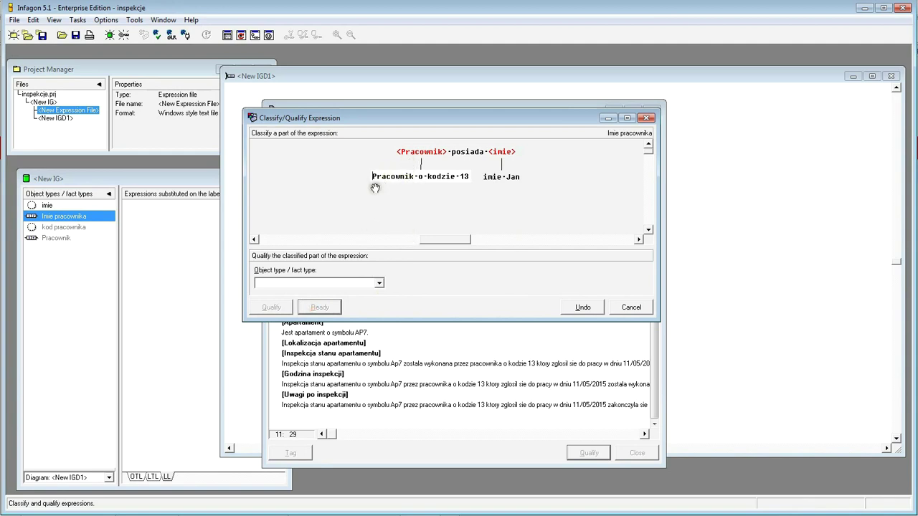
double_click(463, 177)
left_click(380, 283)
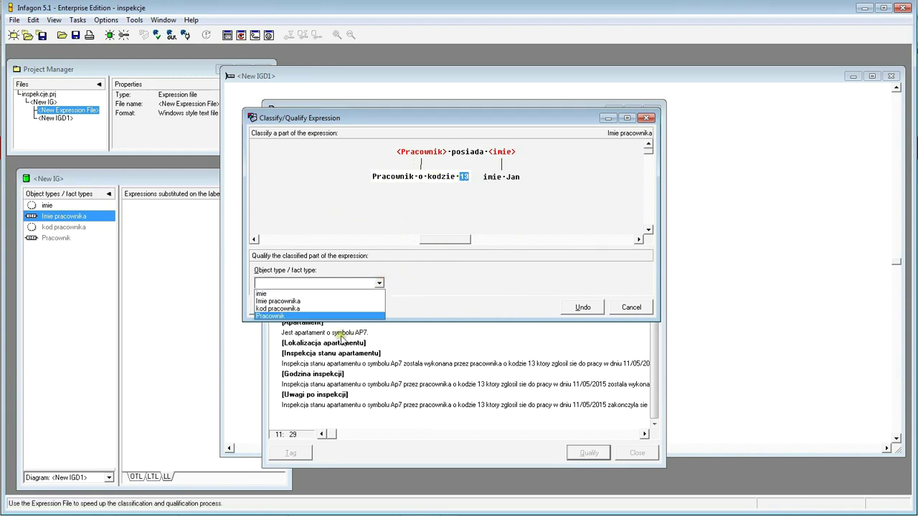
left_click(307, 305)
left_click(269, 307)
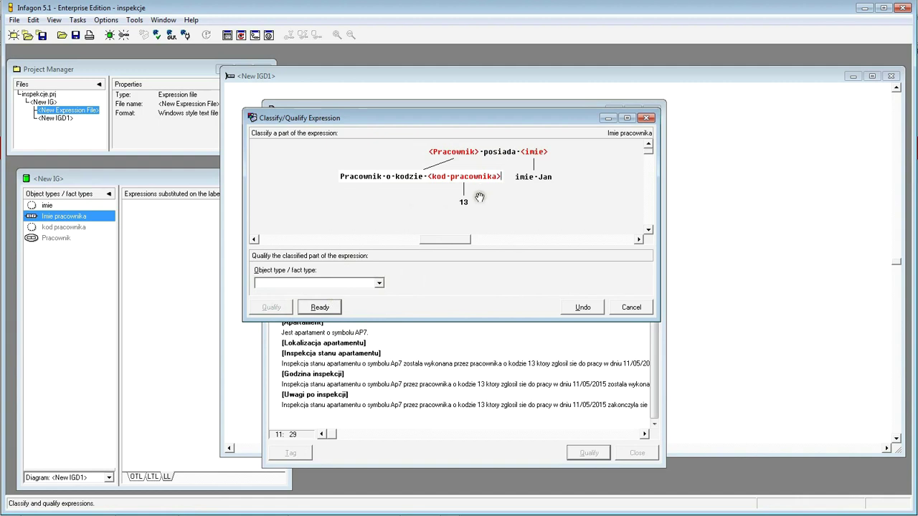
- Classify the first-name value as new type tresc imienia and confirm the sentence fully classified
left_click(515, 177)
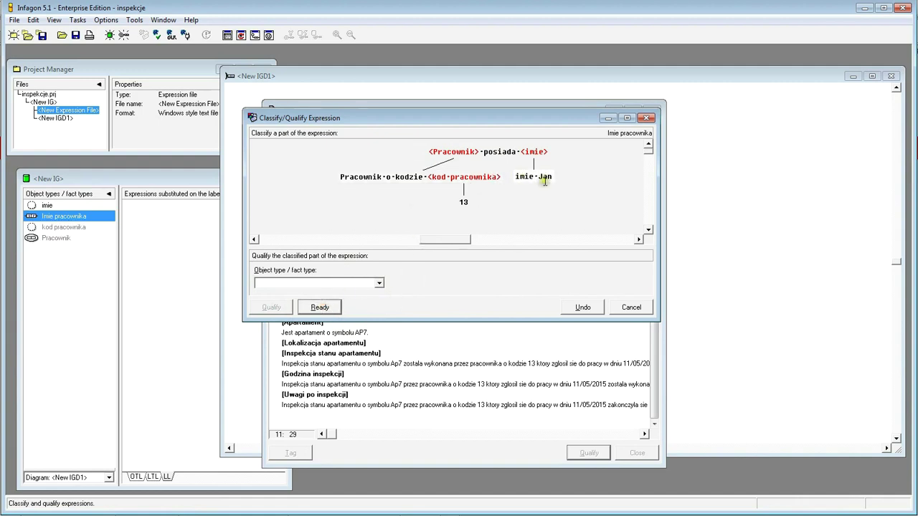
left_click_drag(537, 177, 557, 178)
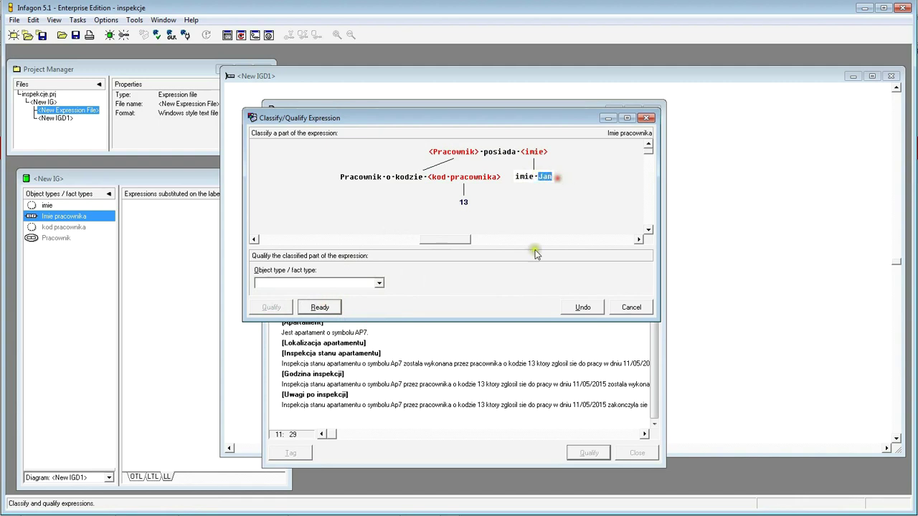
left_click(291, 286)
type("tresc imienia")
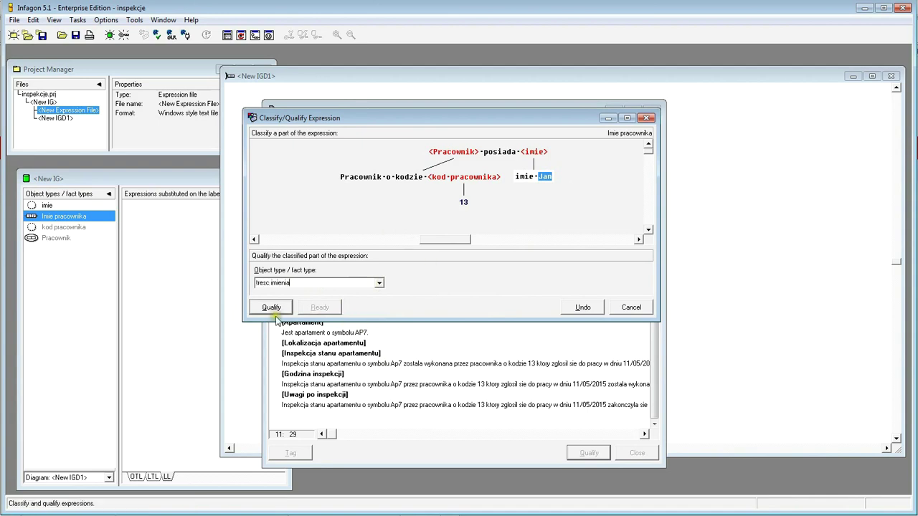
left_click(272, 308)
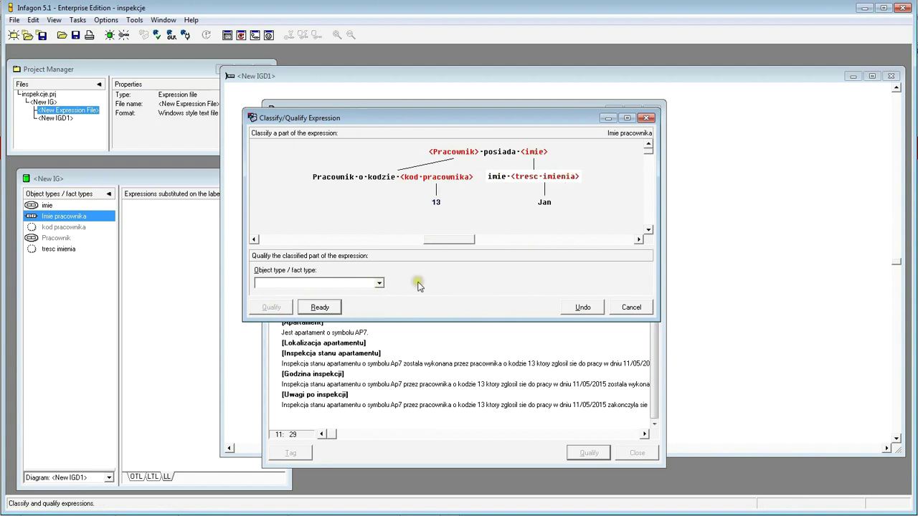
left_click(331, 307)
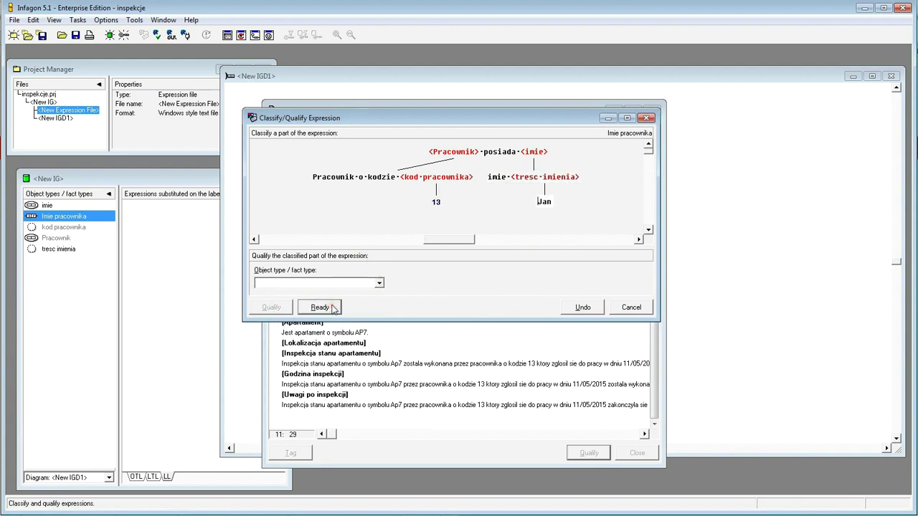
left_click(320, 309)
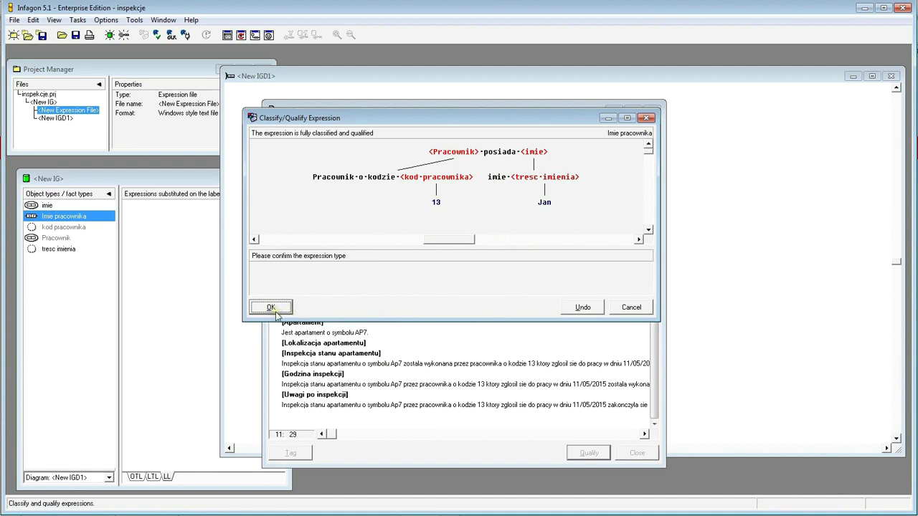
left_click(272, 311)
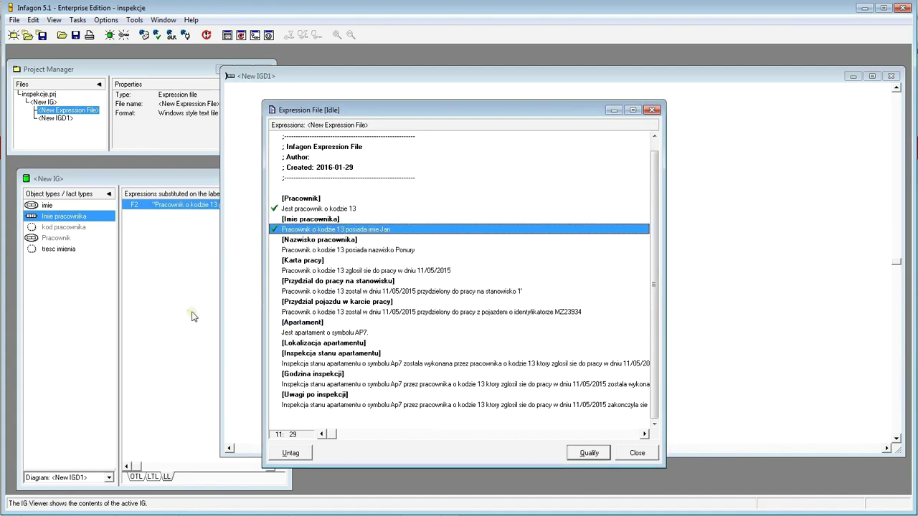
- Place Imie pracownika, imie and tresc imienia from the type list onto IGD1
left_click_drag(414, 110, 500, 265)
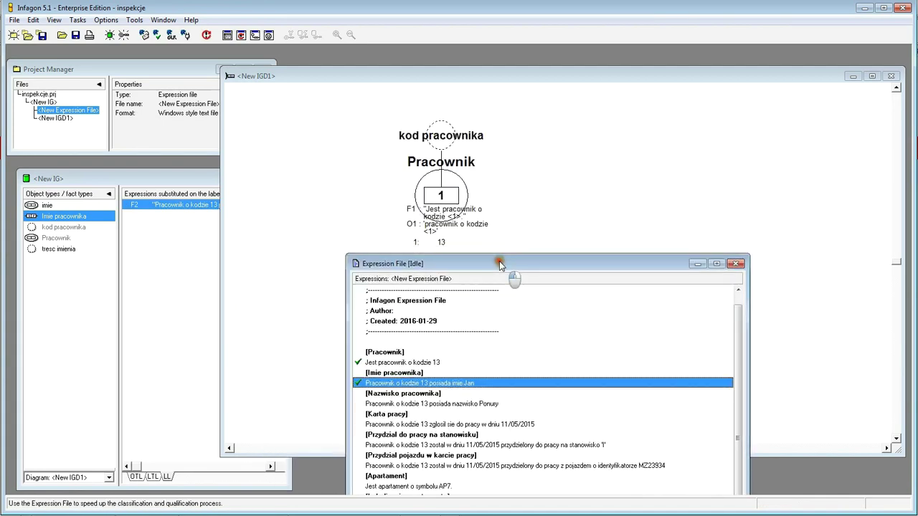
left_click(418, 406)
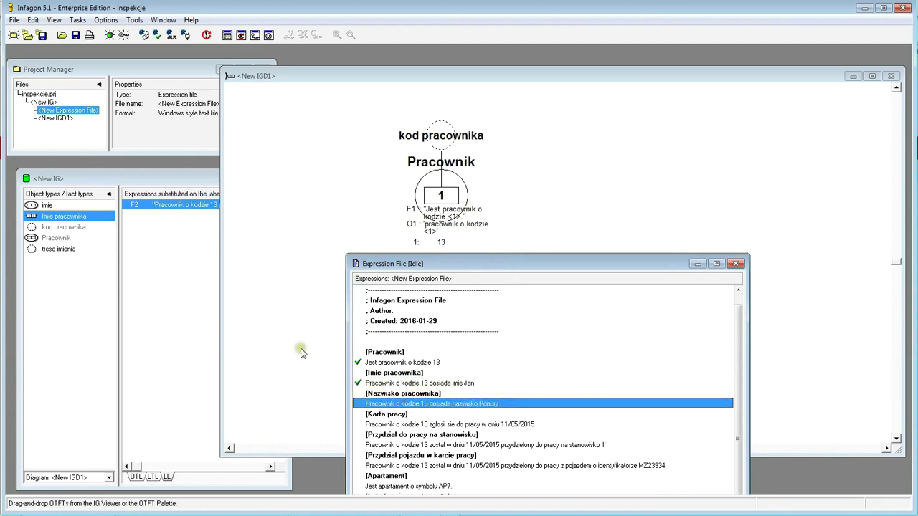
left_click_drag(452, 267, 456, 348)
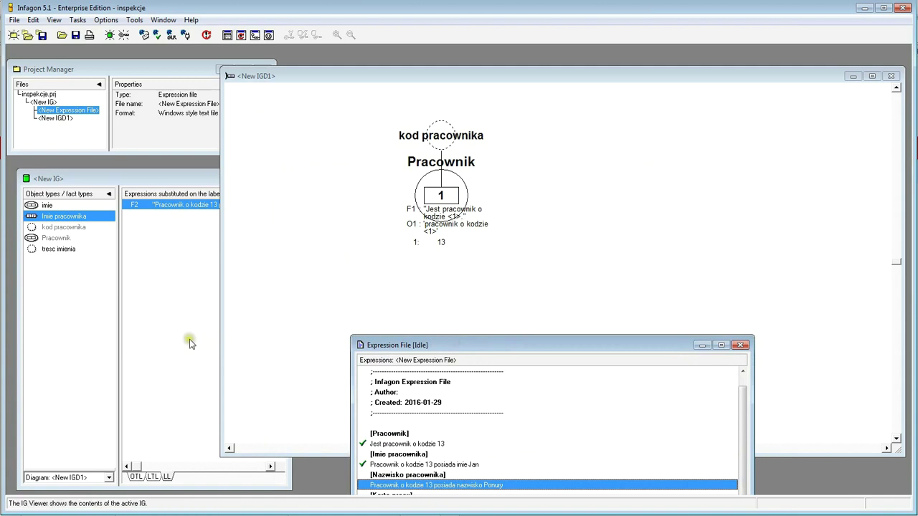
left_click(149, 348)
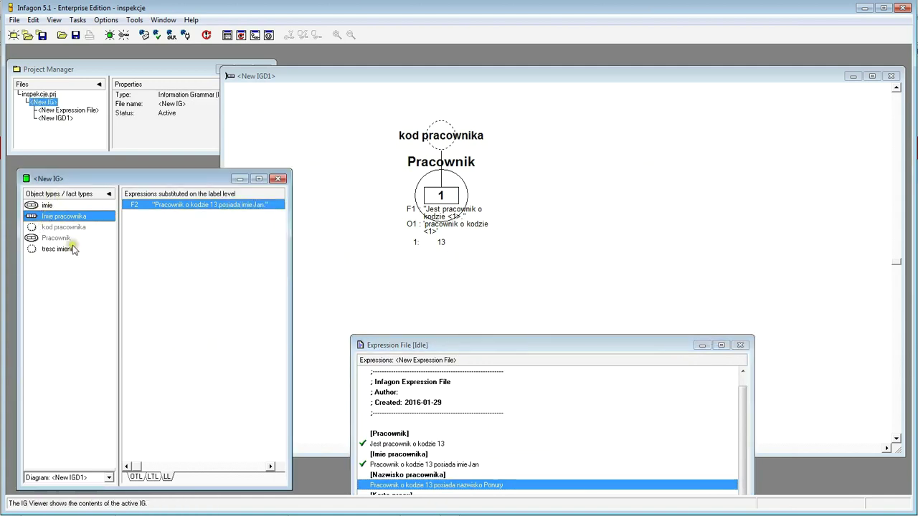
left_click(55, 227)
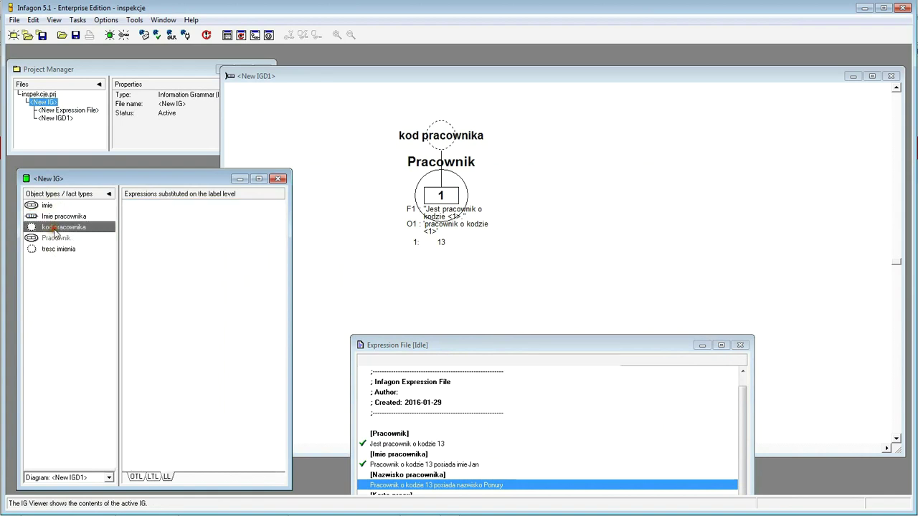
left_click(55, 238)
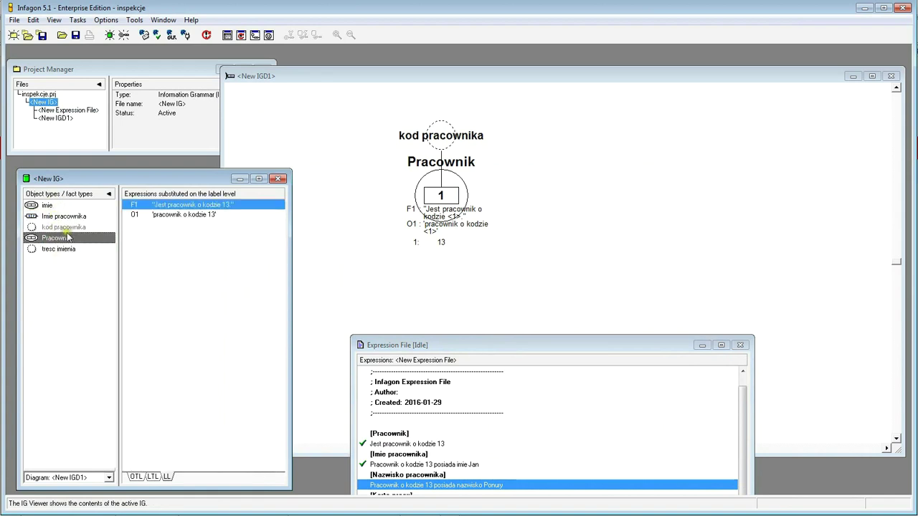
left_click_drag(35, 219, 563, 206)
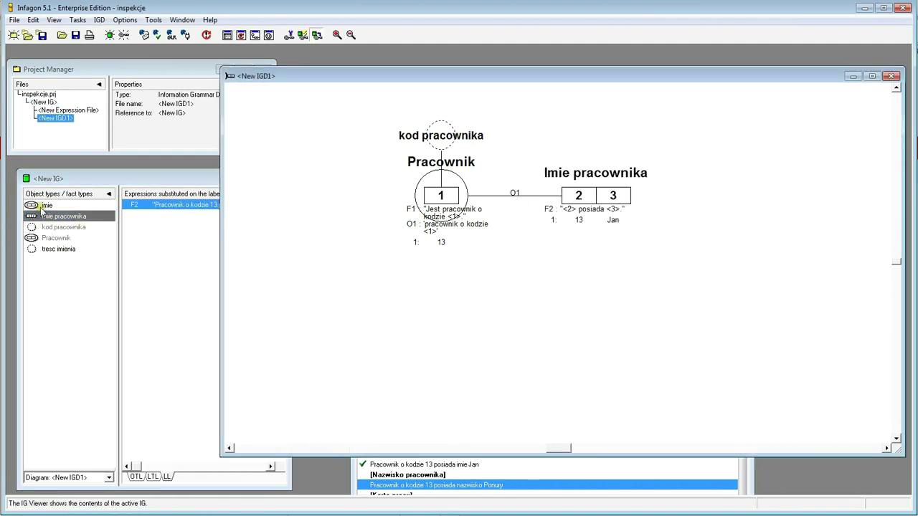
left_click_drag(33, 207, 618, 132)
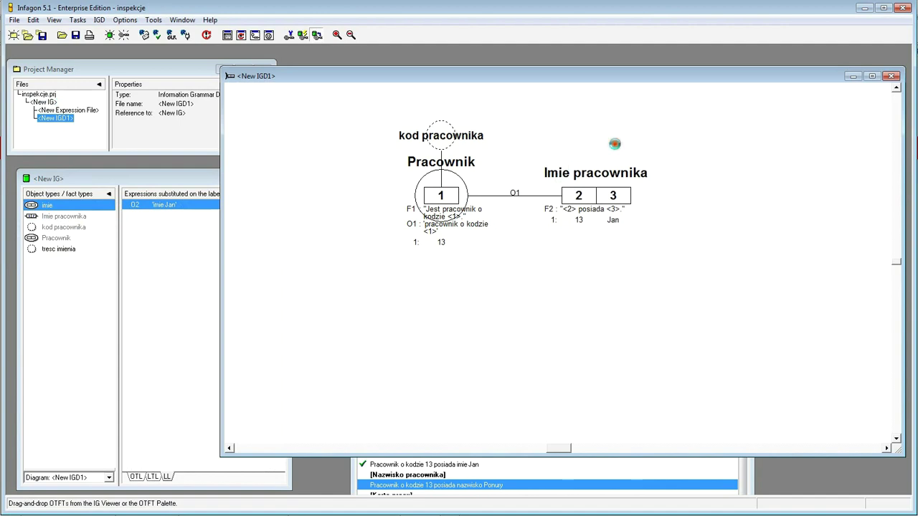
left_click_drag(35, 249, 713, 133)
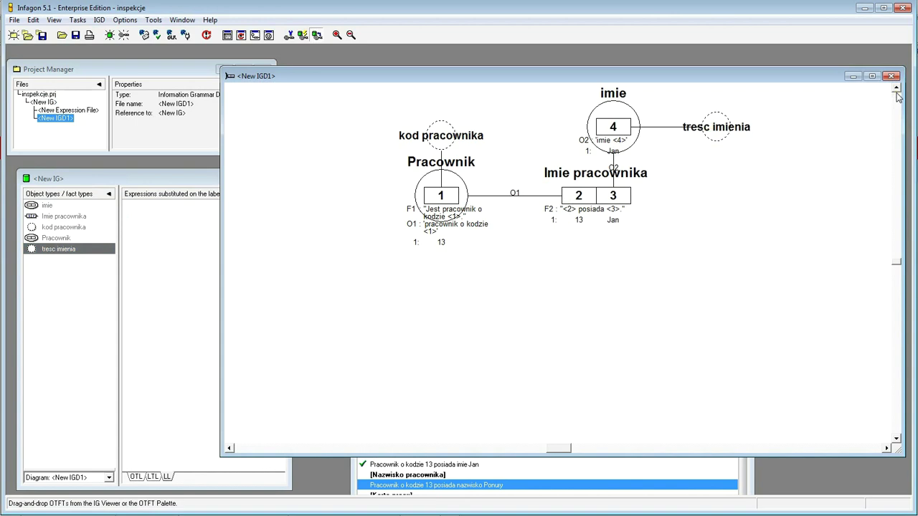
- Position imie right of Imie pracownika with tresc imienia directly above it
left_click_drag(817, 73, 823, 55)
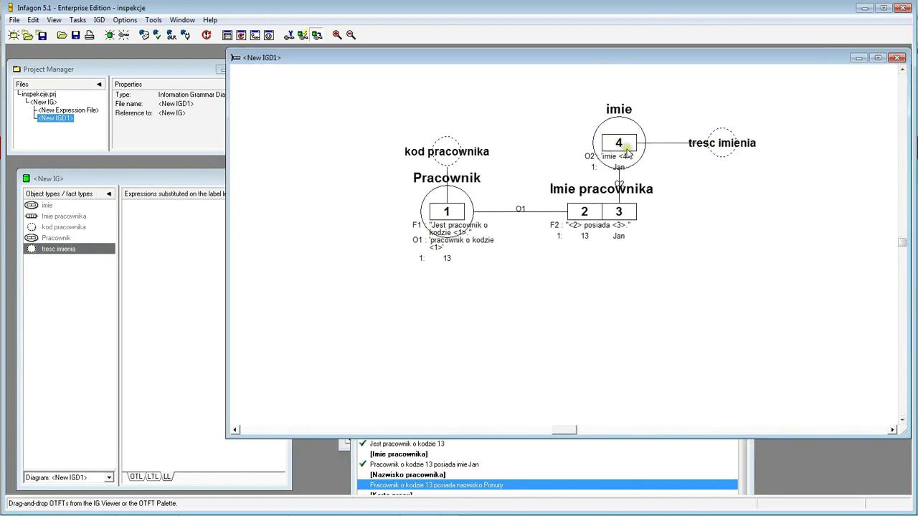
left_click(618, 144)
left_click_drag(622, 146, 739, 212)
left_click_drag(723, 154, 743, 149)
left_click(553, 337)
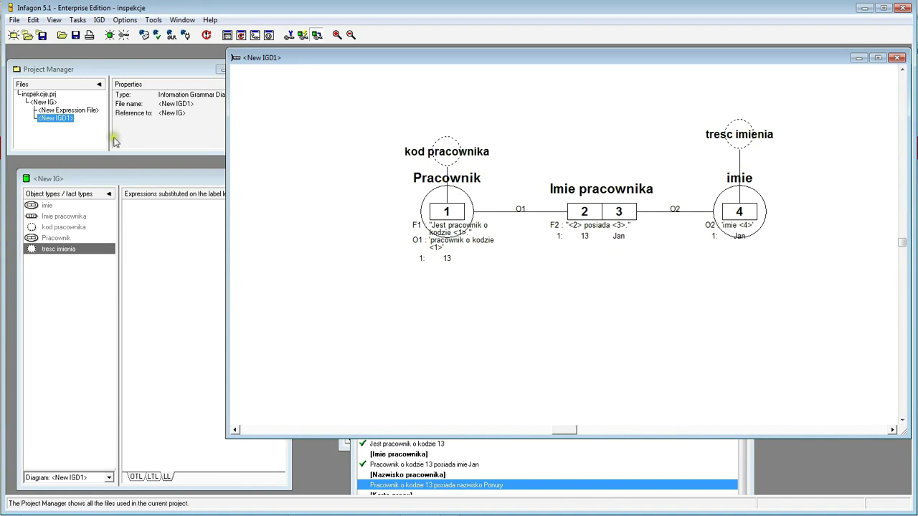
- Select the employee-13 'posiada nazwisko' sentence in the Expression File and qualify it
left_click(538, 459)
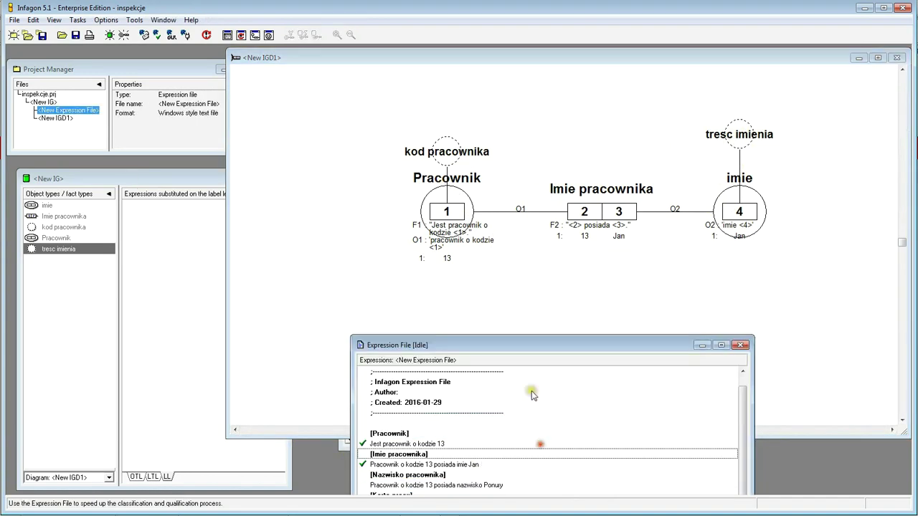
left_click_drag(533, 352, 449, 242)
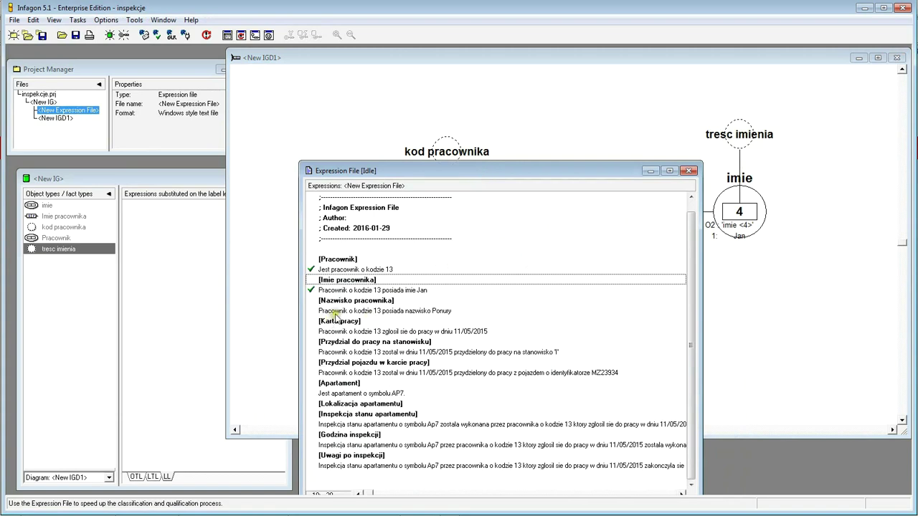
left_click(353, 313)
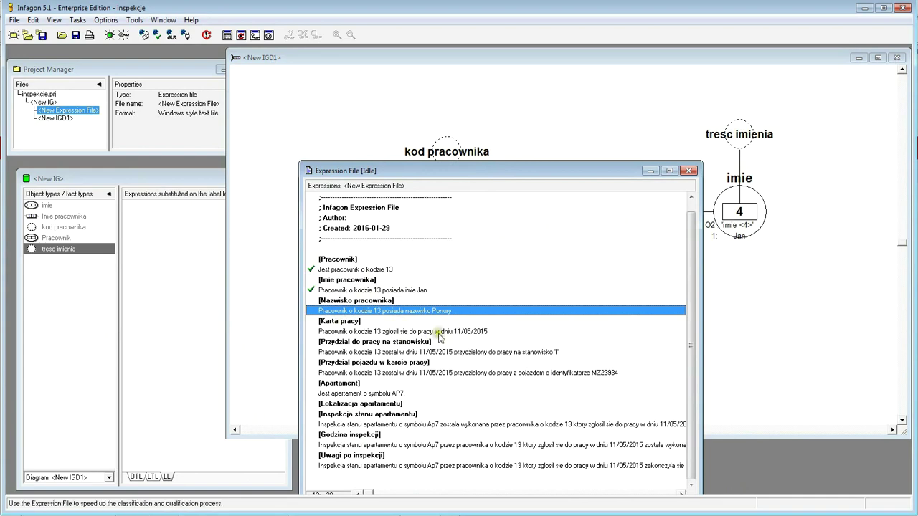
left_click_drag(543, 178, 566, 106)
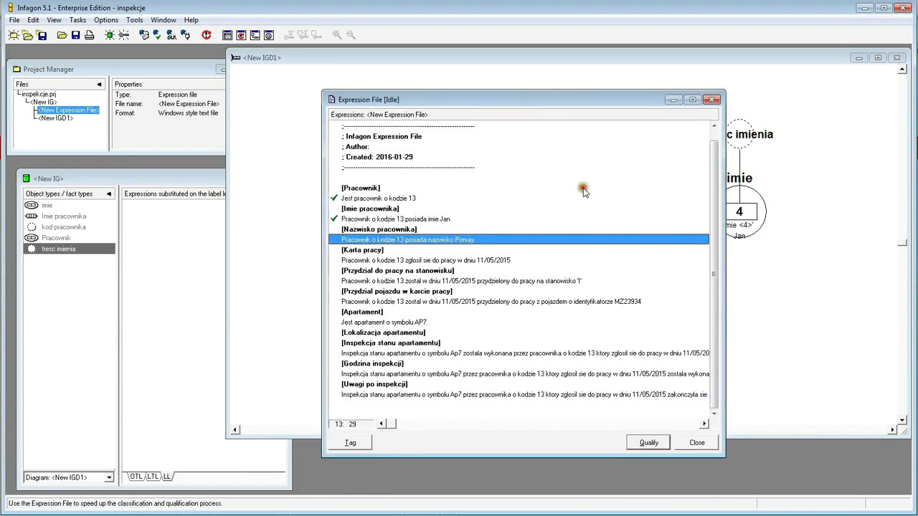
left_click(649, 442)
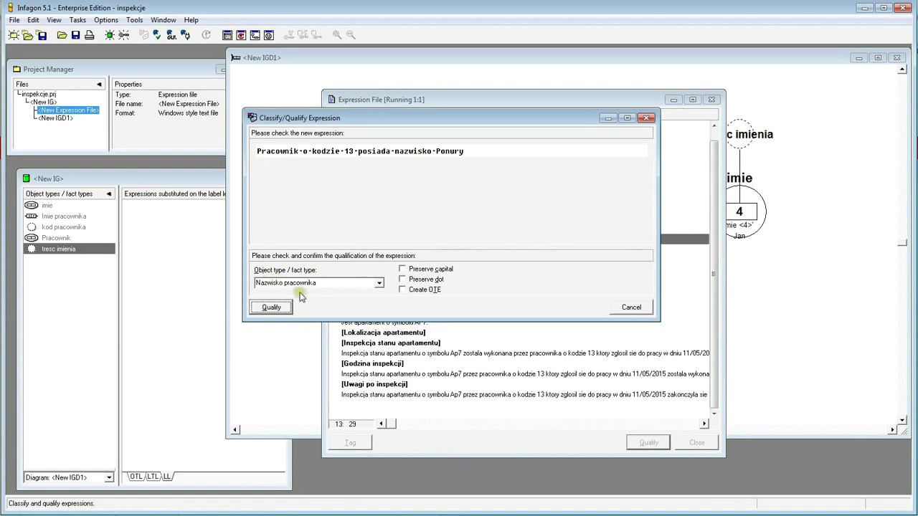
- Accept Nazwisko pracownika as fact type and classify 'Pracownik o kodzie 13' as Pracownik
left_click(271, 307)
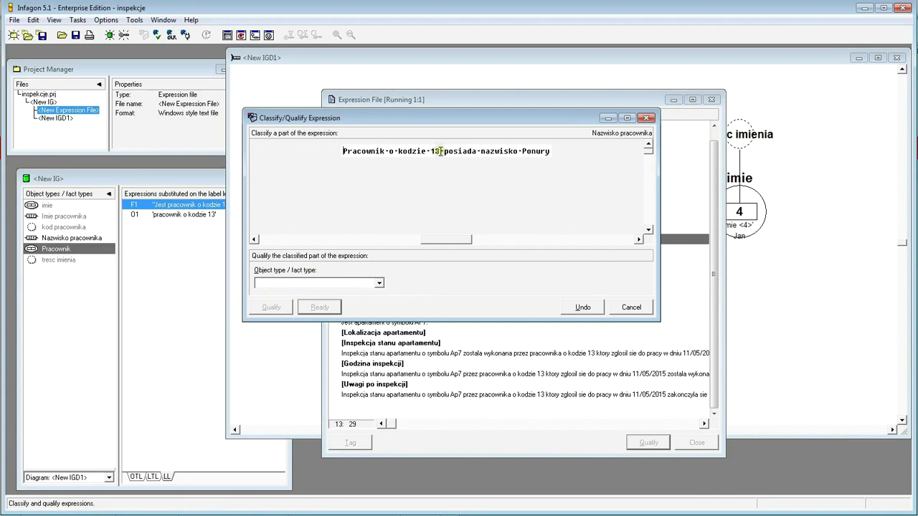
left_click_drag(439, 151, 343, 150)
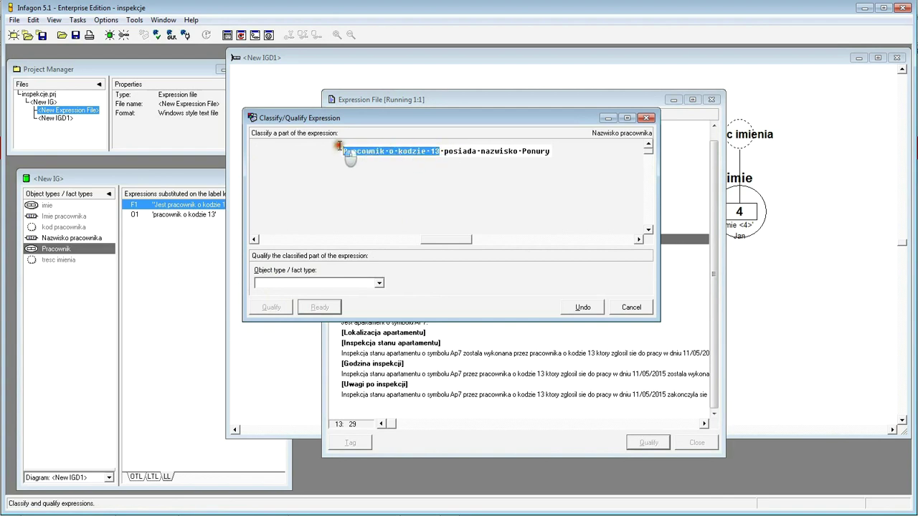
left_click(378, 284)
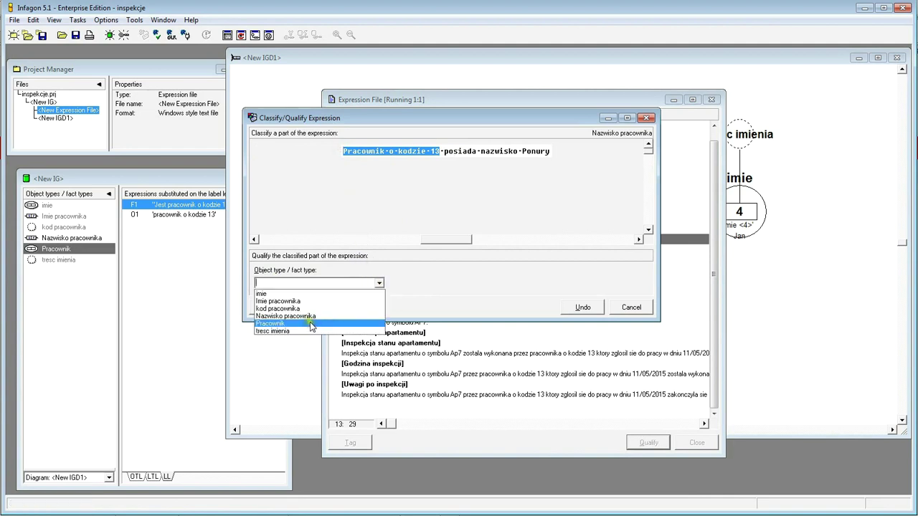
left_click(311, 328)
left_click(271, 307)
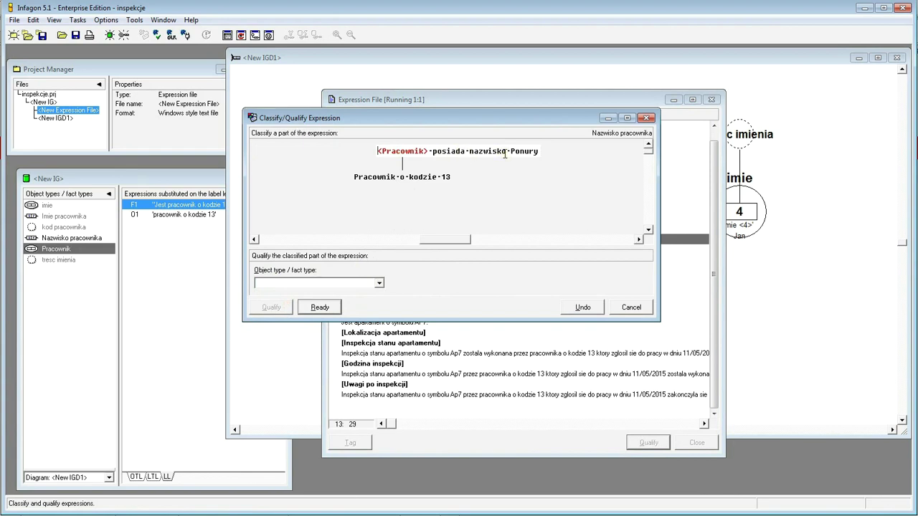
- Classify the nazwisko phrase as new type nazwisko and accept the employee-code match
left_click_drag(468, 152, 552, 153)
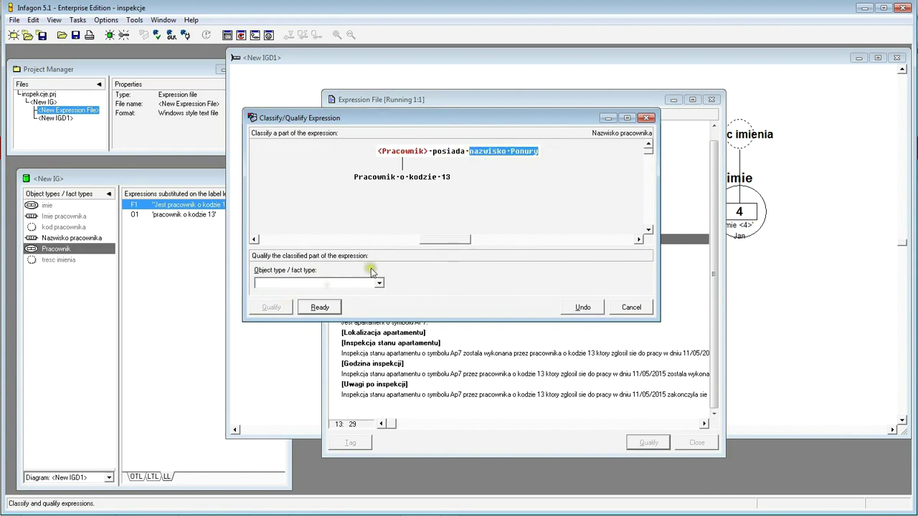
type("nazwisk")
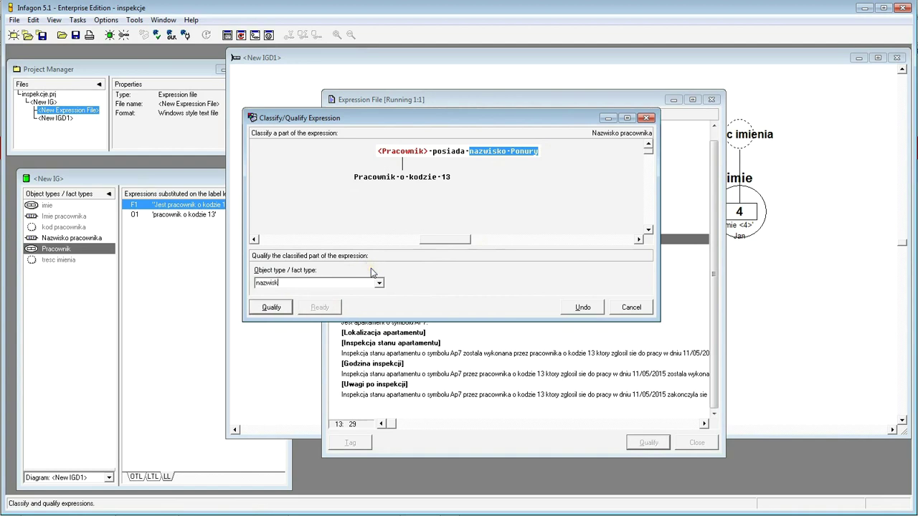
type("o")
left_click(269, 308)
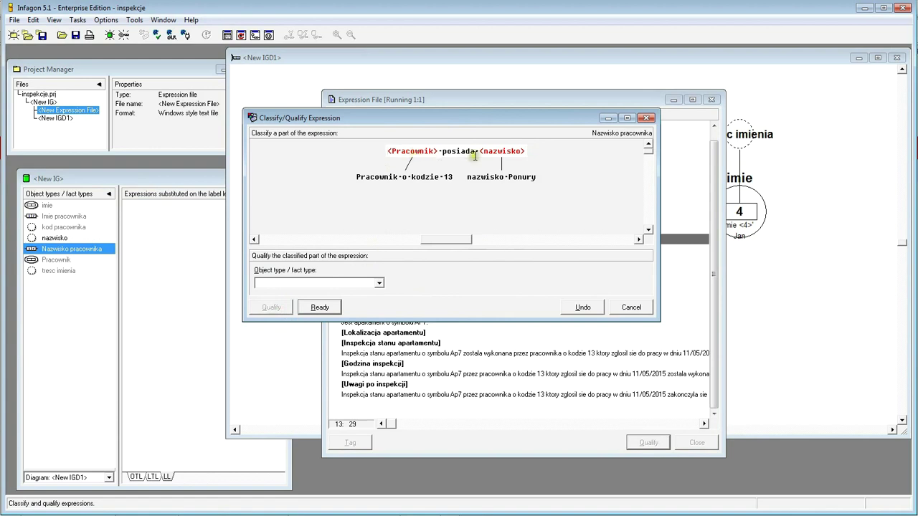
left_click(319, 307)
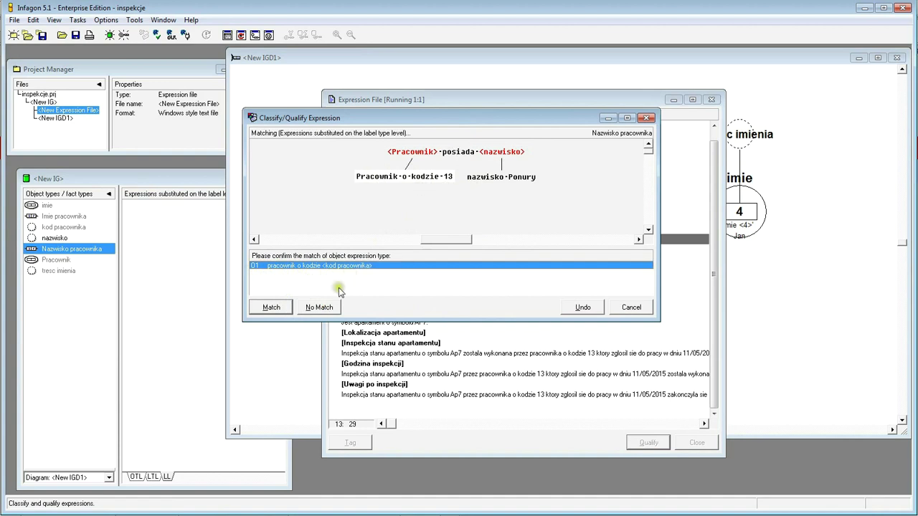
left_click(271, 308)
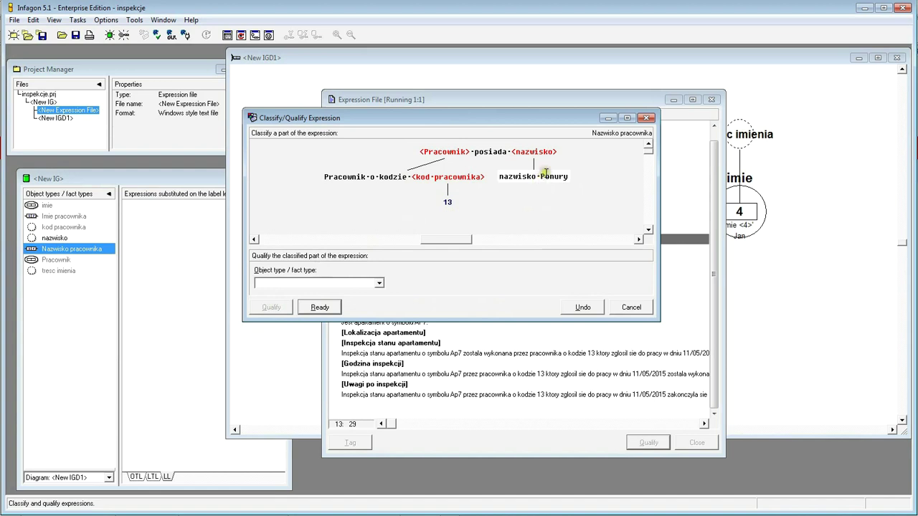
- Classify the surname value as tresc nazwiska and confirm the expression fully qualified
left_click_drag(540, 176, 570, 180)
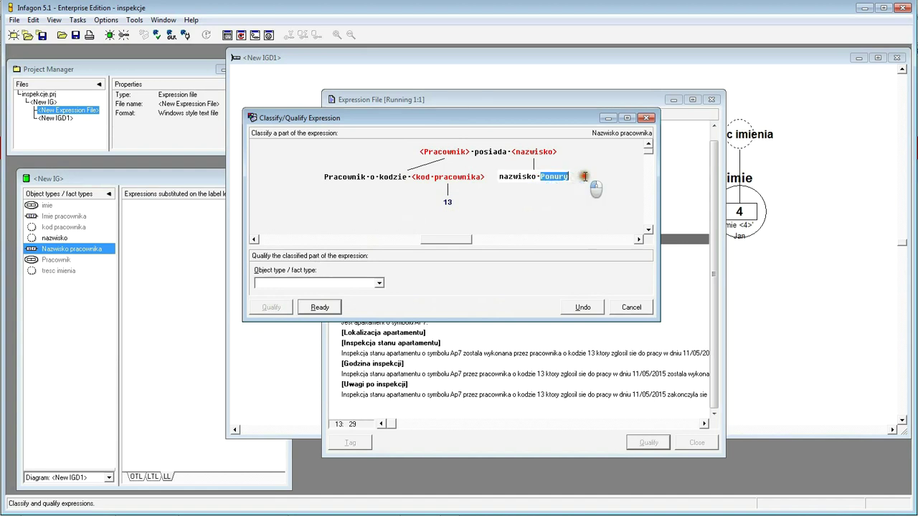
left_click(380, 282)
type("nazwiska")
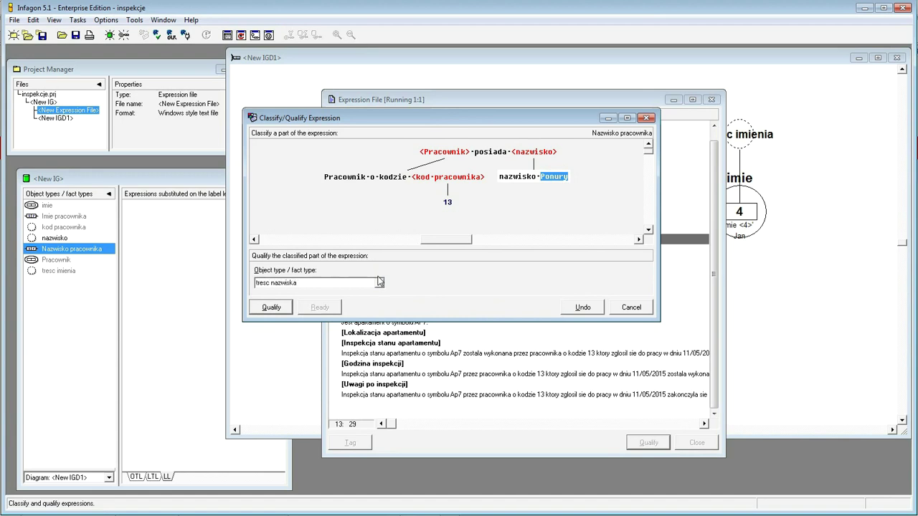
left_click(267, 314)
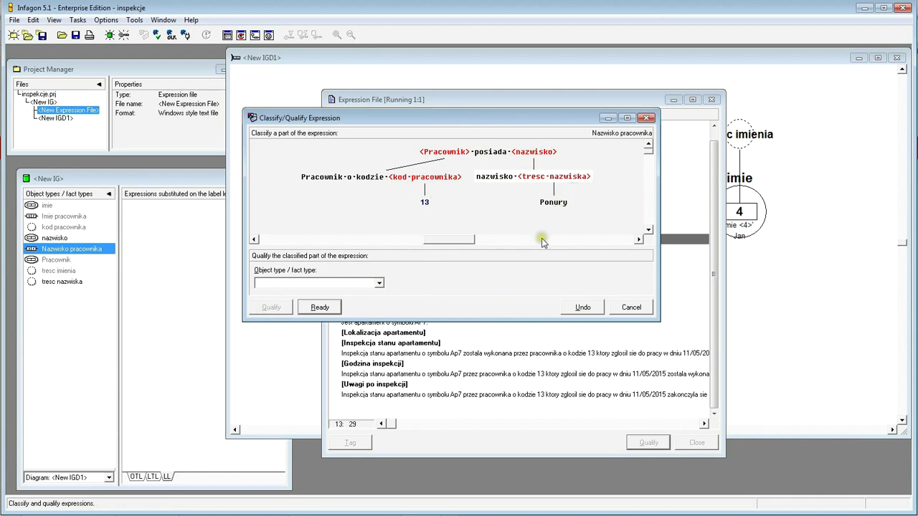
left_click(320, 308)
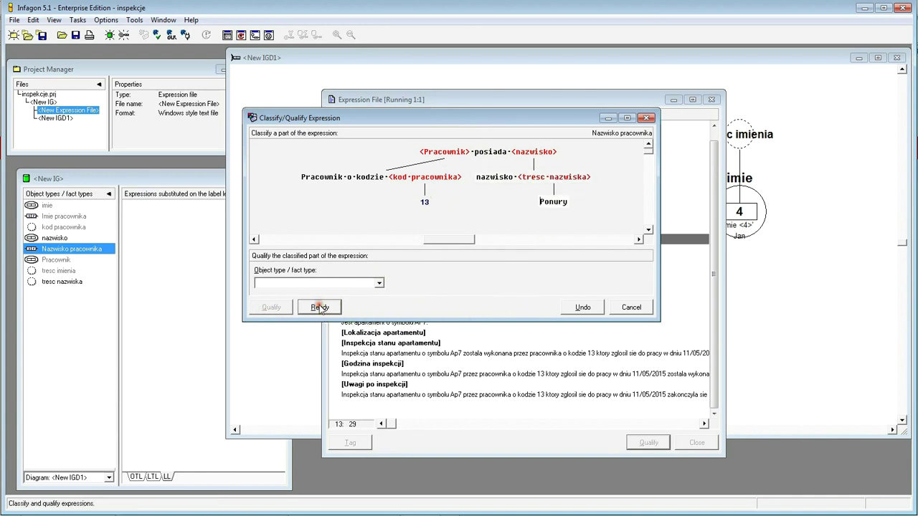
left_click(321, 308)
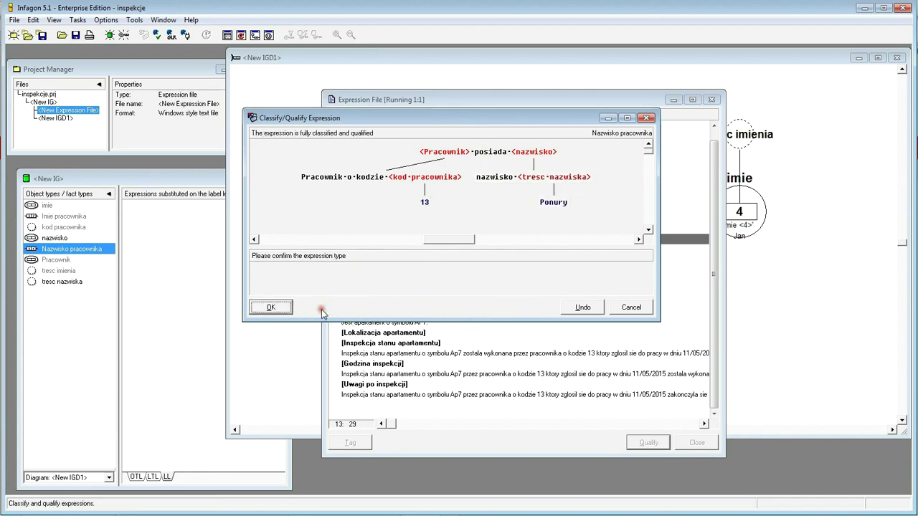
left_click(278, 313)
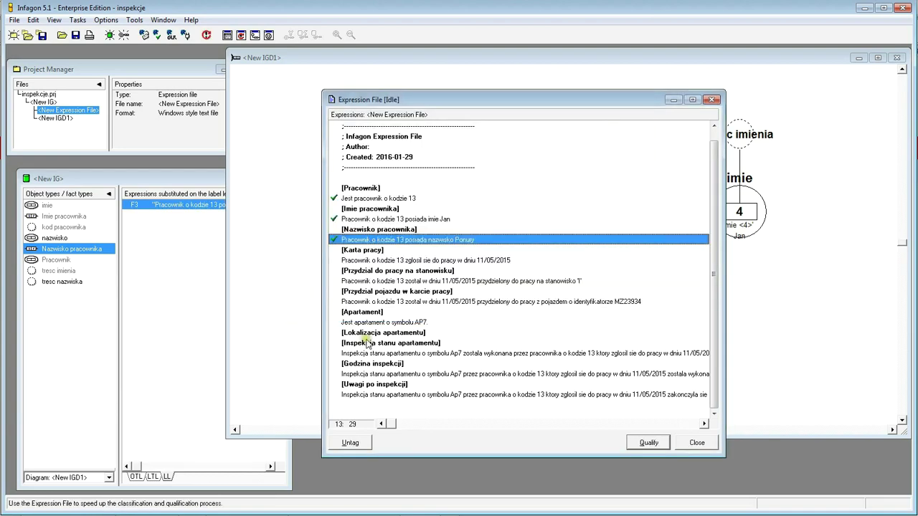
- Place nazwisko, Nazwisko pracownika and tresc nazwiska on IGD1, tresc nazwiska above nazwisko
left_click_drag(505, 100, 523, 382)
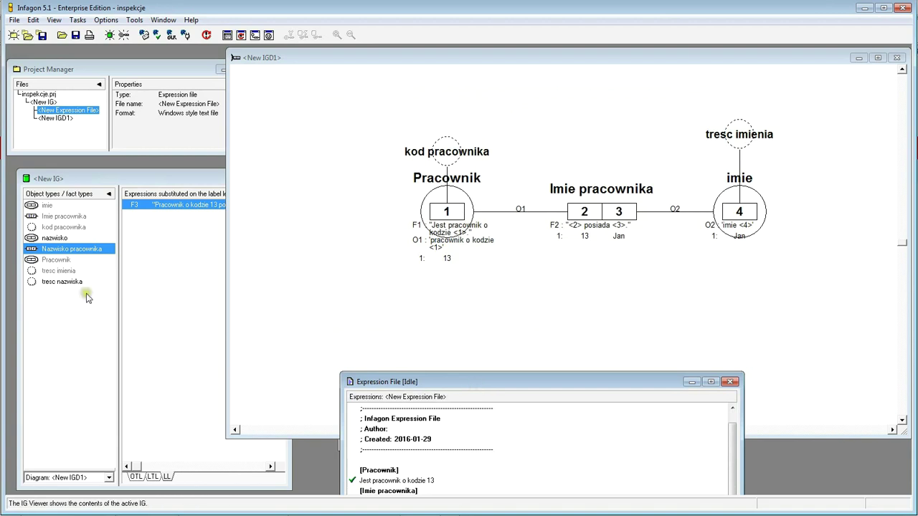
left_click(51, 328)
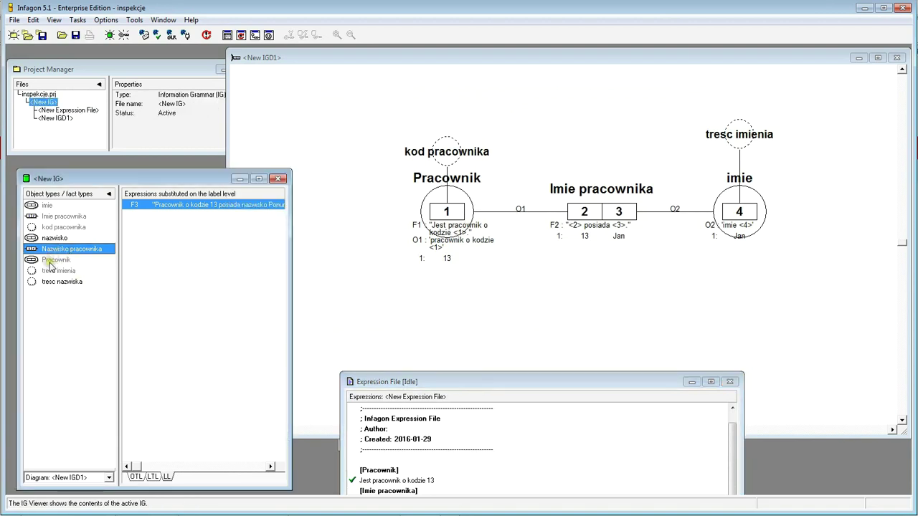
left_click_drag(32, 242, 780, 396)
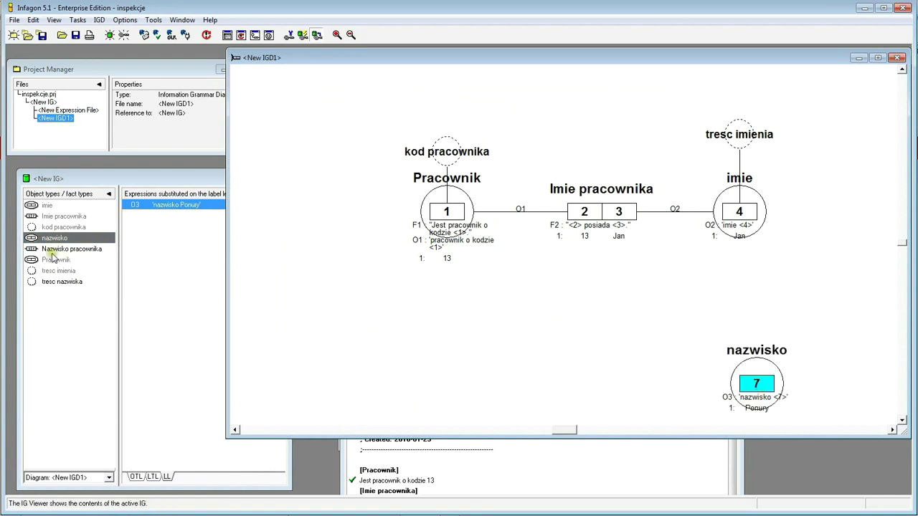
left_click_drag(40, 251, 636, 385)
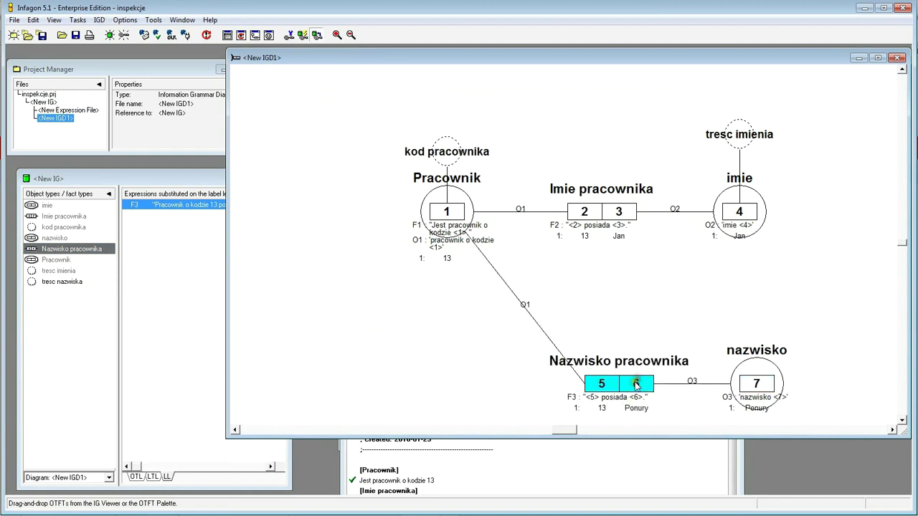
left_click(60, 282)
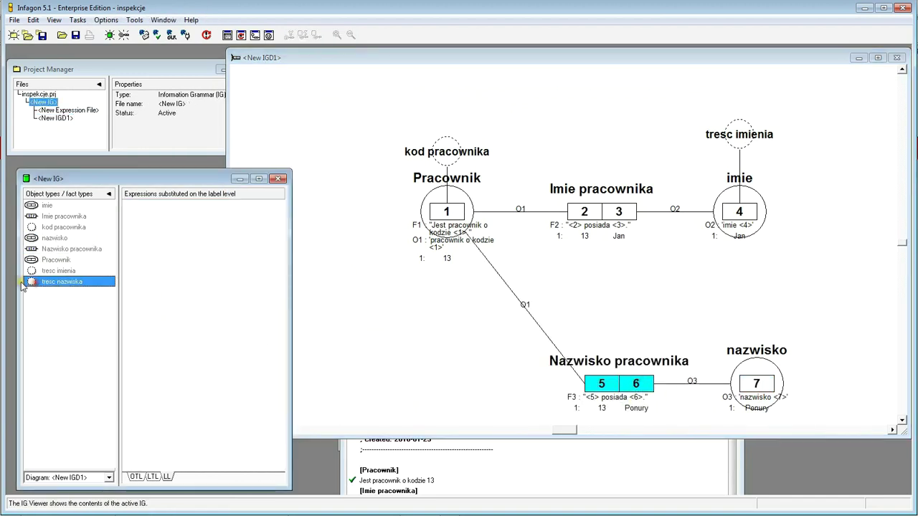
left_click_drag(83, 293, 758, 302)
left_click(421, 310)
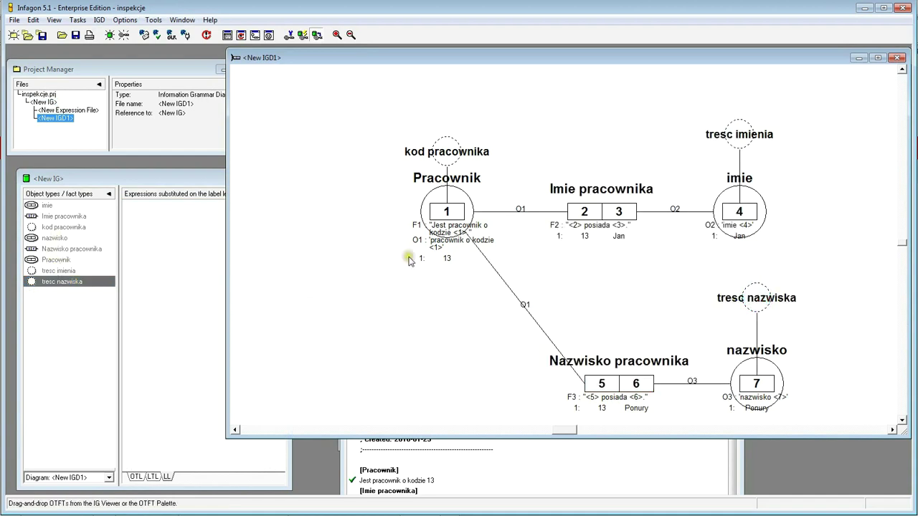
- Open the F3 Nazwisko pracownika expression tree and view it at OTL, LTL and LL levels
left_click(52, 249)
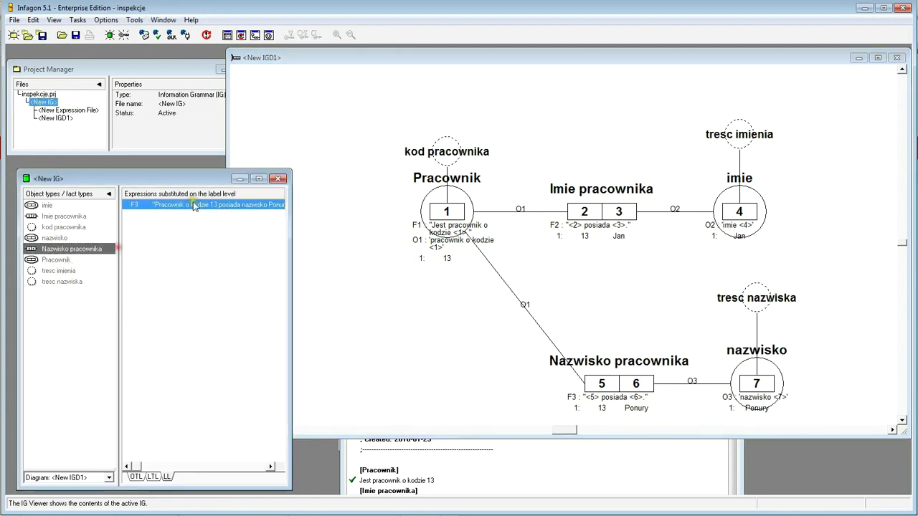
double_click(200, 209)
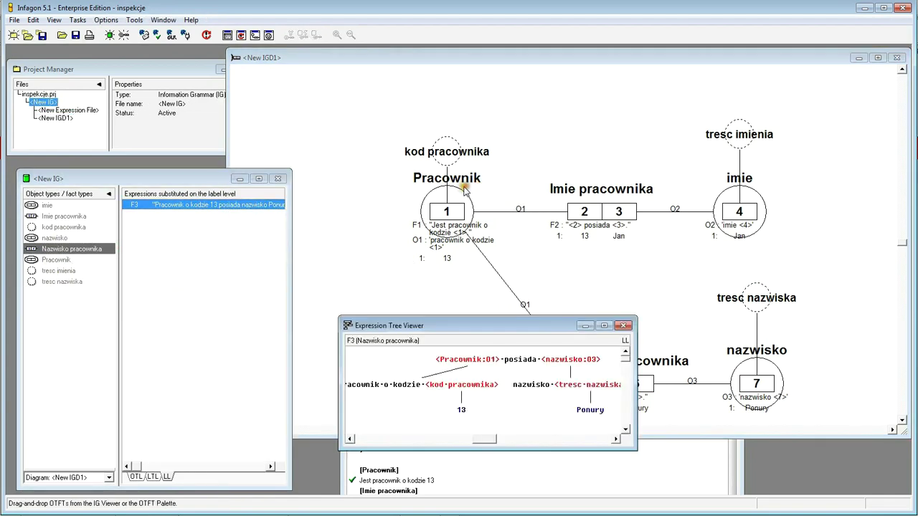
left_click_drag(488, 326, 467, 141)
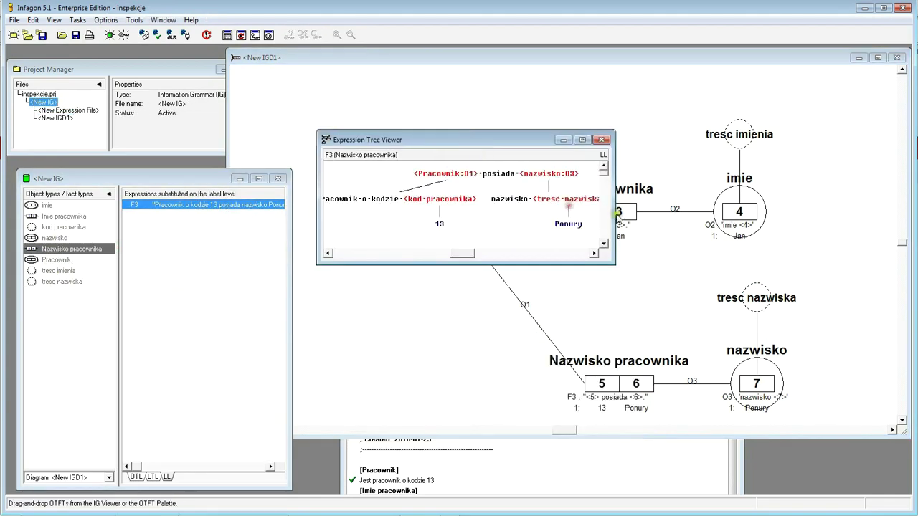
left_click_drag(689, 216, 669, 233)
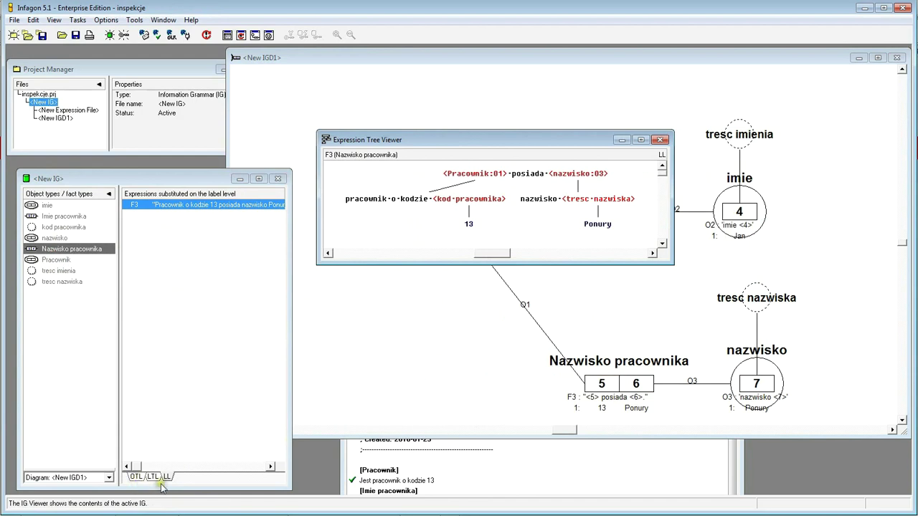
left_click(133, 478)
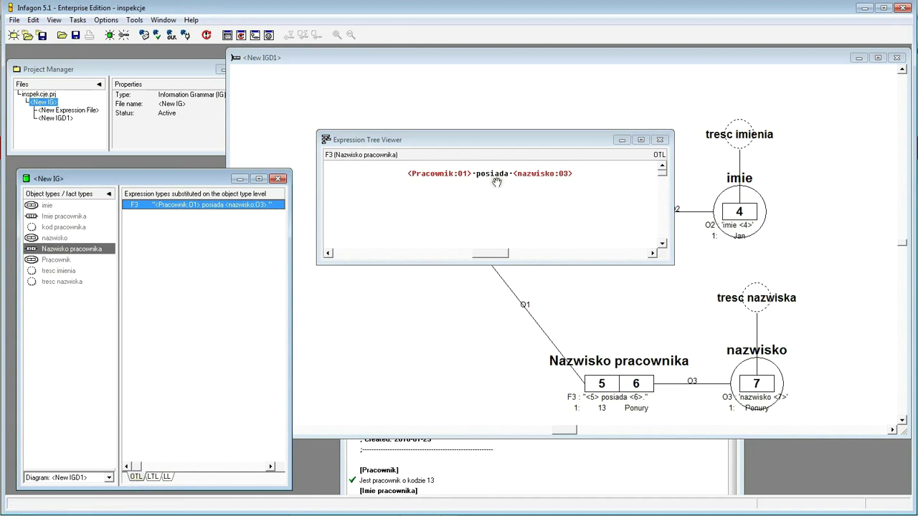
left_click(155, 477)
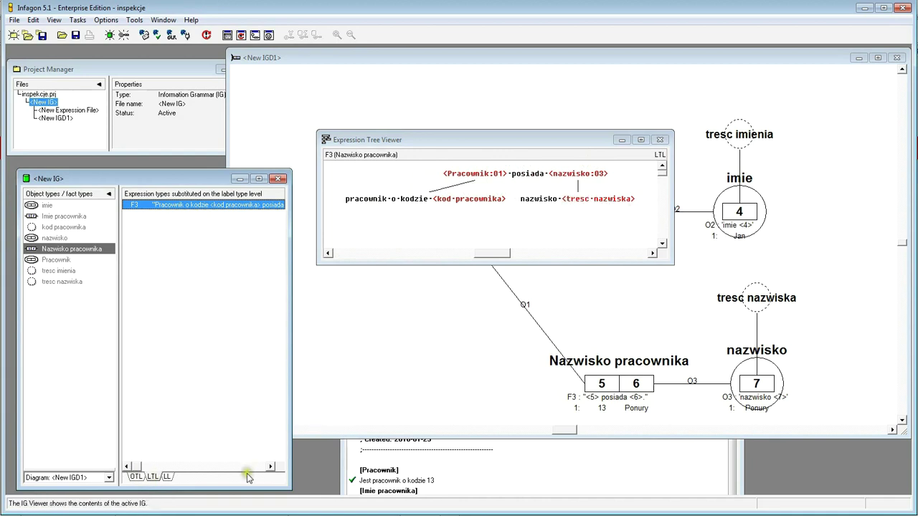
left_click(168, 478)
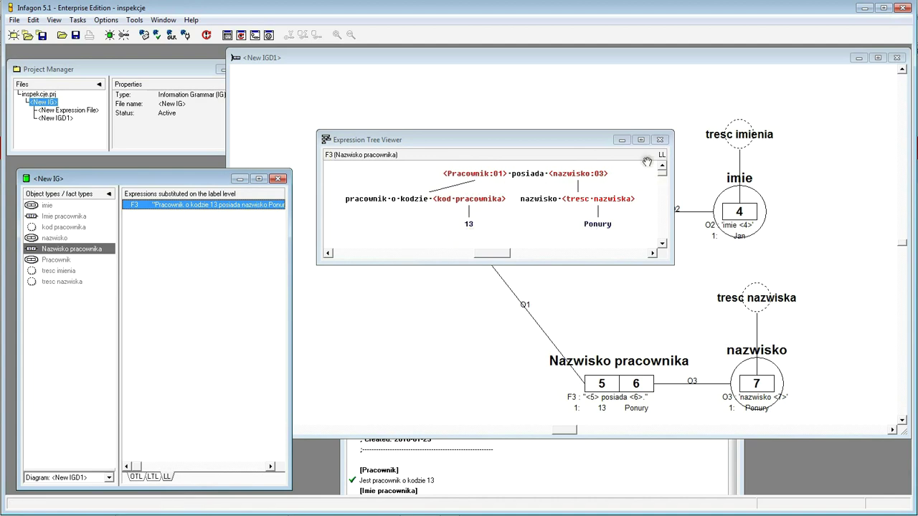
left_click_drag(524, 141, 464, 99)
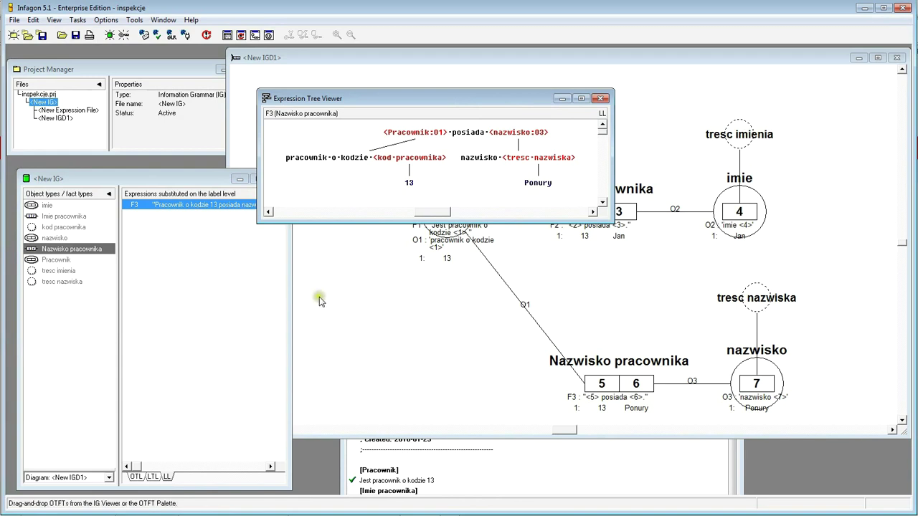
left_click(571, 439)
- Qualify the employee-13 work-reporting sentence with Karta pracy as its fact type
left_click_drag(559, 386, 537, 144)
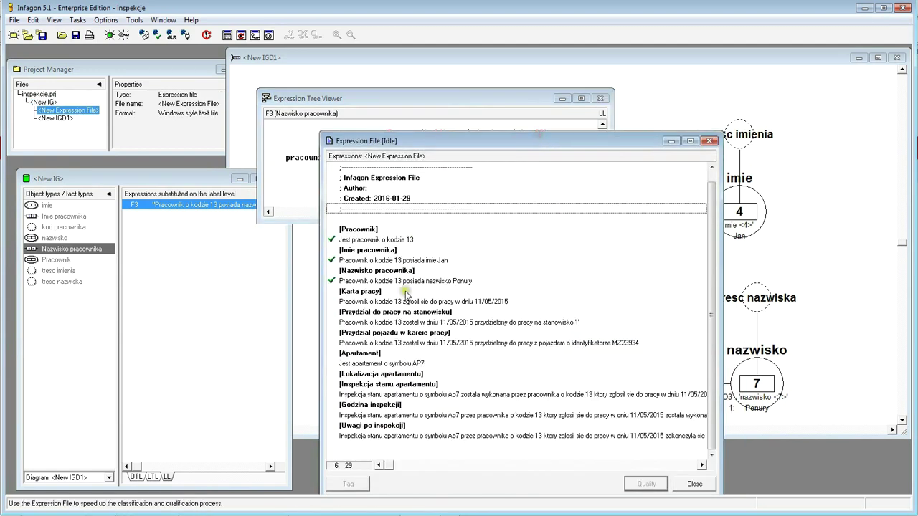
left_click(412, 301)
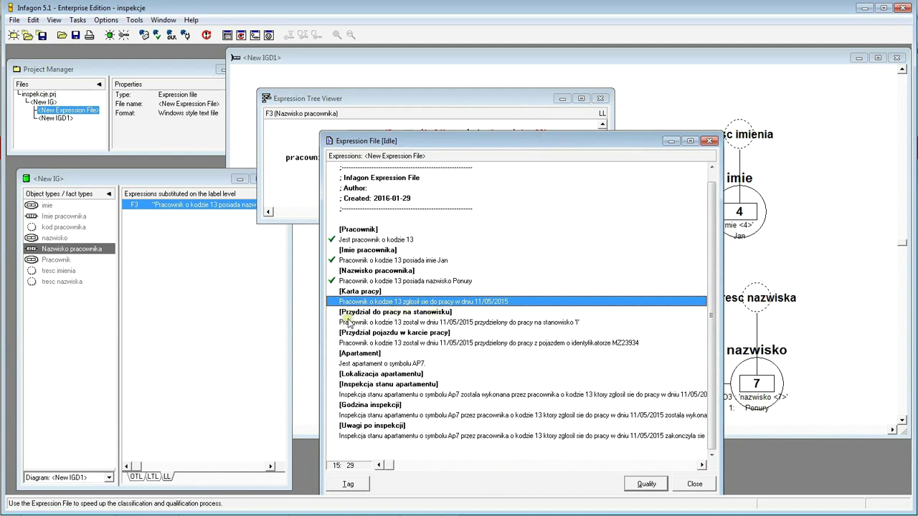
left_click(645, 484)
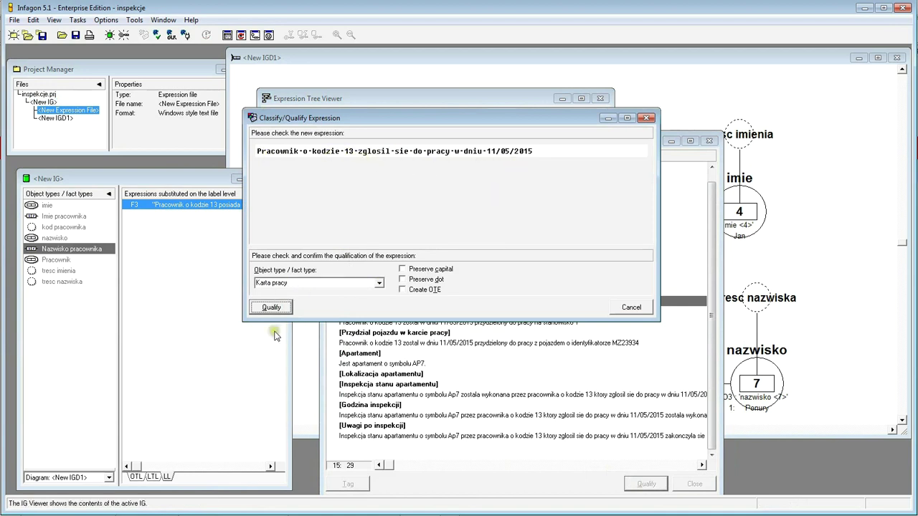
left_click(268, 308)
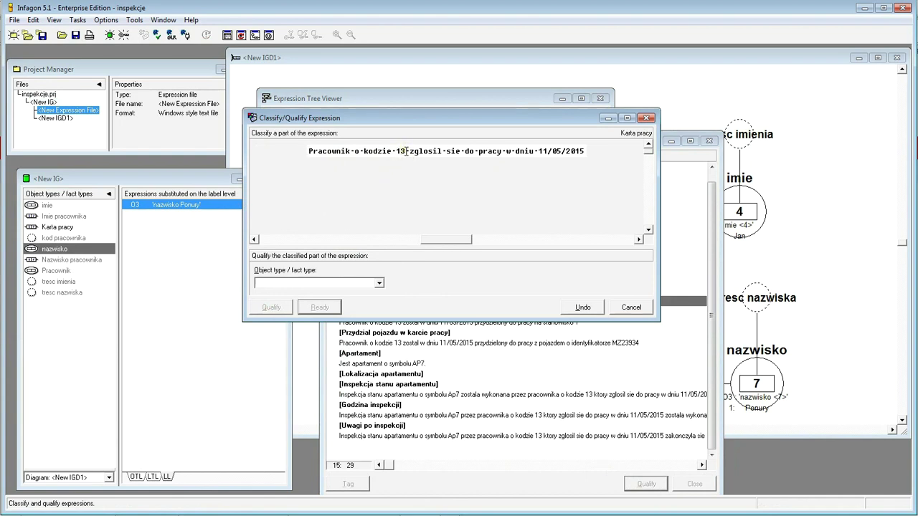
- Classify the phrase 'Pracownik o kodzie 13' as Pracownik
left_click_drag(404, 151, 301, 168)
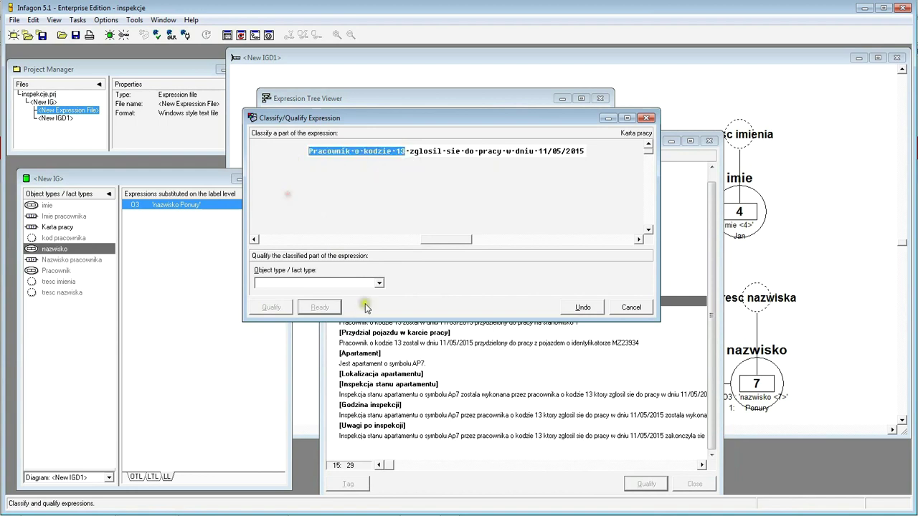
left_click(382, 283)
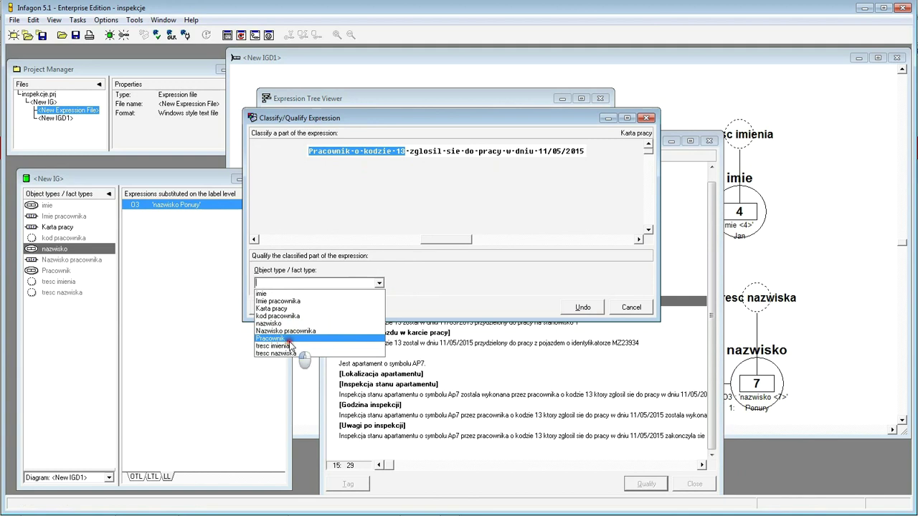
left_click(289, 339)
left_click(276, 313)
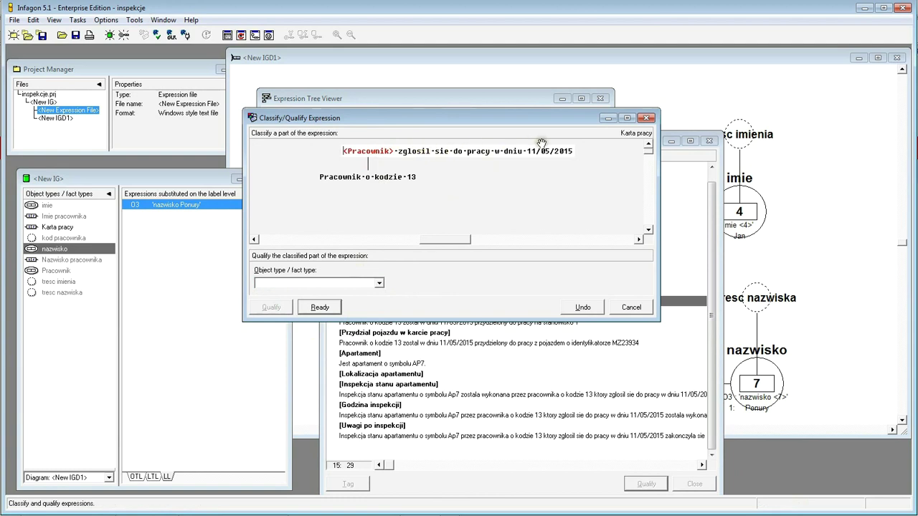
- Classify 11/05/2015 as new type data, accept the kod pracownika match, and finish classifying
left_click_drag(527, 151, 625, 162)
left_click(322, 284)
type("data")
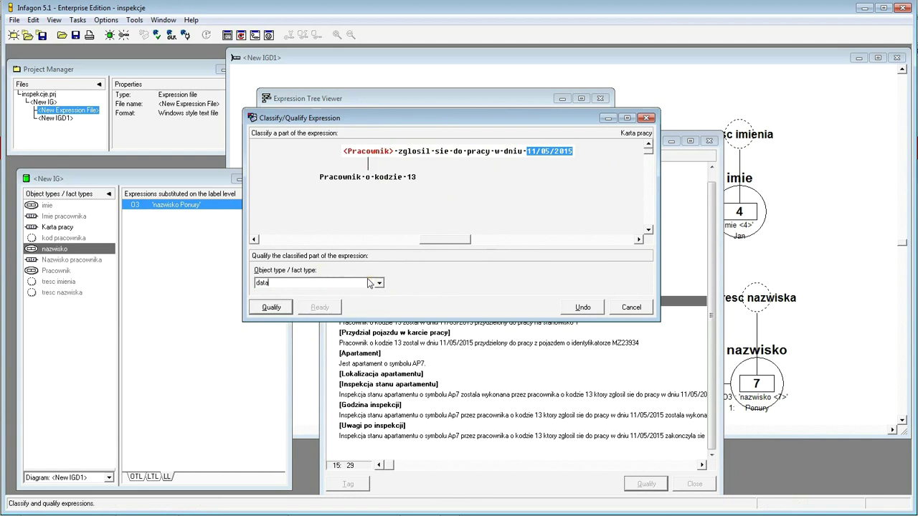
left_click(258, 309)
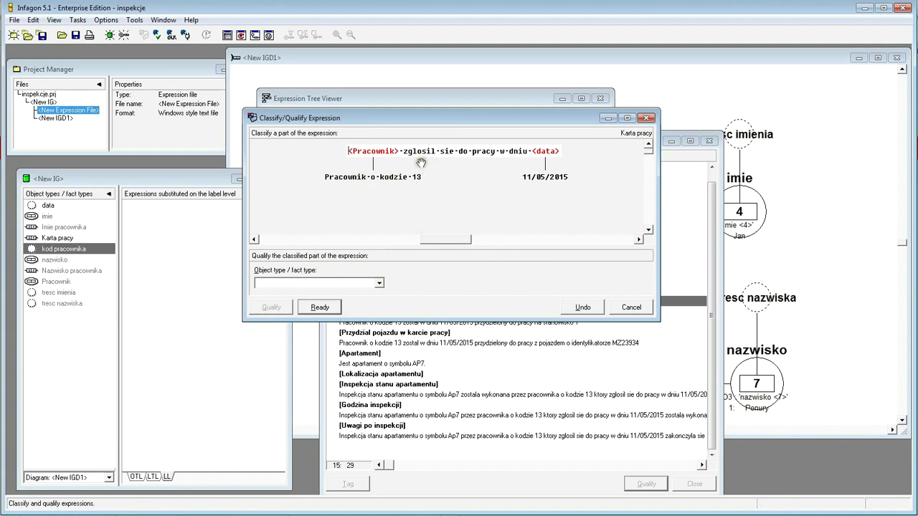
left_click(320, 310)
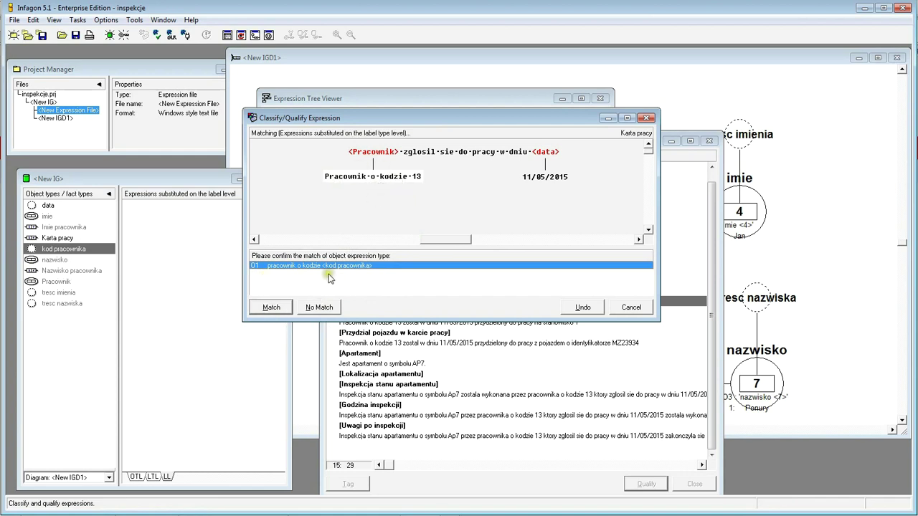
left_click(274, 308)
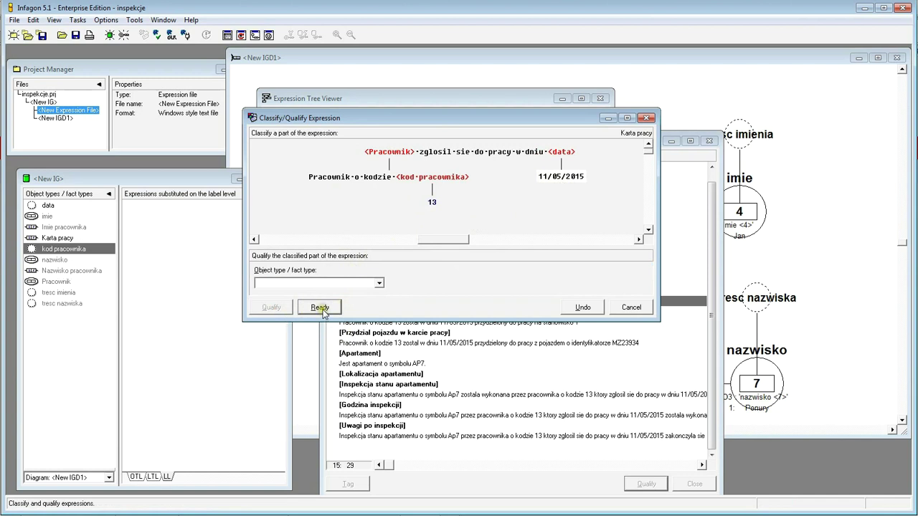
left_click(320, 308)
- Confirm the Karta pracy qualification and place Karta pracy and data on IGD1
left_click(269, 308)
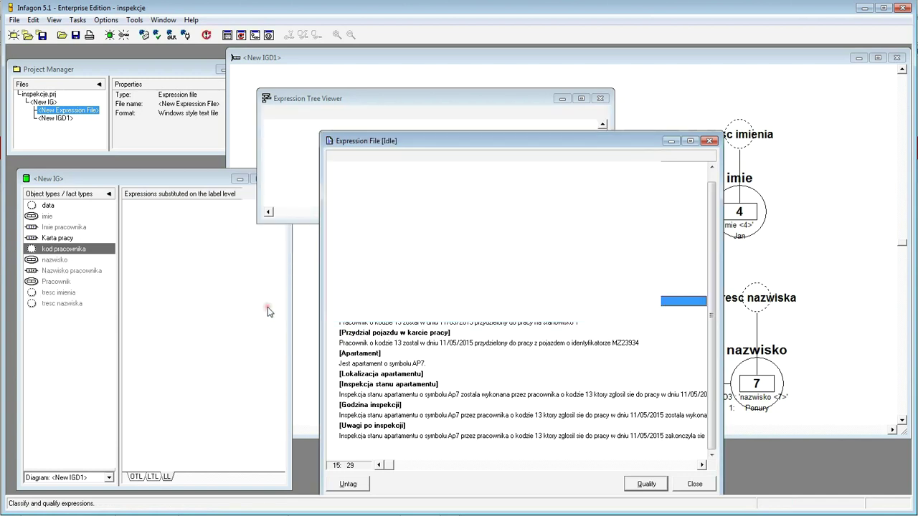
left_click(510, 268)
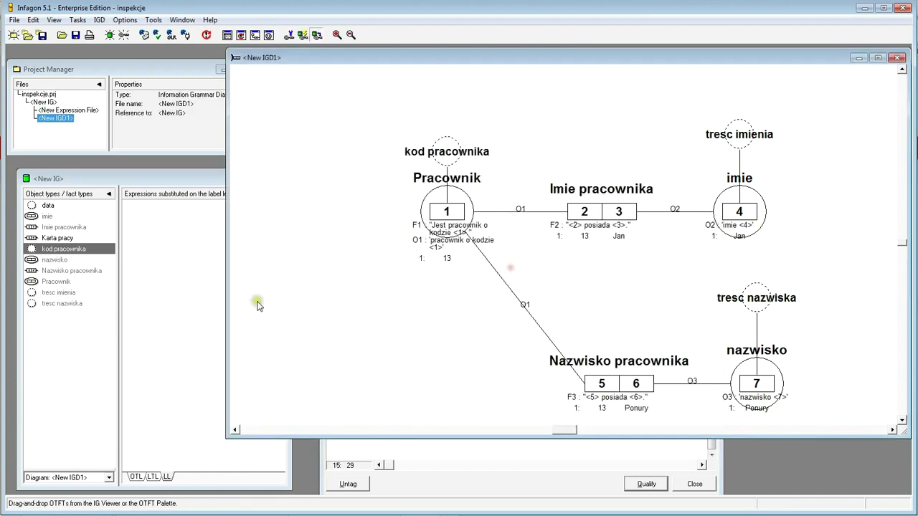
left_click_drag(41, 242, 426, 390)
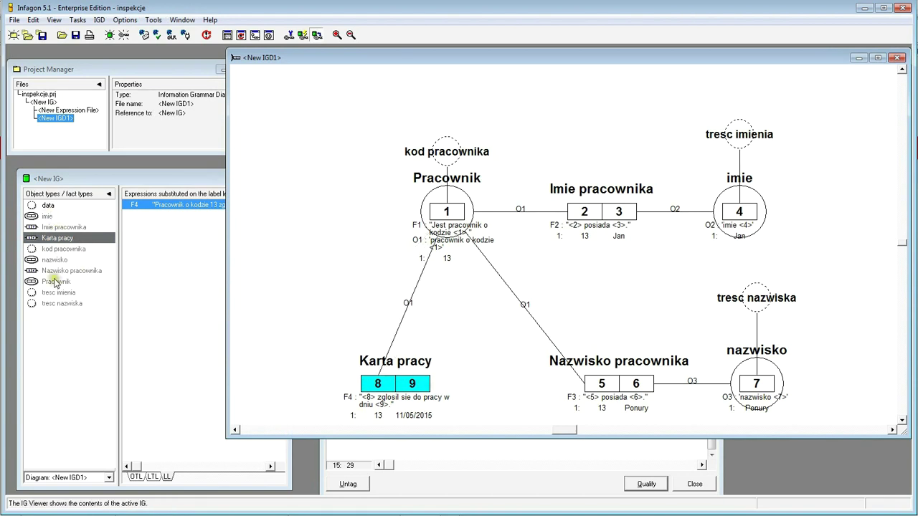
left_click(93, 358)
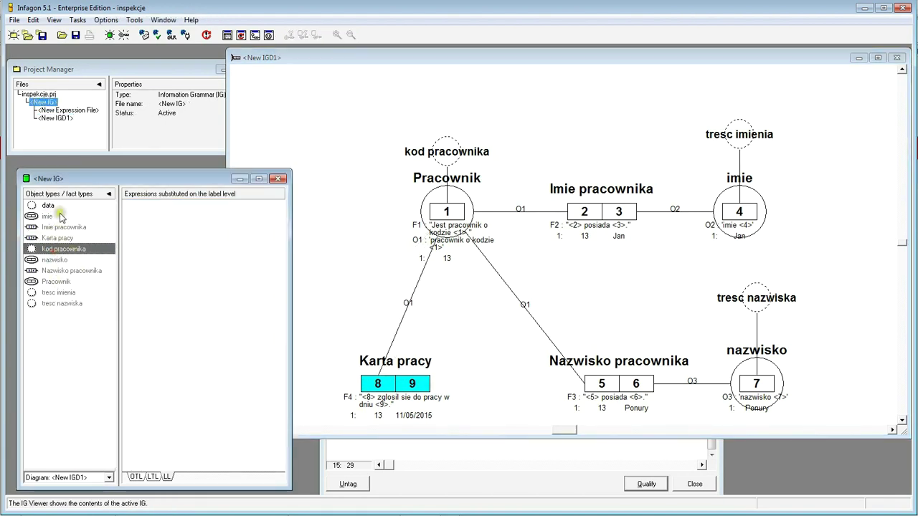
left_click_drag(48, 204, 313, 318)
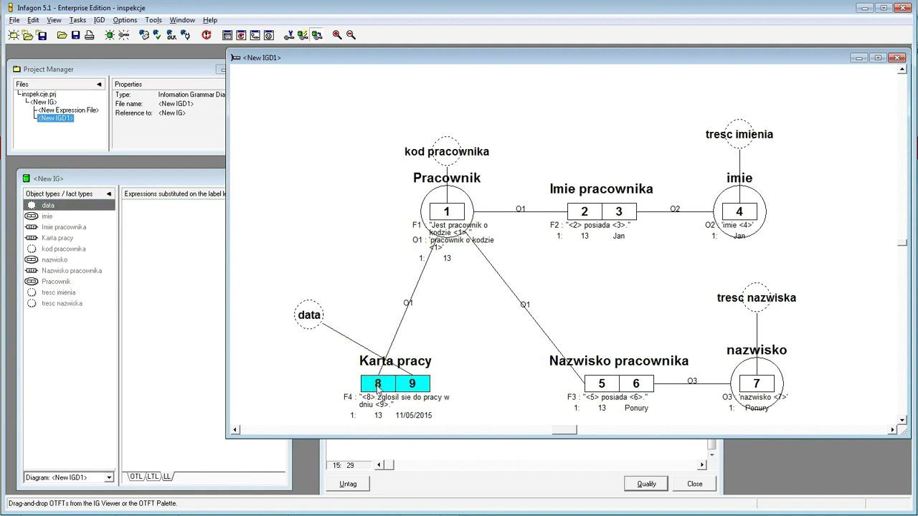
- Swap the two Karta pracy roles and move data beside Karta pracy
left_click_drag(377, 387, 439, 387)
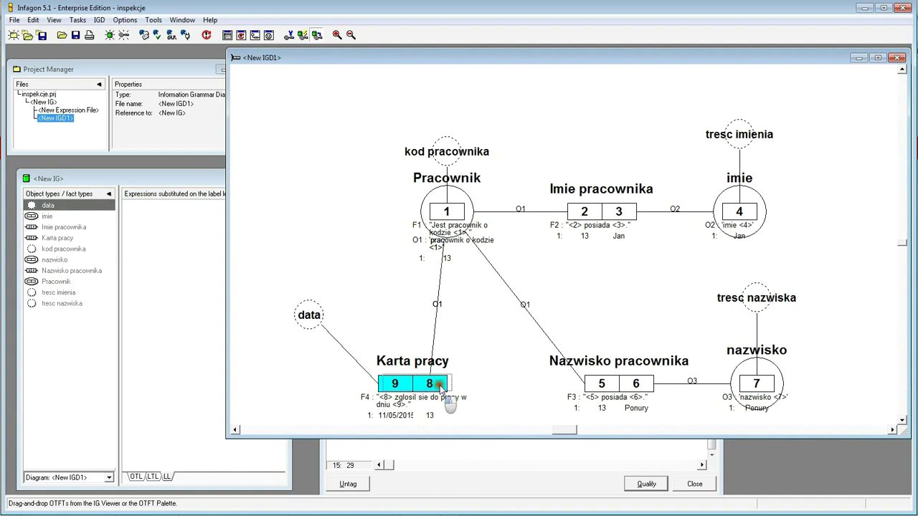
left_click_drag(313, 324, 417, 324)
left_click(380, 334)
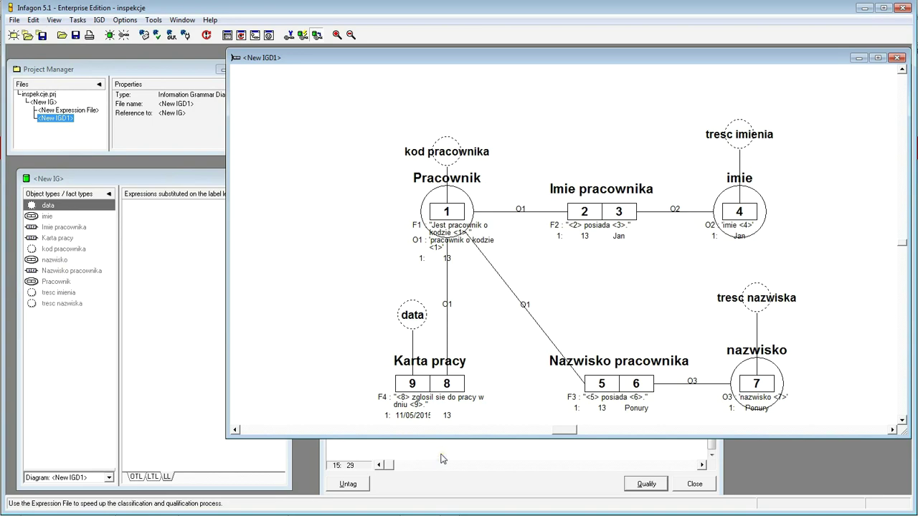
- Bring the Expression File window back to the front
left_click(442, 459)
- Qualify the employee-13 workstation assignment line as fact type 'Przydzial do pracy na stanowisku'
left_click_drag(495, 124, 495, 73)
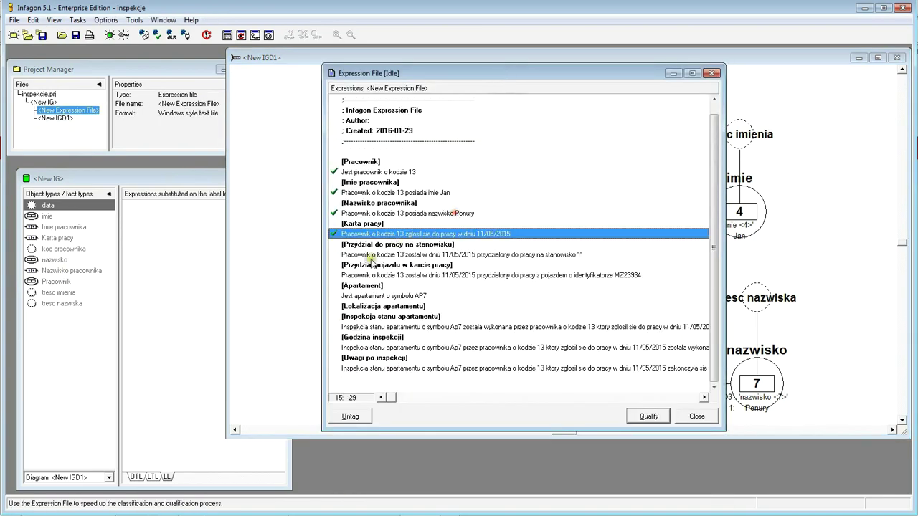
left_click(373, 256)
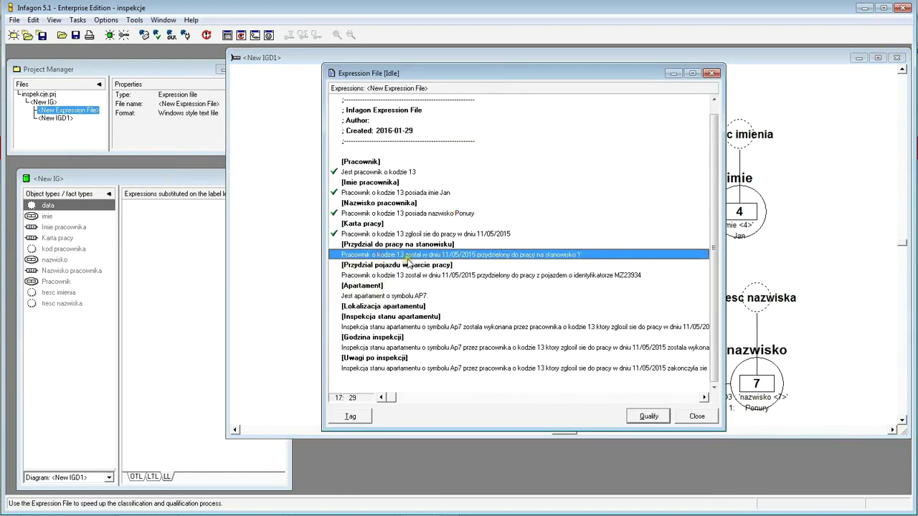
left_click(649, 420)
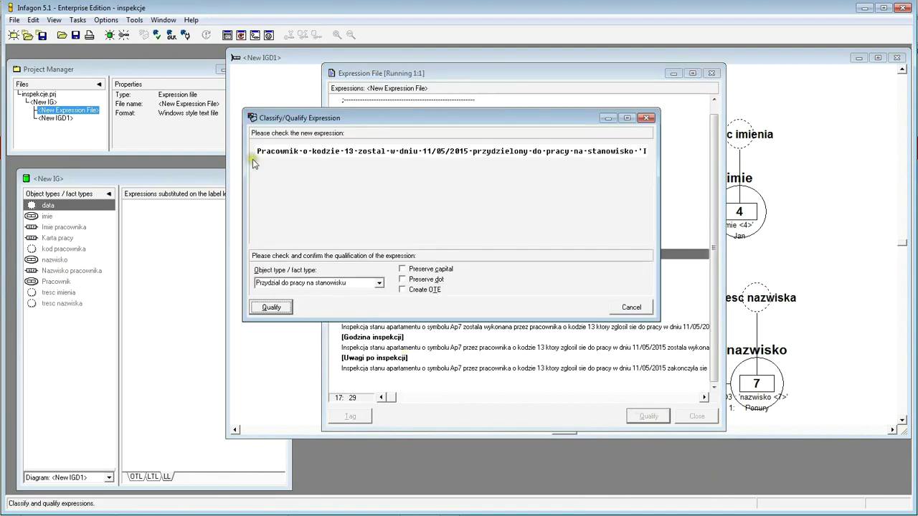
left_click_drag(659, 186, 732, 198)
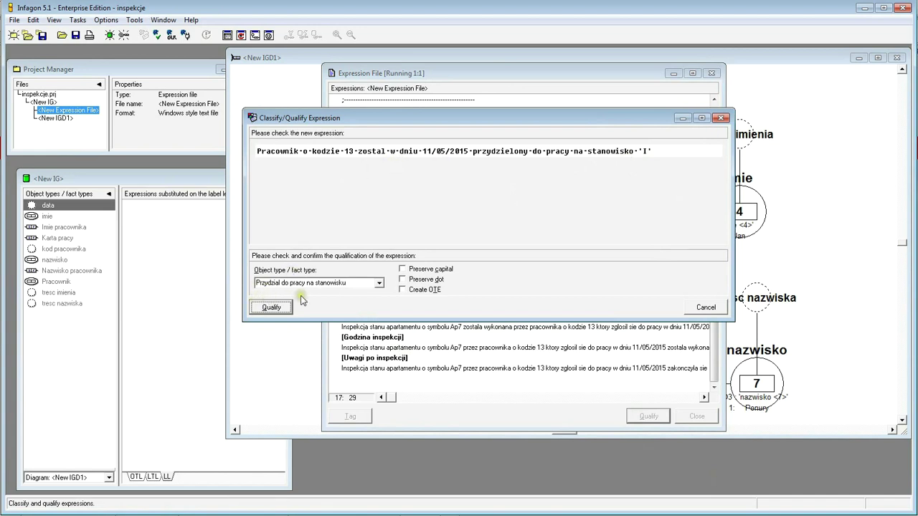
left_click(271, 307)
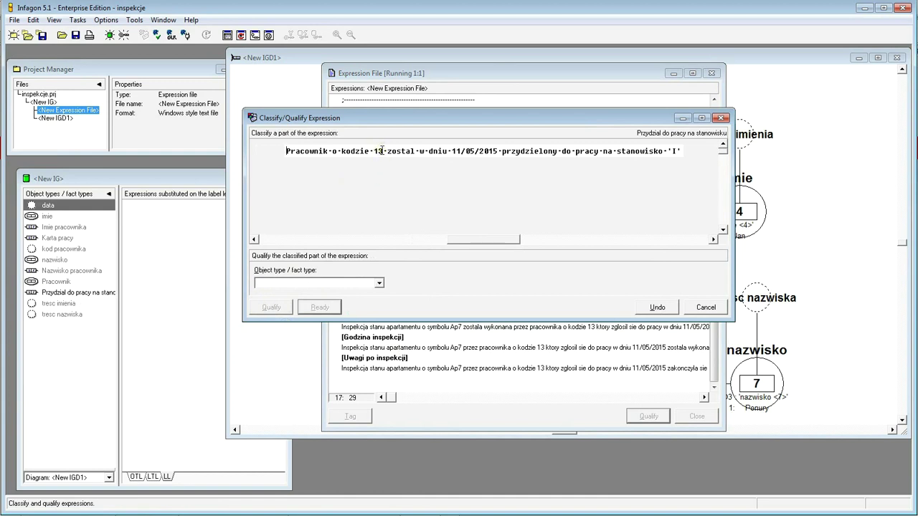
- Try classifying 'Pracownik o kodzie 13' as Pracownik, then undo that classification
left_click_drag(383, 150, 286, 151)
left_click(380, 285)
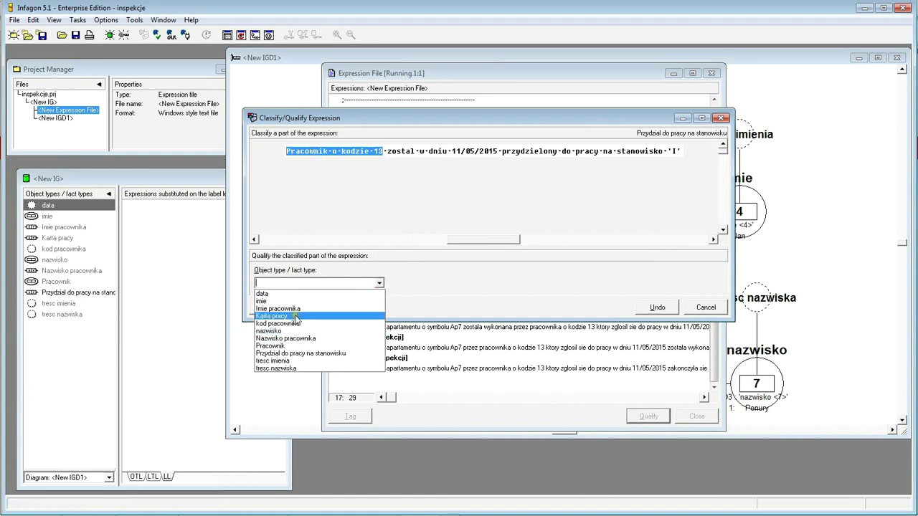
left_click(298, 345)
left_click(270, 308)
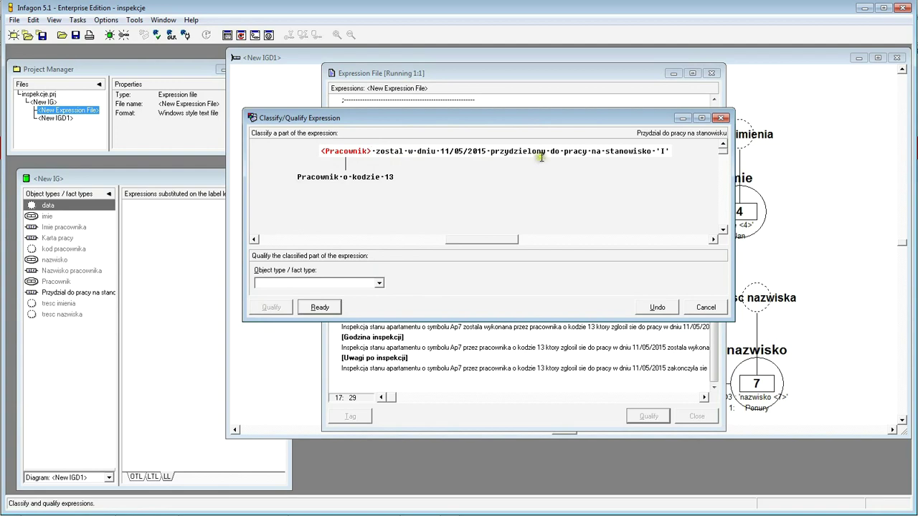
left_click_drag(519, 124, 542, 231)
left_click_drag(545, 285, 488, 137)
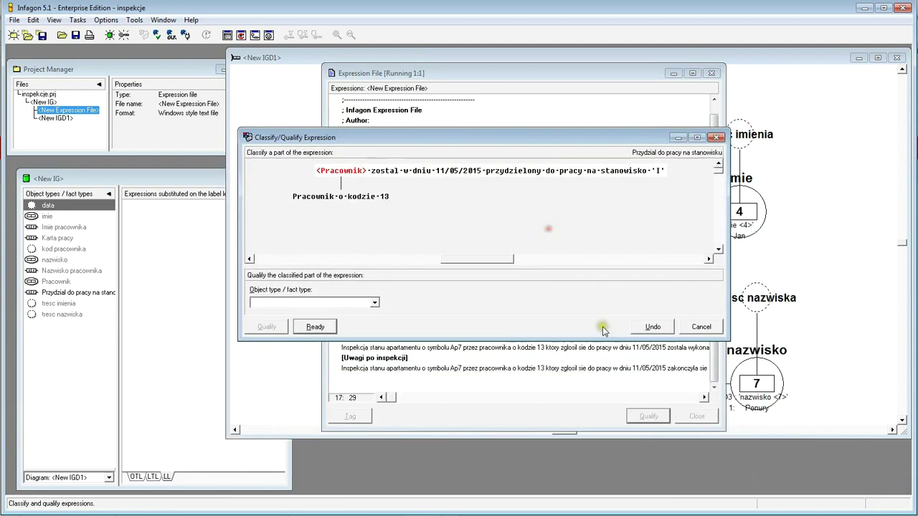
left_click(651, 327)
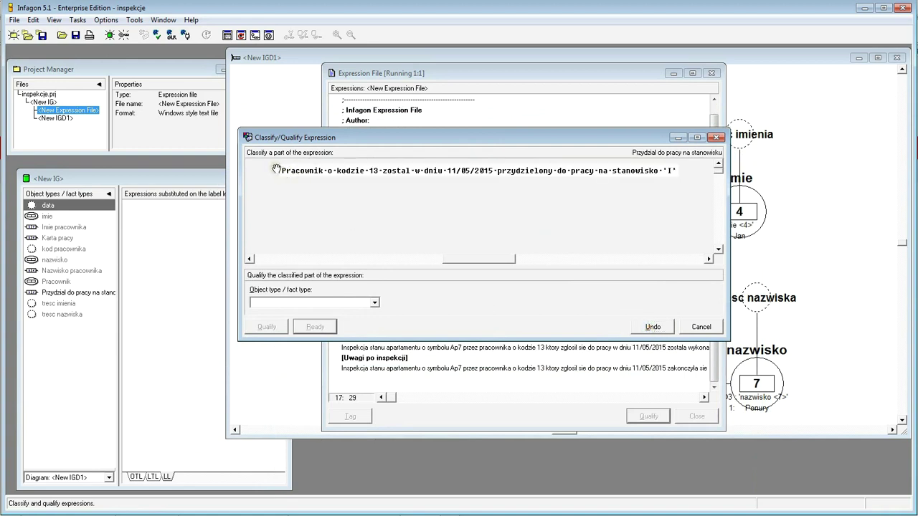
- Classify 'Pracownik o kodzie 13 zostal w dniu 11/05/2015' as Karta pracy
left_click_drag(277, 169, 490, 172)
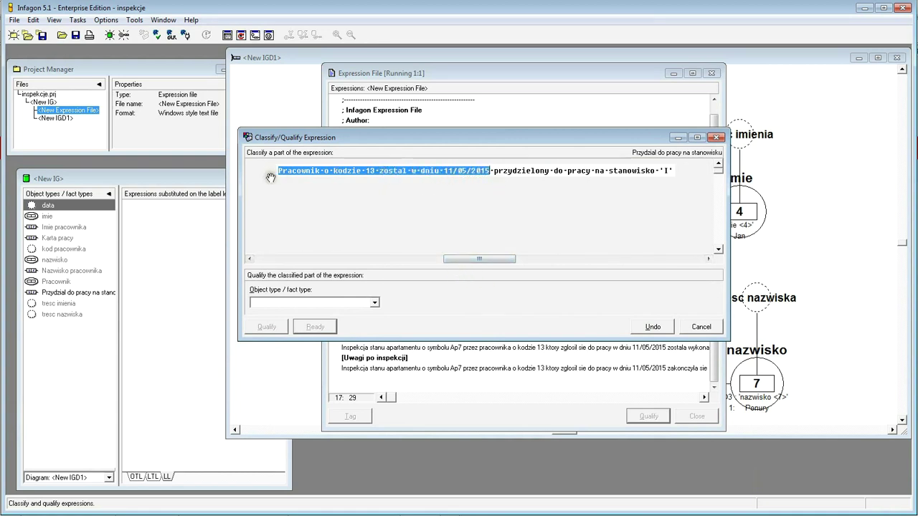
left_click(373, 303)
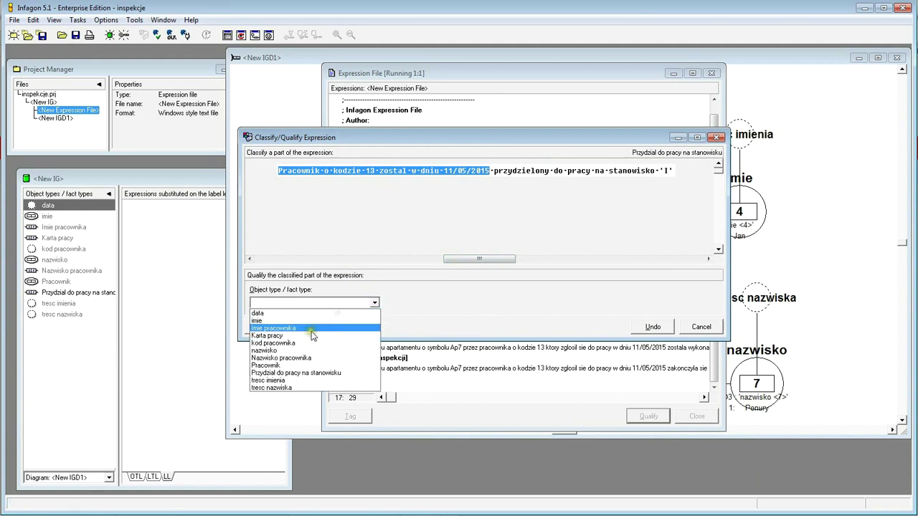
left_click(300, 334)
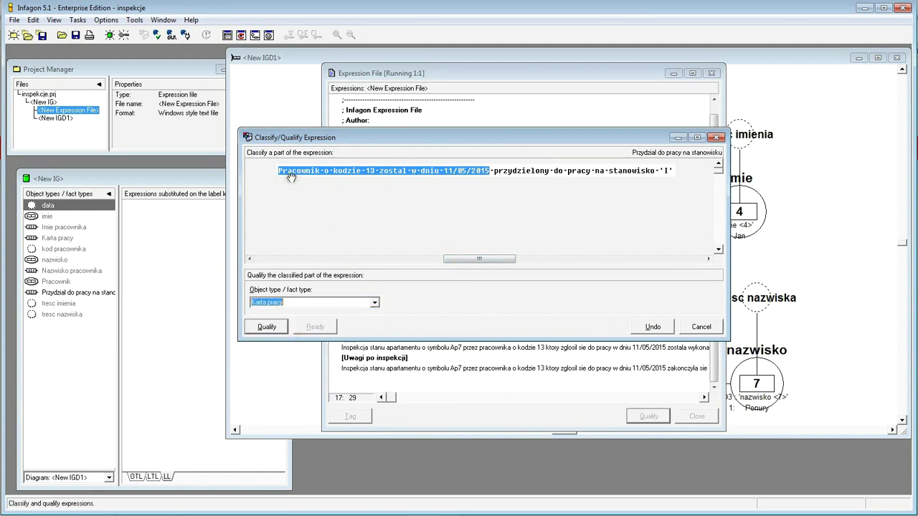
left_click(263, 331)
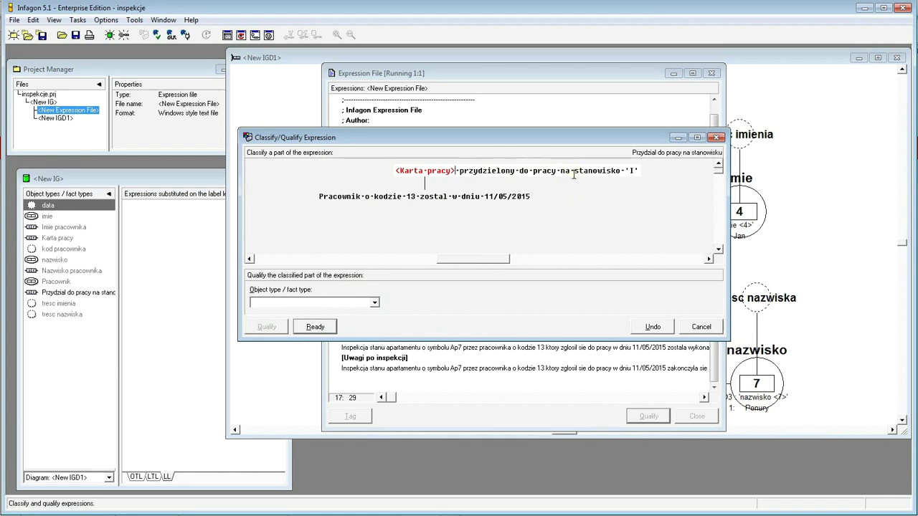
- Classify stanowisko 'I' as a new object type 'stanowisko' and finish the top level
left_click_drag(575, 170, 654, 175)
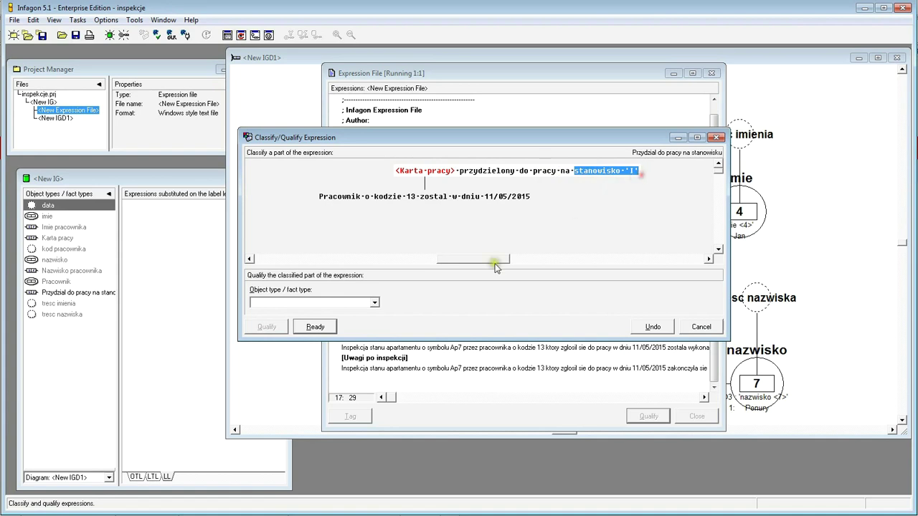
left_click(343, 302)
type("stanowisko")
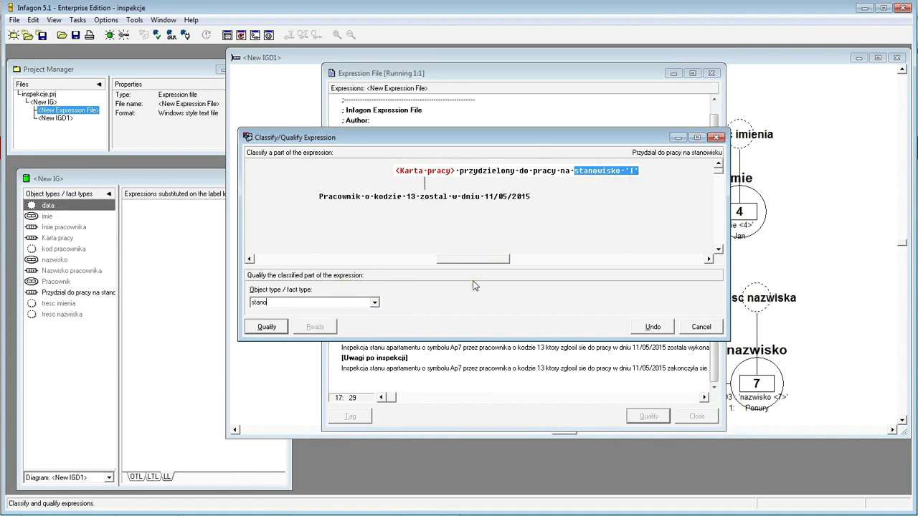
left_click(267, 327)
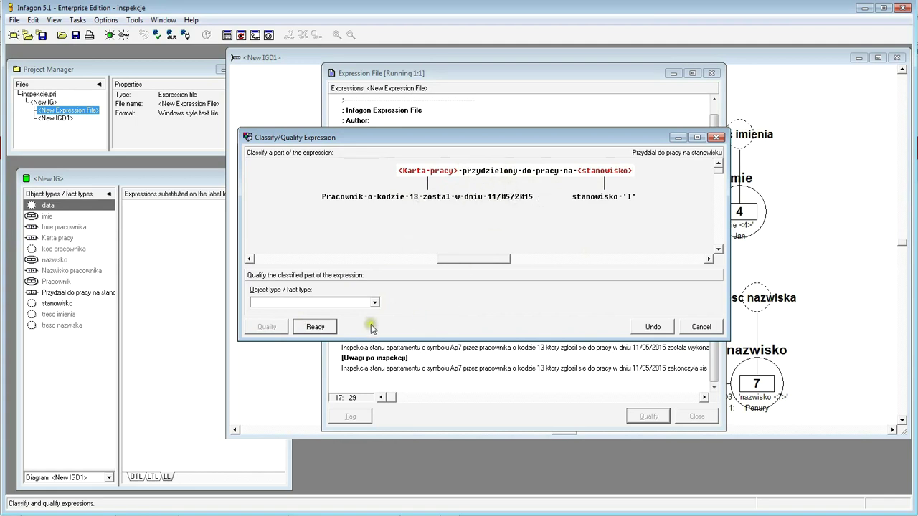
left_click(315, 327)
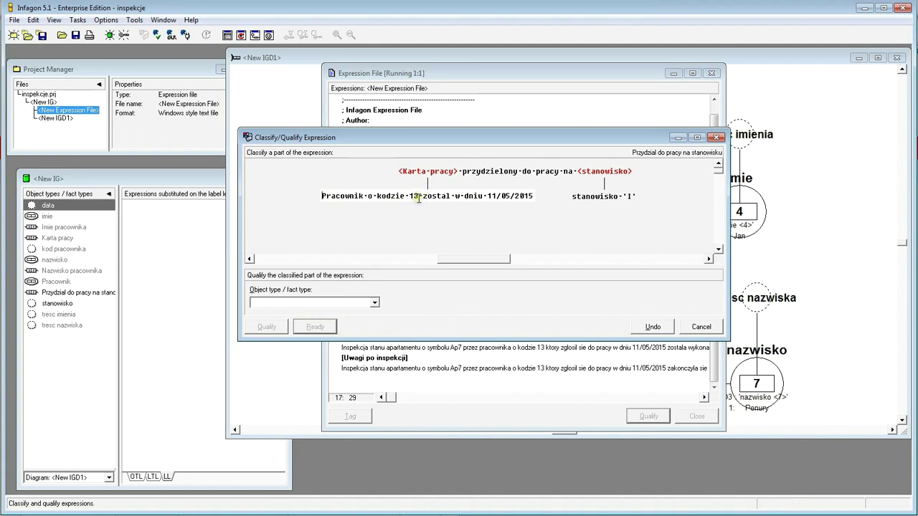
- Classify 'Pracownik o kodzie 13' as Pracownik and 11/05/2015 as data, then confirm the match
left_click_drag(420, 198, 327, 204)
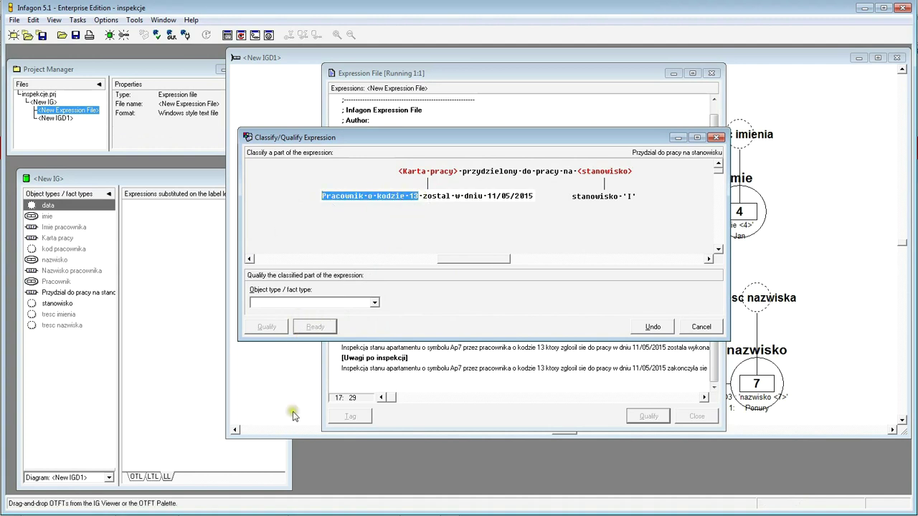
left_click(373, 302)
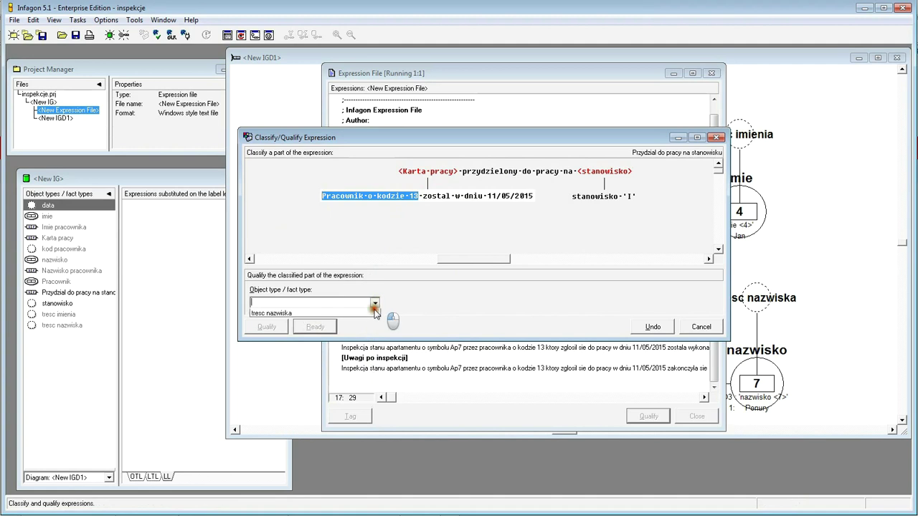
left_click(278, 366)
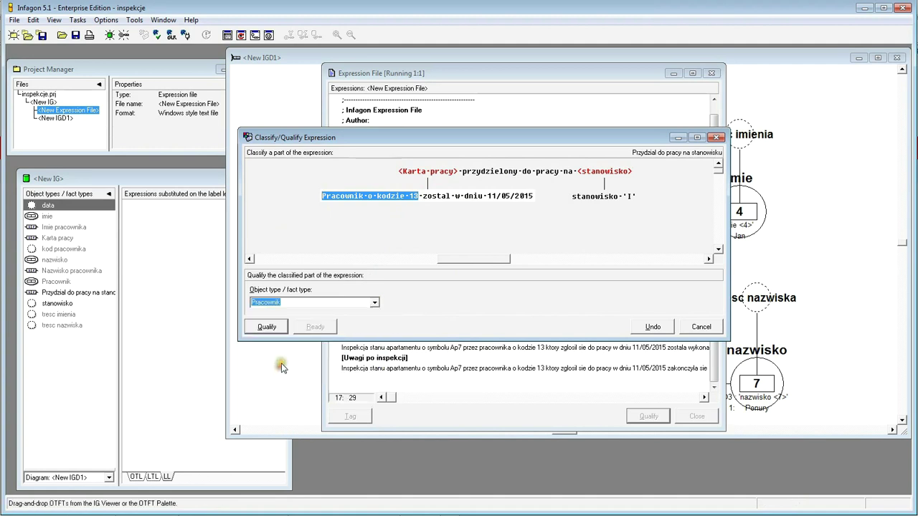
left_click(267, 326)
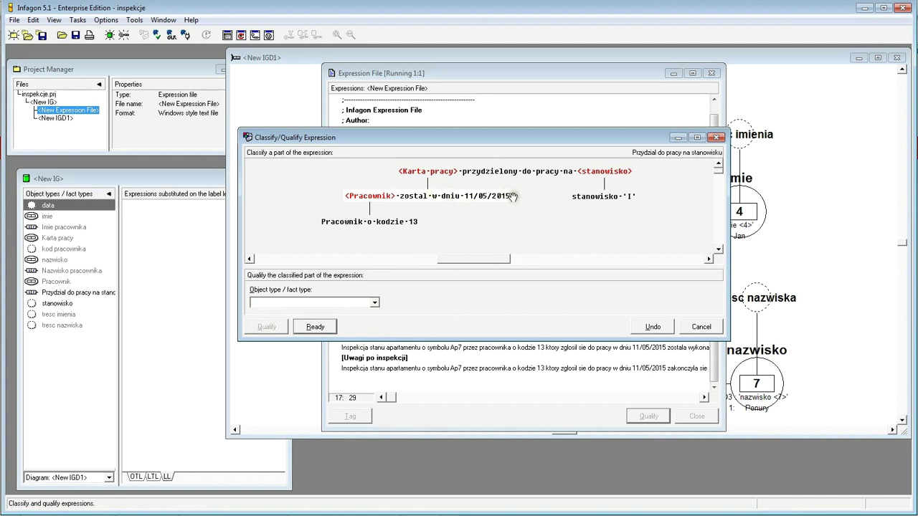
left_click_drag(465, 196, 511, 196)
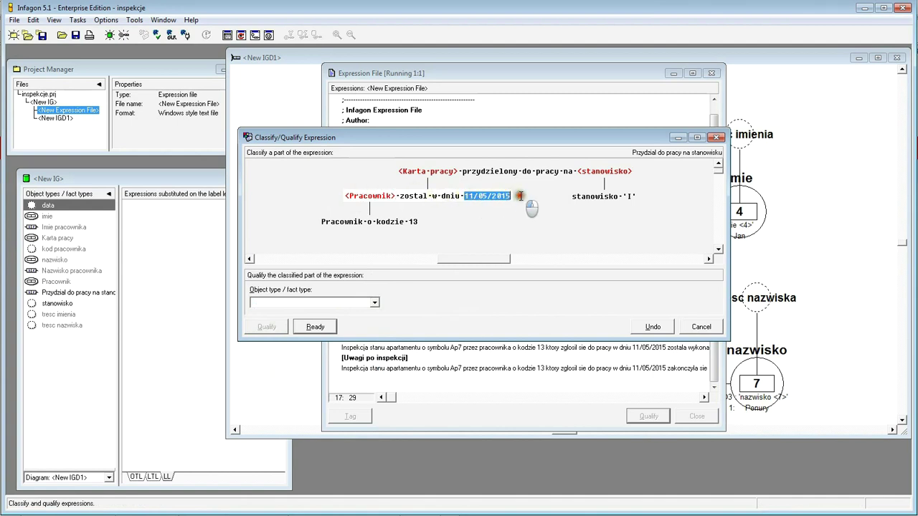
left_click(374, 303)
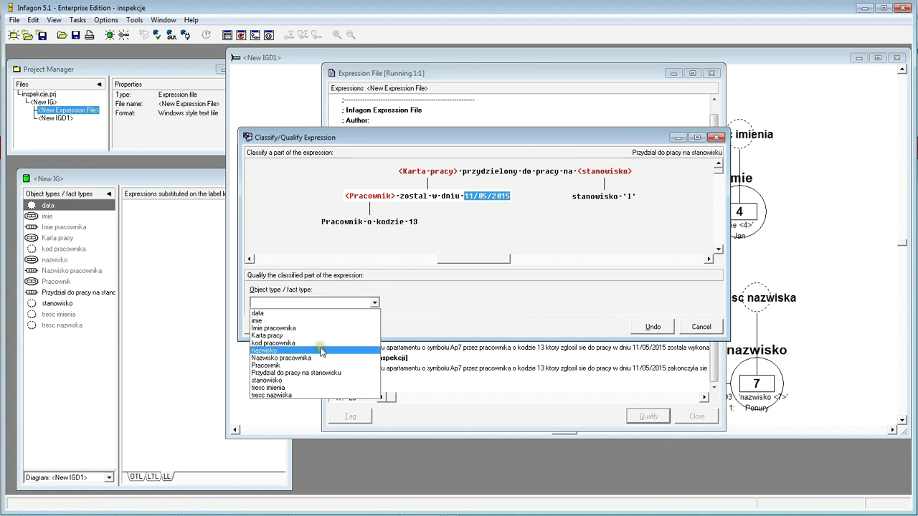
left_click(321, 315)
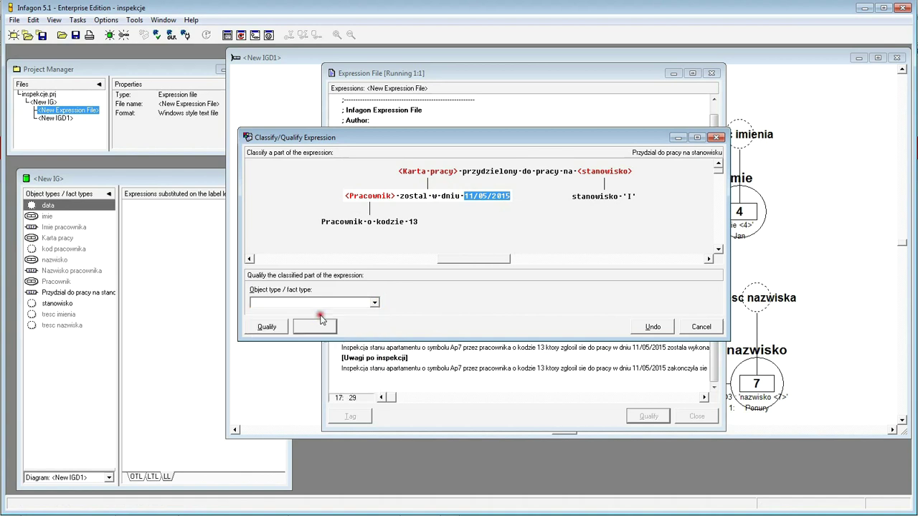
left_click(267, 327)
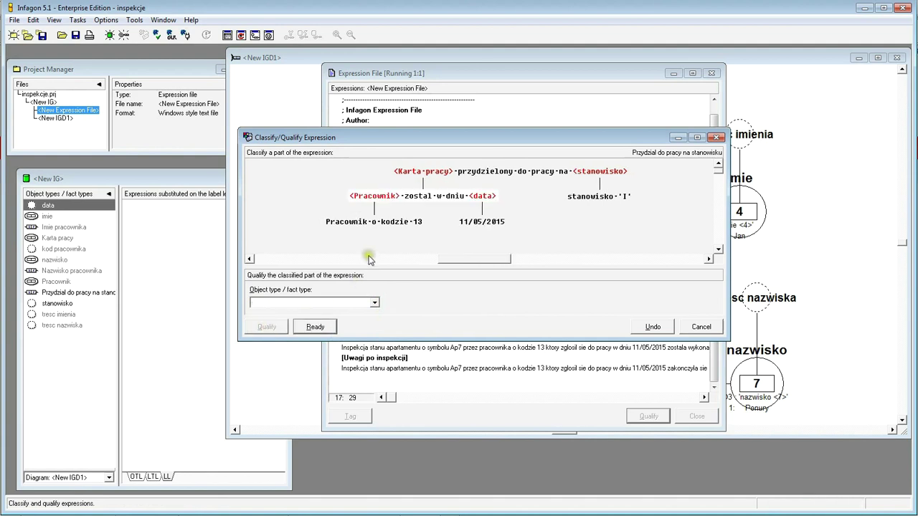
left_click(326, 328)
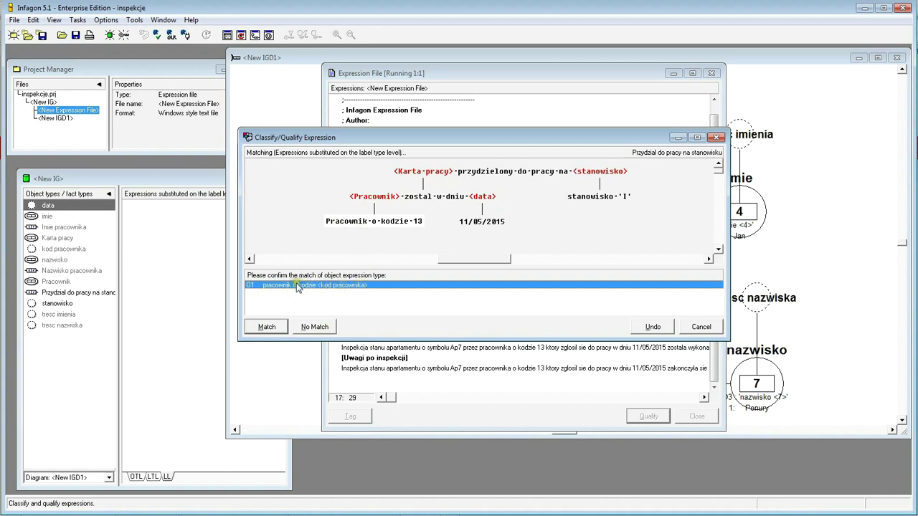
left_click(264, 327)
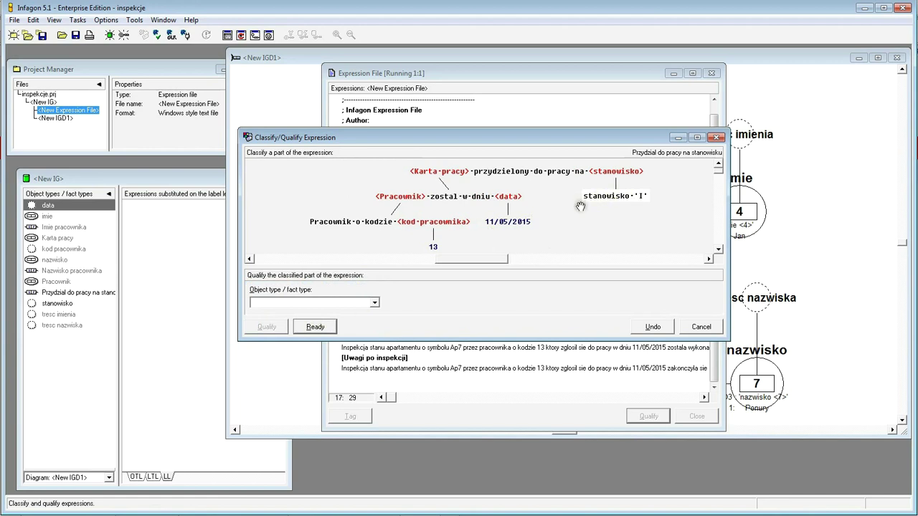
- Qualify the value 'I' as new object type 'symbol stanowiska' and finish classifying the expression
double_click(639, 195)
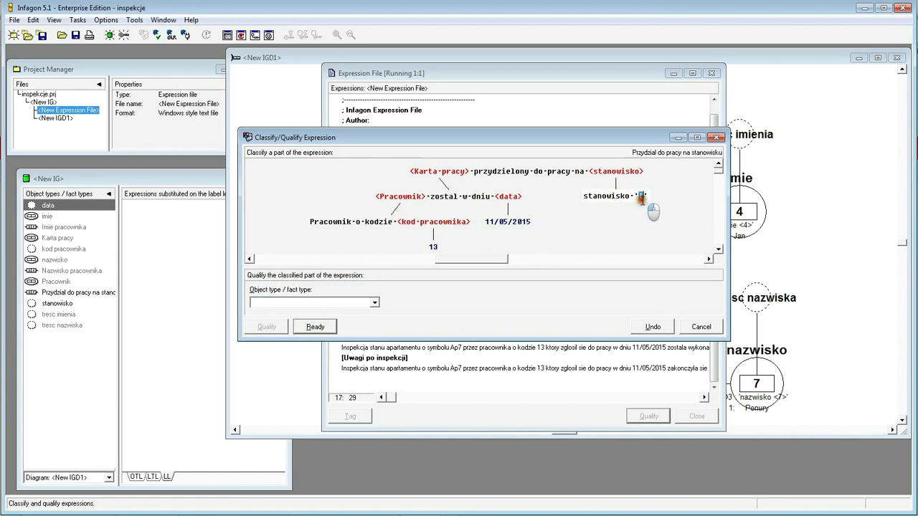
left_click(304, 302)
type("symbol stanowisk")
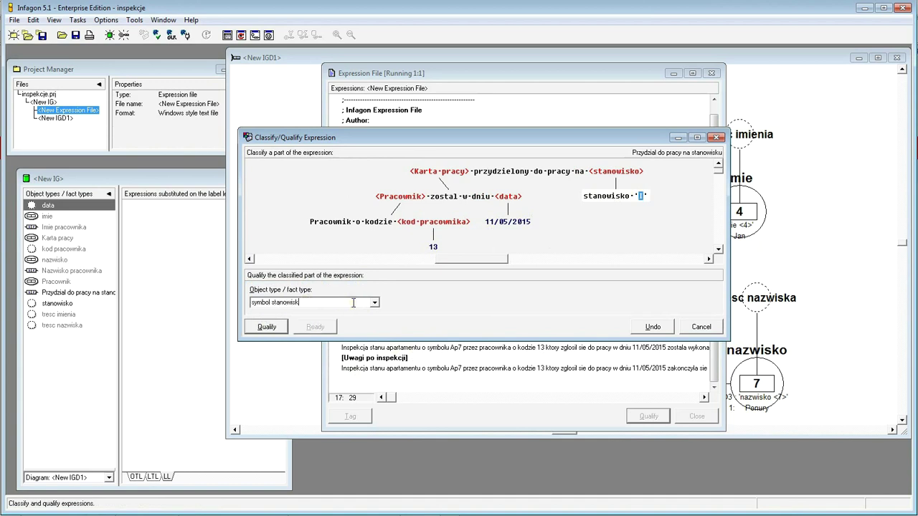
type("a")
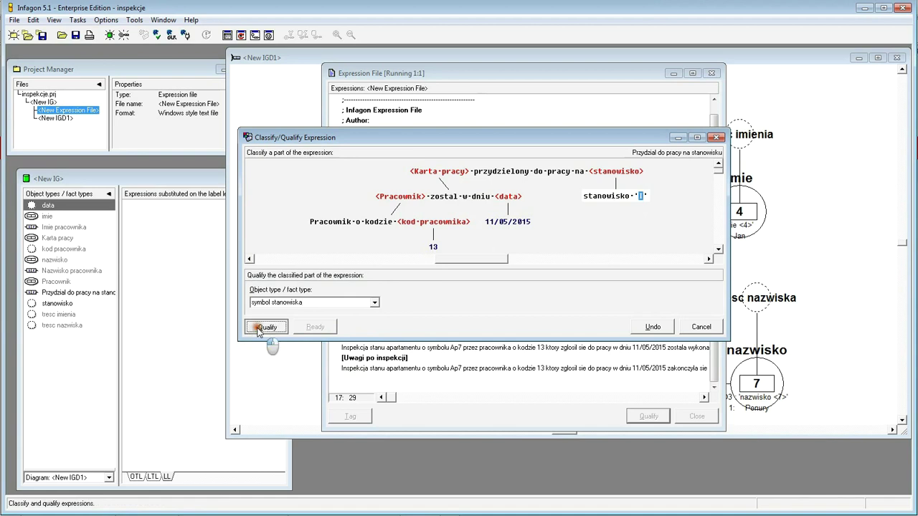
left_click(260, 330)
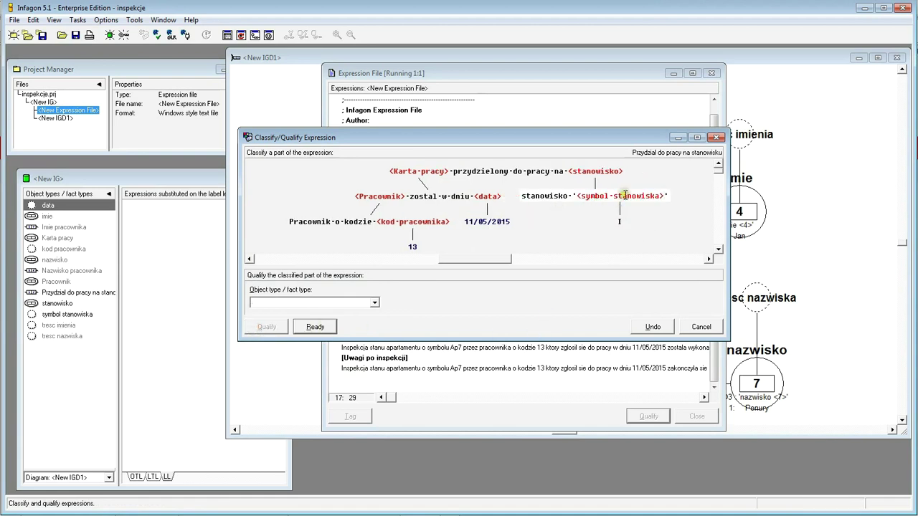
left_click(332, 327)
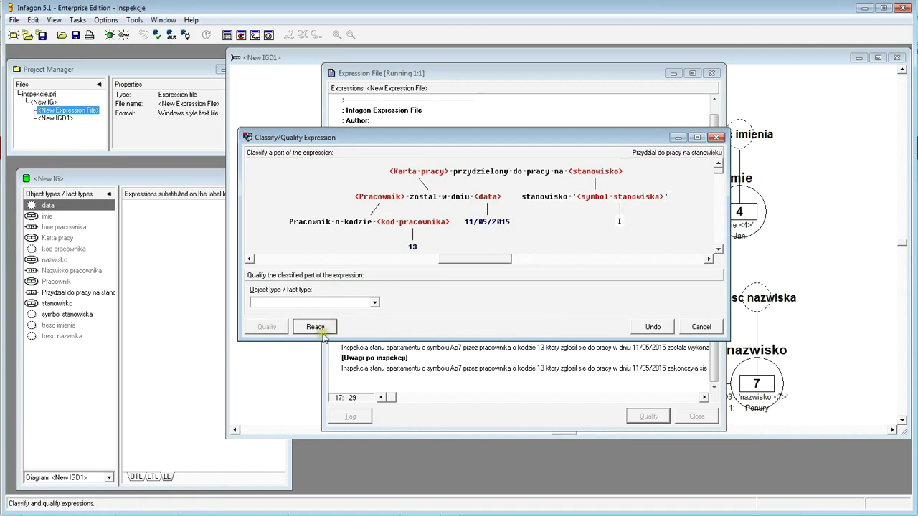
left_click(272, 332)
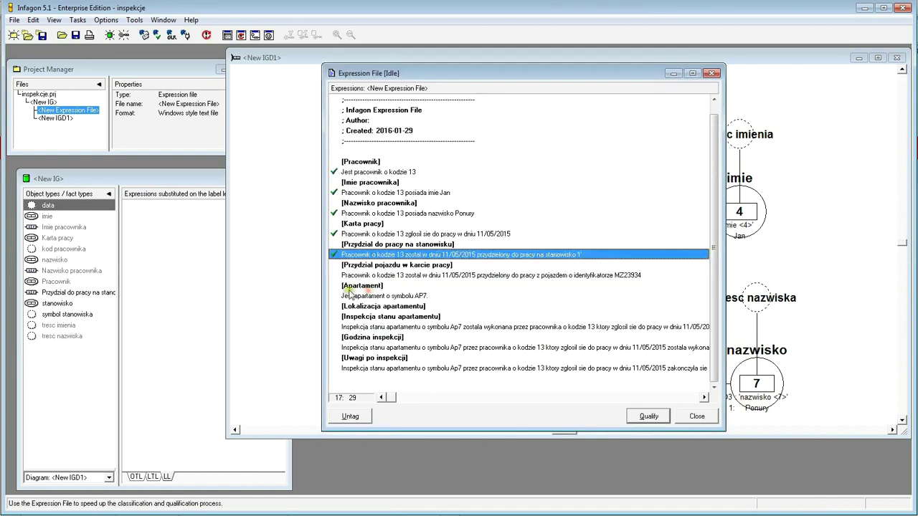
- Inspect the enlarged expression tree of fact F5 Przydzial do pracy na stanowisku, then return to IGD1
left_click(78, 294)
left_click(77, 304)
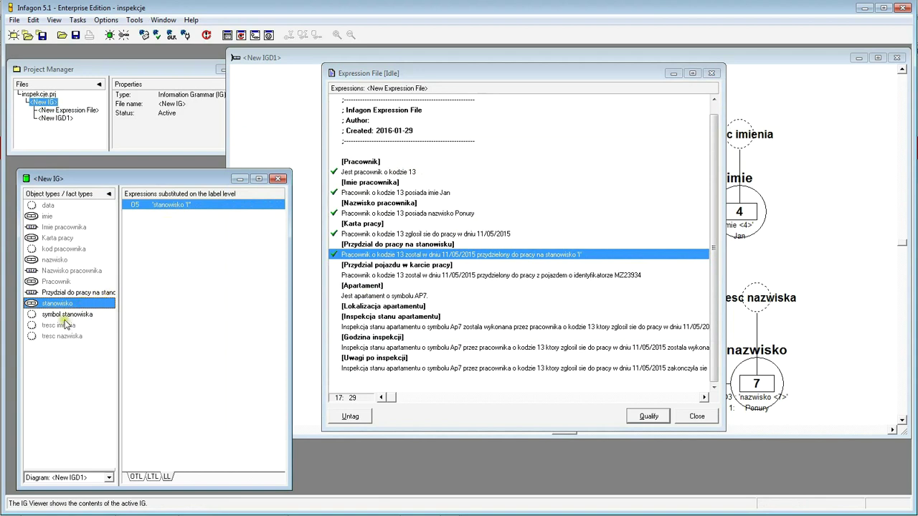
left_click(83, 294)
double_click(163, 204)
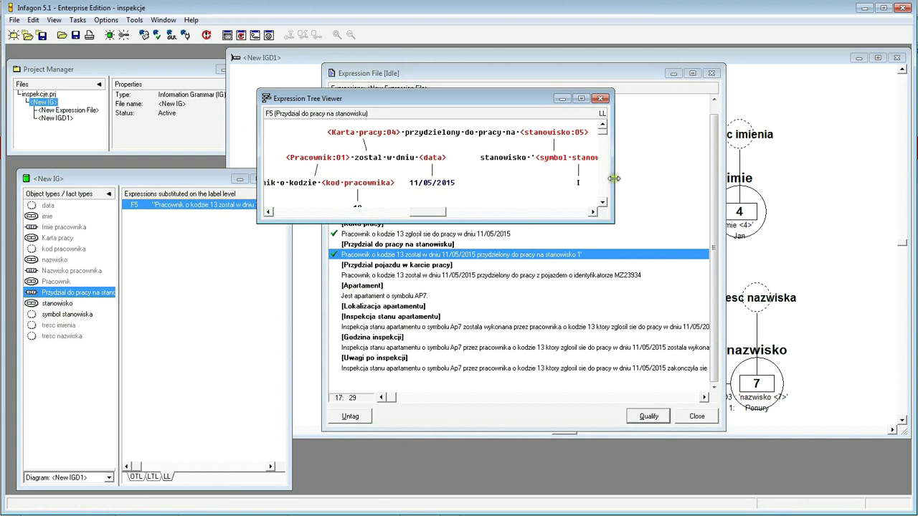
left_click_drag(613, 179, 737, 180)
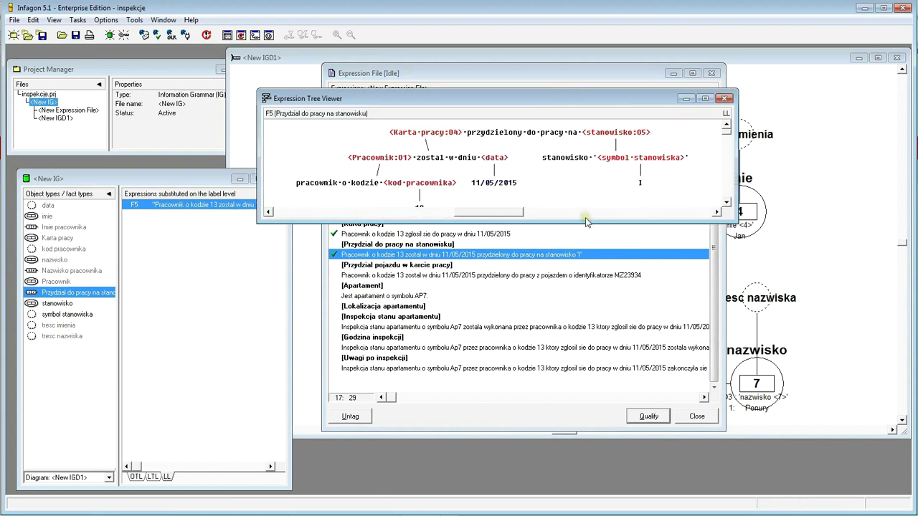
left_click_drag(586, 221, 594, 264)
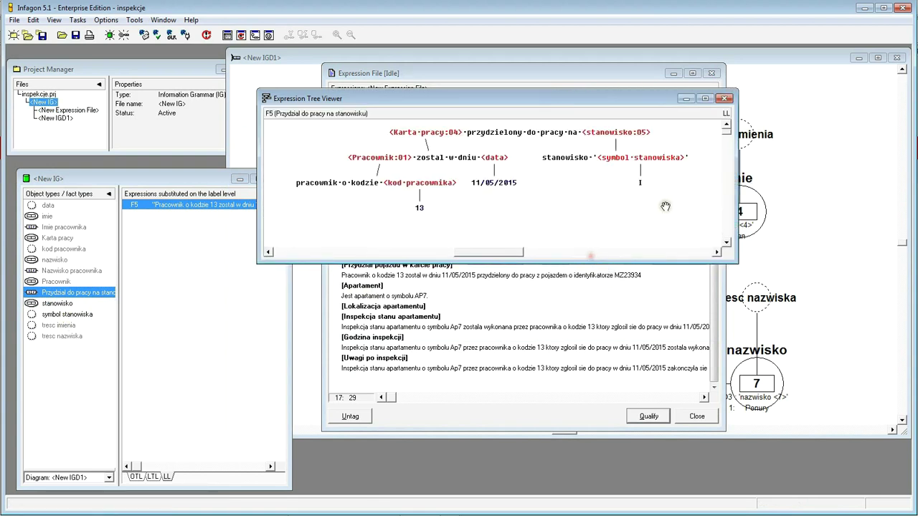
left_click_drag(737, 203, 719, 201)
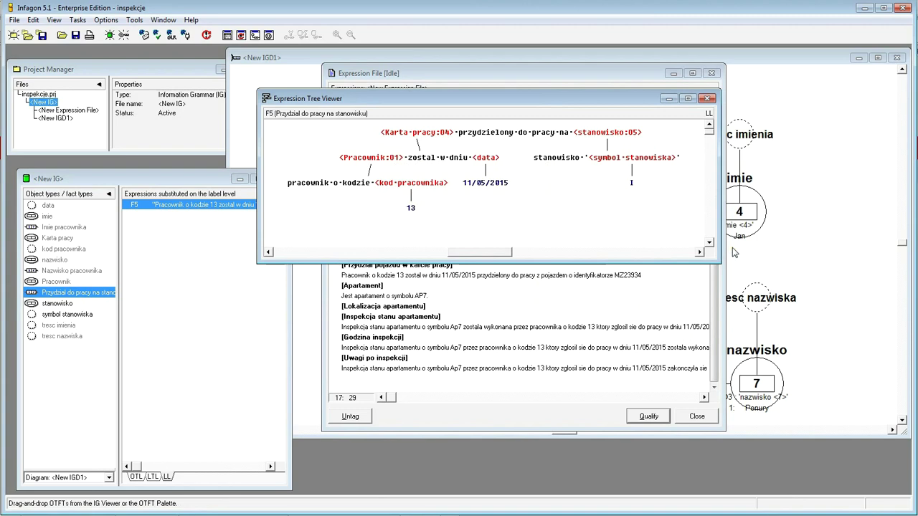
left_click(848, 241)
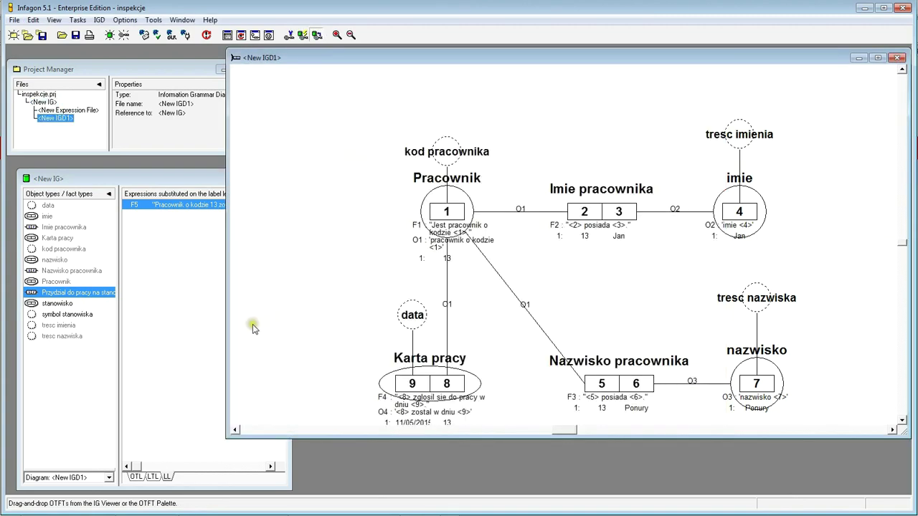
- Add Przydzial do pracy na stanowisku, stanowisko and symbol stanowiska to the IGD1 diagram
left_click_drag(40, 294, 291, 306)
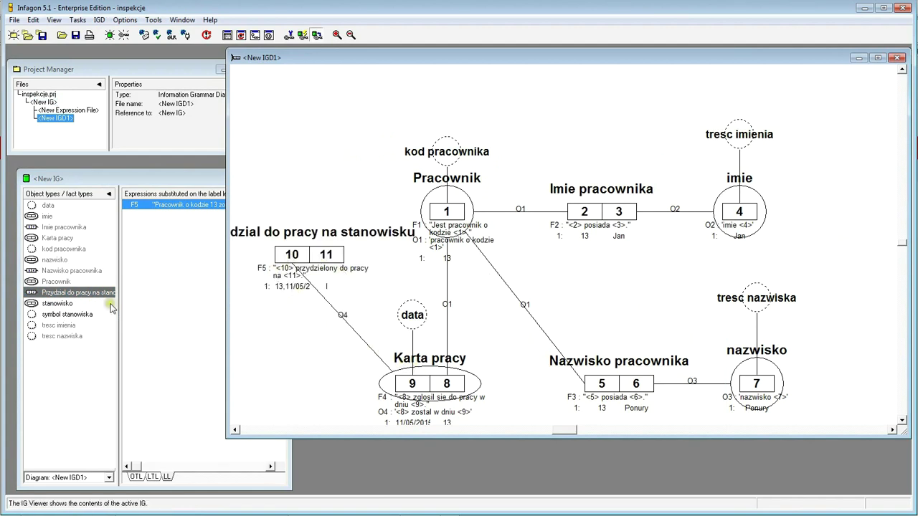
left_click_drag(33, 305, 328, 166)
left_click_drag(72, 315, 308, 100)
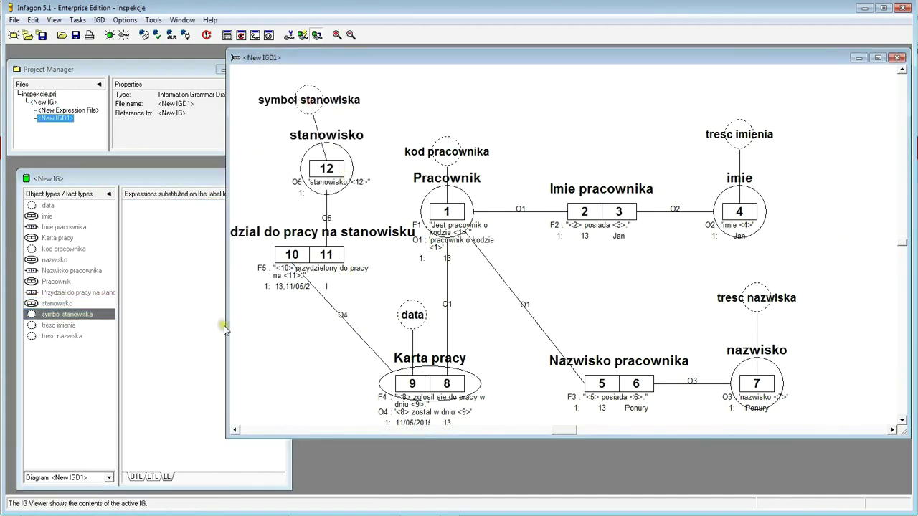
left_click_drag(226, 328, 118, 328)
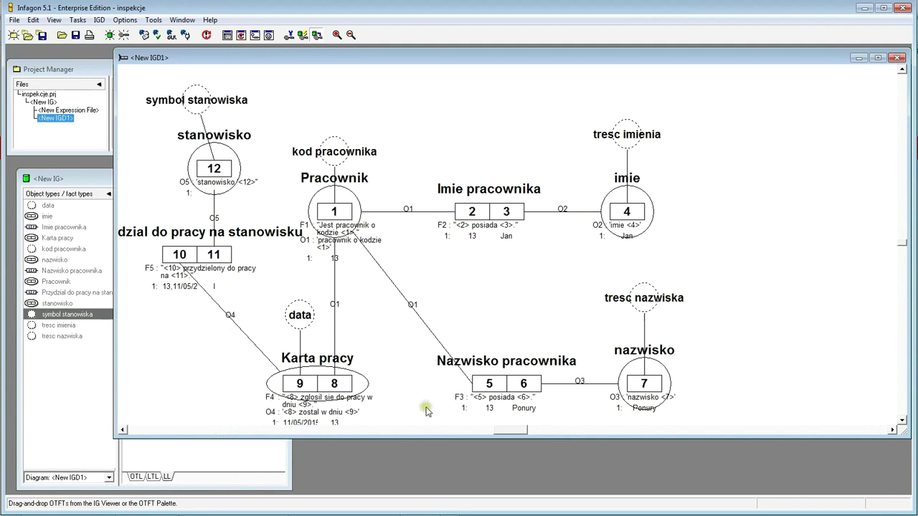
left_click(123, 430)
left_click(122, 429)
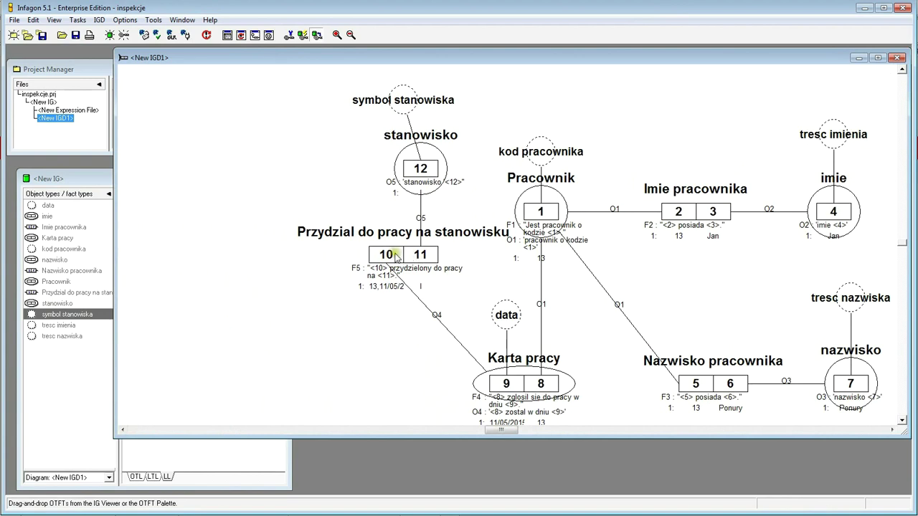
- Reverse the fact type's roles to 11|10 and arrange the three elements along the bottom left
left_click_drag(392, 260, 384, 385)
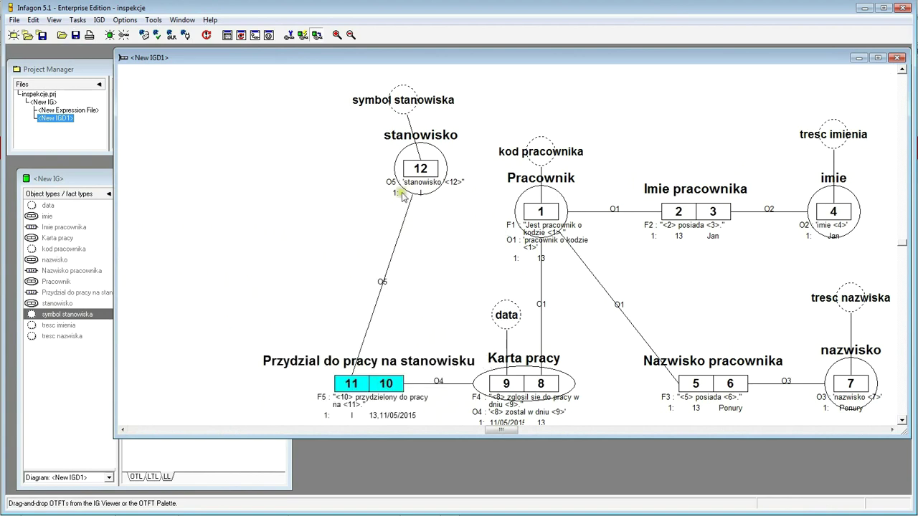
left_click_drag(422, 171, 195, 384)
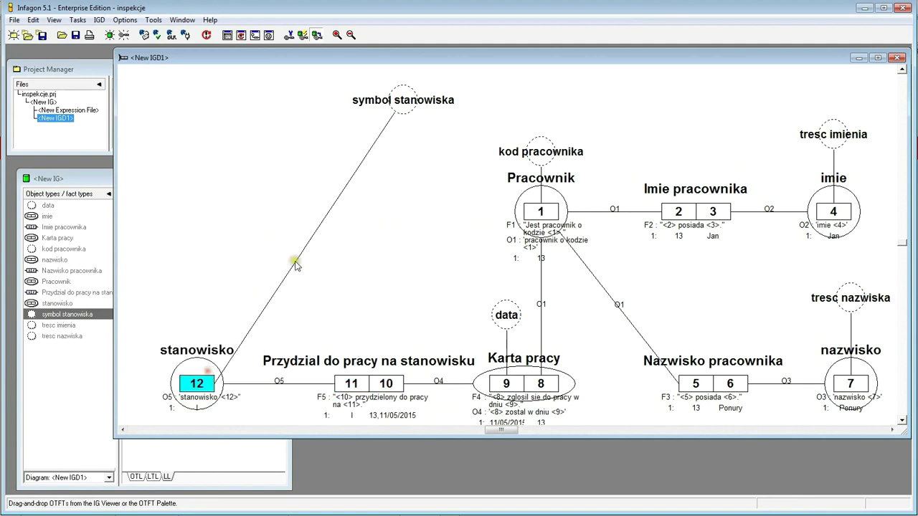
left_click_drag(402, 111, 201, 305)
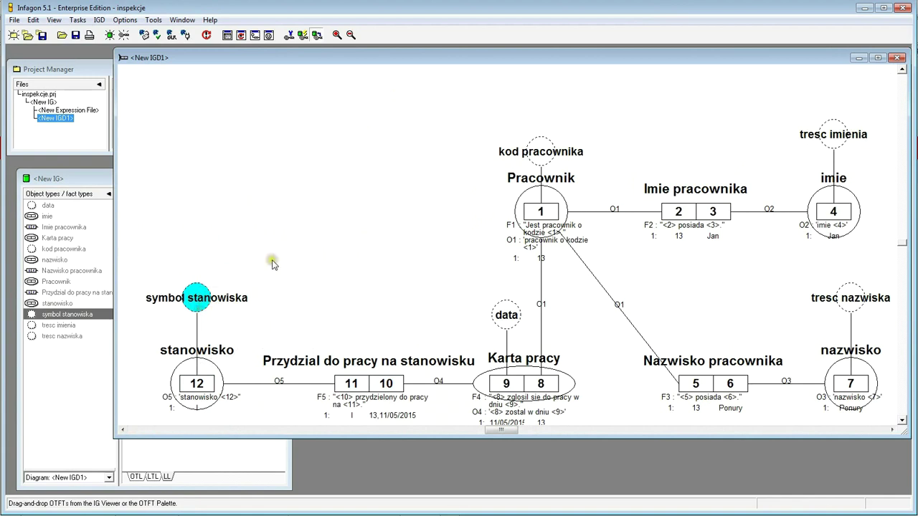
left_click_drag(391, 385, 355, 387)
left_click_drag(195, 384, 179, 385)
left_click_drag(197, 301, 181, 302)
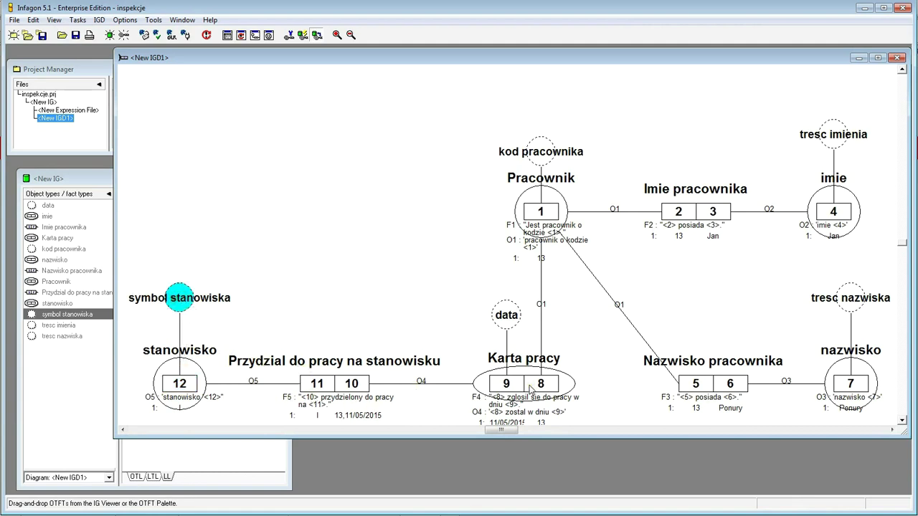
left_click(190, 251)
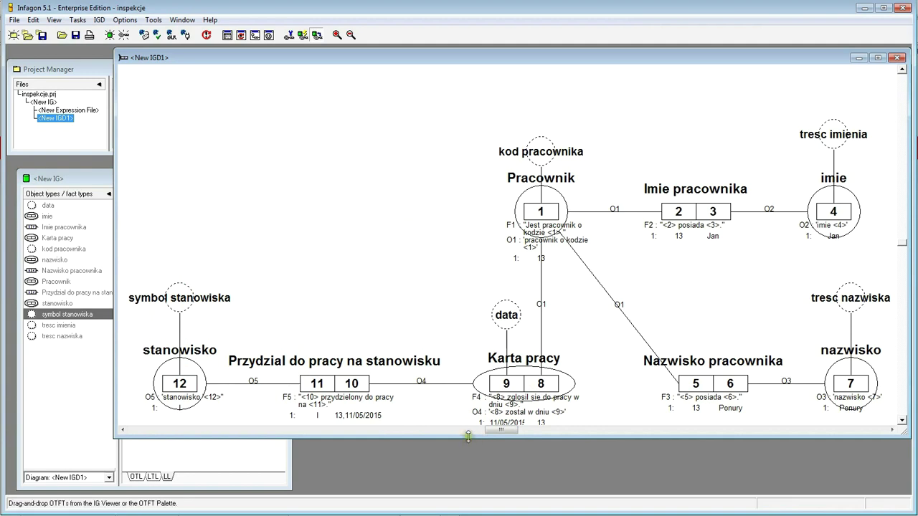
left_click_drag(467, 436, 469, 492)
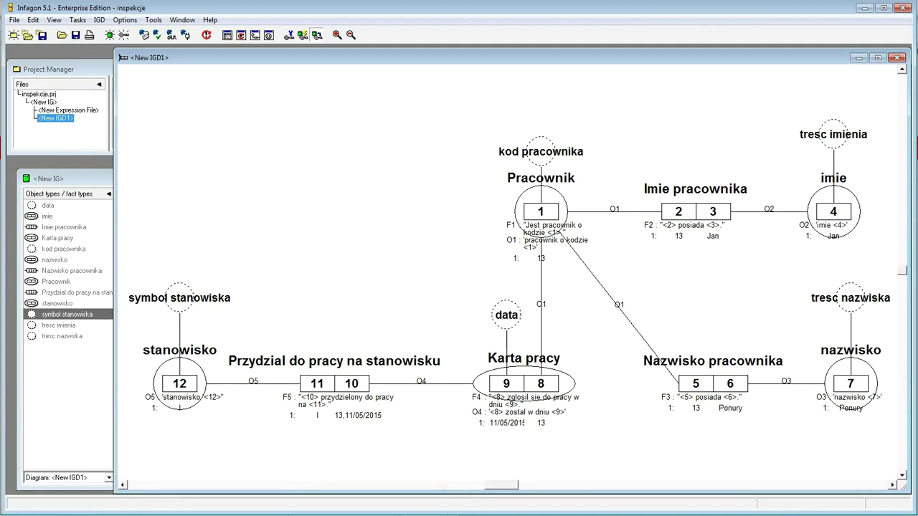
- Select the vehicle-assignment expression in the Expression File for qualification
left_click(79, 430)
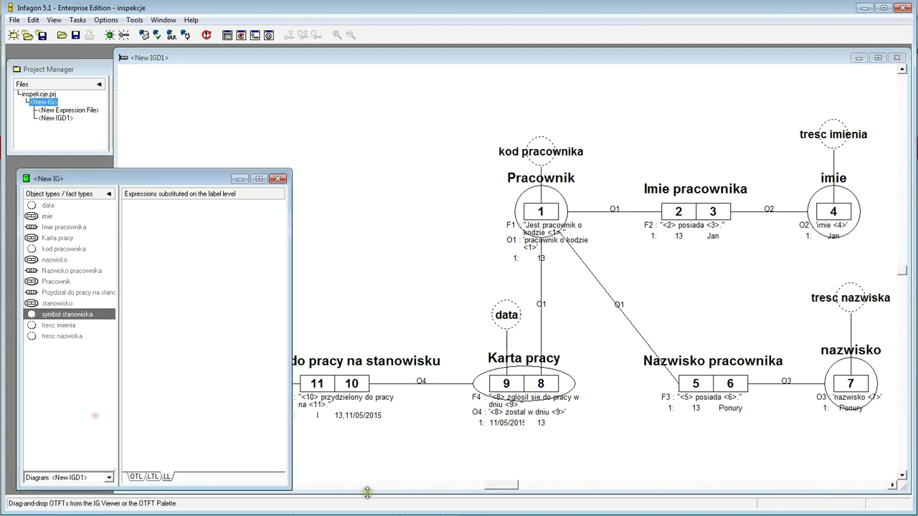
left_click_drag(283, 58, 430, 70)
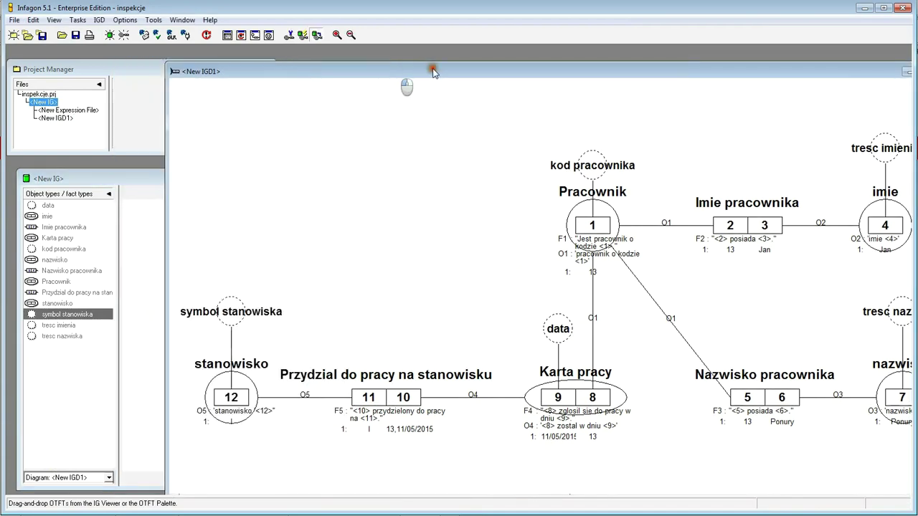
left_click(358, 154)
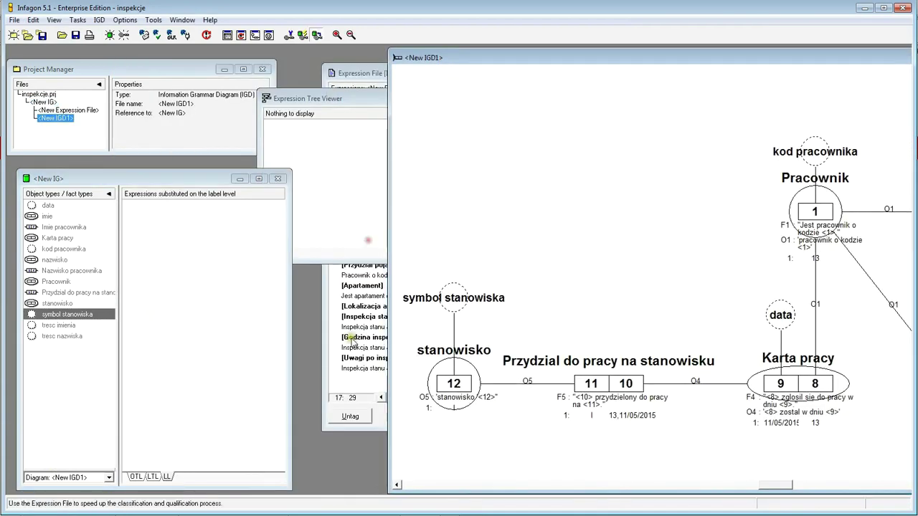
left_click(375, 276)
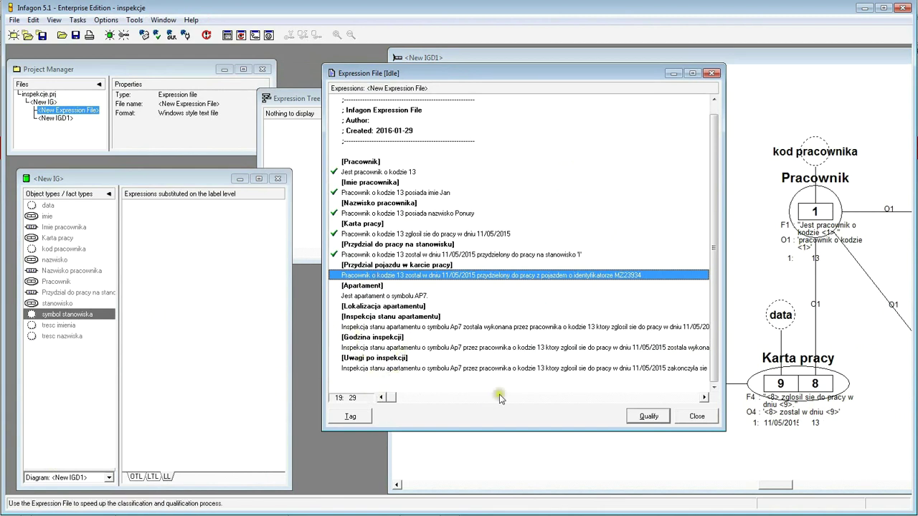
left_click(646, 423)
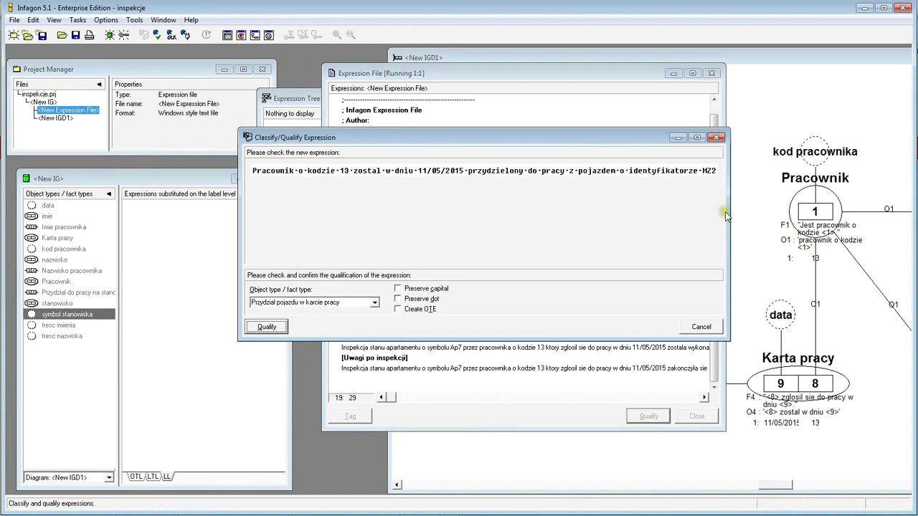
left_click_drag(728, 228, 857, 236)
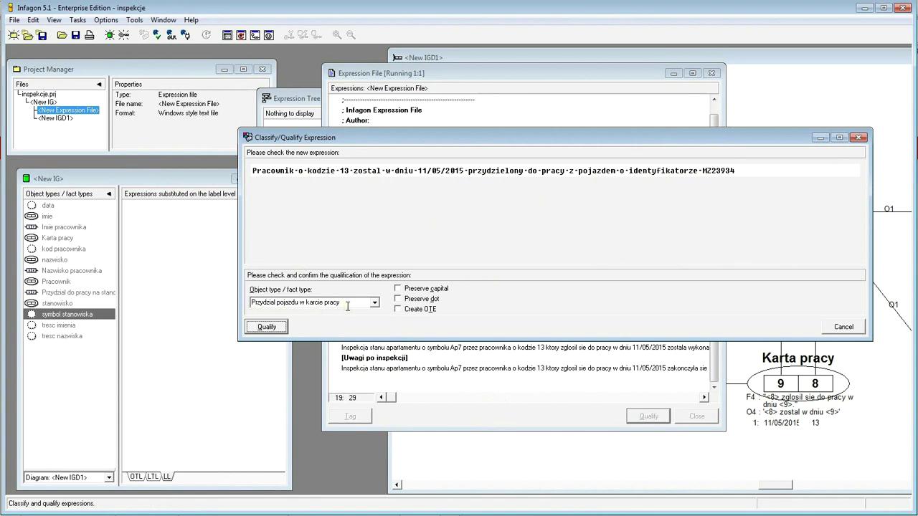
- Qualify it as Przydzial pojazdu w karcie pracy and mark its text up to 11/05/2015
left_click(273, 328)
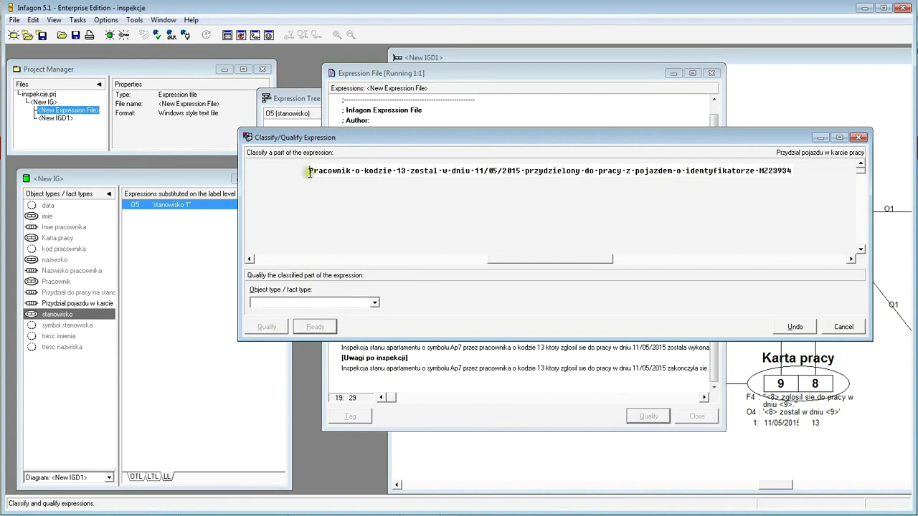
left_click_drag(309, 173, 522, 175)
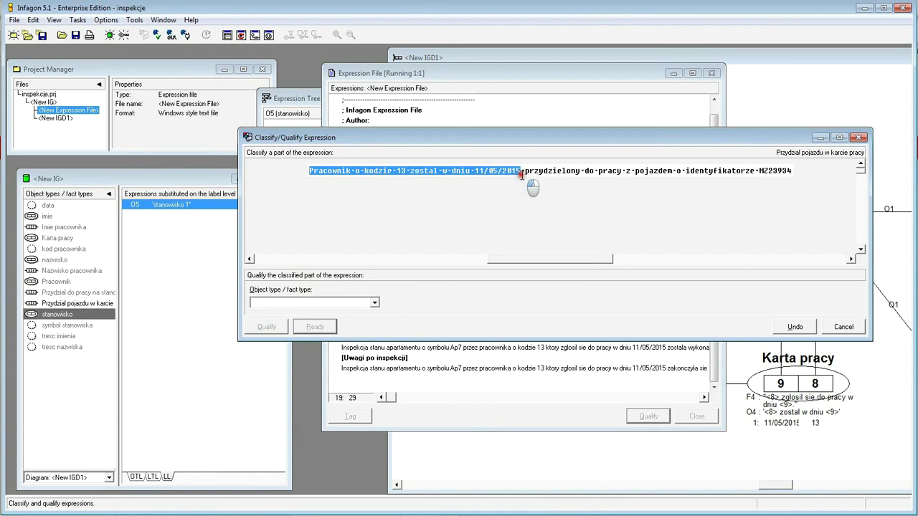
mouse_move(529, 174)
left_mouse_down()
mouse_move(621, 175)
mouse_move(519, 173)
left_mouse_up()
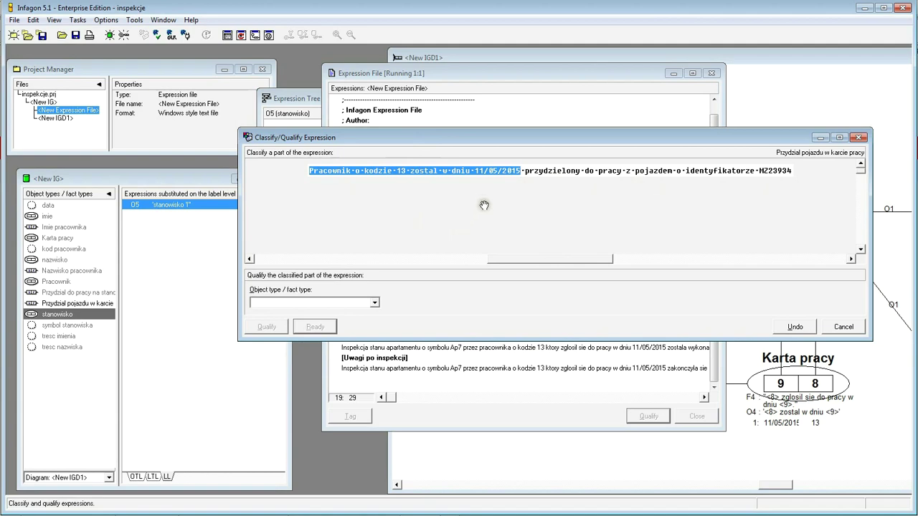
- Review the expression tree of Karta pracy's F4, then return to the classify dialog
left_click_drag(480, 139, 480, 252)
left_click(714, 197)
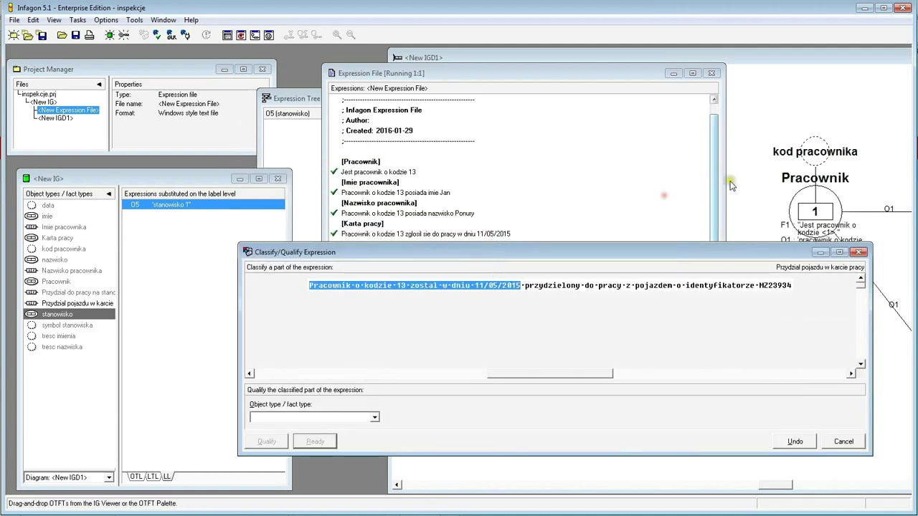
left_click(50, 304)
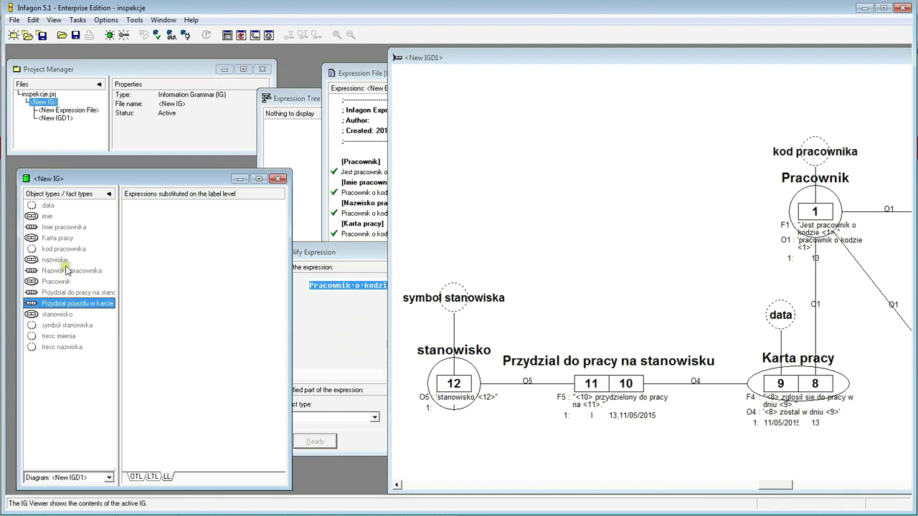
left_click(57, 238)
double_click(185, 205)
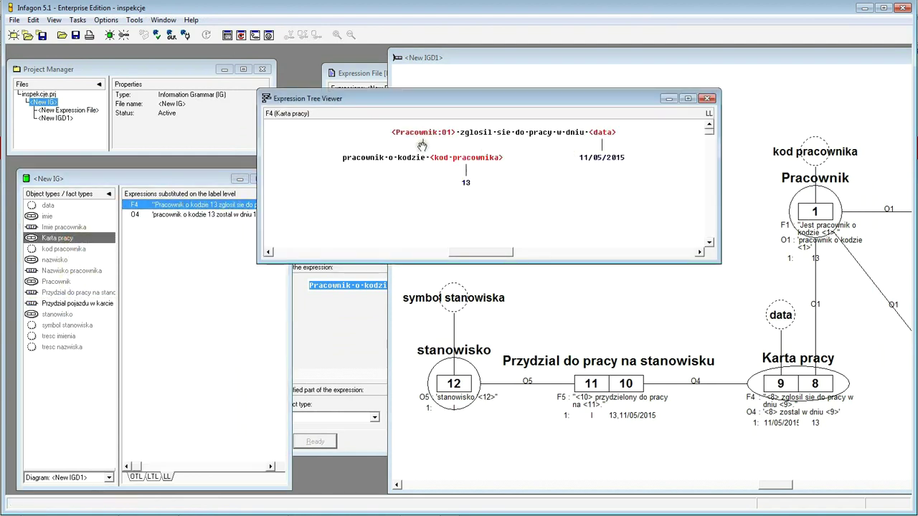
left_click(707, 99)
left_click_drag(500, 259, 506, 146)
- Qualify the employee-and-date part of the expression as Karta pracy
left_click(315, 173)
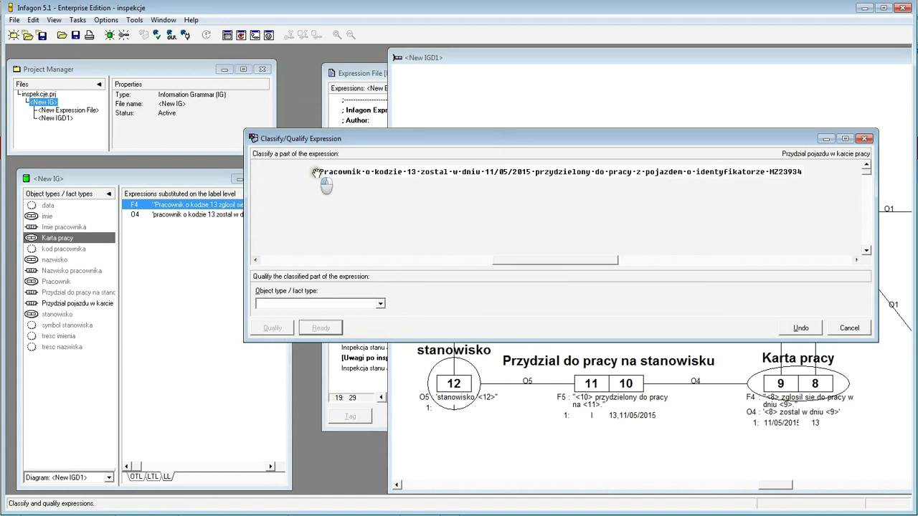
left_click(306, 173)
left_click_drag(304, 172, 515, 173)
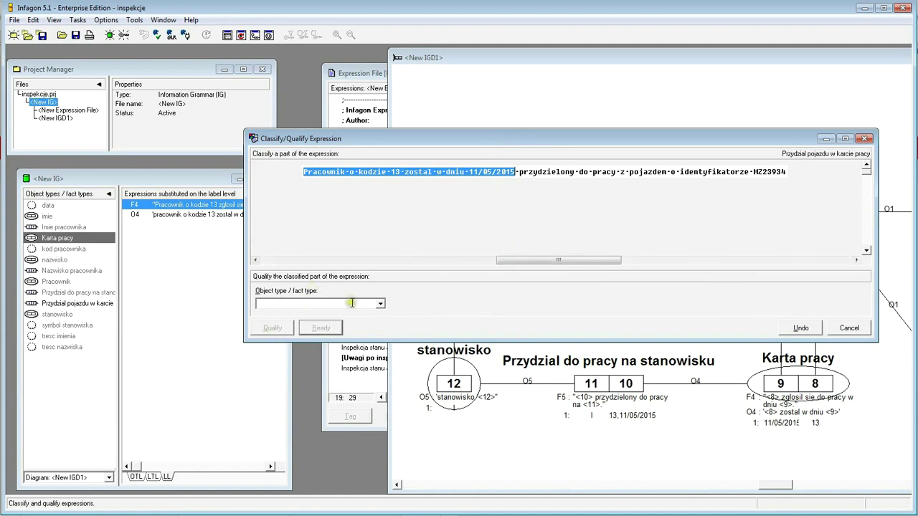
left_click(381, 304)
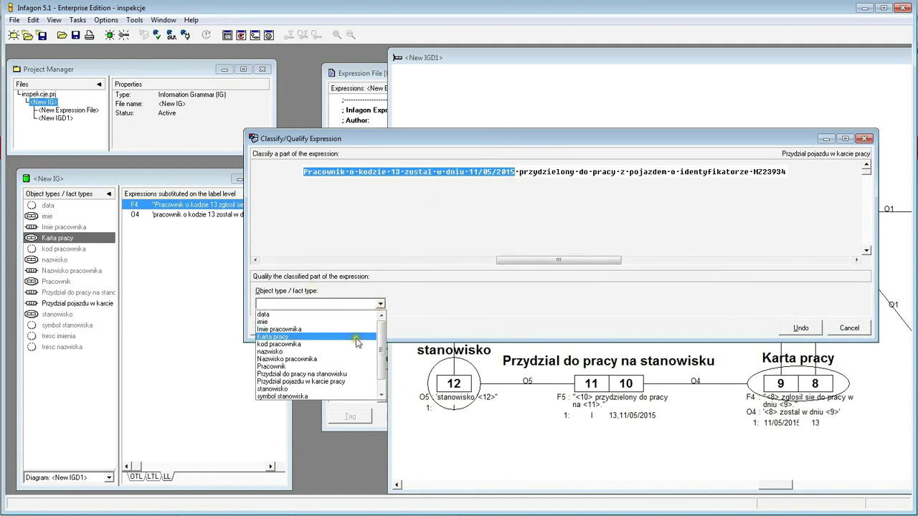
left_click(342, 337)
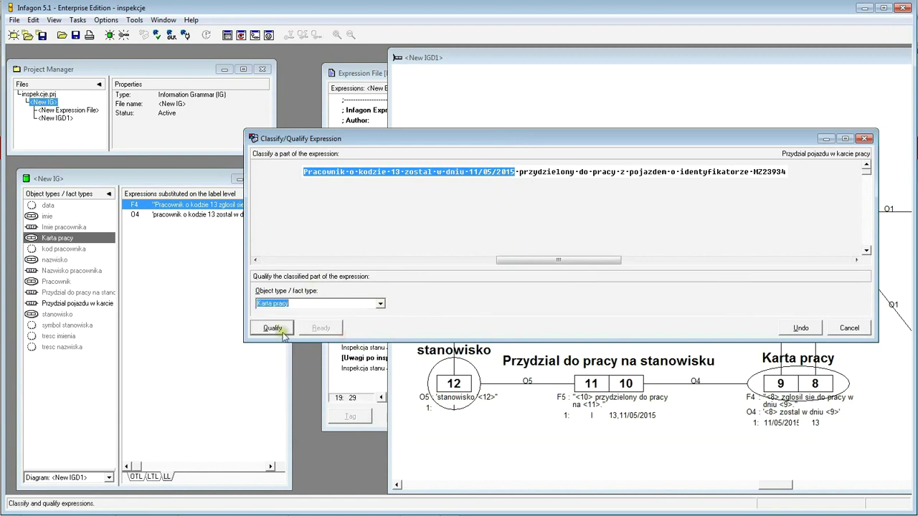
left_click(274, 328)
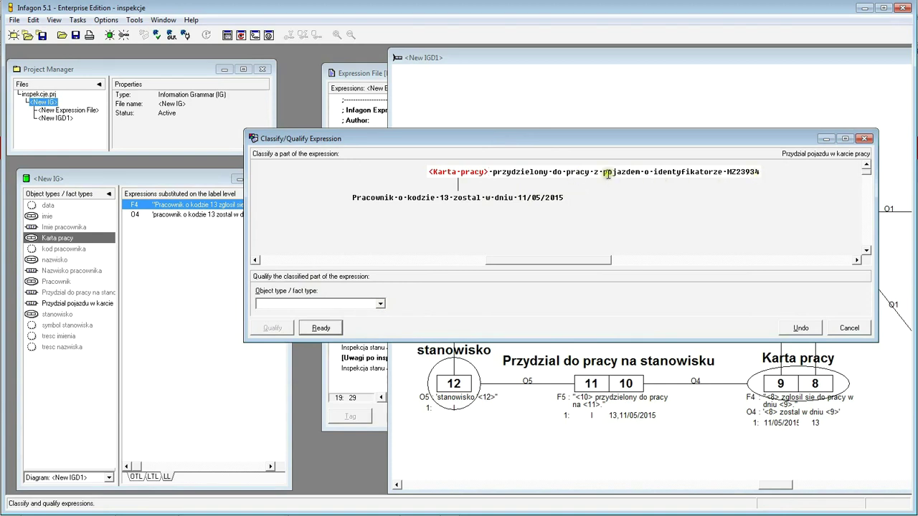
- Qualify the vehicle phrase as new object type pojazd and finish this level
left_click_drag(604, 171, 760, 173)
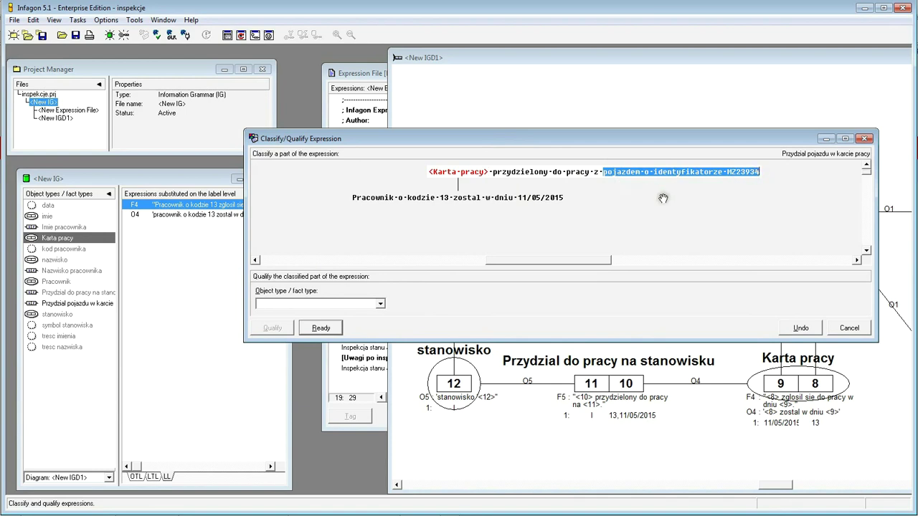
left_click(661, 174)
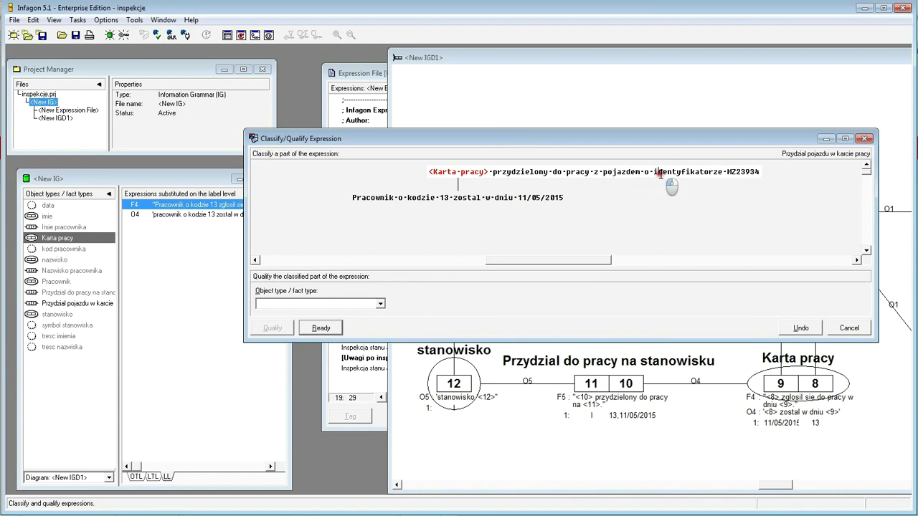
left_click_drag(603, 172, 759, 173)
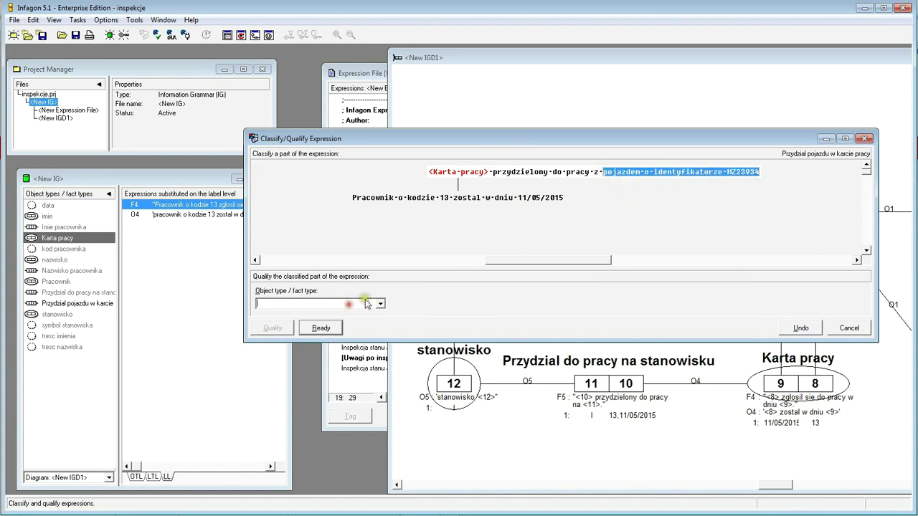
type("pojazd")
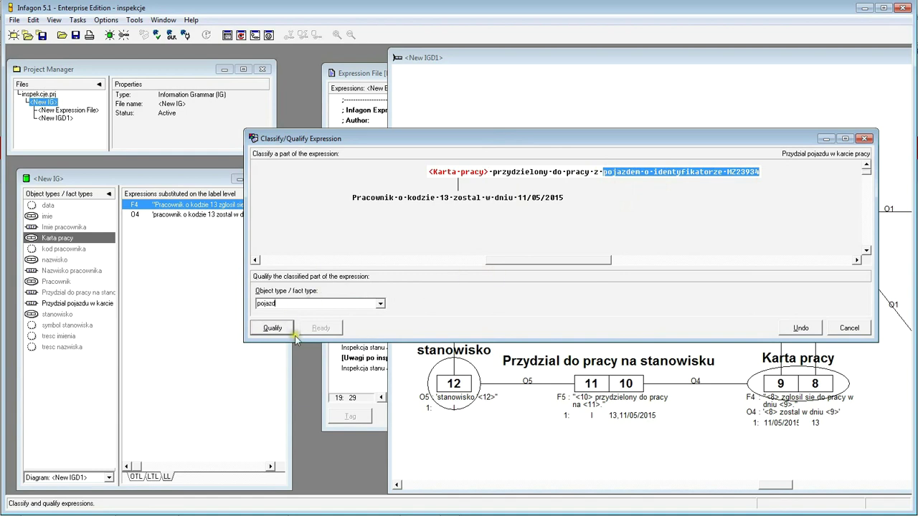
left_click(276, 329)
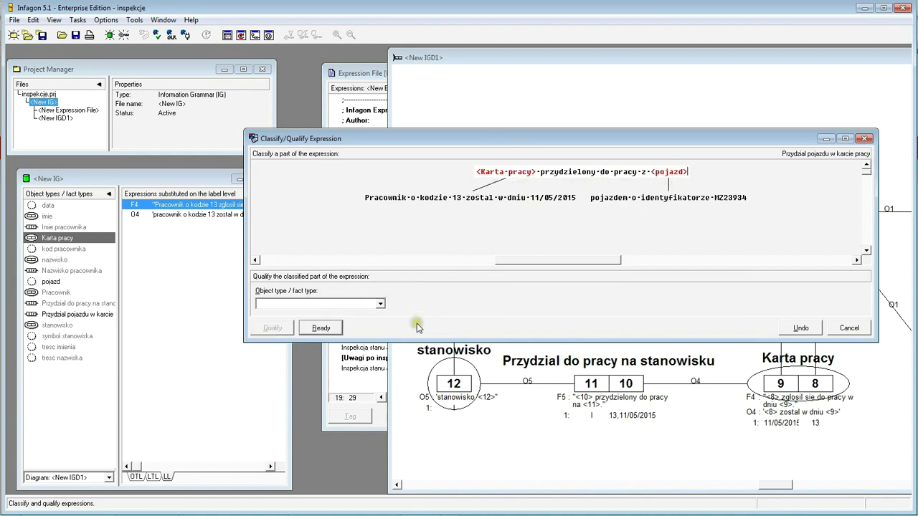
left_click(322, 329)
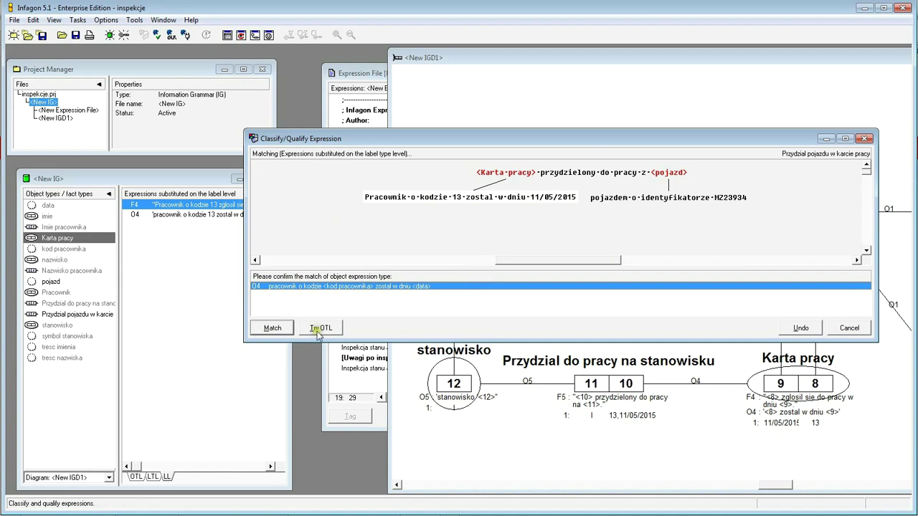
left_click(284, 328)
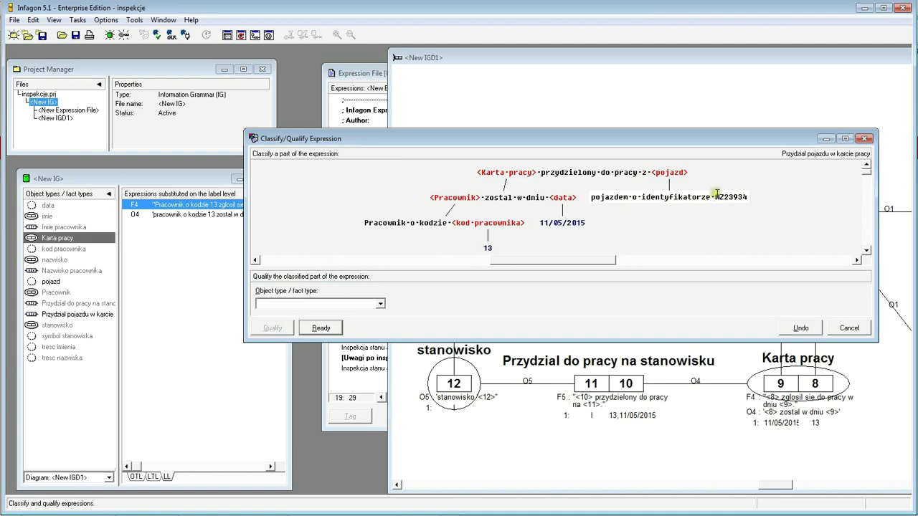
left_click_drag(717, 196, 749, 198)
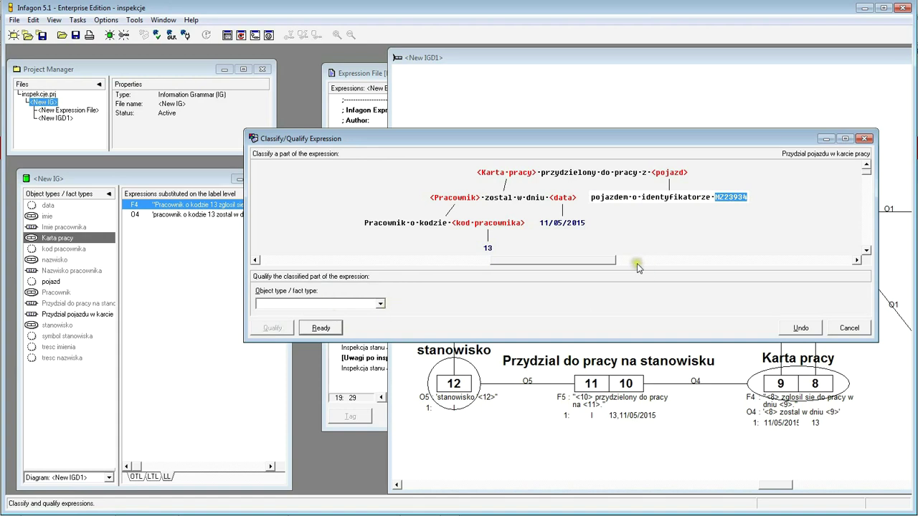
type("identyfikator pojazdu")
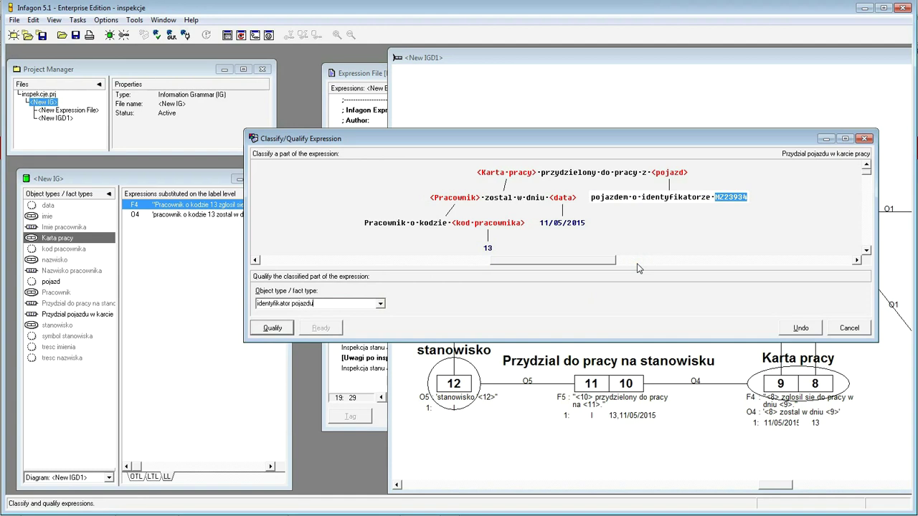
left_click(271, 331)
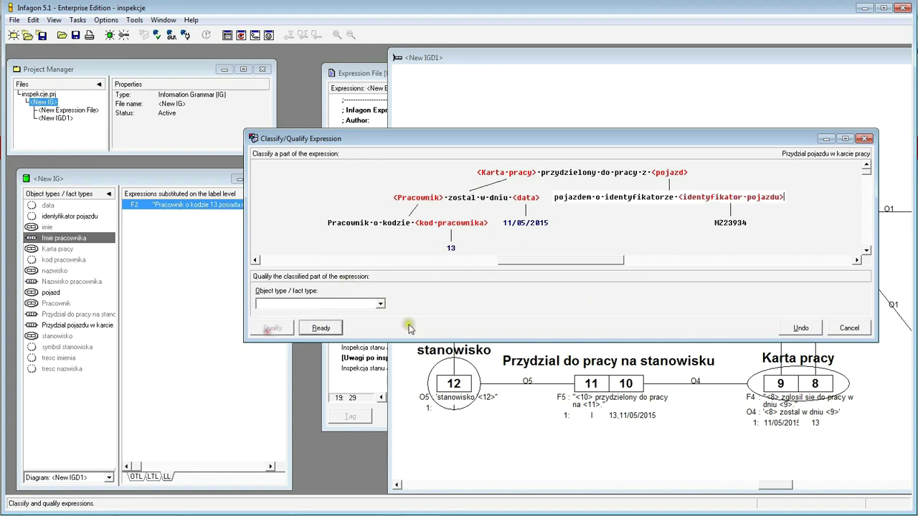
left_click(321, 328)
left_click(319, 329)
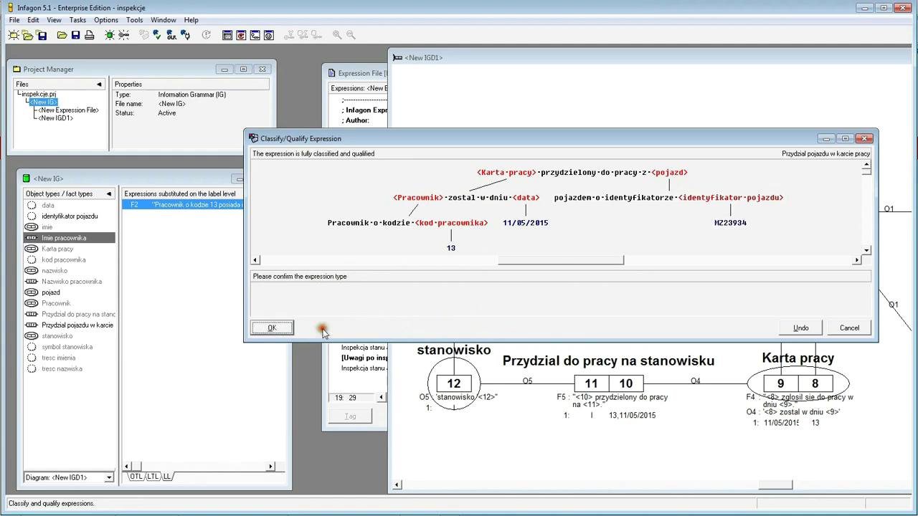
left_click(276, 328)
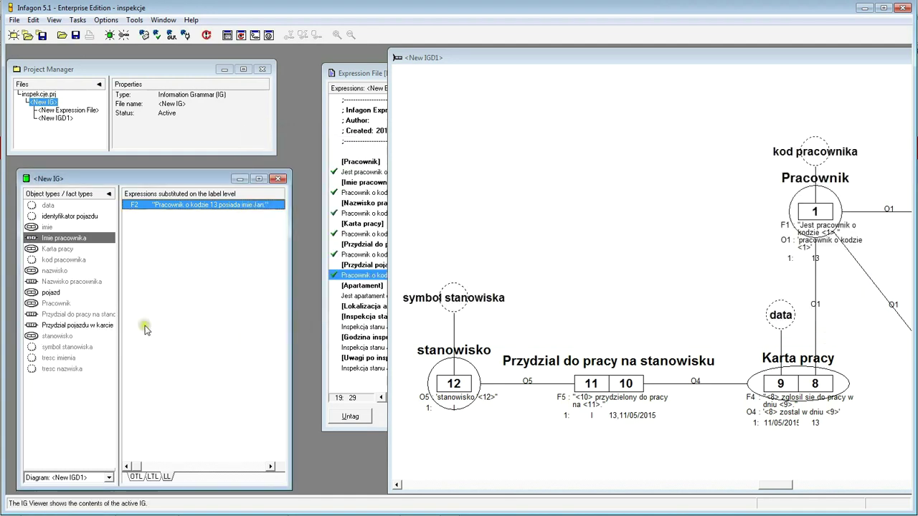
- Open and widen the F6 expression tree of Przydzial pojazdu w karcie pracy, then return to IGD1
left_click(58, 330)
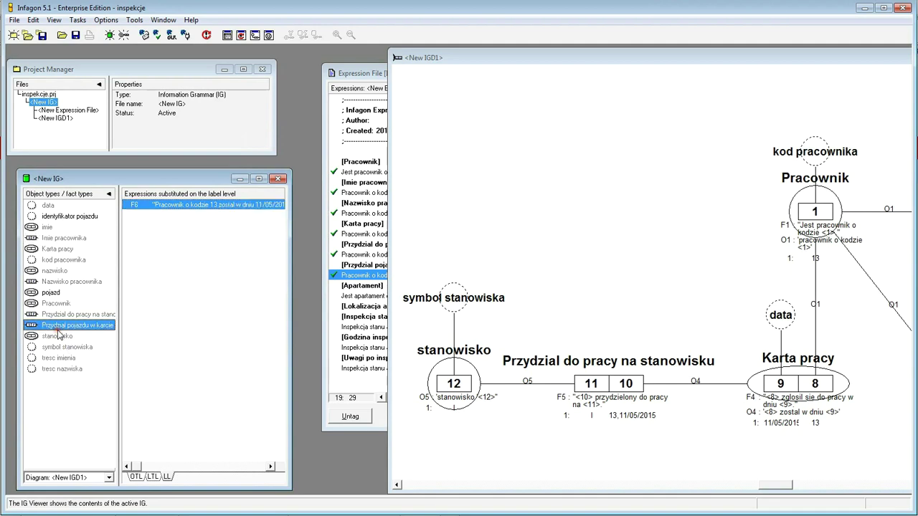
double_click(59, 326)
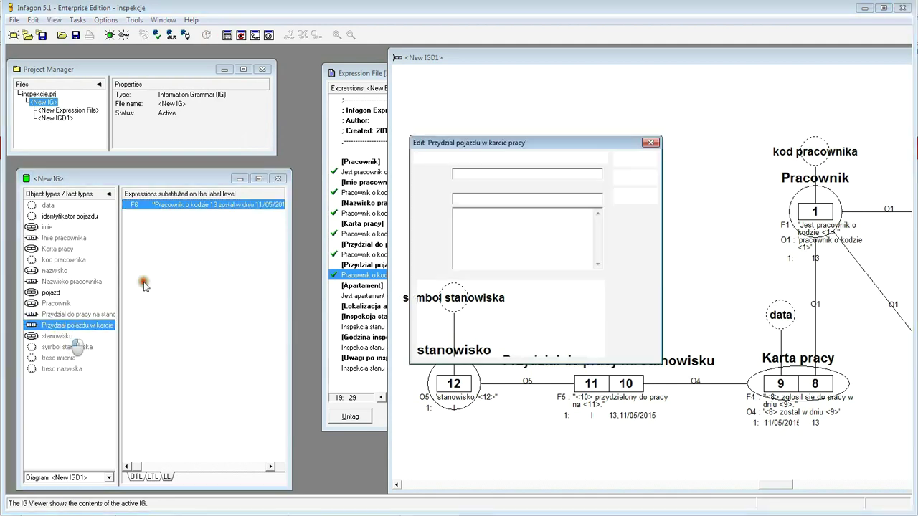
left_click(651, 143)
double_click(208, 204)
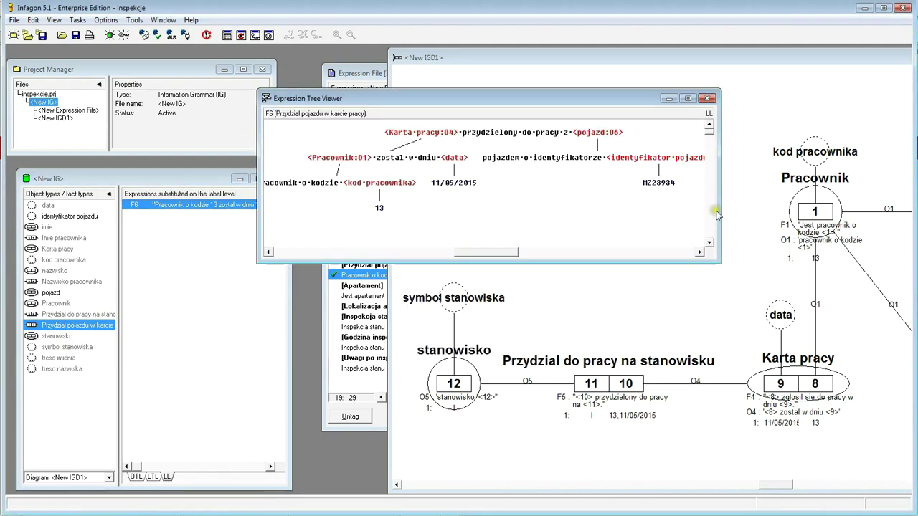
left_click_drag(719, 212, 789, 237)
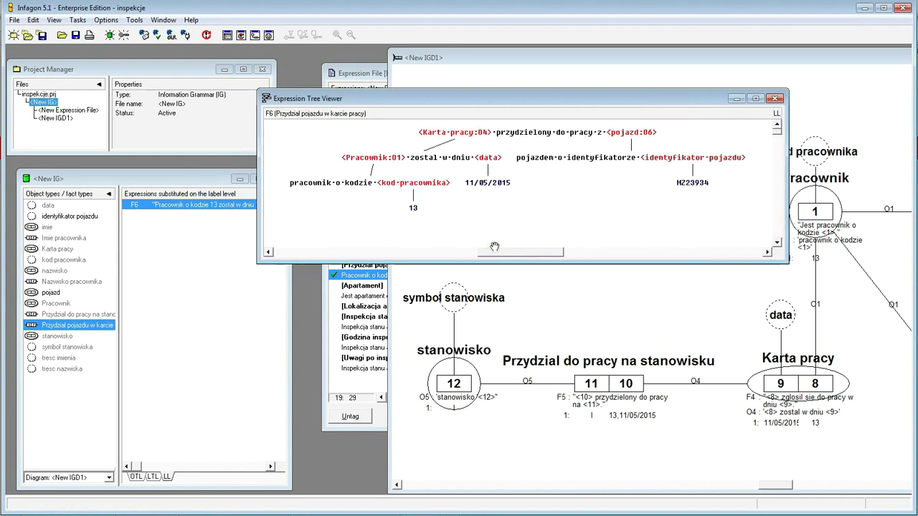
left_click(685, 81)
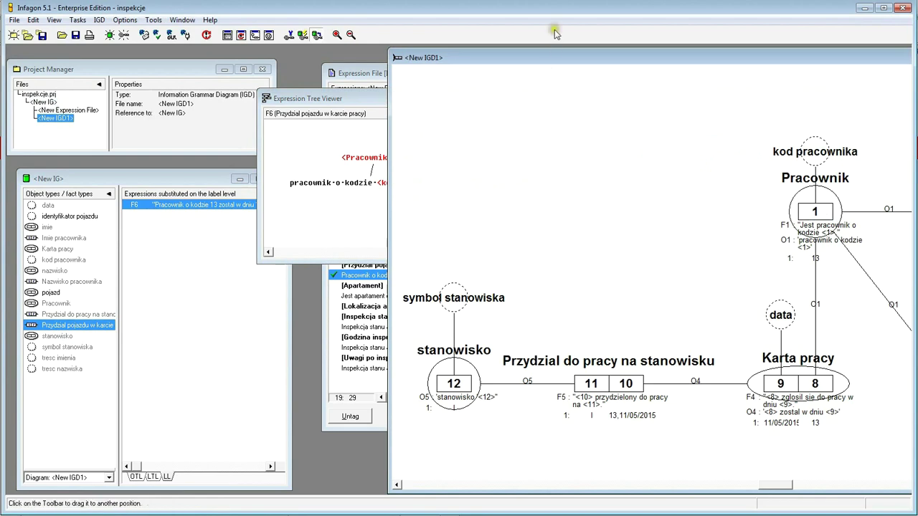
- Place the Przydzial pojazdu w karcie pracy fact type on the diagram below Karta pracy
left_click_drag(558, 61, 482, 65)
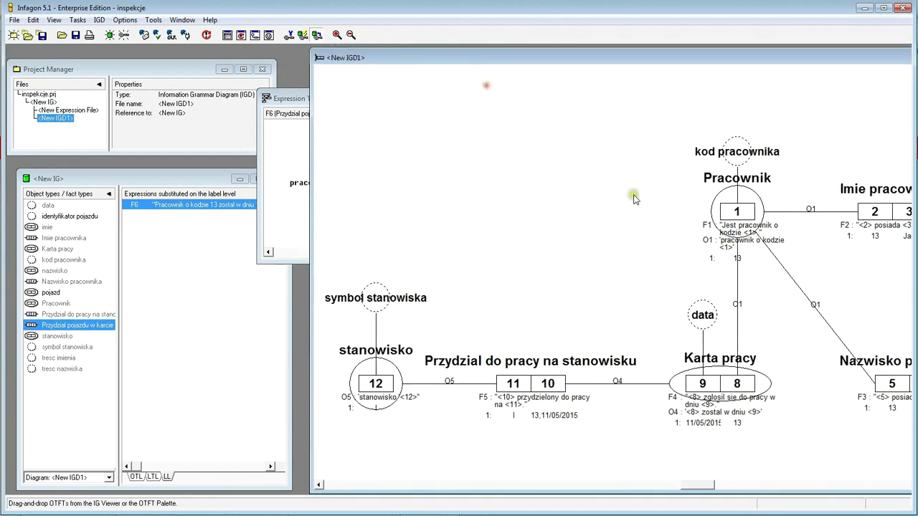
left_click_drag(621, 63, 434, 53)
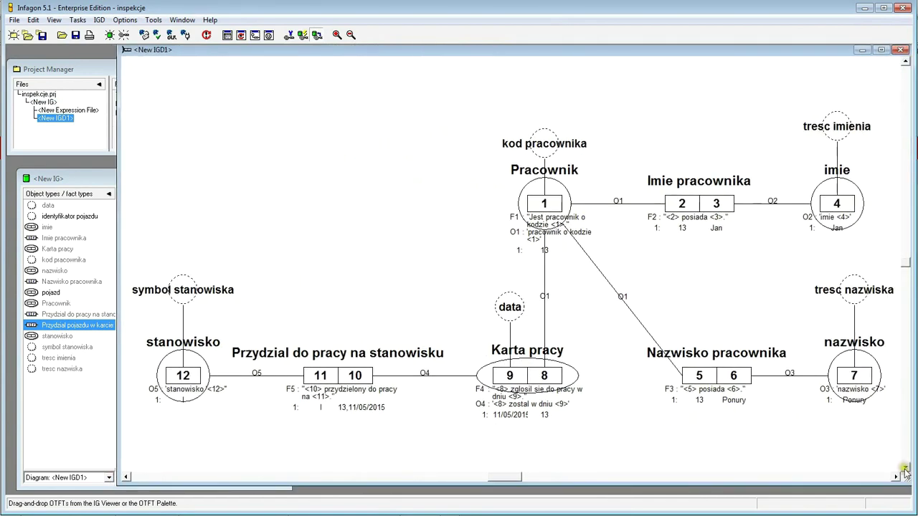
scroll(905, 472, "down", 5)
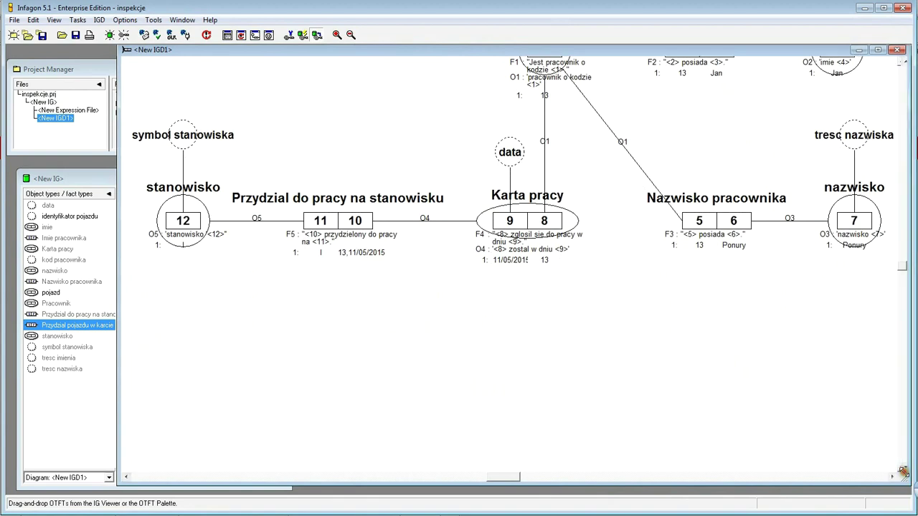
scroll(716, 436, "down", 1)
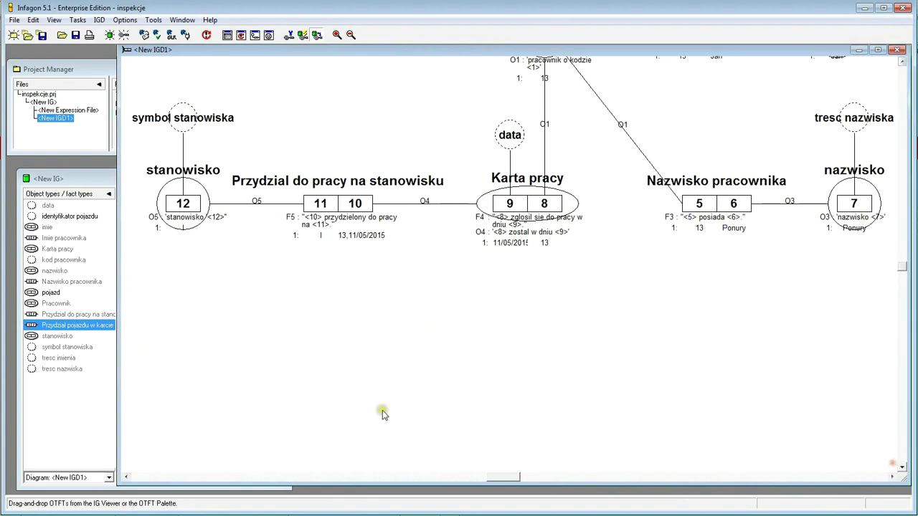
left_click(84, 424)
left_click(58, 336)
left_click(66, 347)
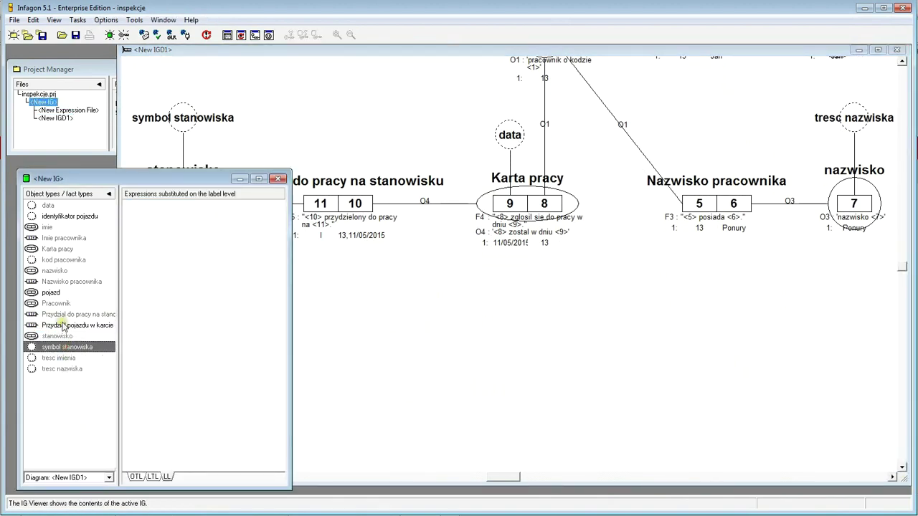
left_click_drag(64, 328, 368, 327)
left_click(363, 303)
left_click_drag(364, 330, 364, 356)
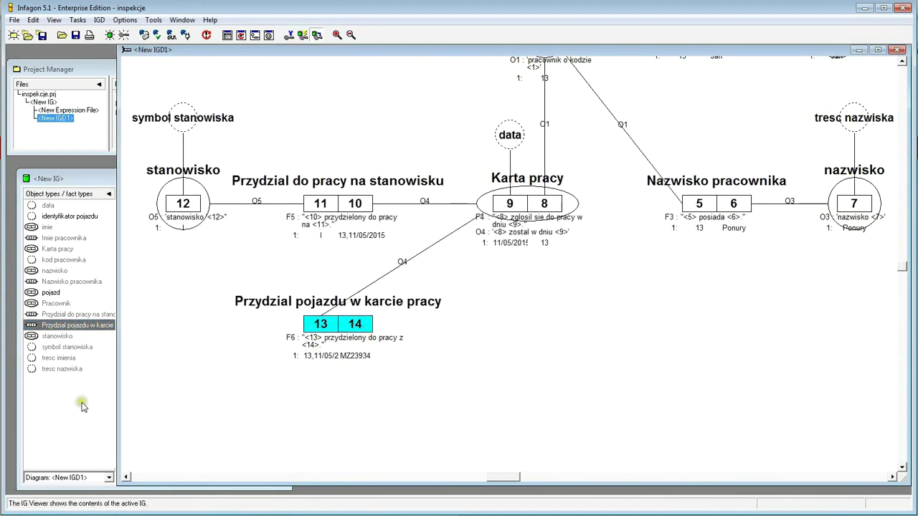
- Add pojazd to the diagram with its identyfikator pojazdu label above it
left_click_drag(43, 293, 174, 339)
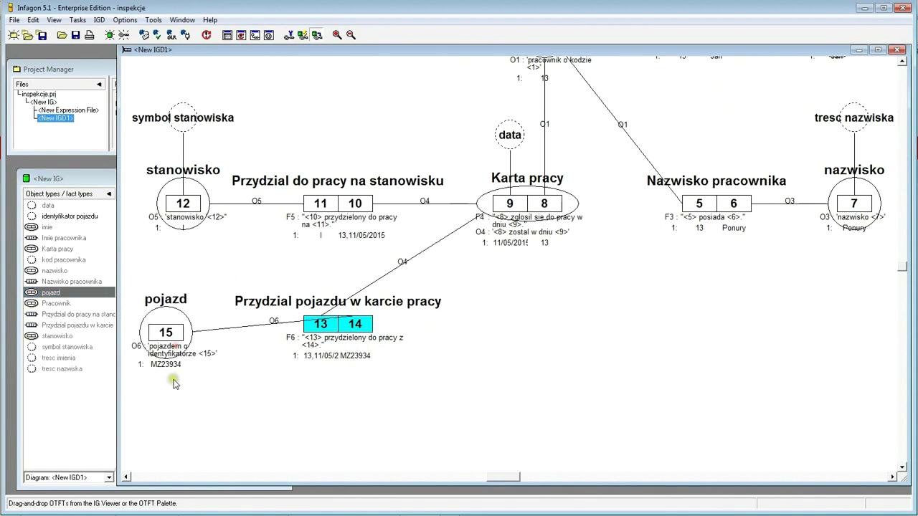
double_click(52, 216)
mouse_move(185, 262)
left_mouse_down()
mouse_move(344, 375)
mouse_move(263, 352)
mouse_move(172, 267)
left_mouse_up()
left_click_drag(172, 341, 189, 350)
left_click_drag(172, 270, 198, 277)
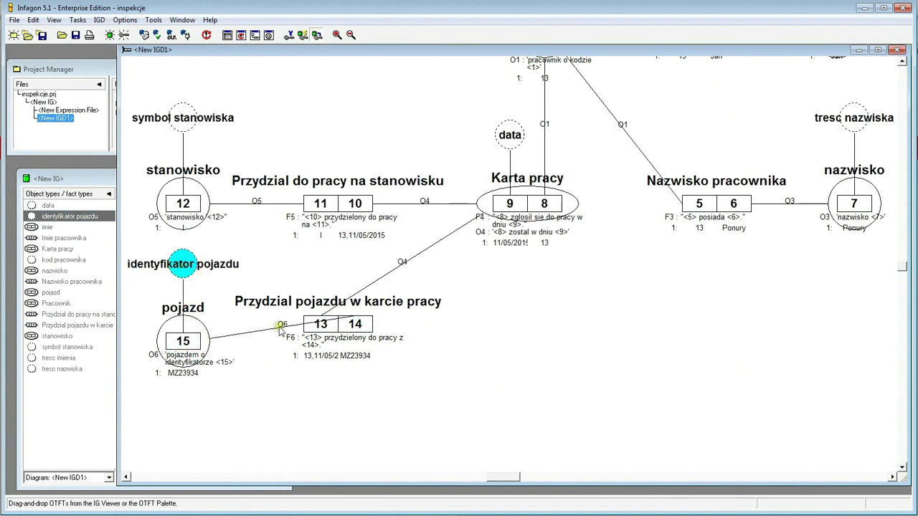
- Swap the fact type's roles to read 14 | 13 and line it up with pojazd
left_click_drag(356, 326, 356, 351)
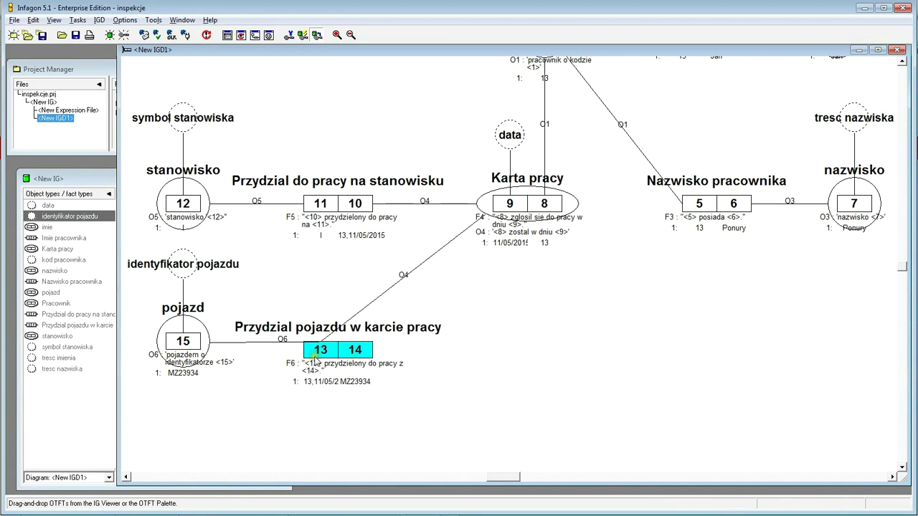
left_click_drag(322, 354, 364, 353)
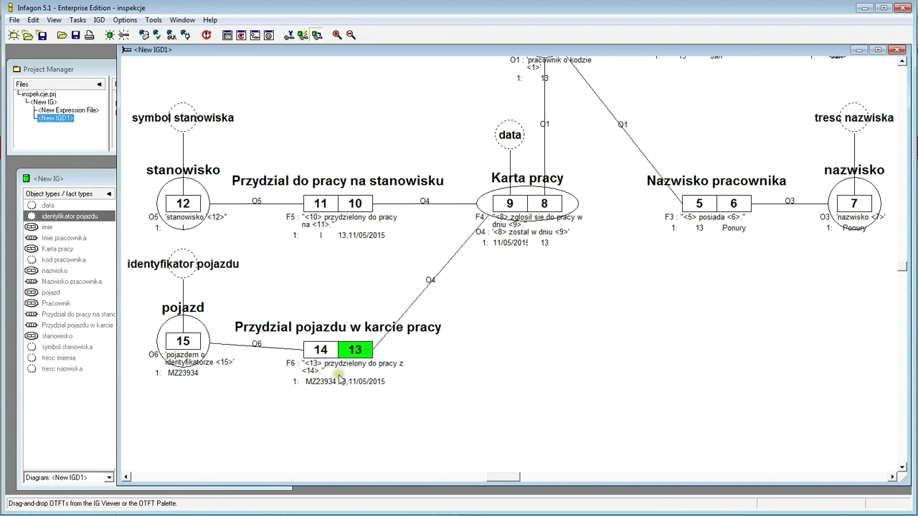
left_click(365, 350)
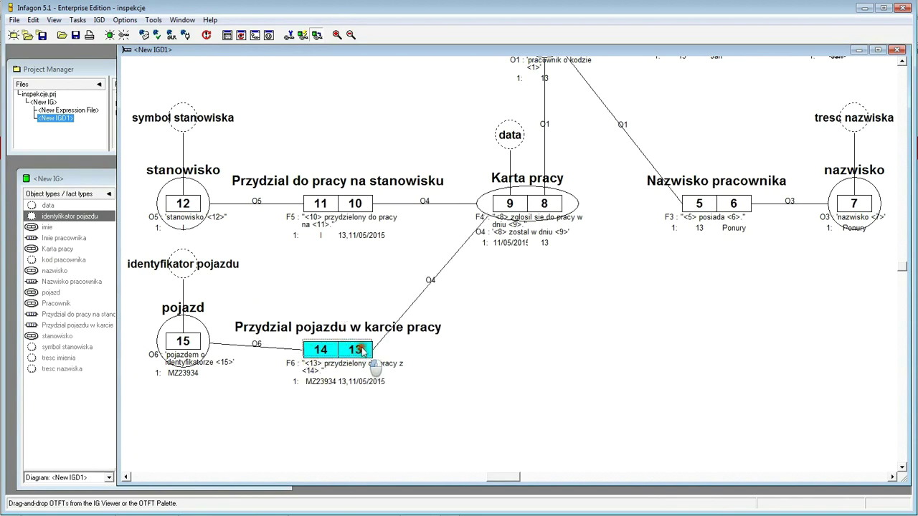
left_click_drag(362, 350, 359, 342)
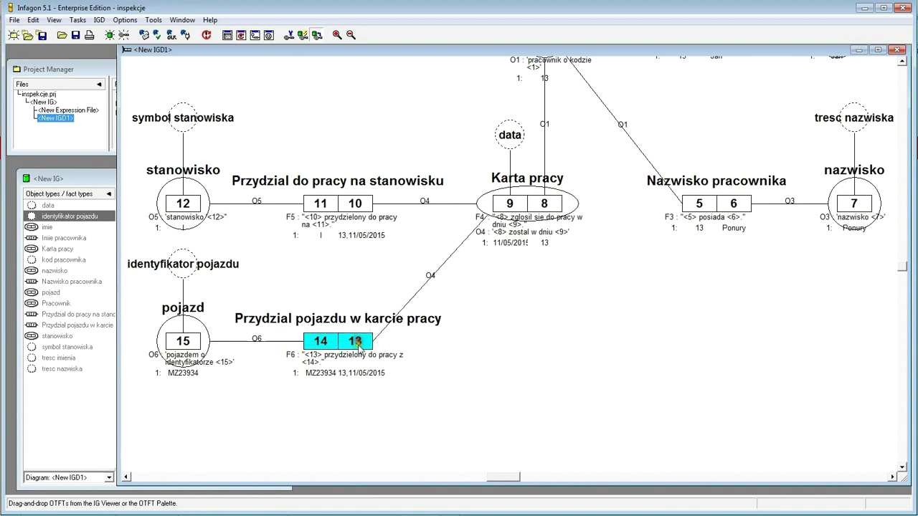
left_click(500, 358)
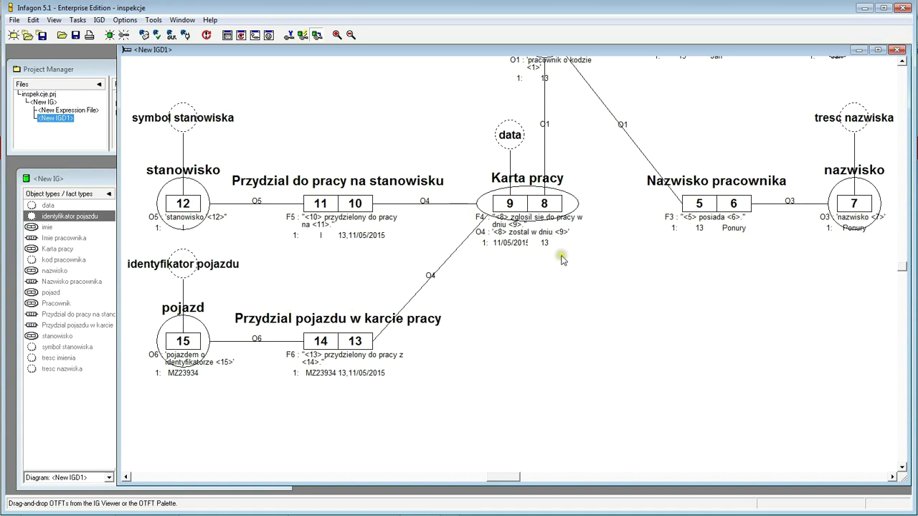
- Scroll the diagram and restore the New IGD1 window to its smaller size
left_click(902, 62)
left_click_drag(902, 62, 903, 66)
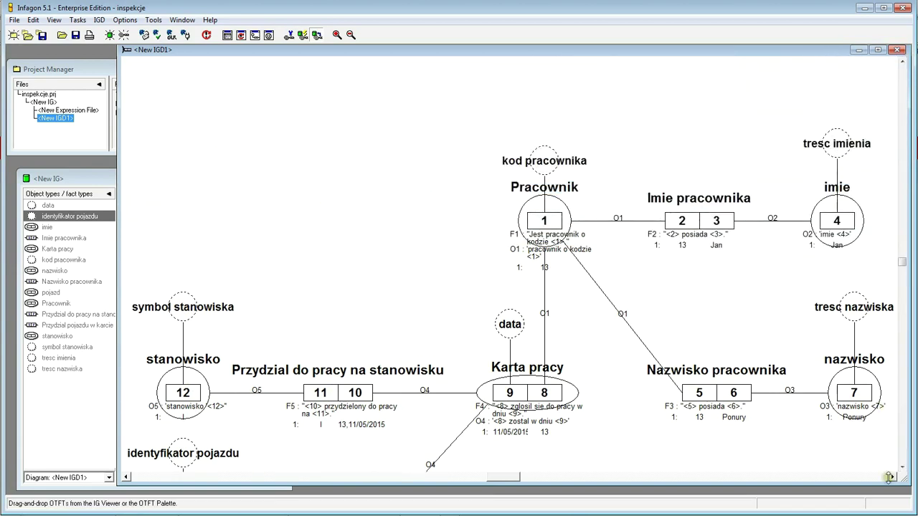
left_click_drag(904, 469, 905, 469)
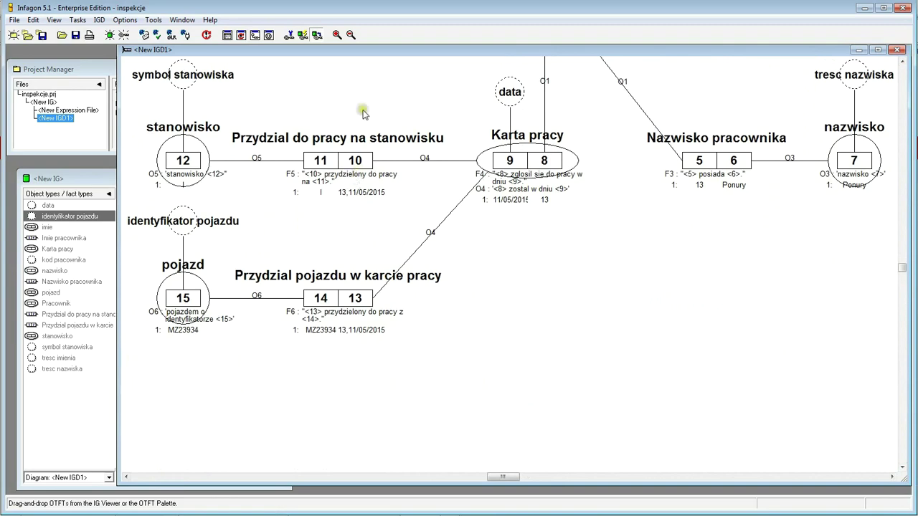
double_click(337, 49)
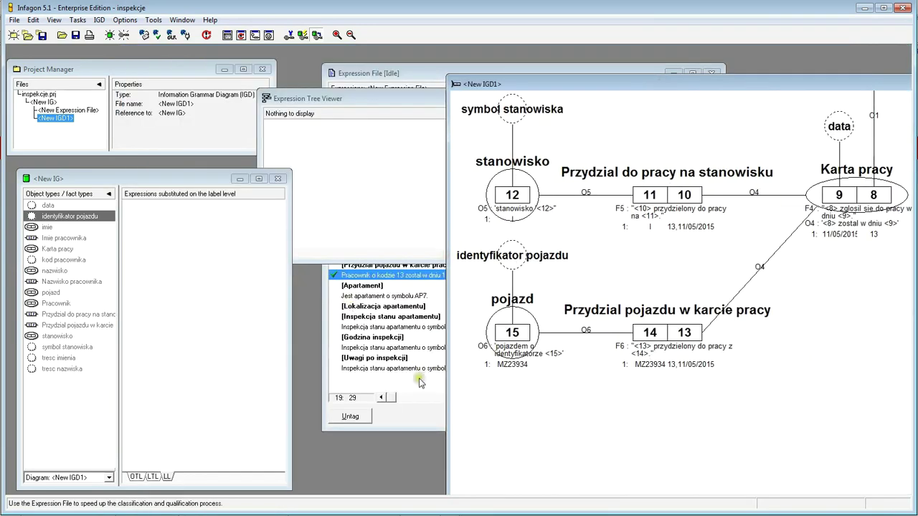
- Send the expression file line 'Jest apartament o symbolu AP7.' to Qualify
left_click(418, 385)
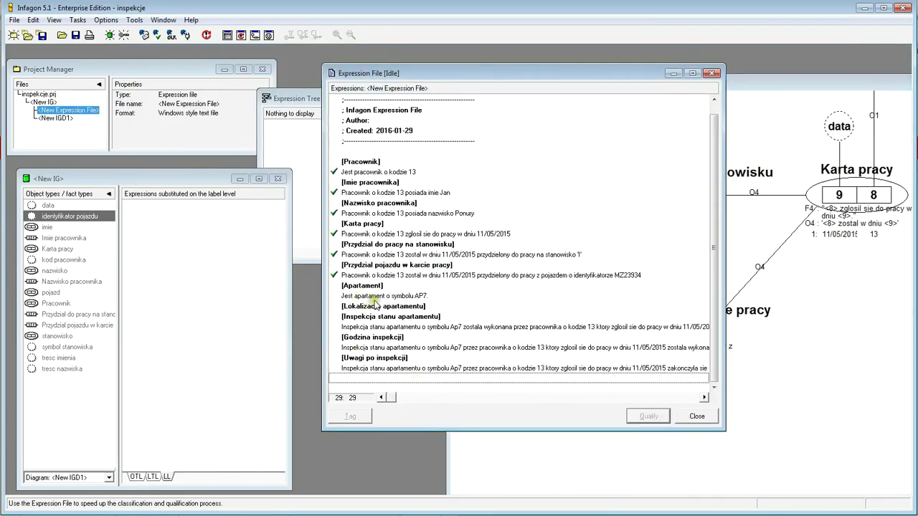
left_click(374, 296)
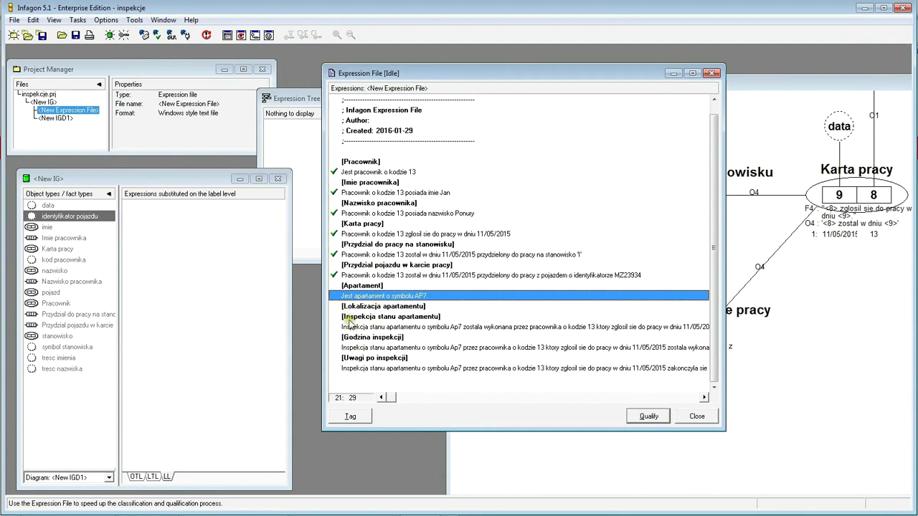
left_click(649, 416)
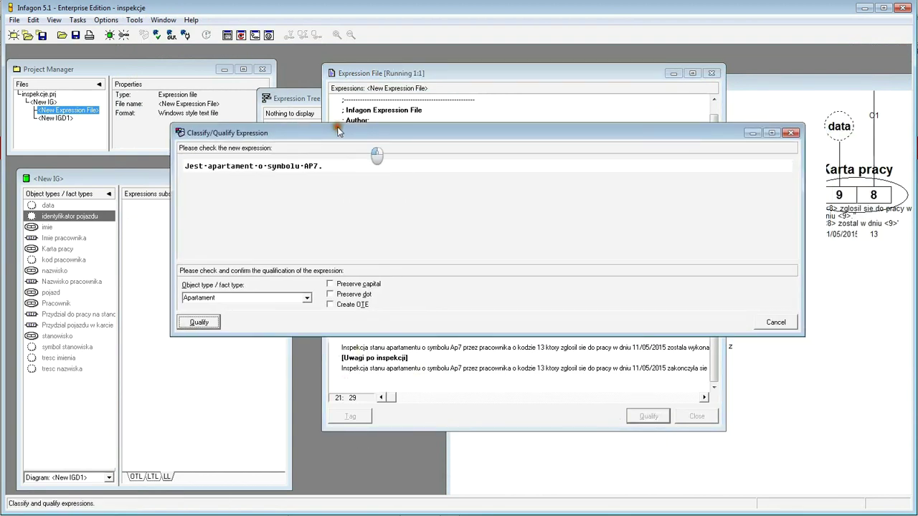
- Accept Apartament as the type, qualify AP7 as new label type symbol apartamentu, and confirm
left_click(183, 315)
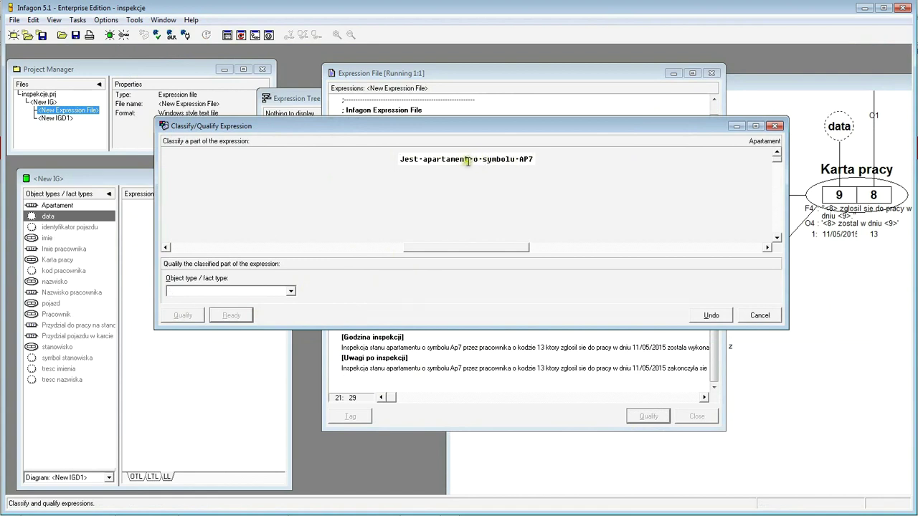
left_click_drag(519, 156, 543, 156)
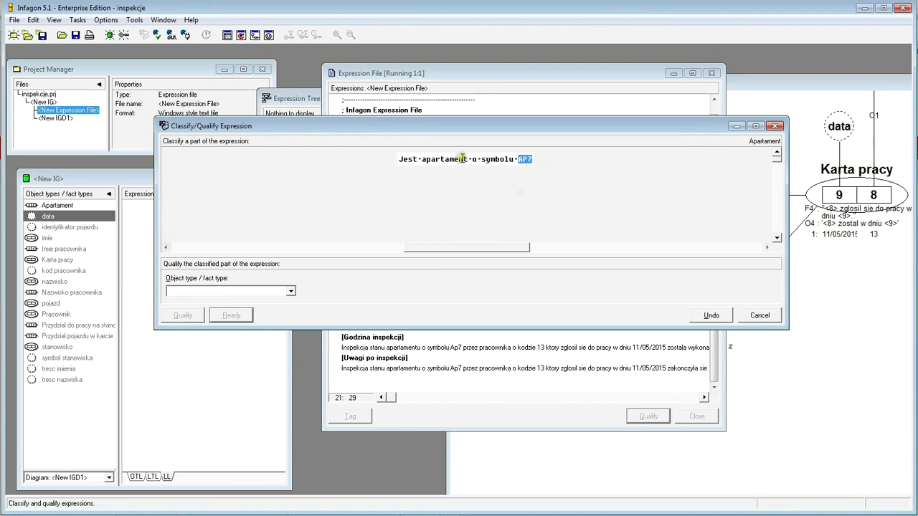
left_click_drag(420, 159, 549, 170)
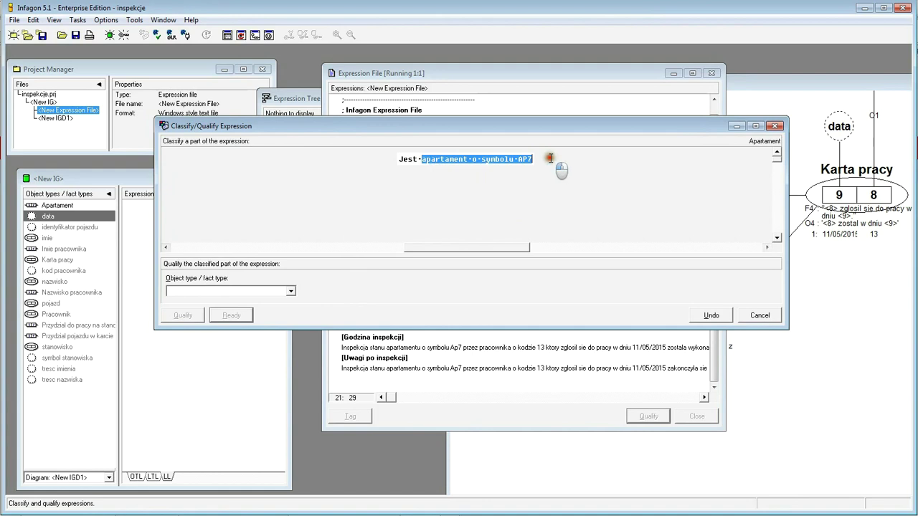
left_click(502, 167)
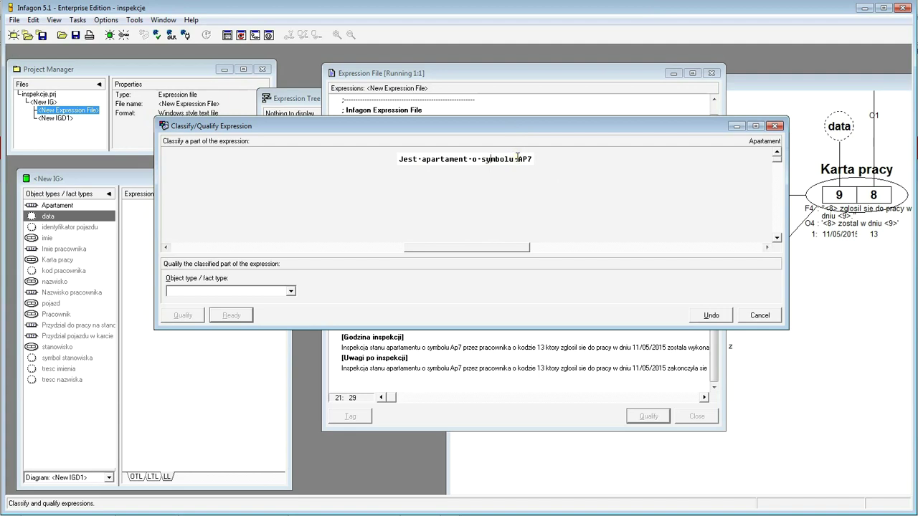
left_click_drag(517, 158, 538, 159)
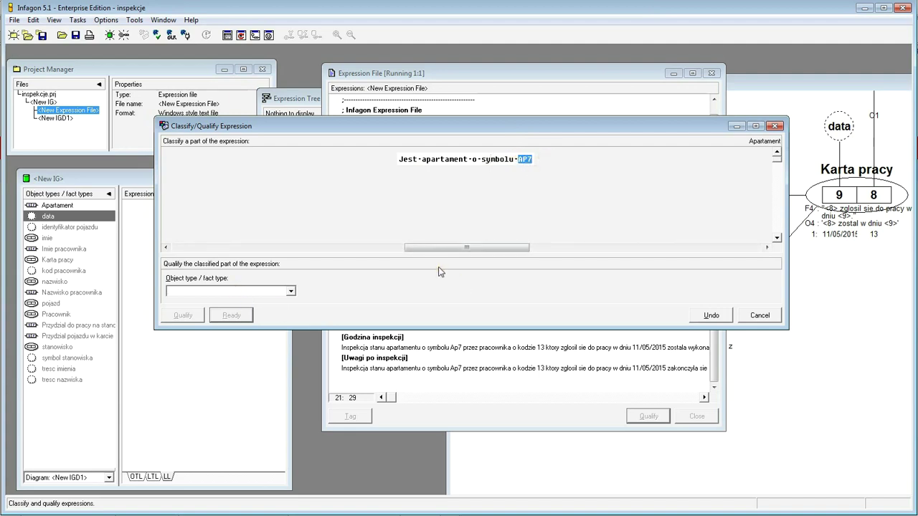
type("symbol apartamentu")
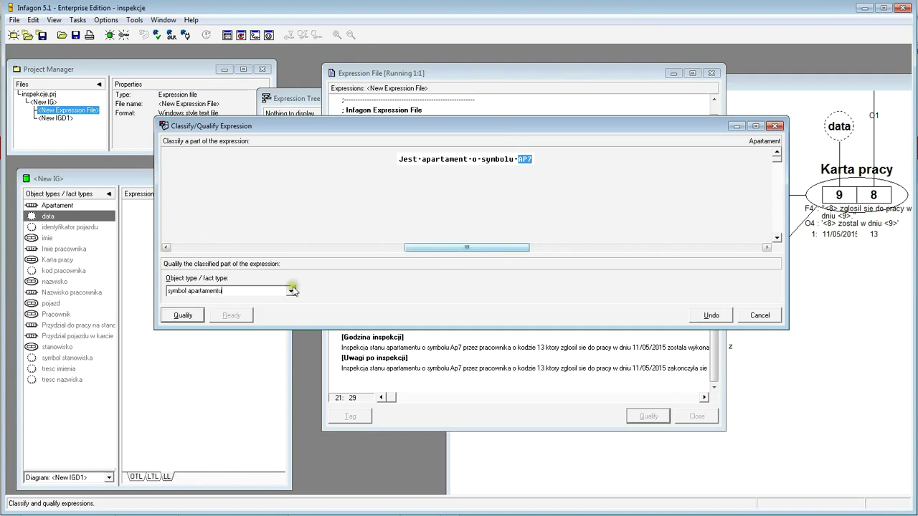
left_click(185, 316)
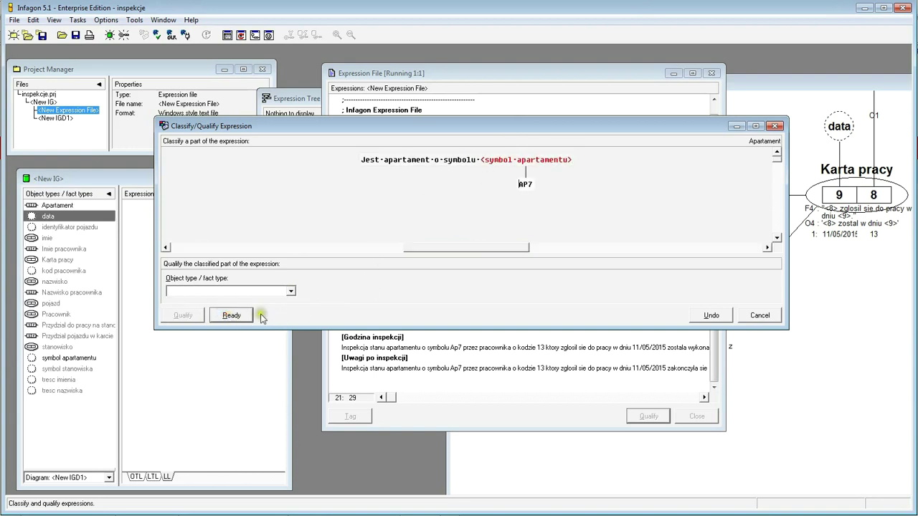
left_click(232, 317)
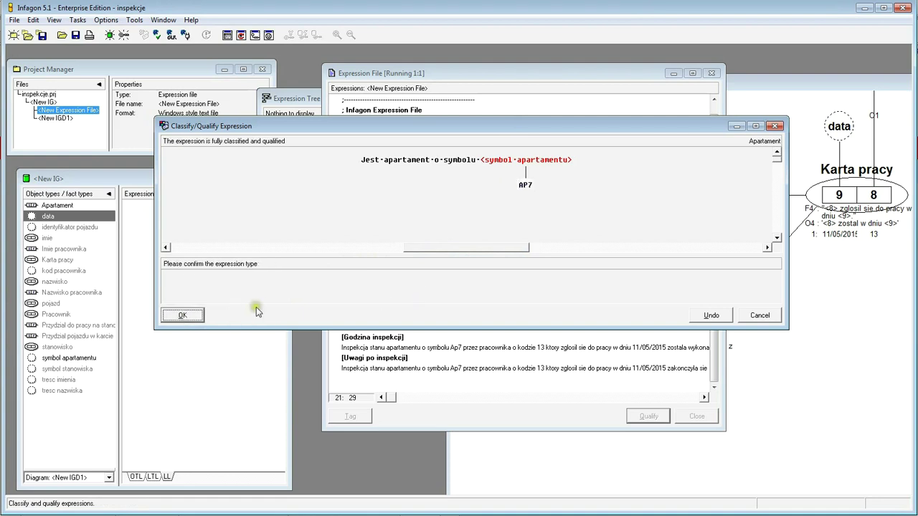
left_click(182, 317)
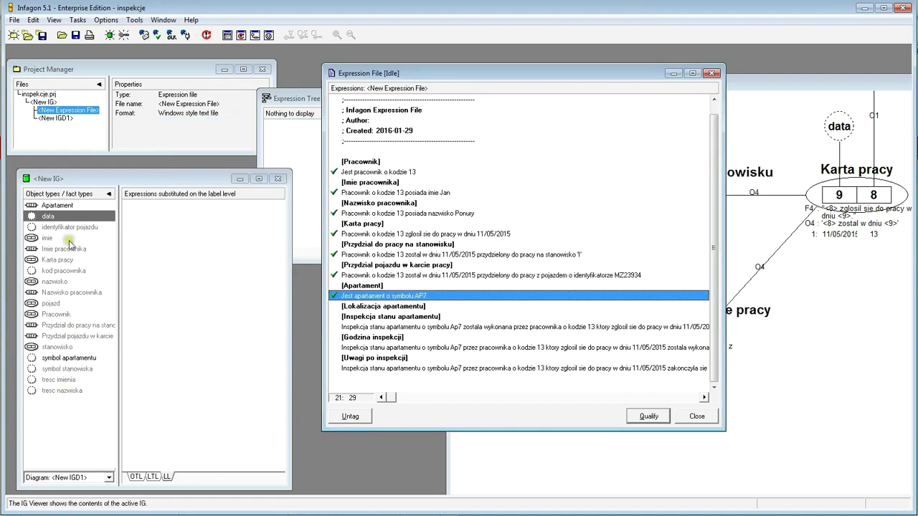
- Inspect the F7 expression tree of the Apartament type
left_click(66, 205)
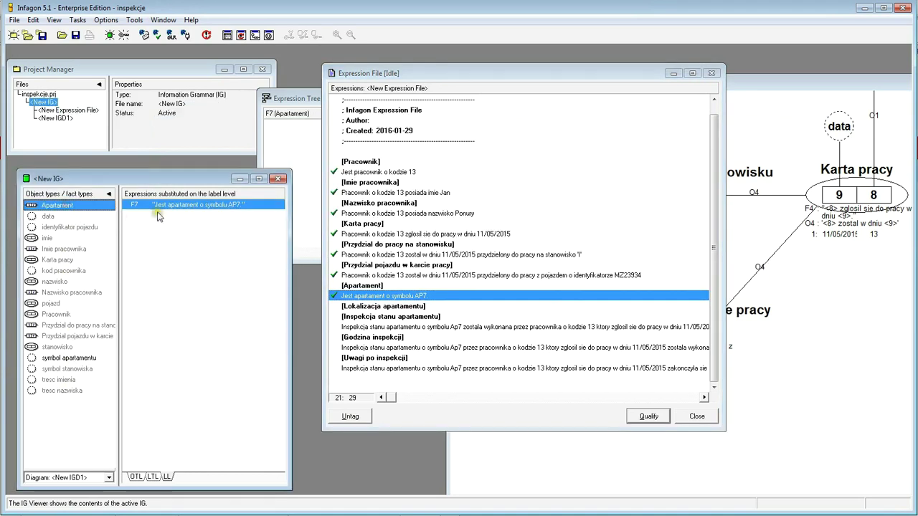
double_click(158, 206)
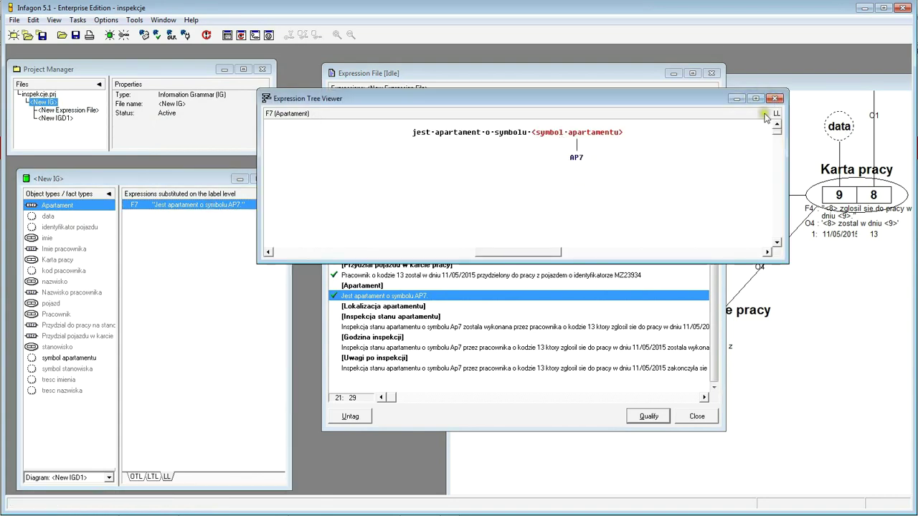
left_click(775, 98)
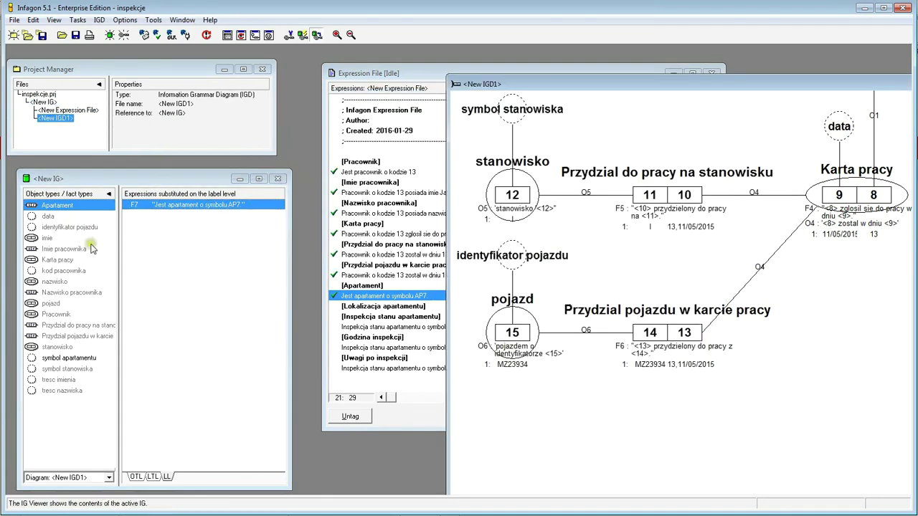
- Place Apartament as box 16 with symbol apartamentu above it, positioned below pojazd
left_click_drag(32, 206, 529, 450)
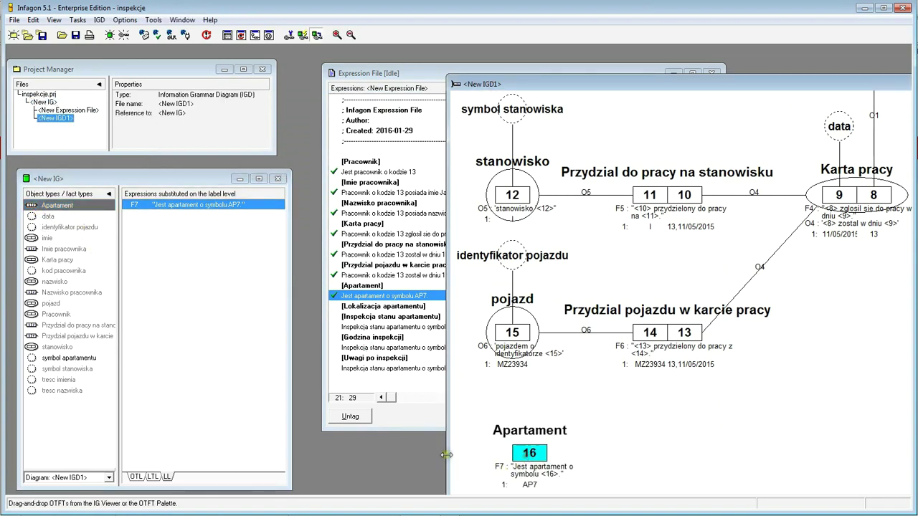
left_click(75, 360)
left_click_drag(74, 360, 496, 406)
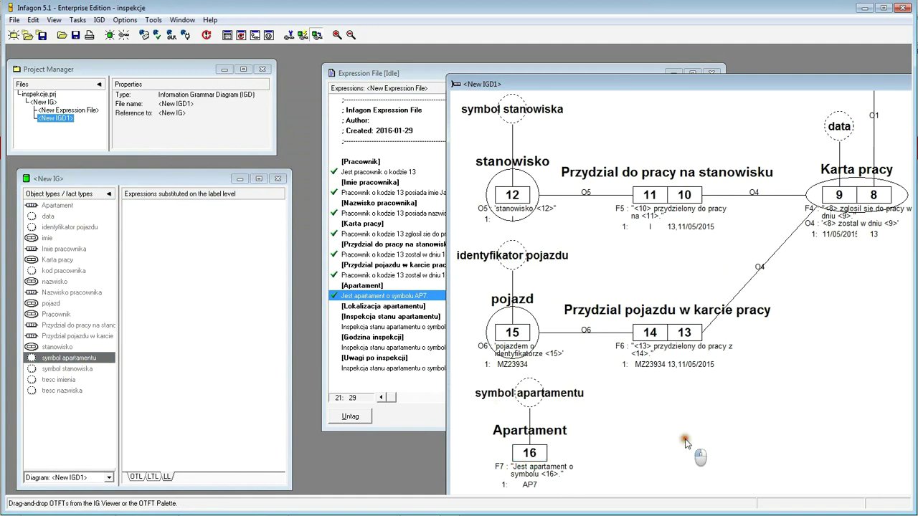
left_click_drag(727, 84, 666, 60)
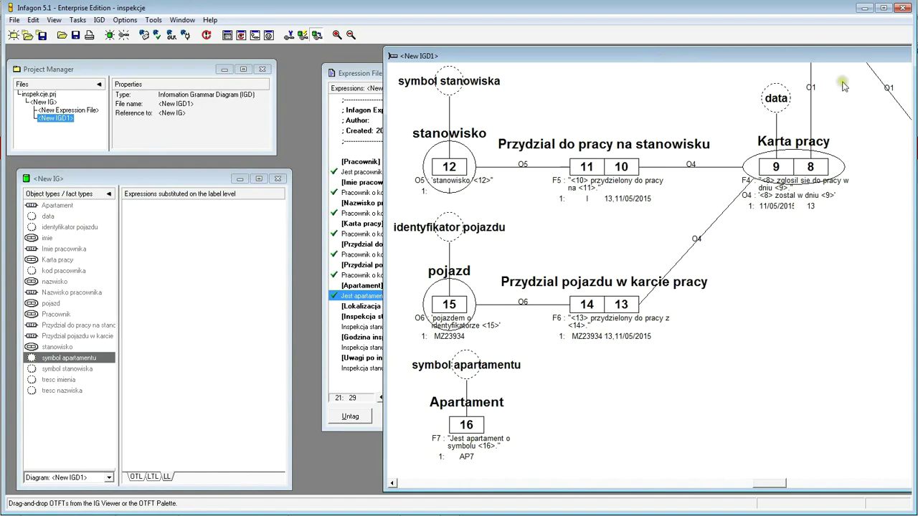
left_click_drag(811, 55, 582, 54)
left_click_drag(669, 59, 878, 67)
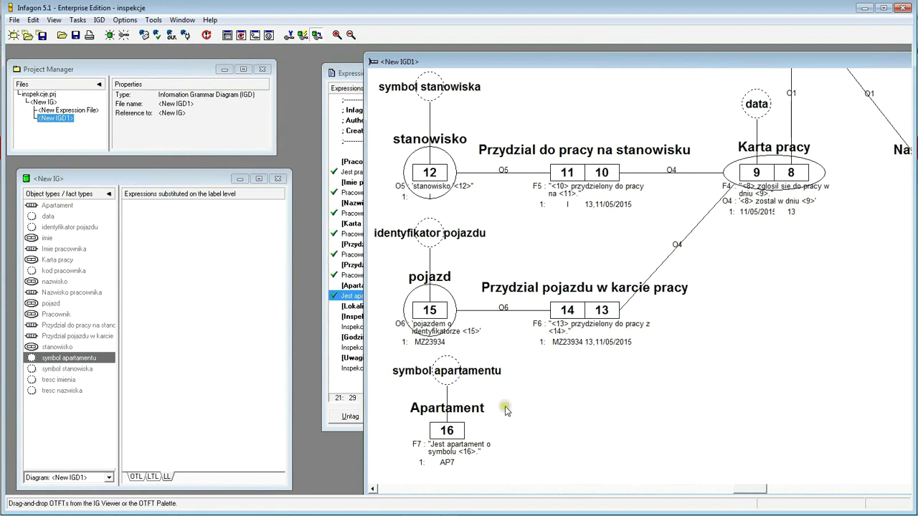
mouse_move(447, 430)
left_mouse_down()
mouse_move(447, 466)
mouse_move(446, 414)
left_mouse_up()
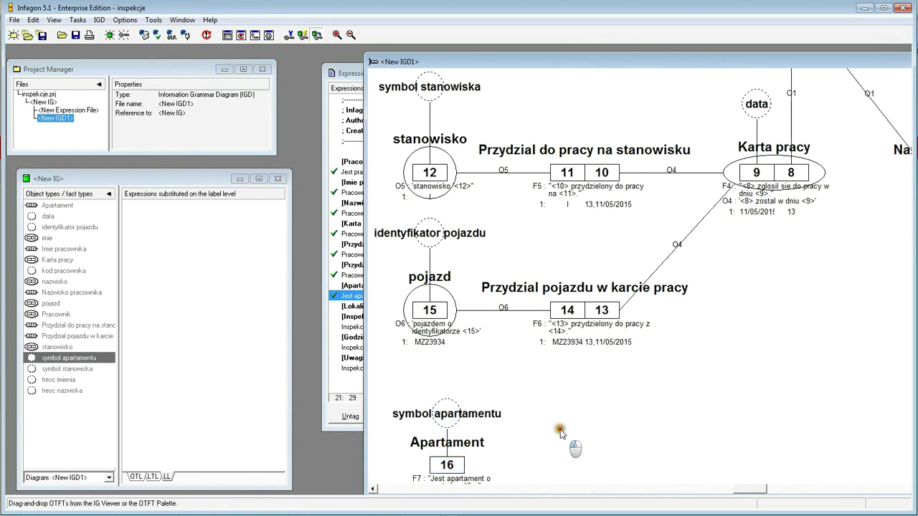
left_click(348, 72)
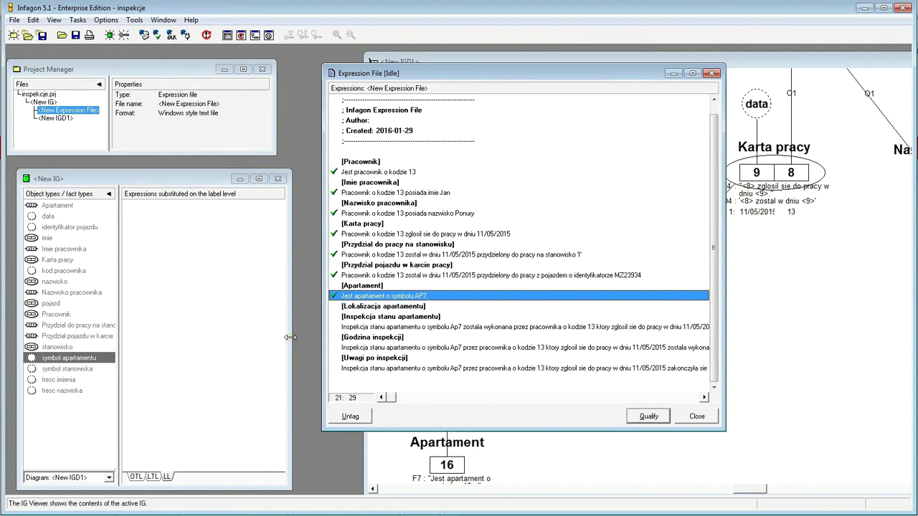
- Close the expression file, saving it as inspekcje.exp
left_click(446, 308)
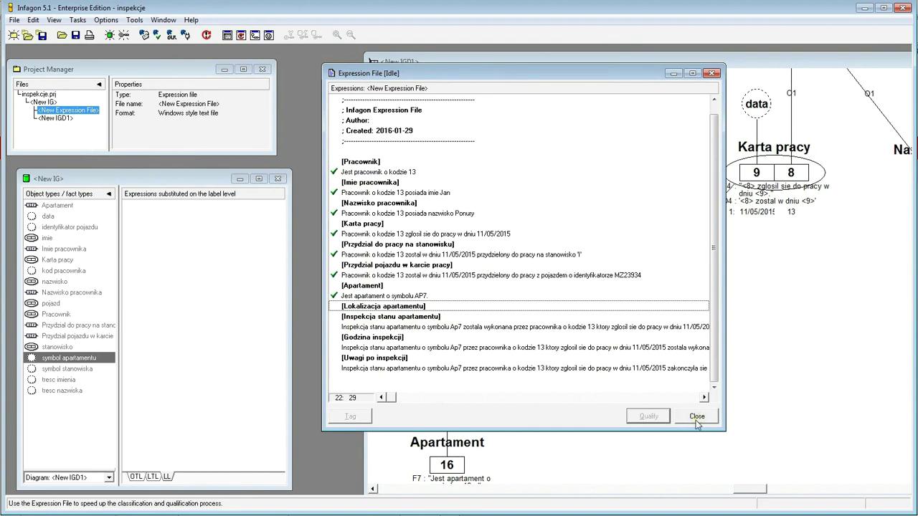
left_click(697, 418)
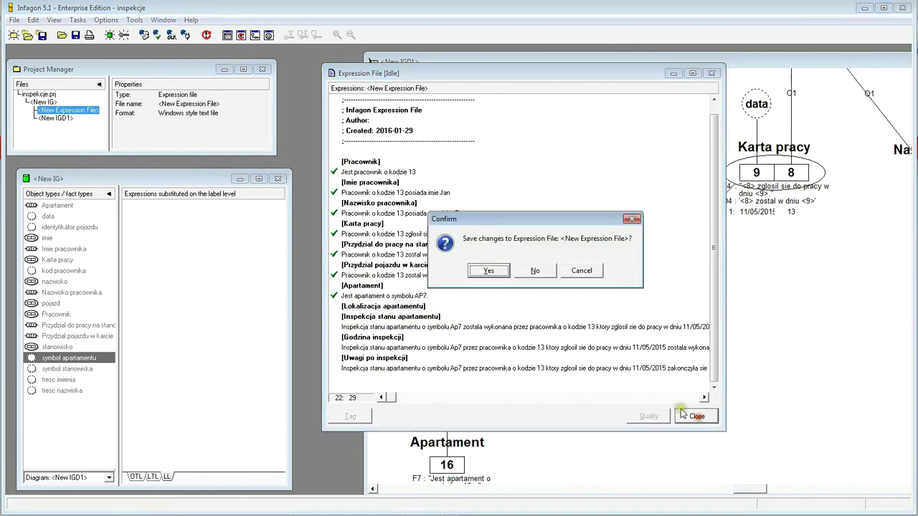
left_click(491, 272)
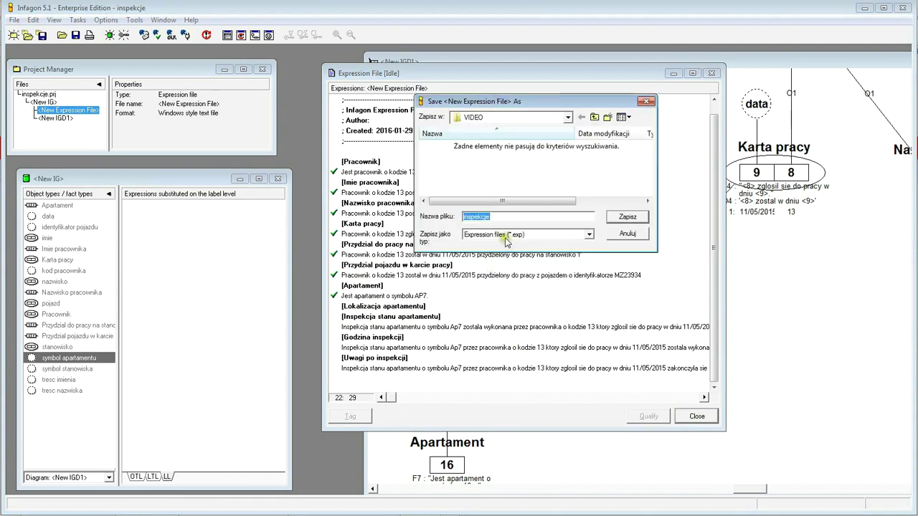
left_click(628, 217)
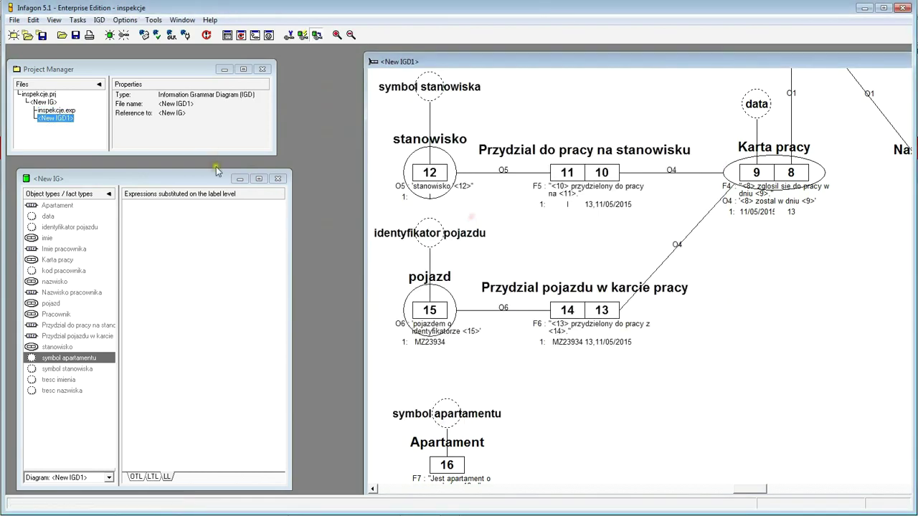
- Open inspekcje.exp in Text Edit, add a blank line under [Inspekcja stanu apartamentu], then switch to Total Commander
left_click(47, 103)
right_click(47, 105)
left_click(46, 109)
right_click(45, 112)
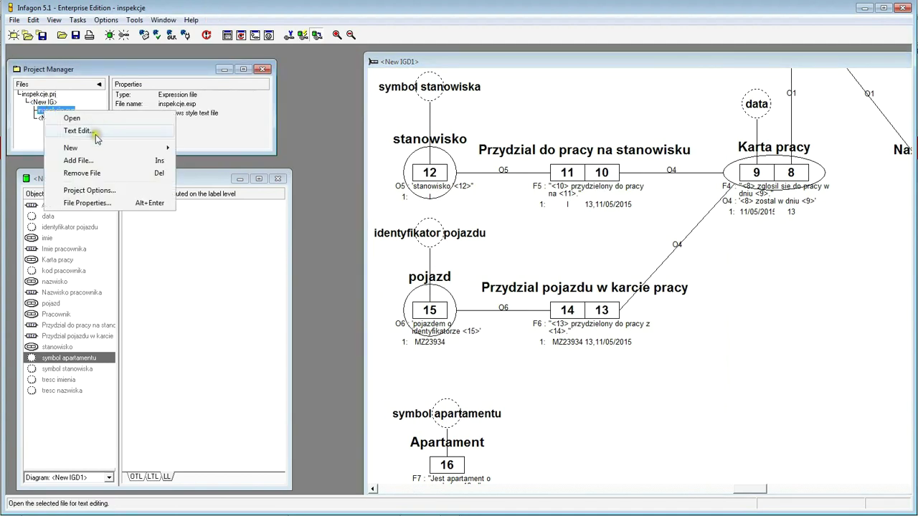
left_click(97, 131)
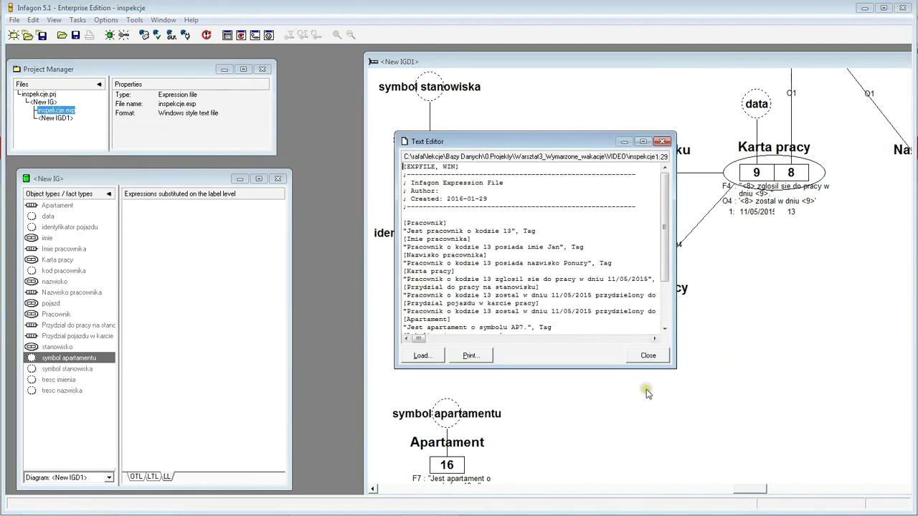
left_click_drag(675, 367, 806, 414)
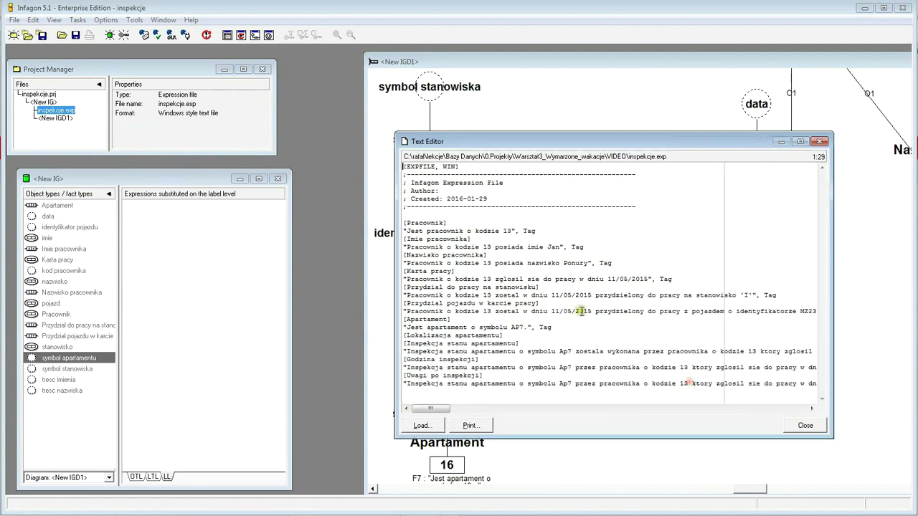
left_click(524, 345)
key("Return")
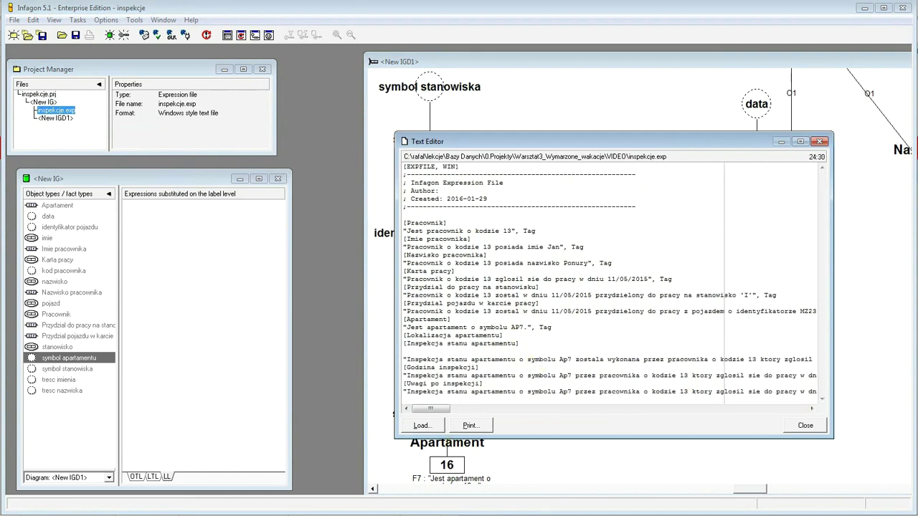
key("alt+Tab")
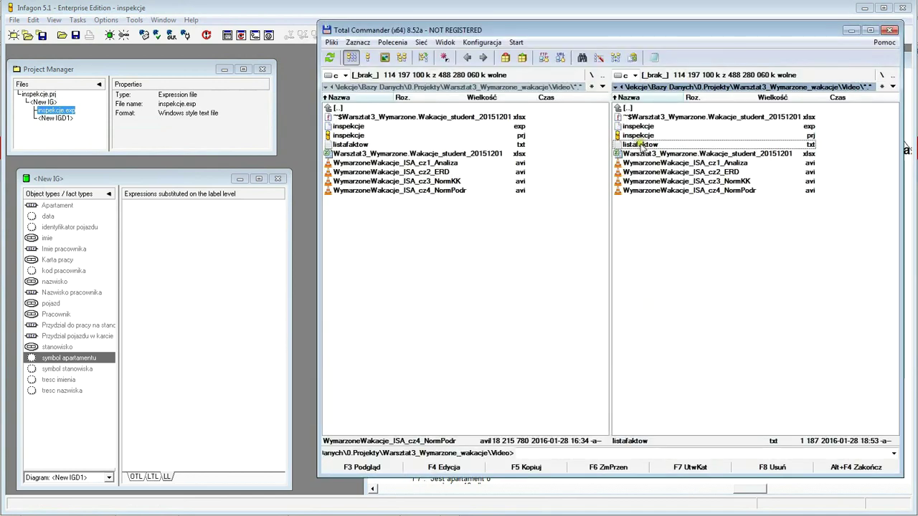
- View listafaktow.txt in Lister and move the empty line in inspekcje.exp under [Lokalizacja apartamentu]
key("F3")
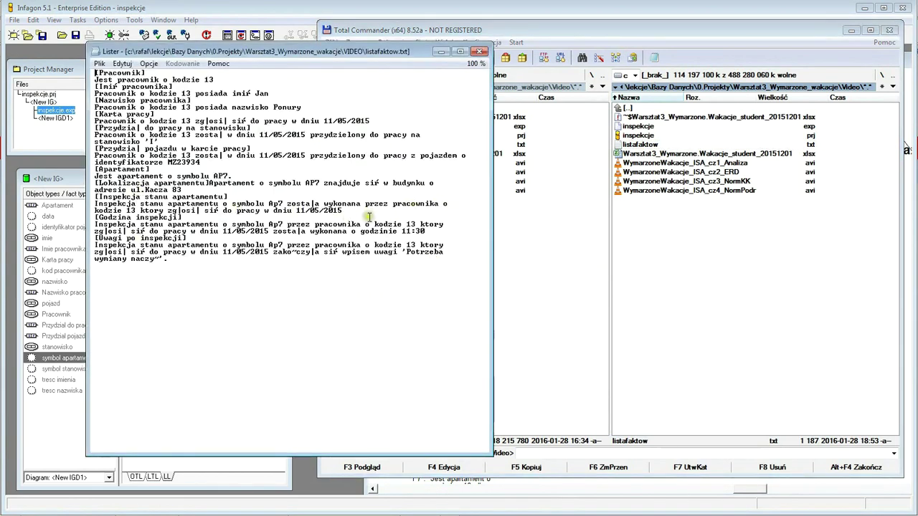
left_click_drag(351, 212, 83, 207)
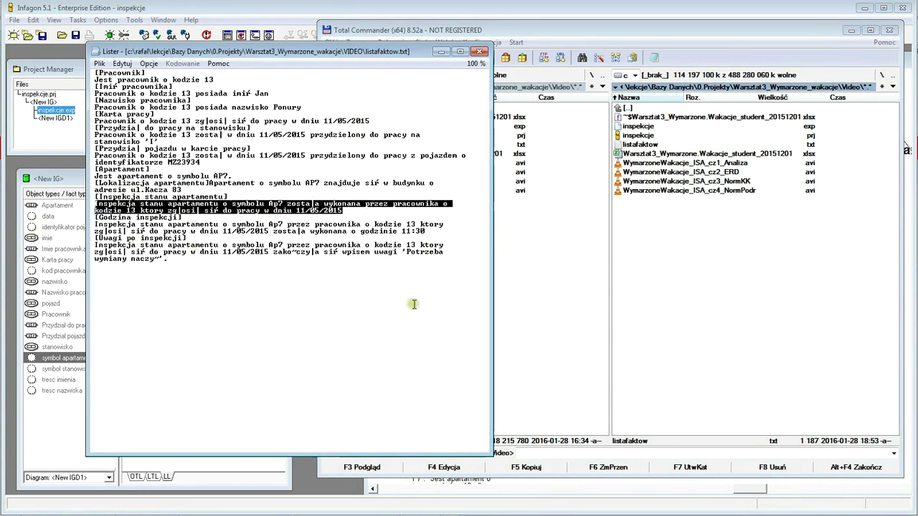
left_click(342, 494)
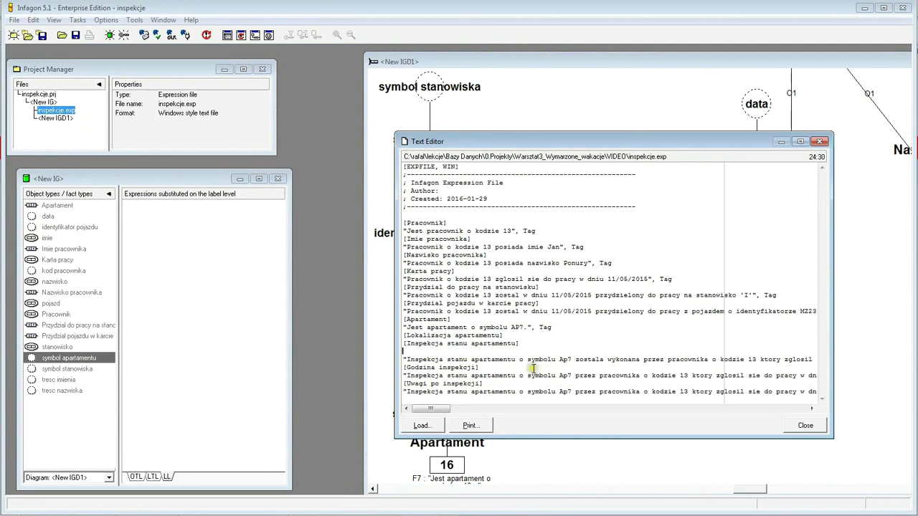
key("BackSpace")
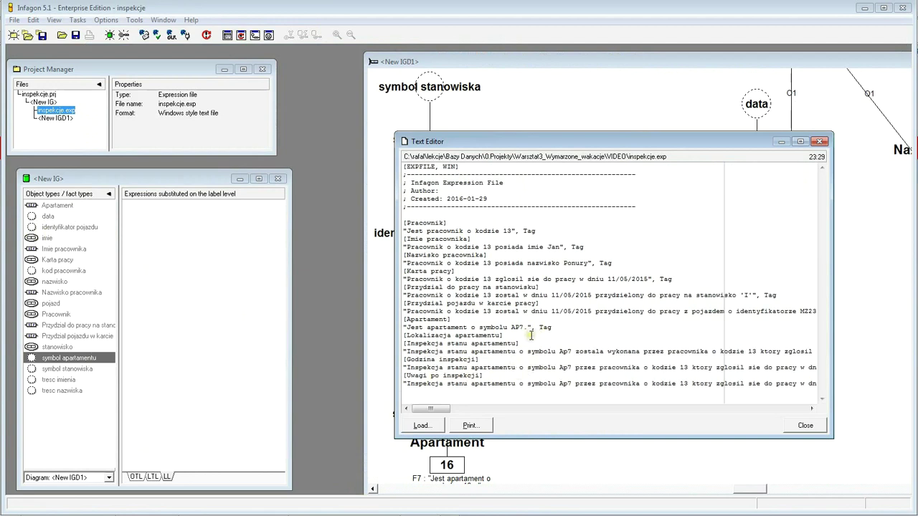
left_click(518, 335)
key("Return")
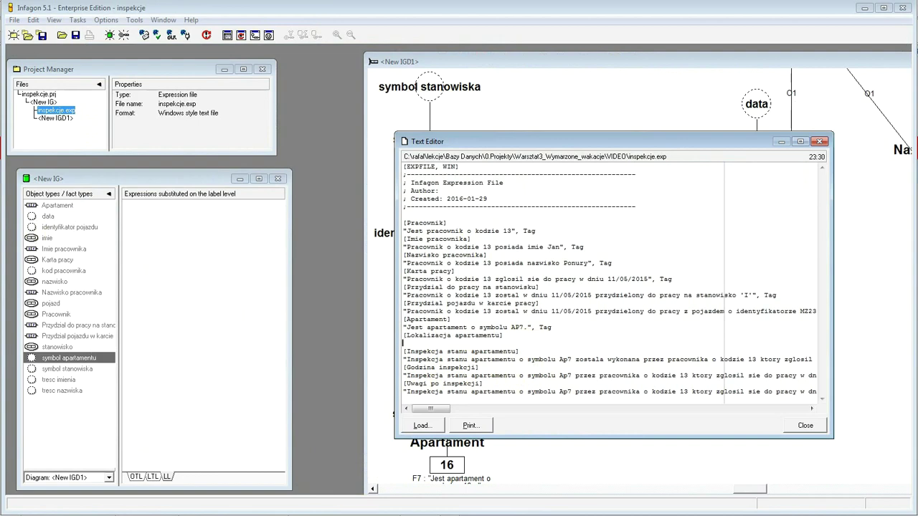
- Select and copy the apartment location sentence from listafaktow.txt
left_click(298, 503)
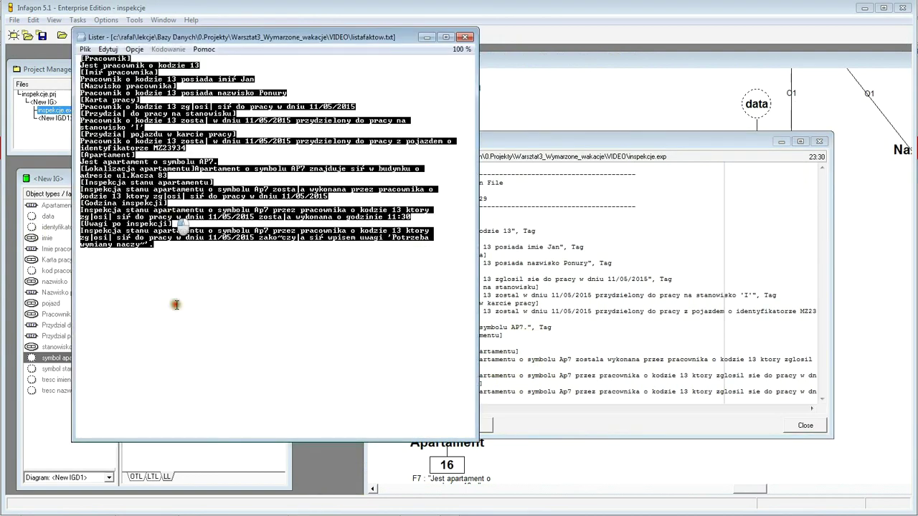
left_click(171, 214)
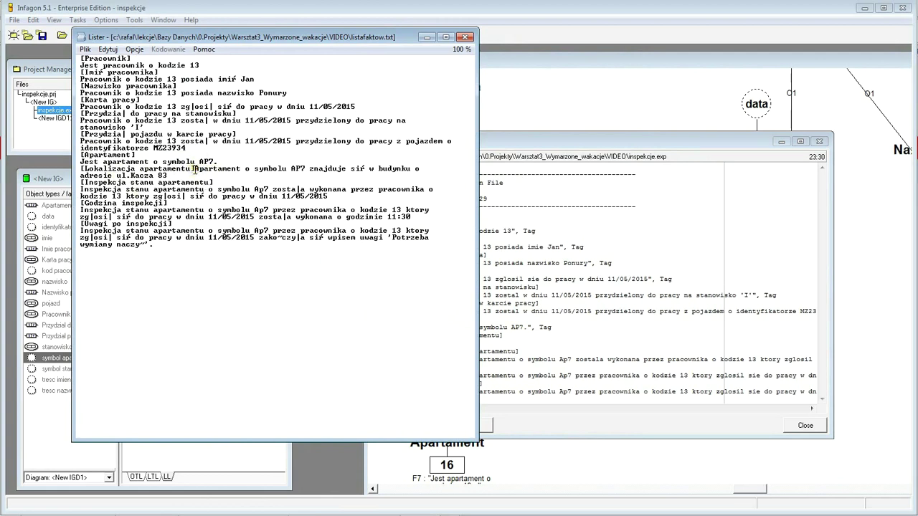
left_click_drag(193, 168, 208, 176)
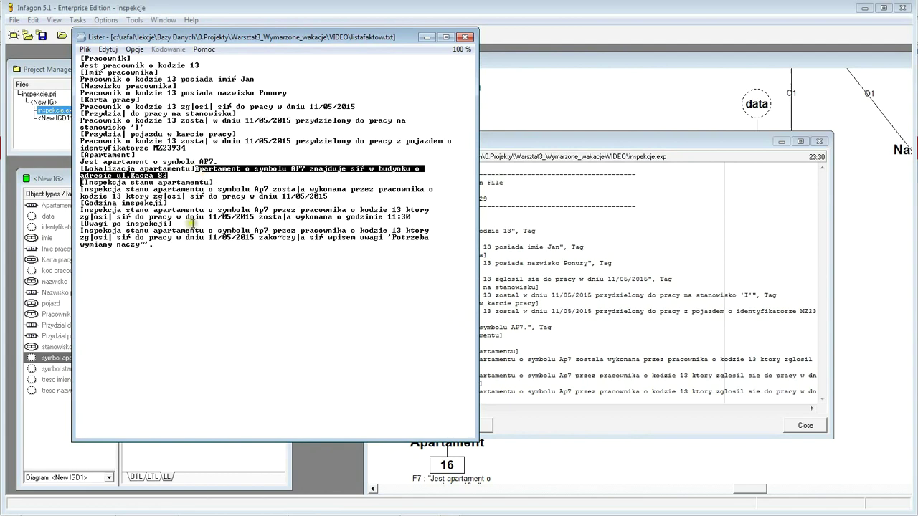
left_click(601, 342)
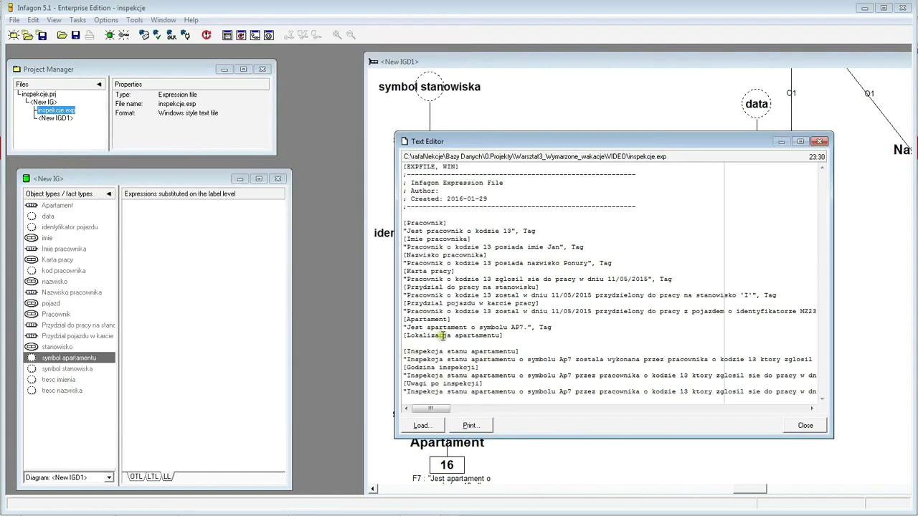
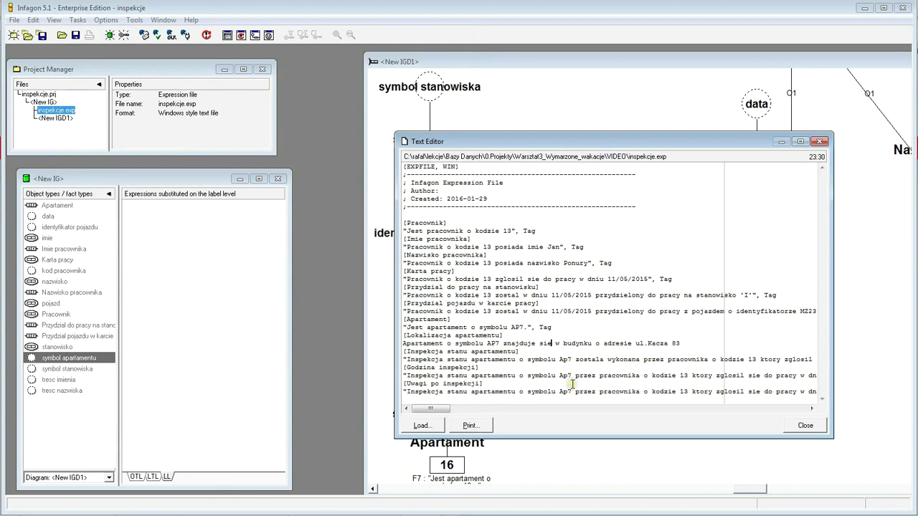
- Paste the AP7 address sentence under [Lokalizacja apartamentu], wrap it in quotes, and save inspekcje.exp
left_click(684, 345)
type("\"")
left_click(403, 344)
type("\"")
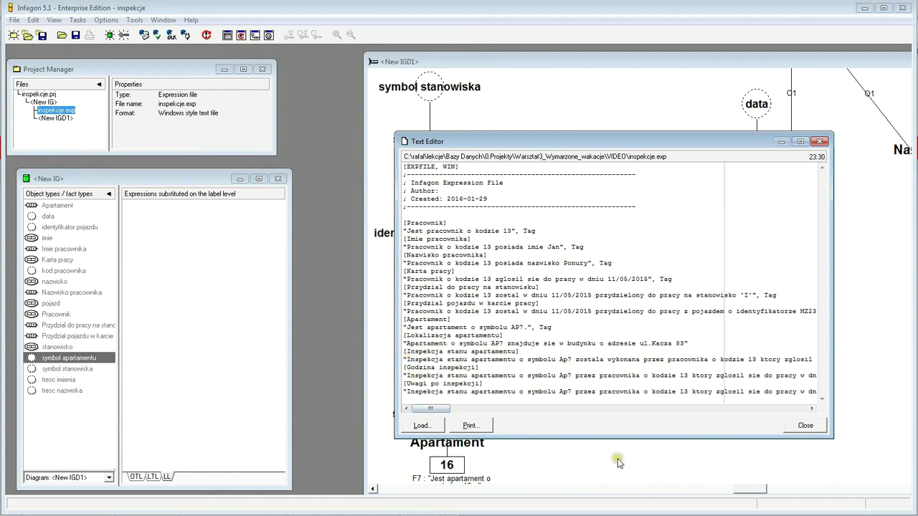
left_click(805, 426)
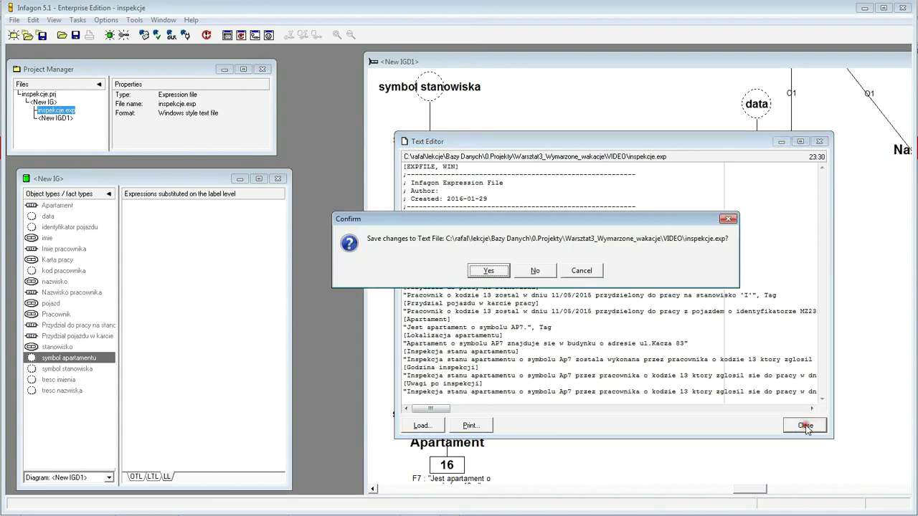
left_click(489, 271)
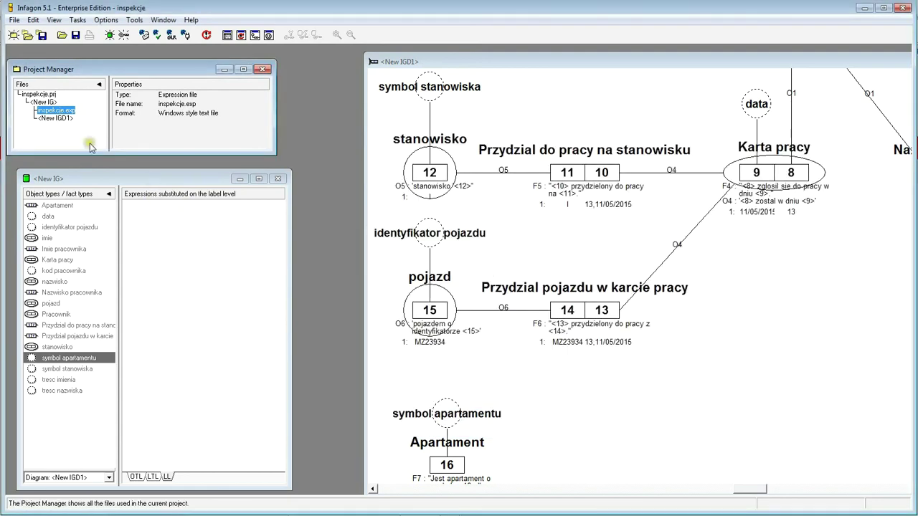
- Open inspekcje.exp, pick the AP7 address expression and qualify it as Lokalizacja apartamentu
right_click(60, 112)
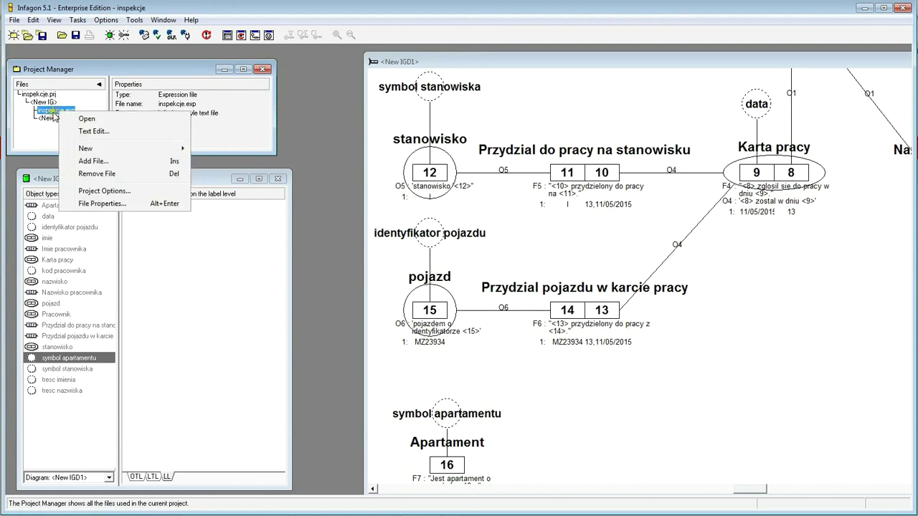
left_click(68, 119)
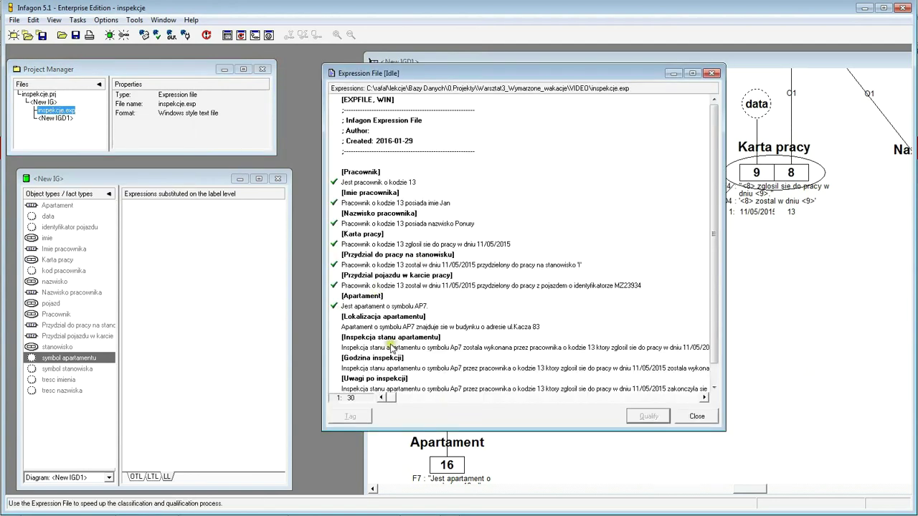
left_click(370, 327)
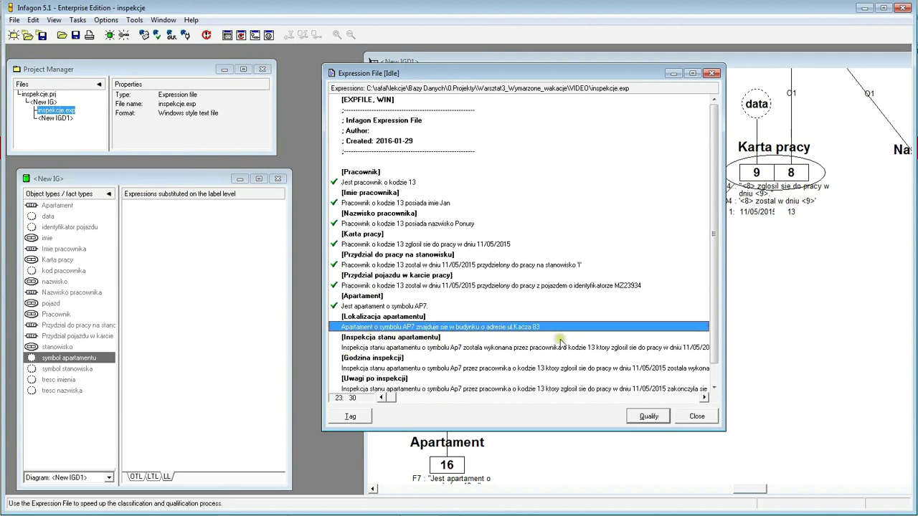
left_click(651, 419)
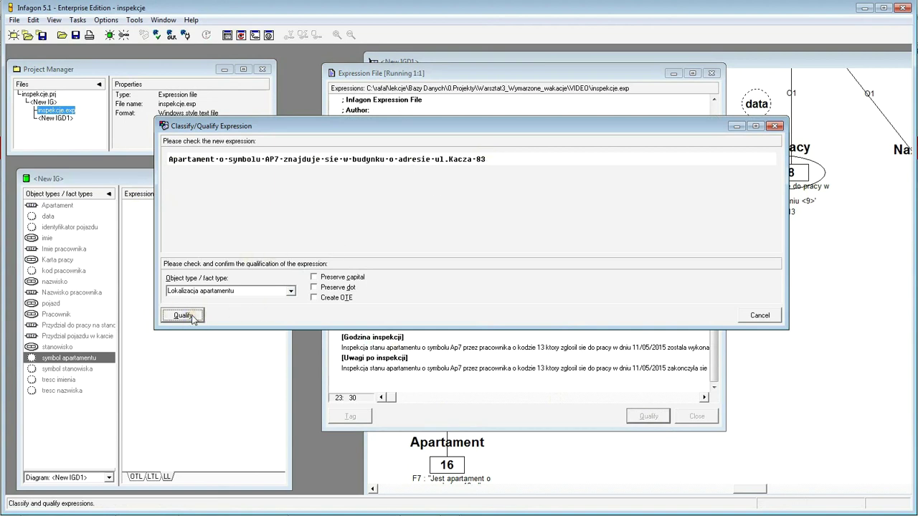
left_click(184, 316)
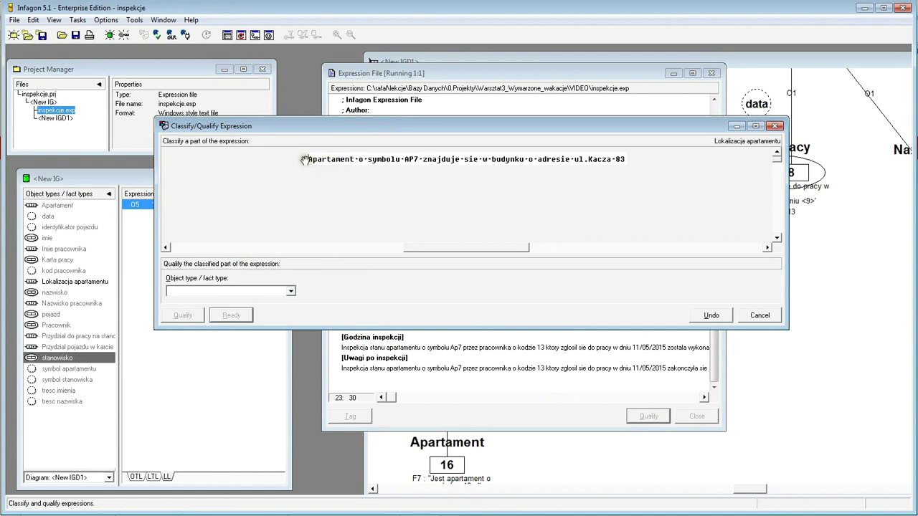
left_click_drag(307, 159, 423, 166)
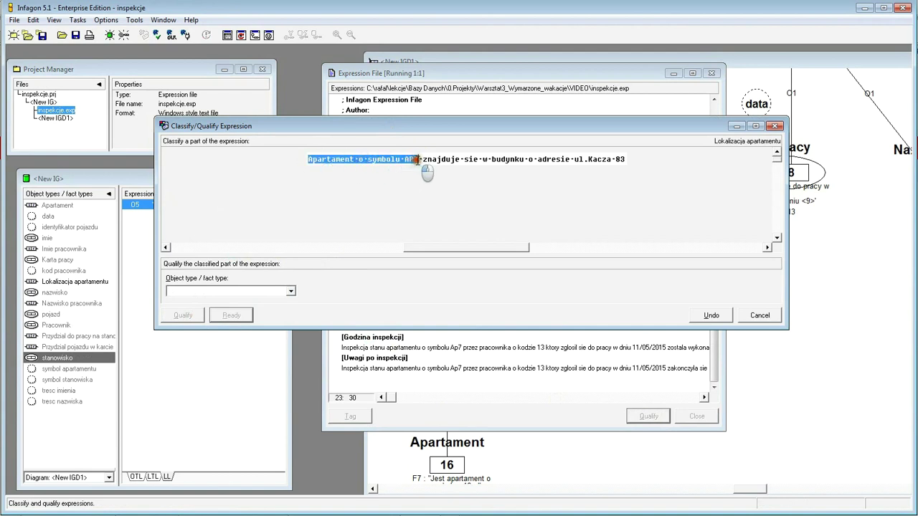
left_click(291, 290)
left_click(195, 302)
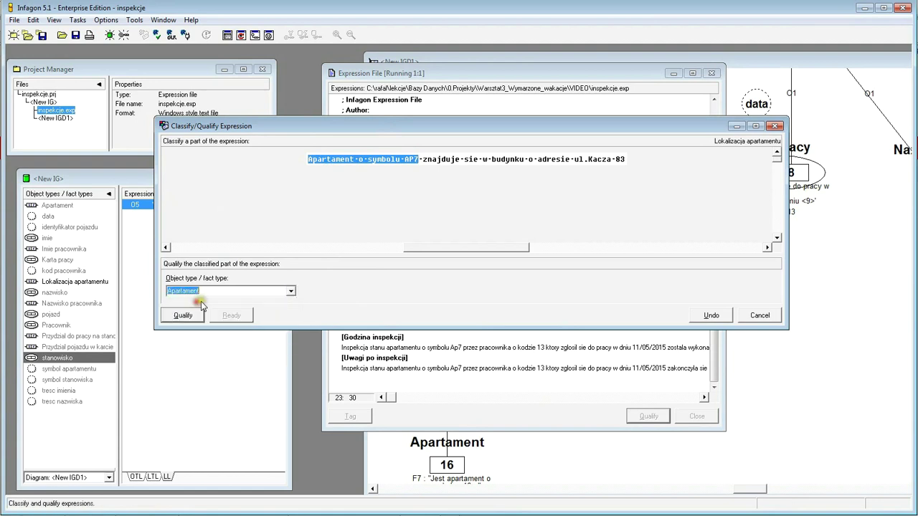
left_click(184, 316)
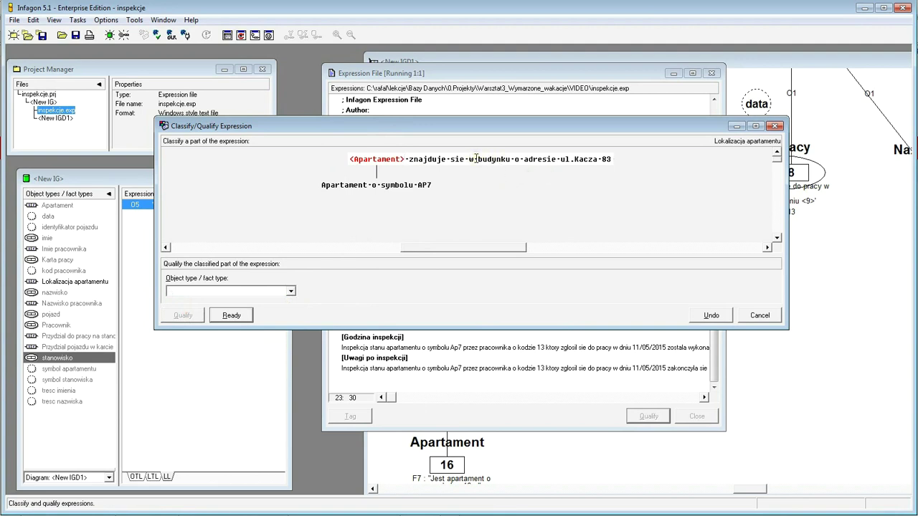
left_click_drag(476, 158, 616, 163)
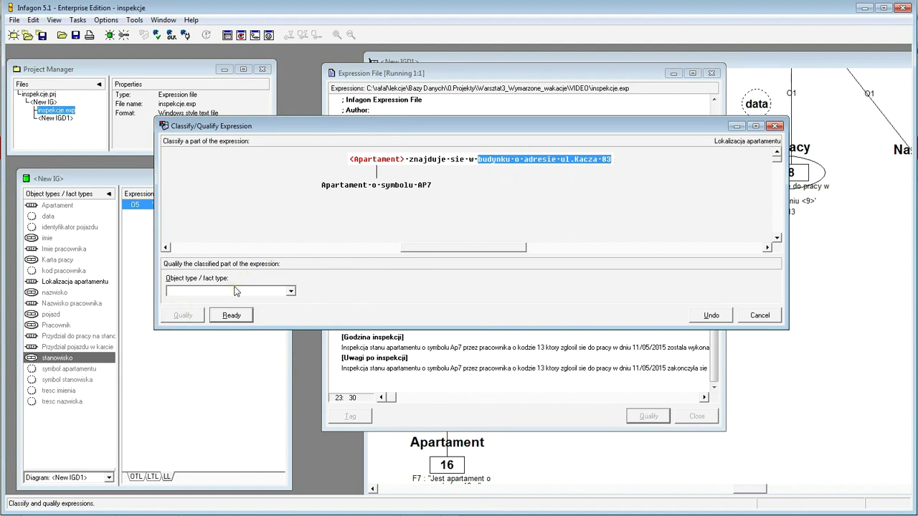
type("bu")
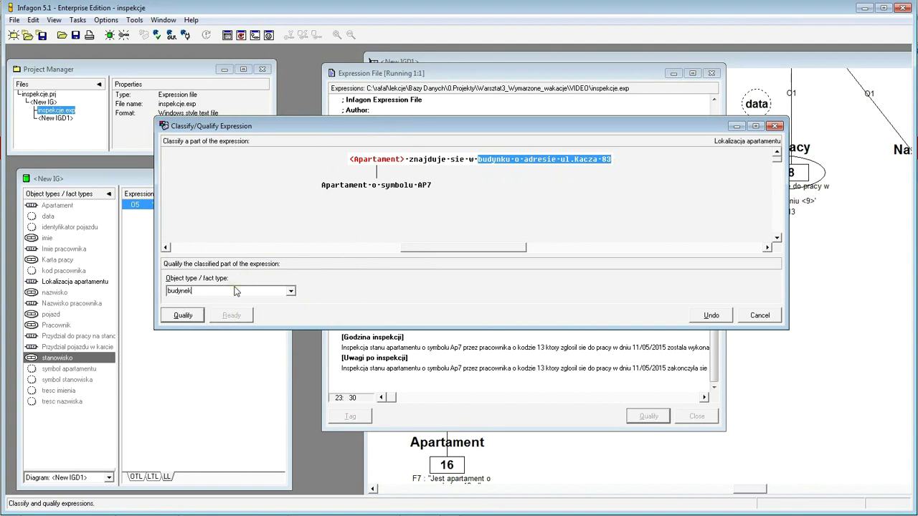
type("dynek")
left_click(183, 316)
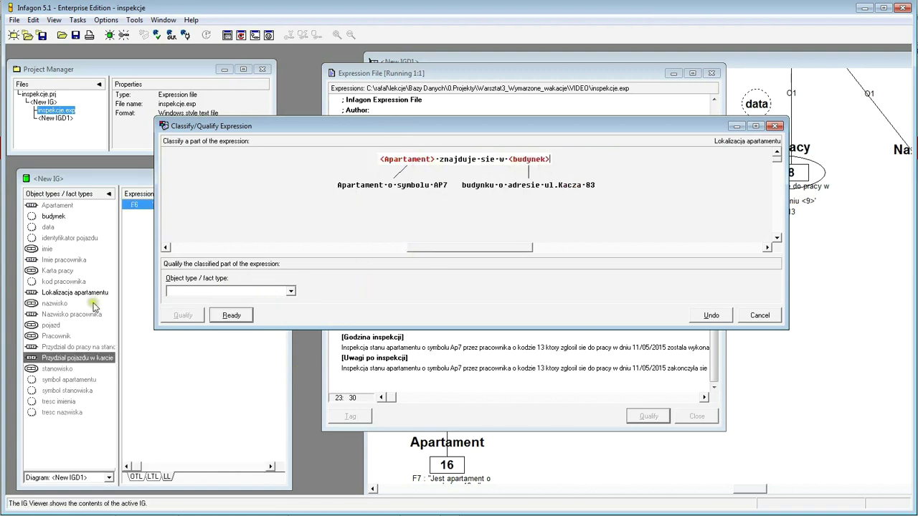
left_click(244, 317)
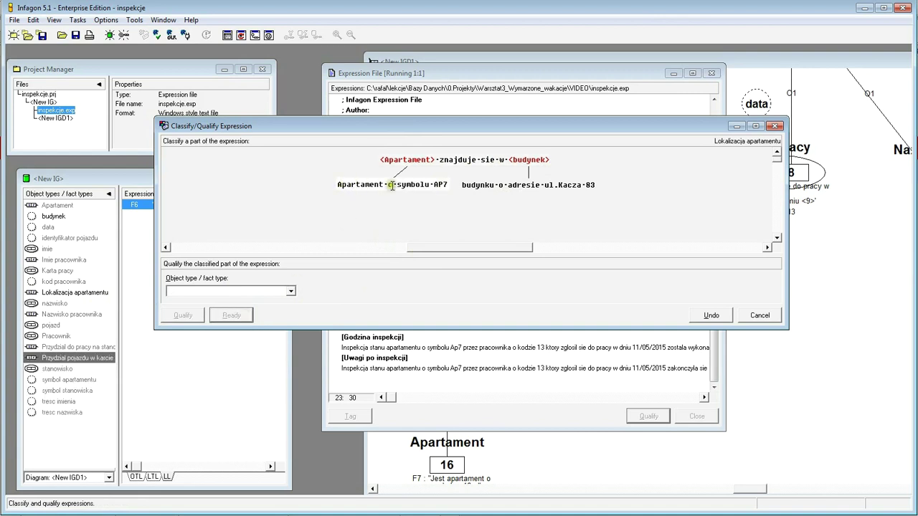
- Classify AP7 as symbol apartamentu
left_click_drag(434, 184, 451, 187)
left_click(292, 294)
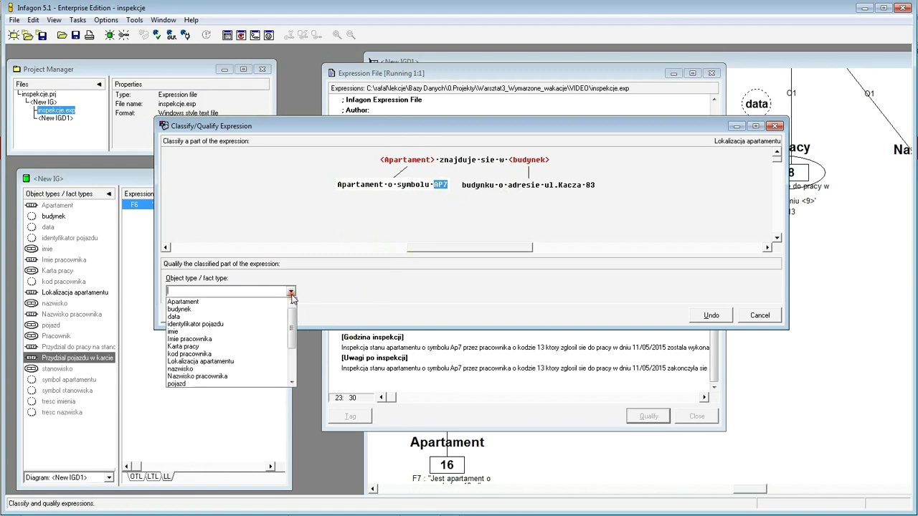
scroll(261, 364, "down", 3)
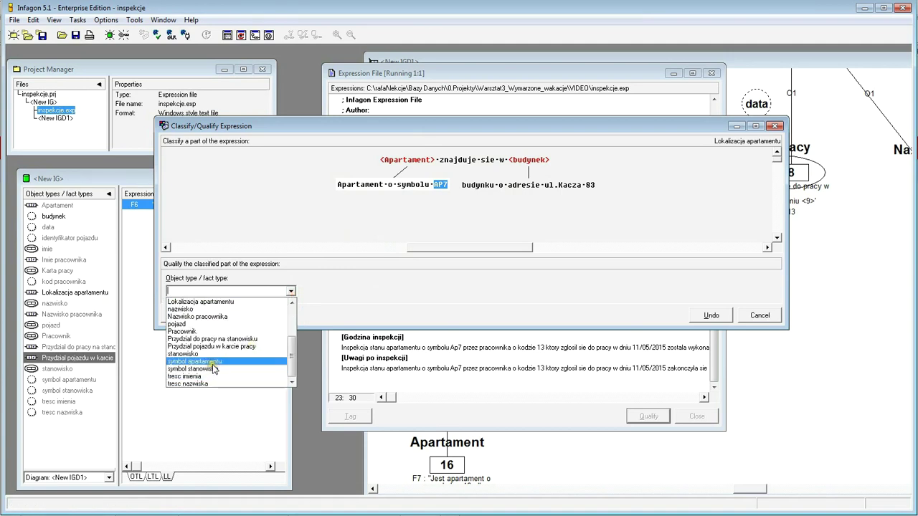
left_click(211, 361)
left_click(184, 316)
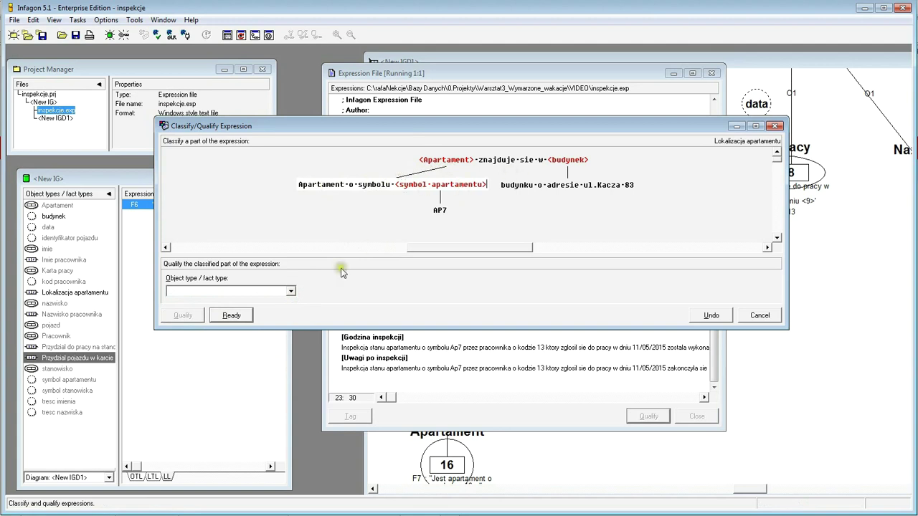
left_click(236, 320)
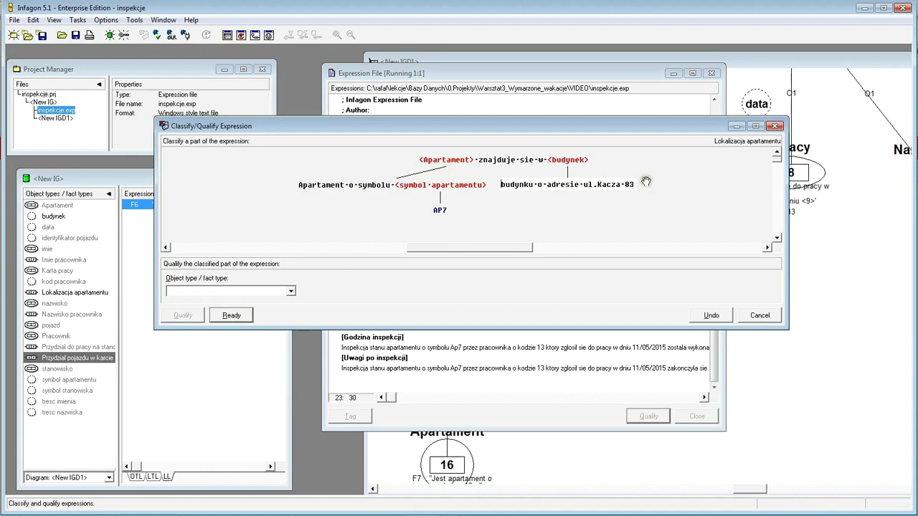
- Classify ul.Kacza as new type nazwa ulicy and 83 as new type numer posesji
left_click_drag(620, 185, 581, 186)
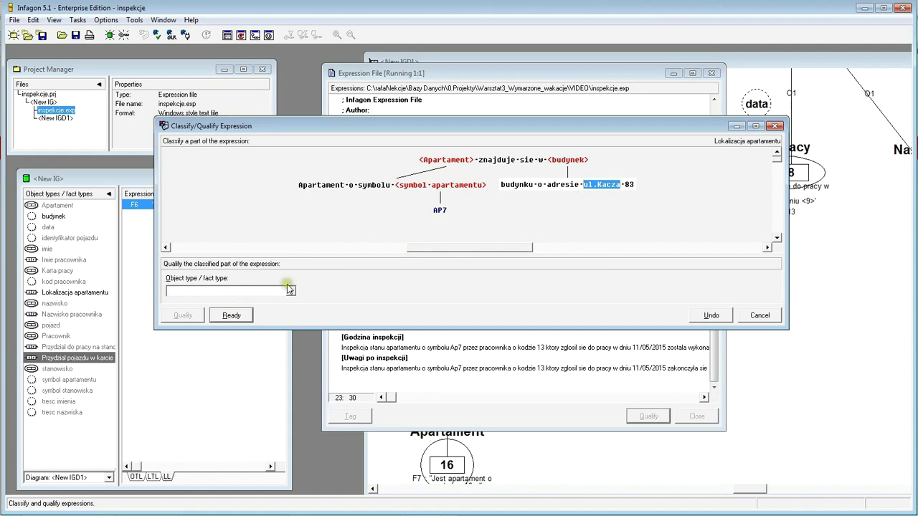
type("naz")
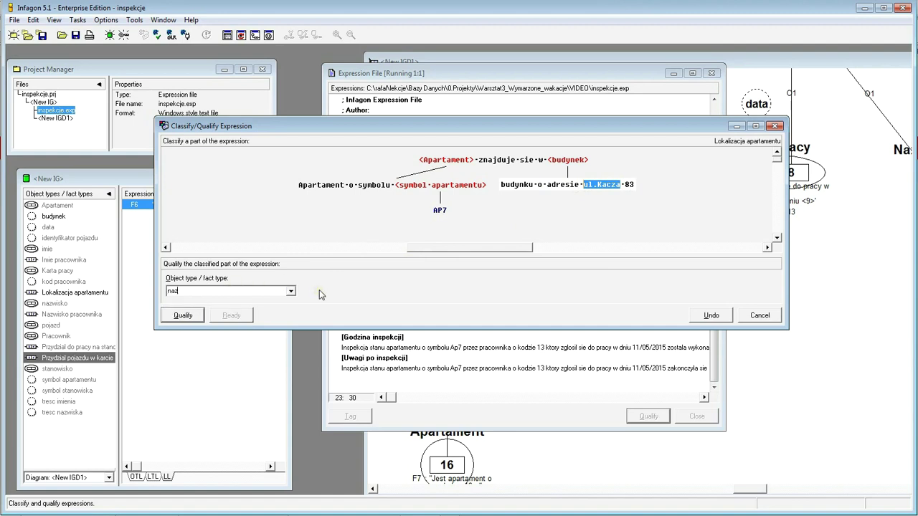
type("wa ulicy")
left_click(183, 315)
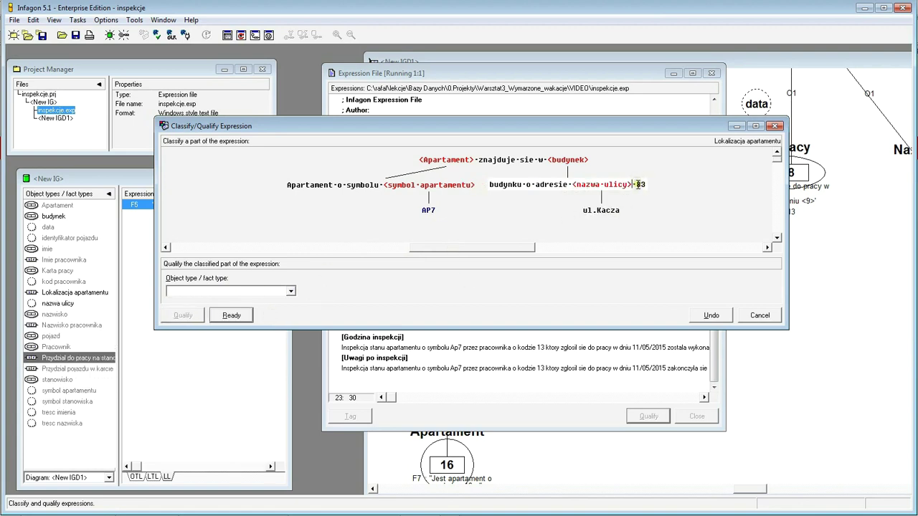
double_click(640, 185)
left_click(290, 291)
type("numer posesji")
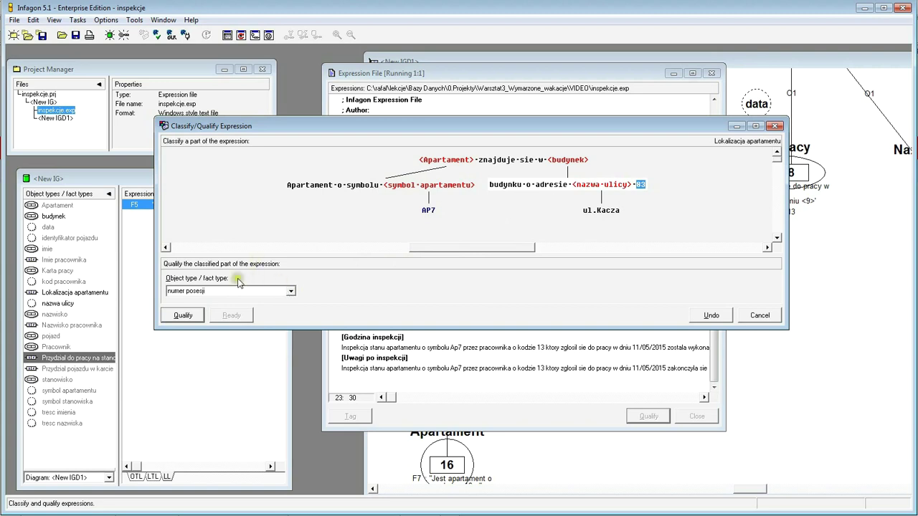
left_click(188, 320)
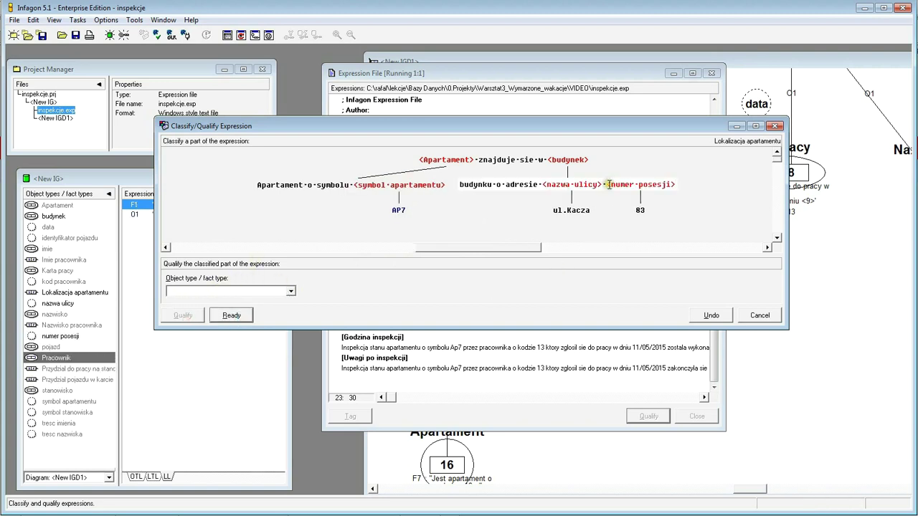
left_click(231, 314)
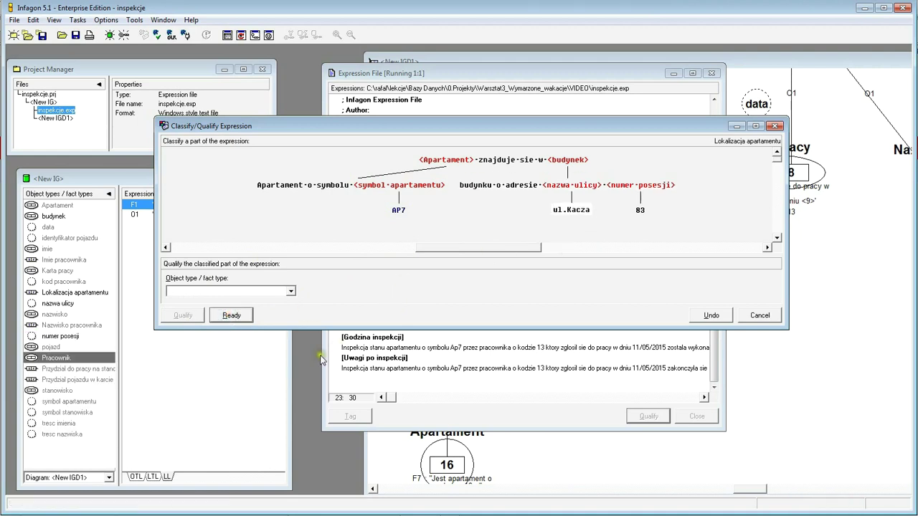
left_click(238, 315)
left_click(237, 316)
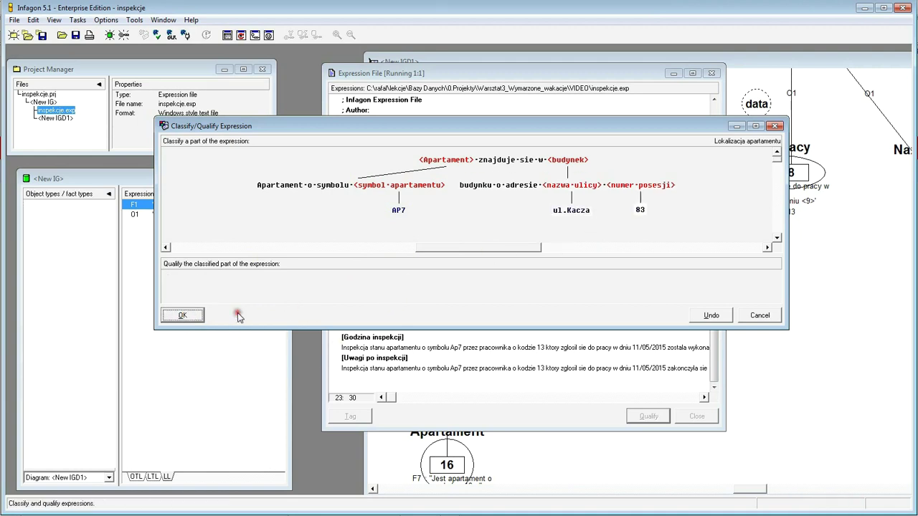
- Confirm the classification, inspect the F8 Lokalizacja apartamentu expression tree, then return to the IGD1 diagram
left_click(181, 313)
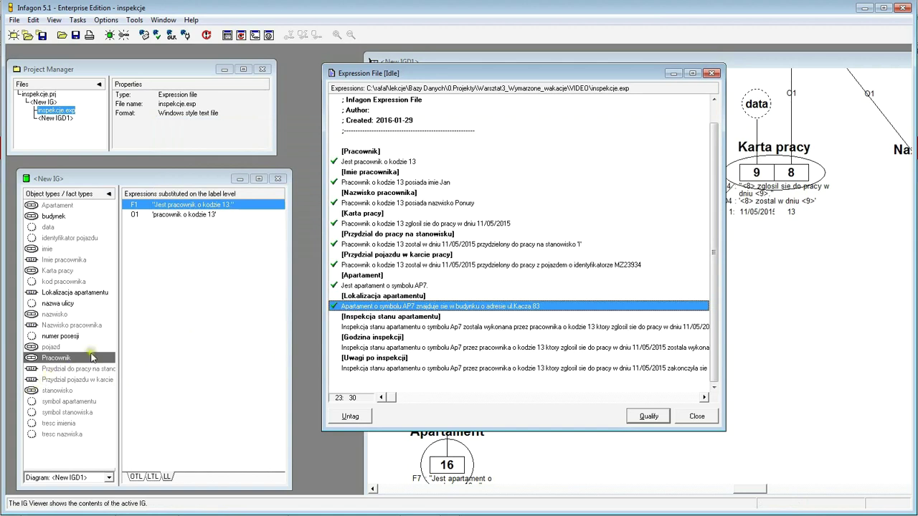
left_click(75, 292)
left_click(171, 208)
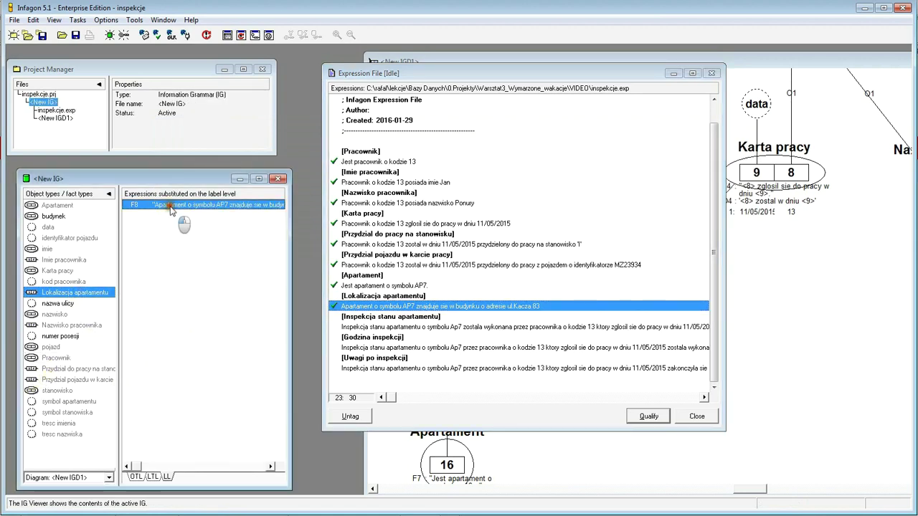
double_click(171, 208)
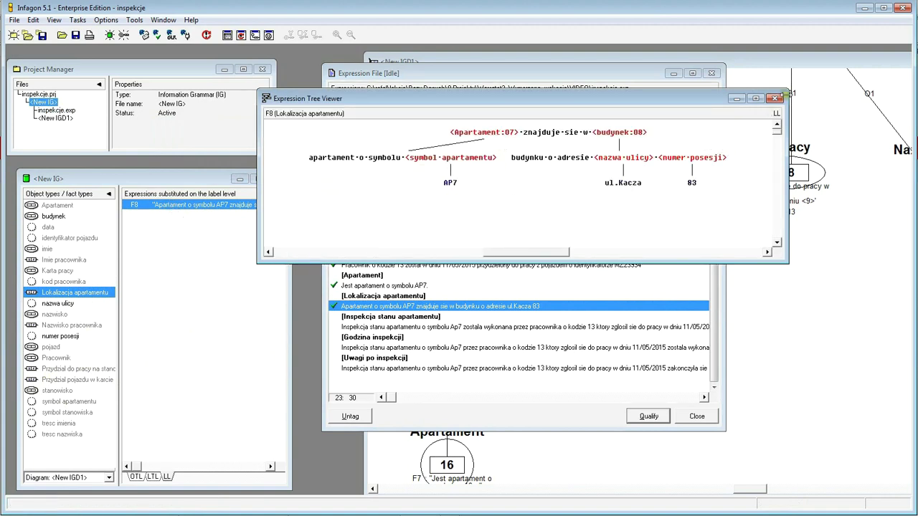
left_click(819, 305)
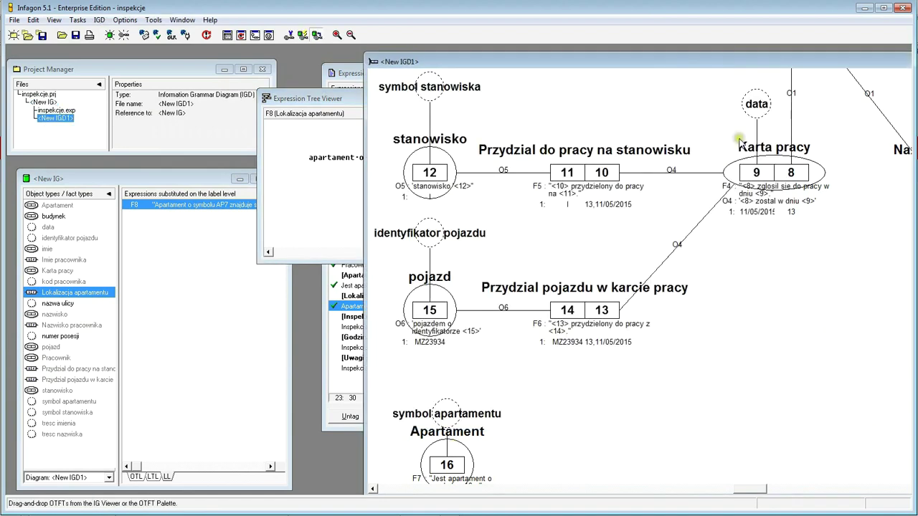
- Place Lokalizacja apartamentu, budynek, nazwa ulicy and numer posesji on the diagram
left_click_drag(683, 55, 621, 48)
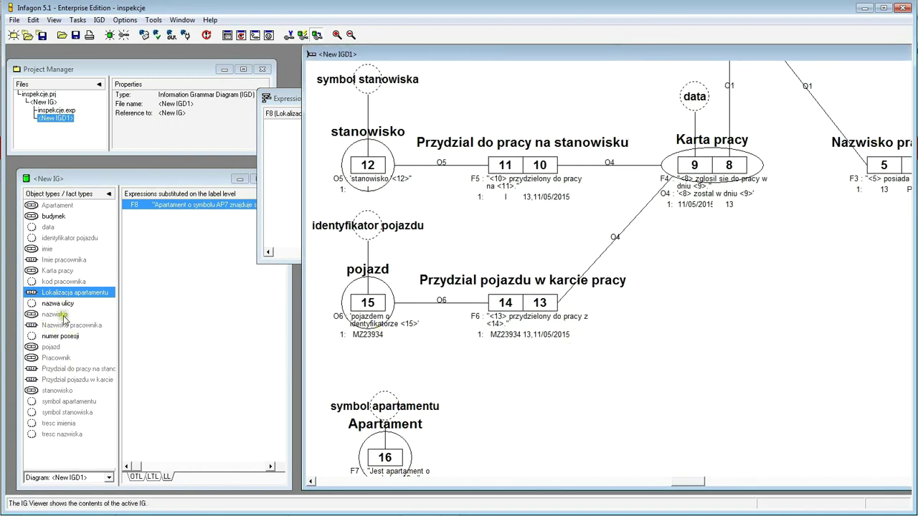
left_click_drag(35, 296, 506, 461)
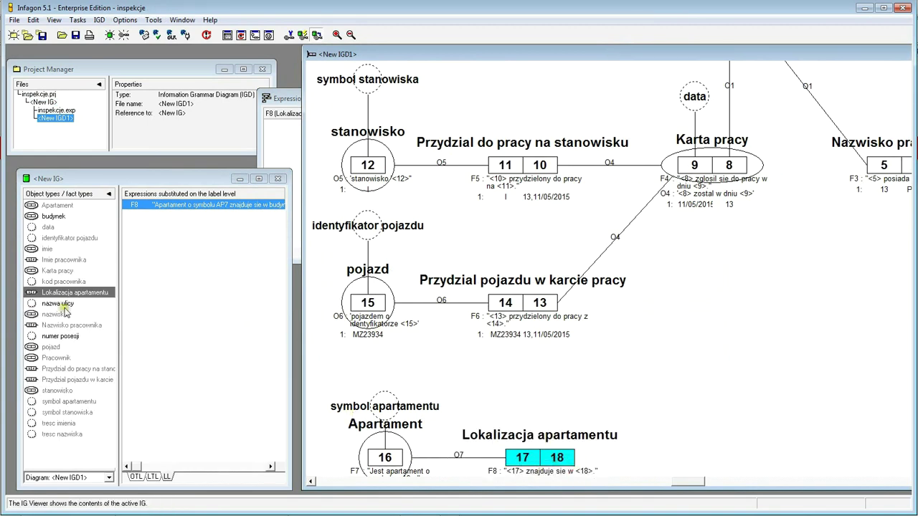
left_click(50, 216)
left_click_drag(38, 221, 728, 458)
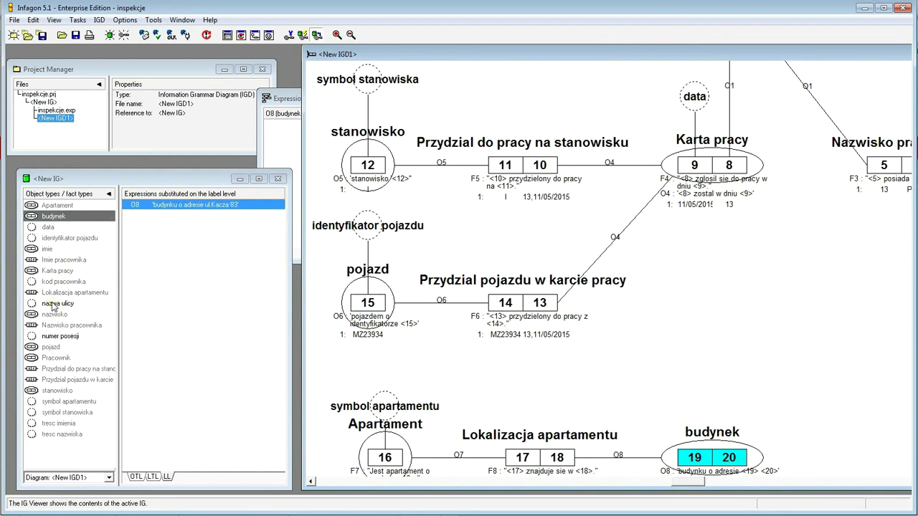
left_click_drag(51, 307, 760, 386)
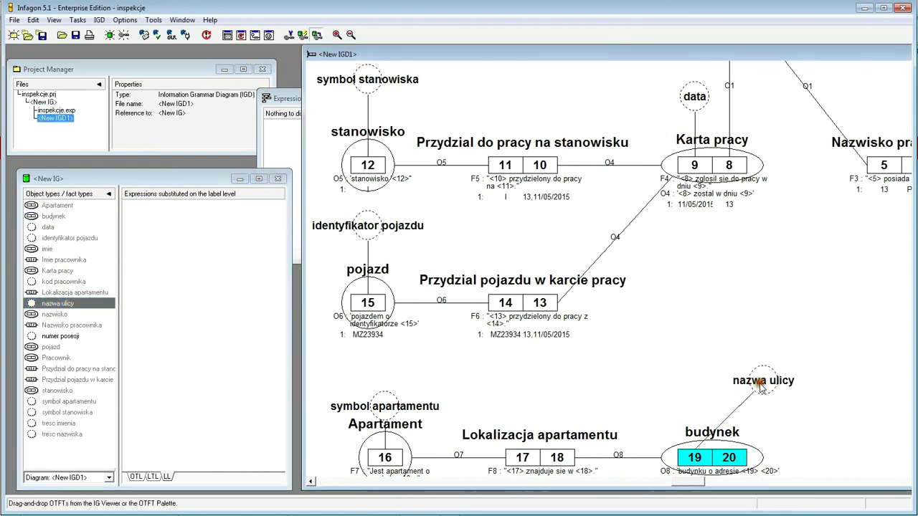
left_click(67, 335)
left_click_drag(68, 336, 794, 391)
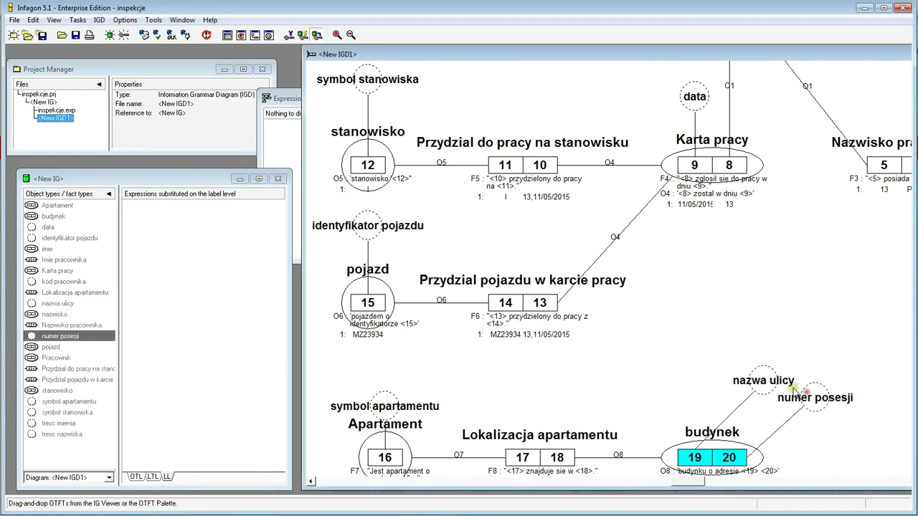
- Arrange the nazwa ulicy and numer posesji circles neatly above budynek
left_click(750, 382)
left_click_drag(683, 390, 687, 377)
left_click_drag(823, 402, 733, 403)
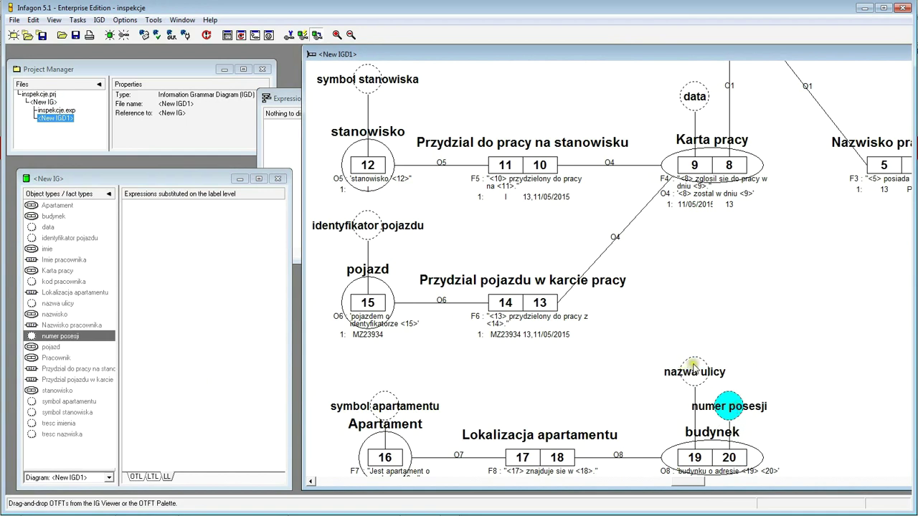
left_click_drag(693, 366, 694, 342)
left_click_drag(730, 404, 735, 393)
left_click(694, 346)
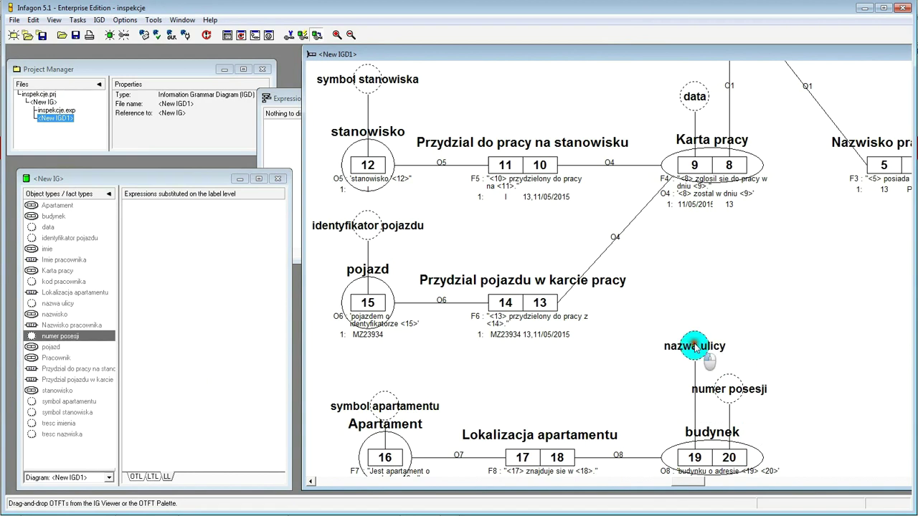
left_click_drag(694, 347, 682, 347)
left_click(730, 389)
mouse_move(737, 396)
left_mouse_down()
mouse_move(750, 400)
mouse_move(748, 389)
left_mouse_up()
left_click_drag(685, 347, 694, 353)
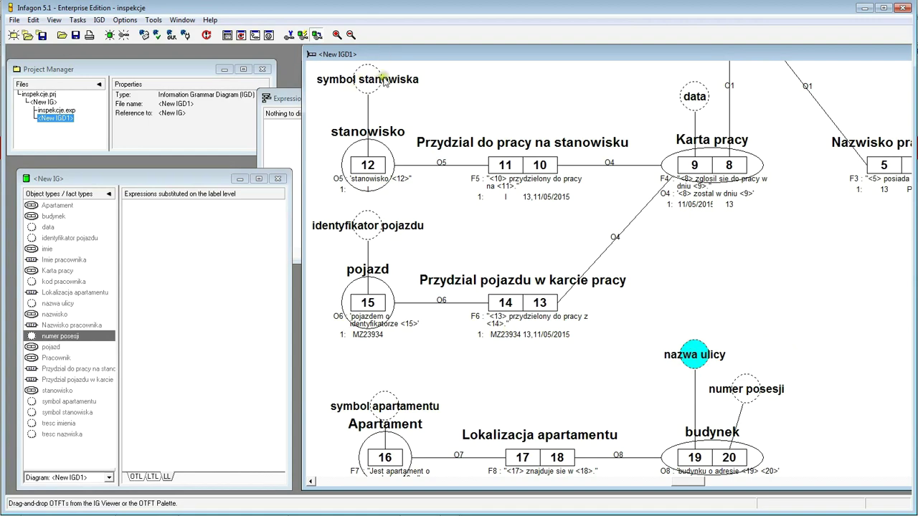
left_click_drag(396, 54, 588, 67)
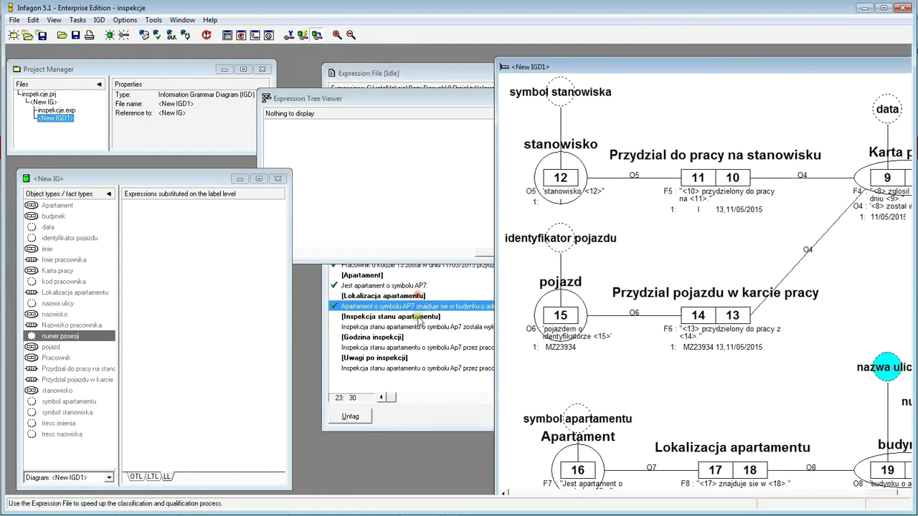
- Start classifying the expression and qualify it as Inspekcja stanu apartamentu
left_click(381, 326)
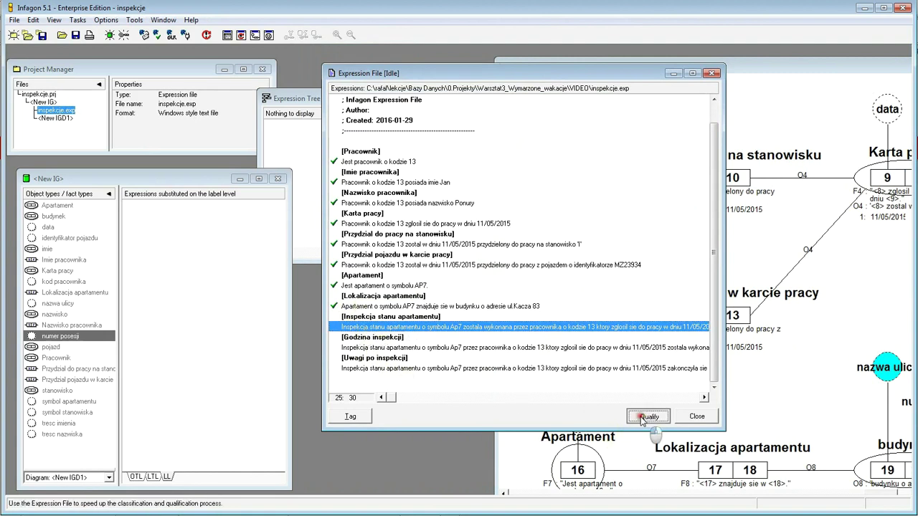
left_click(649, 416)
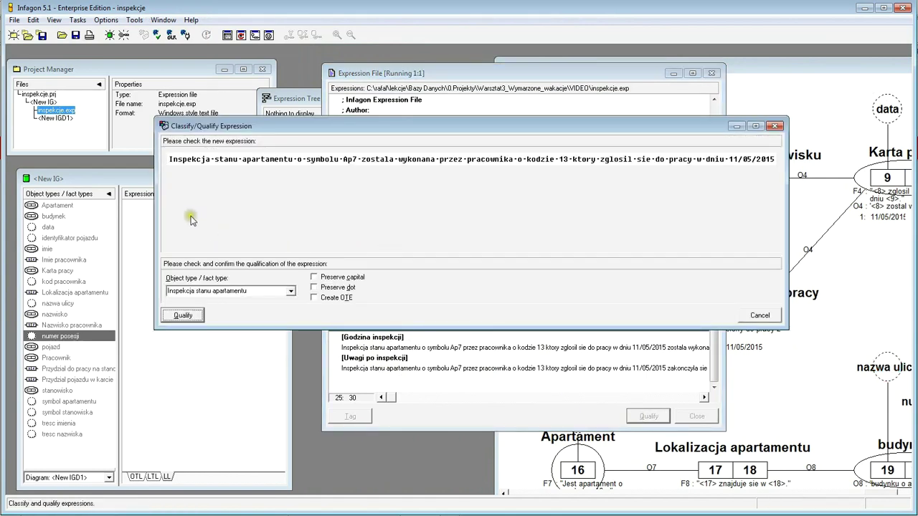
left_click_drag(242, 161, 357, 163)
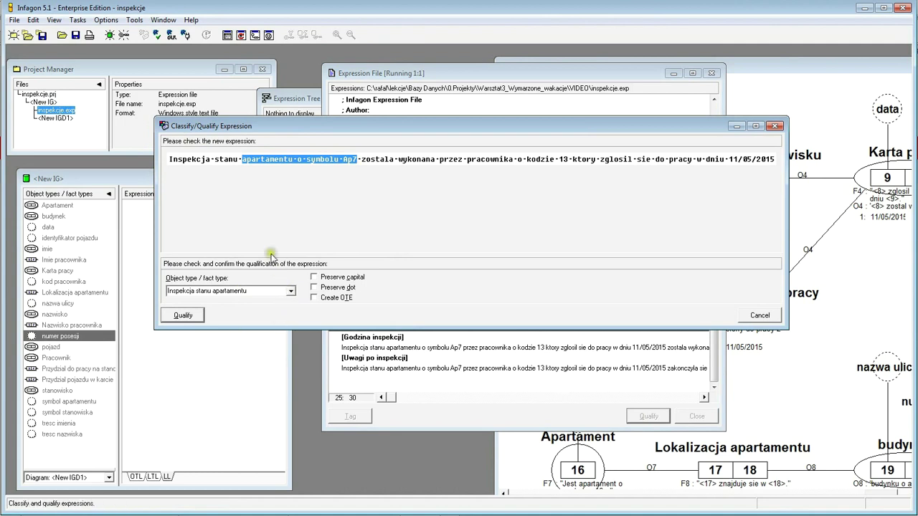
left_click(208, 157)
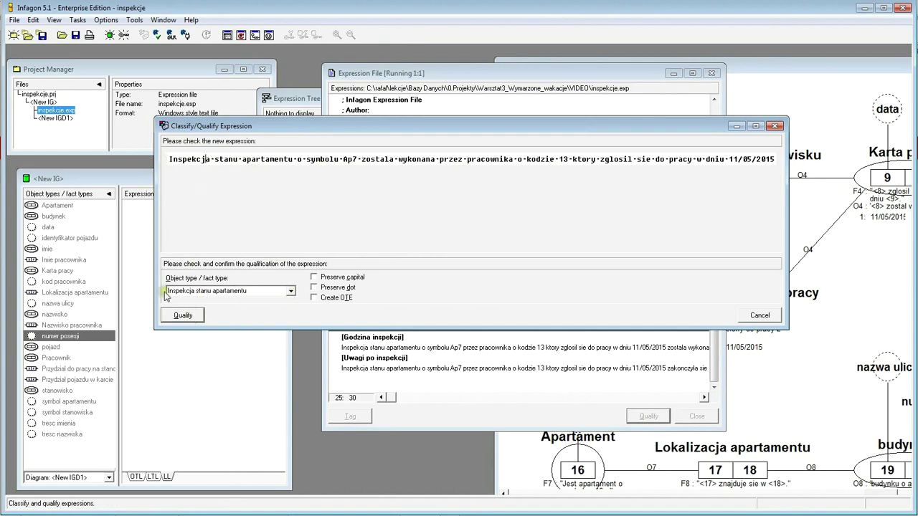
left_click(182, 315)
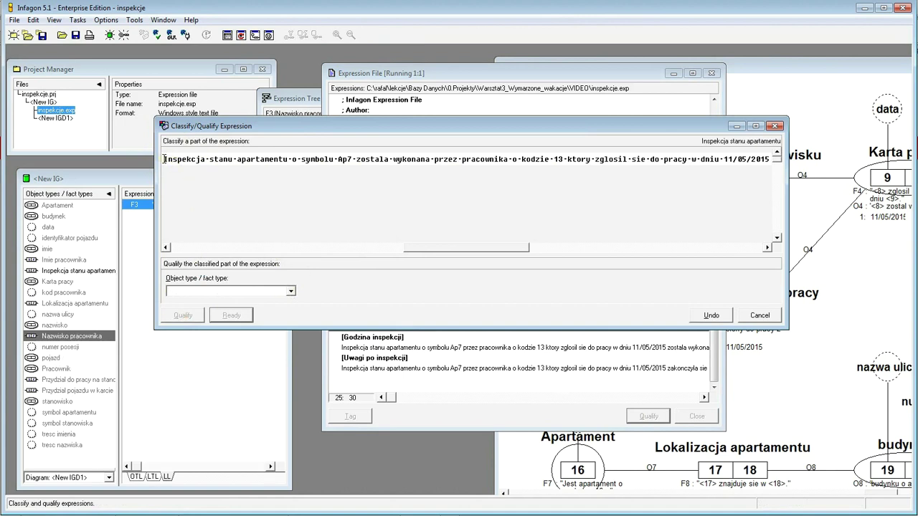
- Classify 'apartamentu o symbolu Ap7' as Apartament and the reporting-for-work phrase as Karta pracy
left_click_drag(234, 158, 354, 160)
left_click(294, 293)
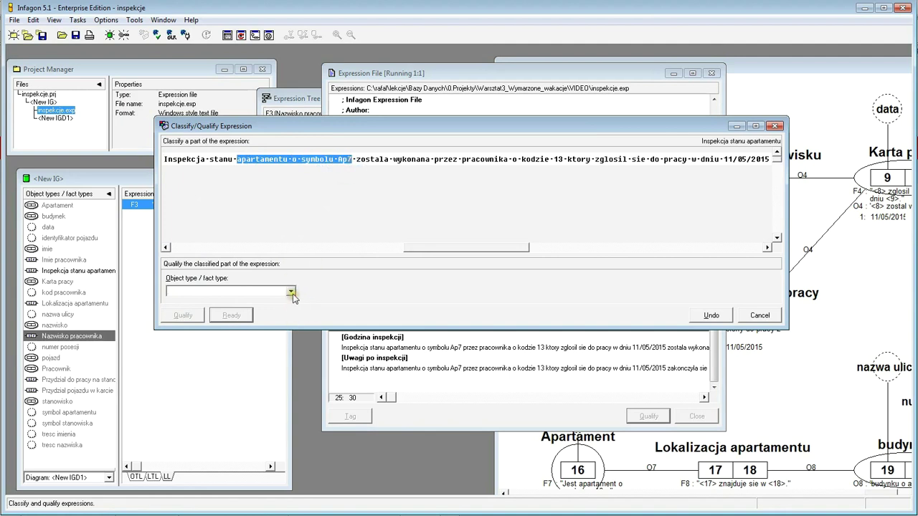
left_click(291, 292)
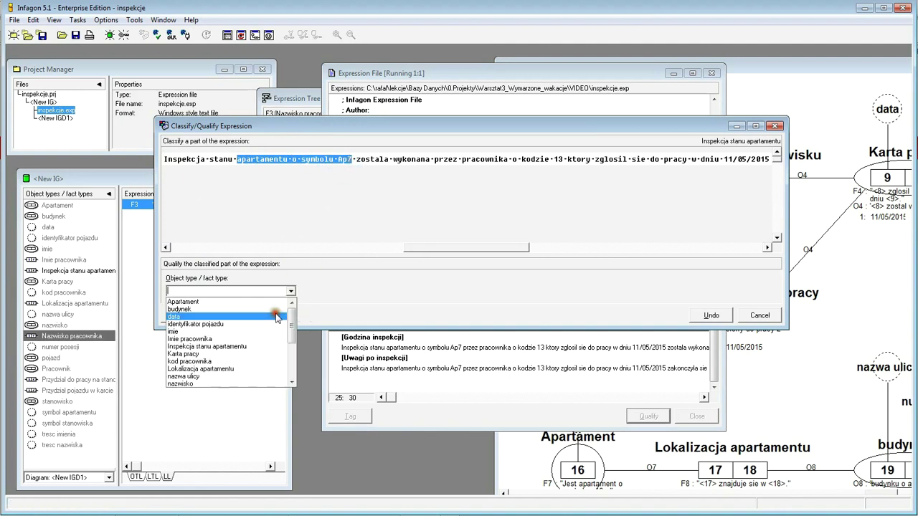
left_click(199, 302)
left_click(188, 319)
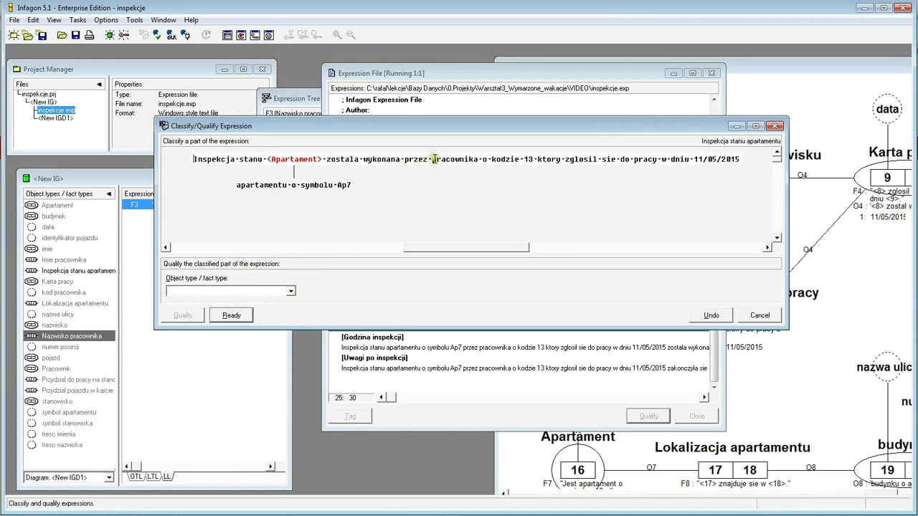
left_click_drag(432, 161, 764, 174)
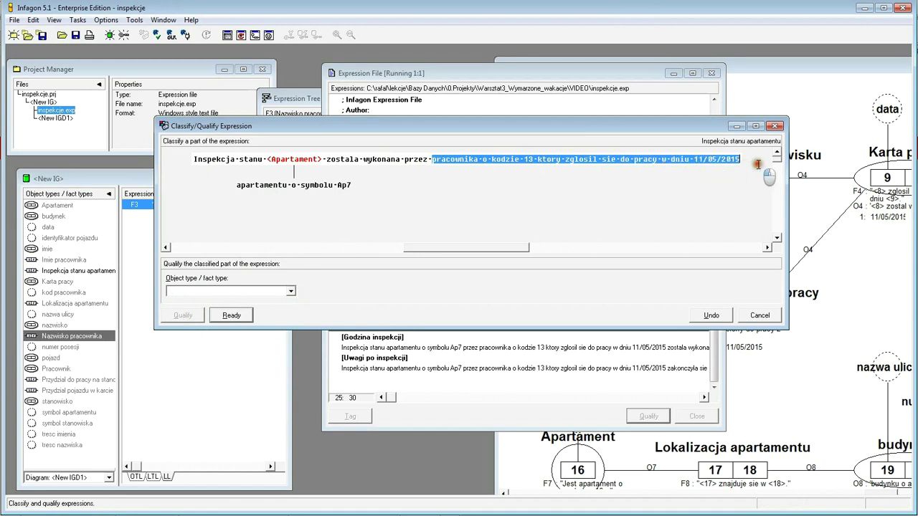
left_click(290, 291)
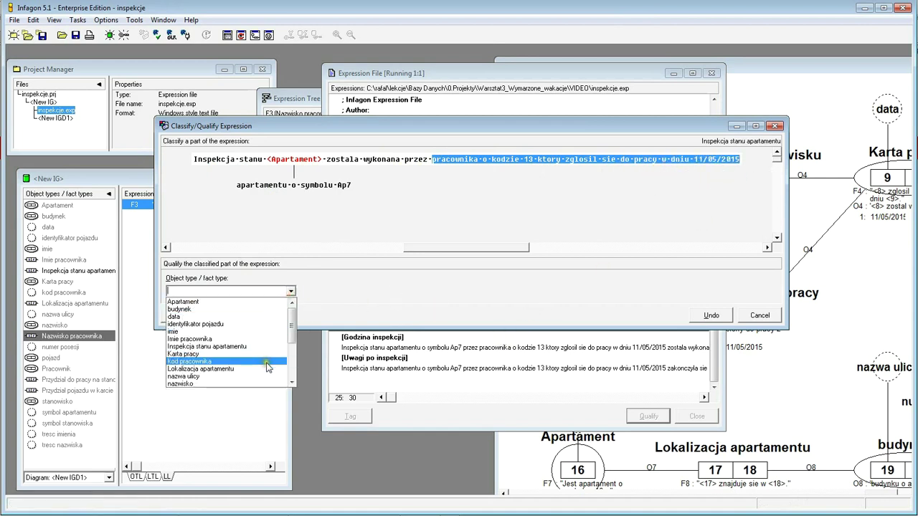
left_click(266, 355)
left_click(183, 316)
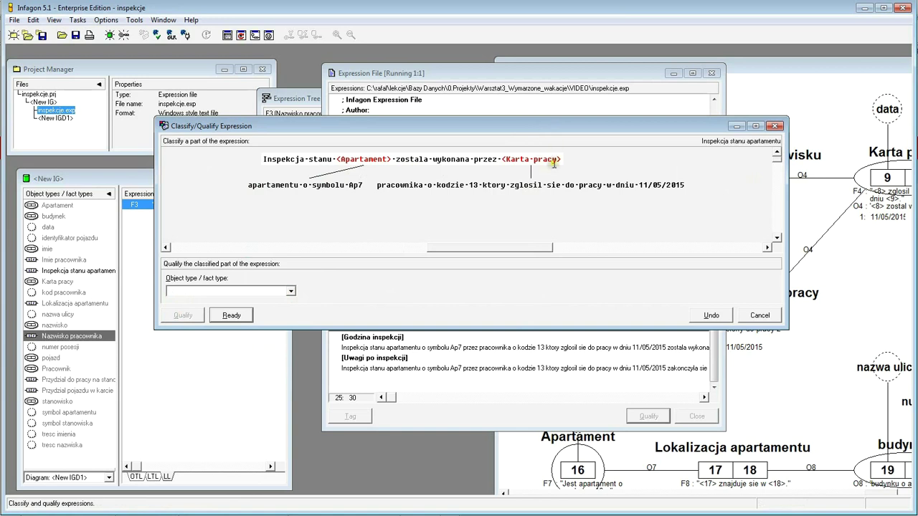
left_click(235, 317)
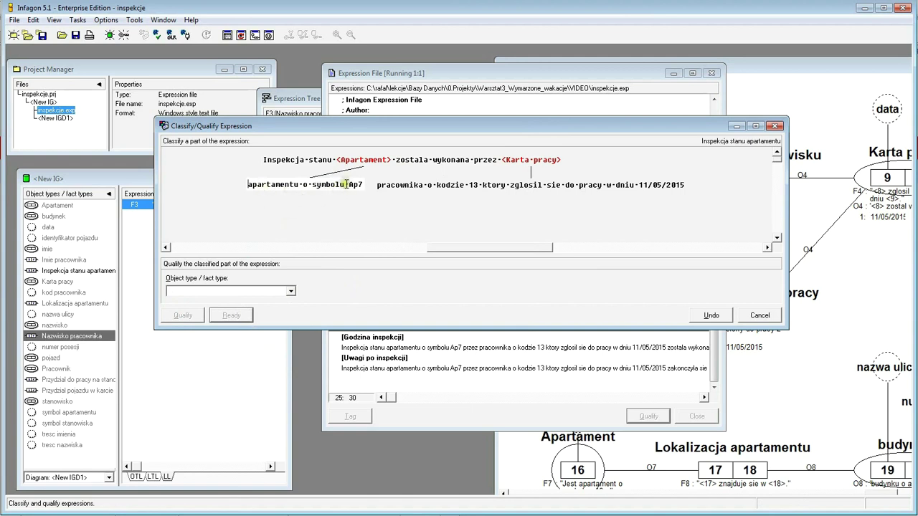
- Classify Ap7 as symbol apartamentu
left_click_drag(347, 185, 364, 185)
left_click(293, 292)
scroll(249, 379, "down", 4)
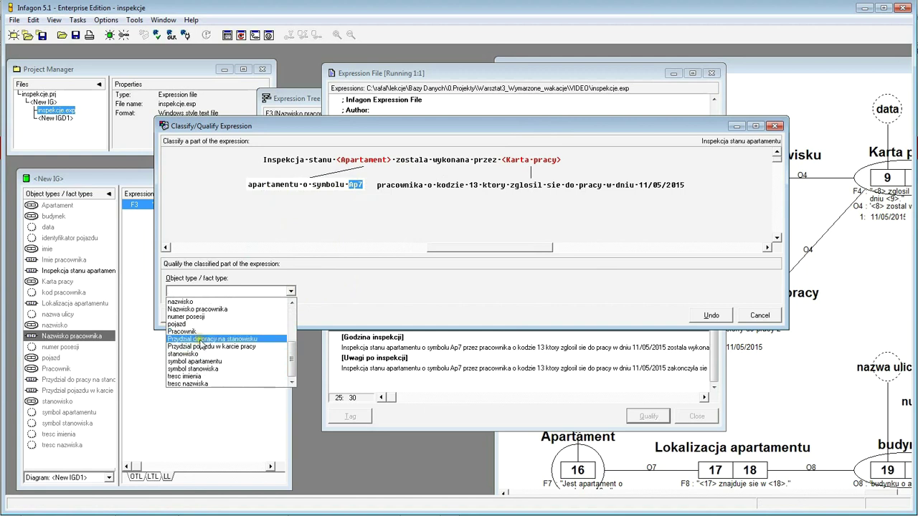
left_click(214, 362)
left_click(183, 315)
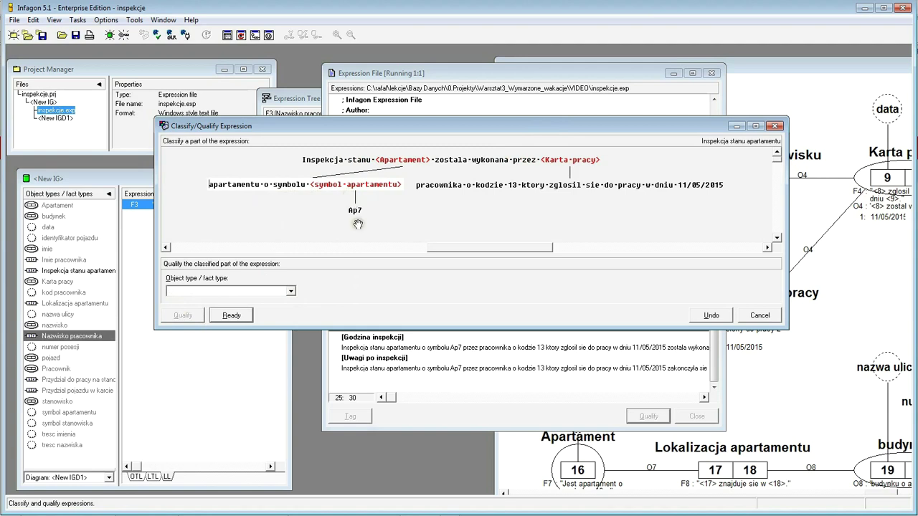
left_click(231, 315)
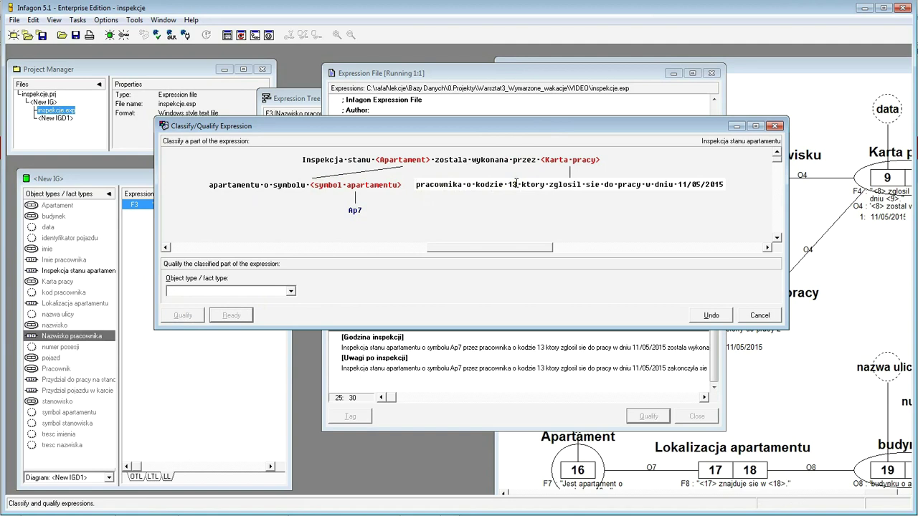
- Classify 'pracownika o kodzie 13' as Pracownik and 11/05/2015 as data
left_click_drag(517, 185, 411, 184)
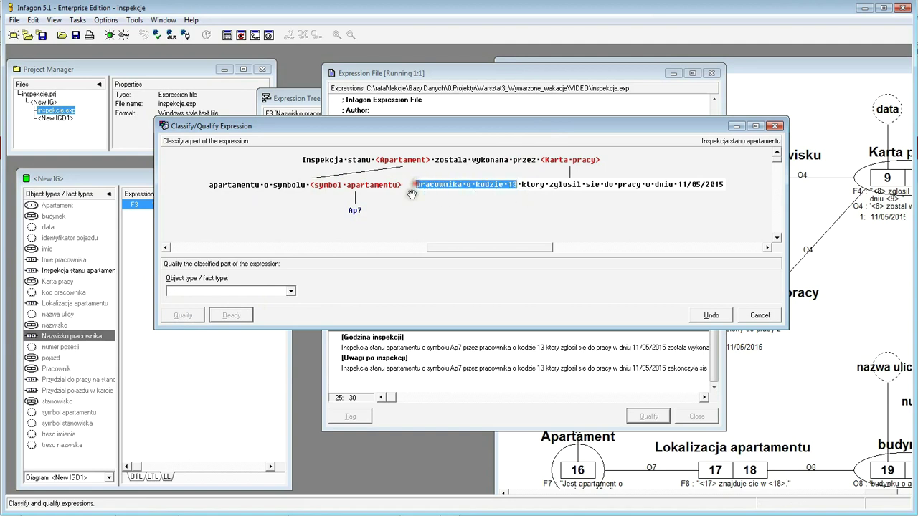
left_click(291, 290)
scroll(268, 361, "down", 1)
scroll(268, 361, "down", 3)
left_click(181, 339)
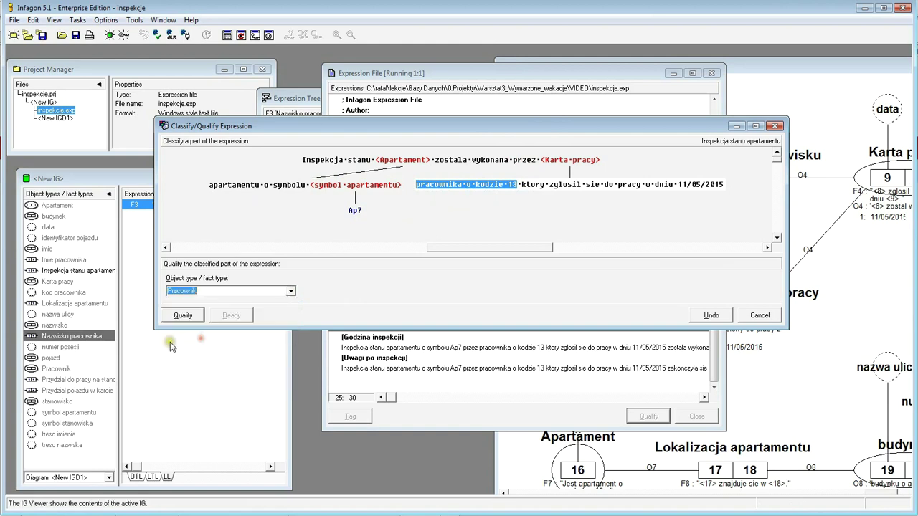
left_click(183, 316)
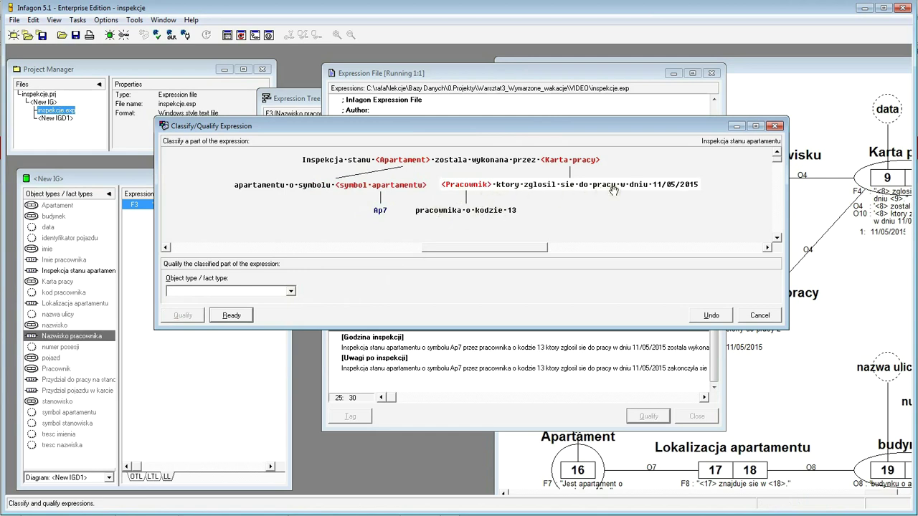
left_click_drag(652, 184, 716, 188)
left_click(291, 292)
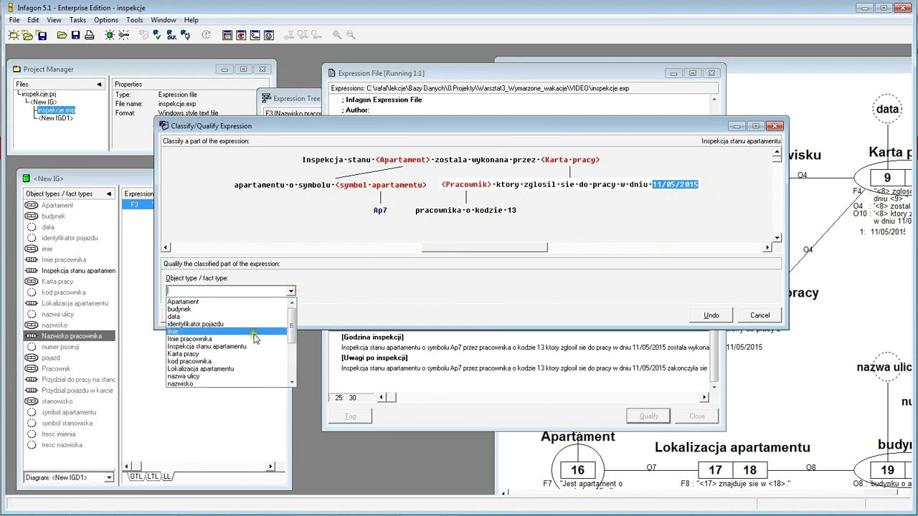
left_click(235, 318)
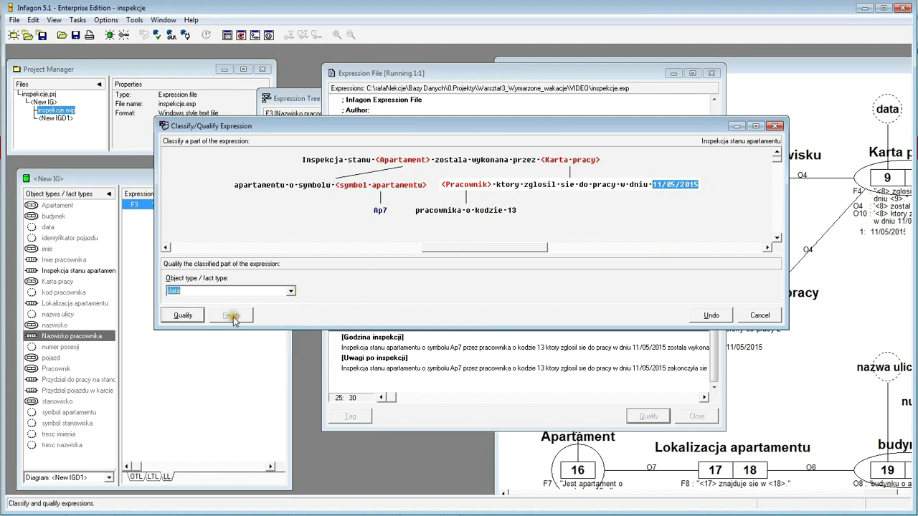
left_click(182, 314)
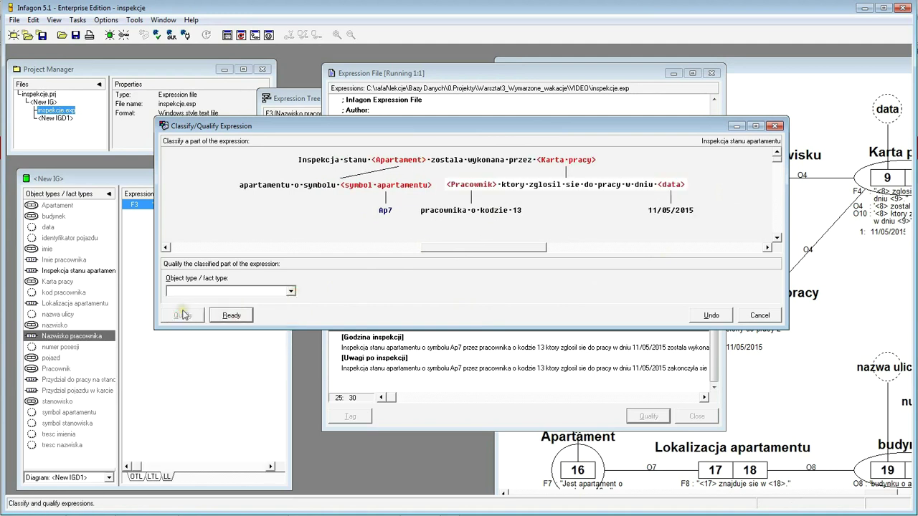
left_click(232, 317)
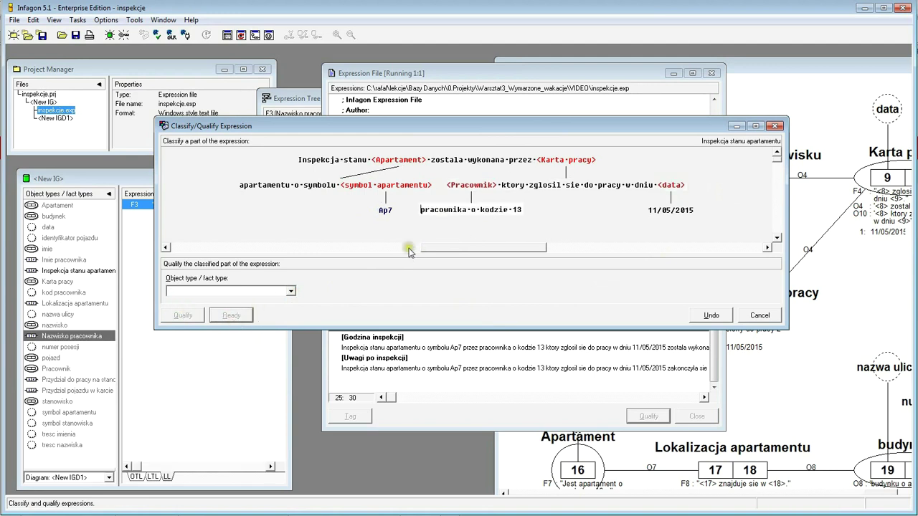
- Classify code 13 as kod pracownika and confirm the completed classification
double_click(512, 208)
left_click(290, 291)
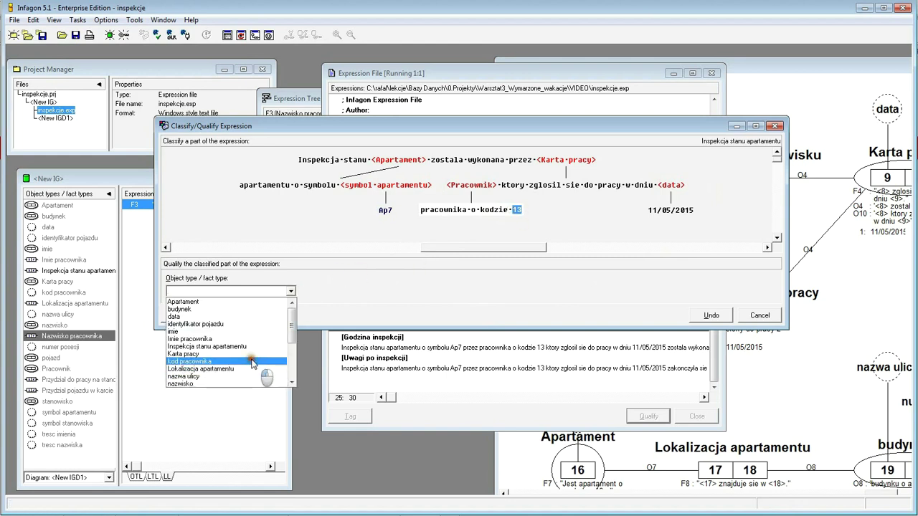
left_click(193, 361)
left_click(183, 316)
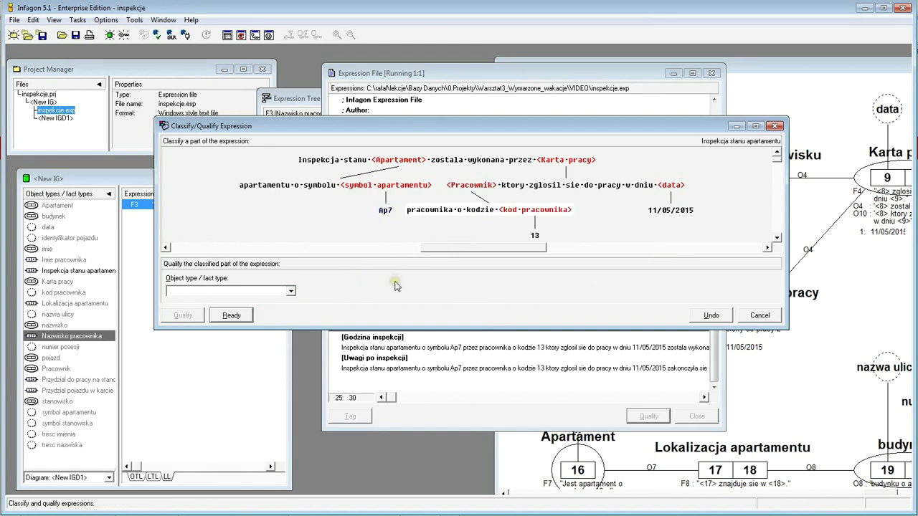
left_click(237, 314)
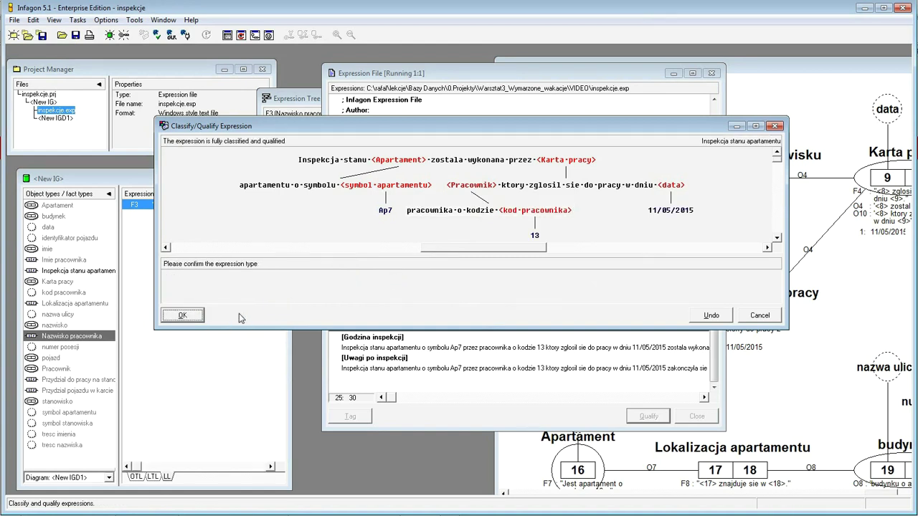
left_click(181, 316)
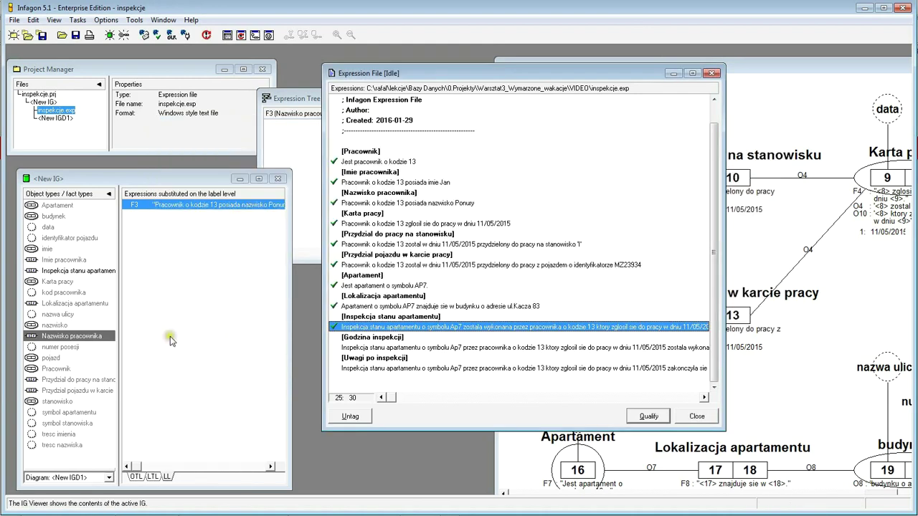
- Review the parse tree of expression F9 Inspekcja stanu apartamentu
left_click(61, 272)
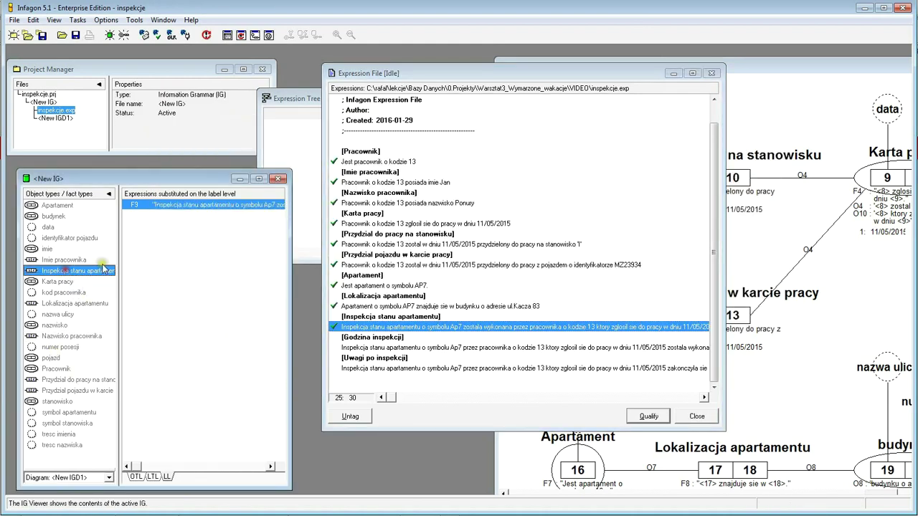
double_click(176, 208)
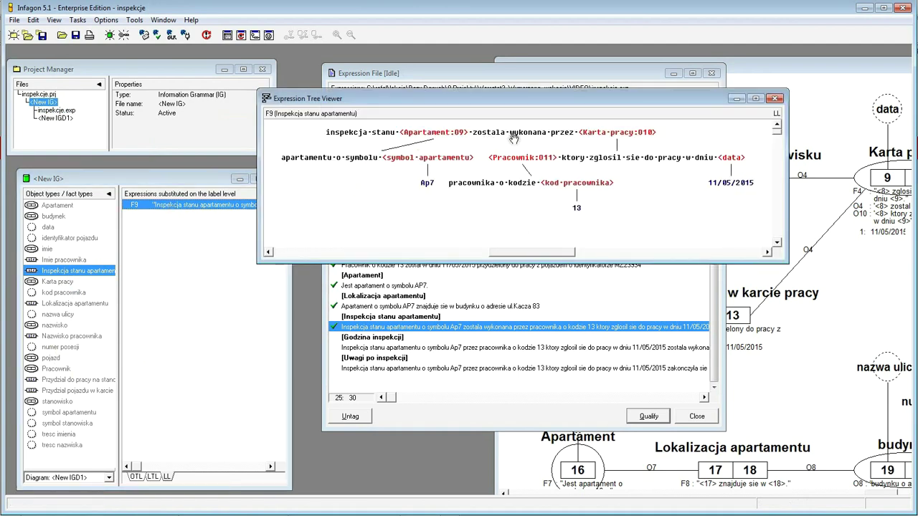
left_click(775, 98)
- Place Inspekcja stanu apartamentu on the diagram between Apartament and Karta pracy, then zoom out
left_click(794, 73)
left_click_drag(794, 75, 456, 64)
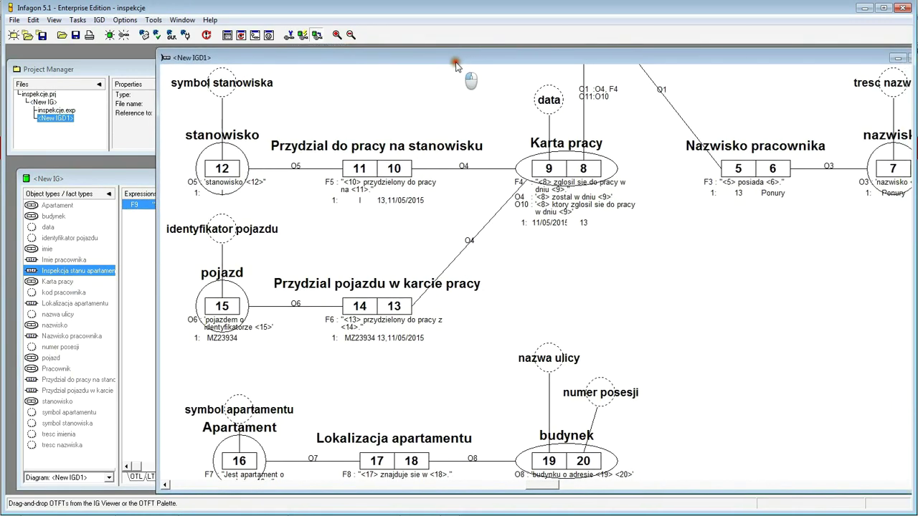
left_click_drag(37, 272, 753, 405)
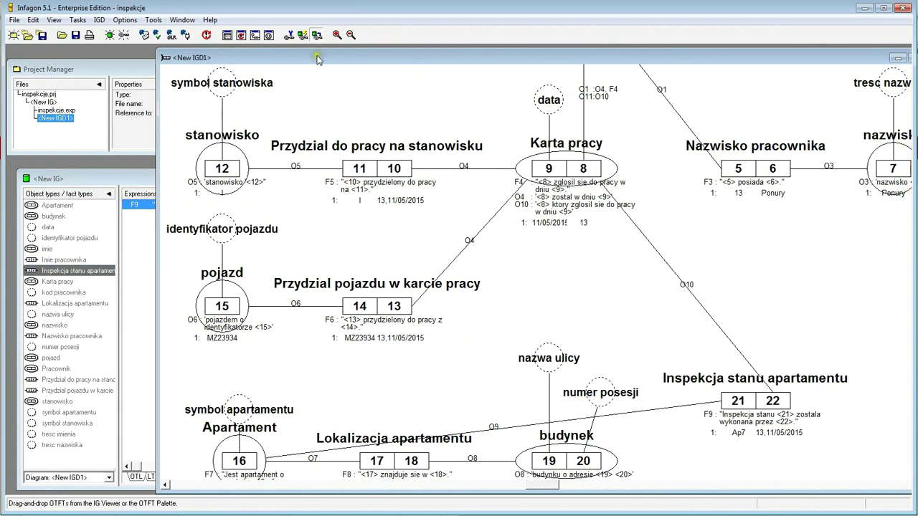
left_click(350, 36)
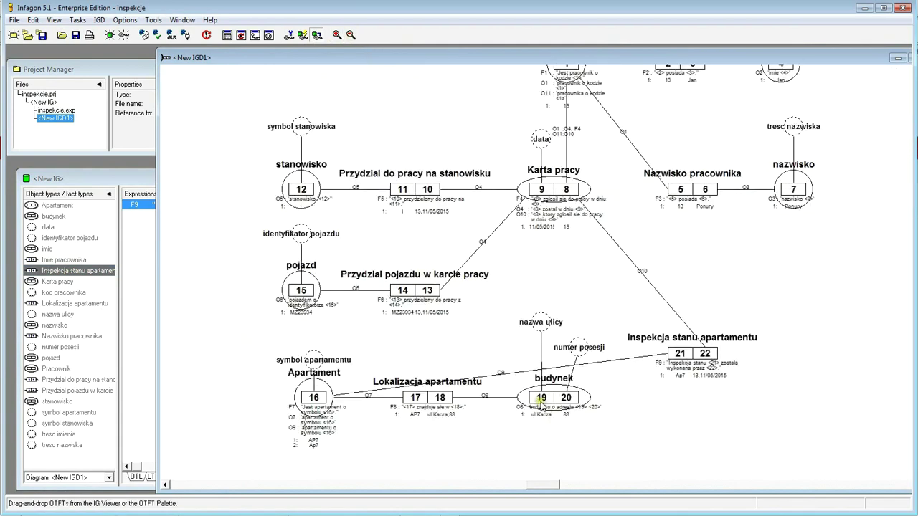
left_click(164, 485)
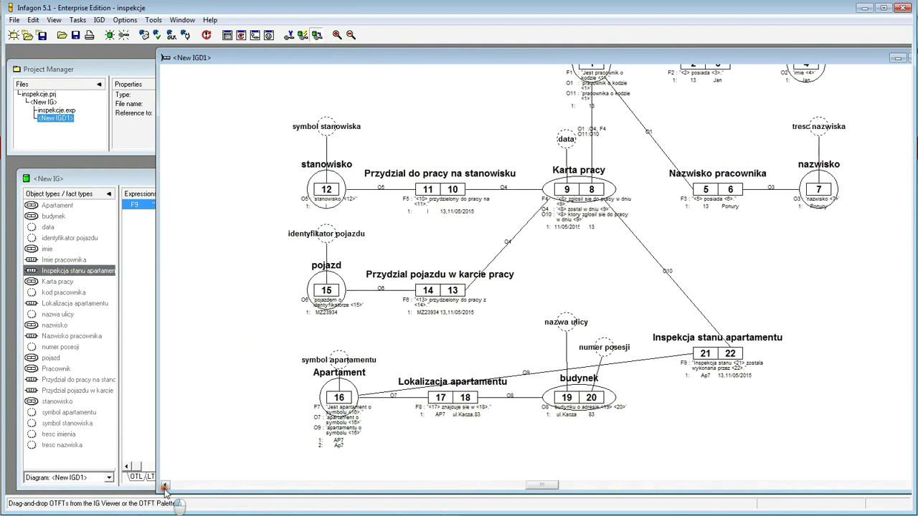
left_click(699, 486)
- Rearrange the diagram: Lokalizacja apartamentu, budynek, nazwa ulicy and numer posesji on the left, Inspekcja stanu apartamentu lower
left_click_drag(496, 392, 269, 396)
left_click_drag(624, 399, 220, 405)
left_click_drag(598, 327, 200, 323)
left_click(629, 348)
left_click_drag(244, 346, 226, 343)
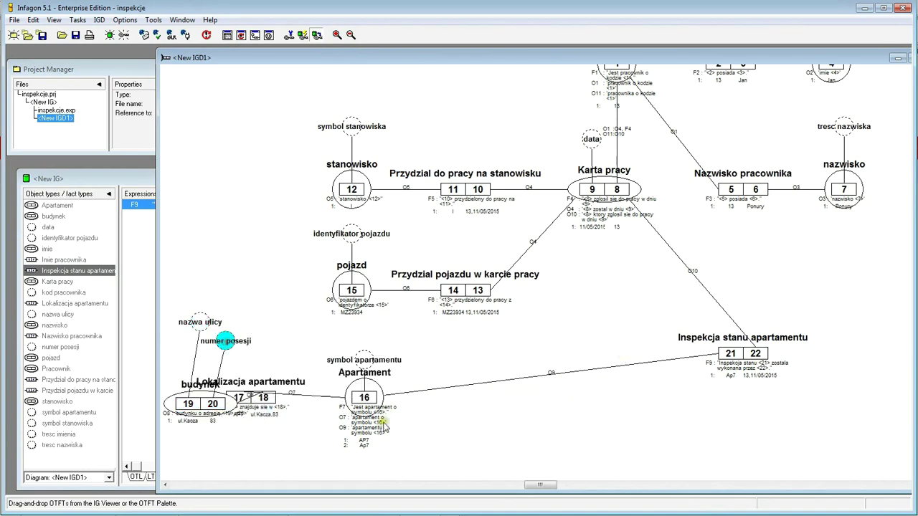
left_click_drag(766, 356, 621, 400)
- Nudge Inspekcja stanu apartamentu left, shift Apartament right, and swap Lokalizacja apartamentu's role order
left_click(610, 400)
left_click(616, 398)
left_click(610, 399)
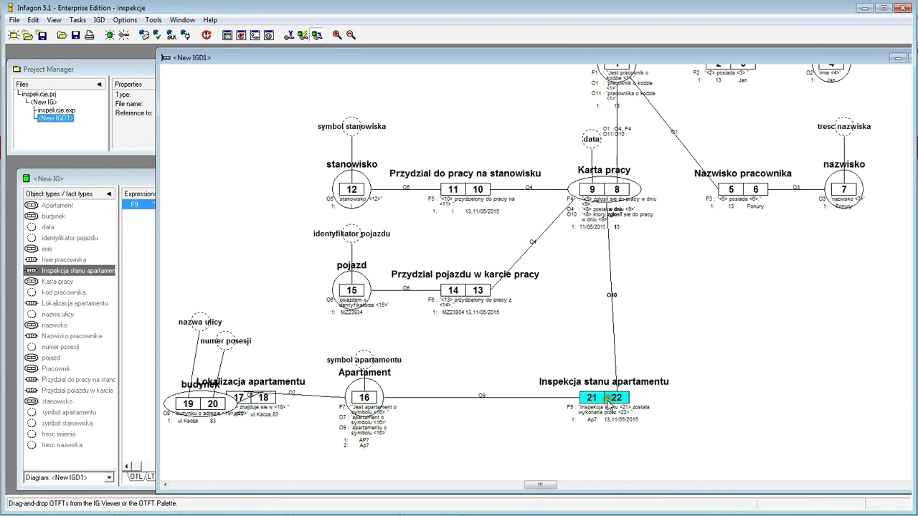
left_click_drag(617, 399, 604, 400)
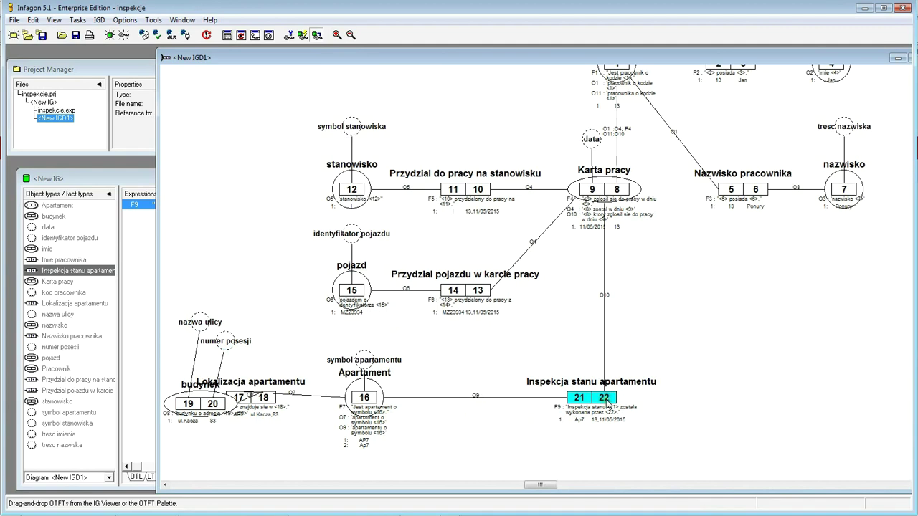
left_click(373, 398)
mouse_move(375, 400)
left_mouse_down()
mouse_move(437, 391)
mouse_move(449, 399)
left_mouse_up()
left_click(446, 348)
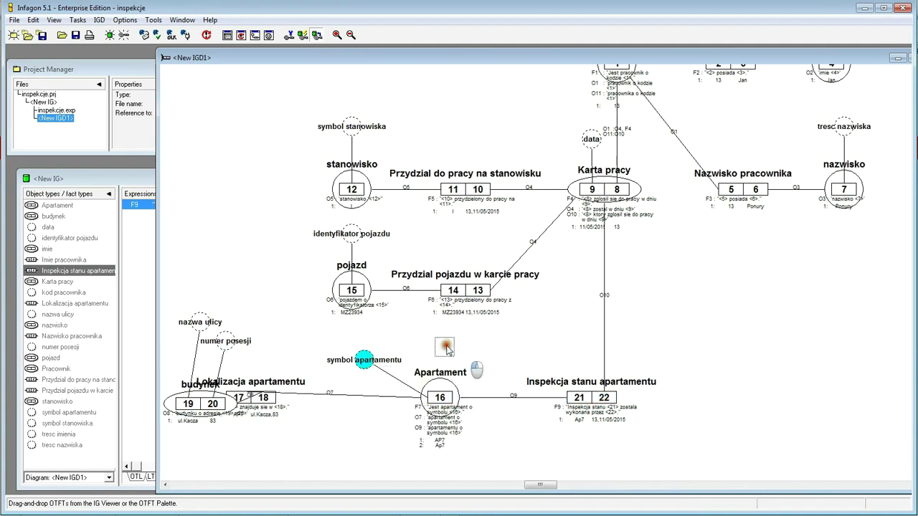
left_click_drag(269, 399, 315, 400)
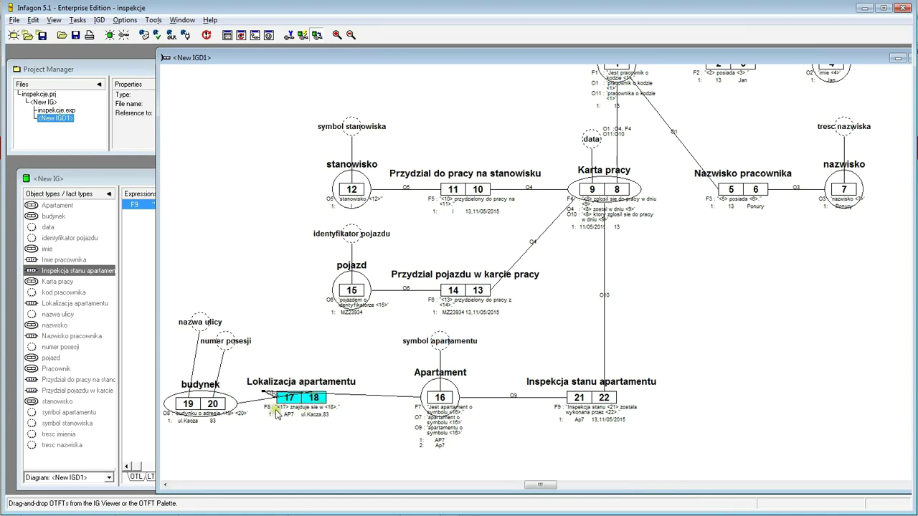
left_click_drag(290, 400, 346, 405)
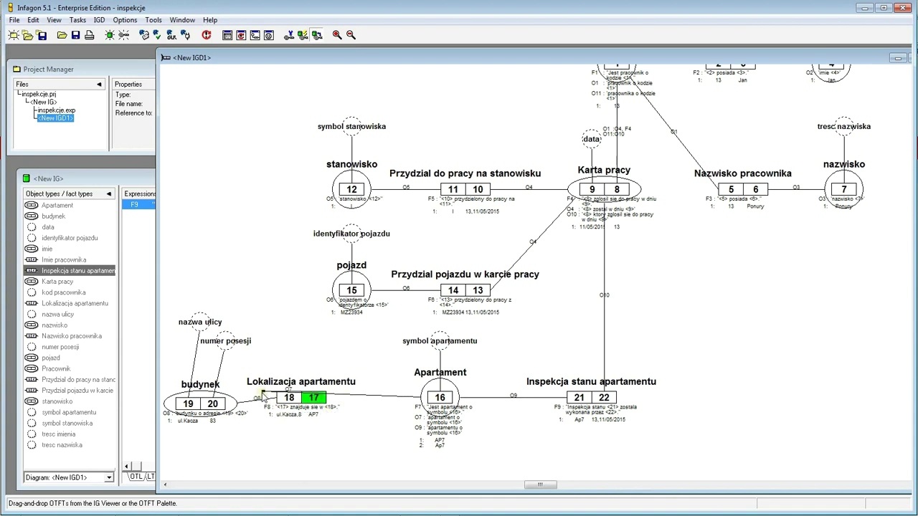
- Straighten the budynek connector and shift budynek and its nazwa ulicy value circle left
right_click(264, 393)
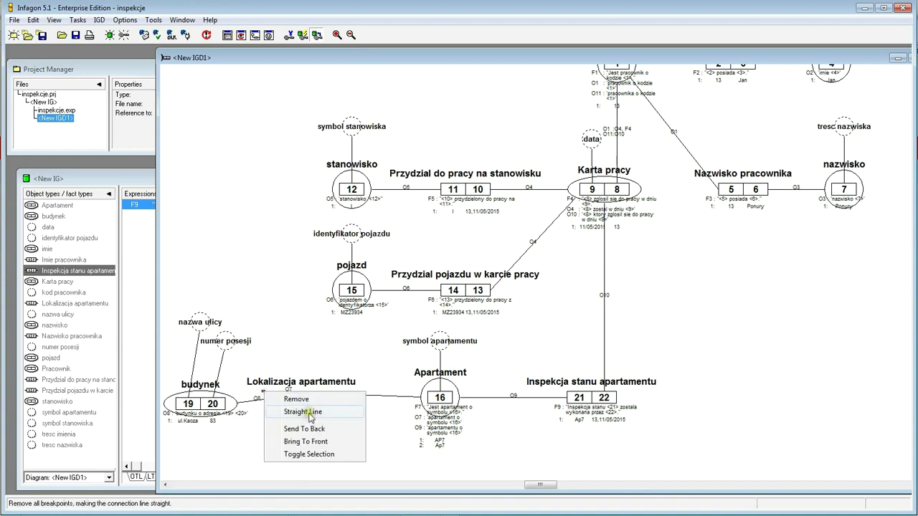
left_click(310, 412)
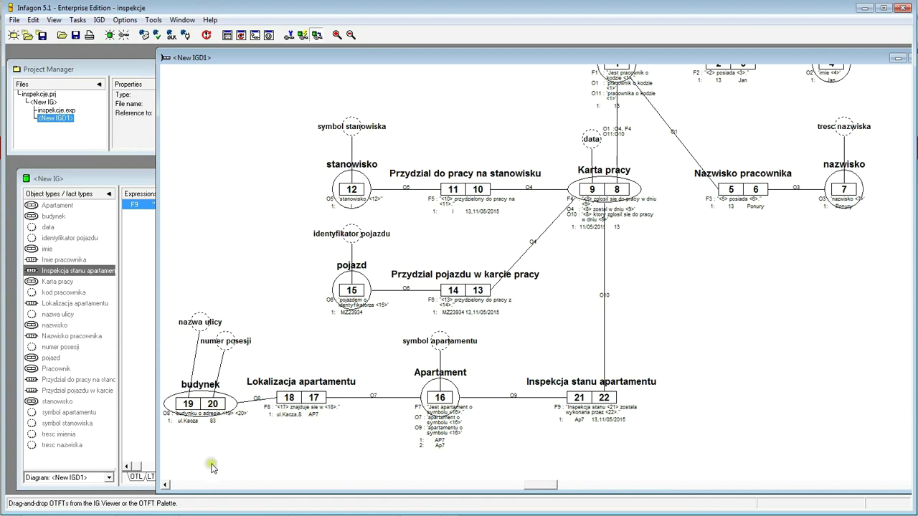
left_click(166, 486)
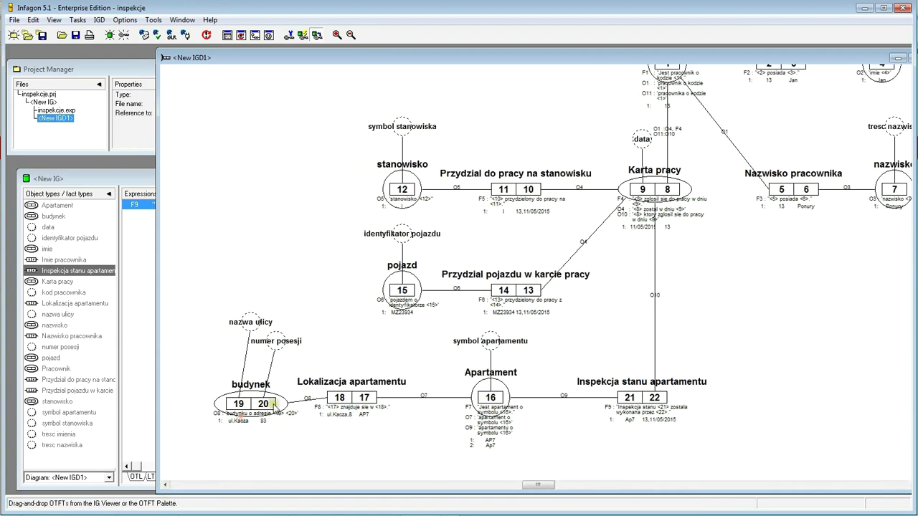
left_click(267, 403)
left_click_drag(267, 403, 254, 403)
left_click_drag(250, 319, 226, 330)
left_click(275, 340)
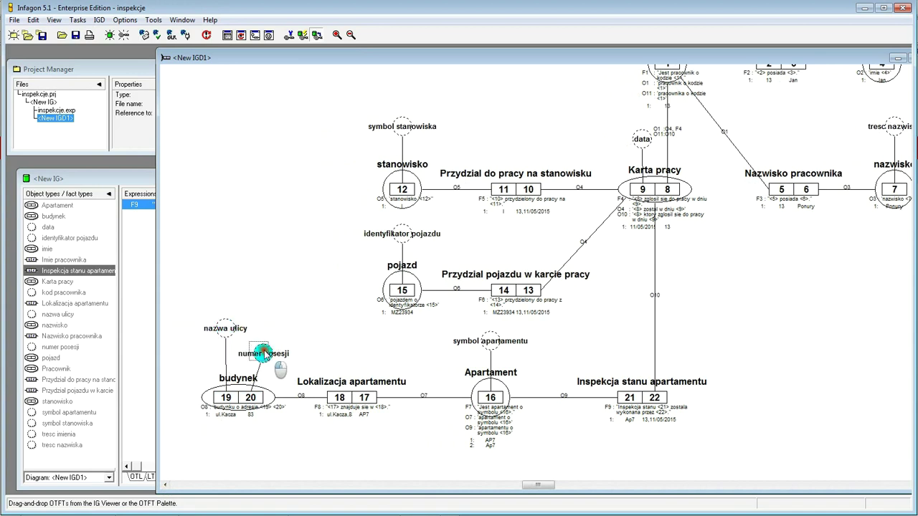
left_click(338, 329)
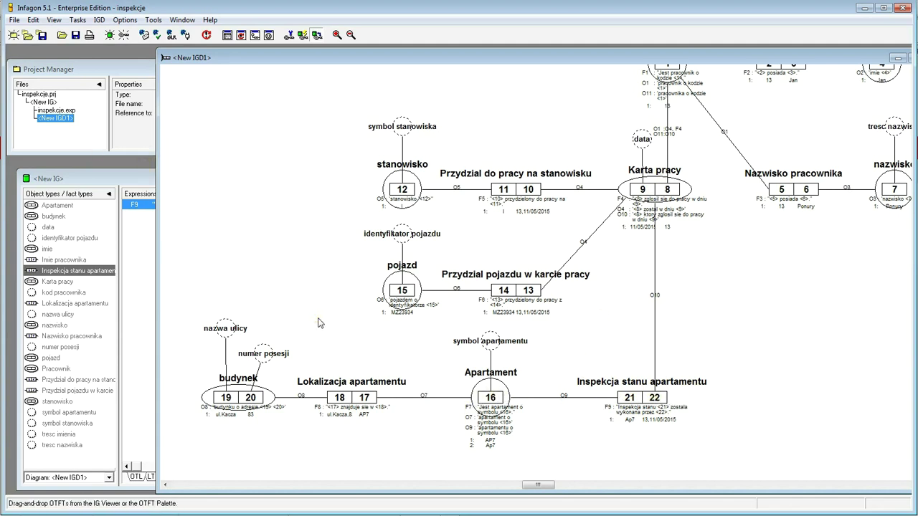
- Reposition the diagram window and open the inspekcje.exp expression file
left_click_drag(520, 60, 458, 59)
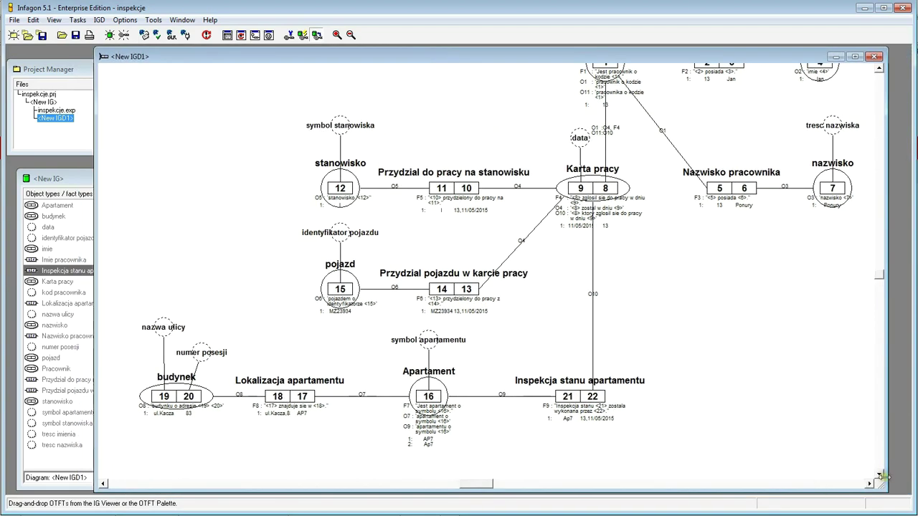
scroll(883, 476, "down", 1)
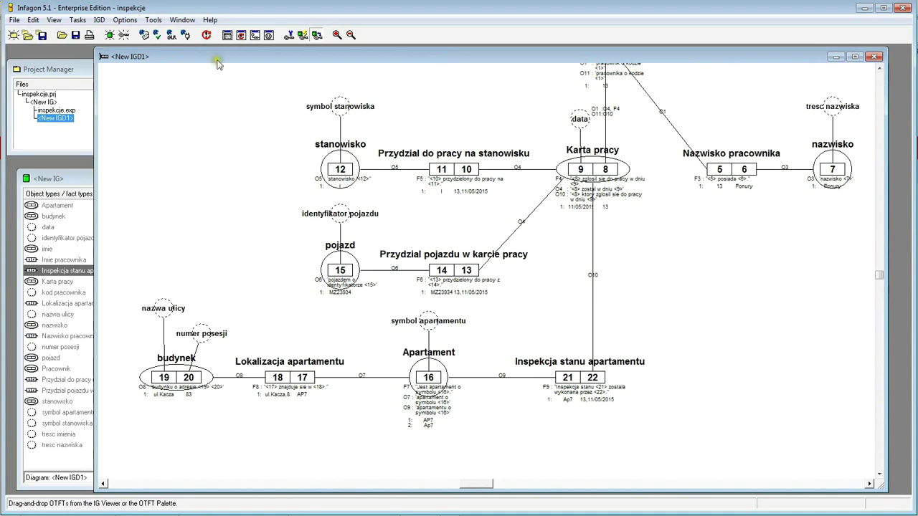
left_click_drag(218, 64, 537, 93)
double_click(56, 110)
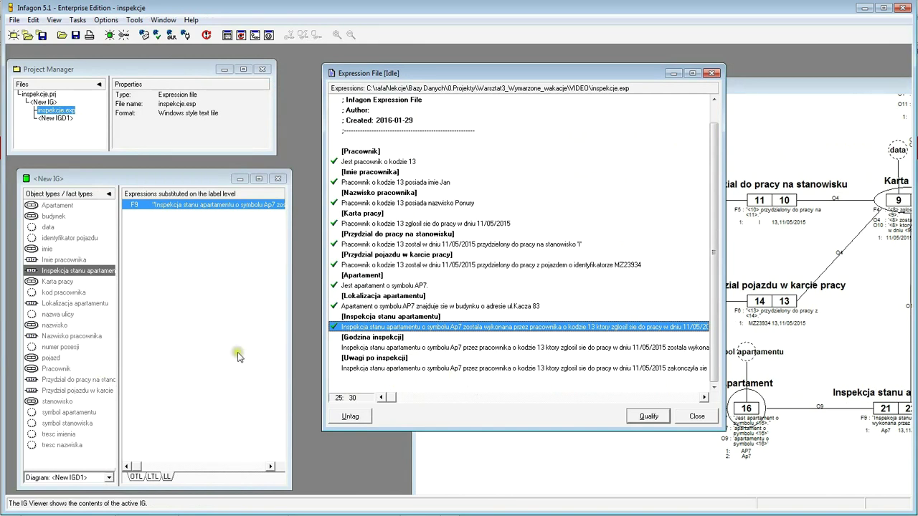
- Start qualifying the Godzina inspekcji expression and confirm Godzina inspekcji as its fact type
left_click(385, 349)
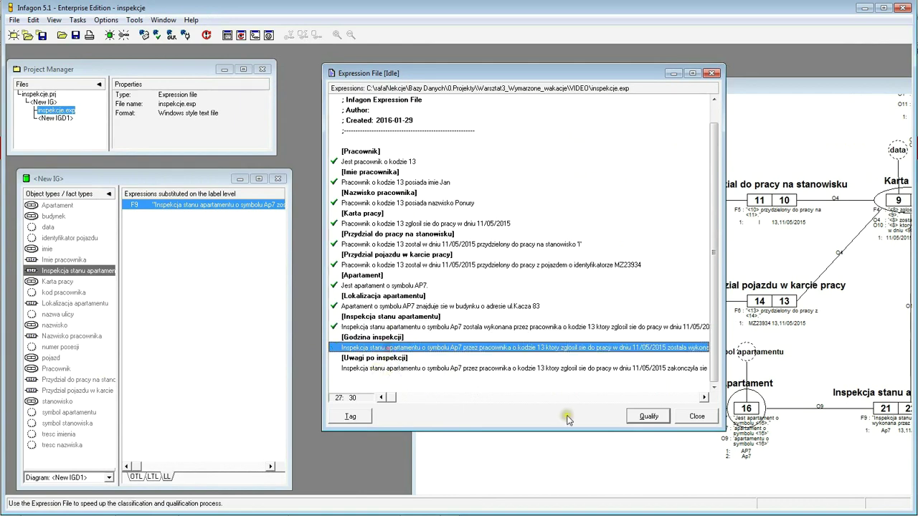
left_click(649, 416)
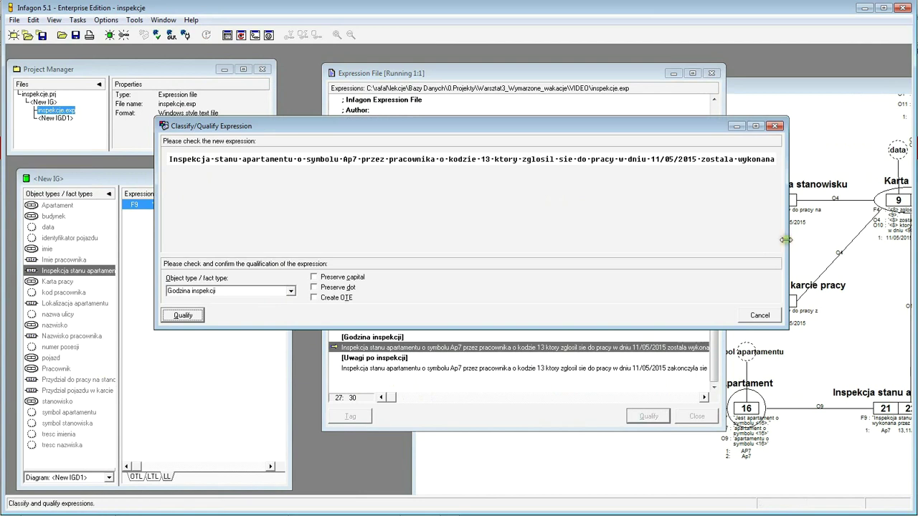
left_click_drag(786, 240, 872, 247)
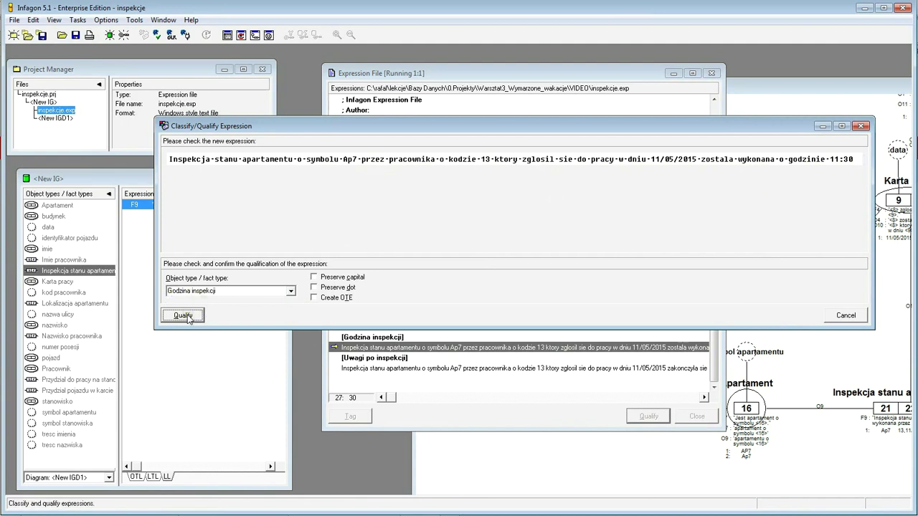
left_click(183, 317)
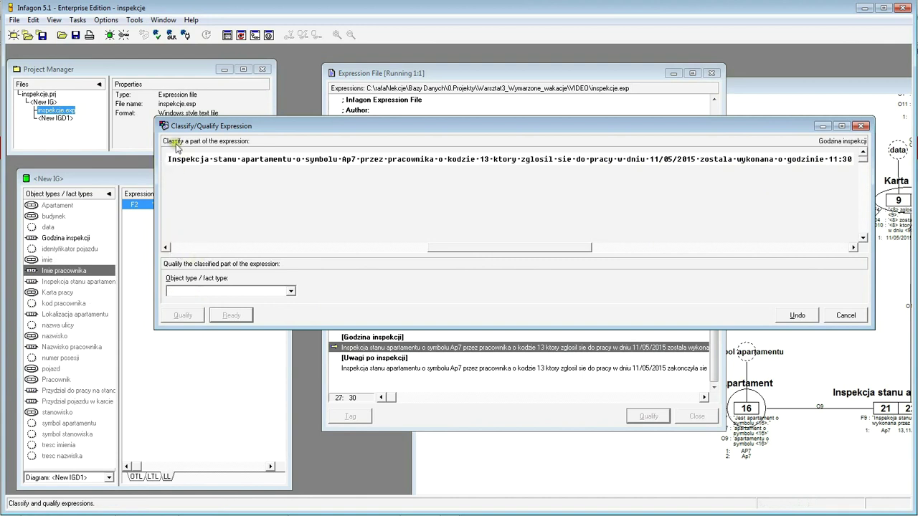
- Mark the expression up to 11/05/2015, classify it as Karta pracy, then undo that
left_click_drag(170, 159, 379, 160)
left_click_drag(365, 159, 696, 180)
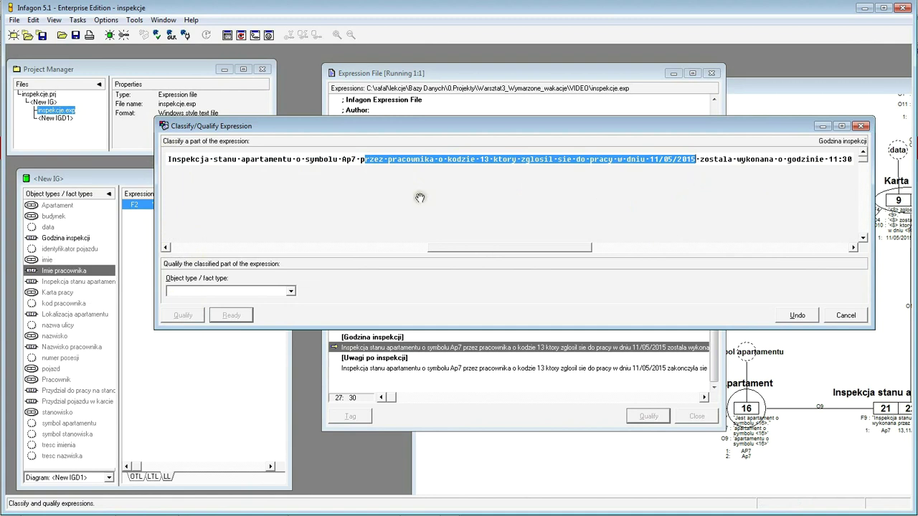
left_click(236, 157)
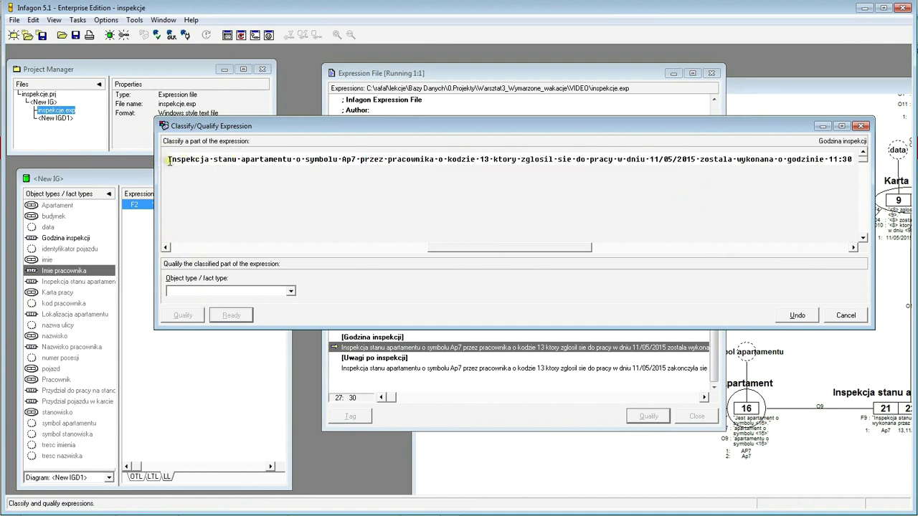
left_click_drag(169, 161, 696, 174)
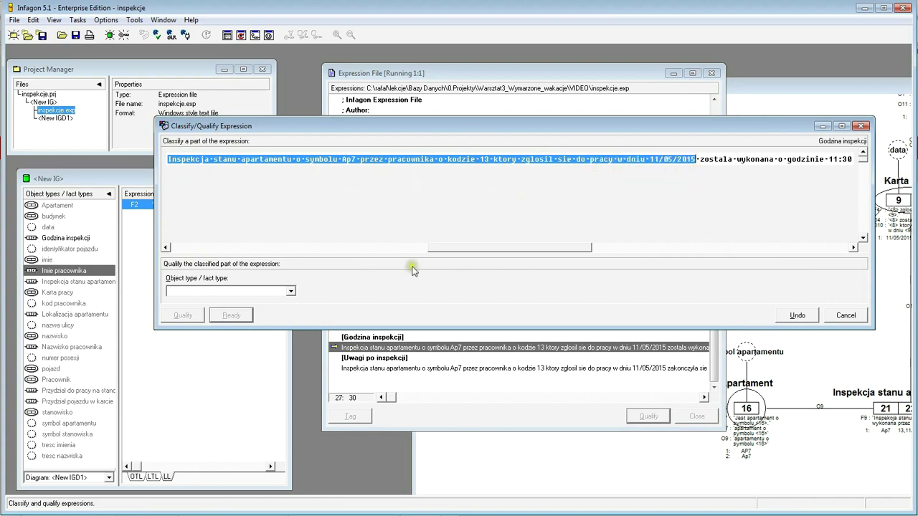
left_click(291, 291)
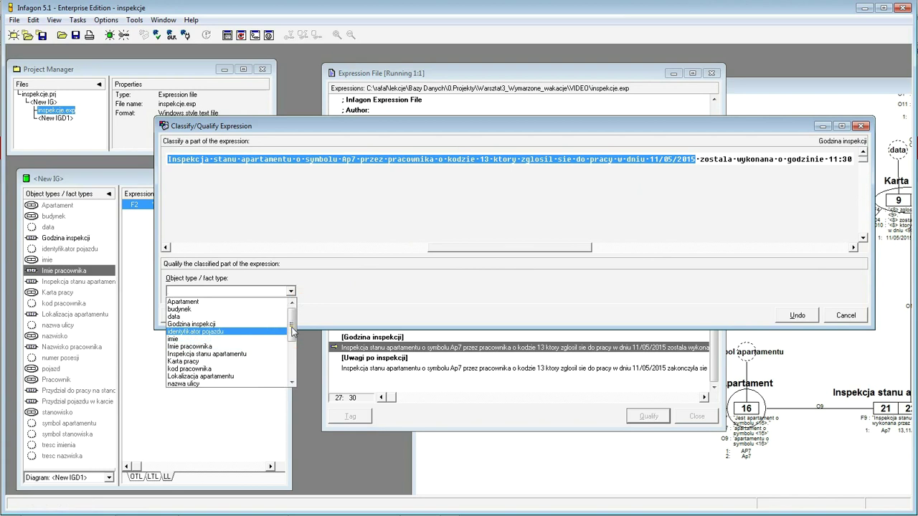
left_click(216, 361)
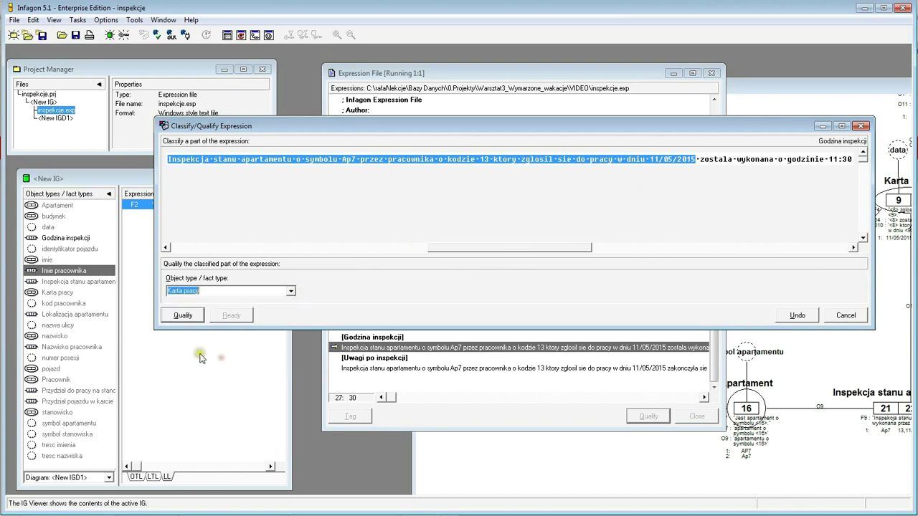
left_click(182, 315)
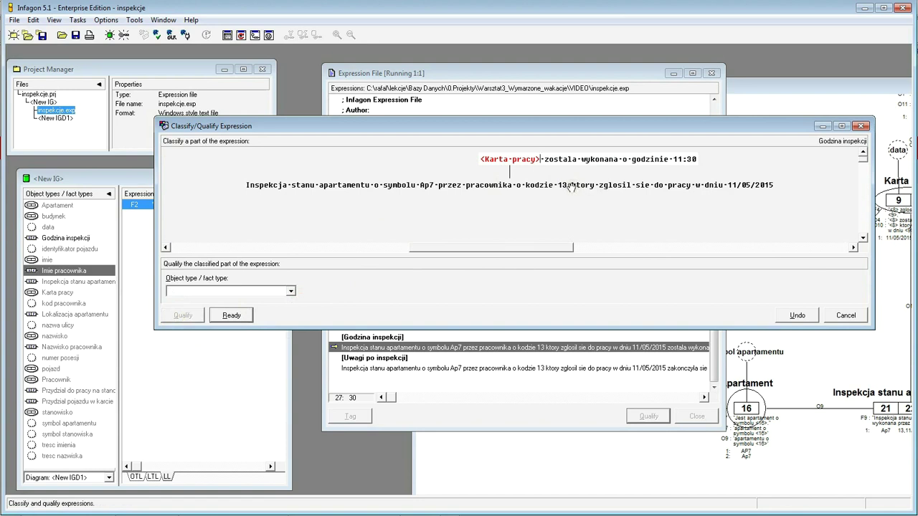
left_click(793, 317)
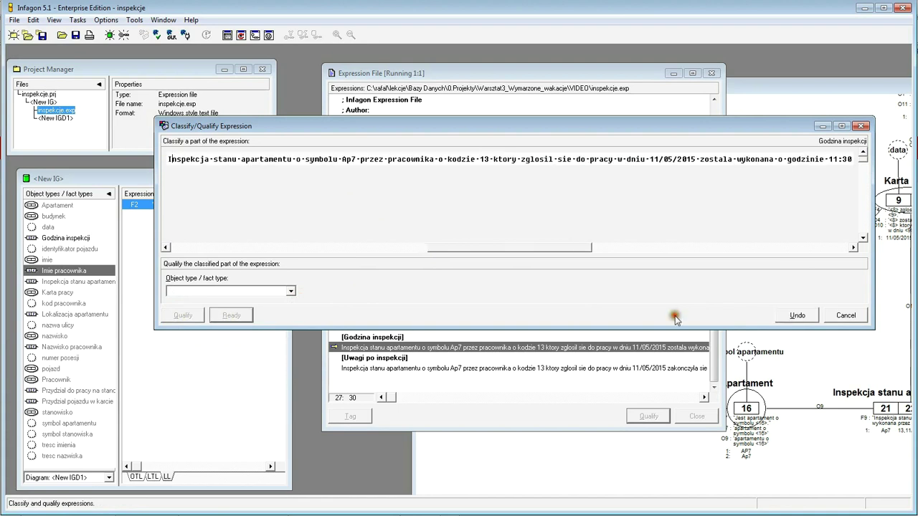
- Classify the inspection part up to 11/05/2015 as Inspekcja stanu apartamentu
left_click_drag(167, 158, 703, 172)
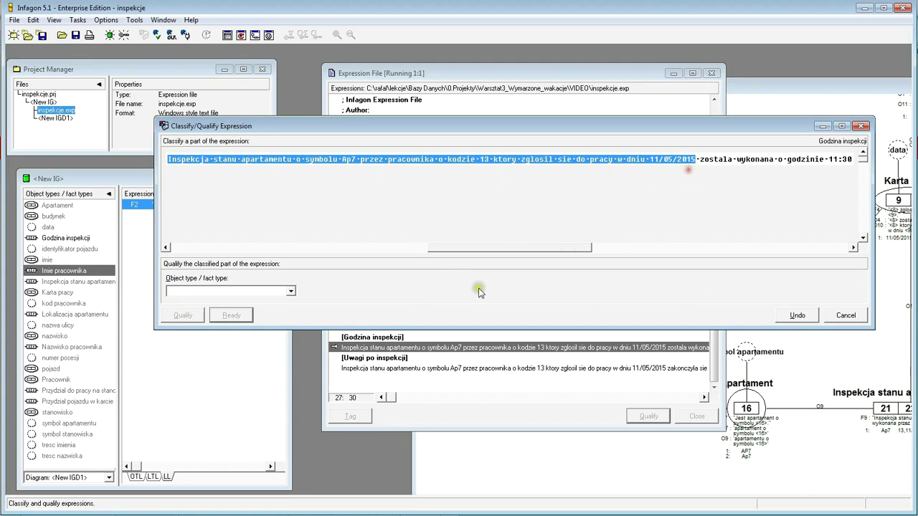
left_click(291, 290)
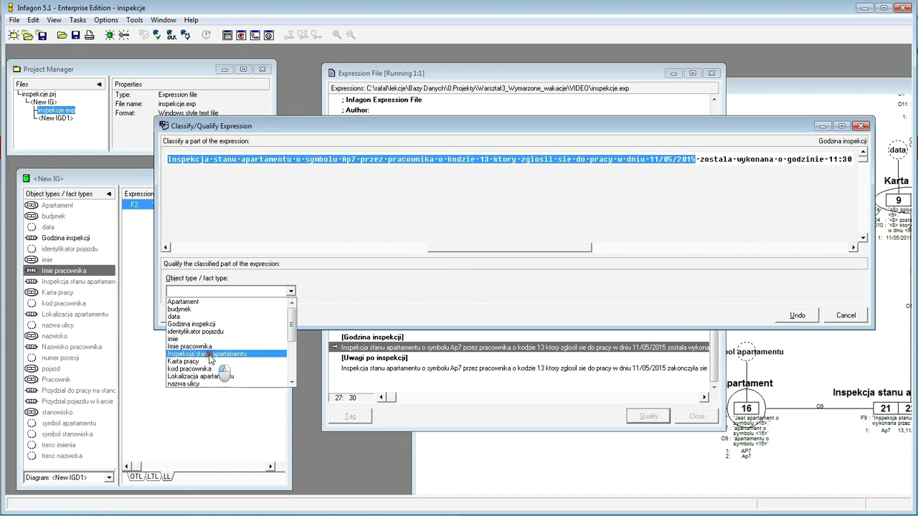
left_click(210, 354)
left_click(183, 316)
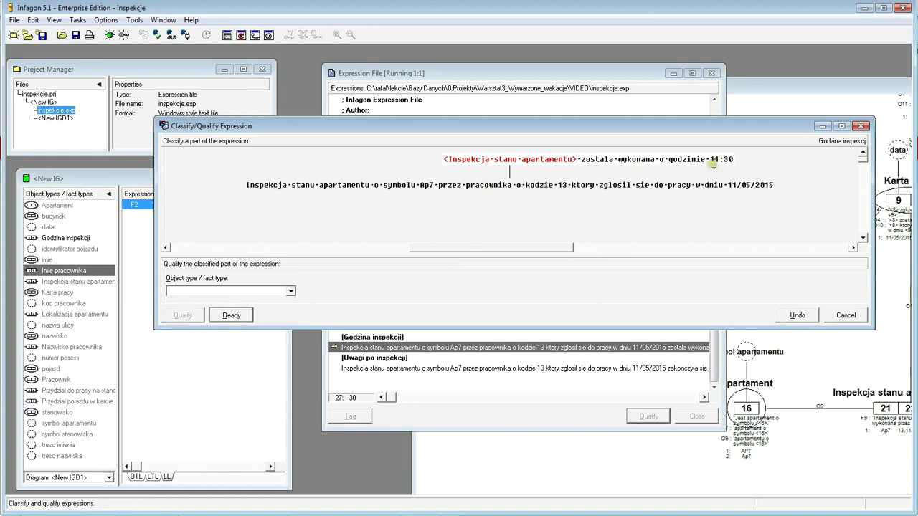
- Classify 11:30 as the new object type czas and accept this level
left_click_drag(710, 158, 750, 171)
type("czas")
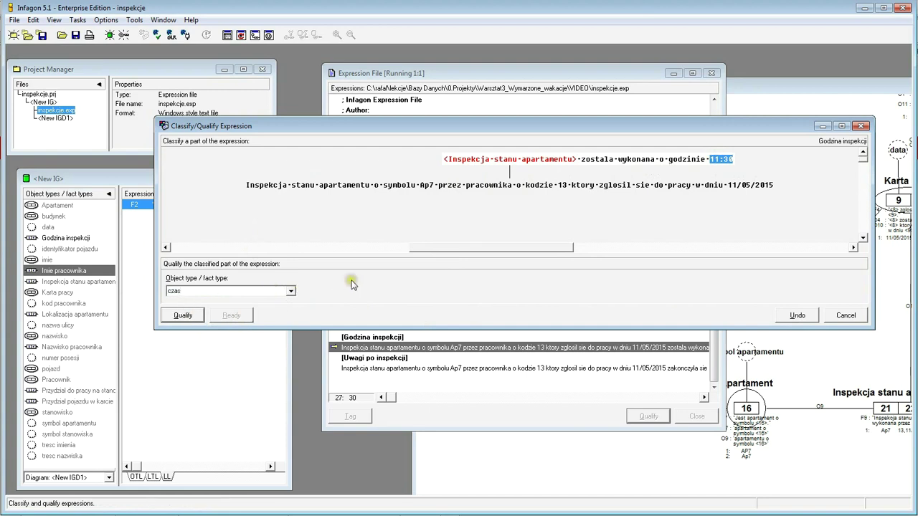
left_click(188, 318)
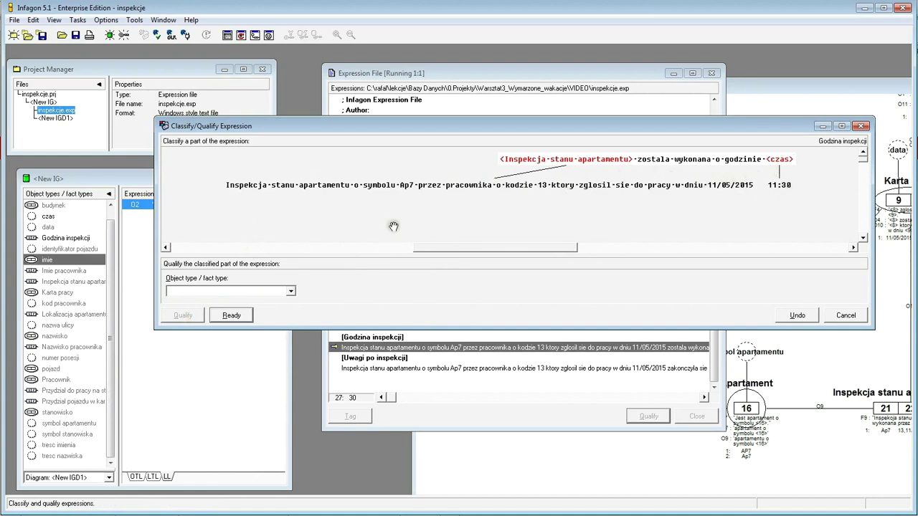
left_click(241, 317)
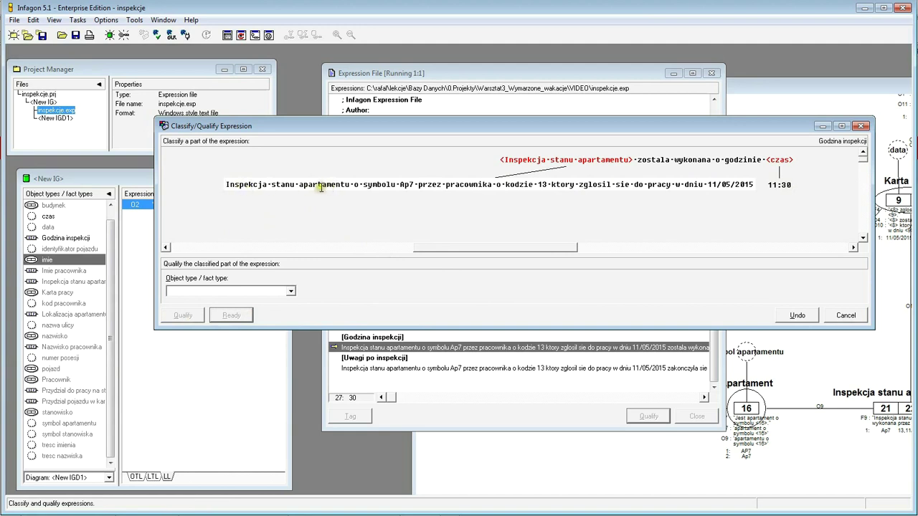
left_click_drag(299, 185, 411, 181)
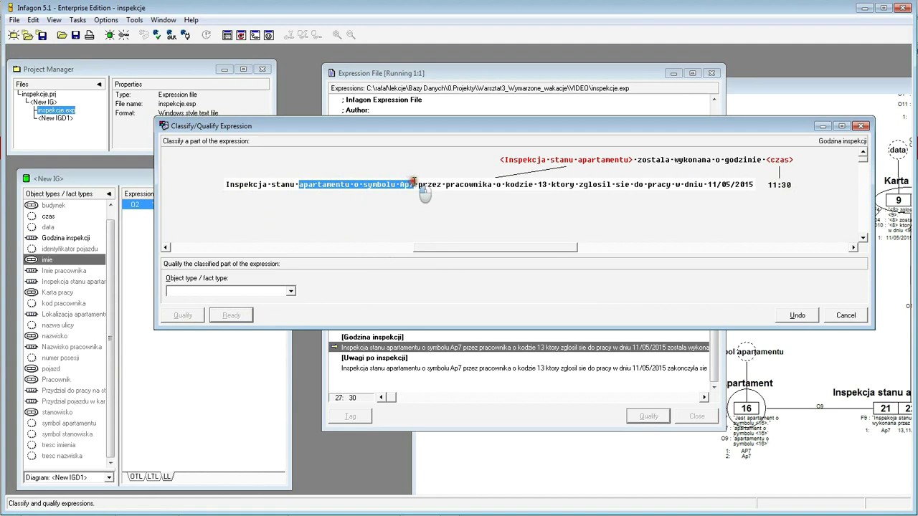
- Classify 'apartamentu o symbolu Ap7' as Apartament
left_click_drag(415, 182, 417, 184)
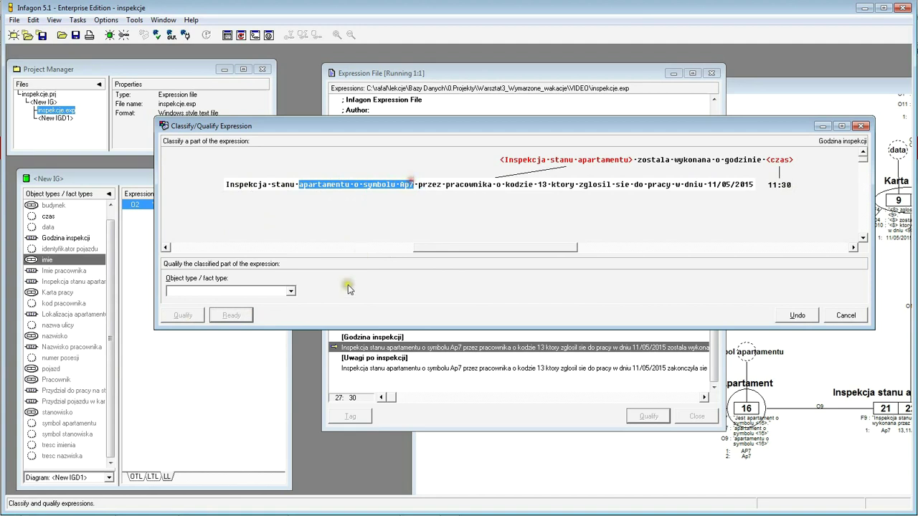
left_click(292, 293)
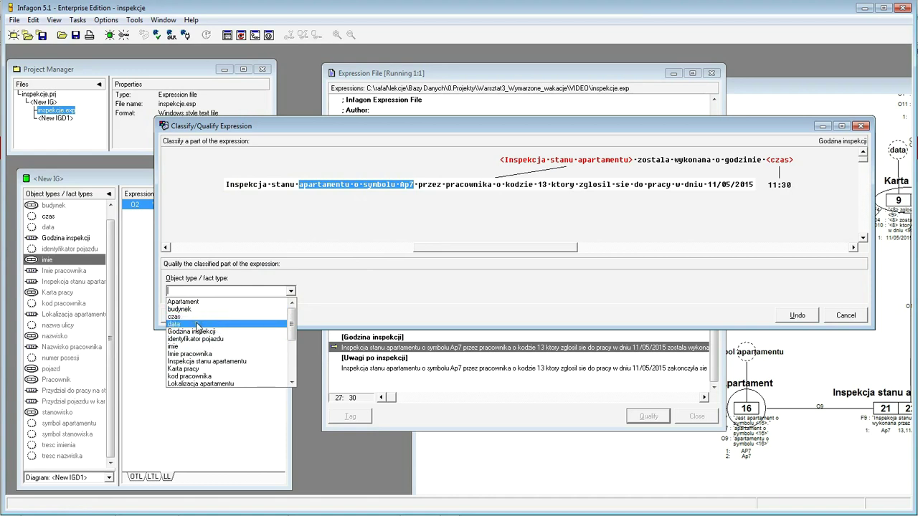
left_click(199, 302)
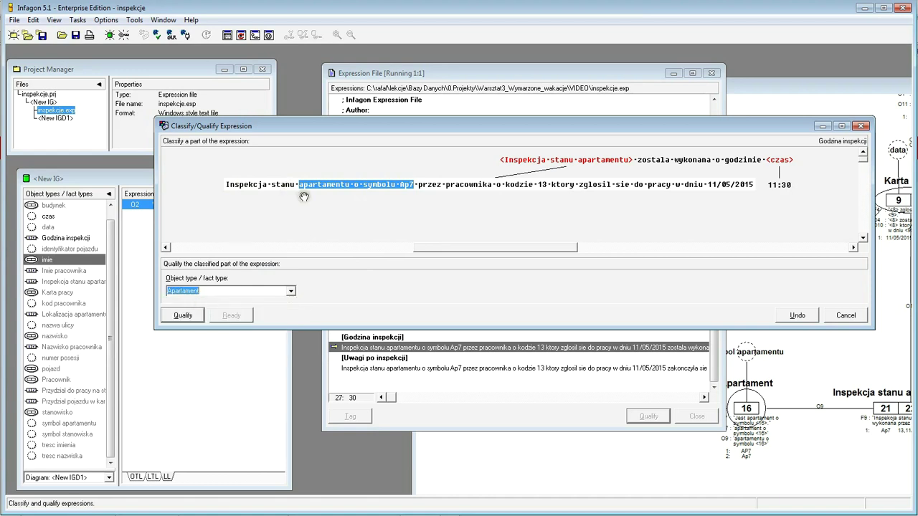
left_click(184, 316)
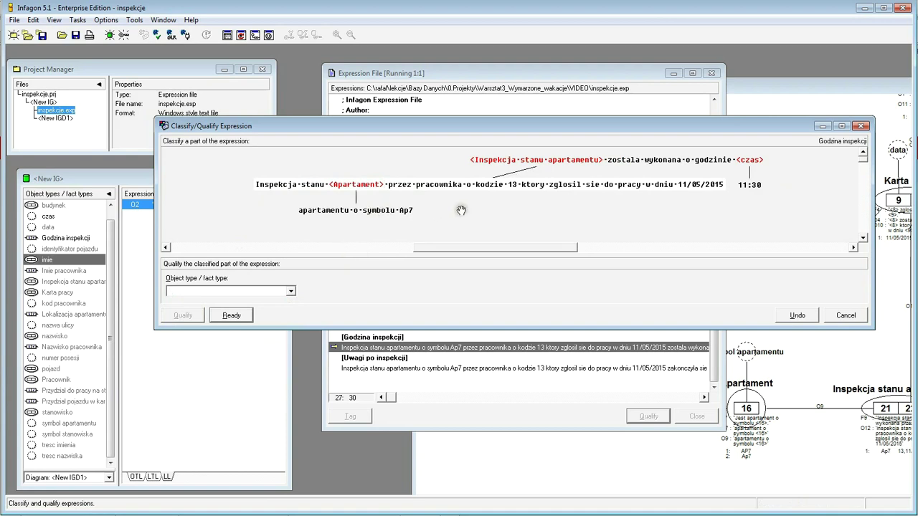
- Classify the worker part through 11/05/2015 as Karta pracy and finish marking parts
left_click_drag(415, 185, 726, 188)
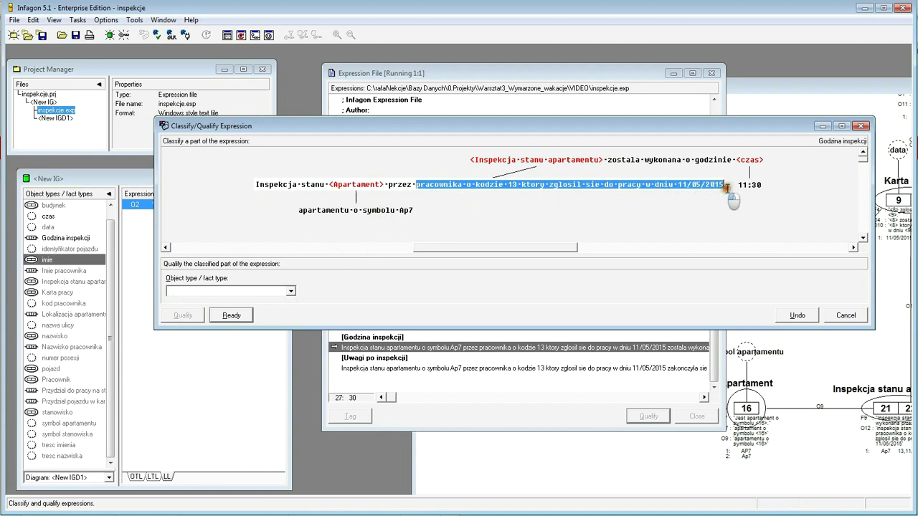
left_click(291, 291)
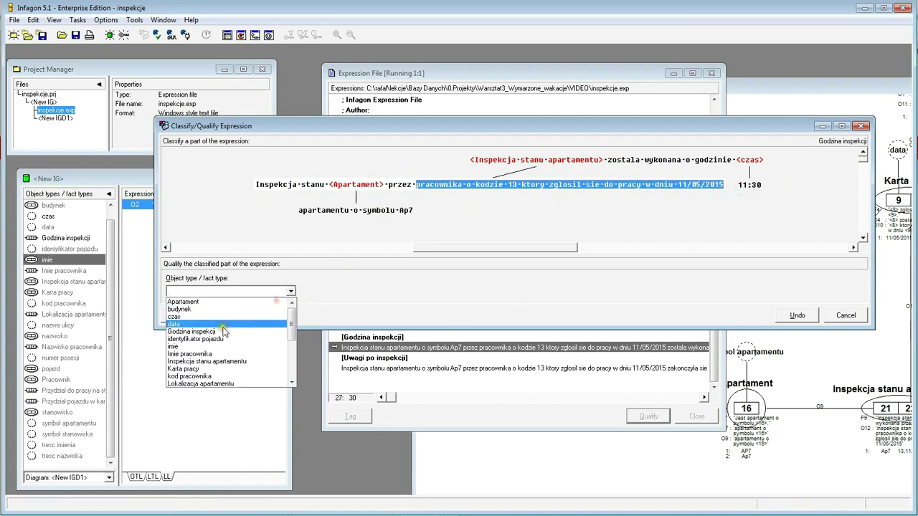
left_click(222, 368)
left_click(183, 316)
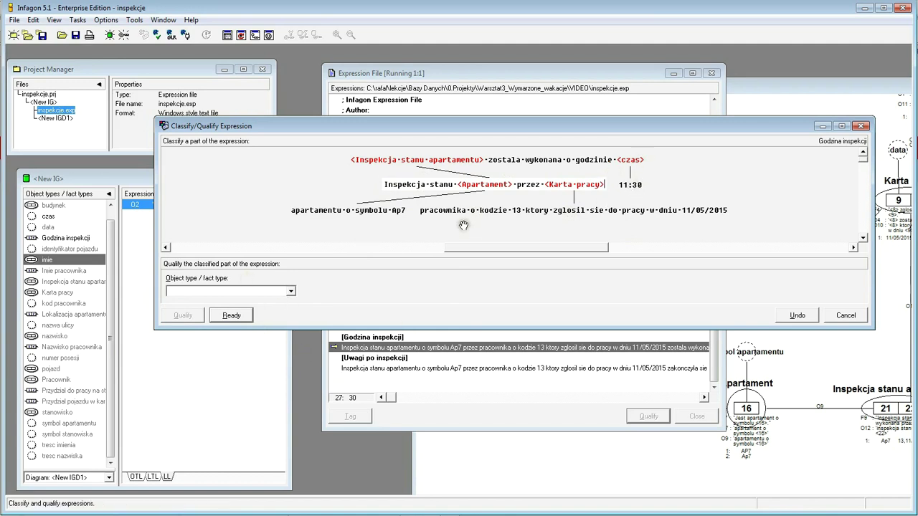
left_click(230, 317)
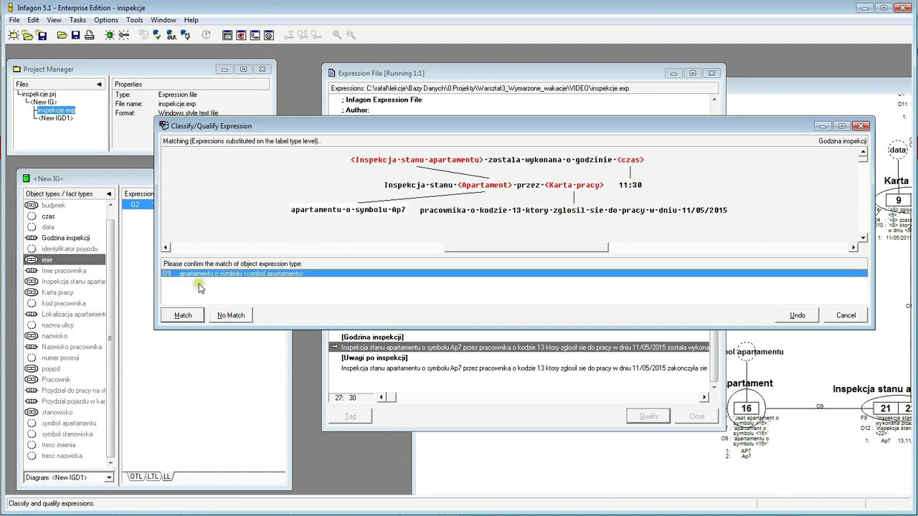
- Match the apartment and employee phrases to O9 and O10, and qualify 11:30 as new type wartosc czasu
left_click(182, 315)
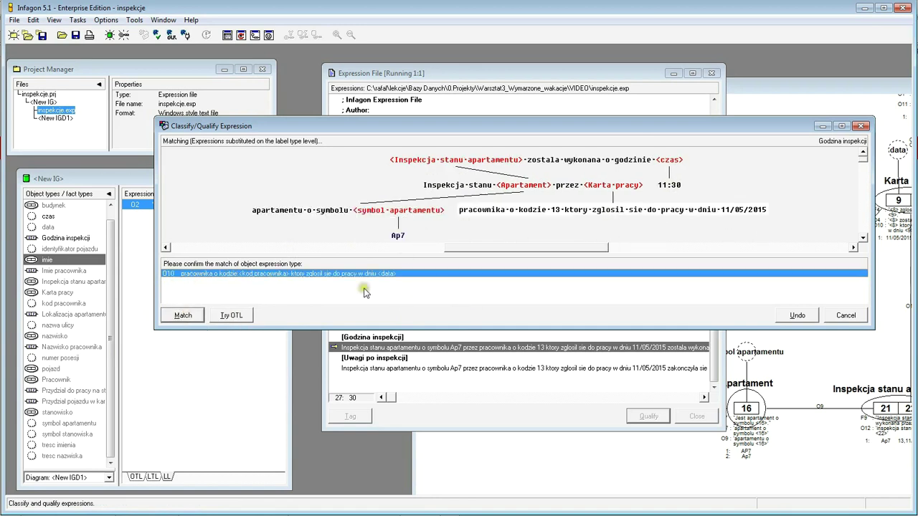
left_click(183, 316)
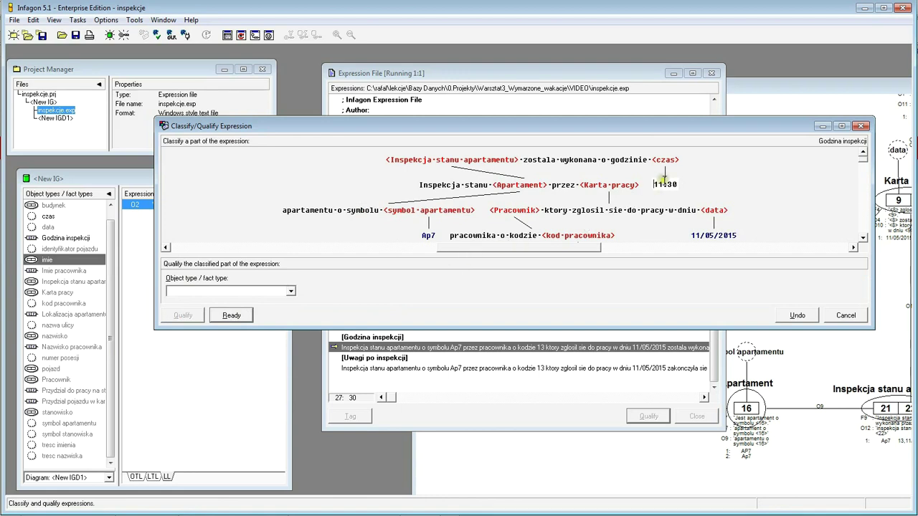
left_click_drag(654, 185, 678, 196)
type("wartosc czasu")
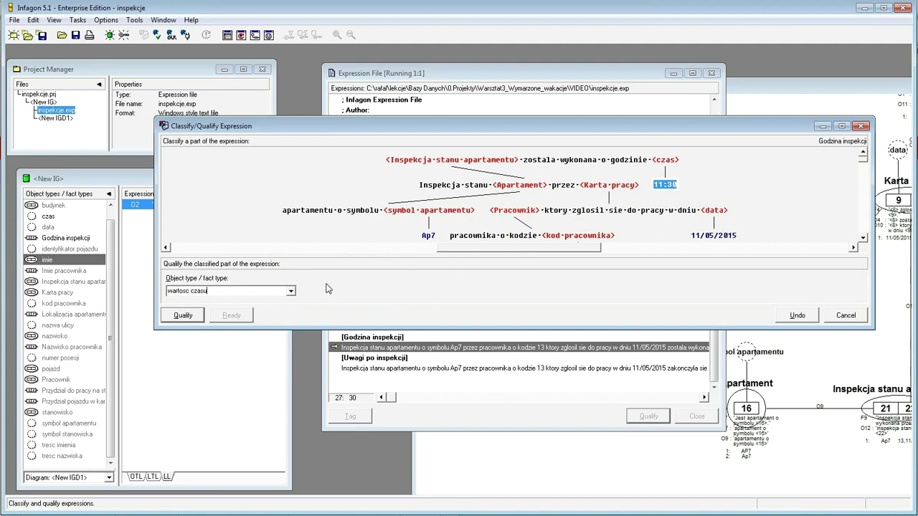
left_click(183, 316)
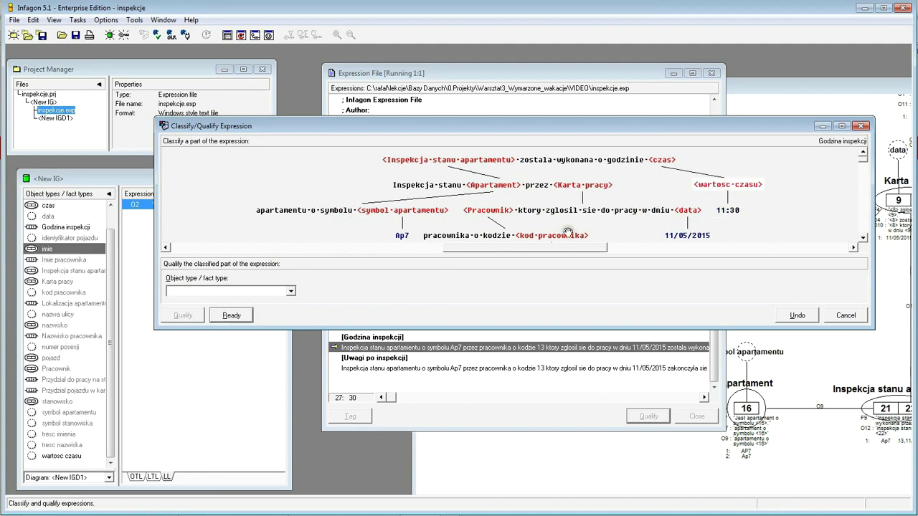
left_click(231, 316)
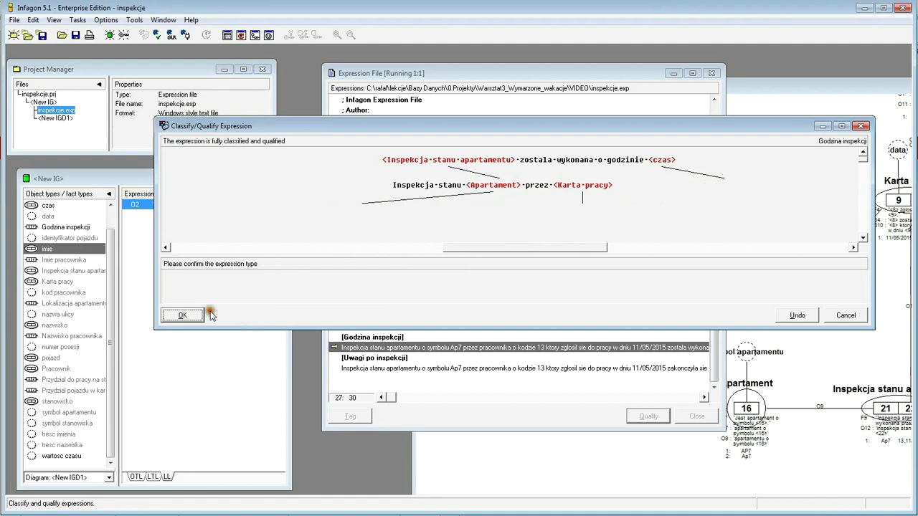
left_click(192, 312)
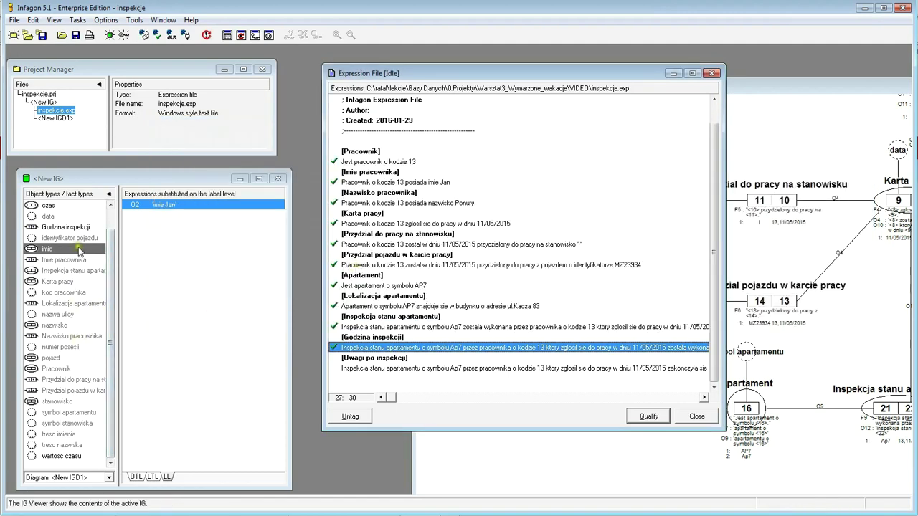
- Open and widen the F10 Godzina inspekcji parse tree, then return to the New IGD1 diagram
left_click(68, 228)
double_click(170, 207)
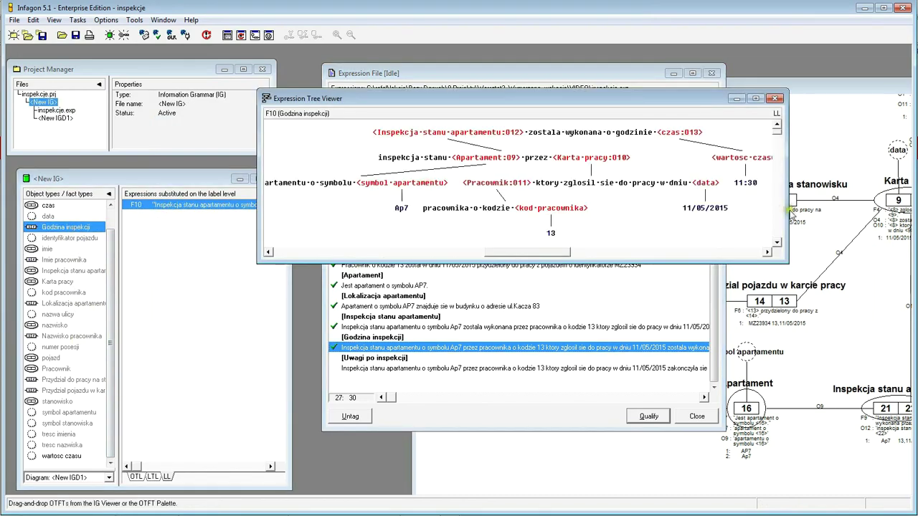
left_click_drag(786, 210, 890, 215)
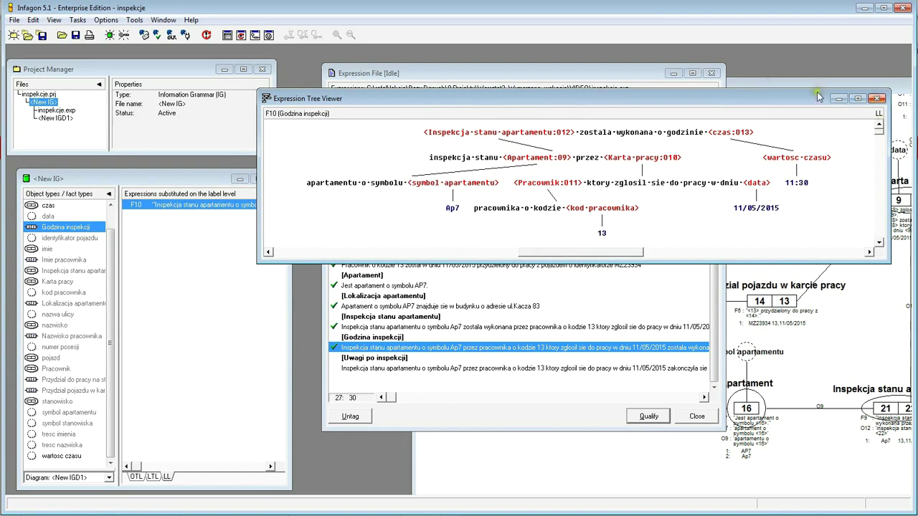
left_click(772, 85)
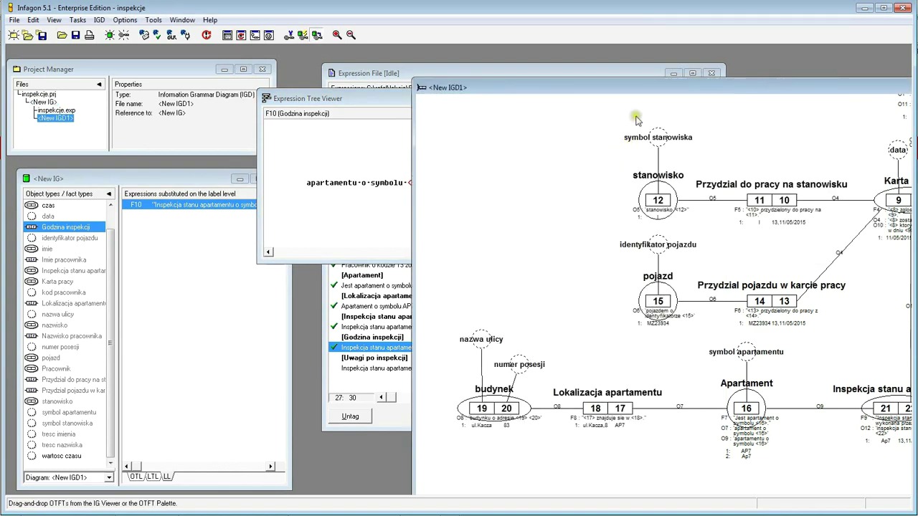
- Place Godzina inspekcji and czas on the diagram to the right of Inspekcja stanu apartamentu
left_click_drag(647, 87, 418, 41)
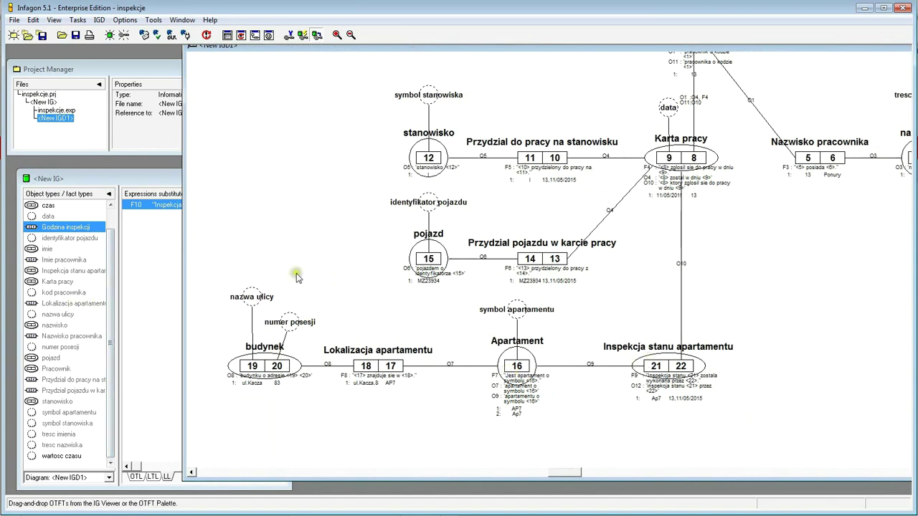
left_click(58, 241)
left_click_drag(58, 241, 835, 372)
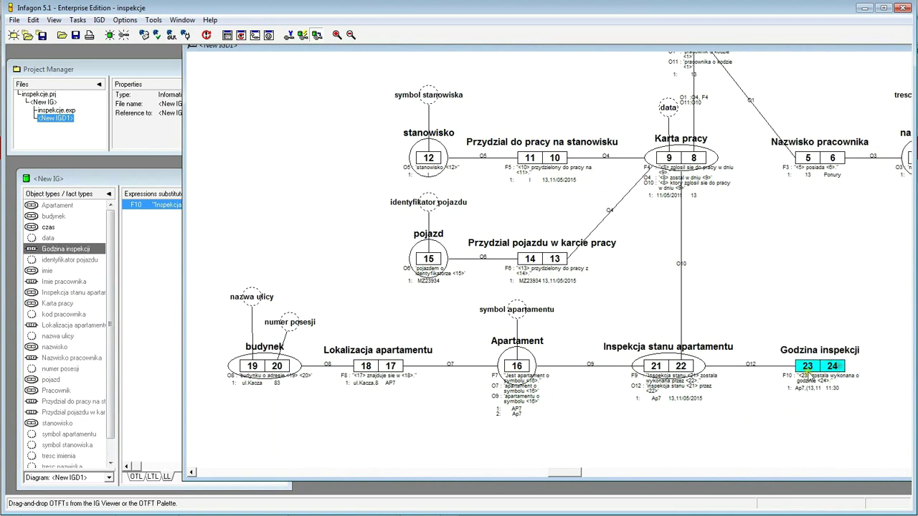
left_click(111, 310)
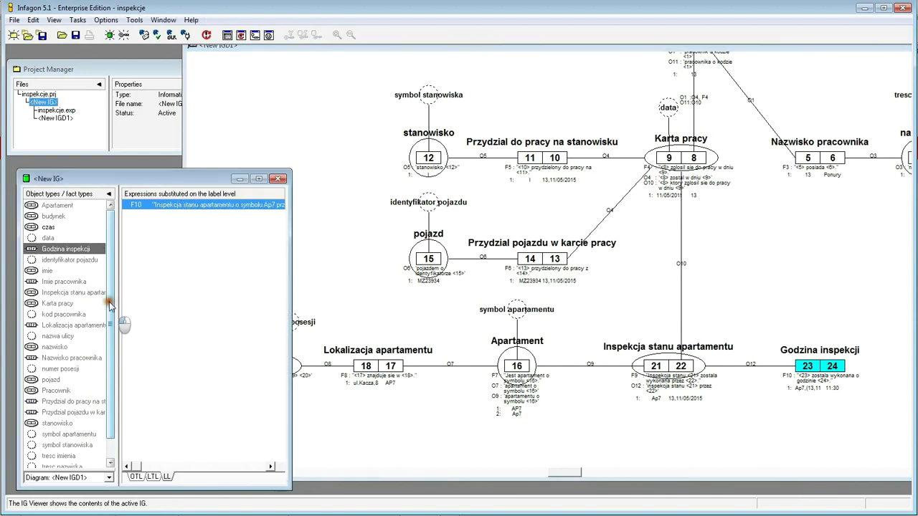
left_click_drag(44, 227, 886, 364)
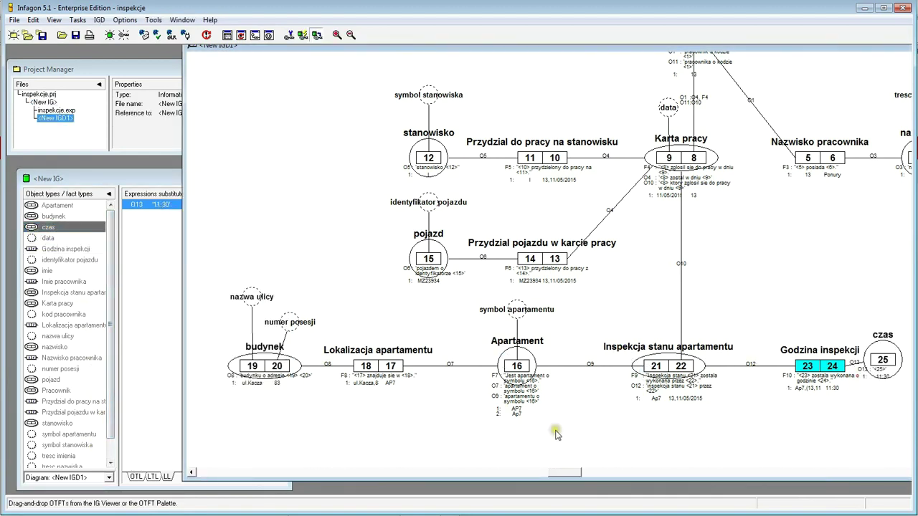
left_click_drag(506, 46, 438, 57)
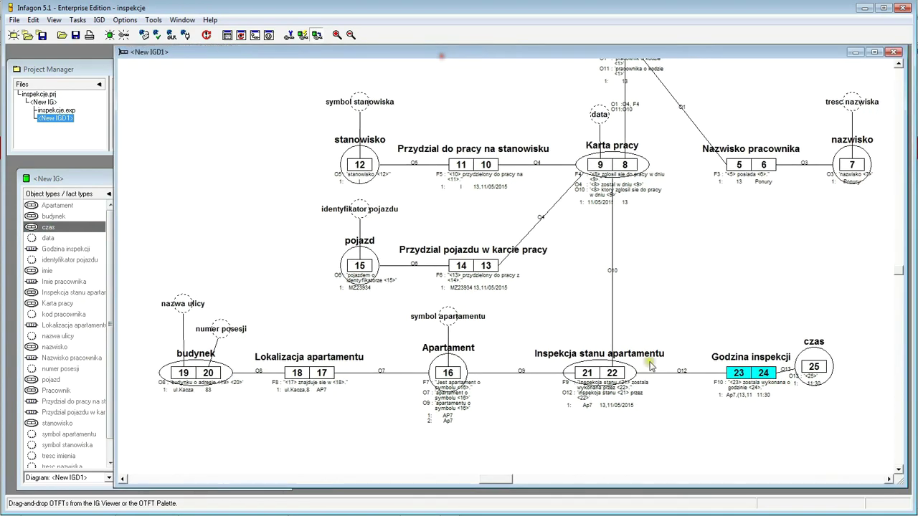
left_click(887, 481)
left_click(827, 369)
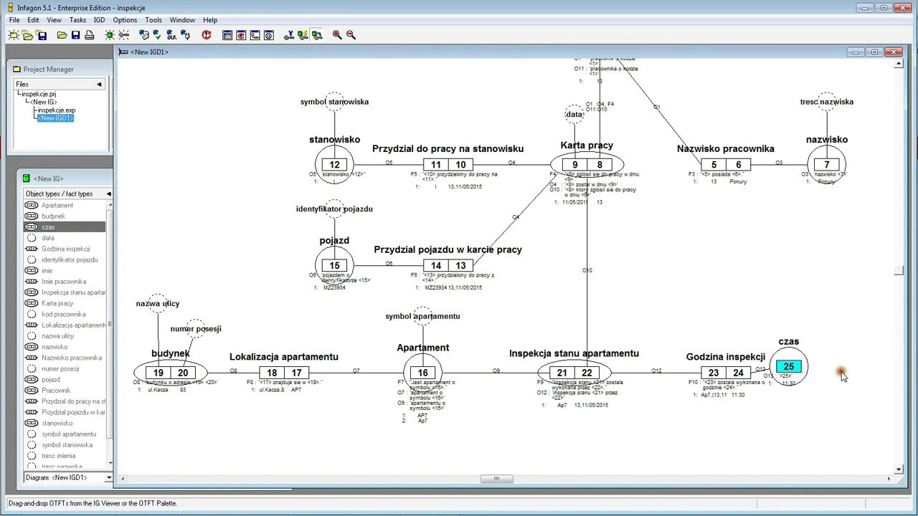
left_click_drag(843, 377, 835, 380)
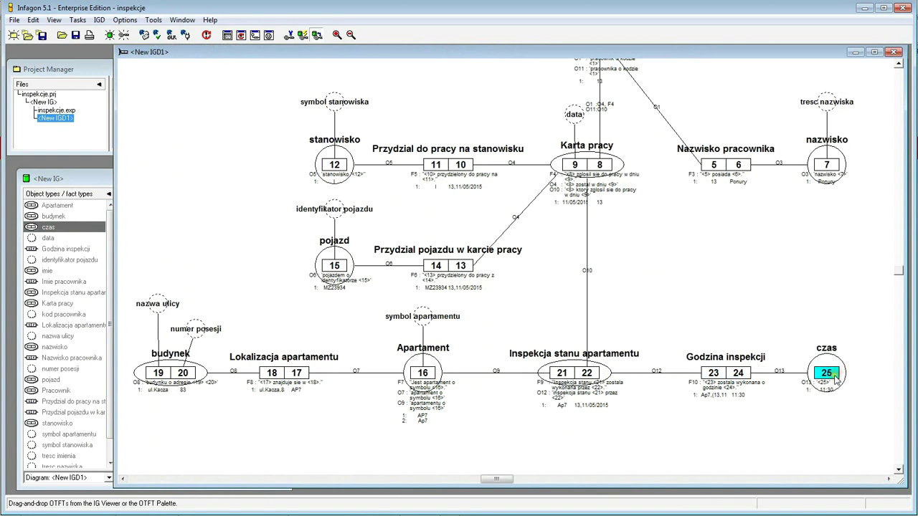
- Add the wartosc czasu value type to the diagram above czas
left_click(113, 280)
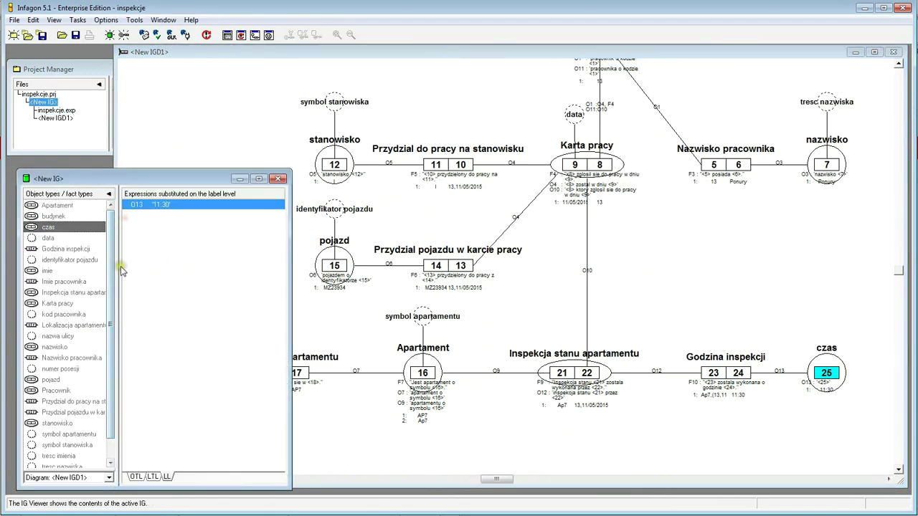
scroll(120, 294, "down", 1)
left_click(57, 459)
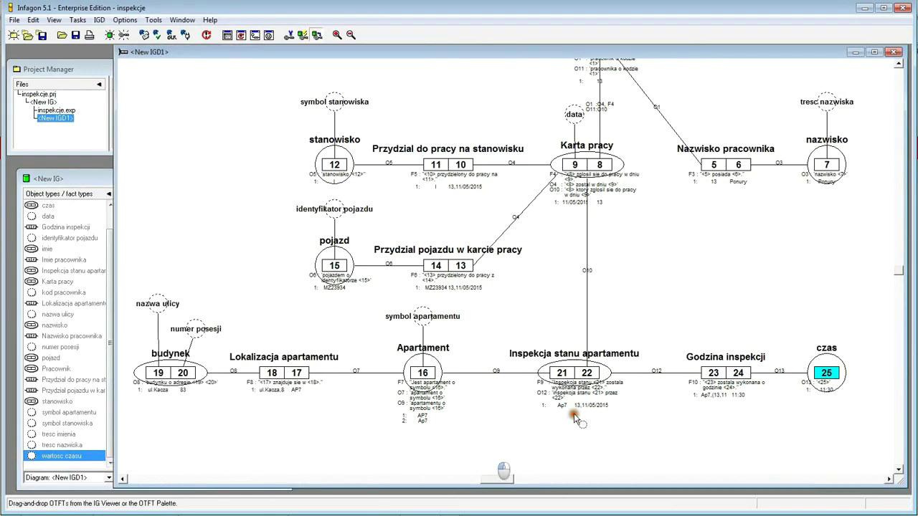
left_click(824, 307)
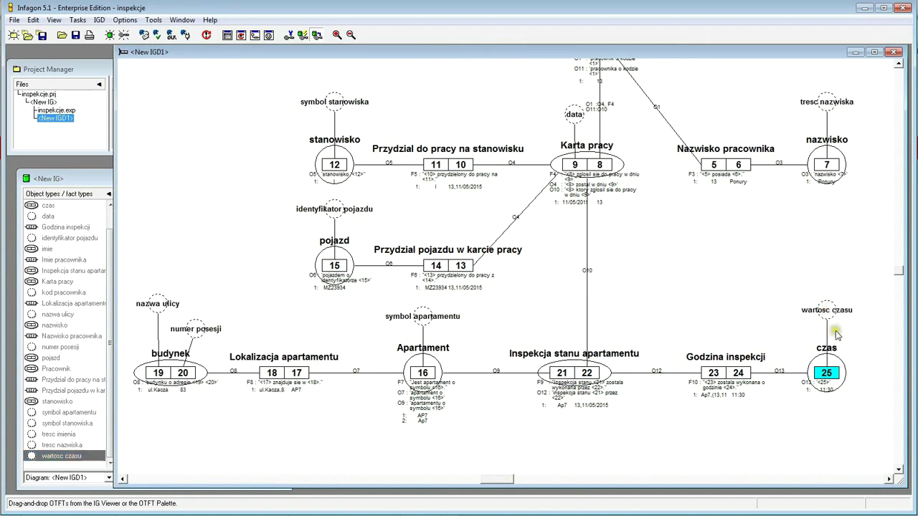
left_click(827, 310)
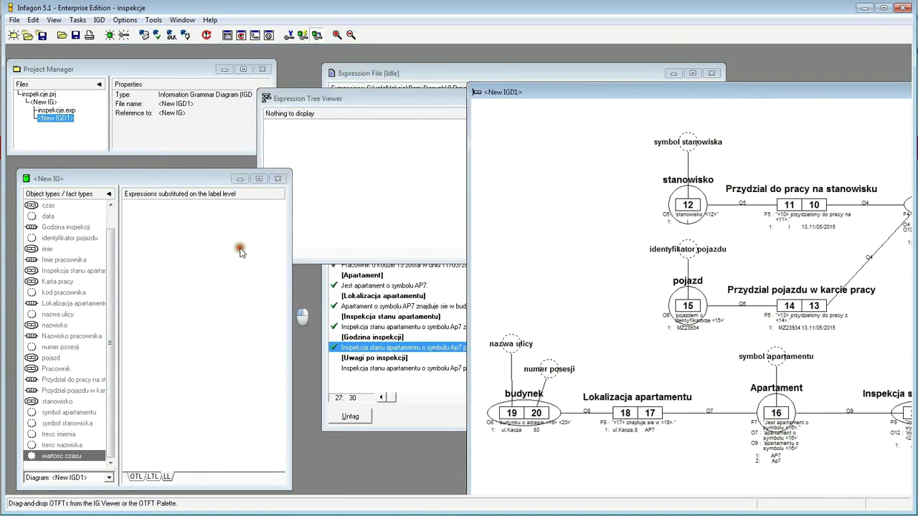
- Start qualifying the Uwagi po inspekcji expression and widen the dialog to show the full sentence
left_click(358, 369)
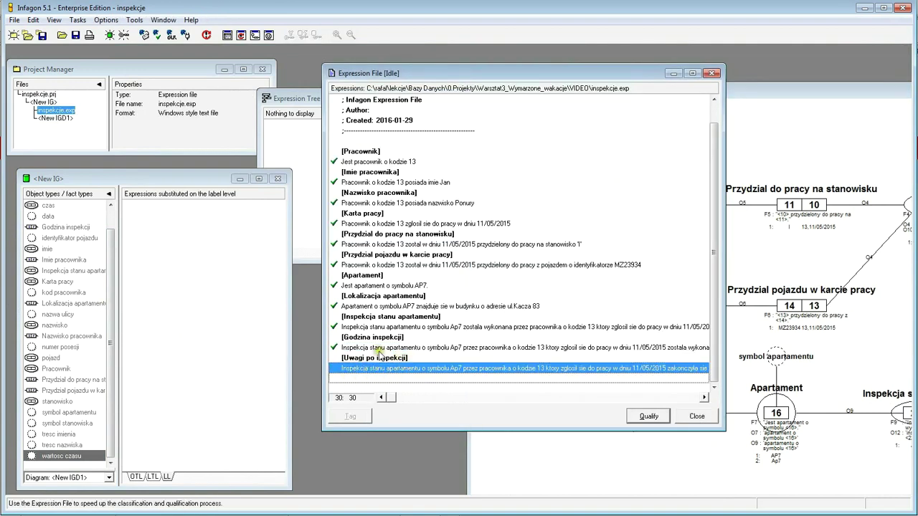
left_click(649, 418)
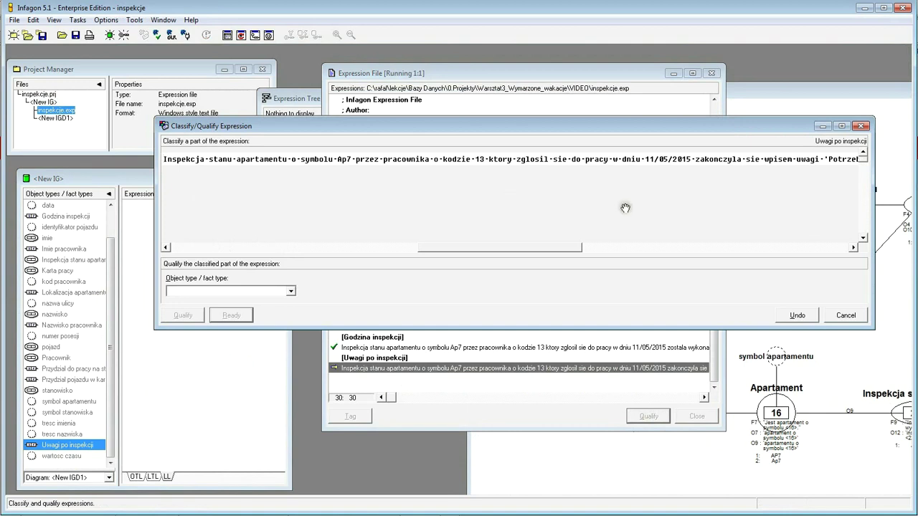
left_click_drag(871, 218, 907, 217)
left_click(577, 249)
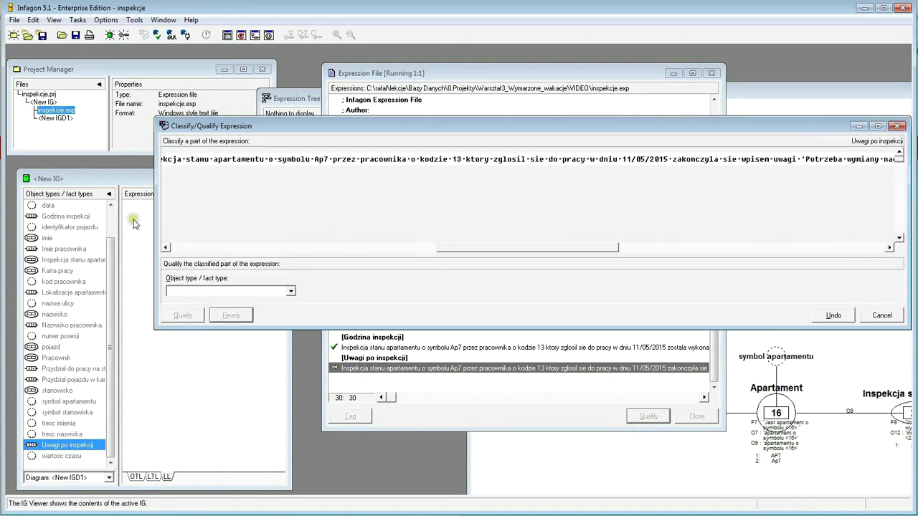
left_click_drag(155, 223, 37, 215)
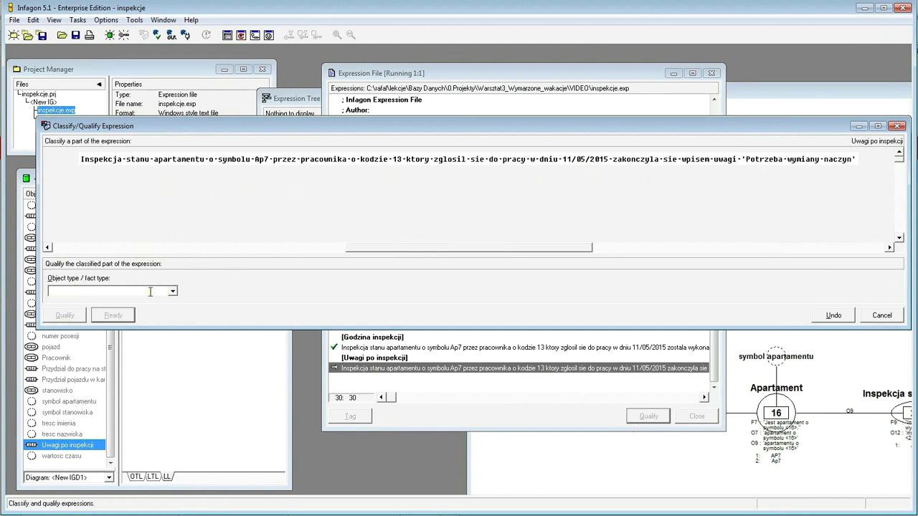
- Undo the last step, then qualify the opening phrase up to the date as Inspekcja stanu apartamentu
left_click(829, 317)
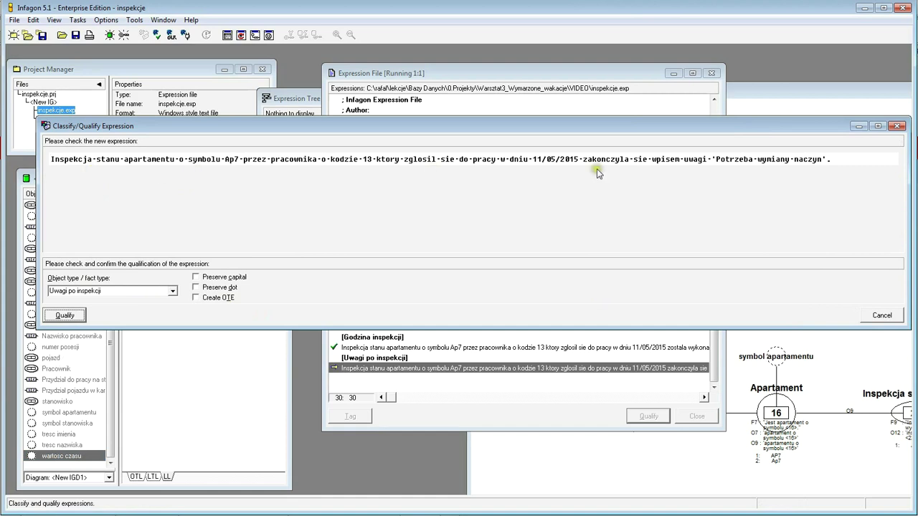
left_click(65, 316)
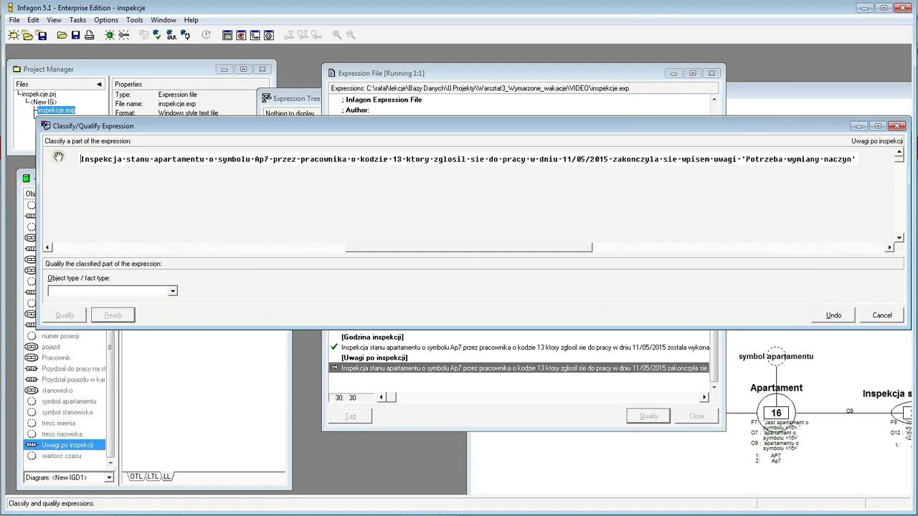
left_click_drag(81, 159, 609, 159)
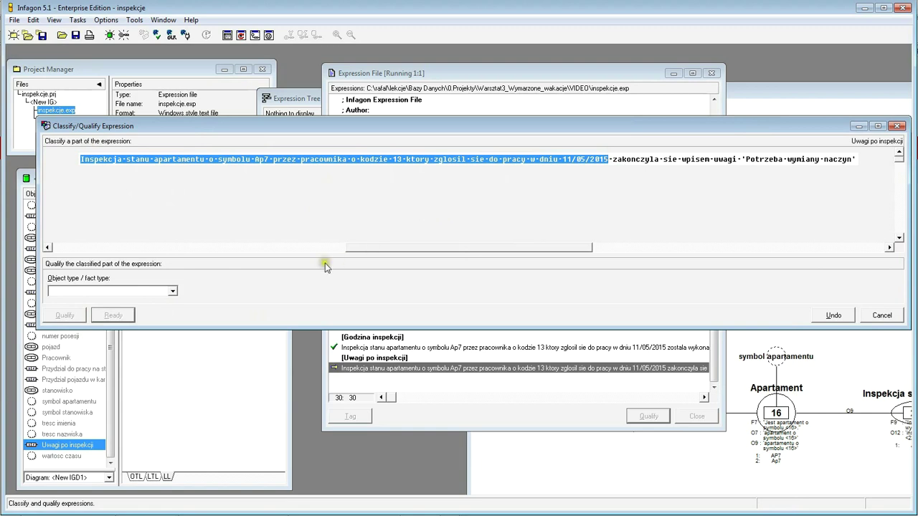
left_click(172, 291)
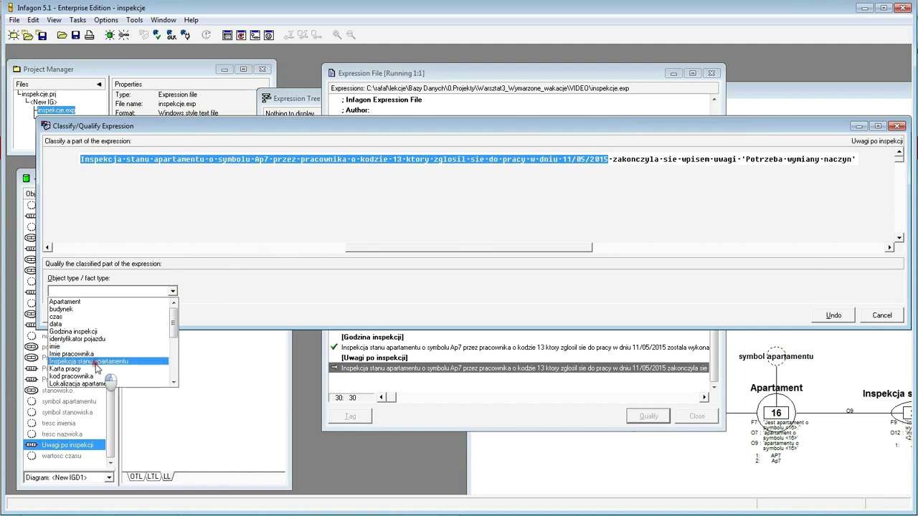
left_click(96, 362)
left_click(65, 316)
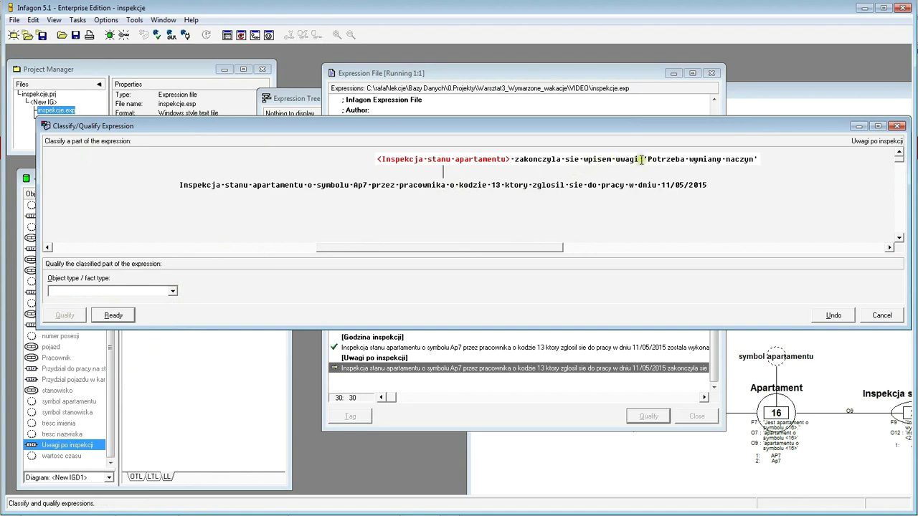
- Qualify the remark uwagi 'Potrzeba wymiany naczyn' as new object type uwaga and match the phrase to O12
left_click_drag(755, 158, 752, 159)
left_click_drag(615, 159, 768, 167)
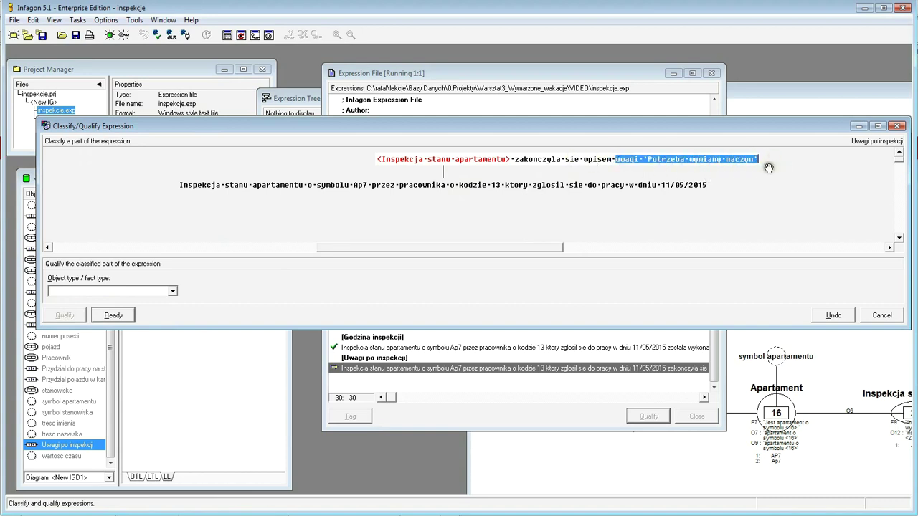
left_click(115, 291)
type("uwaga")
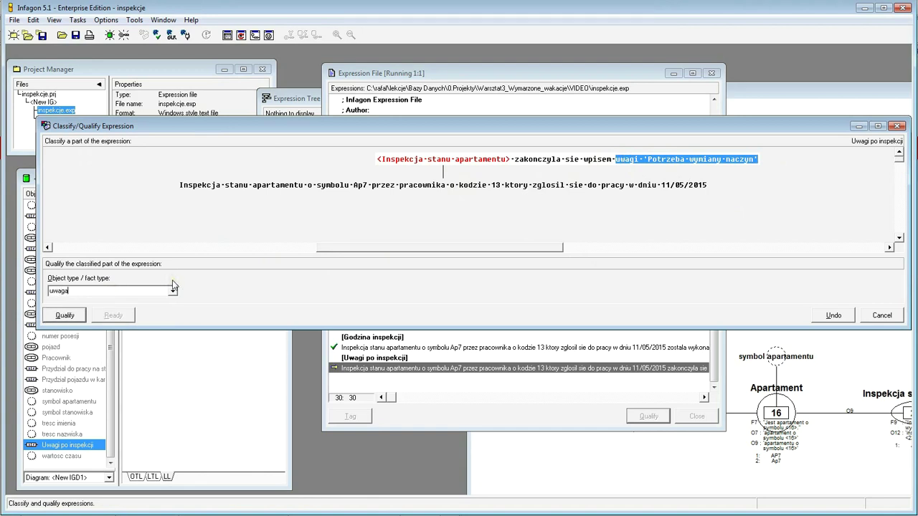
left_click(65, 316)
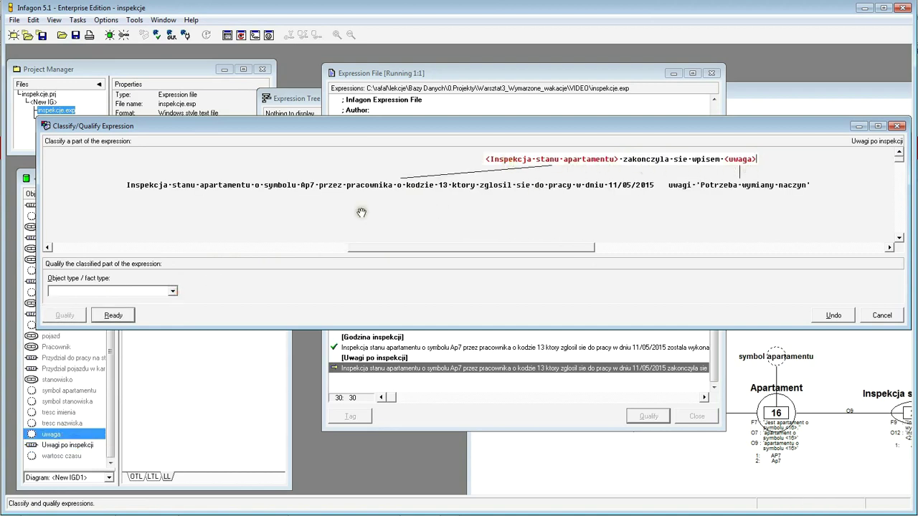
left_click(119, 315)
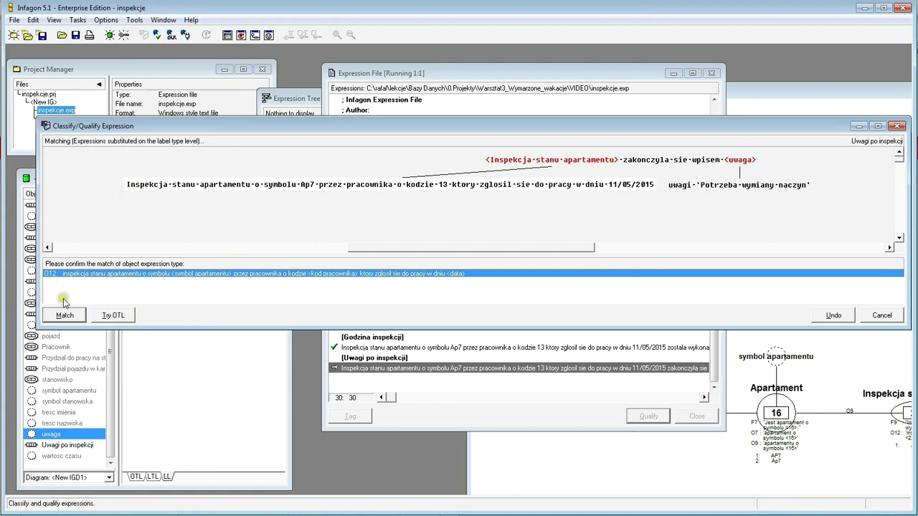
left_click(72, 317)
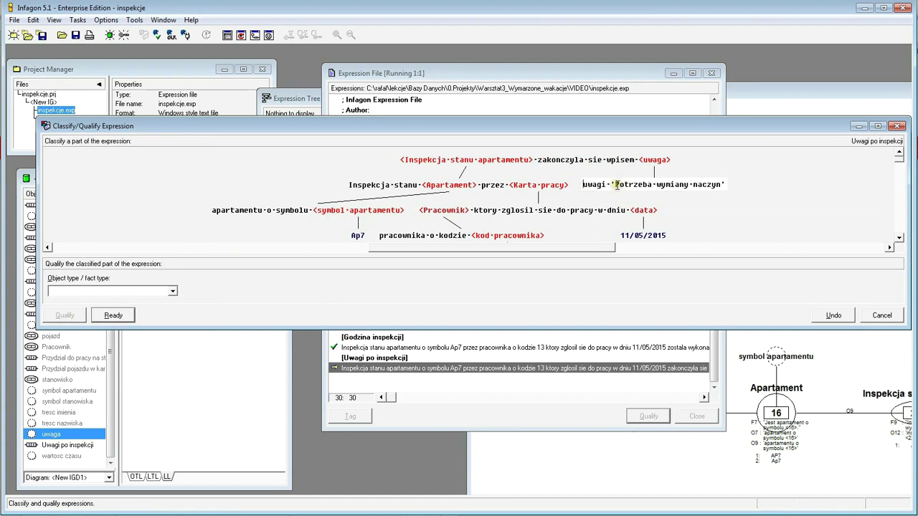
- Qualify 'Potrzeba wymiany naczyn' as tresc uwagi and accept the expression as fact type F11
left_click_drag(615, 184, 719, 184)
left_click(125, 290)
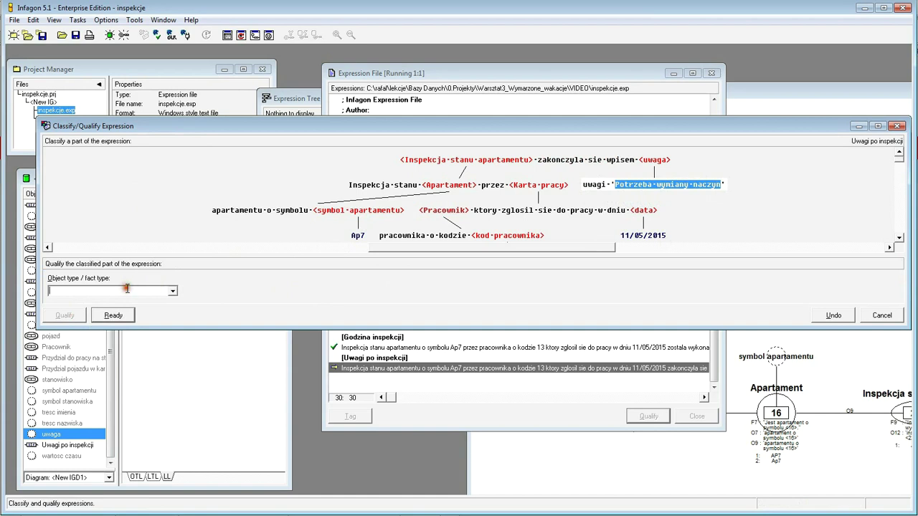
type("tresc uwagi")
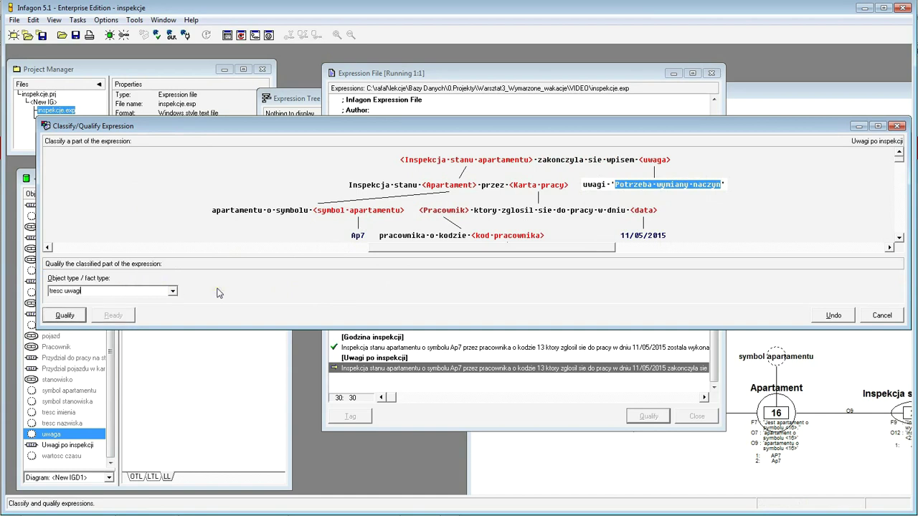
left_click(65, 315)
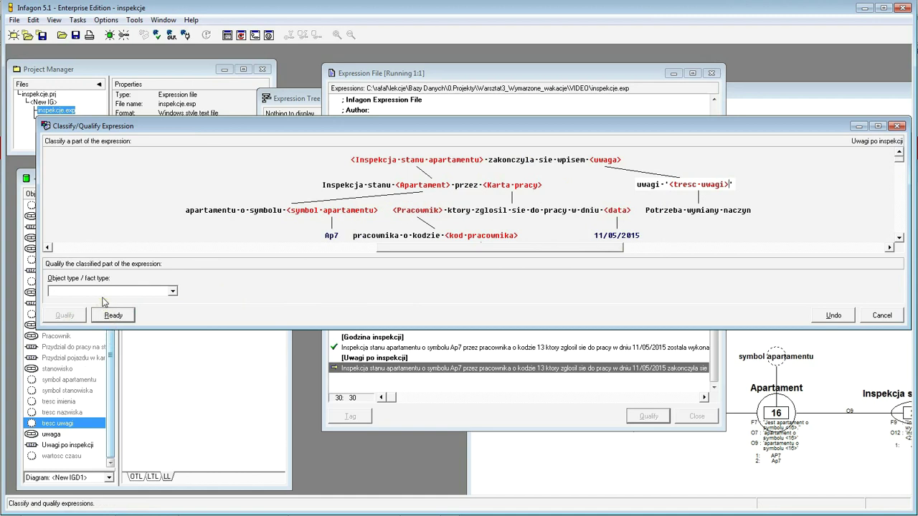
left_click(112, 315)
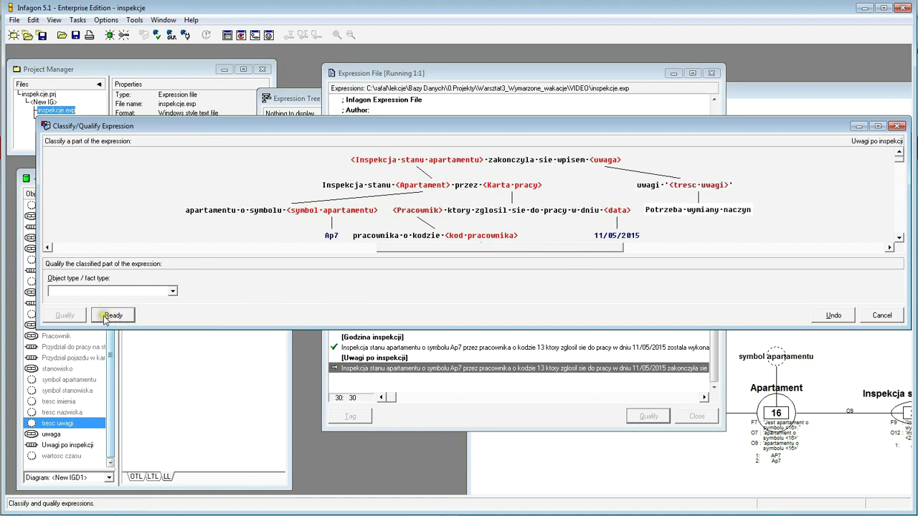
left_click(110, 316)
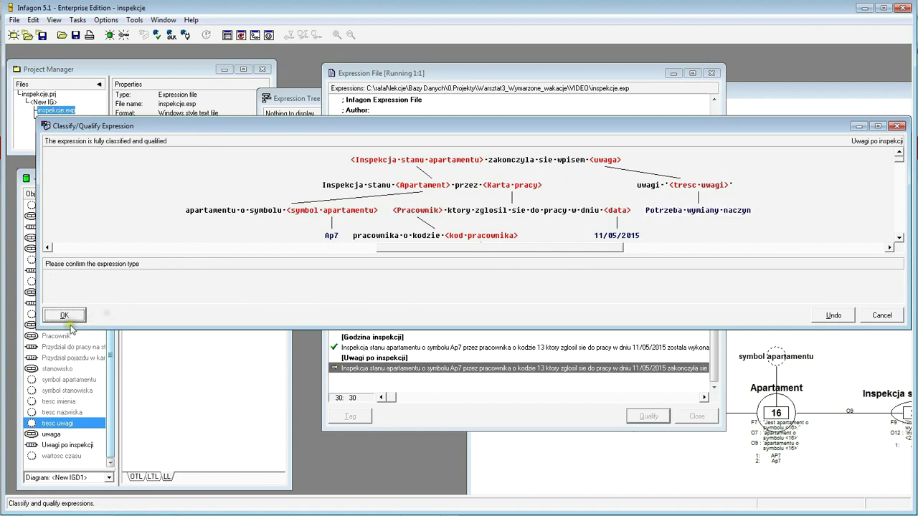
left_click(66, 316)
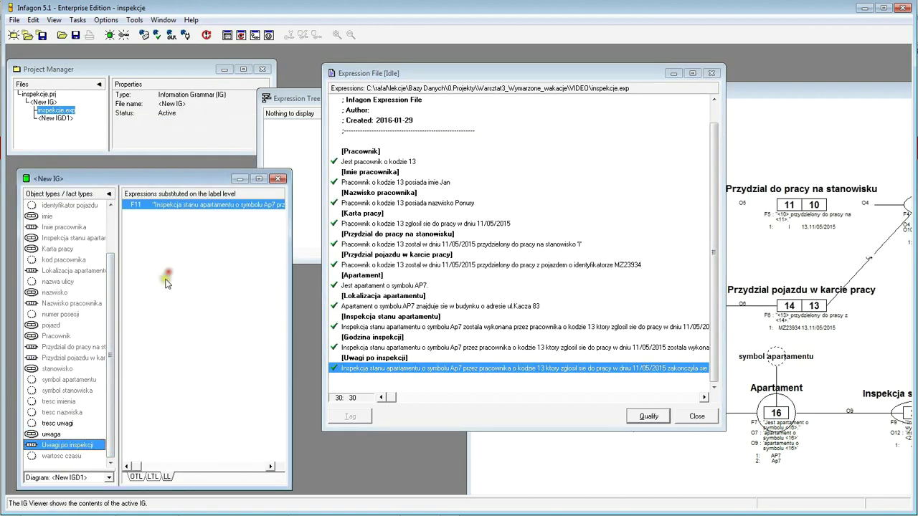
- Inspect the F11 expression tree under <New IG>, then bring the <New IGD1> diagram window forward
left_click(181, 206)
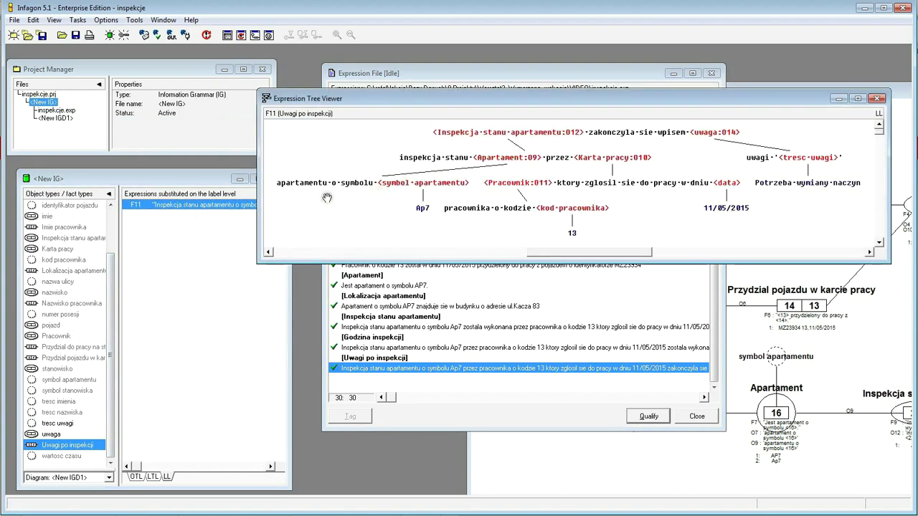
left_click_drag(473, 264, 479, 284)
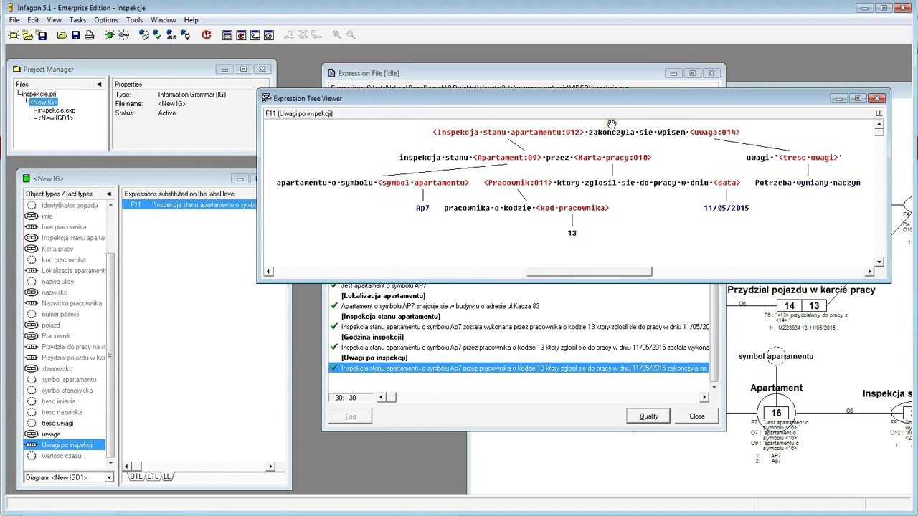
left_click(638, 452)
left_click_drag(686, 91, 348, 55)
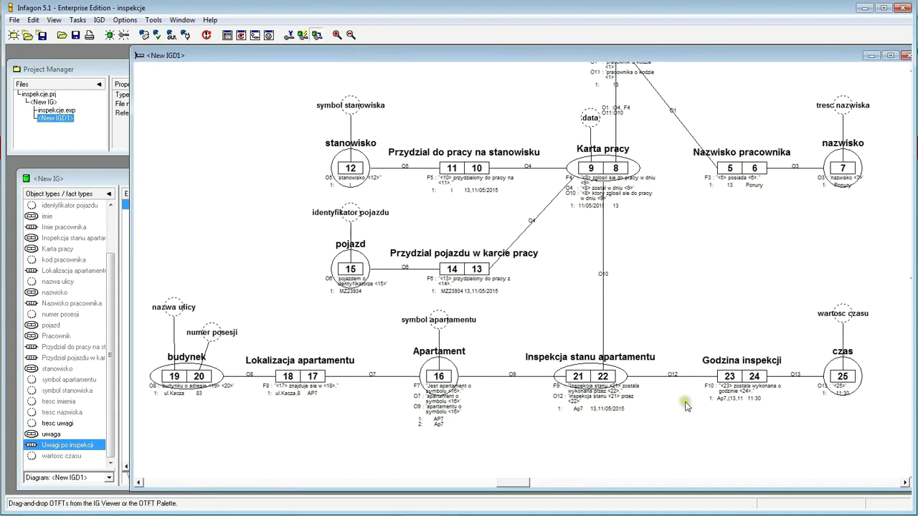
- Drag the Uwagi po inspekcji fact type onto the diagram below Inspekcja stanu apartamentu
left_click(904, 484)
left_click_drag(905, 484, 904, 484)
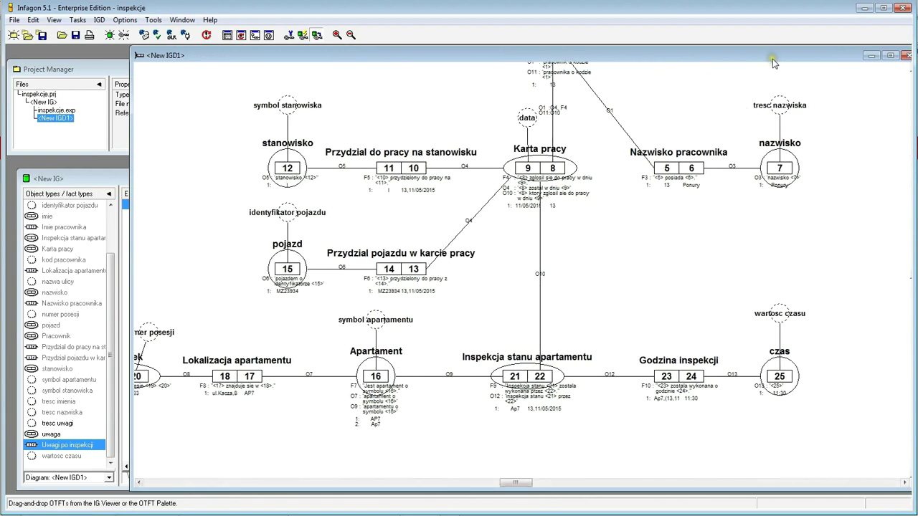
left_click_drag(772, 57, 748, 56)
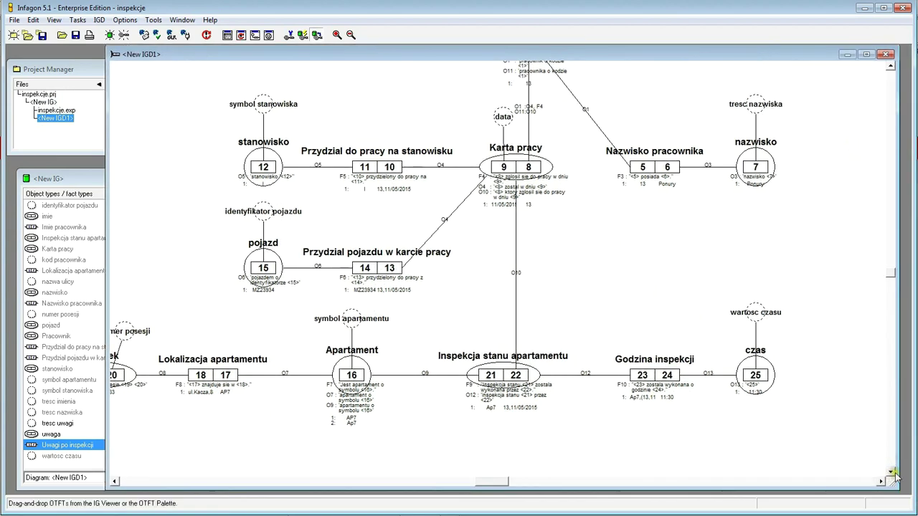
left_click_drag(893, 474, 891, 474)
left_click_drag(54, 448, 664, 426)
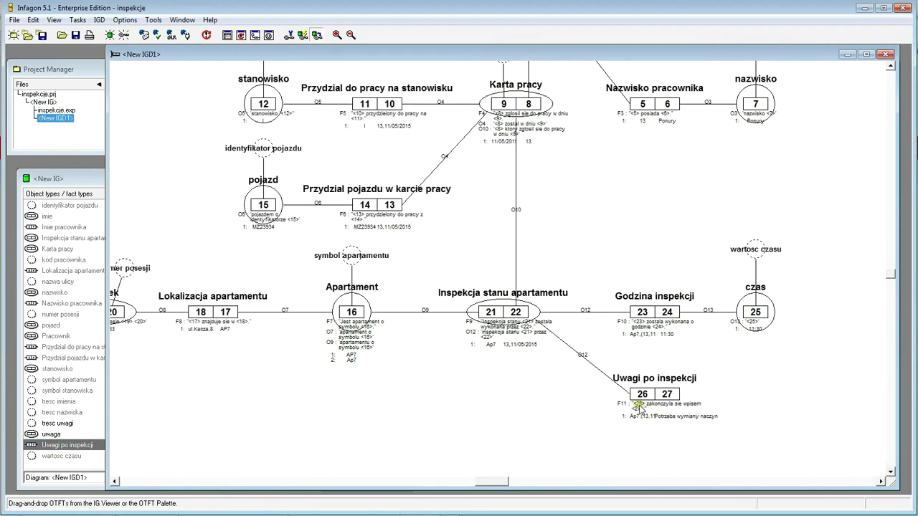
left_click_drag(669, 393, 685, 425)
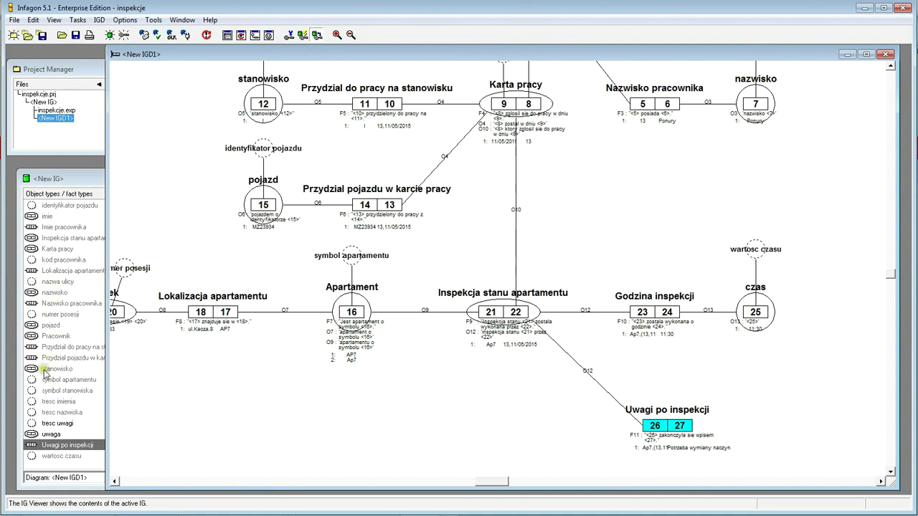
left_click(52, 434)
- Place uwaga beside Uwagi po inspekcji and its tresc uwagi label type above it
left_click_drag(183, 437, 769, 430)
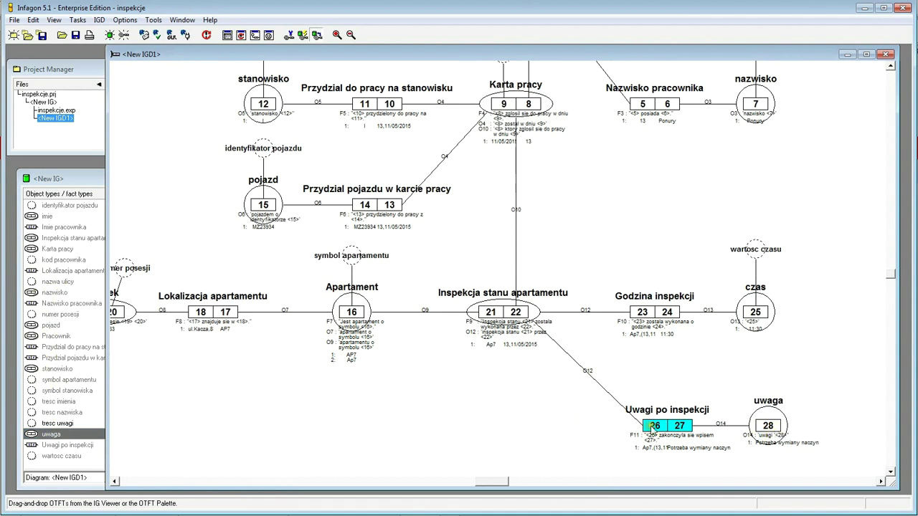
left_click(58, 424)
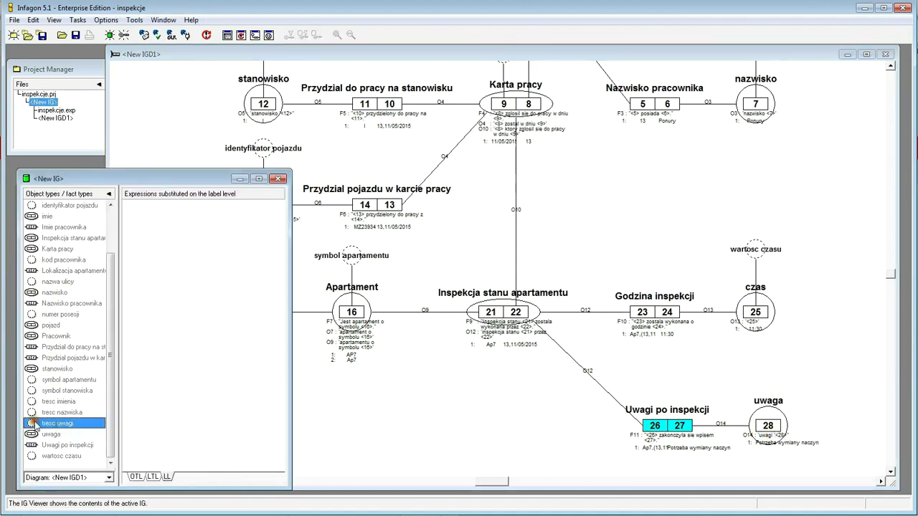
left_click_drag(67, 438, 767, 369)
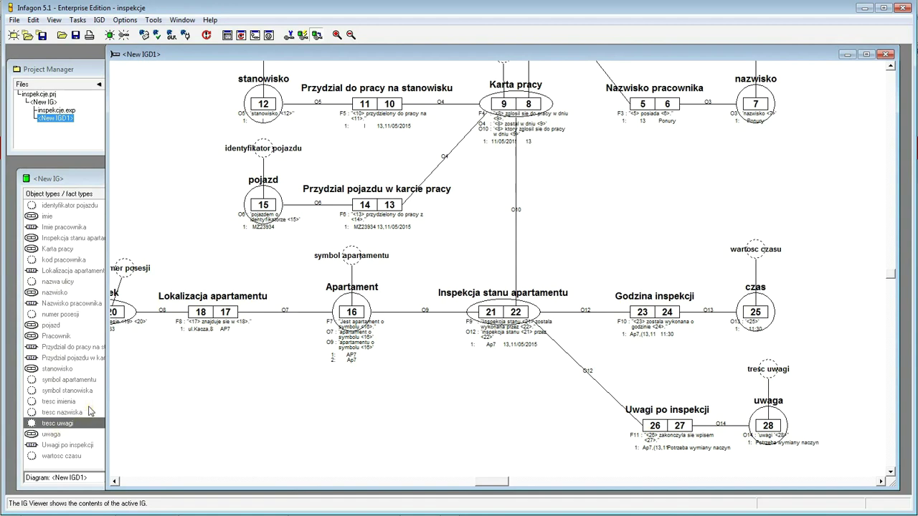
left_click_drag(216, 61, 505, 75)
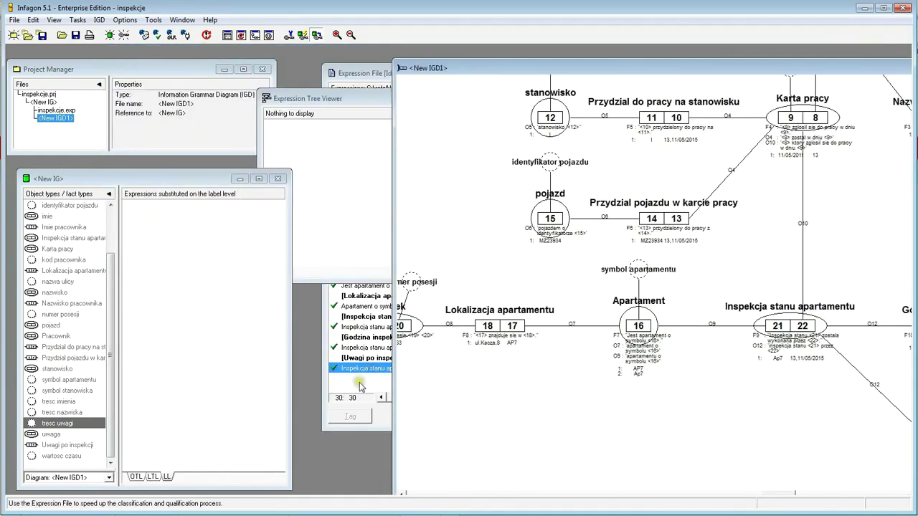
- Close the Expression File, confirming with Yes
left_click(361, 382)
left_click_drag(543, 76, 472, 75)
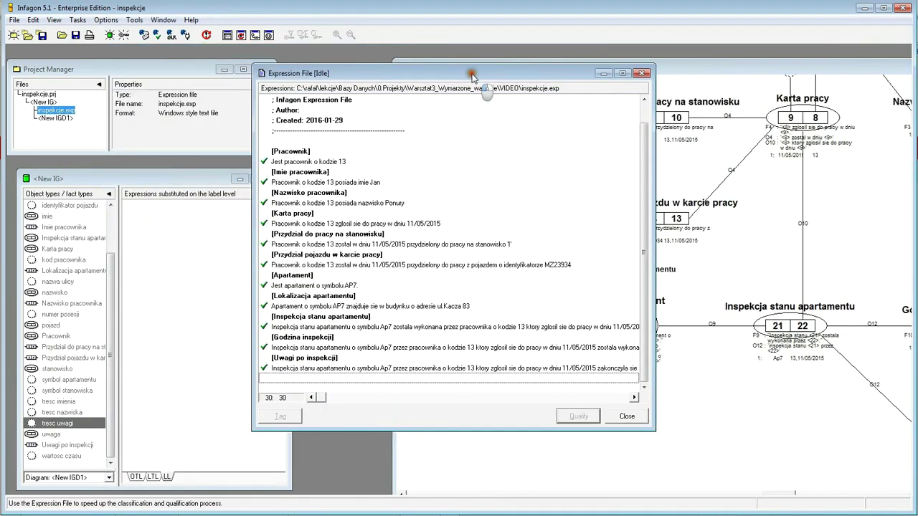
left_click(627, 416)
left_click(497, 267)
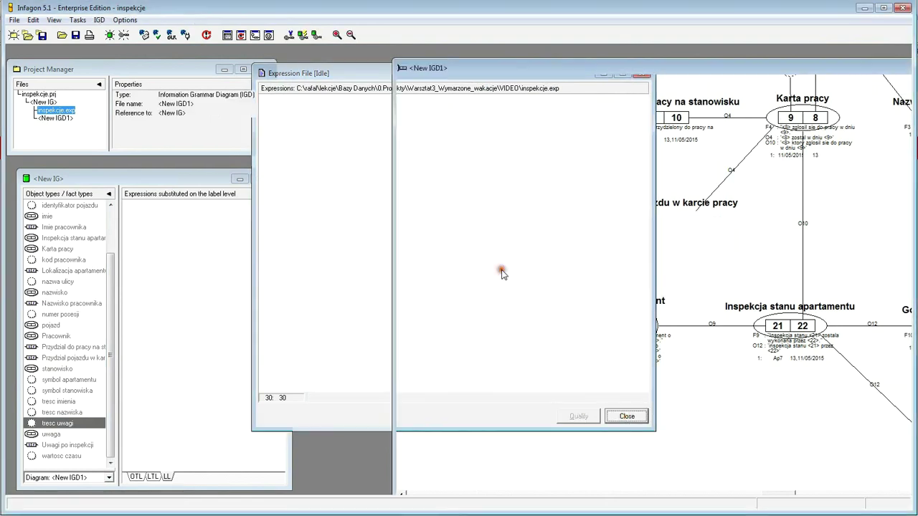
- Maximize the <New IGD1> diagram window and zoom out to show the whole model
left_click_drag(642, 76, 351, 70)
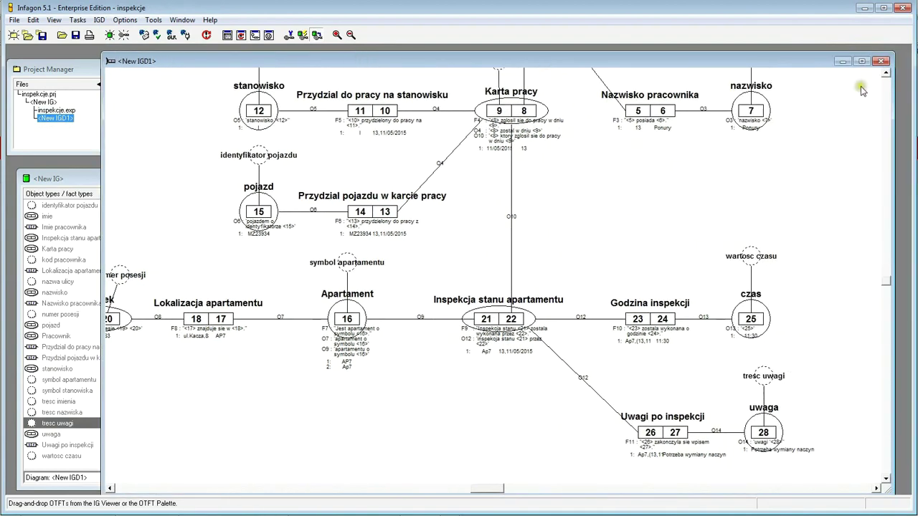
left_click(861, 61)
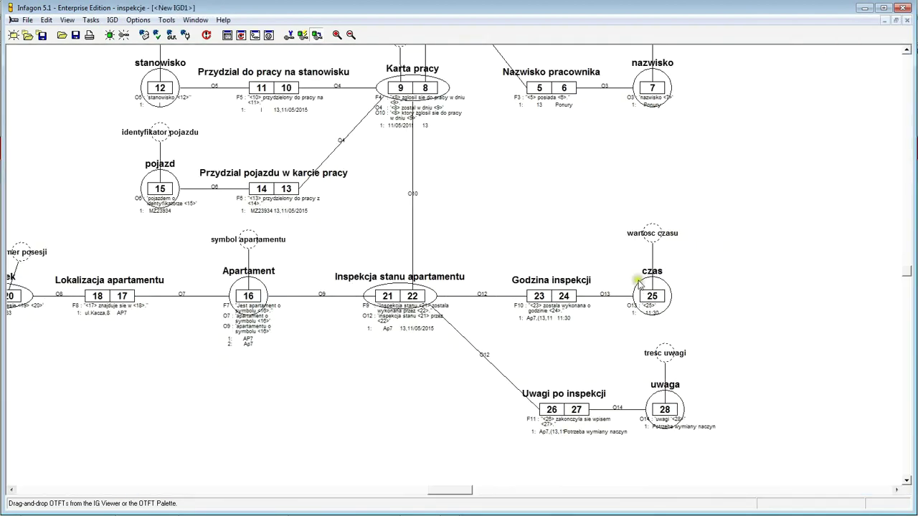
left_click(906, 51)
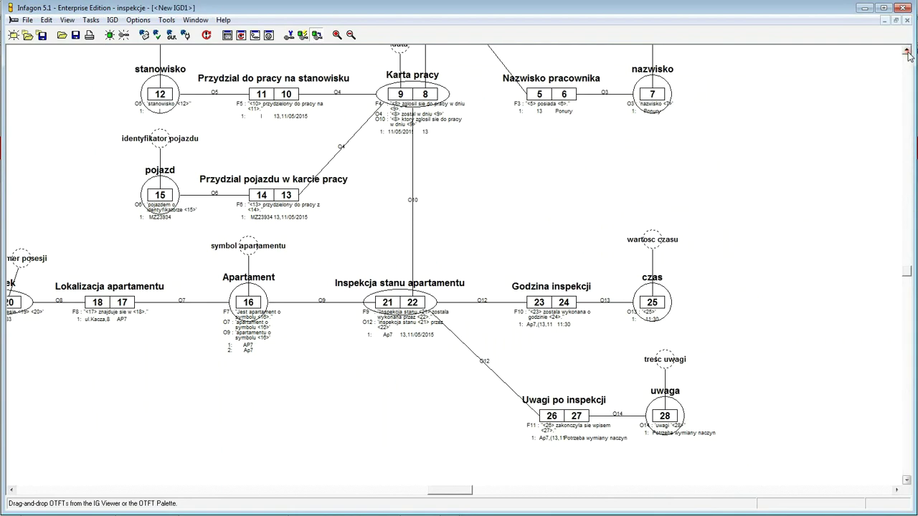
left_click(353, 36)
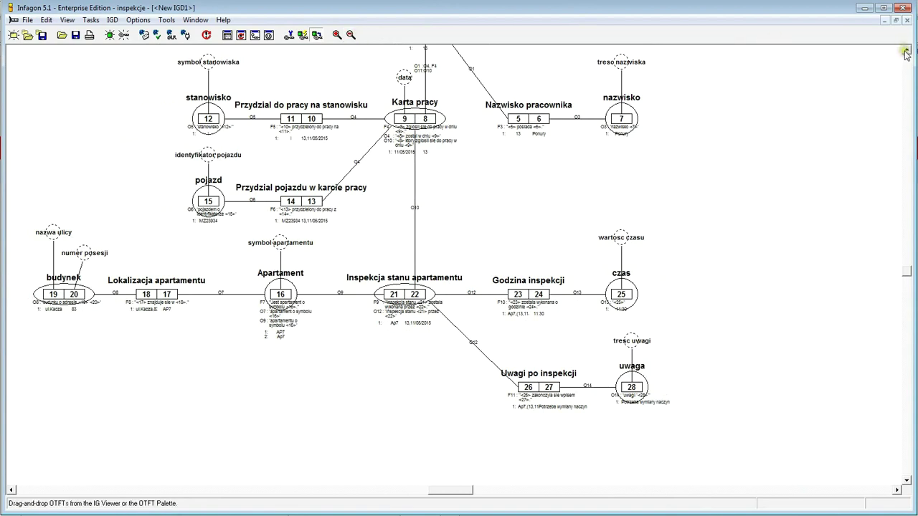
- Scroll the diagram up until Pracownik and Imie pracownika are visible
scroll(906, 53, "up", 10)
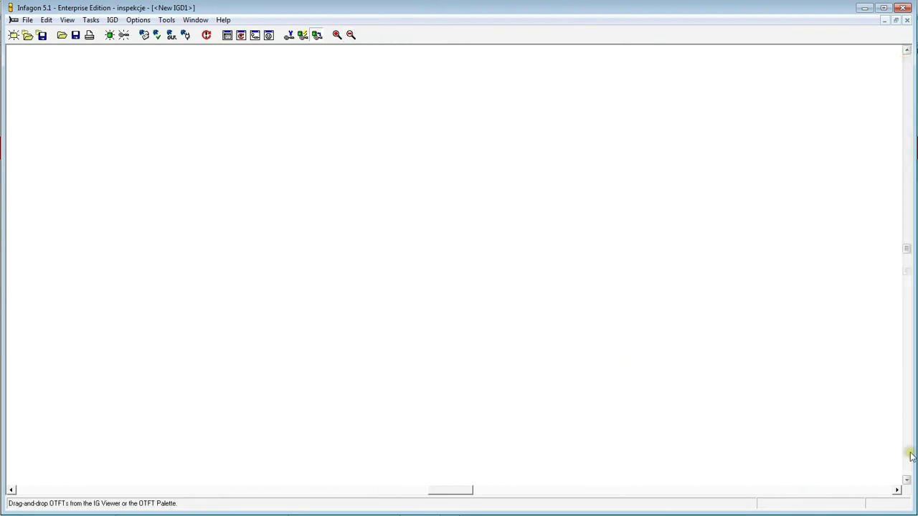
scroll(911, 456, "down", 3)
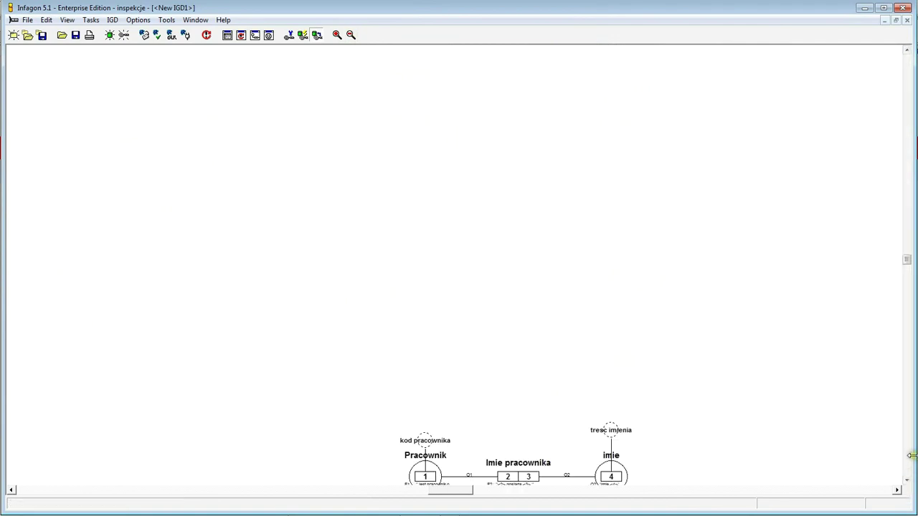
left_click(908, 456)
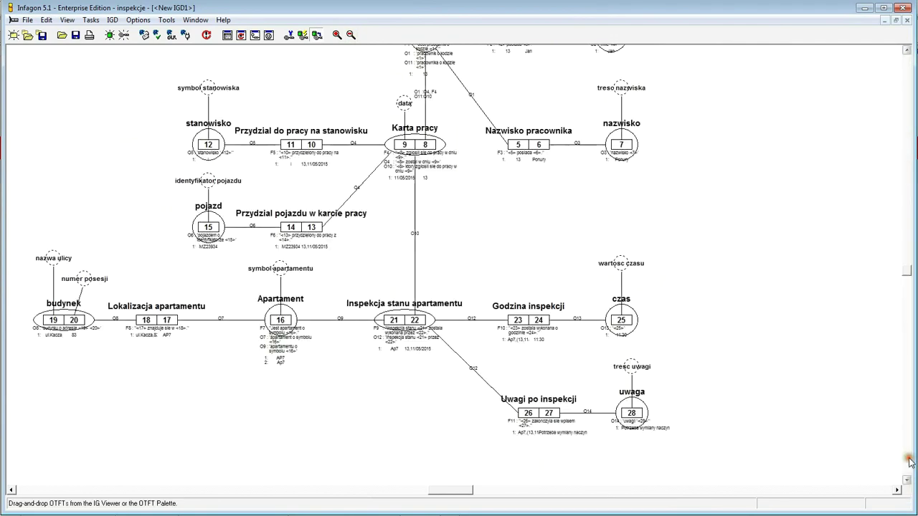
left_click(907, 50)
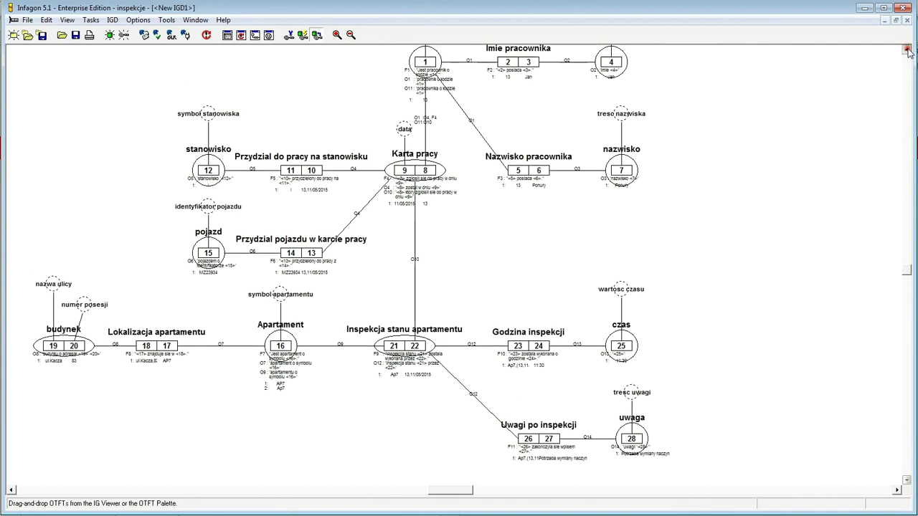
left_click(907, 50)
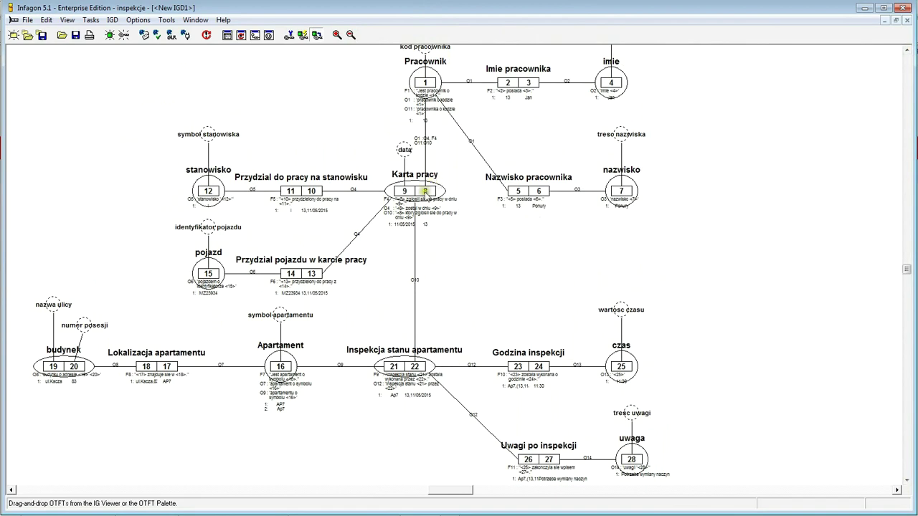
- Move Karta pracy down-right and reposition the Pracownik group, data and kod pracownika
left_click_drag(436, 203, 531, 296)
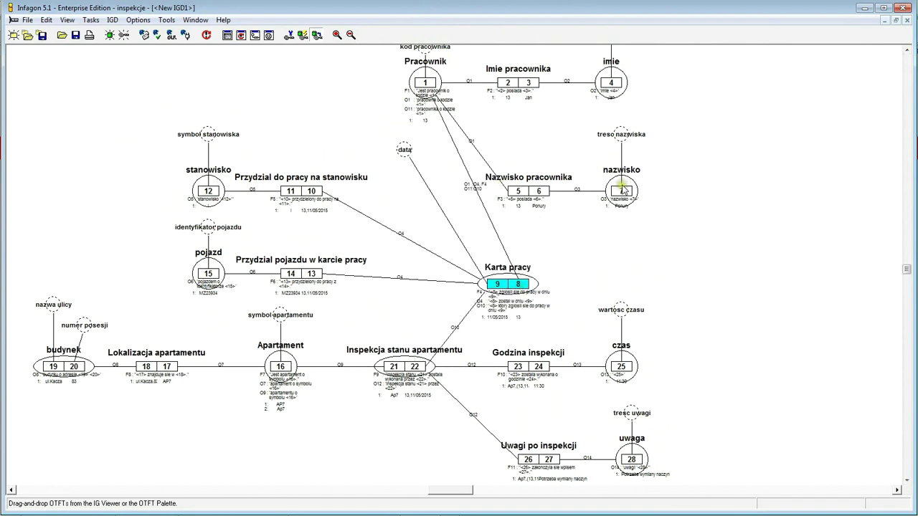
left_click_drag(731, 233, 387, 84)
left_click_drag(431, 161, 527, 232)
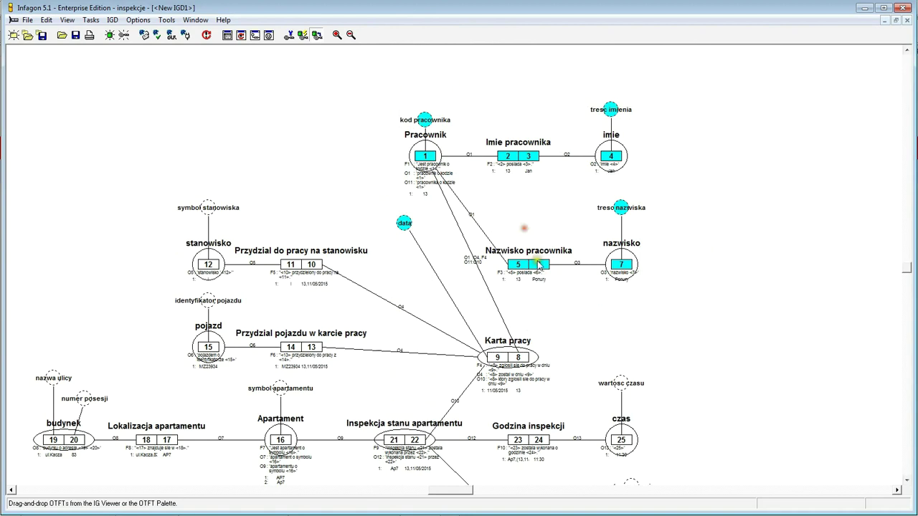
left_click(690, 404)
left_click_drag(500, 287, 494, 326)
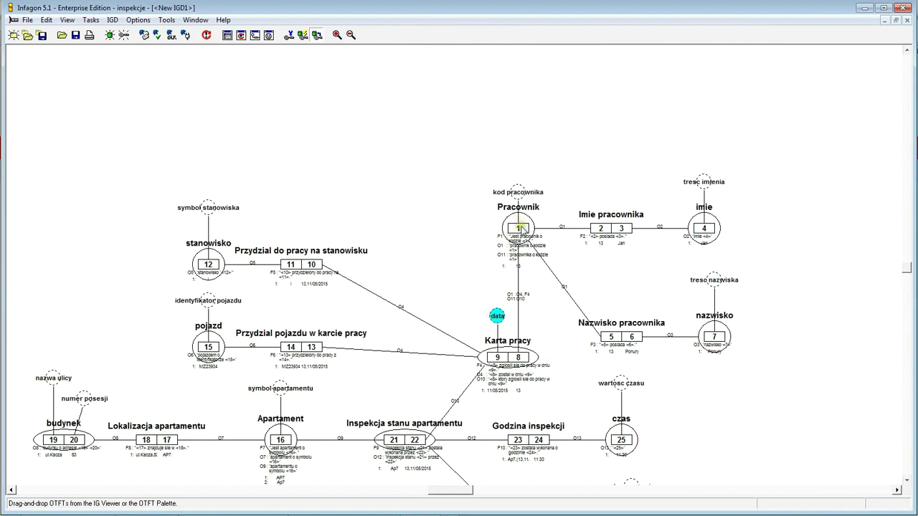
left_click_drag(521, 228, 536, 272)
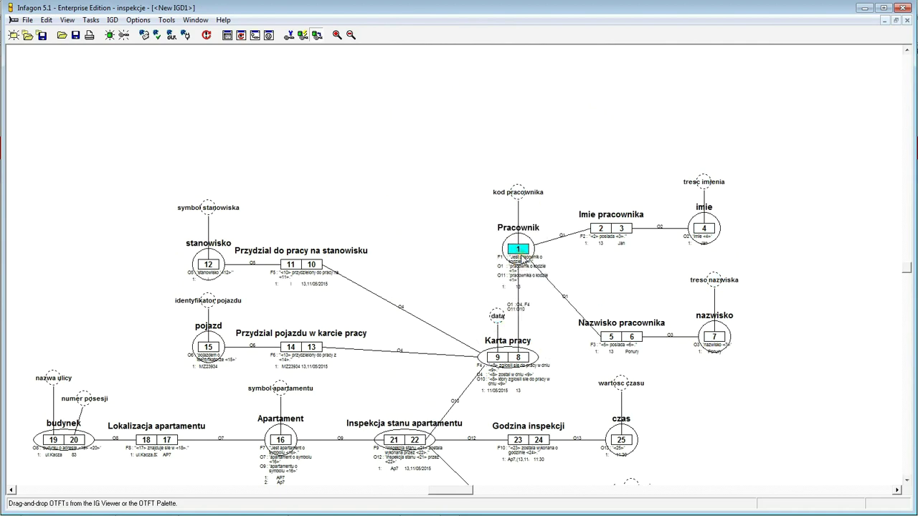
left_click_drag(520, 196, 528, 208)
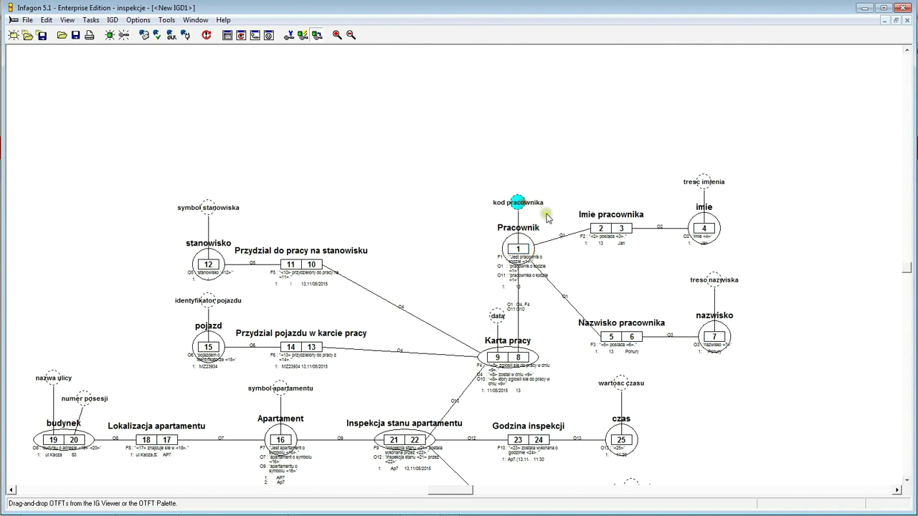
- Align Imie pracownika with imie, with tresc imienia directly above imie
left_click_drag(601, 228, 591, 187)
left_click_drag(705, 183, 704, 128)
left_click(705, 159)
left_click_drag(705, 159, 695, 192)
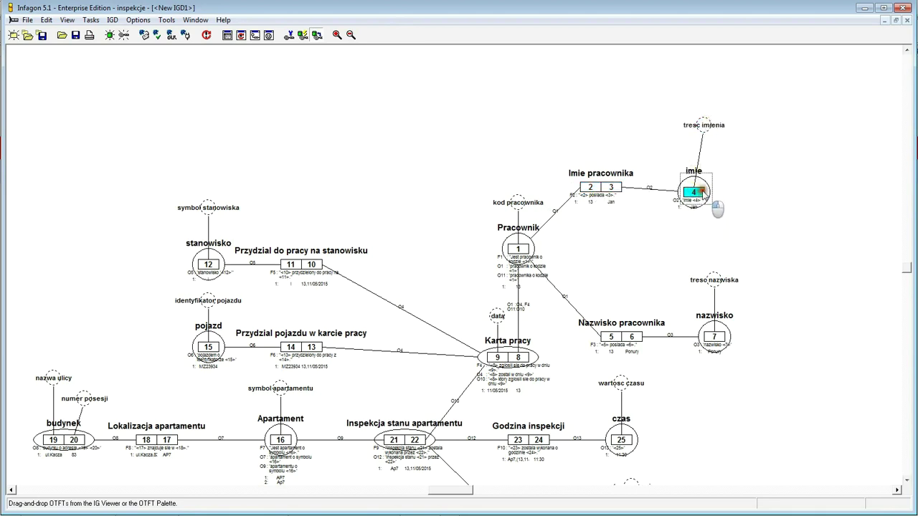
left_click_drag(703, 124, 692, 135)
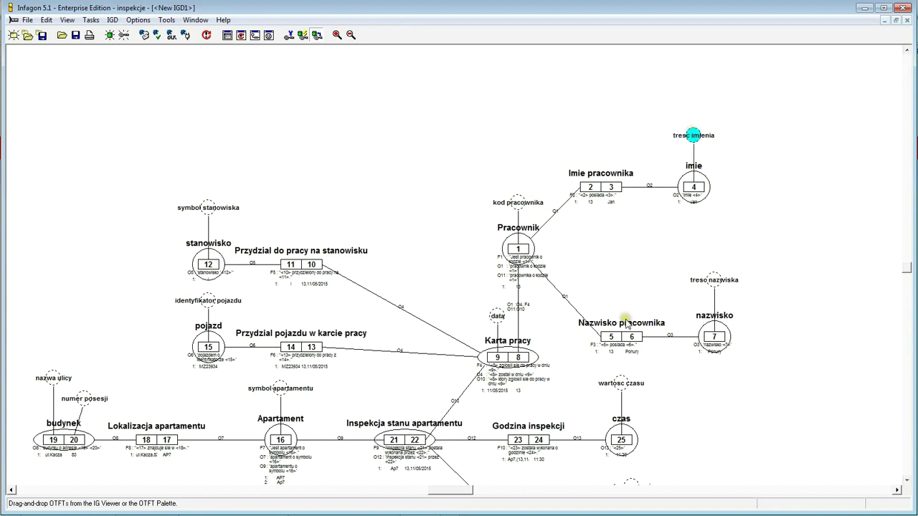
- Line up Nazwisko pracownika level with nazwisko and its treso nazwiska attribute
left_click_drag(635, 339, 629, 285)
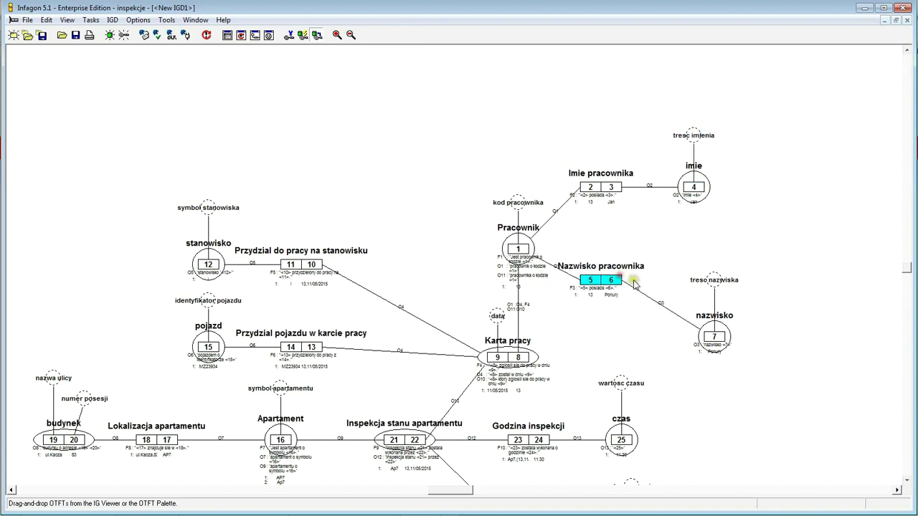
left_click_drag(714, 278, 690, 226)
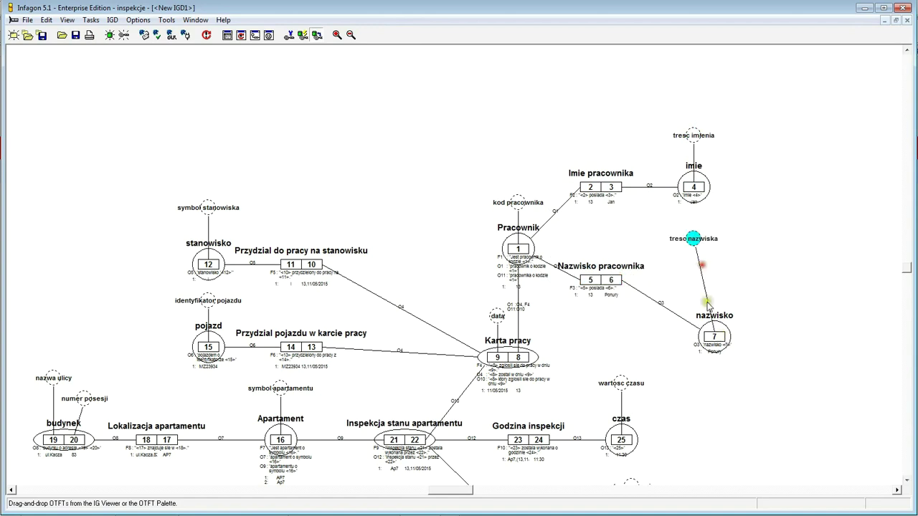
left_click_drag(719, 338, 702, 287)
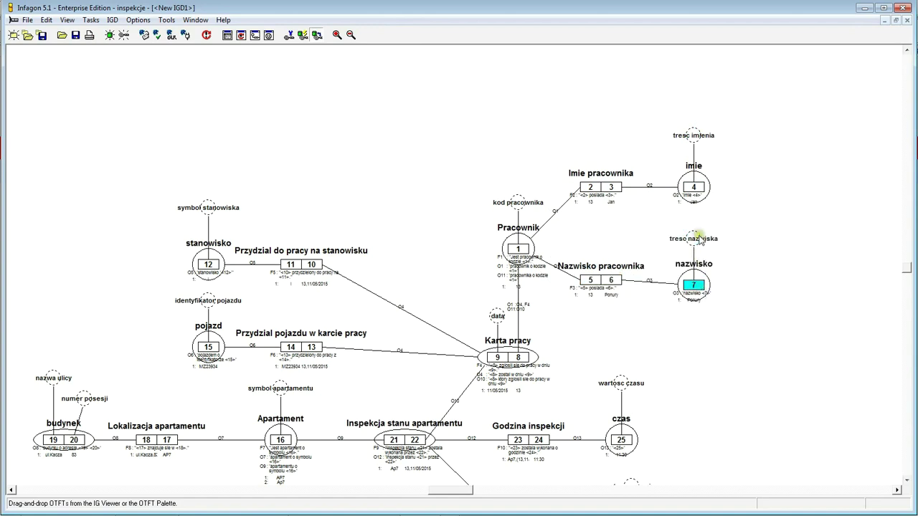
left_click_drag(606, 280, 618, 302)
left_click(686, 322)
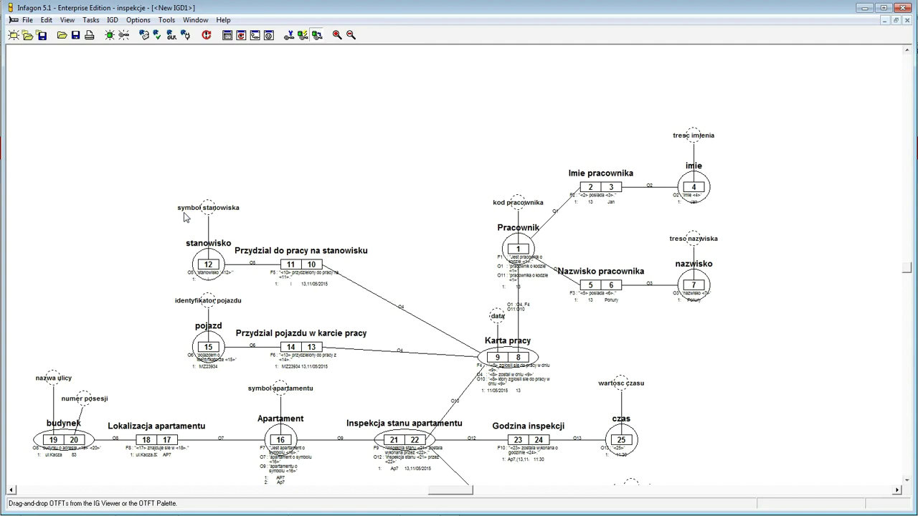
- Move the stanowisko and pojazd facts to the lower right and Inspekcja stanu apartamentu upper left
left_click_drag(160, 174, 405, 391)
left_click_drag(317, 275, 791, 380)
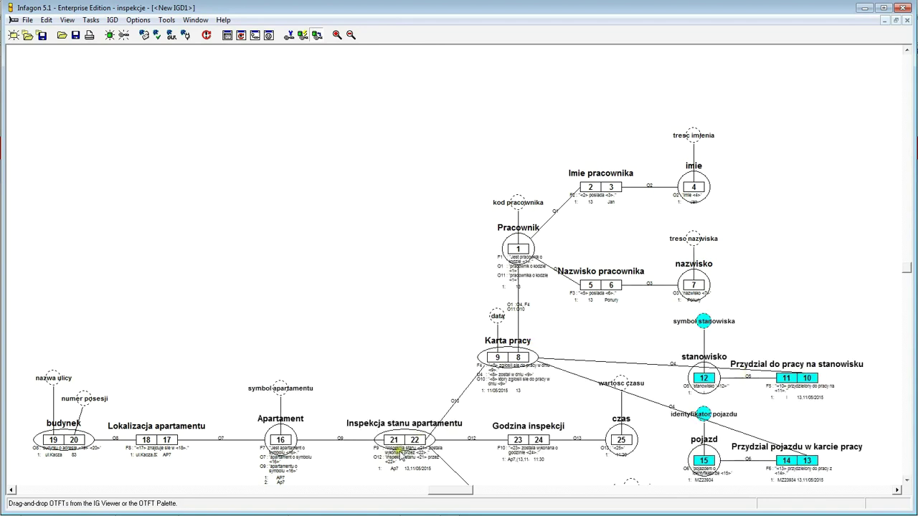
left_click_drag(419, 446, 181, 378)
left_click(247, 305)
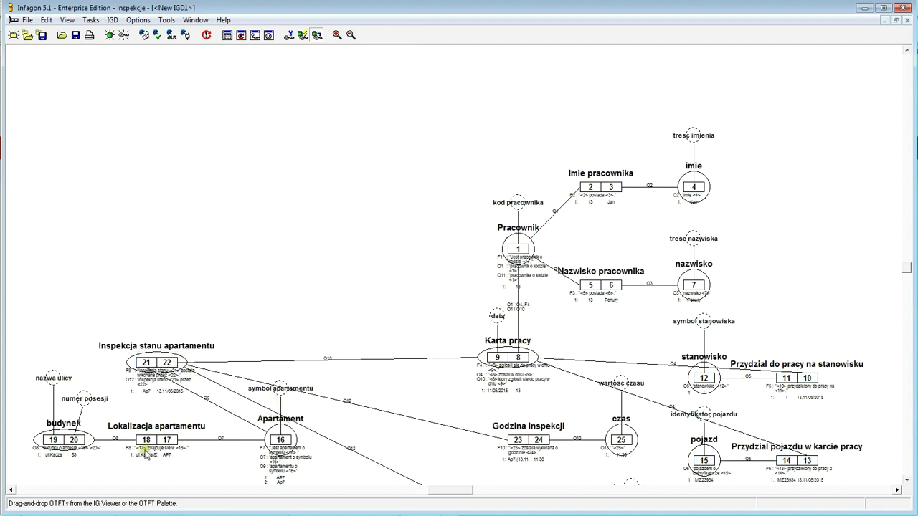
- Place Apartament and symbol apartamentu above Inspekcja, with Lokalizacja apartamentu beside Apartament
left_click_drag(281, 439, 148, 296)
left_click_drag(285, 387, 147, 229)
mouse_move(142, 284)
left_mouse_down()
mouse_move(131, 264)
mouse_move(147, 278)
left_mouse_up()
left_click(147, 229)
left_click_drag(159, 440, 248, 271)
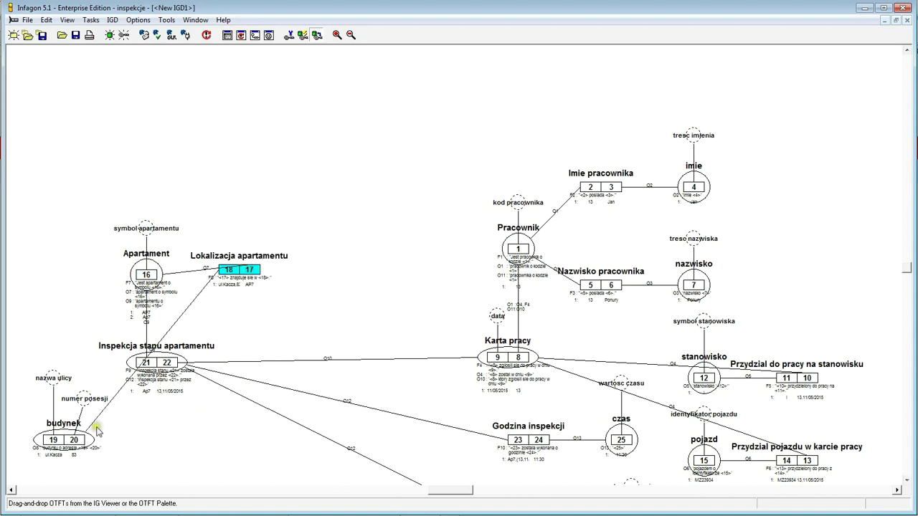
- Position budynek next to Lokalizacja apartamentu, with numer posesji and nazwa ulicy above it
left_click_drag(74, 440, 373, 265)
left_click_drag(45, 380, 349, 221)
left_click_drag(84, 400, 384, 194)
left_click_drag(343, 218, 355, 231)
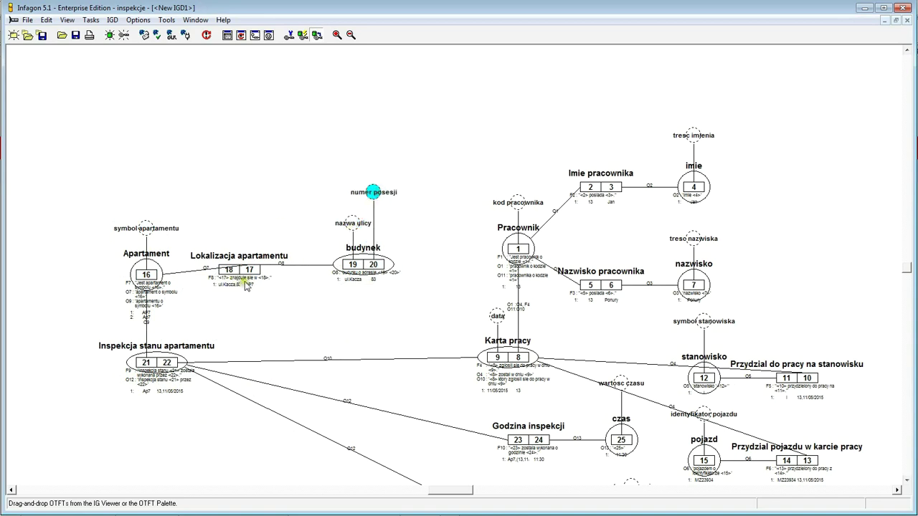
- Swap Lokalizacja apartamentu's roles to 17 then 18 and level its links to Apartament and budynek
left_click_drag(231, 273, 259, 298)
left_click_drag(147, 279, 144, 283)
left_click_drag(373, 267, 373, 272)
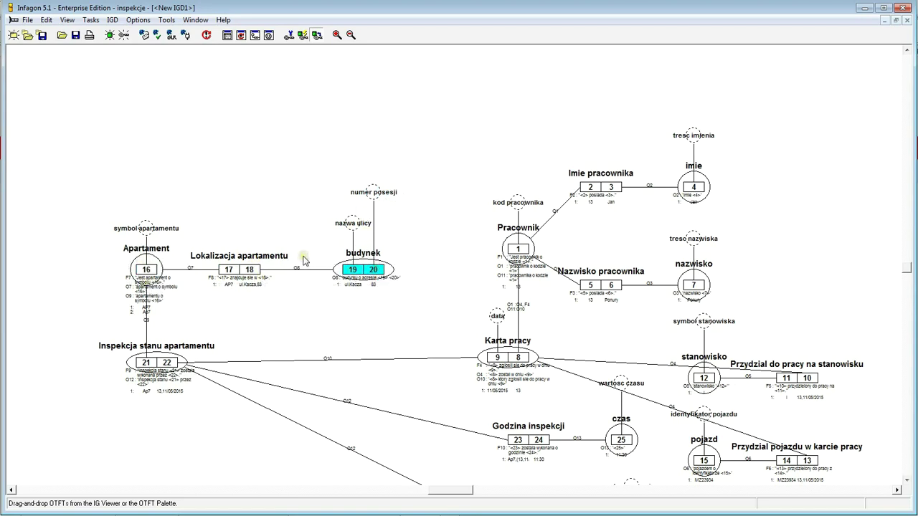
left_click(907, 479)
left_click_drag(907, 479, 907, 479)
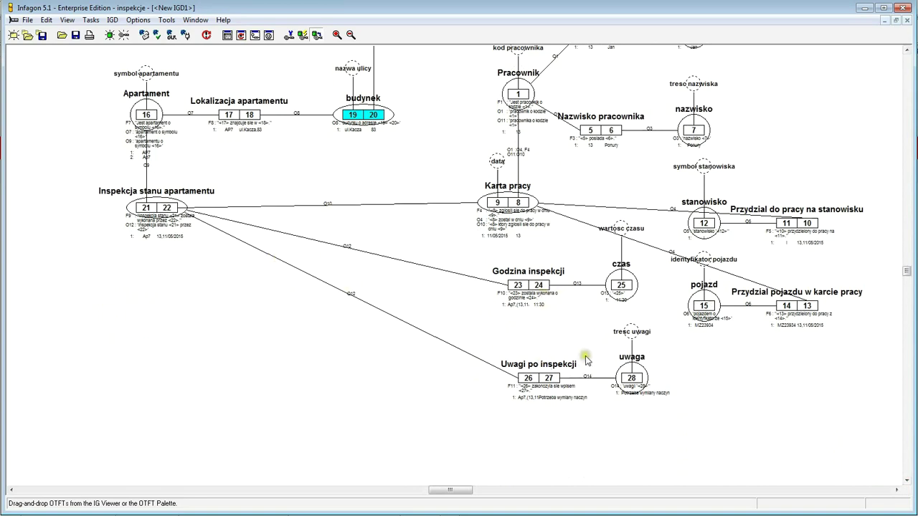
- Shift the Uwagi po inspekcji group, Godzina inspekcji, czas and wartość czasu left and level them
left_click_drag(459, 432, 676, 288)
left_click_drag(631, 384, 363, 394)
left_click_drag(545, 287, 288, 270)
left_click_drag(629, 287, 381, 271)
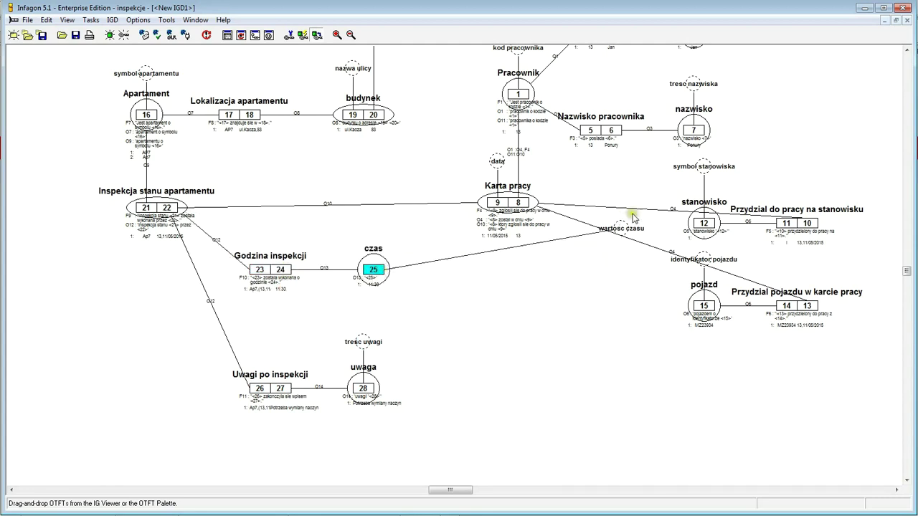
left_click_drag(629, 231, 376, 227)
left_click_drag(282, 272, 284, 282)
left_click_drag(376, 271, 378, 282)
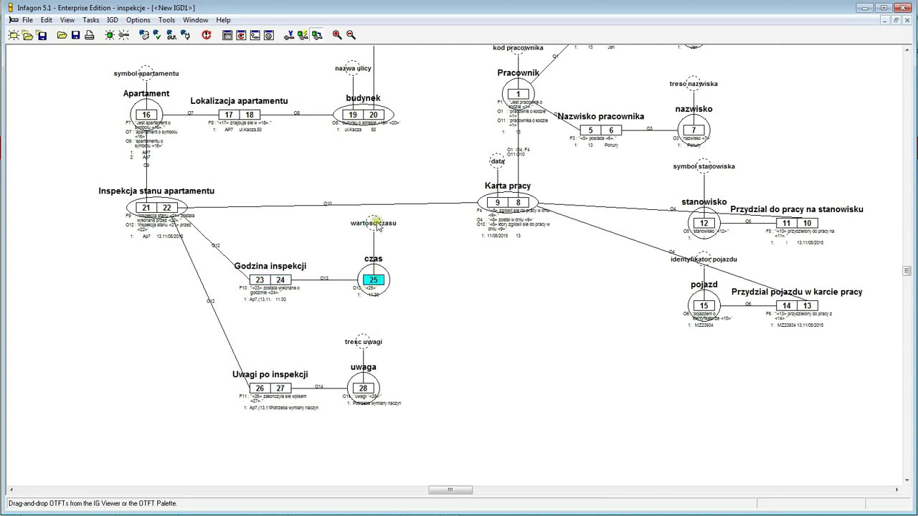
- Nudge uwaga up-right and raise Uwagi po inspekcji level with it
left_click(281, 390)
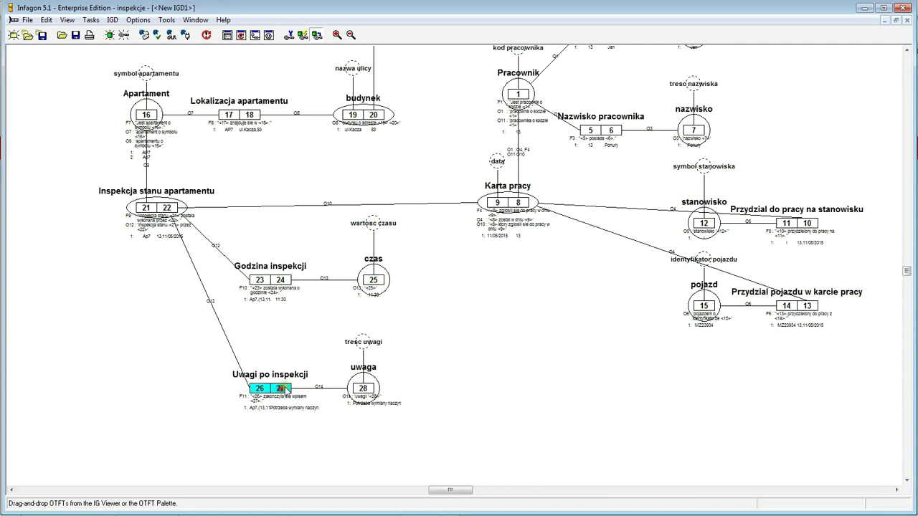
left_click_drag(378, 396, 388, 392)
left_click(374, 337)
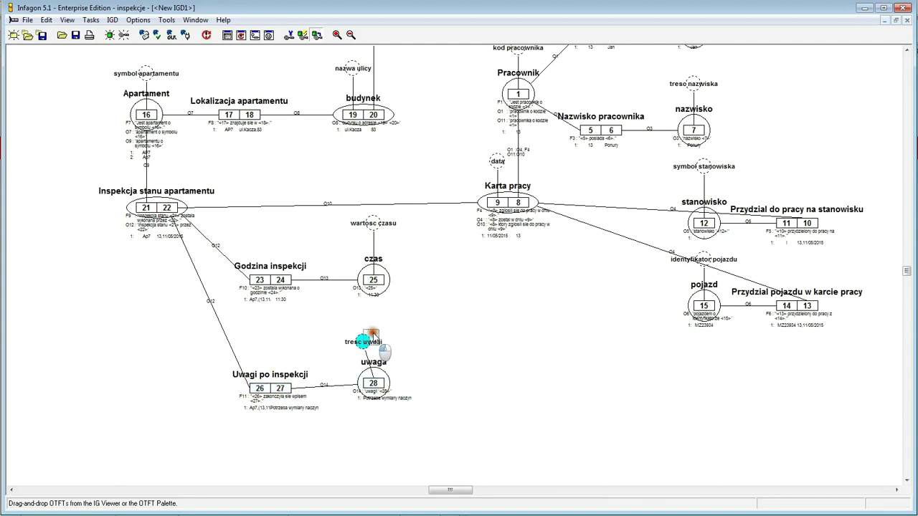
mouse_move(279, 388)
left_mouse_down()
mouse_move(280, 378)
mouse_move(290, 382)
left_mouse_up()
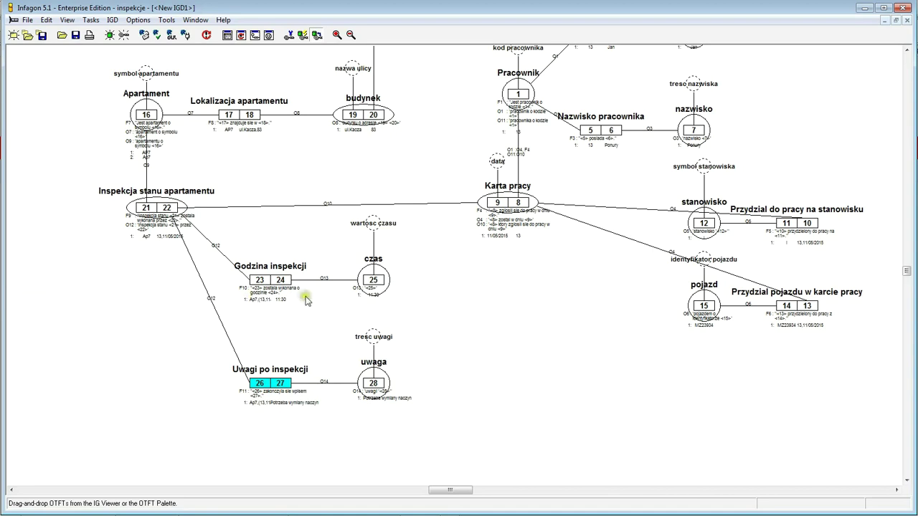
- Move Przydział pojazdu w karcie pracy left, under Karta pracy
left_click(897, 490)
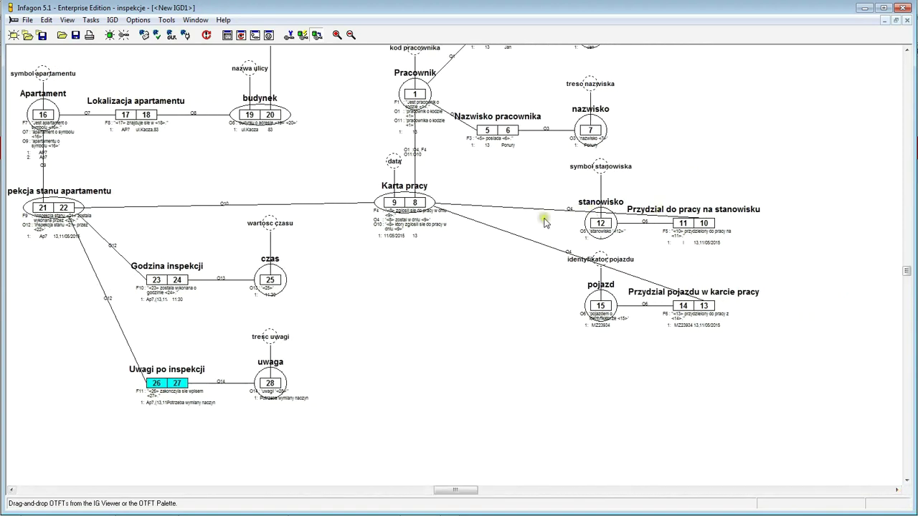
left_click(906, 50)
left_click(906, 50)
left_click(906, 50)
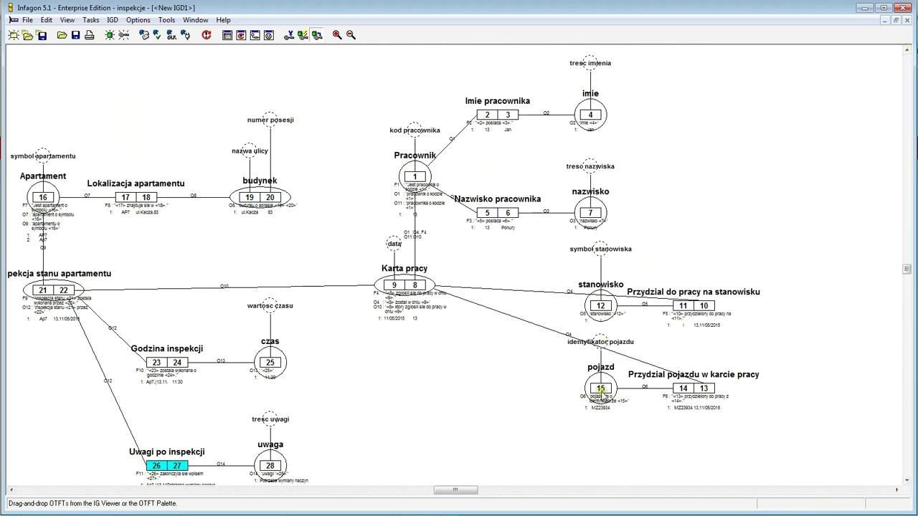
left_click_drag(706, 393, 479, 387)
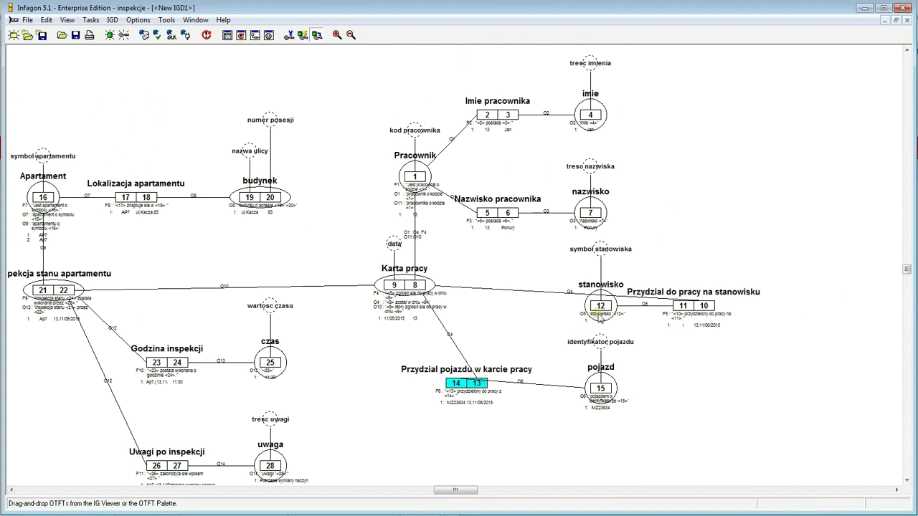
- Reposition Przydział do pracy na stanowisku left, with stanowisko and symbol stanowiska to its right
left_click_drag(718, 301, 496, 318)
left_click_drag(685, 307, 541, 307)
left_click(700, 313)
left_click_drag(456, 307, 606, 322)
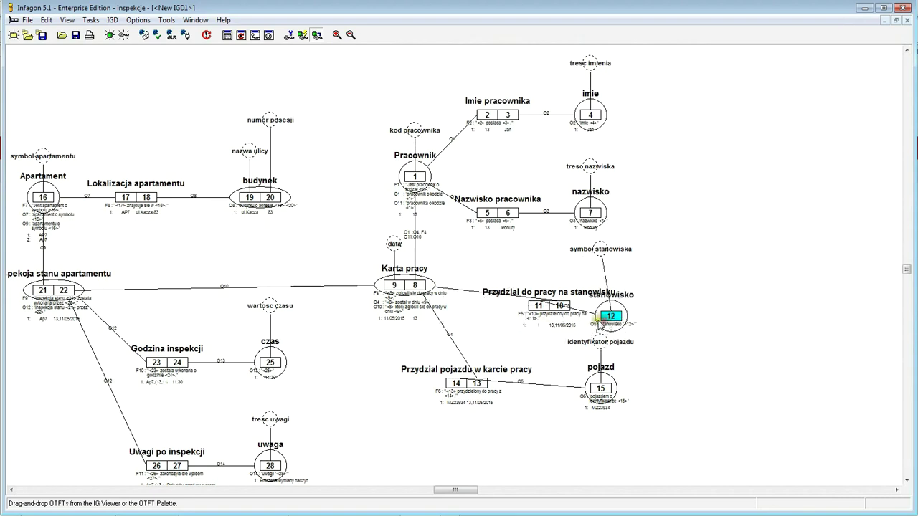
mouse_move(607, 257)
left_mouse_down()
mouse_move(608, 271)
mouse_move(596, 268)
left_mouse_up()
left_click_drag(538, 307, 495, 296)
left_click(607, 316)
left_click_drag(607, 315, 599, 307)
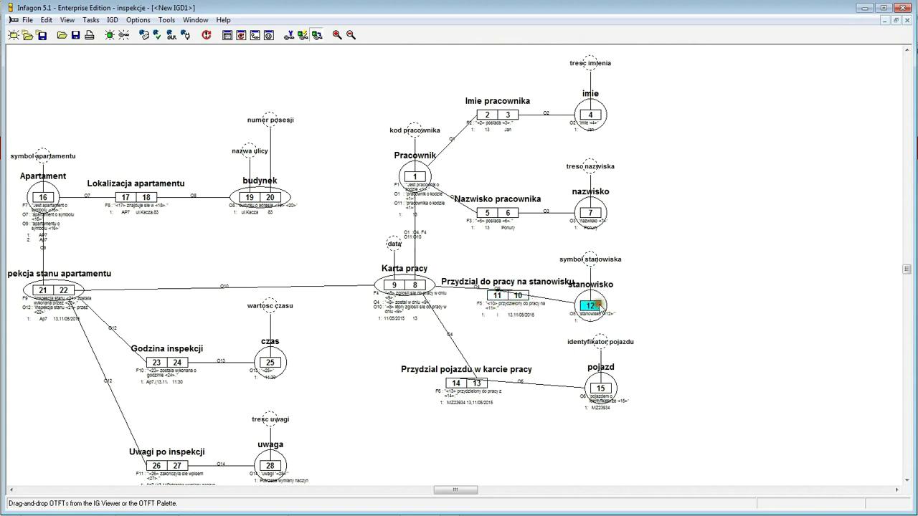
- Swap the work-assignment roles to read 10|11 and make their connection a Straight Line
left_click(498, 296)
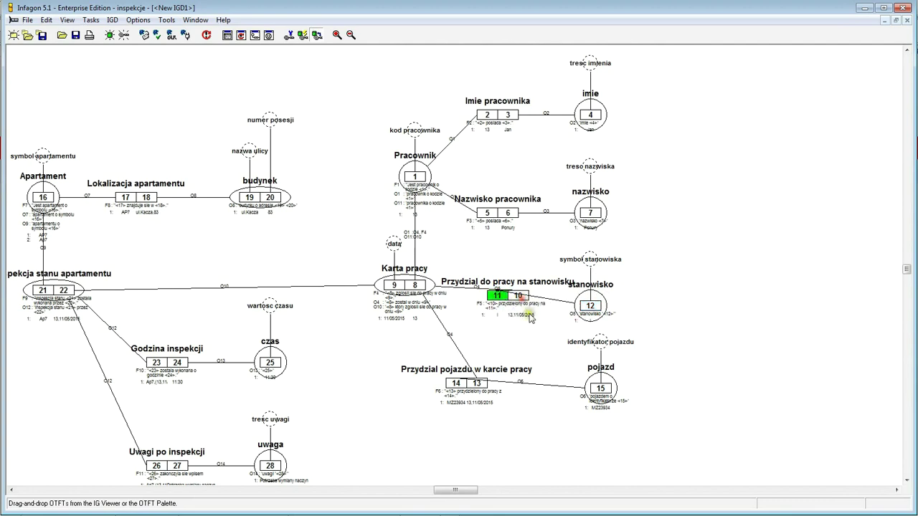
left_click(523, 296)
left_click_drag(517, 297, 496, 307)
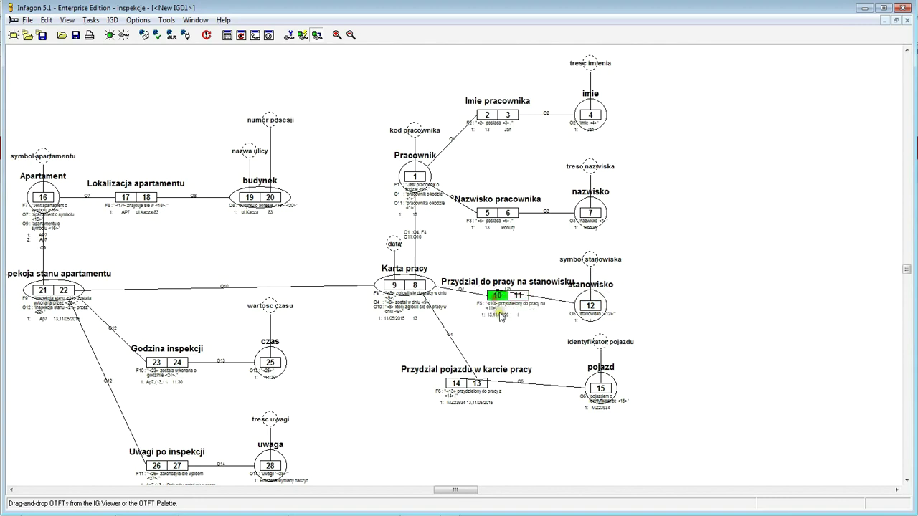
left_click_drag(594, 313, 614, 308)
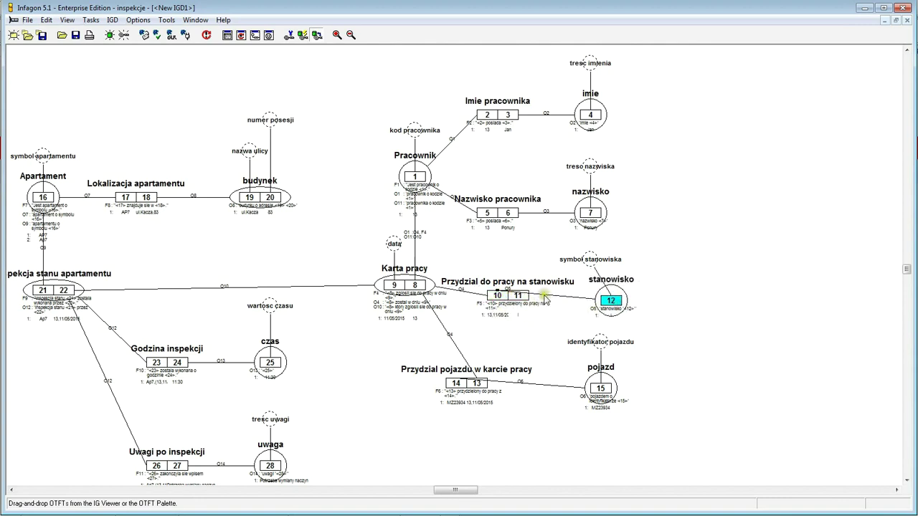
right_click(502, 294)
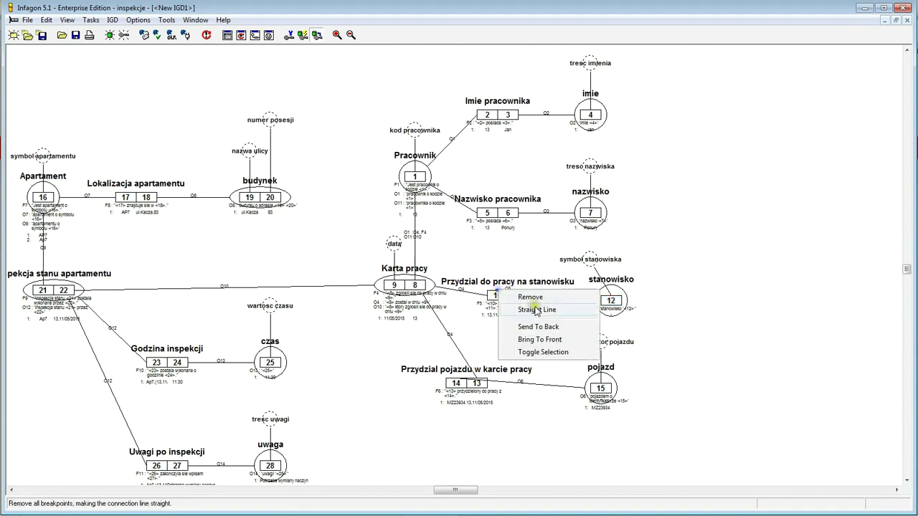
left_click(535, 310)
- Fine-tune the 10|11 fact type, stanowisko and symbol stanowiska, centring the label above stanowisko
left_click_drag(592, 258, 612, 255)
left_click_drag(524, 296, 548, 281)
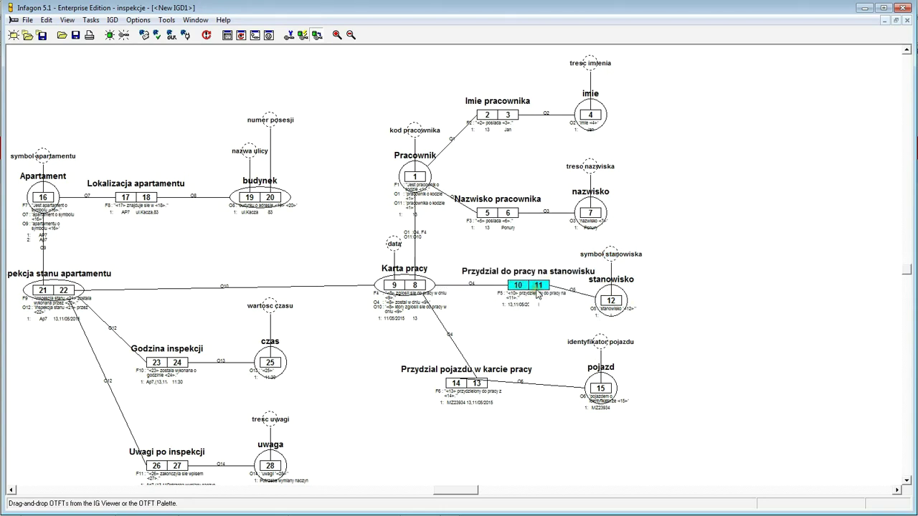
left_click_drag(614, 301, 626, 294)
left_click_drag(546, 289, 548, 310)
left_click_drag(634, 314, 644, 325)
left_click(631, 260)
left_click_drag(633, 262, 632, 261)
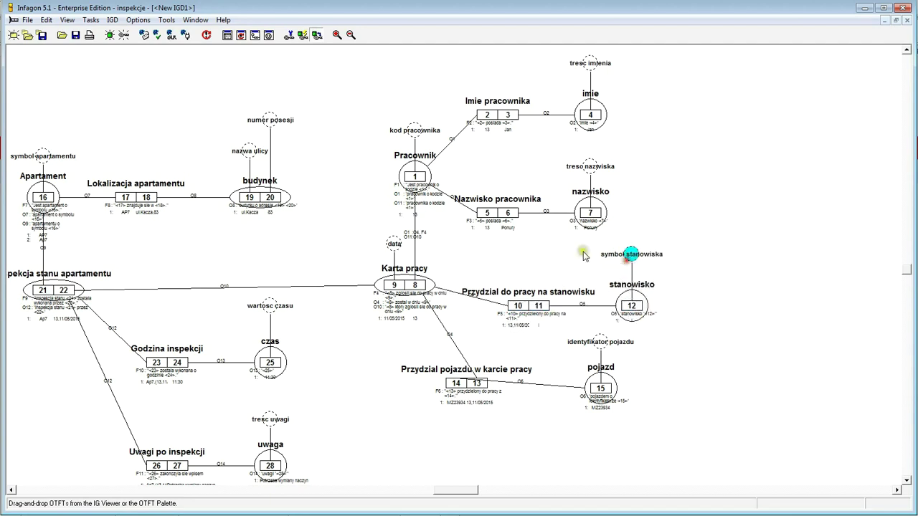
- Swap the vehicle-assignment roles to 13|14 and align pojazd and identyfikator pojazdu under stanowisko
left_click_drag(453, 386, 547, 409)
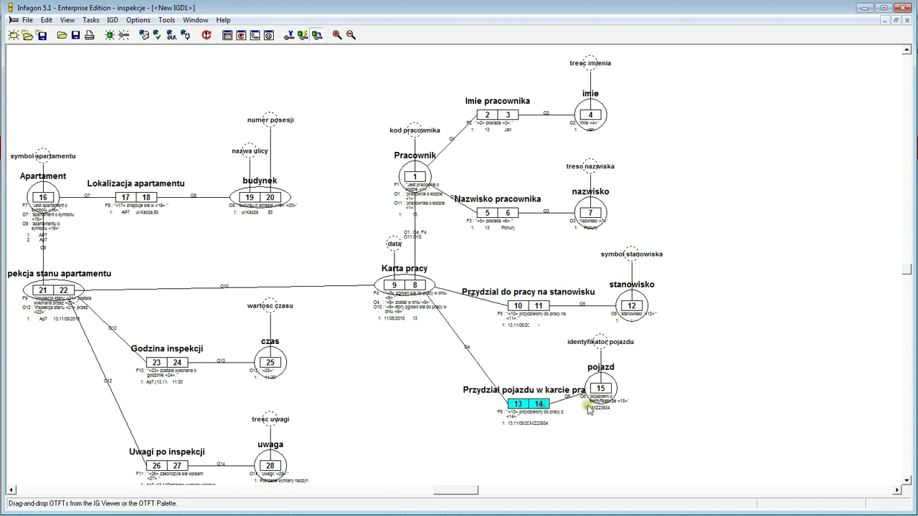
left_click_drag(606, 398, 638, 413)
left_click(640, 405)
left_click_drag(602, 341, 645, 356)
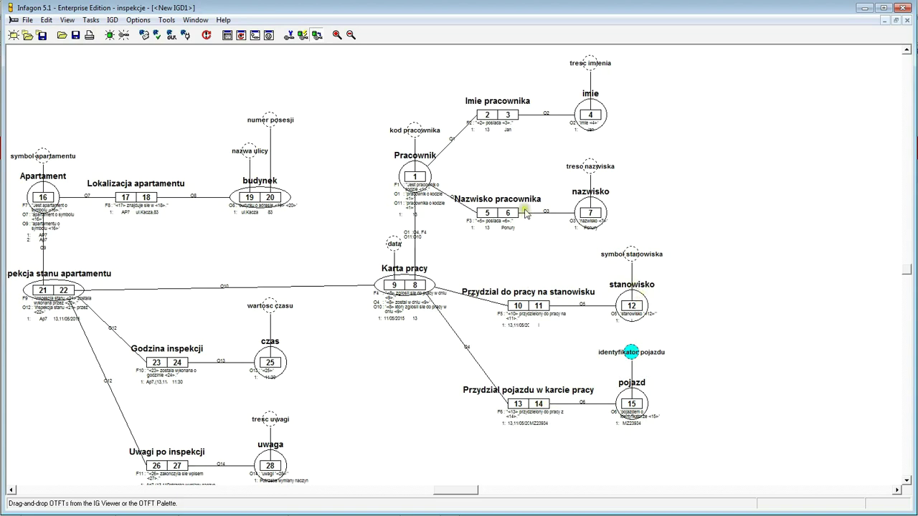
- Move nazwisko and treść nazwiska into the label column and raise Nazwisko pracownika to match
left_click_drag(595, 212, 631, 208)
left_click_drag(589, 166, 620, 166)
left_click_drag(621, 208, 632, 208)
left_click_drag(621, 167, 631, 166)
left_click_drag(502, 215, 532, 208)
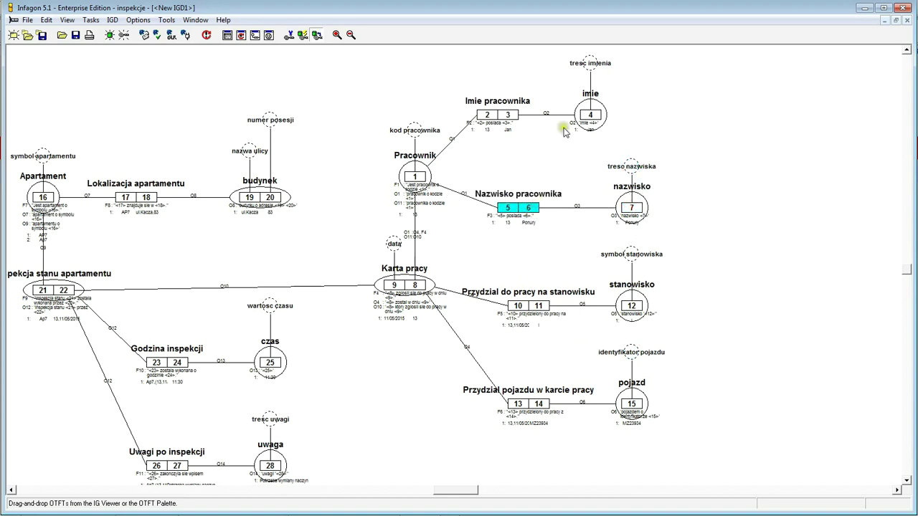
- Move imię and treść imienia into the column and shift Imię pracownika level with them
left_click_drag(593, 115, 632, 119)
left_click_drag(590, 63, 632, 65)
left_click_drag(509, 119, 548, 139)
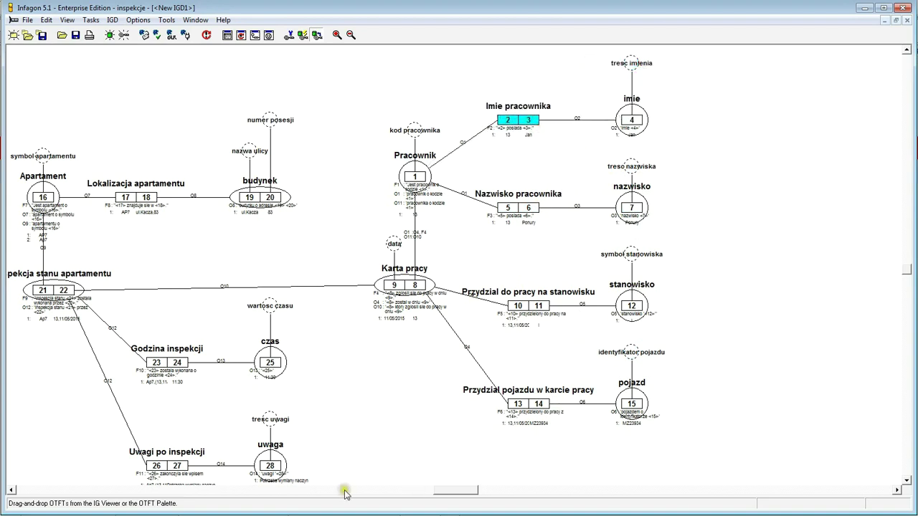
left_click(9, 490)
left_click(9, 490)
left_click(10, 490)
left_click(10, 490)
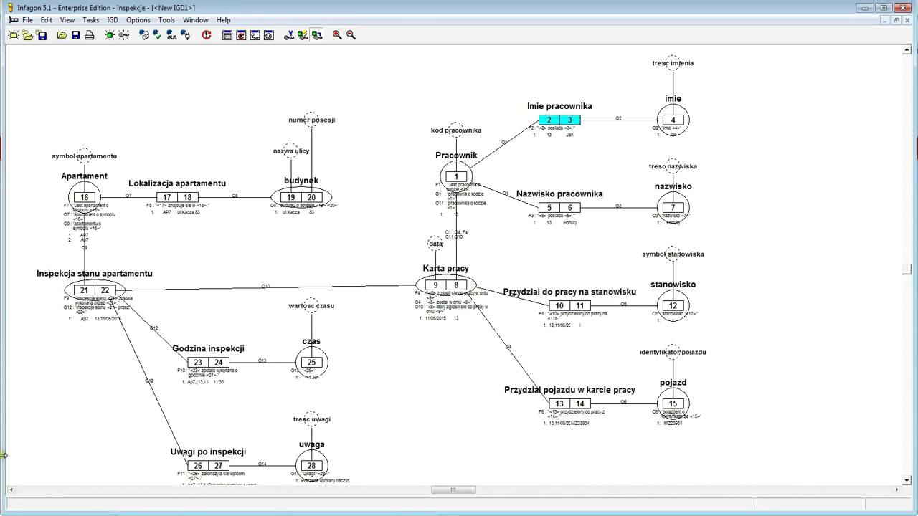
left_click(731, 171)
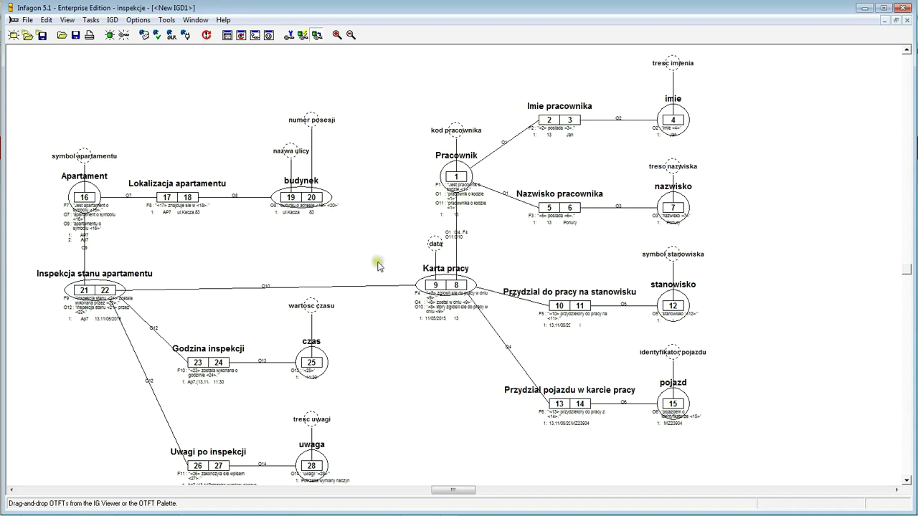
- Open the diagram's IGD Properties at the Fonts settings
left_click(385, 146)
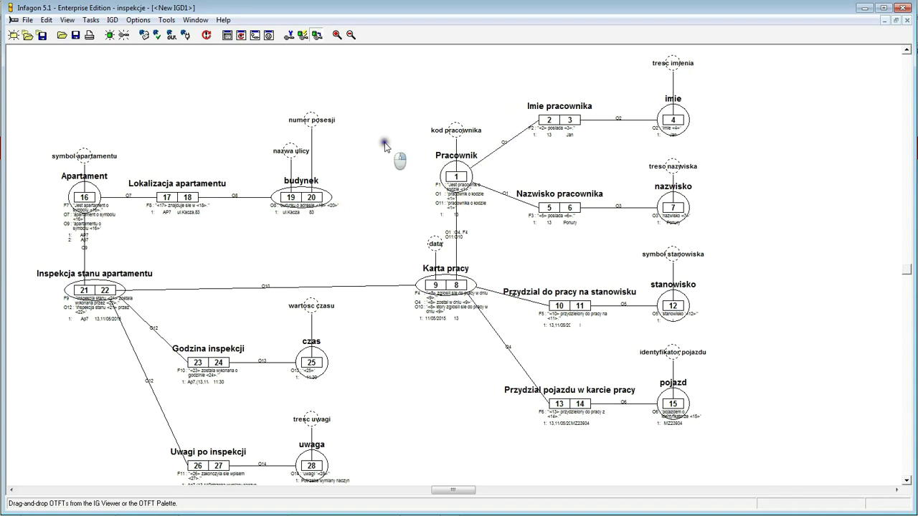
right_click(385, 145)
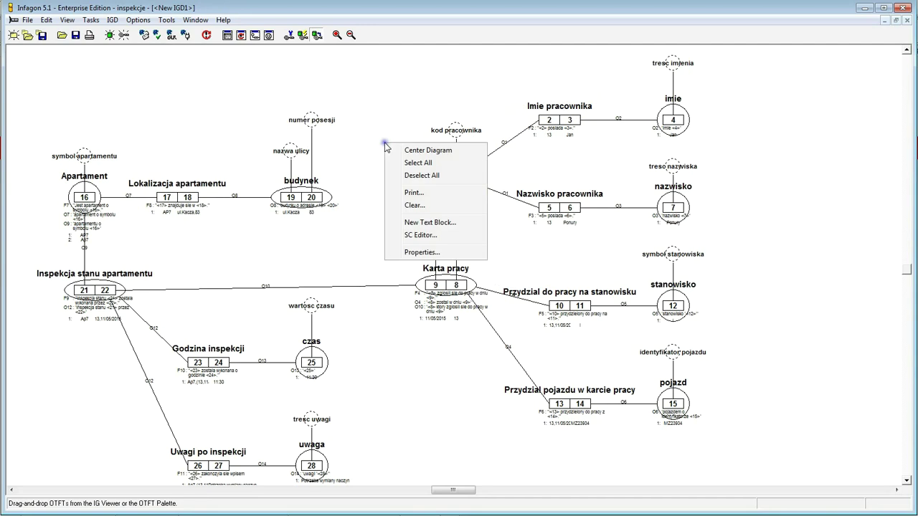
left_click(428, 256)
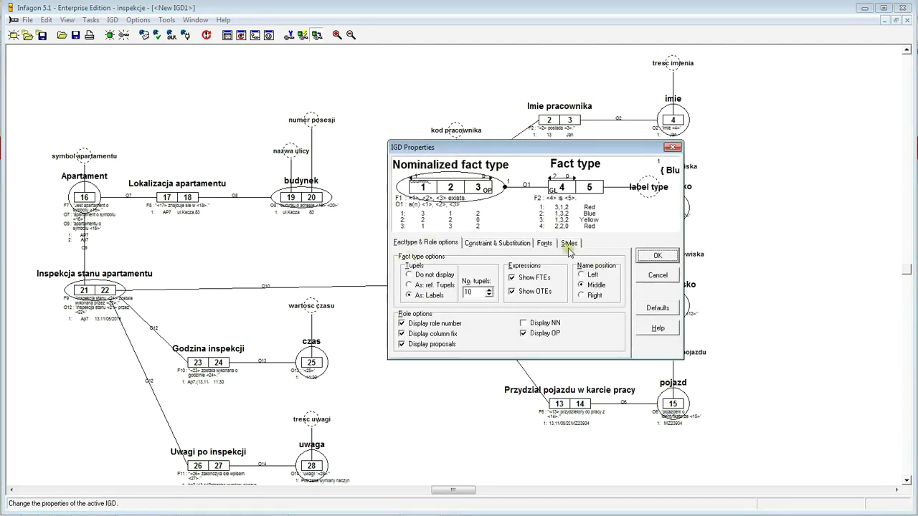
left_click(546, 243)
left_click_drag(528, 149, 666, 185)
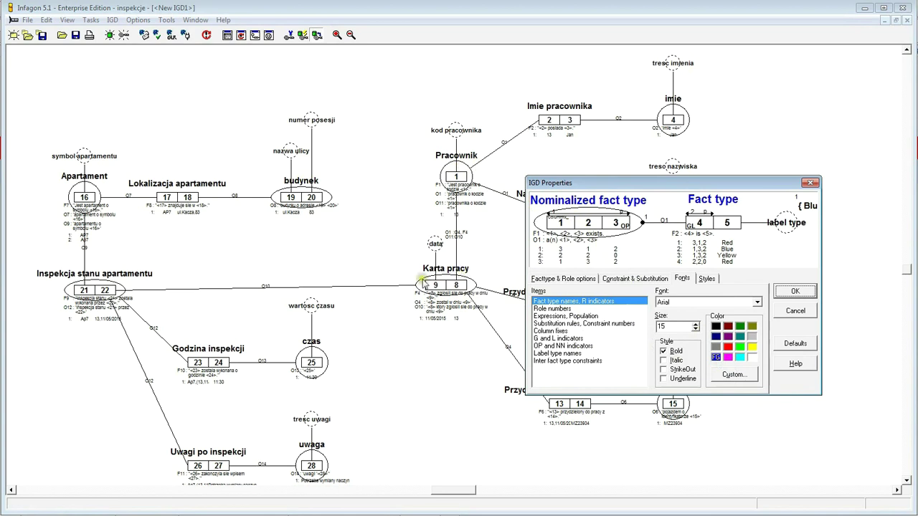
- Make label type names magenta, set Substitution rules fonts to size 8, and apply
left_click(566, 354)
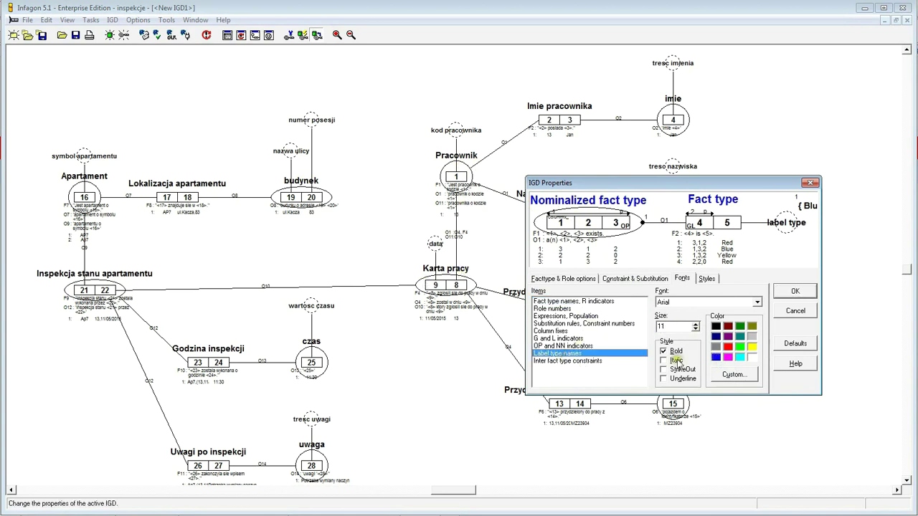
left_click(727, 357)
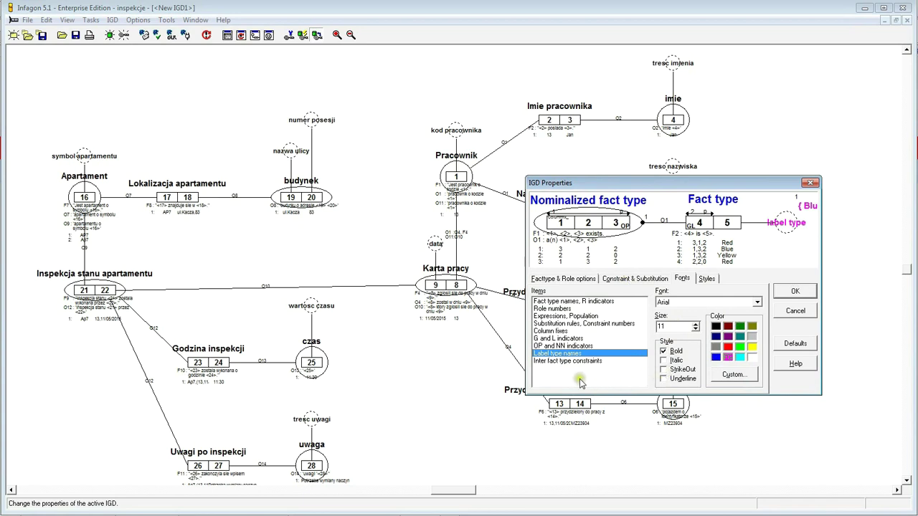
left_click(554, 331)
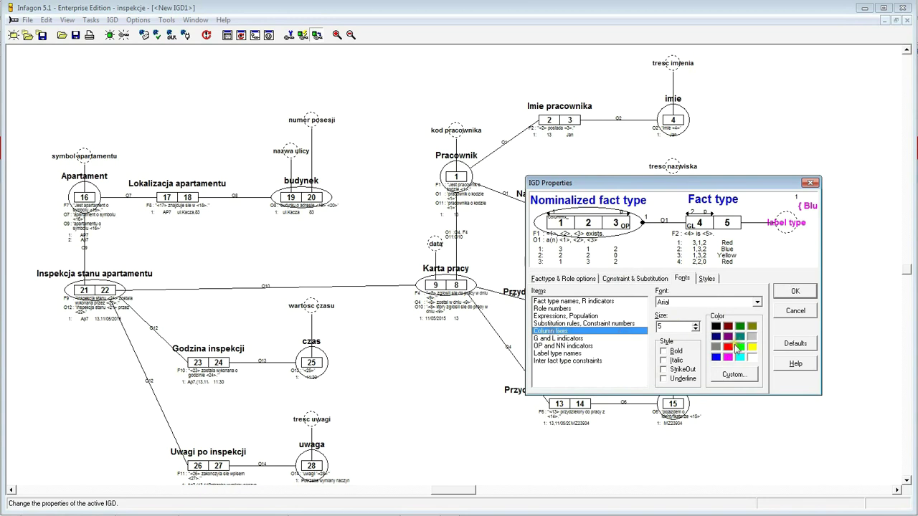
left_click(549, 338)
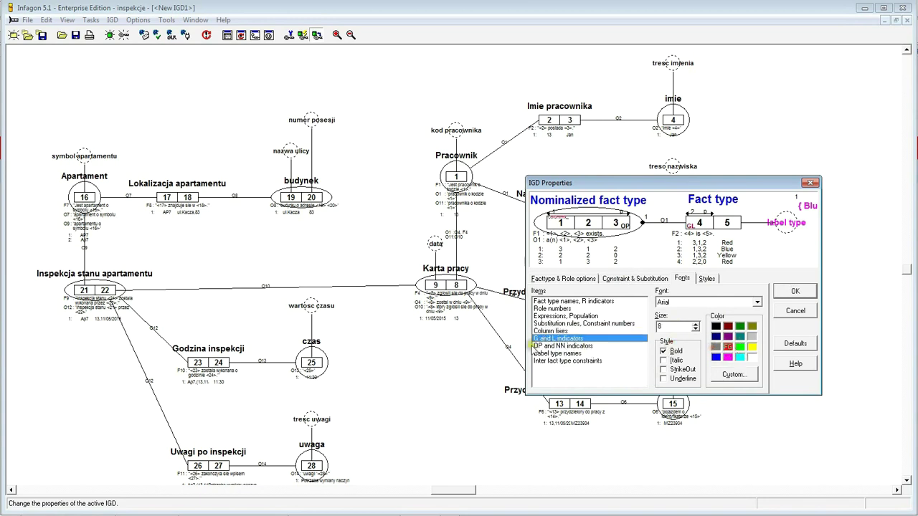
left_click(535, 346)
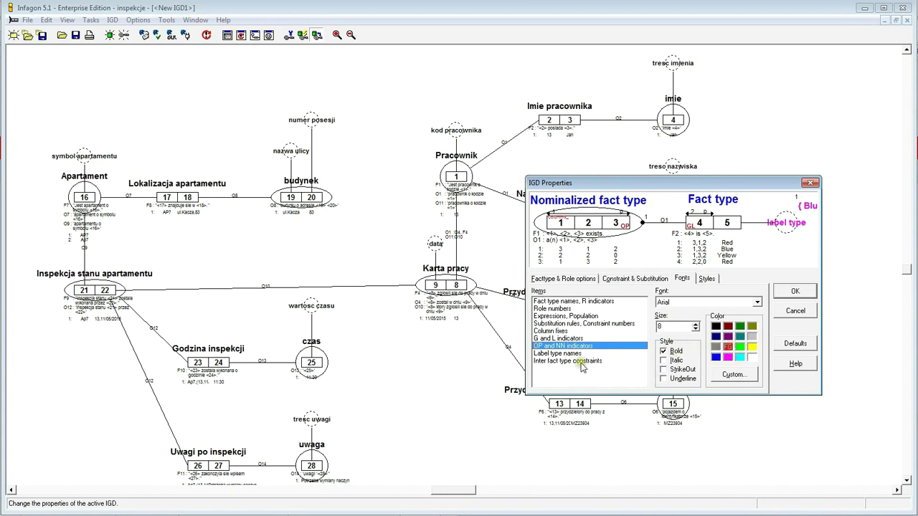
left_click(595, 325)
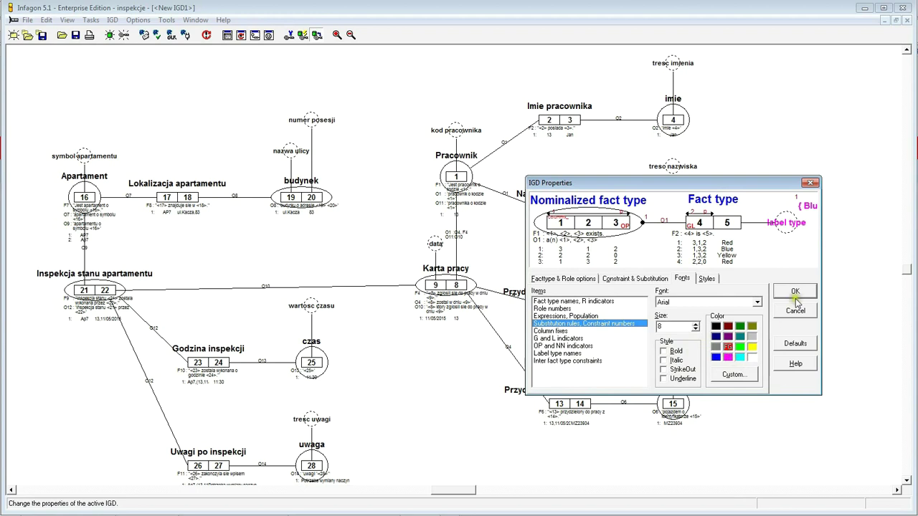
left_click(794, 292)
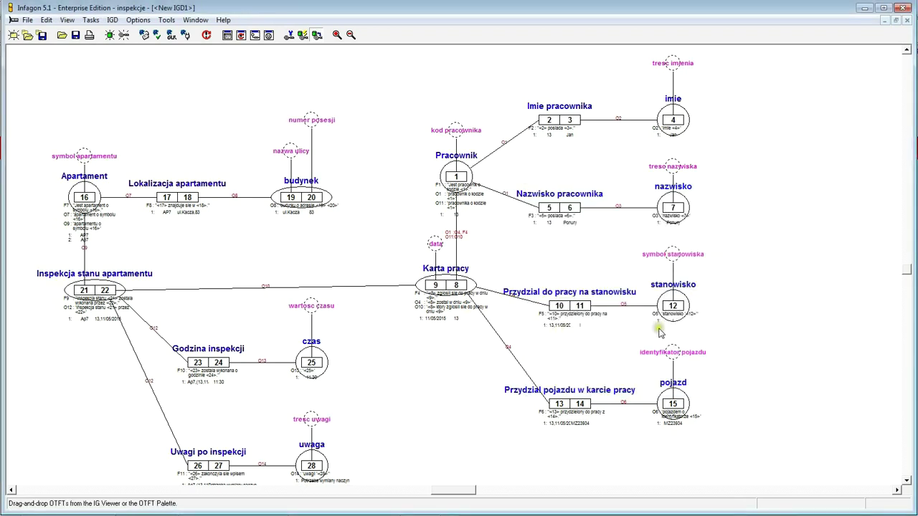
- Restyle the diagram's label type names to green at size 11 via the Fonts properties
left_click(906, 480)
left_click(906, 481)
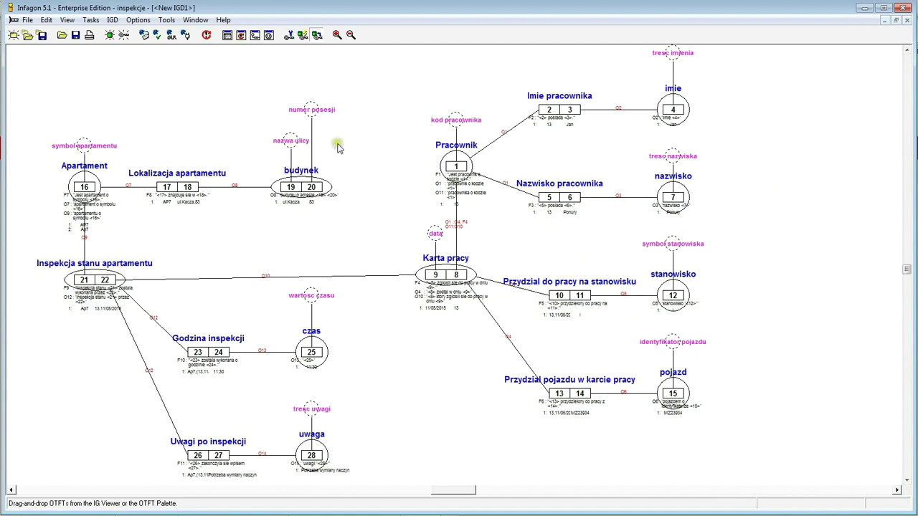
right_click(368, 134)
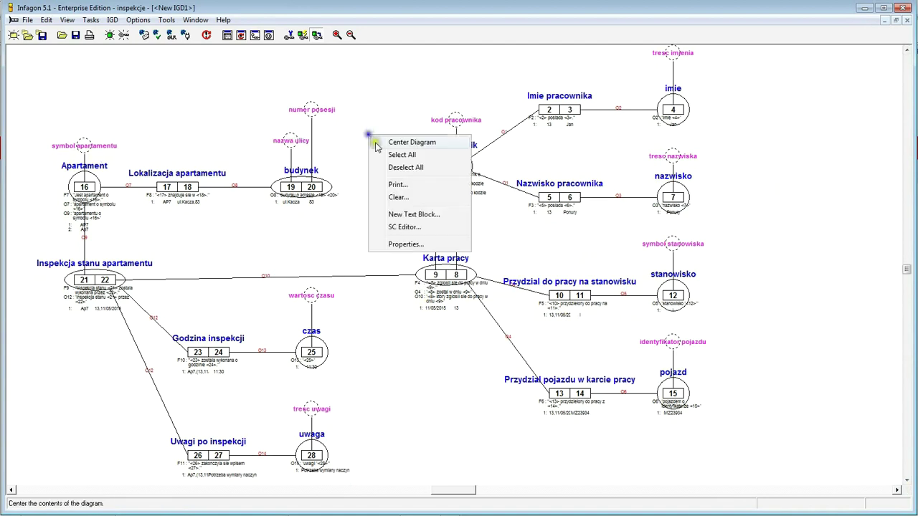
left_click(412, 244)
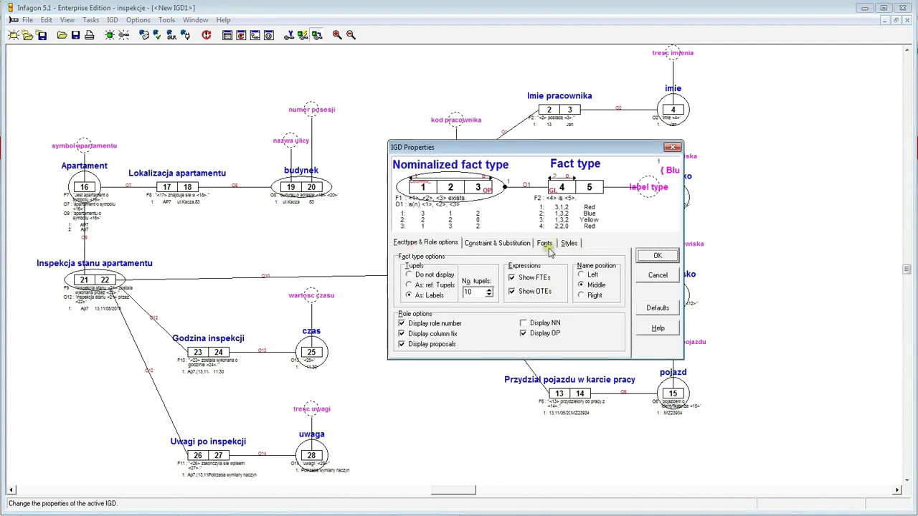
left_click(546, 243)
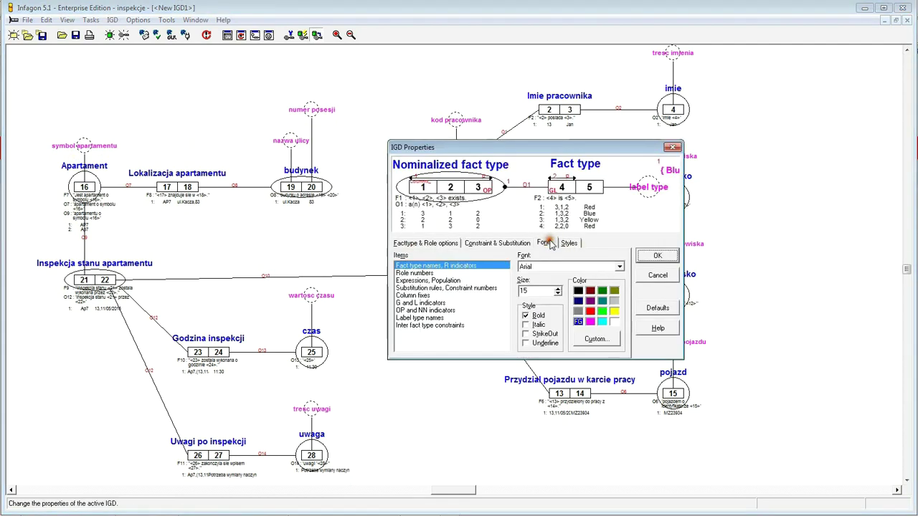
left_click(417, 318)
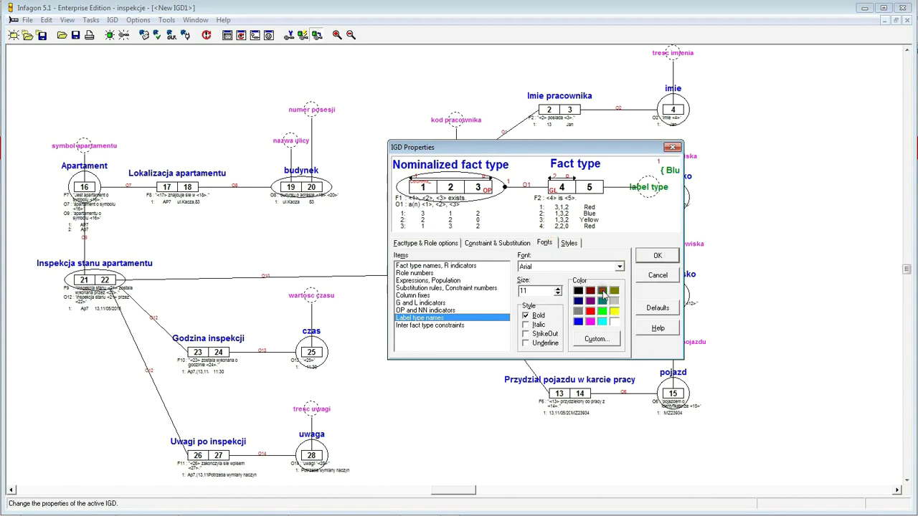
left_click(659, 255)
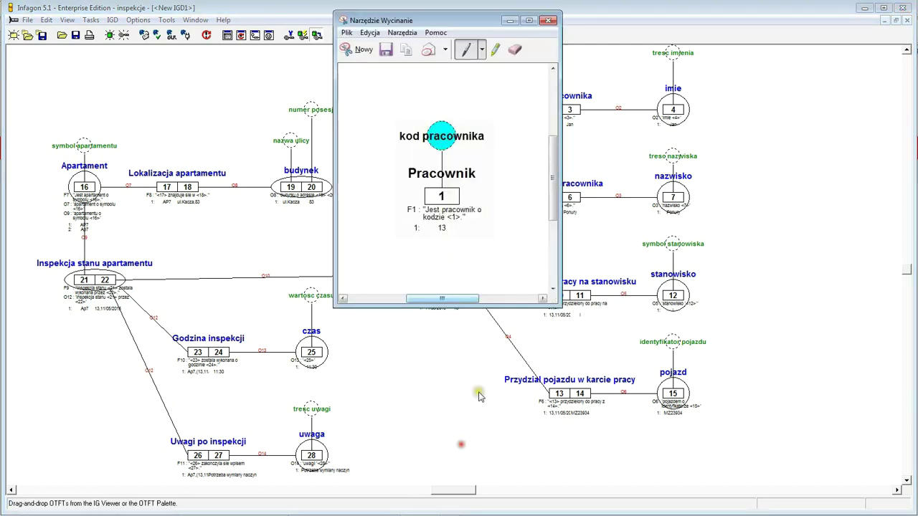
- Start a new Snipping Tool capture
left_click(351, 49)
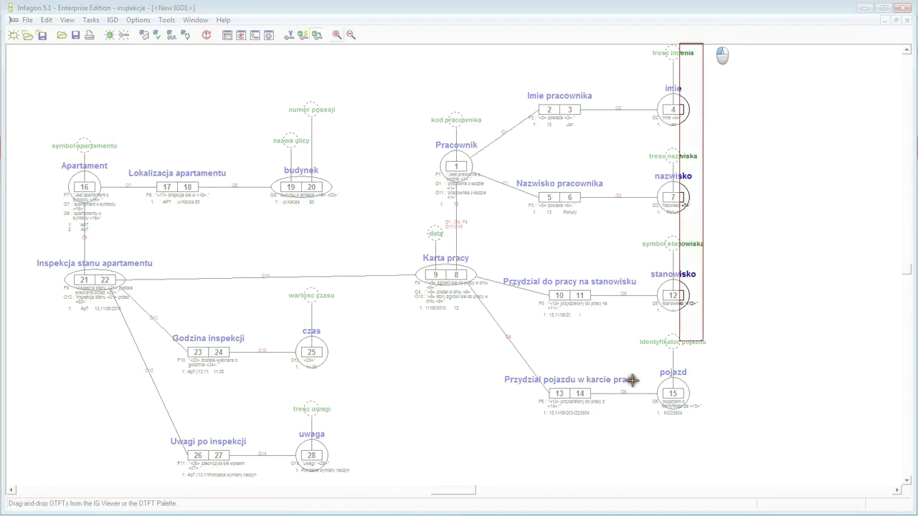
- Snip the whole diagram and paste it into Excel at cell B118
left_click_drag(631, 380, 21, 492)
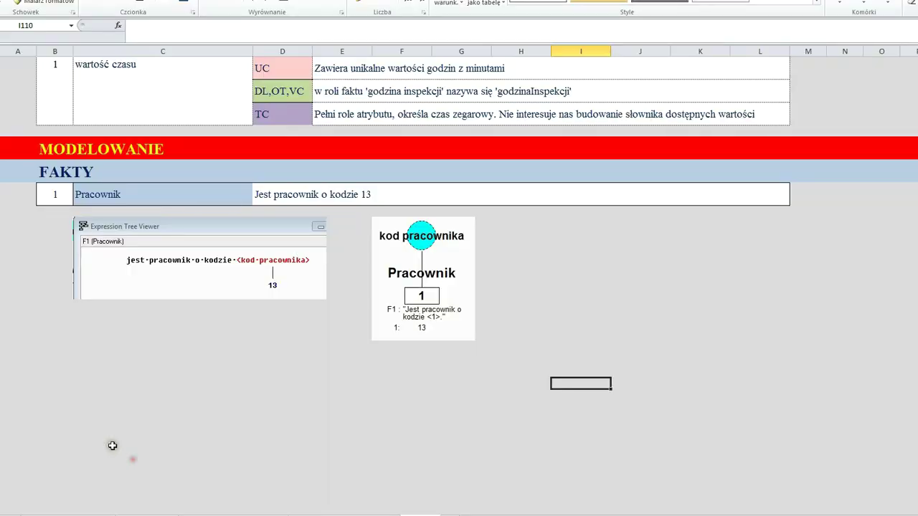
scroll(127, 185, "down", 3)
left_click(58, 349)
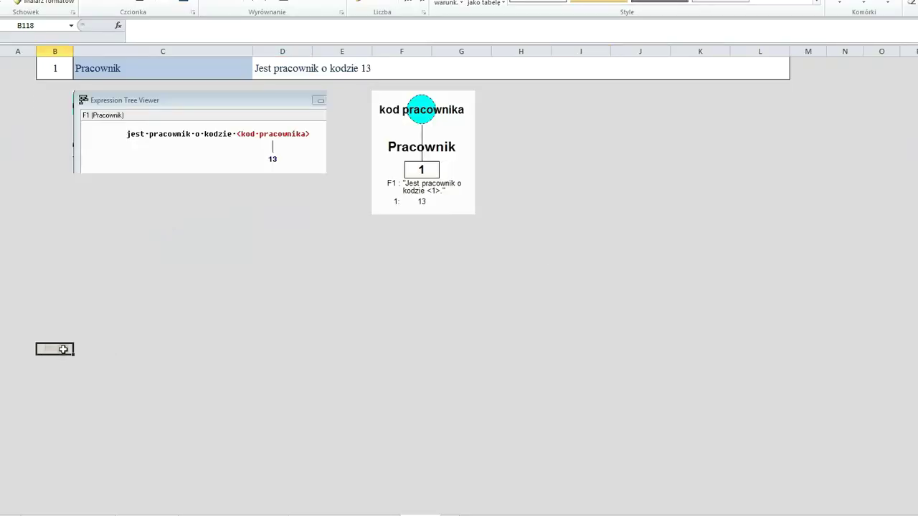
key("ctrl+v")
scroll(245, 305, "down", 9)
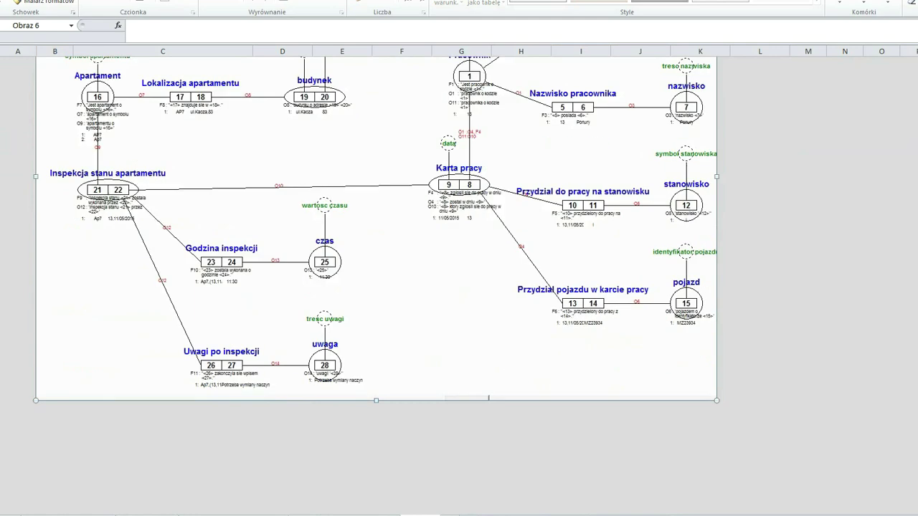
left_click(780, 274)
- Scroll to 'Pozostałe ograniczenia' and mark the uwaga unicity constraint row
scroll(783, 276, "up", 4)
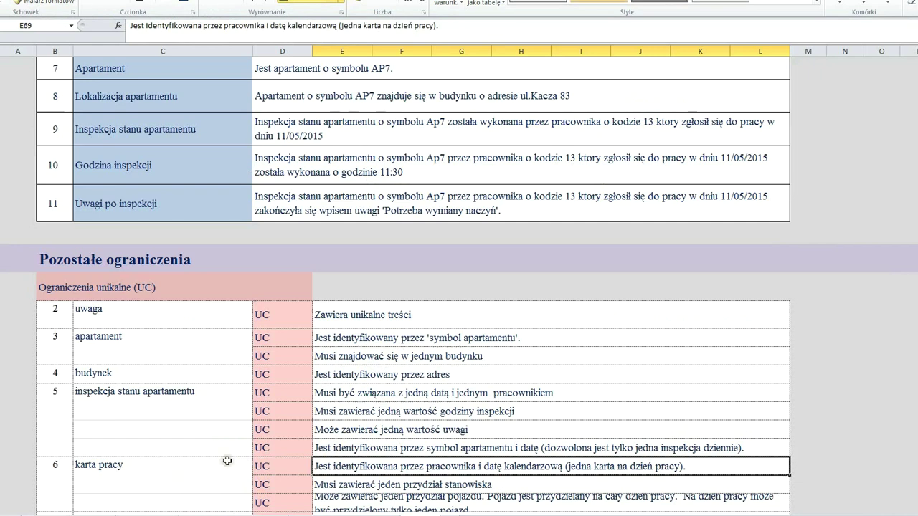
scroll(167, 398, "down", 2)
scroll(167, 397, "down", 2)
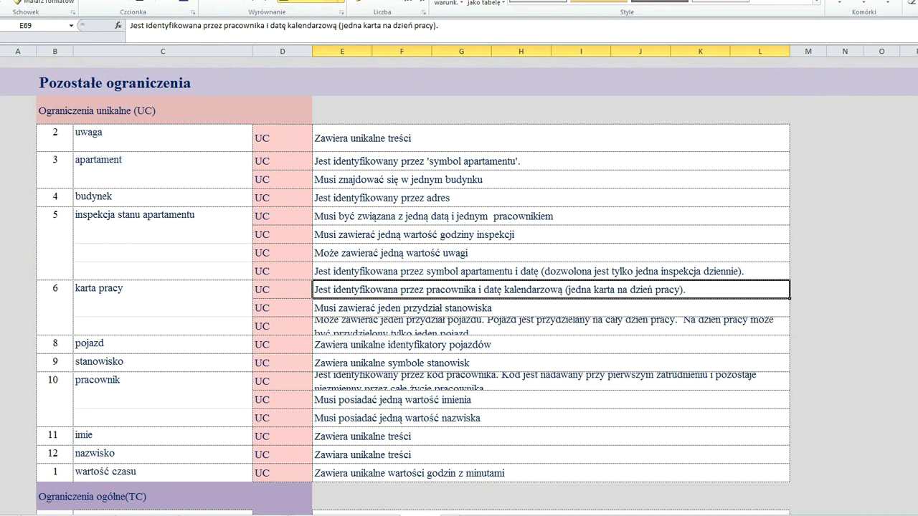
left_click(4, 137)
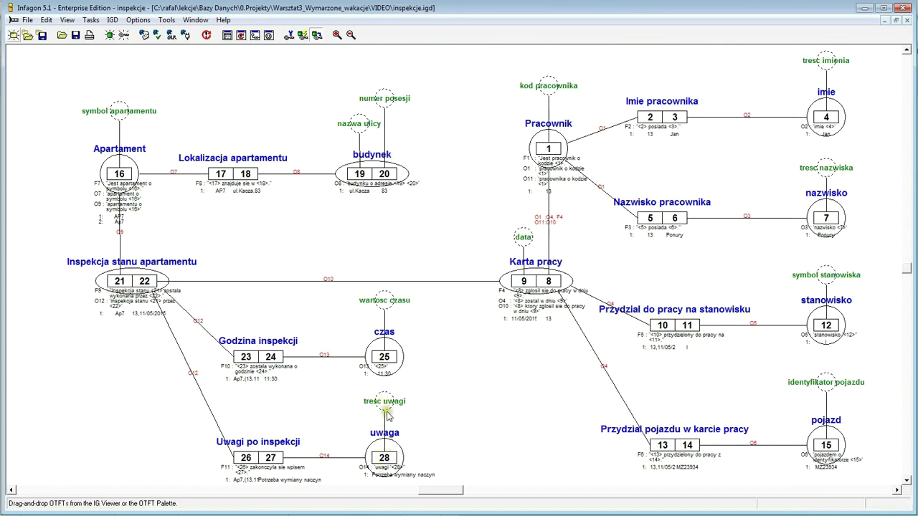
- Select uwaga role 28, show the Constraints palette beside it, and apply a Unicity Constraint
left_click(383, 463)
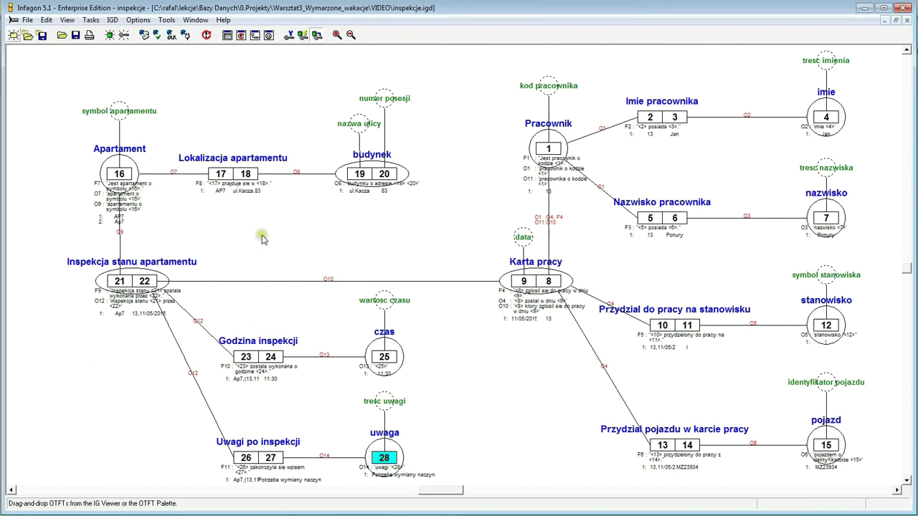
left_click(68, 20)
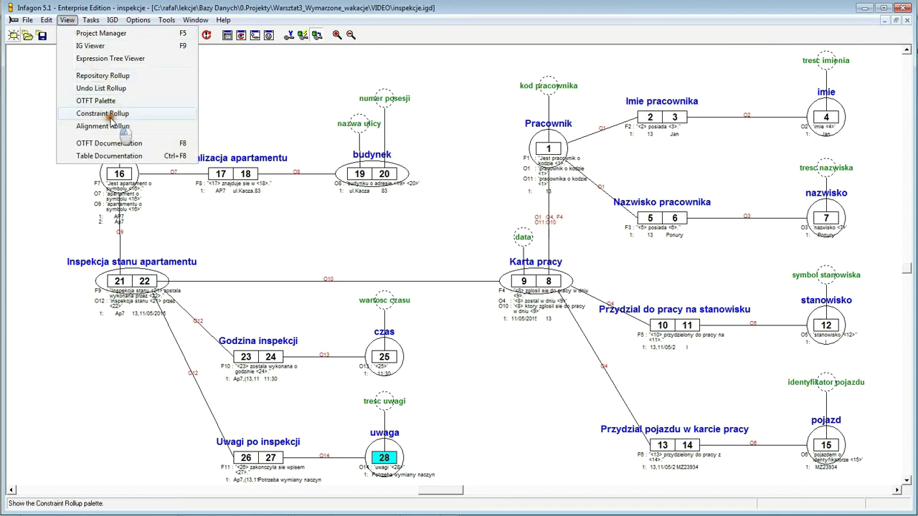
left_click(109, 116)
left_click_drag(232, 224, 511, 393)
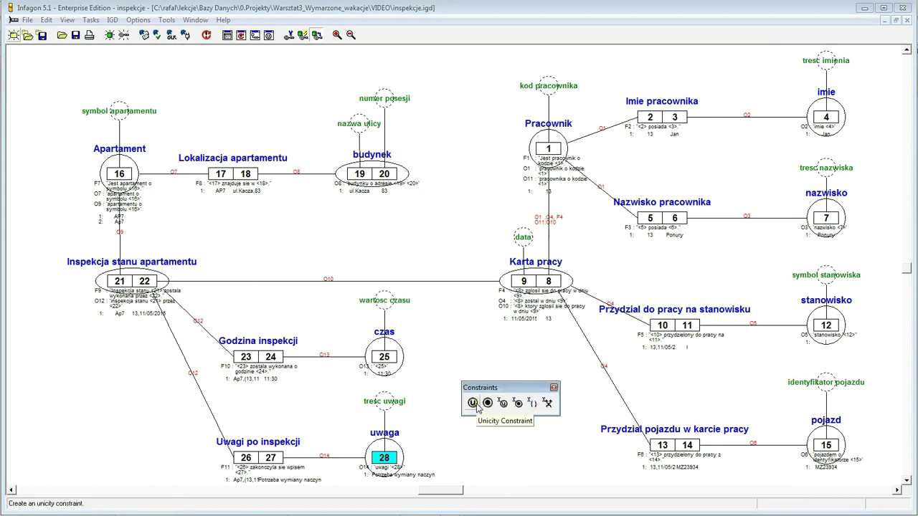
left_click(474, 403)
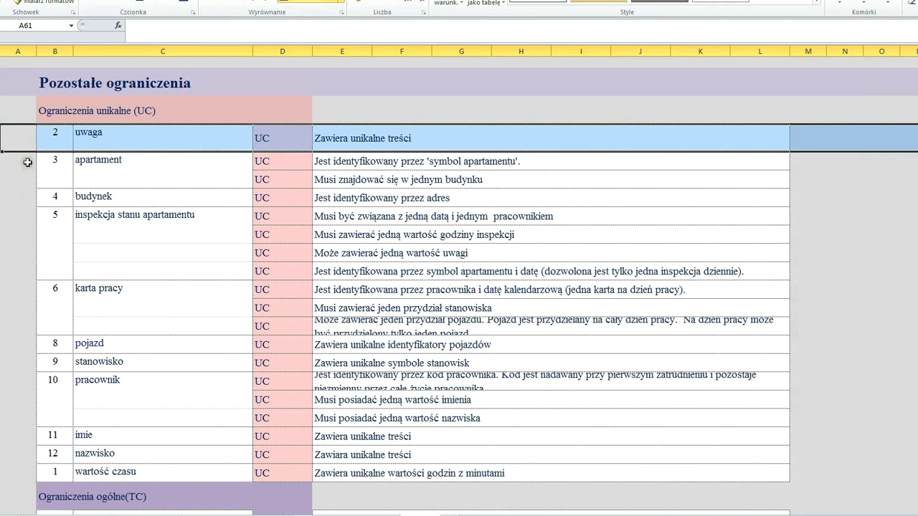
- Advance to the apartament row in Excel, then put a unicity constraint on Apartament role 16
key("Down")
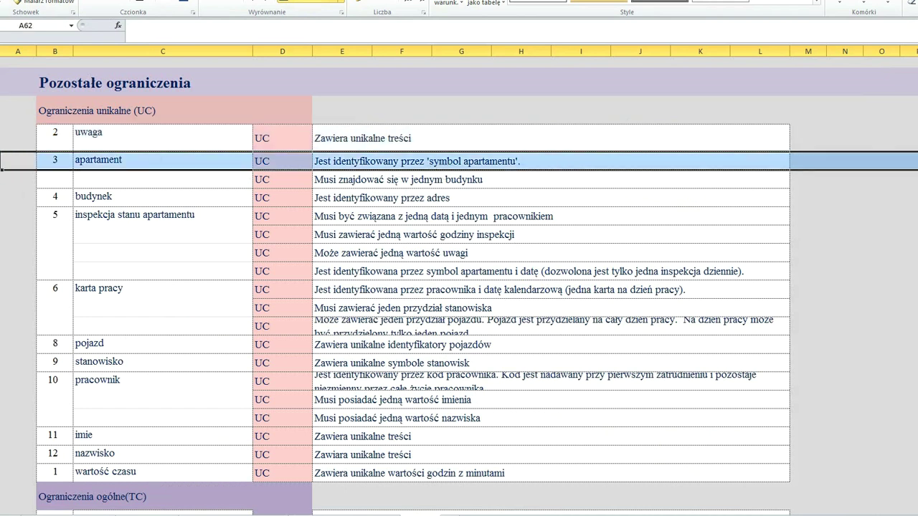
key("alt+Tab")
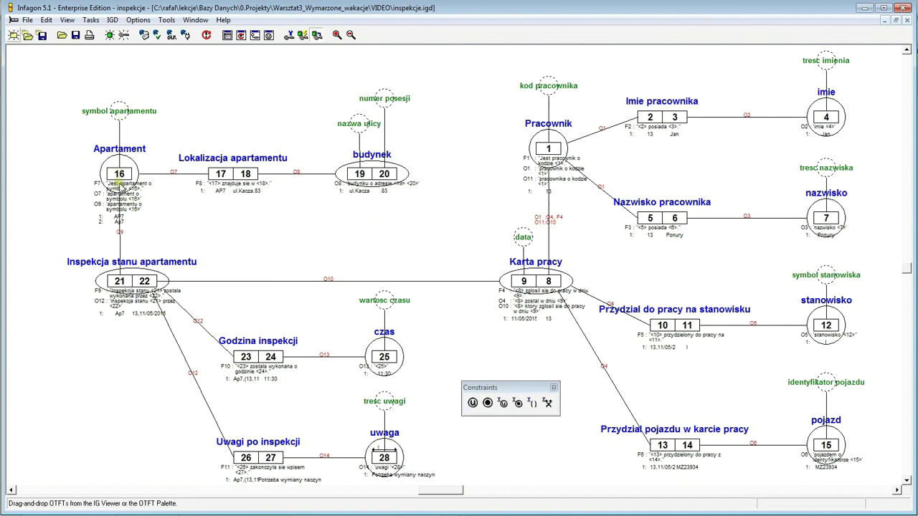
left_click(122, 176)
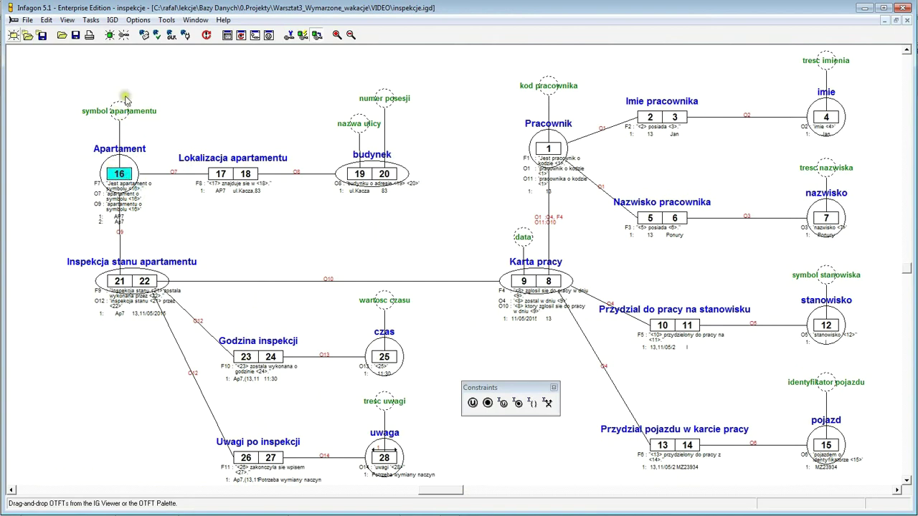
left_click(473, 403)
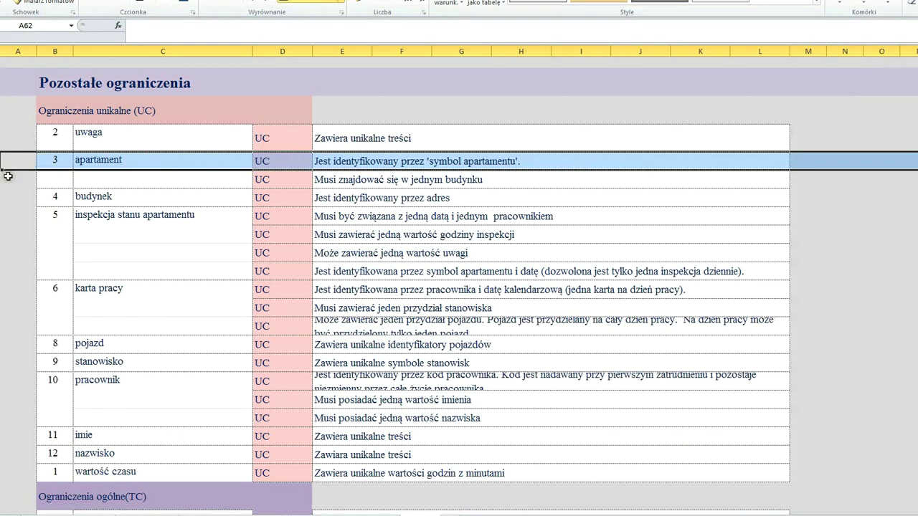
- Mark the next apartament row in Excel and add a unicity constraint on role 17
left_click(2, 180)
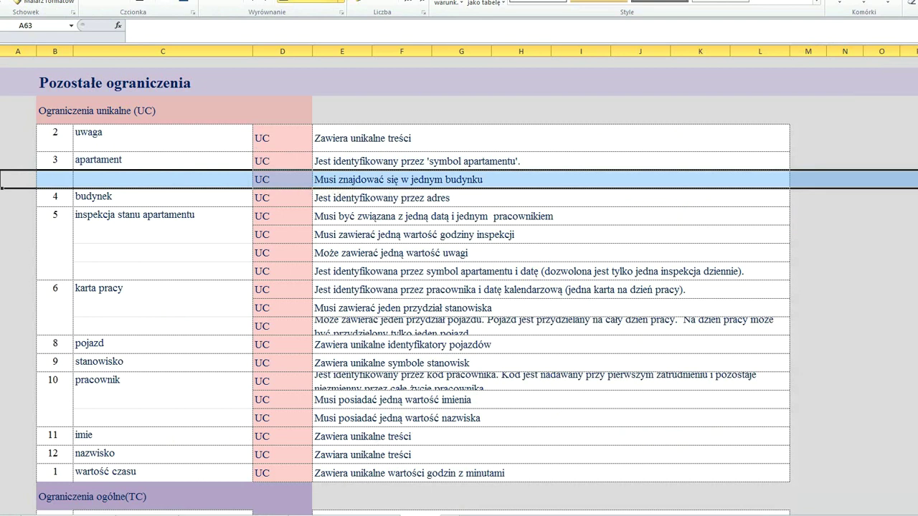
left_click(316, 515)
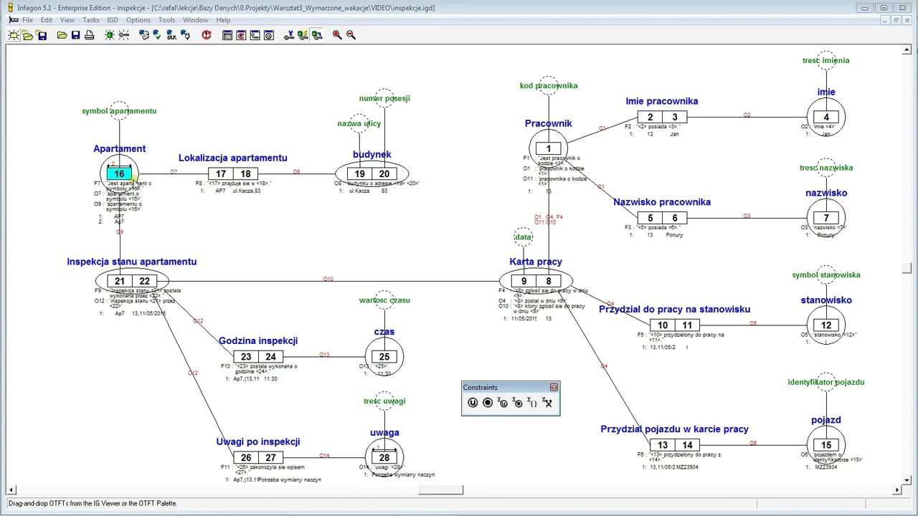
left_click(226, 176)
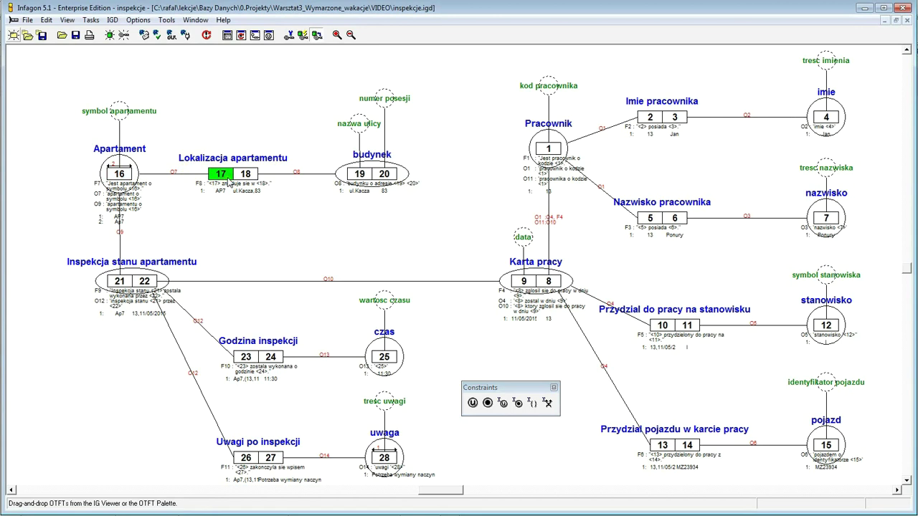
left_click(473, 404)
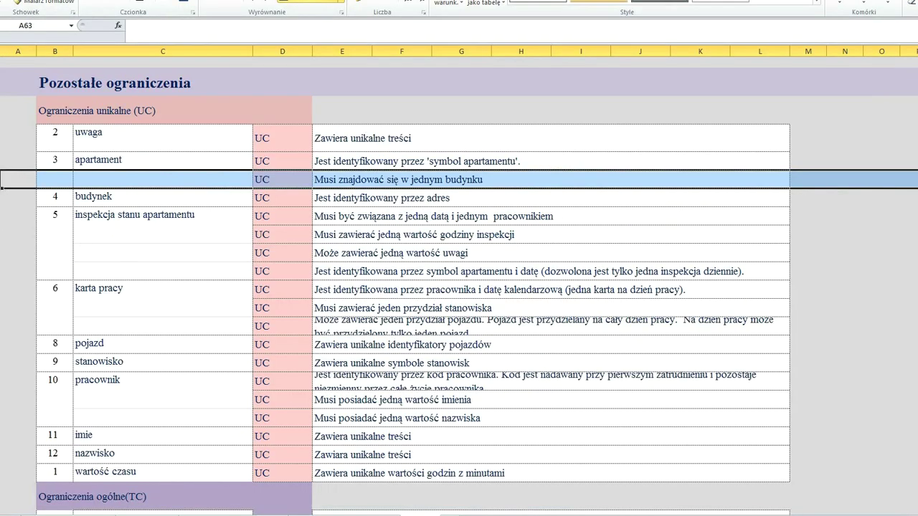
- Mark the budynek row, then place one unicity constraint spanning roles 19 and 20
left_click(18, 197)
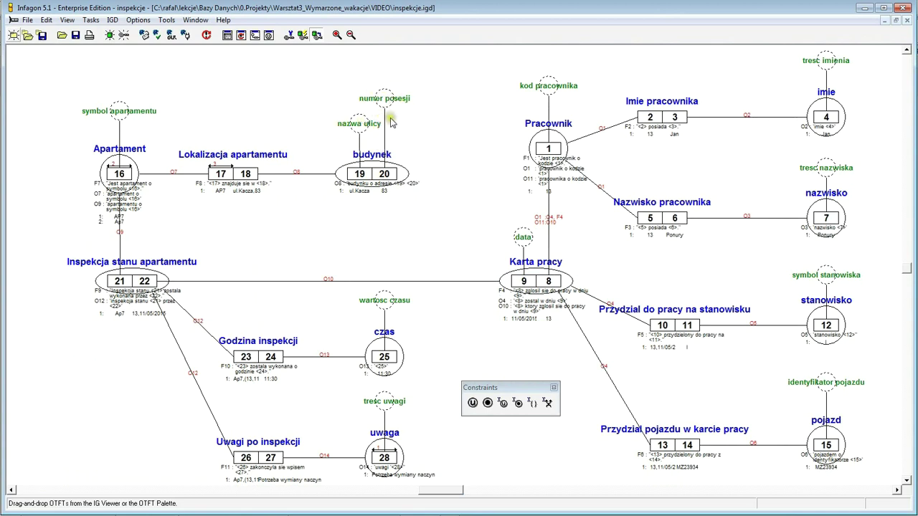
left_click(371, 174)
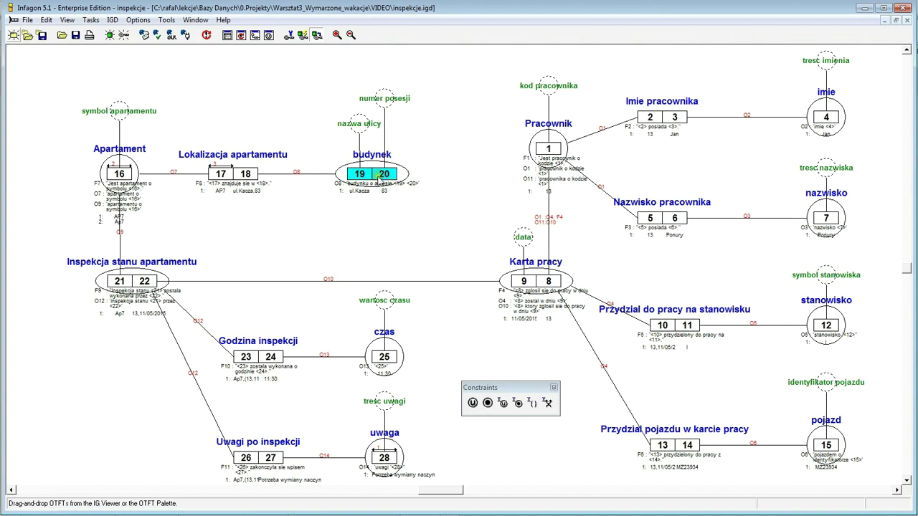
left_click(472, 402)
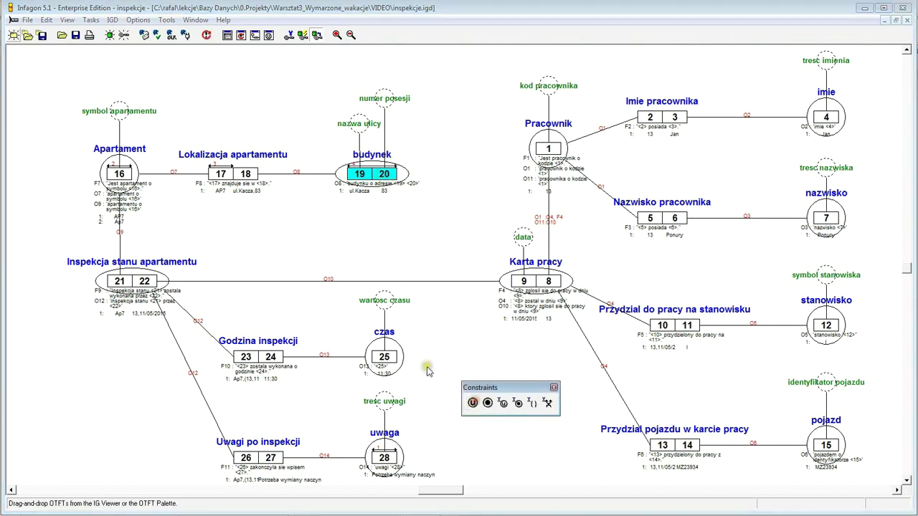
left_click(358, 173)
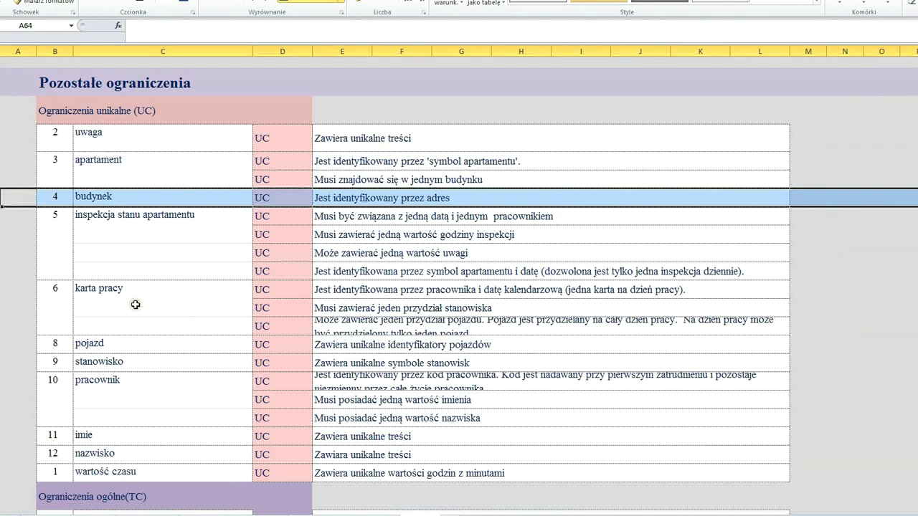
- Mark Excel row 65 and inspect the Inspekcja stanu apartamentu fact boxes 21|22 in the diagram
left_click(18, 216)
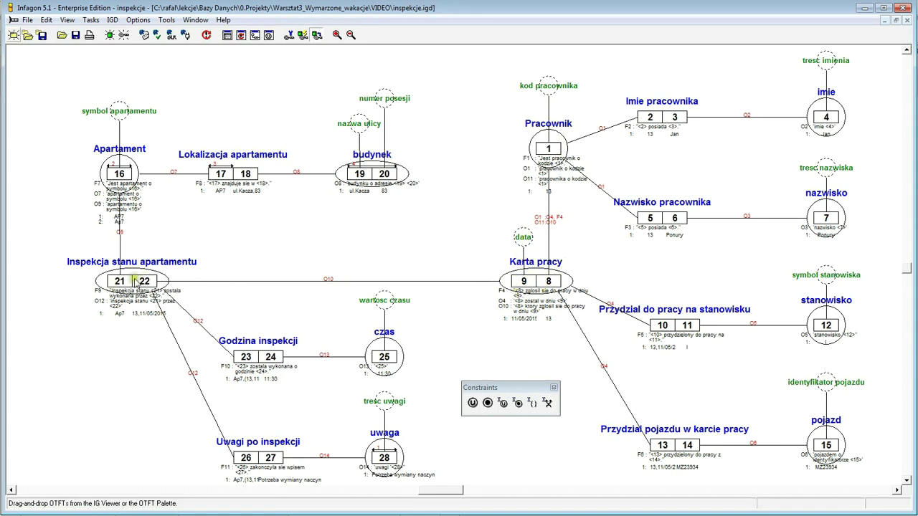
left_click(231, 279)
left_click(183, 373)
left_click(248, 280)
left_click(217, 275)
left_click(134, 280)
left_click(203, 282)
left_click(212, 264)
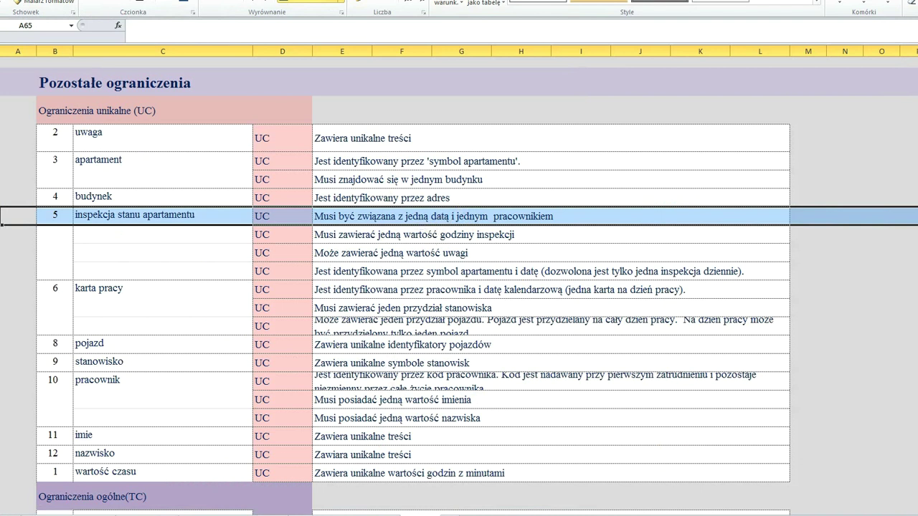
- Edit E65 to read 'Musi być związana z jedną datą, jednym pracownikiem i jednym apartamentem.'
key("alt+Tab")
left_click(387, 219)
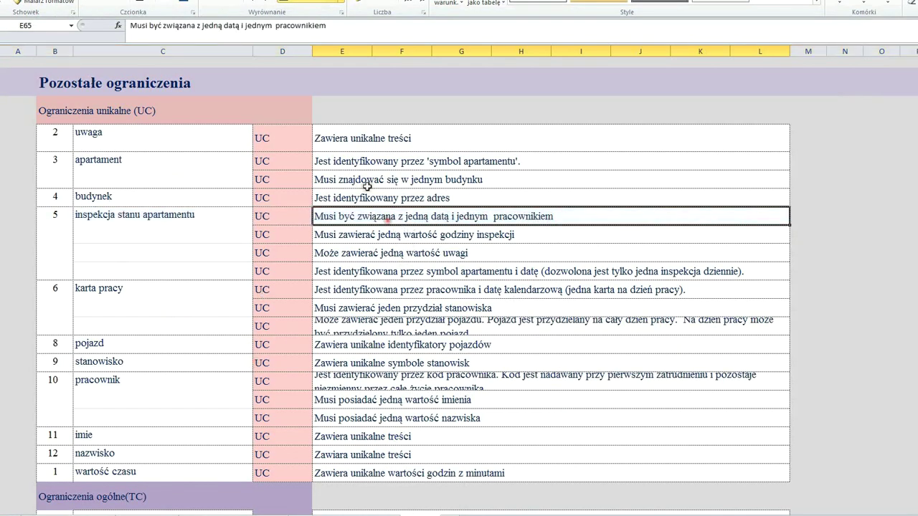
left_click(237, 27)
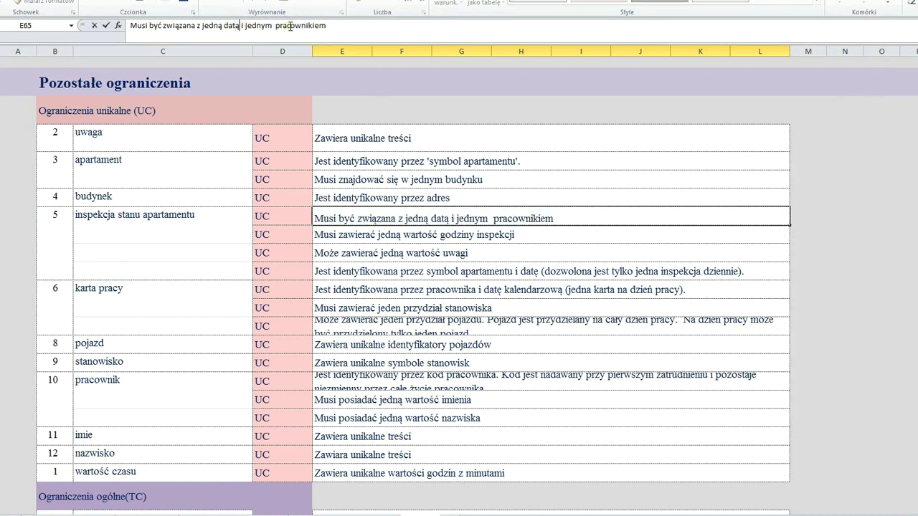
key("Delete")
key("Delete")
type(",")
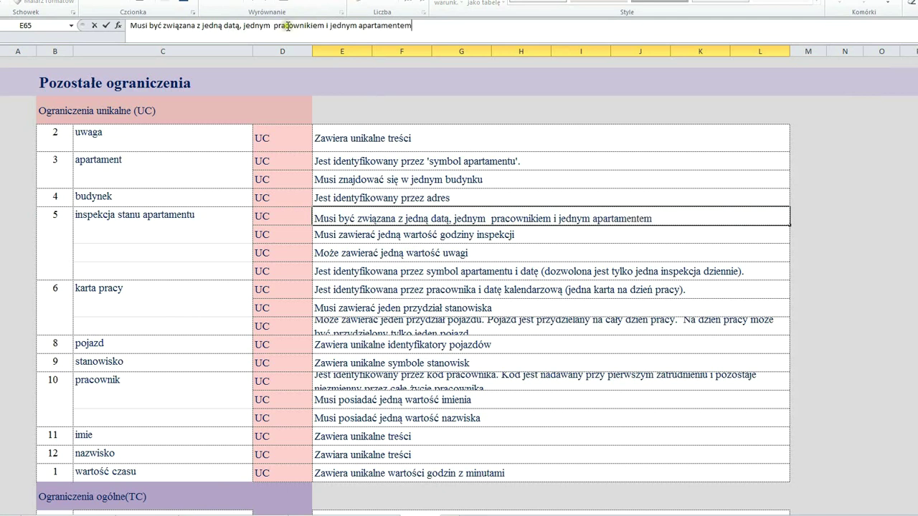
type(".")
key("Return")
left_click(365, 218)
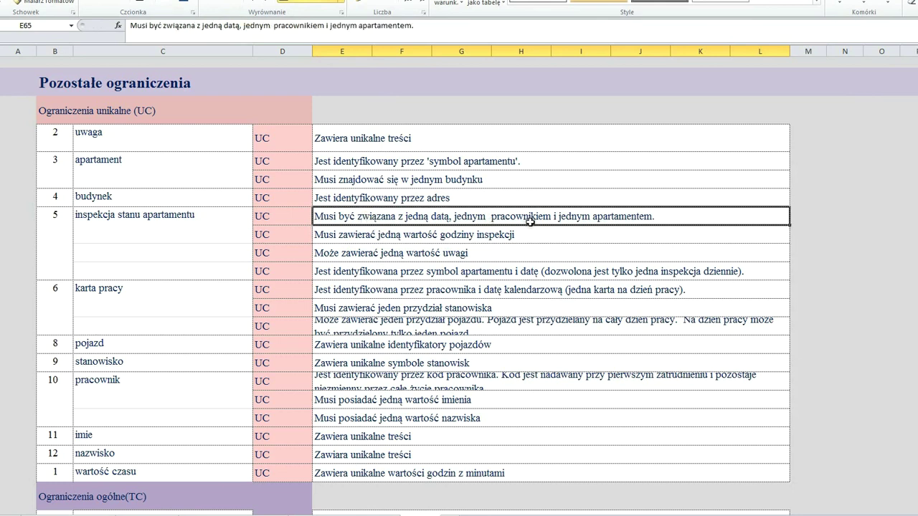
key("alt+Tab")
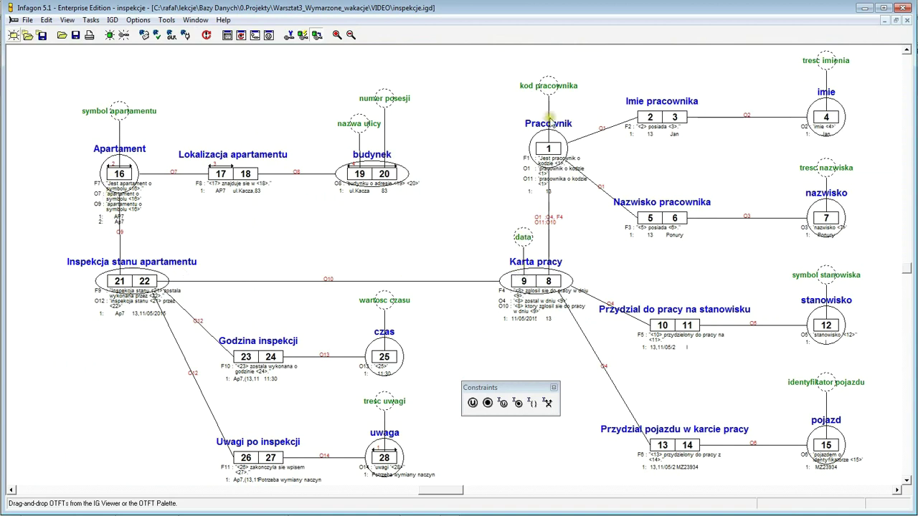
- Put a unicity constraint on fact 21|22, then select role 23 for the inspection-hour rule in row 66
left_click(124, 282)
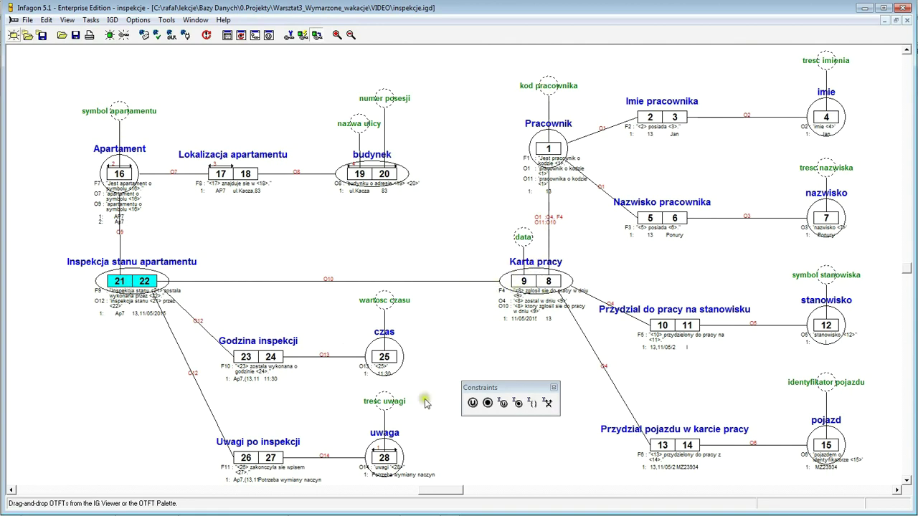
left_click_drag(473, 404, 152, 282)
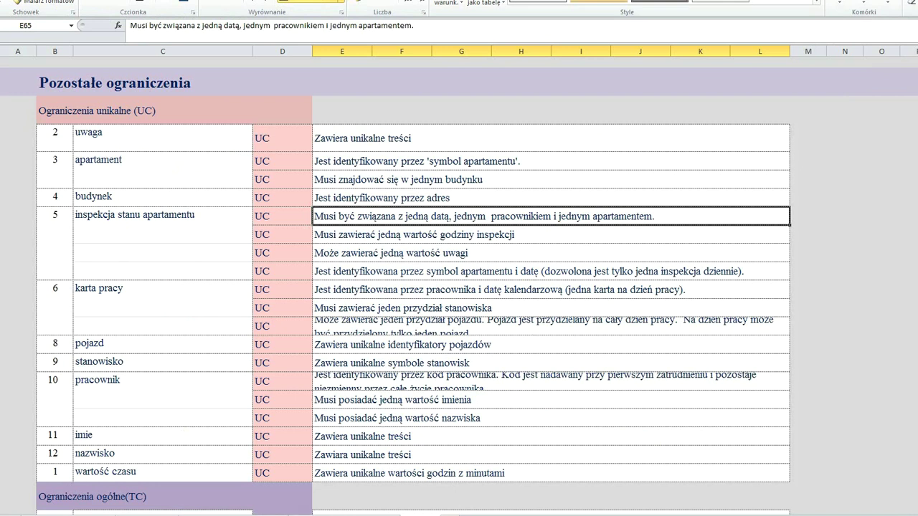
left_click(13, 233)
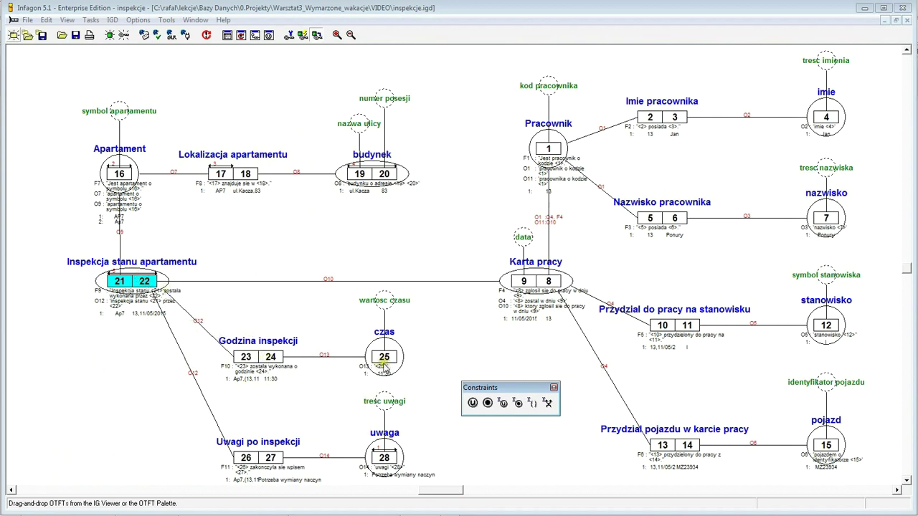
left_click(246, 359)
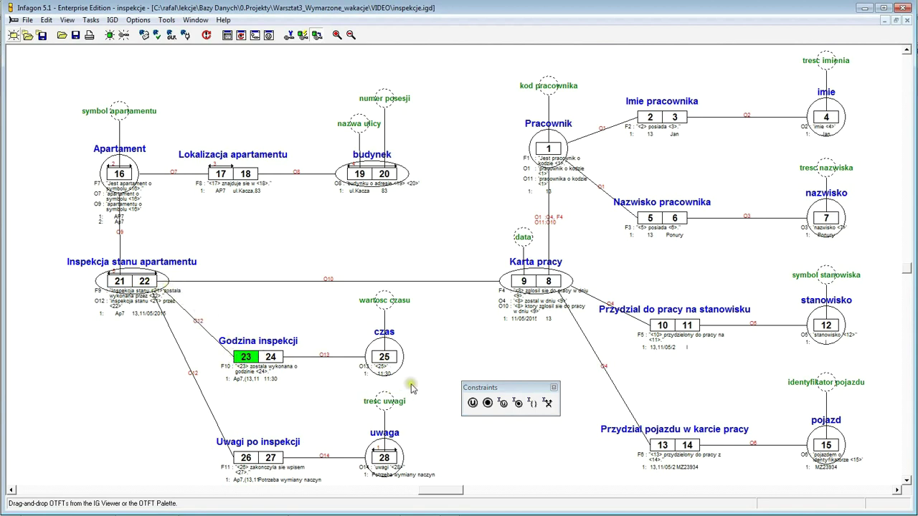
- Add unicity constraints on role 23 of Godzina inspekcji and role 26 of Uwagi po inspekcji
left_click(472, 403)
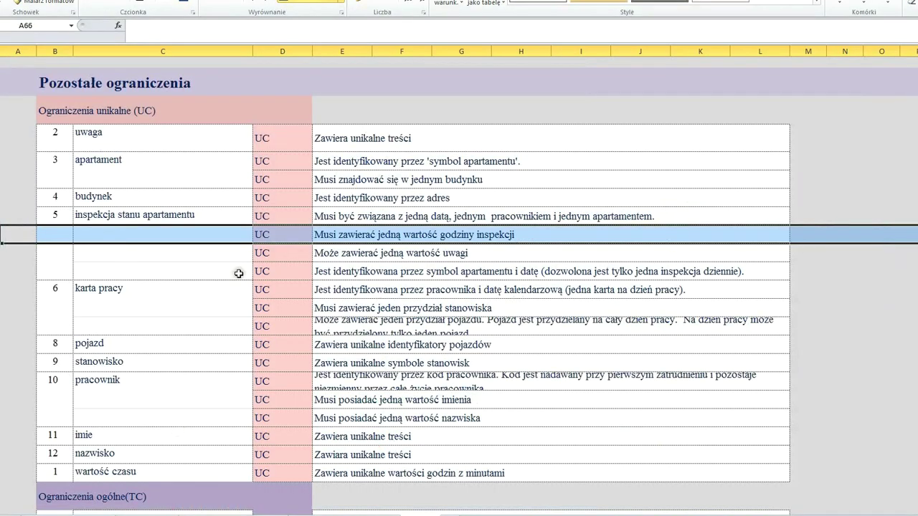
left_click(21, 256)
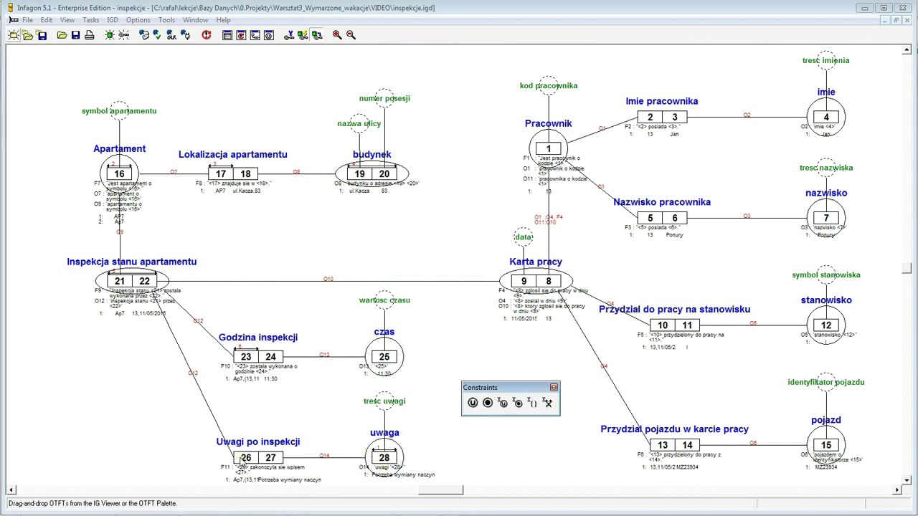
left_click(241, 459)
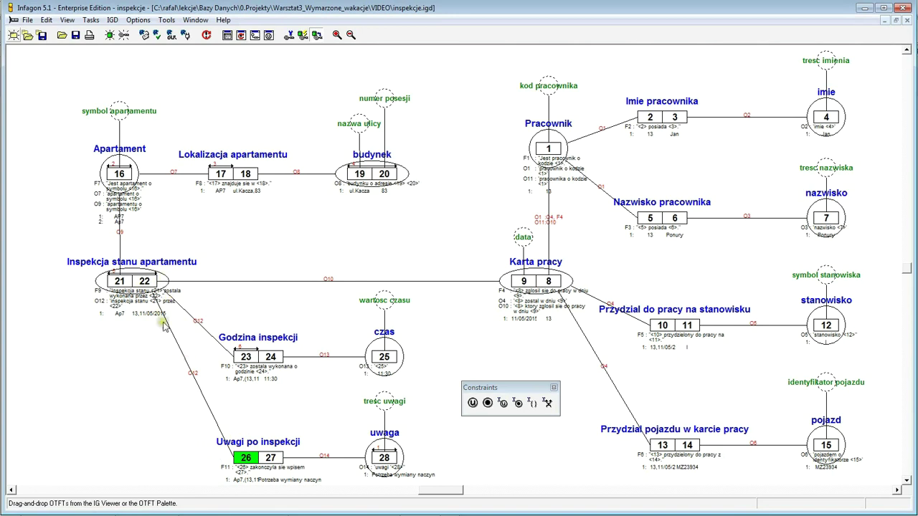
left_click(473, 403)
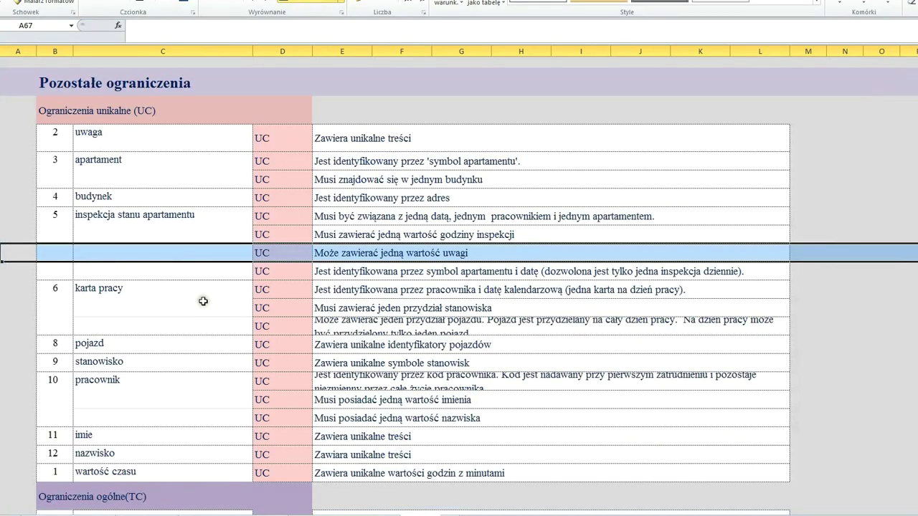
- Mark Excel row 68, the apartment-symbol-and-date identification rule, and go back to the diagram
left_click(2, 271)
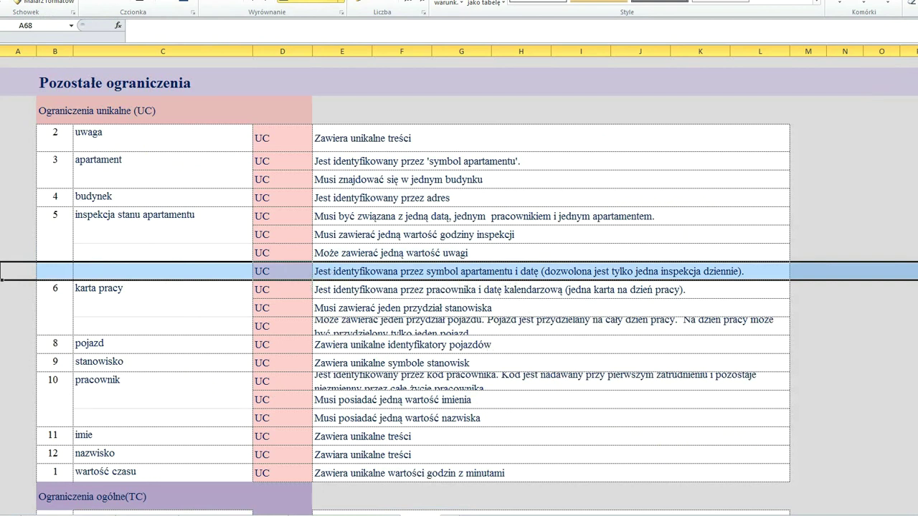
key("alt+Tab")
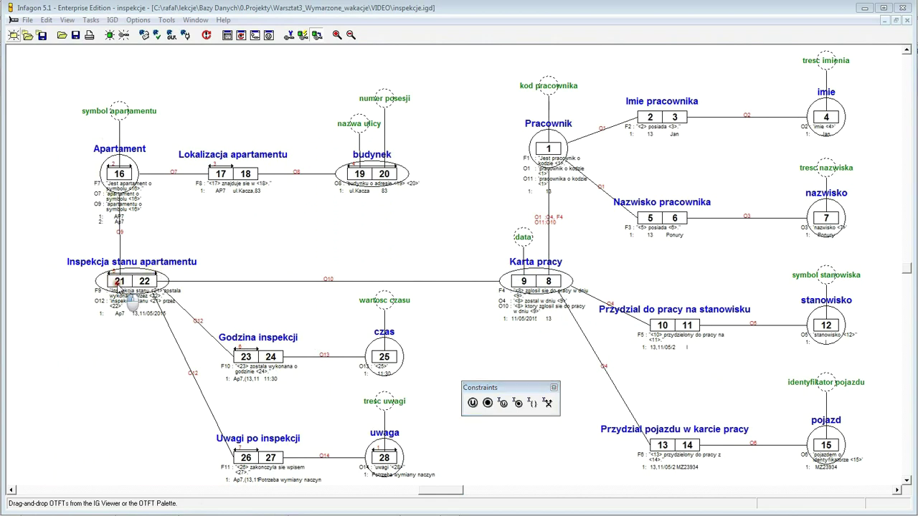
- Place an external unicity constraint across role 21 of Inspekcja stanu apartamentu and role 9 of Karta pracy
left_click(119, 281)
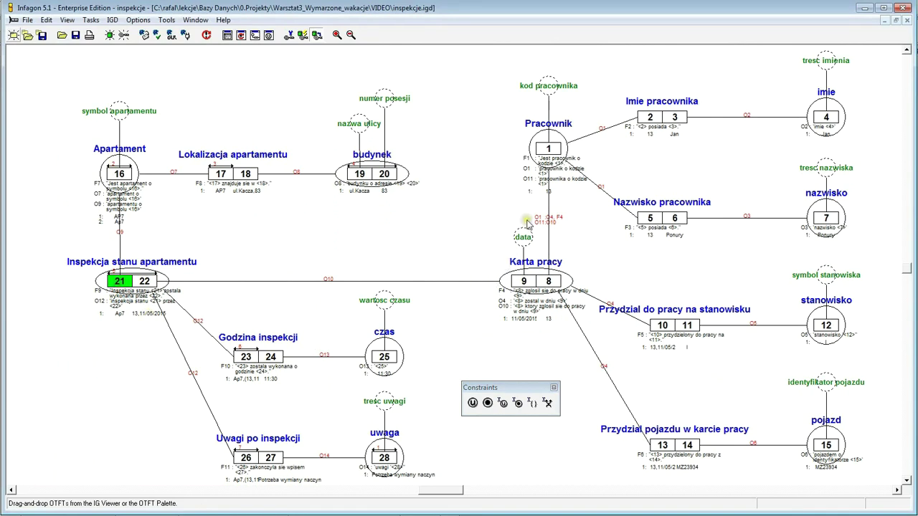
left_click(524, 281)
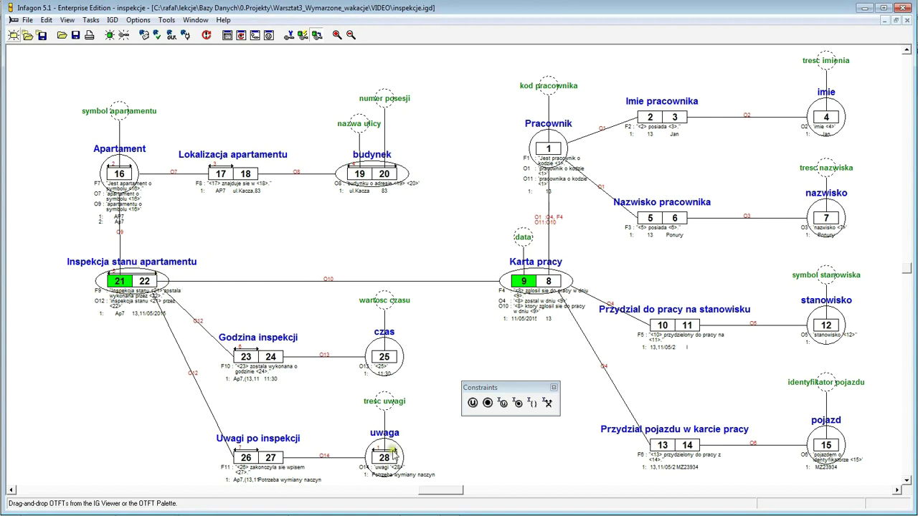
left_click_drag(473, 406, 328, 256)
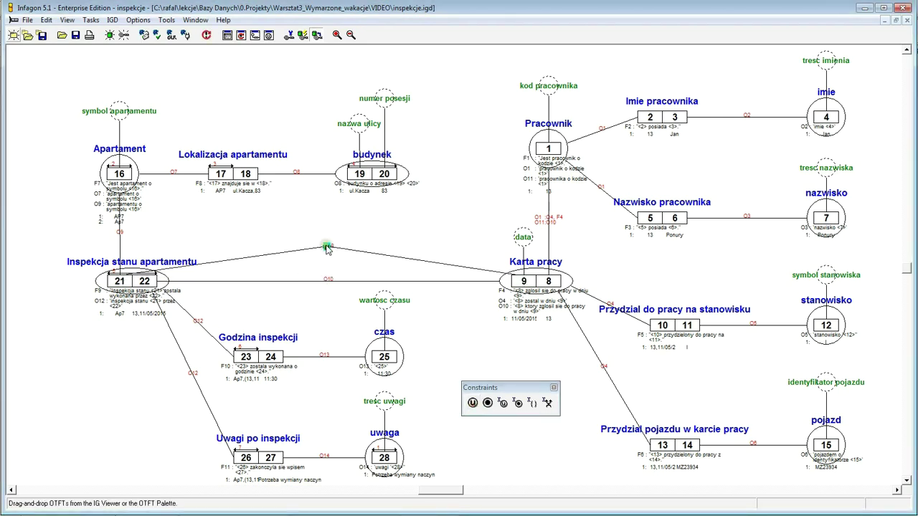
left_click(335, 235)
left_click(95, 373)
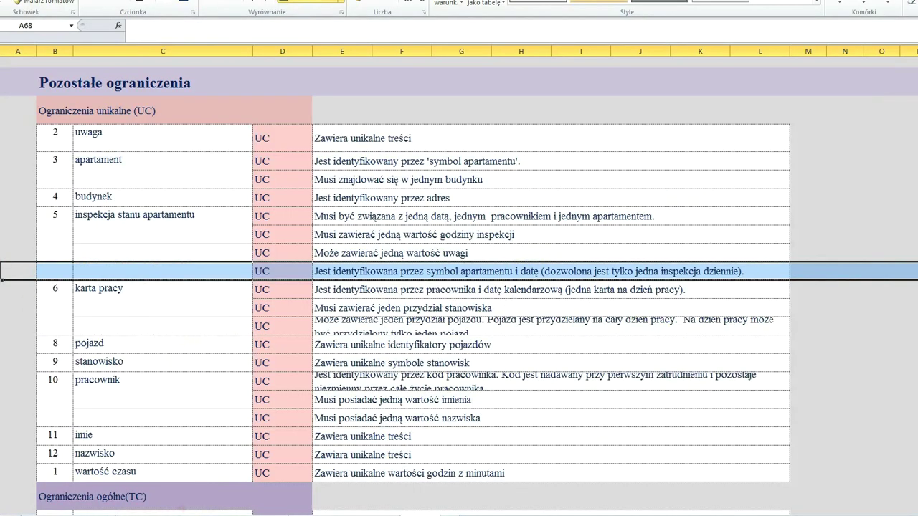
- Mark Excel row 69 and examine the Karta pracy fact 9|8 with the Unicity tool
left_click(18, 289)
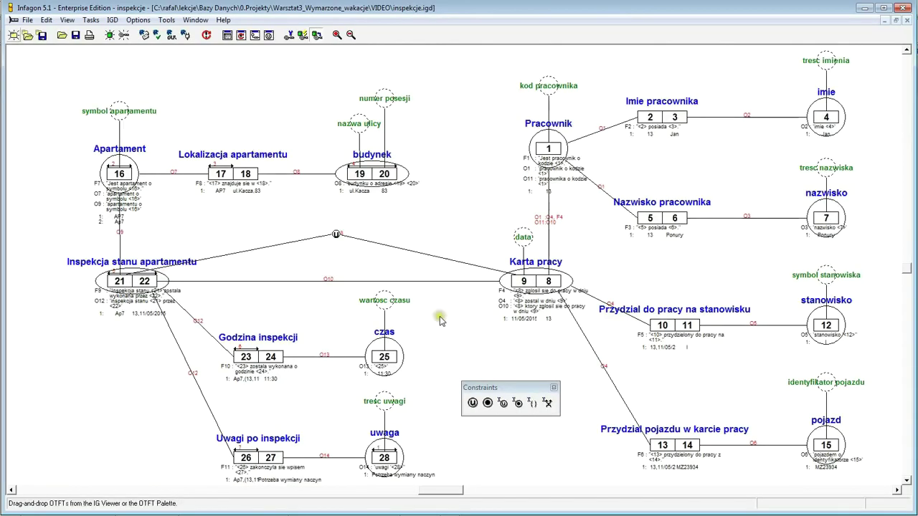
left_click(521, 282)
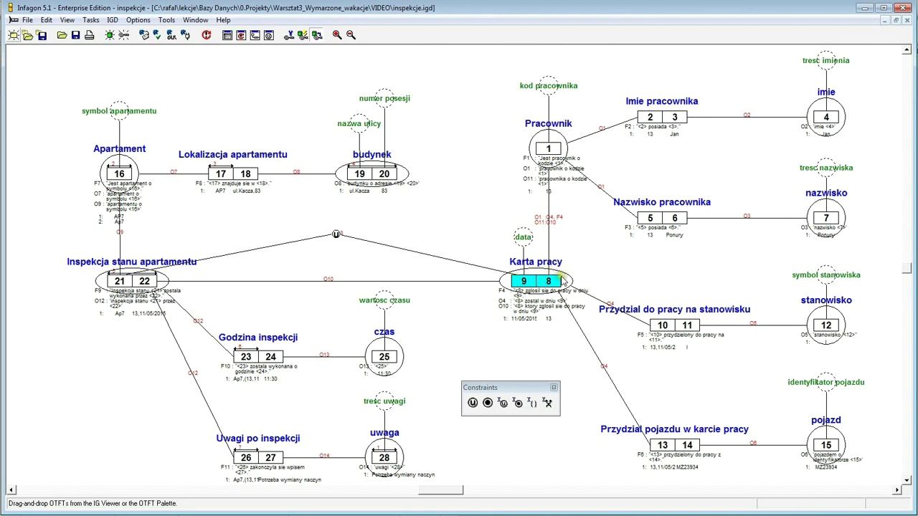
left_click(472, 404)
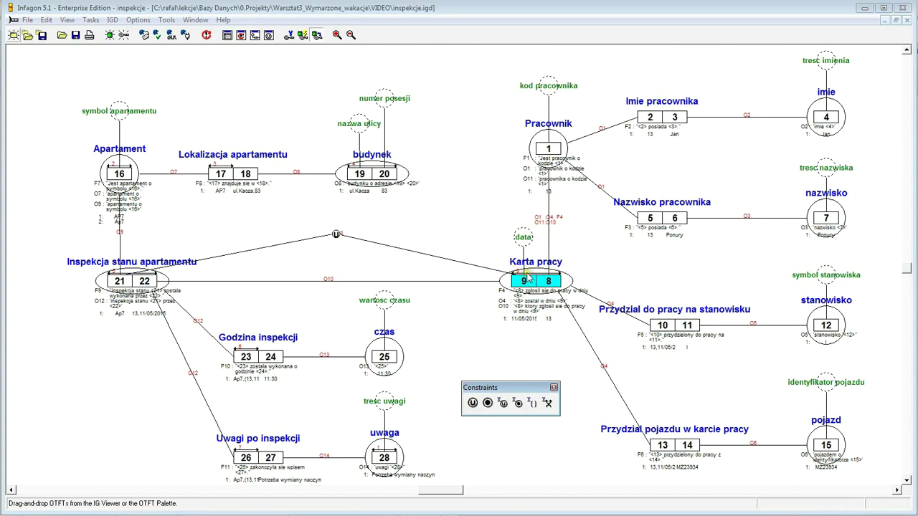
left_click(491, 358)
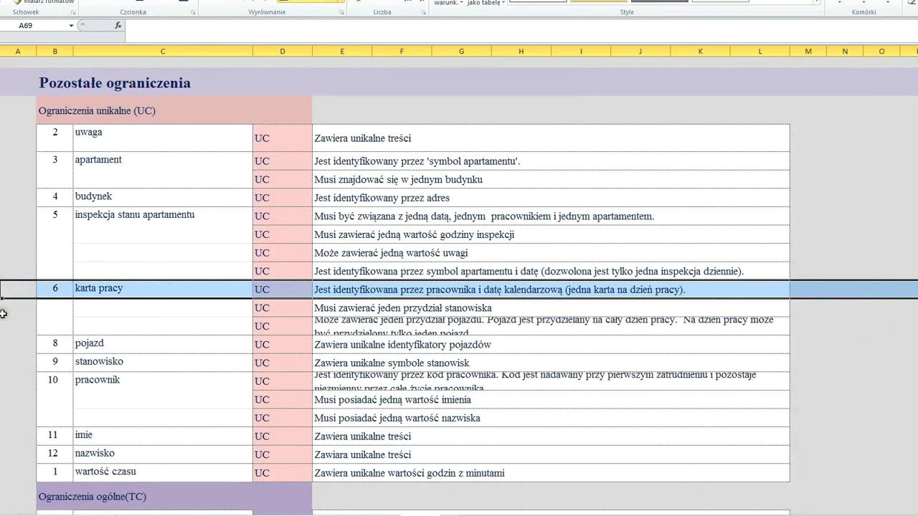
- Mark the przydział stanowiska row and put a unicity constraint on role 10 of Przydział do pracy na stanowisku
left_click(8, 307)
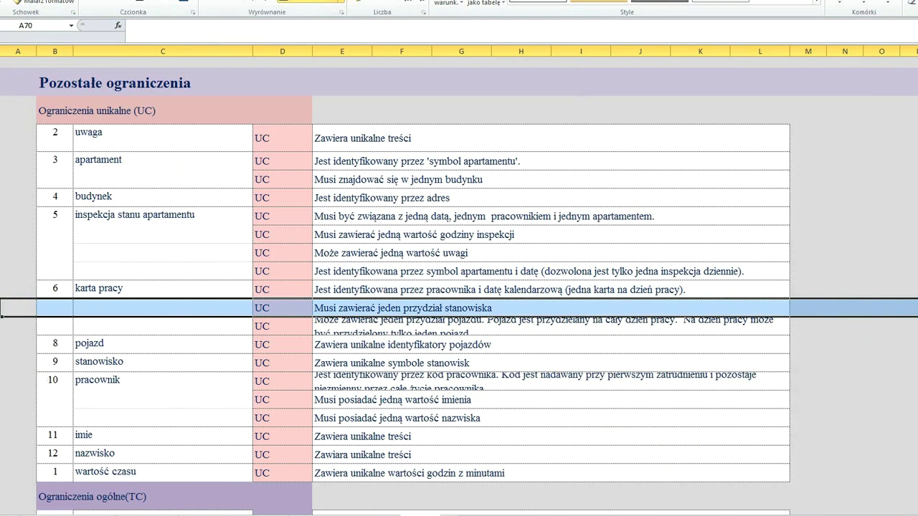
key("alt+Tab")
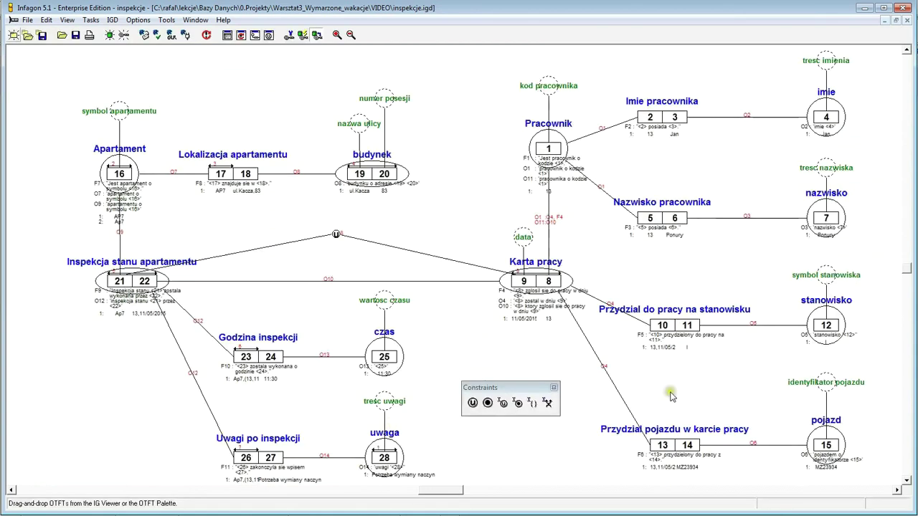
left_click(663, 327)
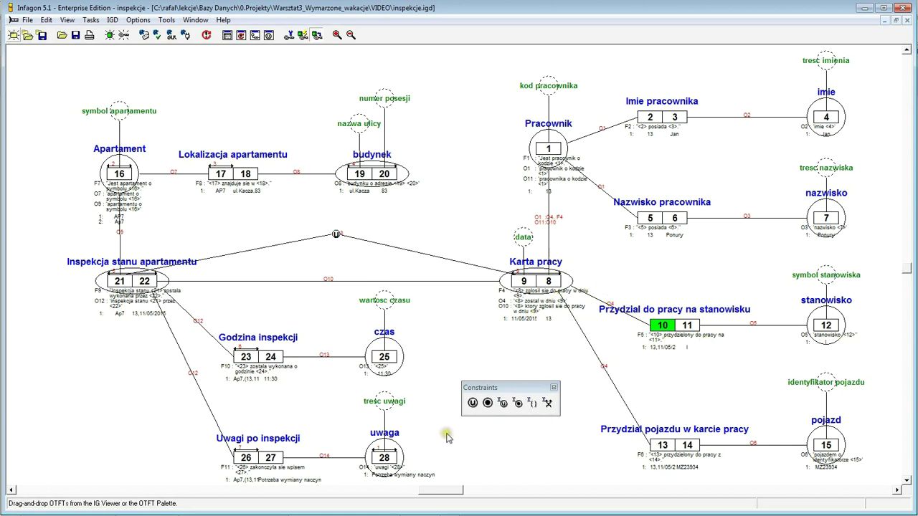
left_click(473, 403)
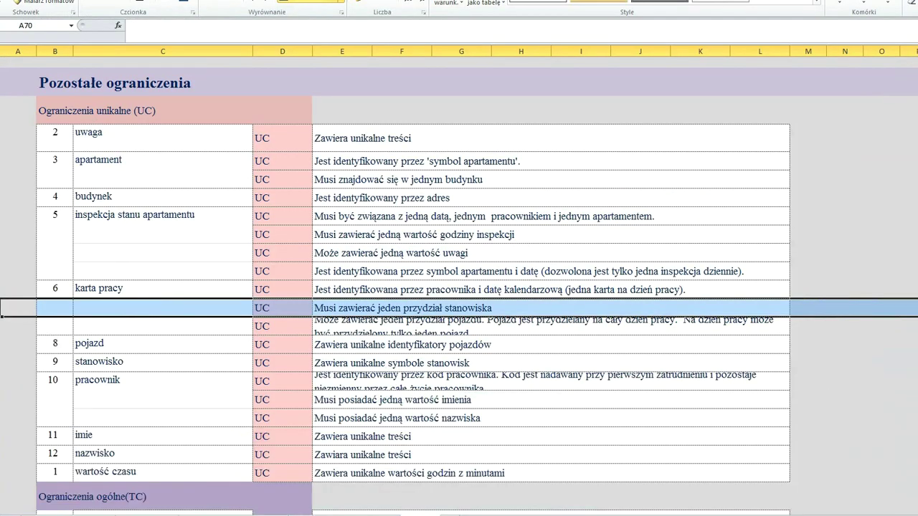
- Widen the vehicle-rule row in Excel, then add a unicity constraint on role 13
left_click(13, 327)
left_click_drag(2, 334, 2, 347)
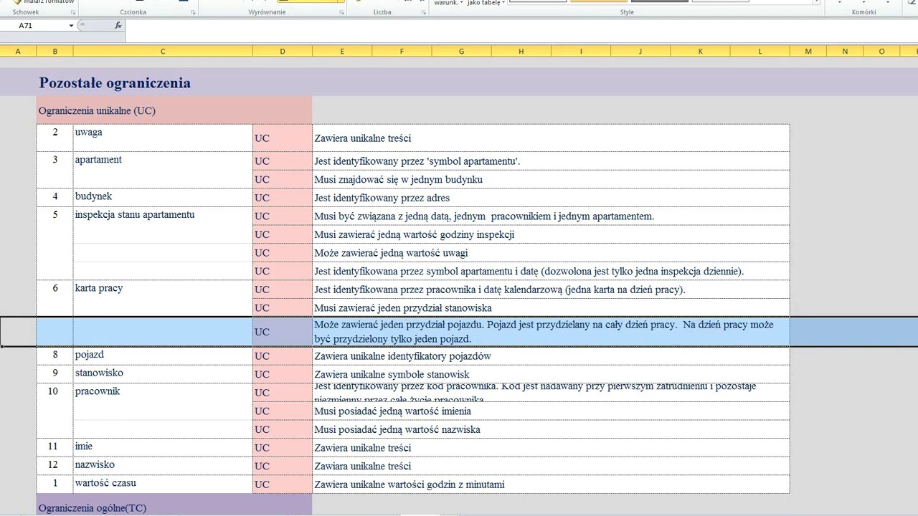
key("alt+Tab")
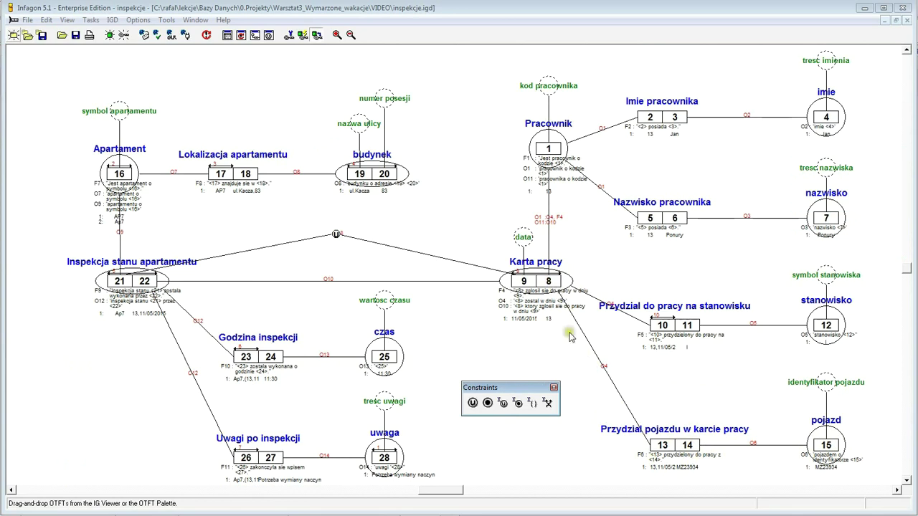
left_click(664, 449)
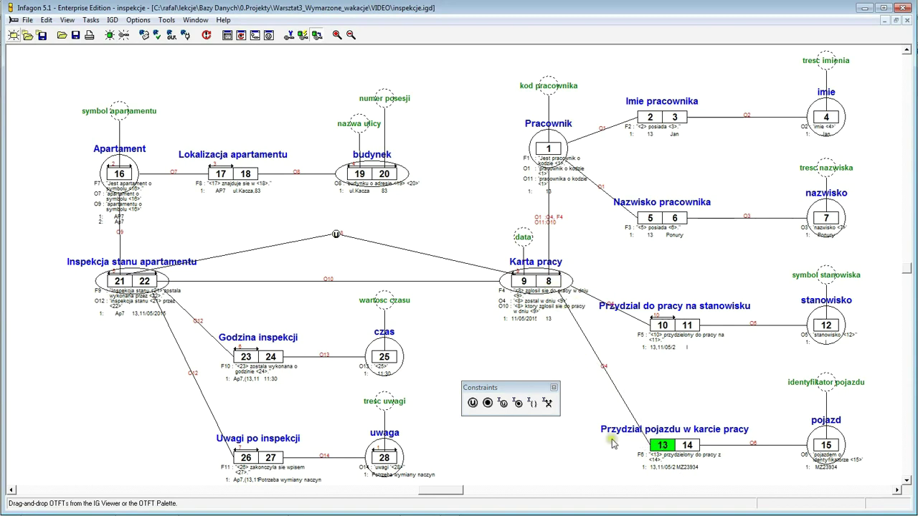
left_click(472, 404)
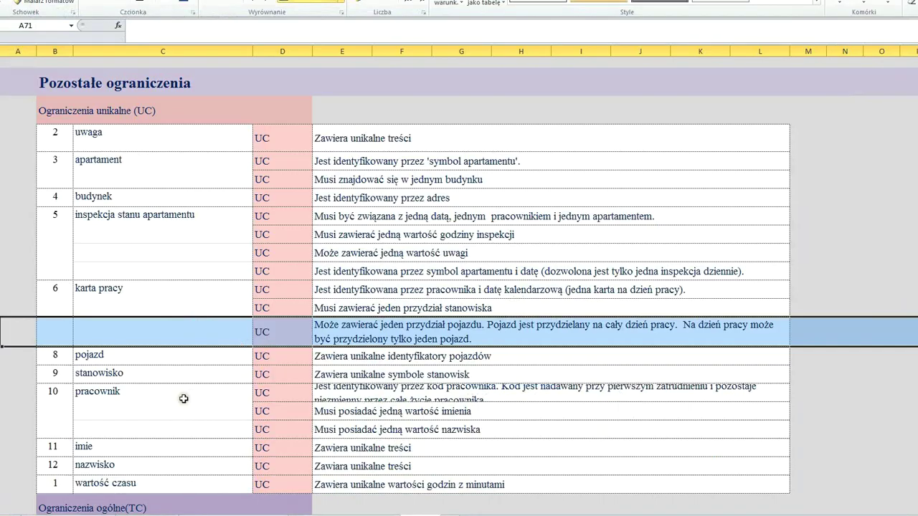
- Following the pojazd rule, add a unicity constraint on role 15 of pojazd
left_click(4, 357)
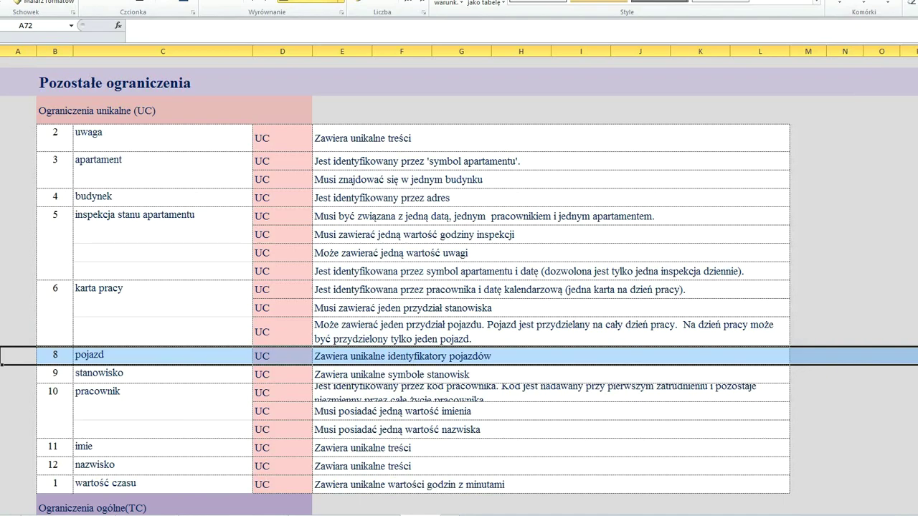
key("alt+Tab")
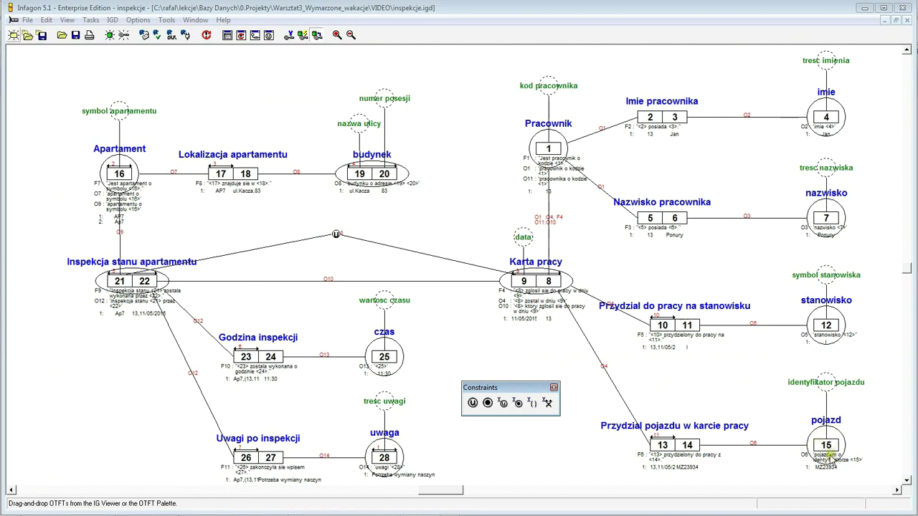
left_click(826, 445)
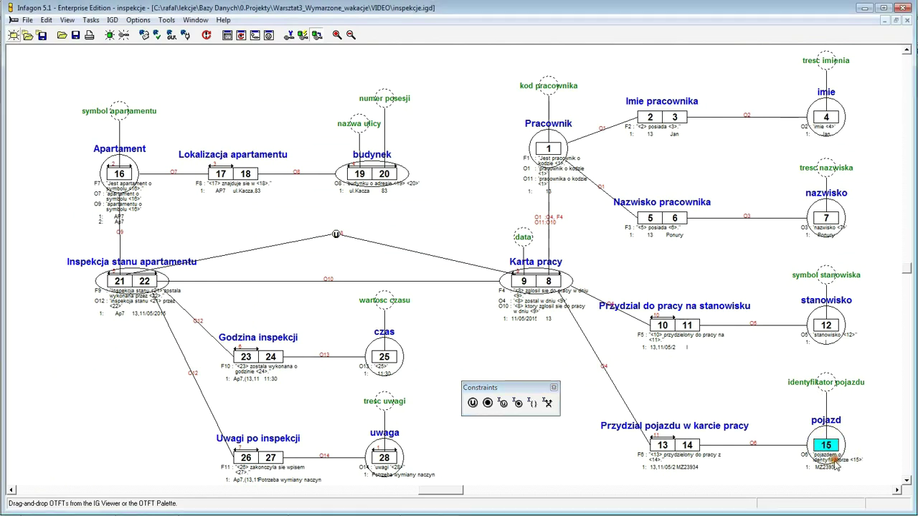
left_click(472, 403)
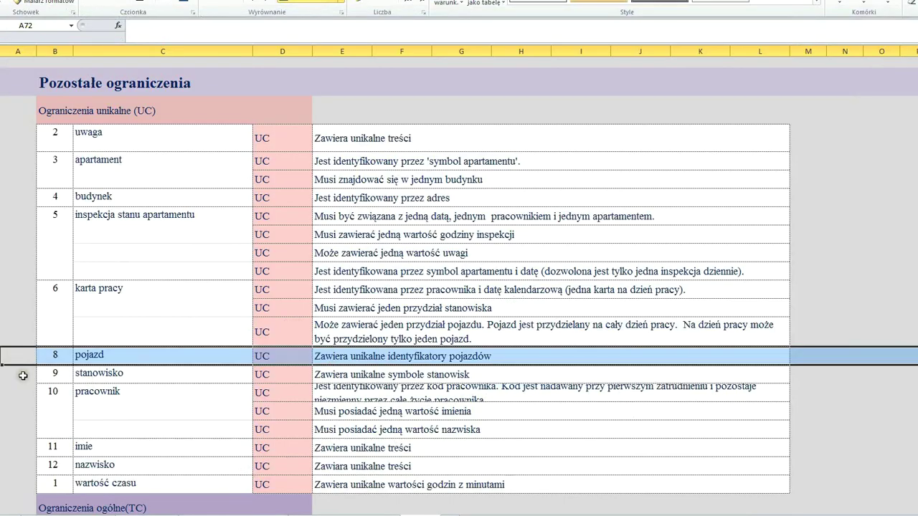
- Following the stanowisko rule, add a unicity constraint on role 12 of stanowisko
left_click(4, 374)
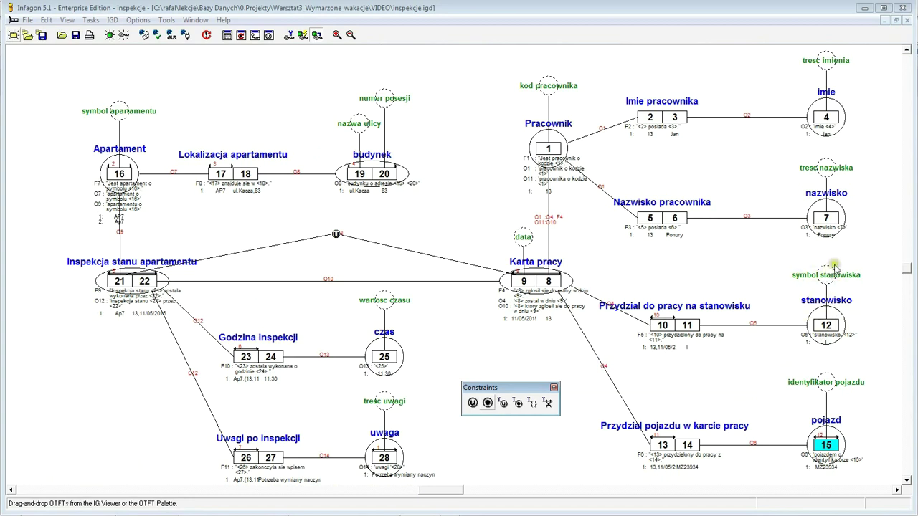
left_click(825, 326)
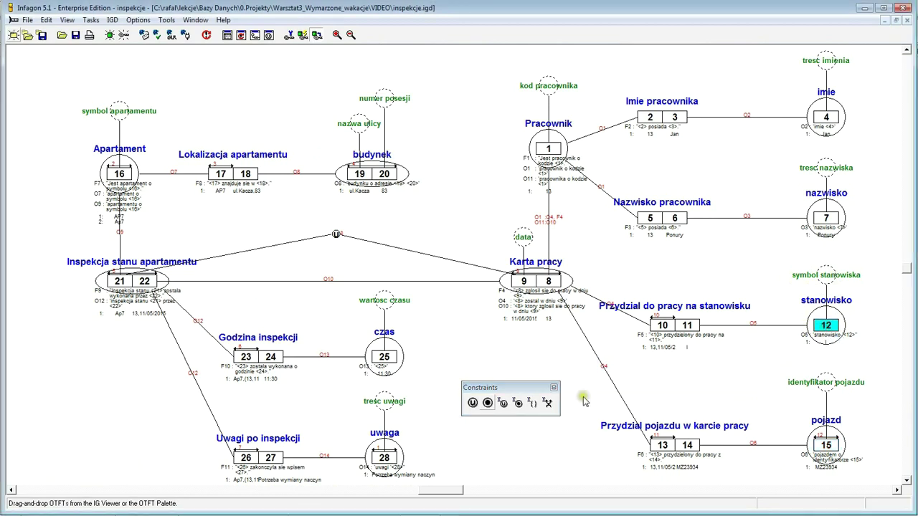
left_click(472, 404)
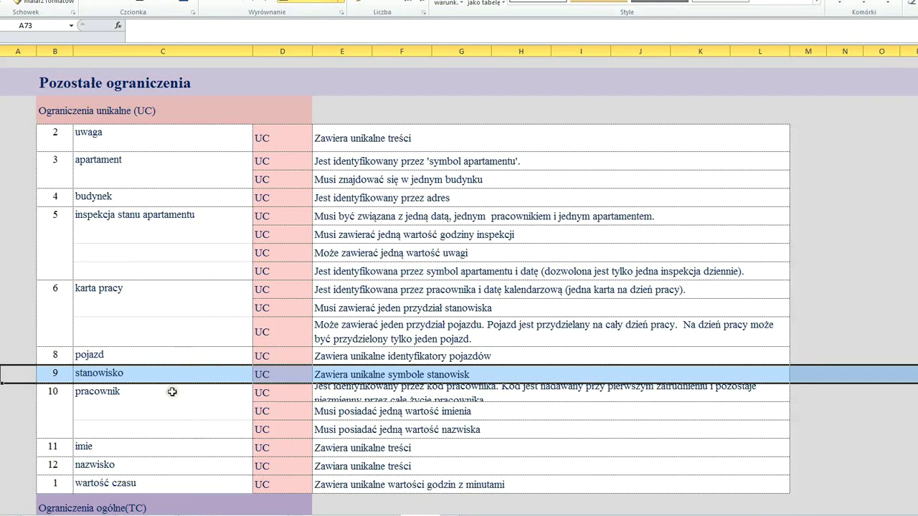
- Mark the pracownik rule in Excel and add a unicity constraint over role 1 of Pracownik
scroll(165, 393, "down", 2)
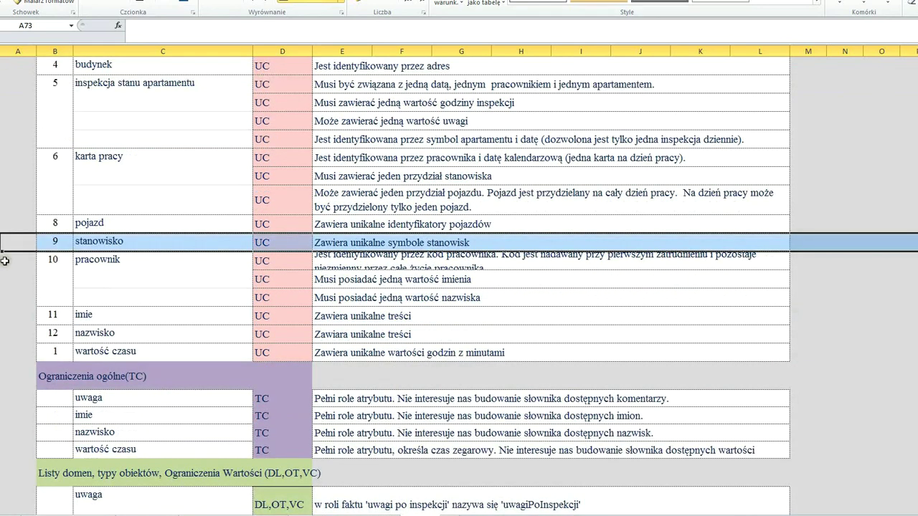
left_click_drag(7, 271, 8, 280)
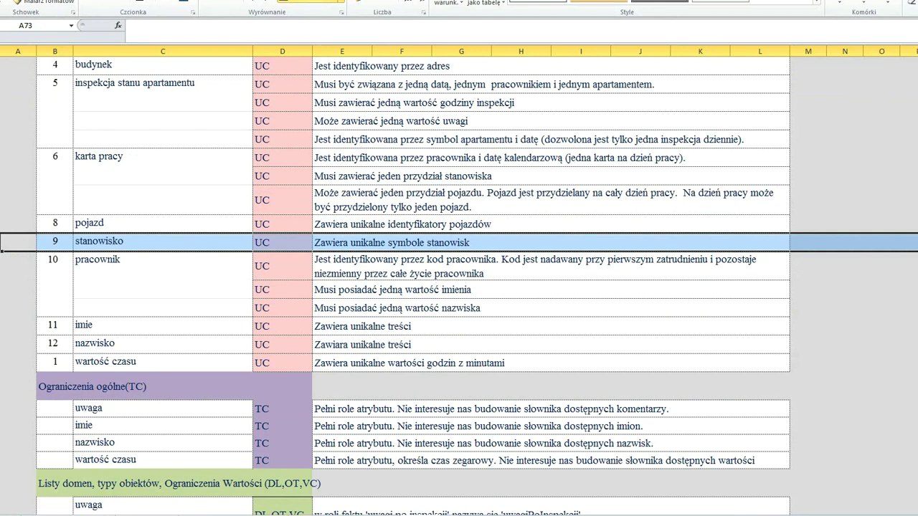
left_click(6, 269)
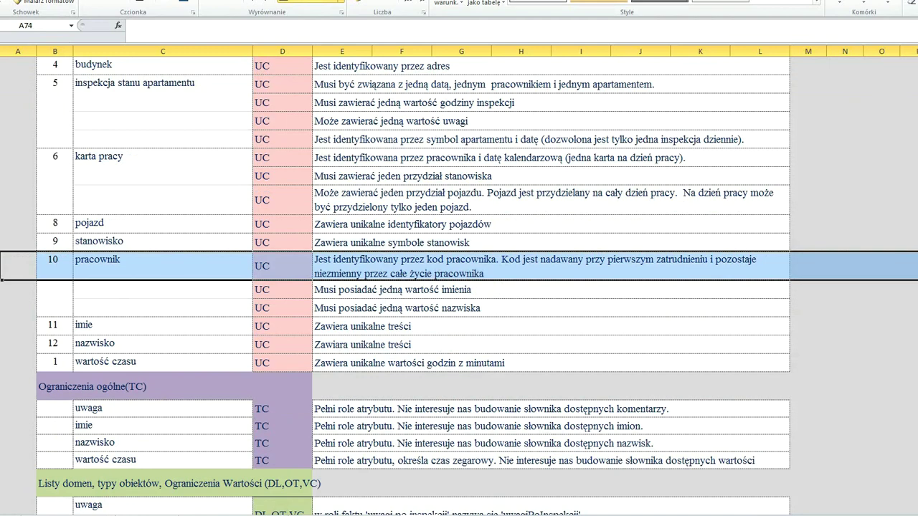
key("alt+Tab")
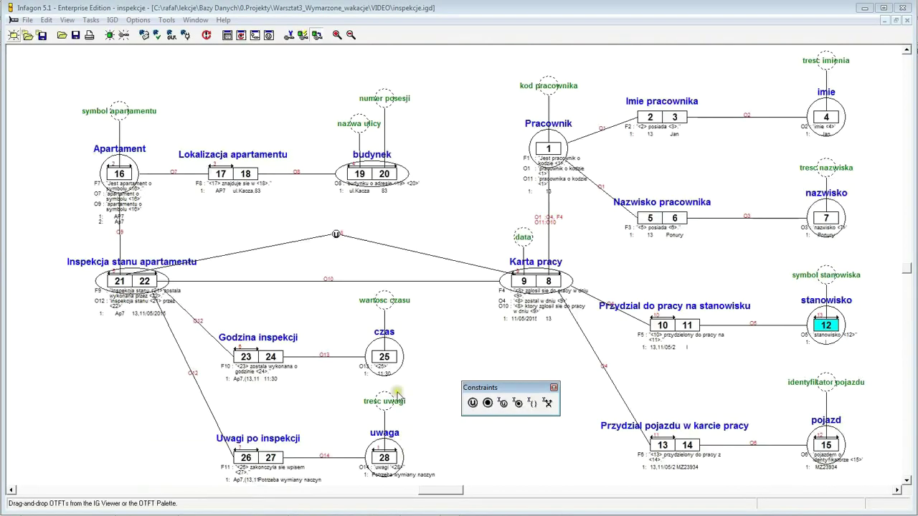
left_click(548, 149)
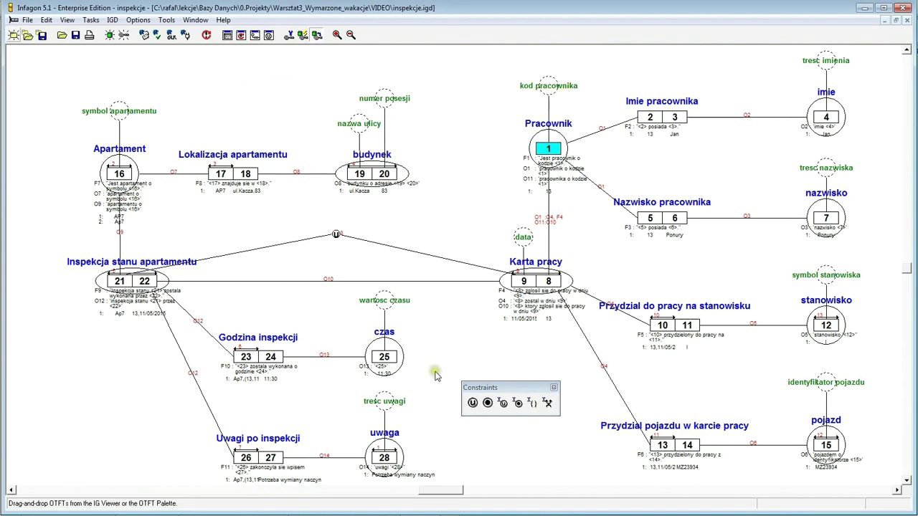
left_click(473, 404)
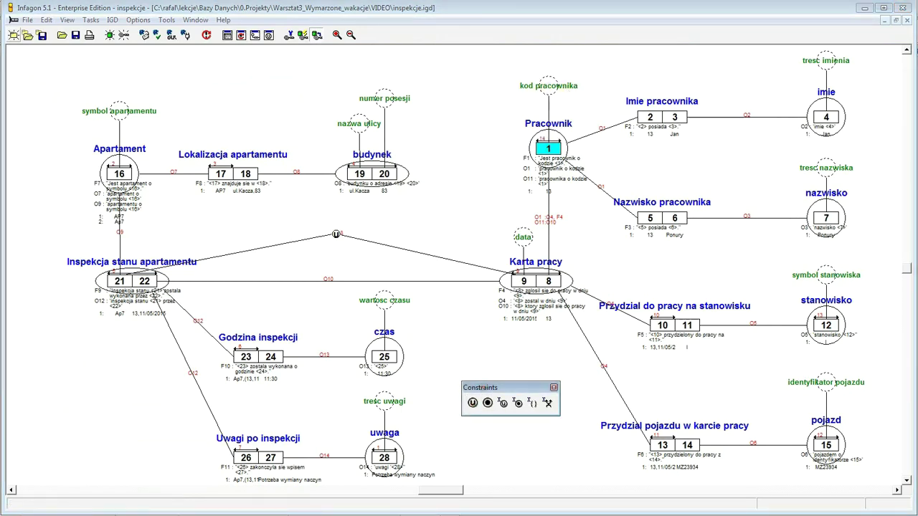
- Add unicity constraints over role 2 of Imie pracownika and role 5 of Nazwisko pracownika
key("alt+Tab")
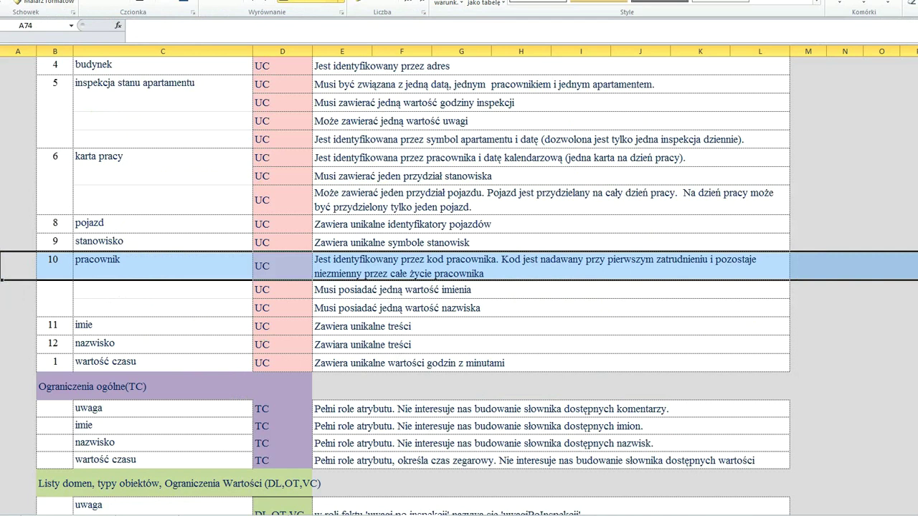
left_click(2, 285)
left_click_drag(2, 287, 2, 316)
key("alt+Tab")
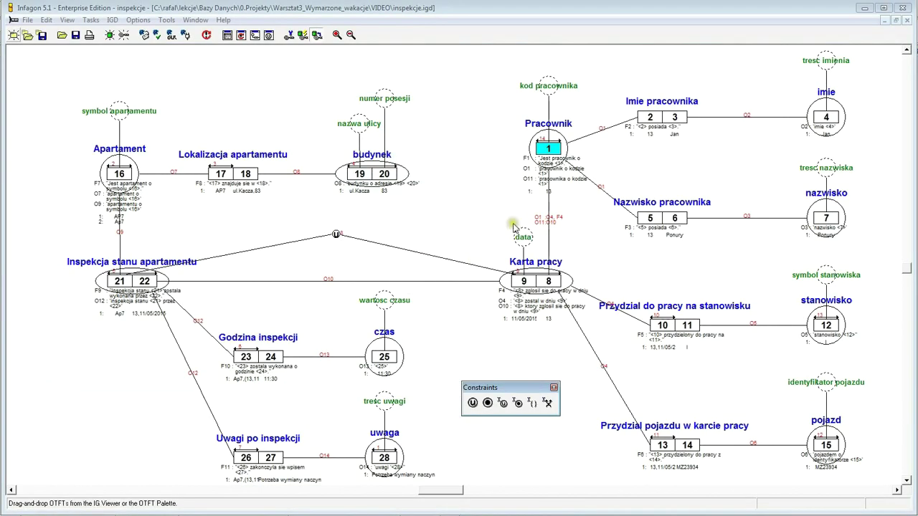
left_click(642, 120)
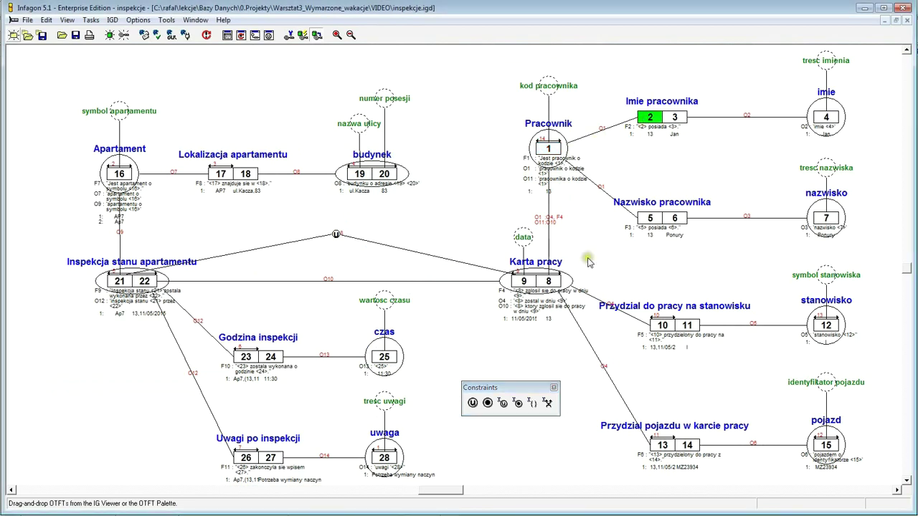
left_click(509, 378)
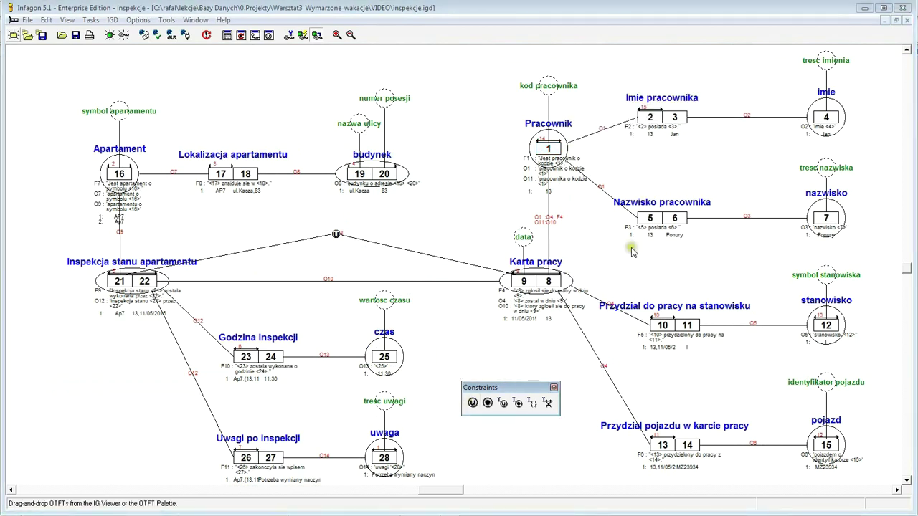
left_click(653, 218)
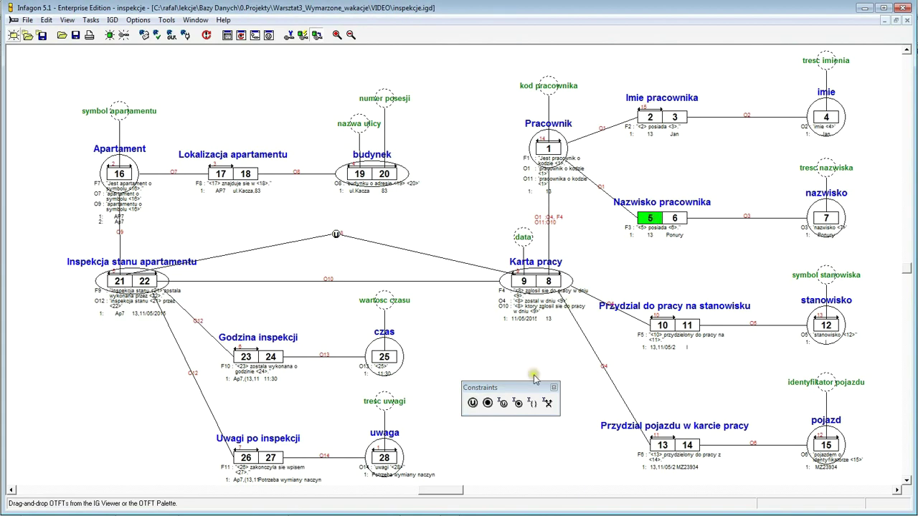
left_click(472, 404)
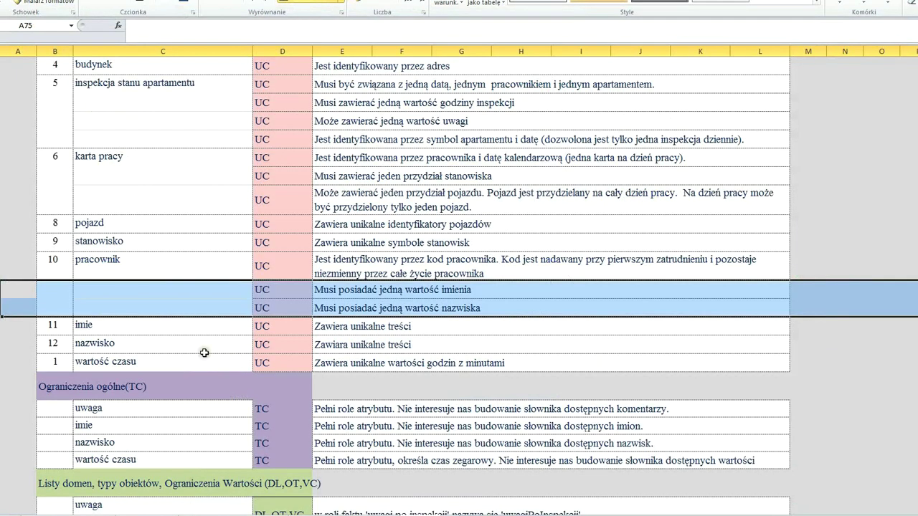
- Add unicity constraints over role 4 of imie and role 7 of nazwisko
left_click_drag(3, 325, 3, 349)
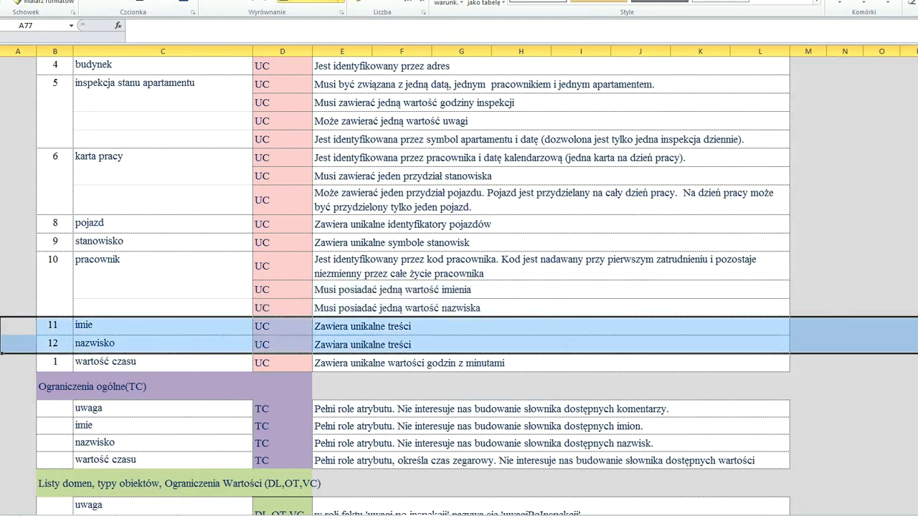
key("alt+Tab")
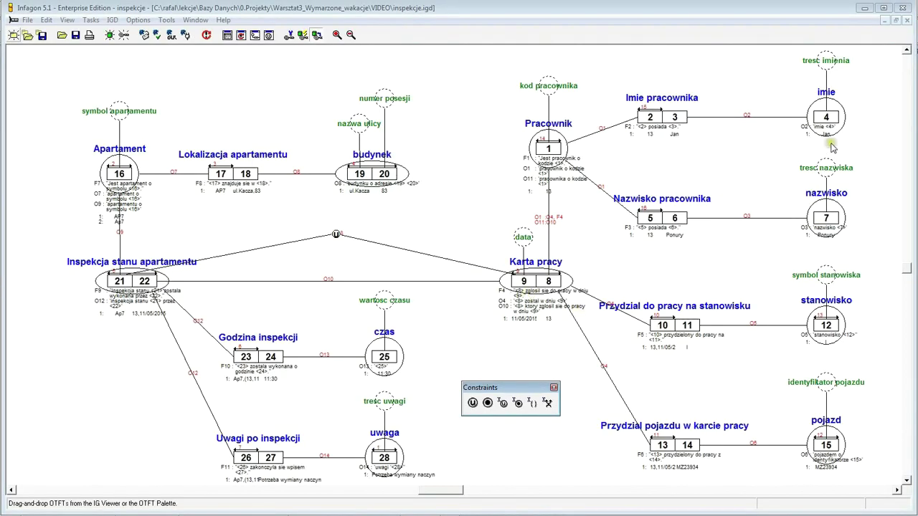
left_click(826, 117)
left_click(472, 403)
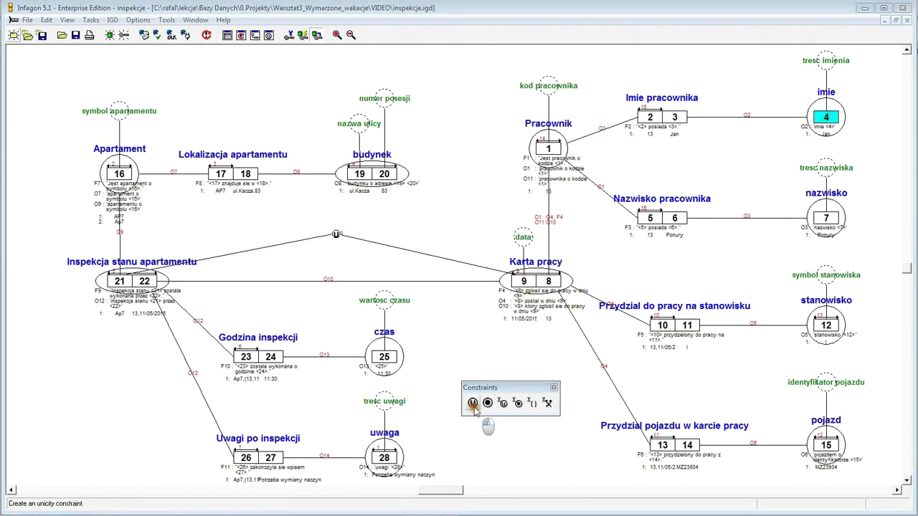
left_click(826, 219)
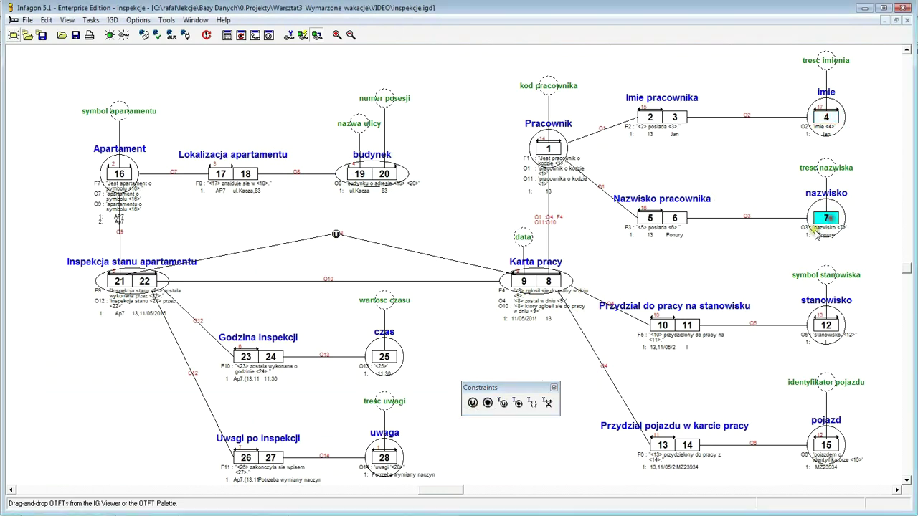
left_click(473, 403)
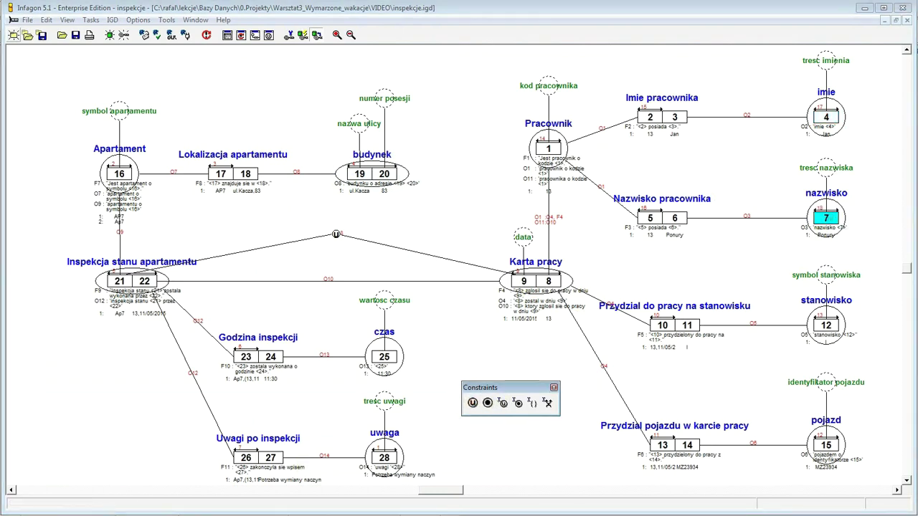
- Check the wartość czasu unicity entry in Excel and select role 25 of czas
key("alt+Tab")
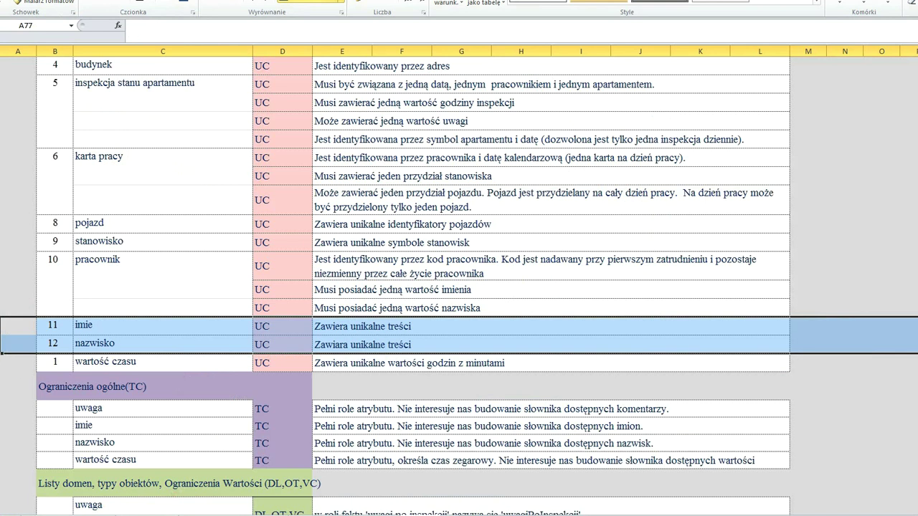
left_click(7, 363)
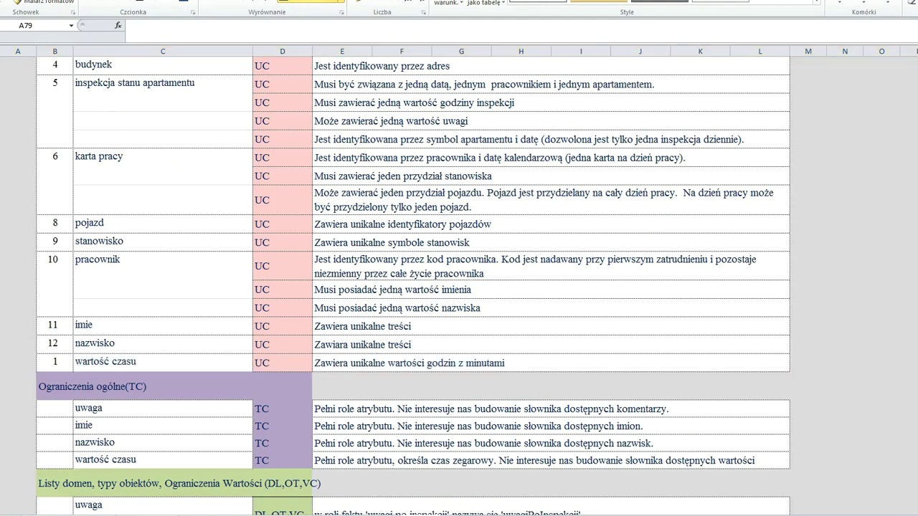
key("alt+Tab")
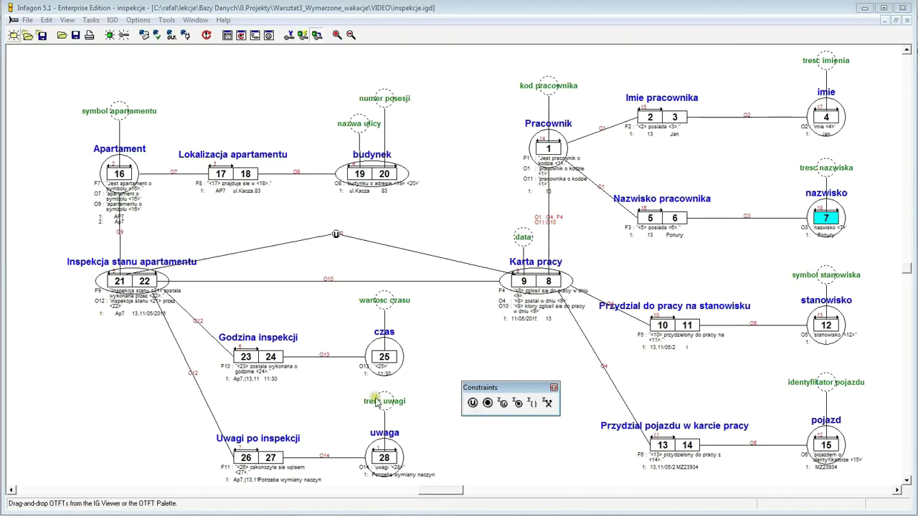
left_click(387, 358)
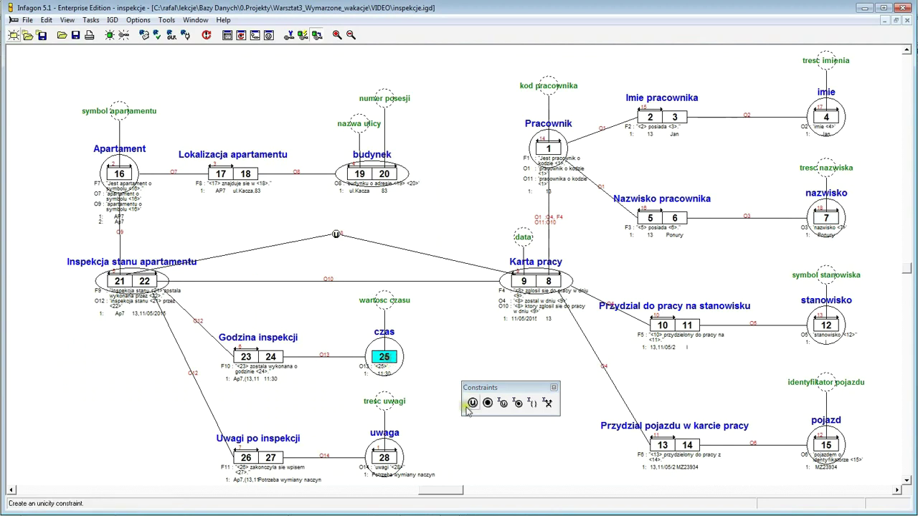
- Deselect role 25 of czas on the diagram
left_click(526, 481)
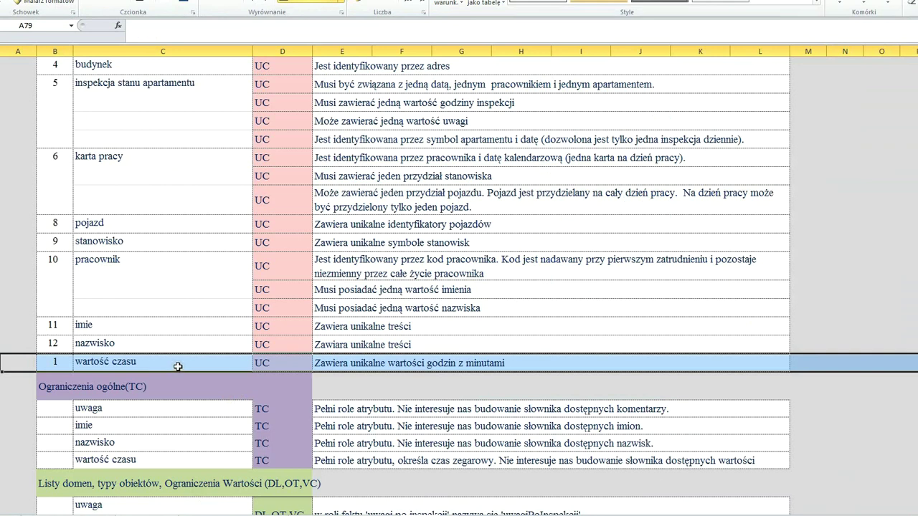
- Review the general TC rows in Excel and mark the uwaga totality entry
scroll(178, 367, "down", 3)
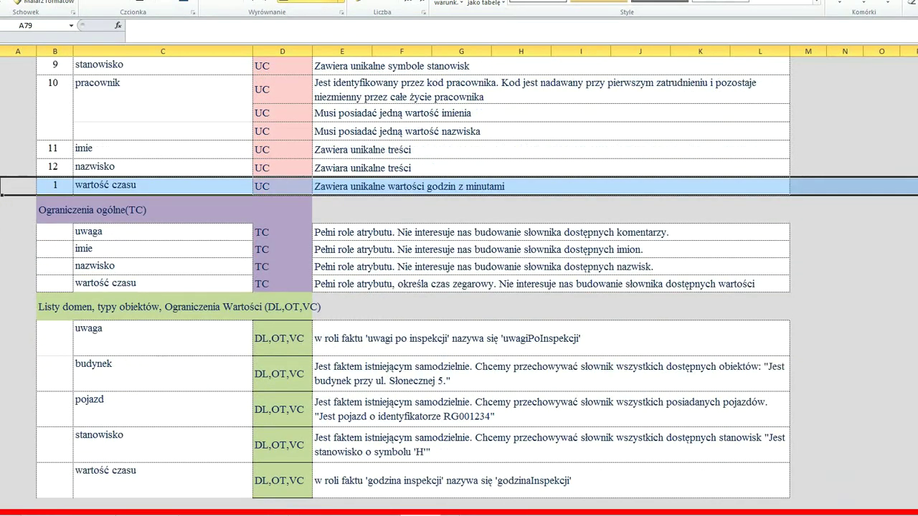
left_click_drag(2, 210, 2, 284)
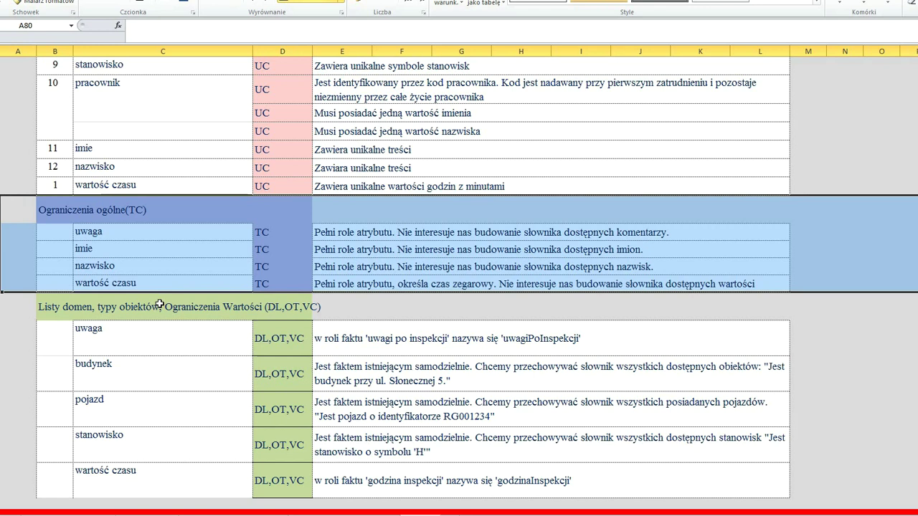
left_click(10, 231)
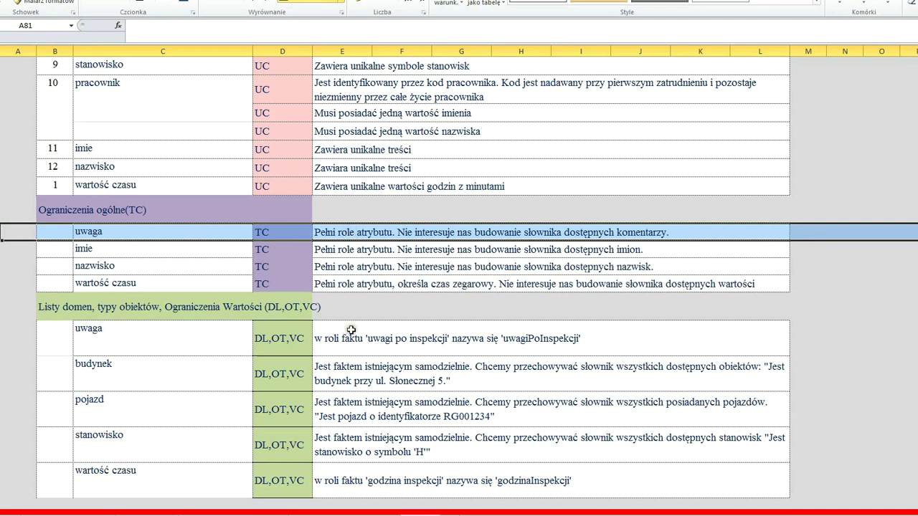
key("alt+Tab")
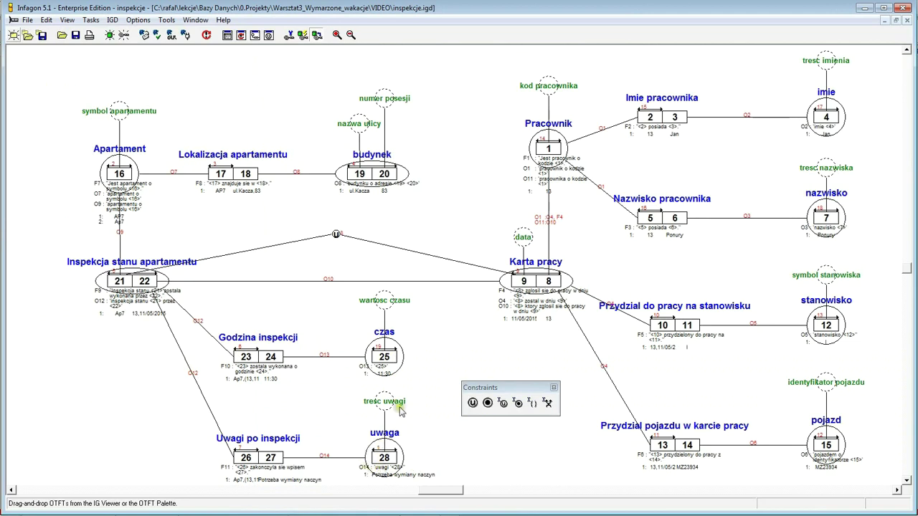
- Put a totality constraint on uwaga role 28, then mark the imie and nazwisko totality entries
left_click(385, 459)
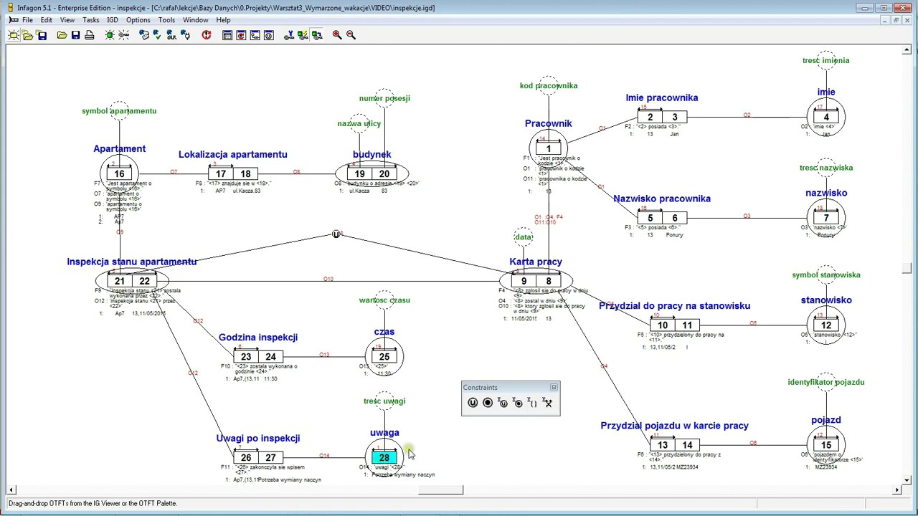
left_click(493, 404)
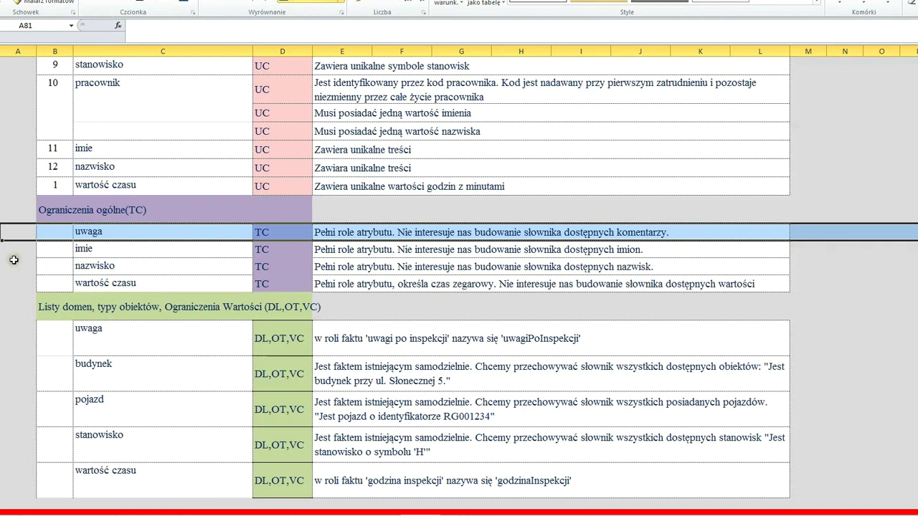
left_click(2, 251)
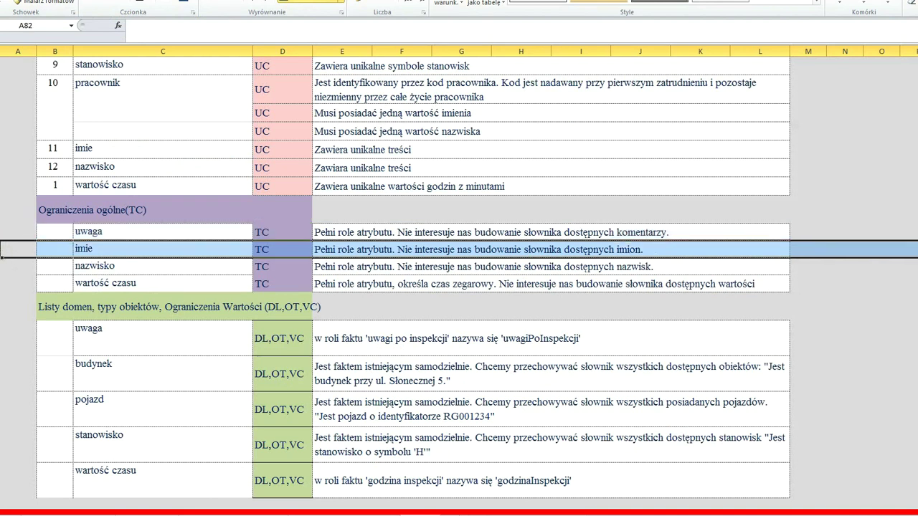
left_click(2, 267)
key("shift+Up")
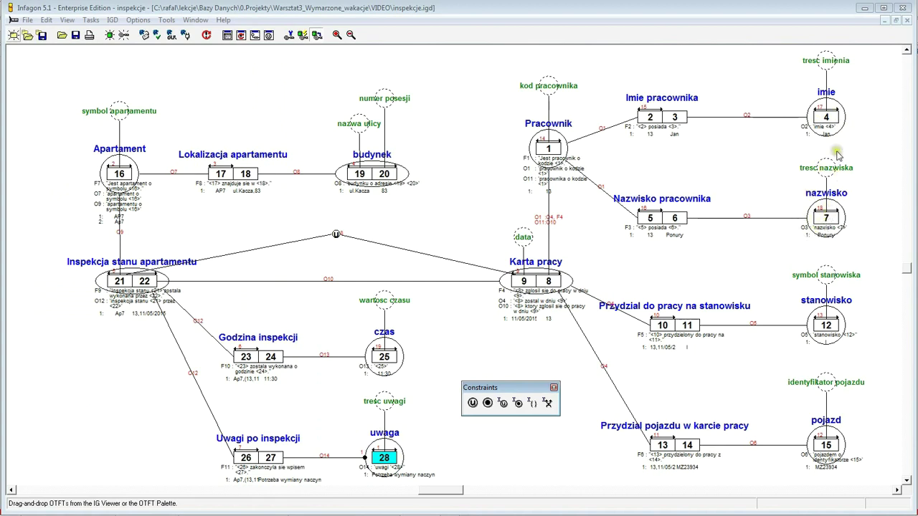
- Add totality constraints on role 4 of imie and role 7 of nazwisko
left_click(825, 117)
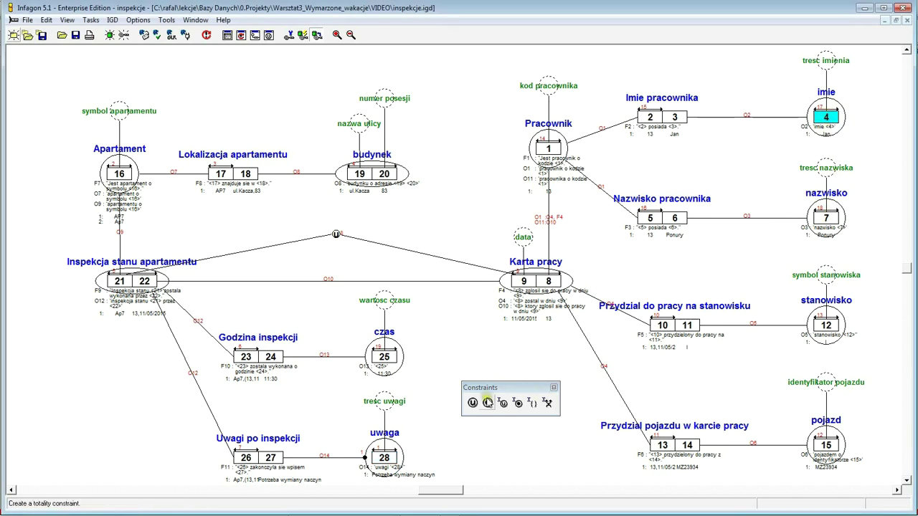
left_click(487, 403)
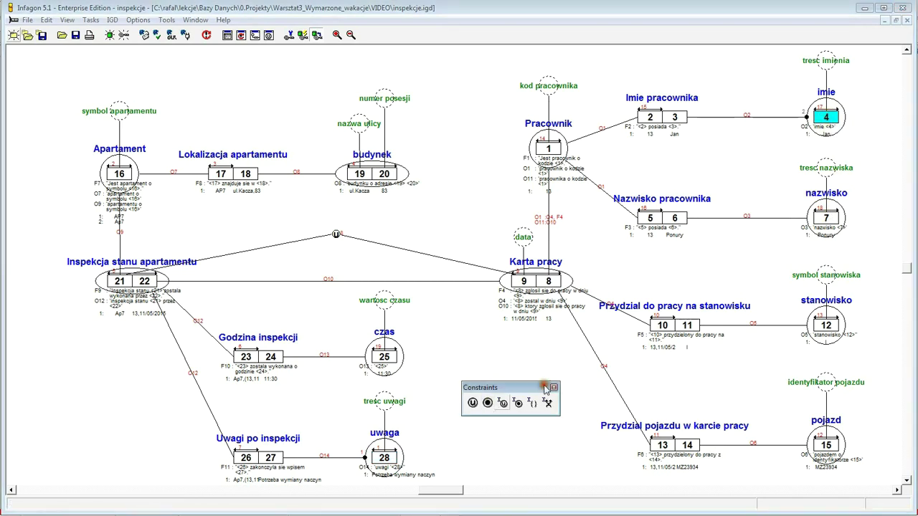
left_click(806, 118)
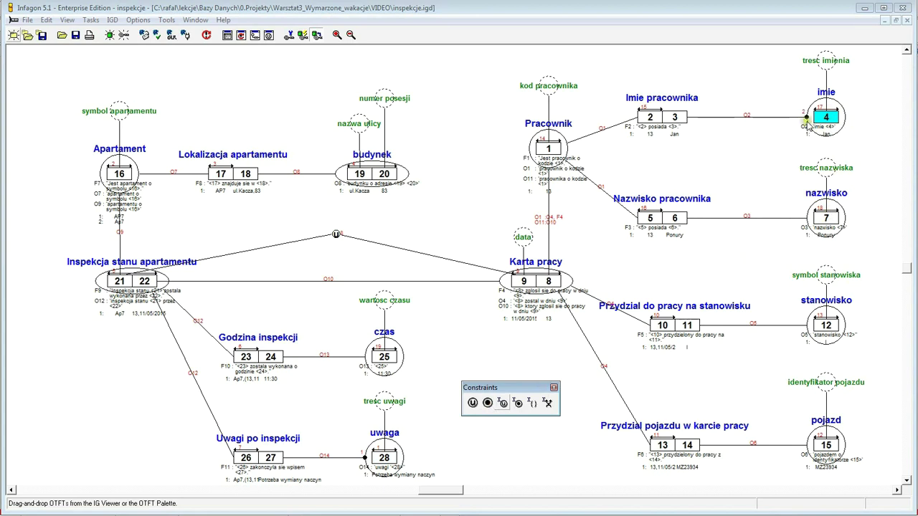
left_click(829, 219)
left_click(487, 404)
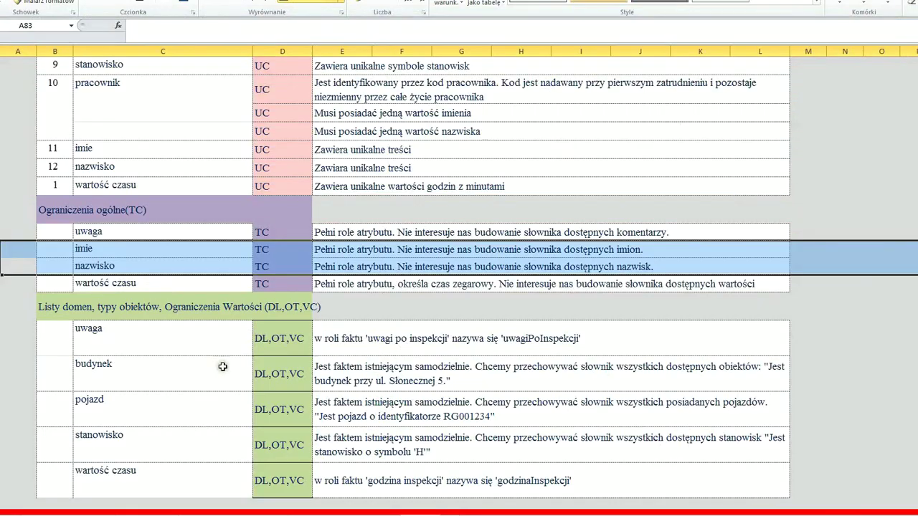
- Mark the wartość czasu totality entry and put a totality constraint on czas role 25
left_click(3, 287)
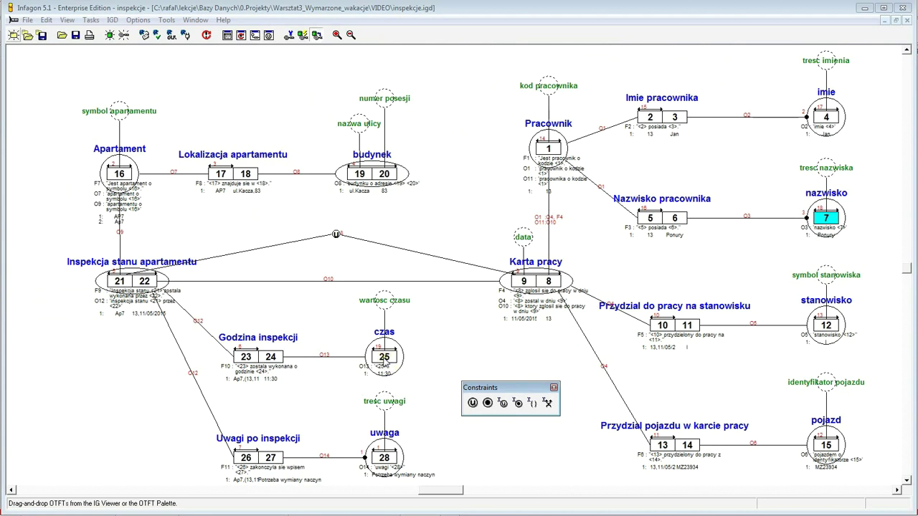
left_click(383, 363)
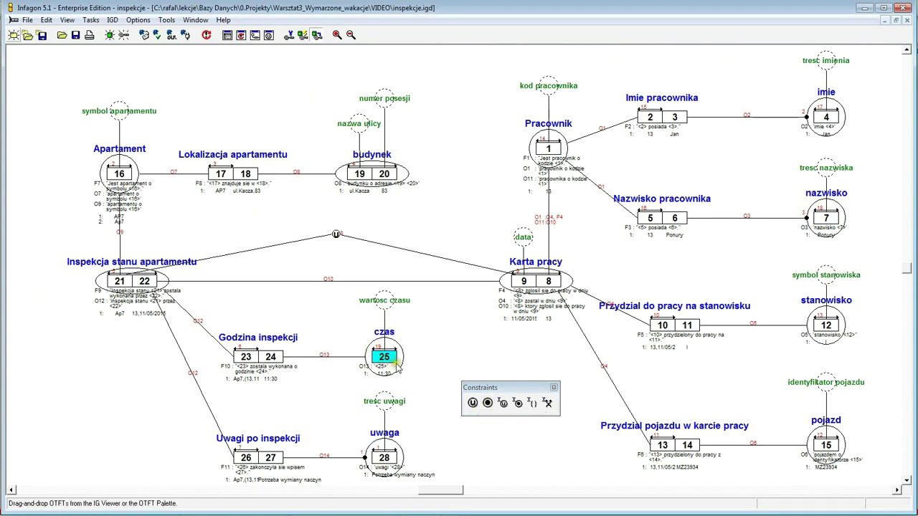
left_click(487, 404)
left_click(367, 358)
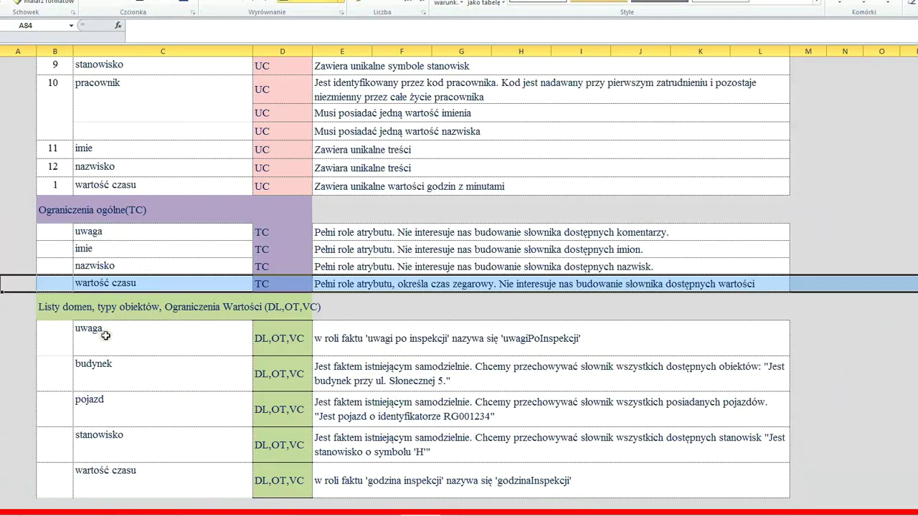
- Scroll to the domain list section and mark the uwaga DL,OT,VC entry
scroll(170, 338, "down", 1)
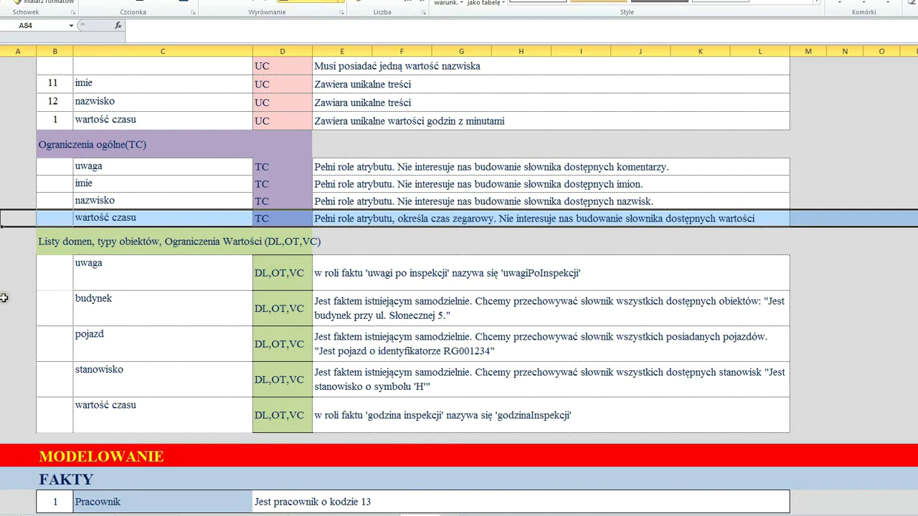
left_click(4, 275)
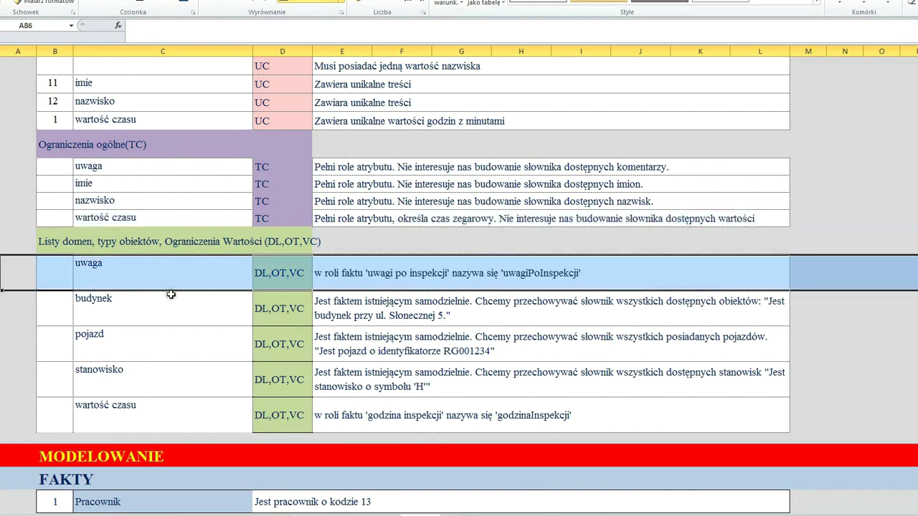
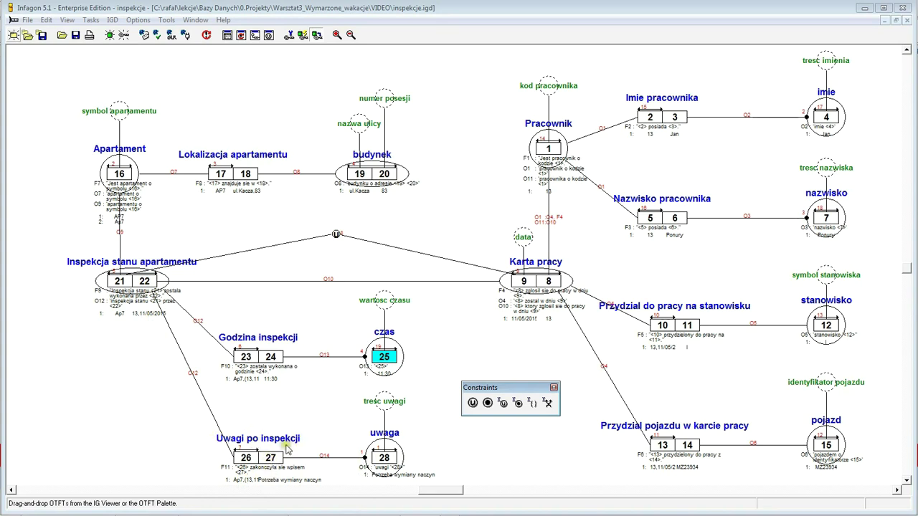
- Open the Edit Roles dialog for the Uwagi po inspekcji fact type
left_click(273, 464)
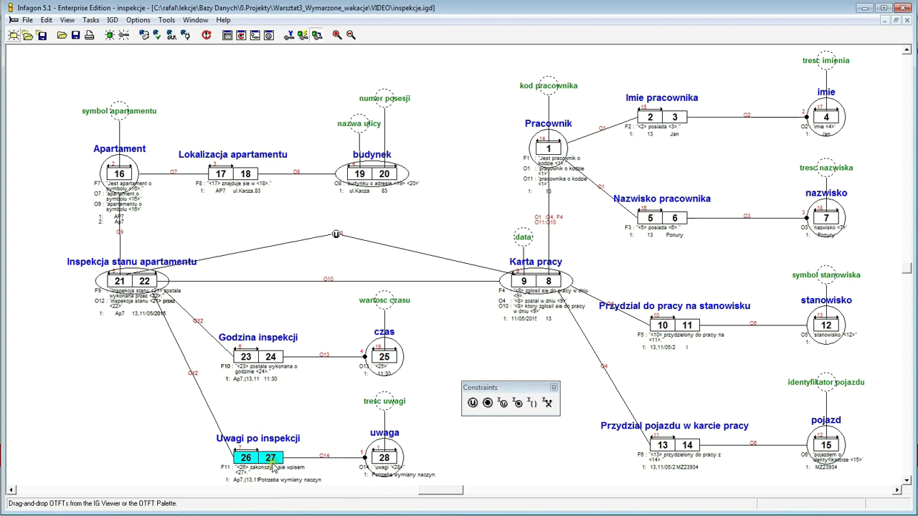
right_click(273, 459)
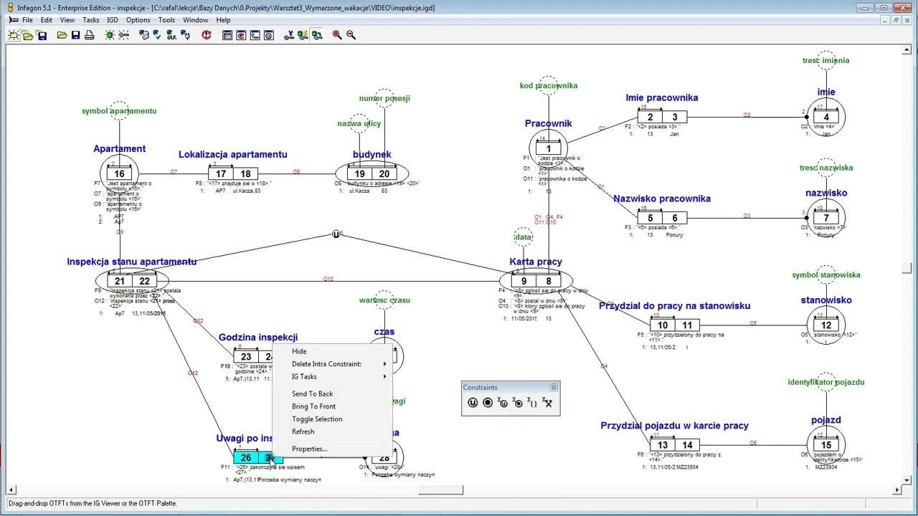
mouse_move(305, 380)
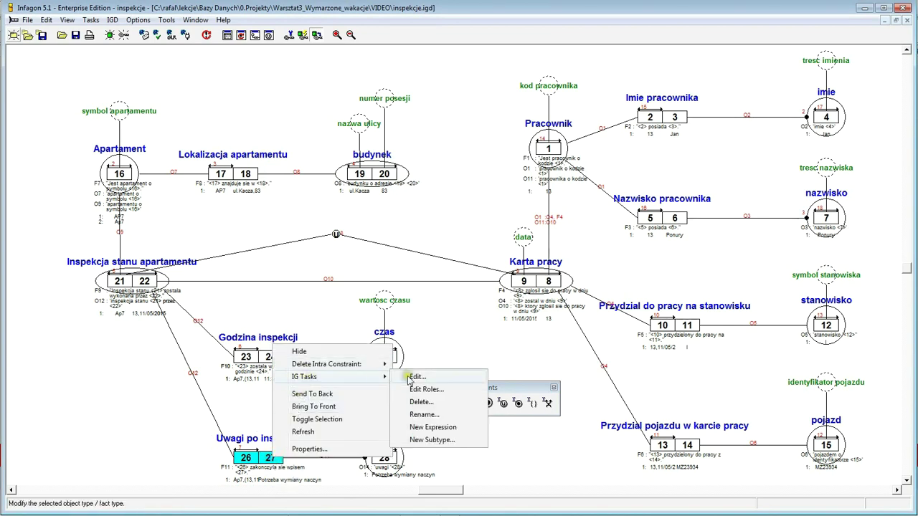
left_click(426, 389)
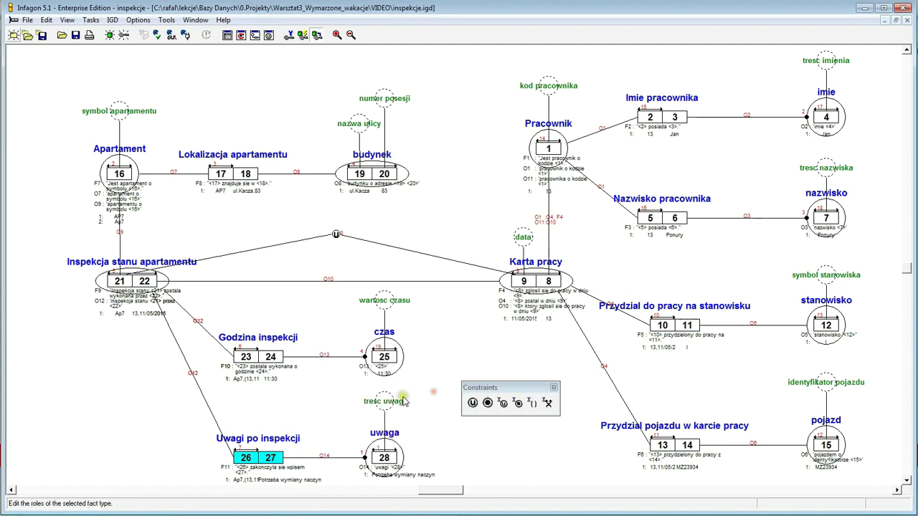
- Give role 27 the column fix uwagiPoInspekcji as a replacefix
left_click(393, 175)
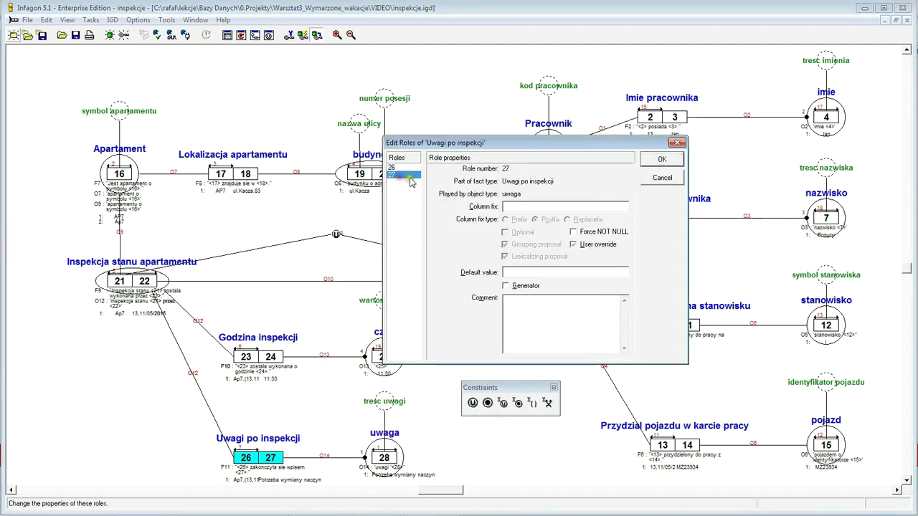
left_click_drag(520, 149, 367, 194)
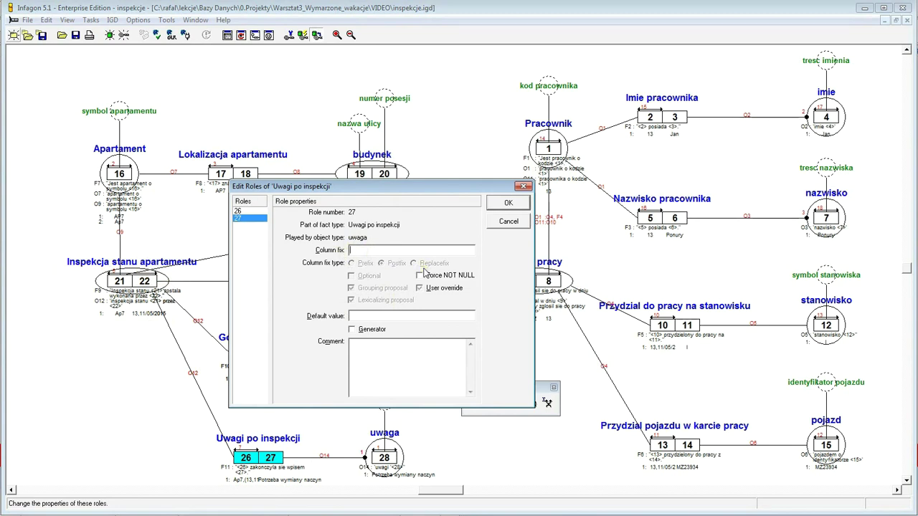
type("uwagiPoInspekcji")
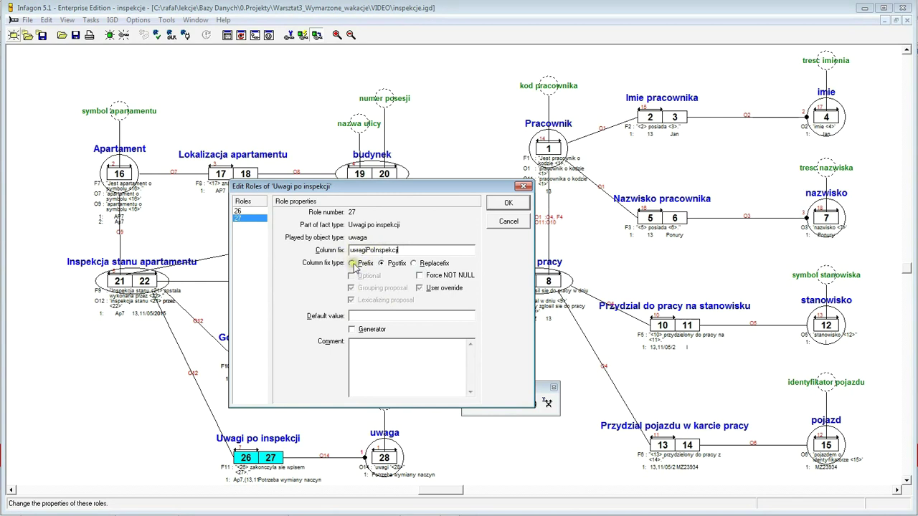
left_click(414, 264)
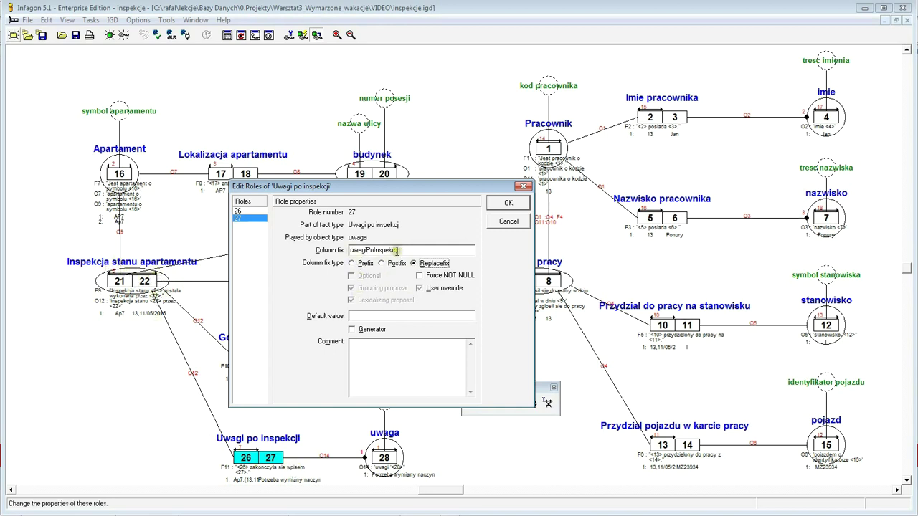
left_click(520, 208)
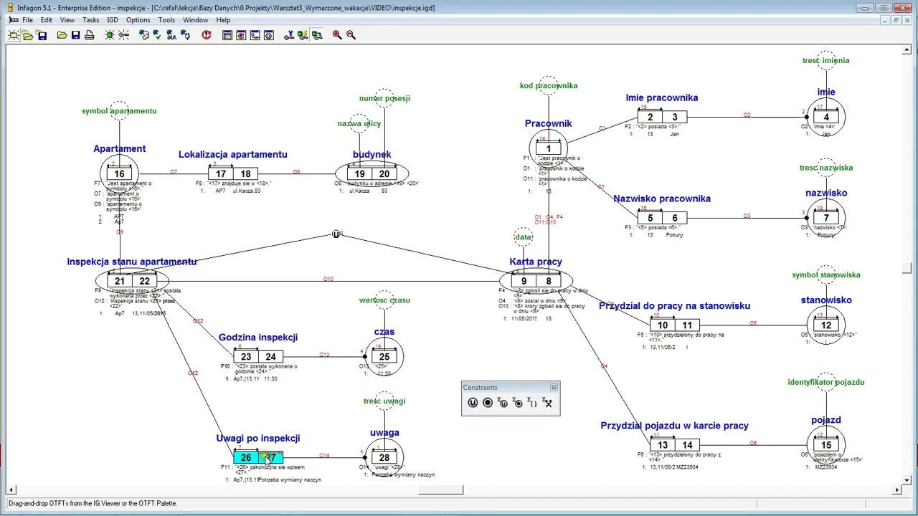
- Zoom in twice and scroll down to show Uwagi po inspekcji with roles 26 and 27
left_click(338, 36)
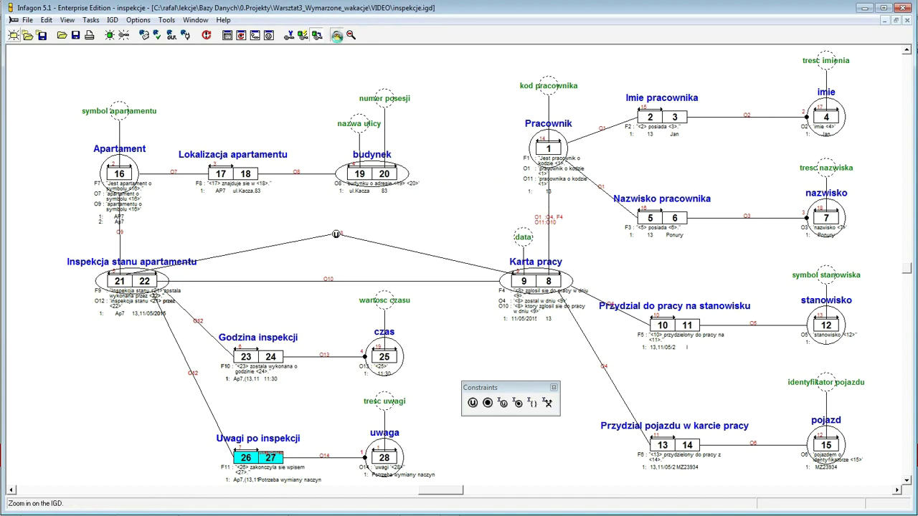
left_click(337, 36)
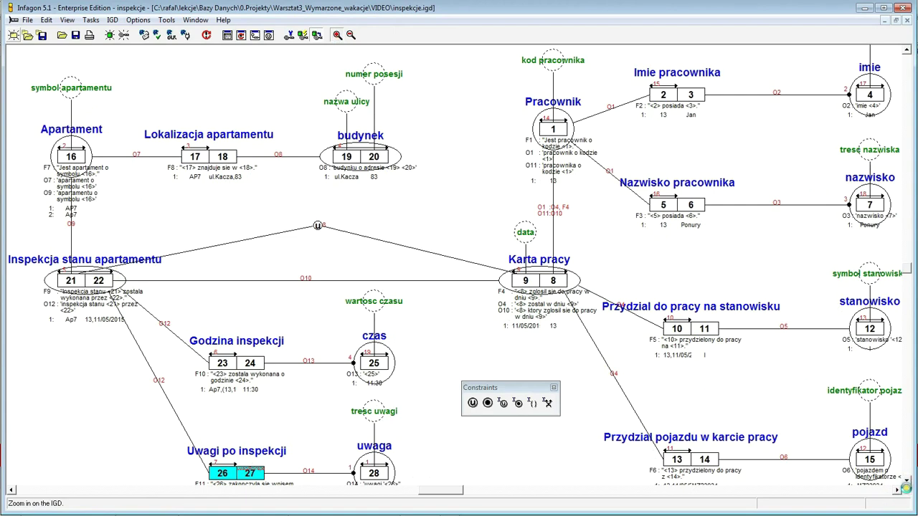
left_click(905, 486)
left_click(906, 482)
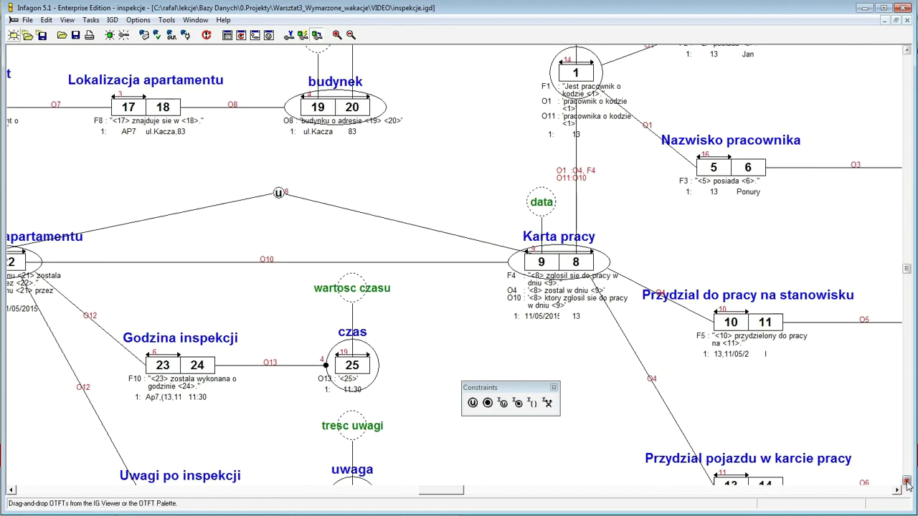
left_click_drag(906, 485, 906, 485)
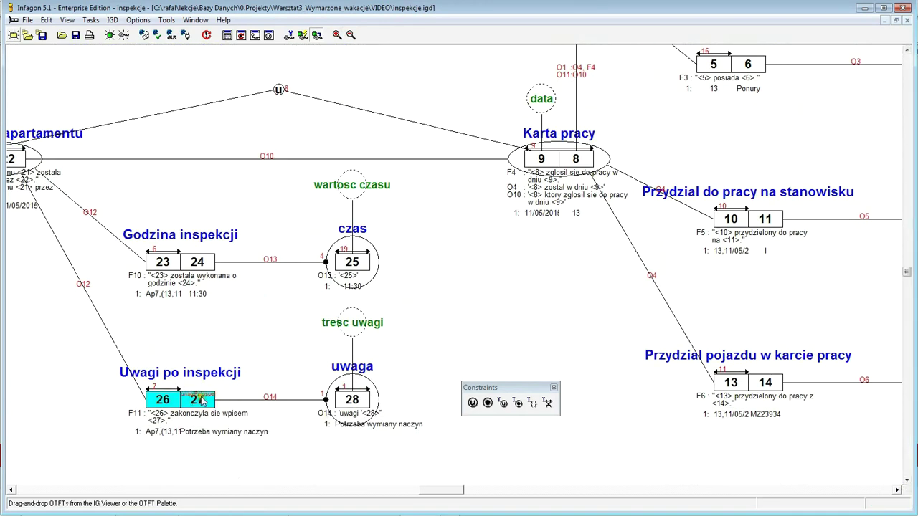
- Set the diagram's Column fixes font to Arial size 10 in IGD Properties
right_click(440, 314)
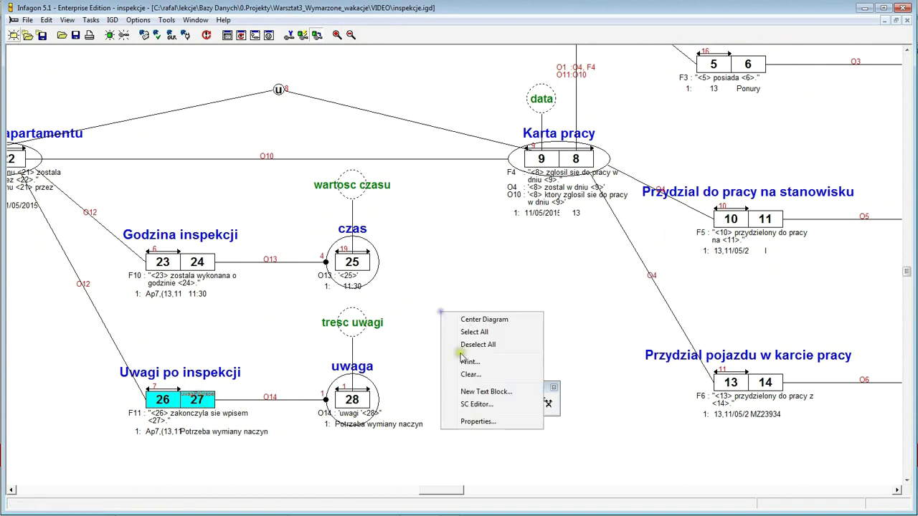
left_click(478, 421)
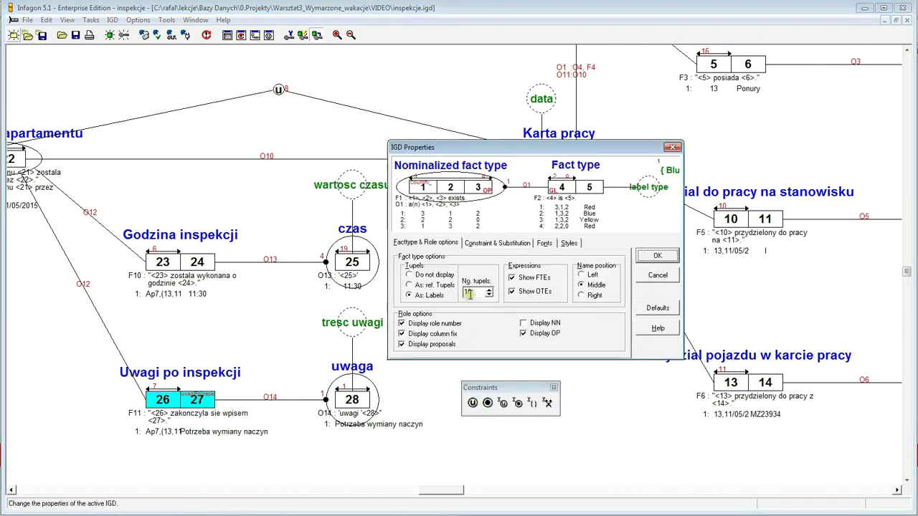
left_click(543, 243)
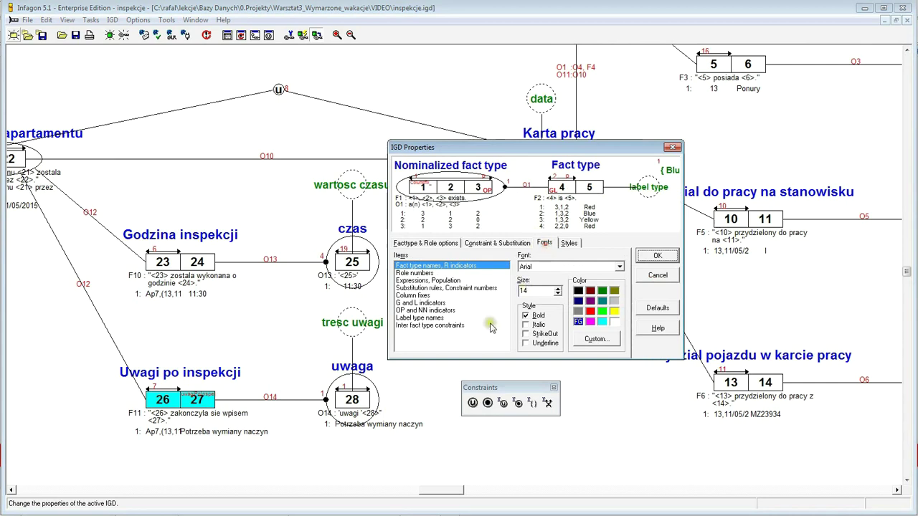
left_click(422, 295)
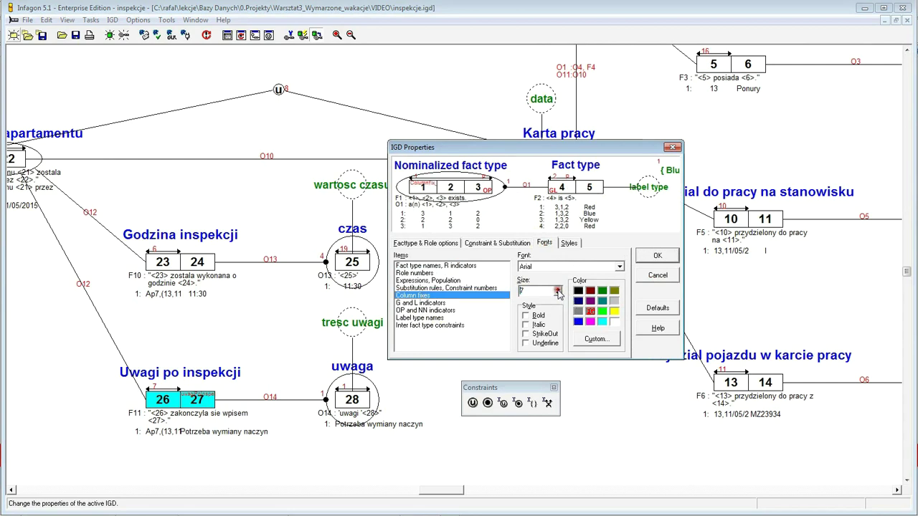
left_click(558, 290)
left_click(558, 290)
left_click(558, 293)
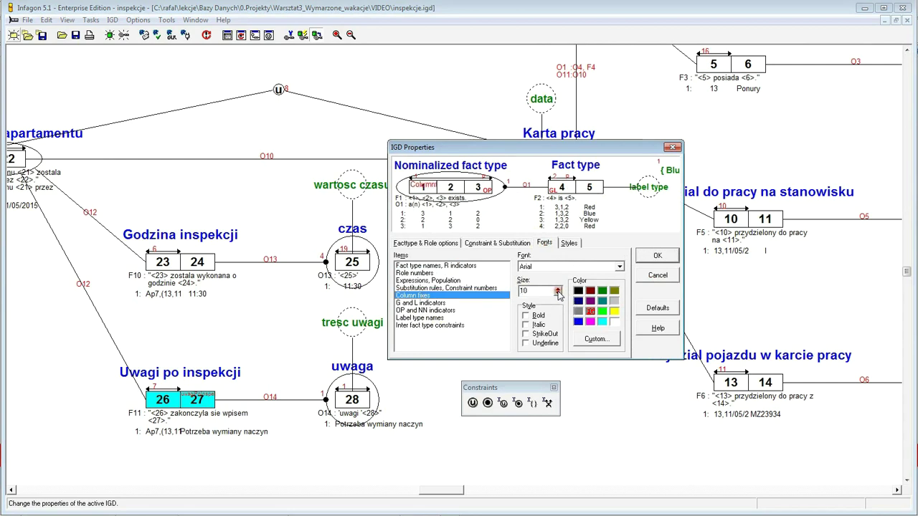
left_click(650, 262)
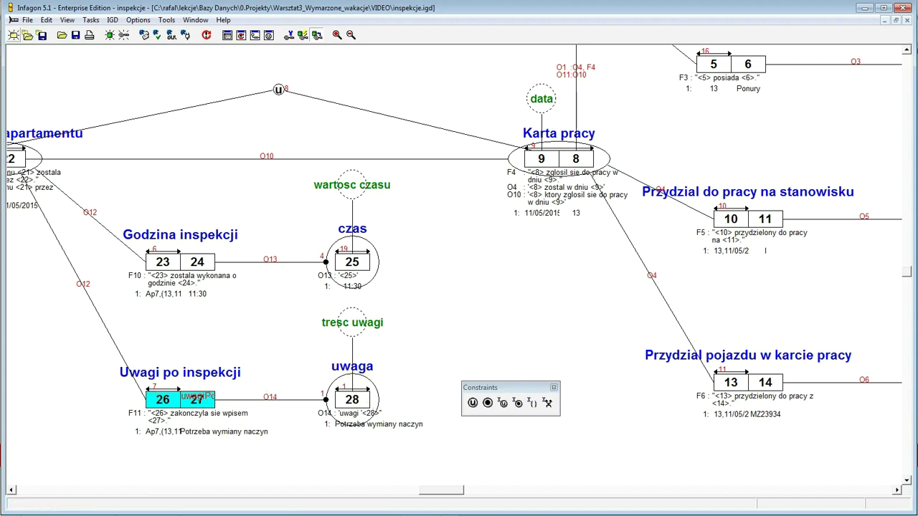
key("alt+Tab")
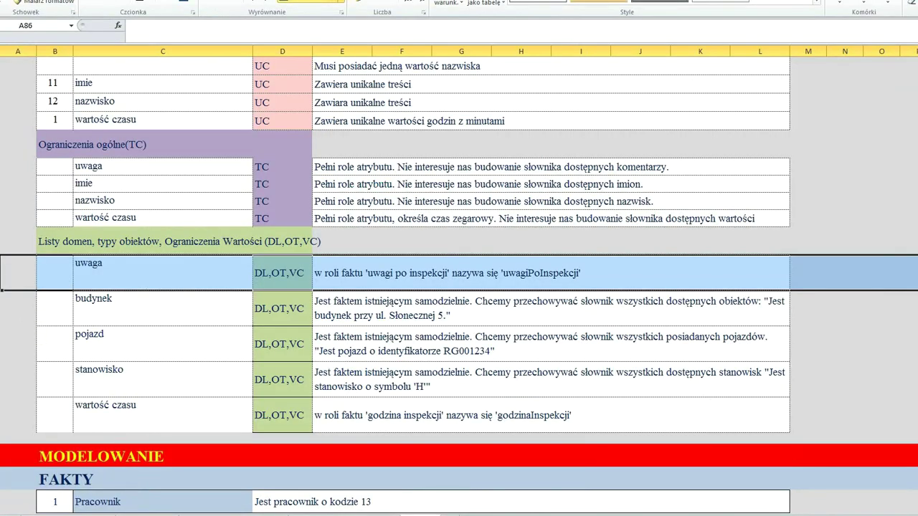
left_click(1, 309)
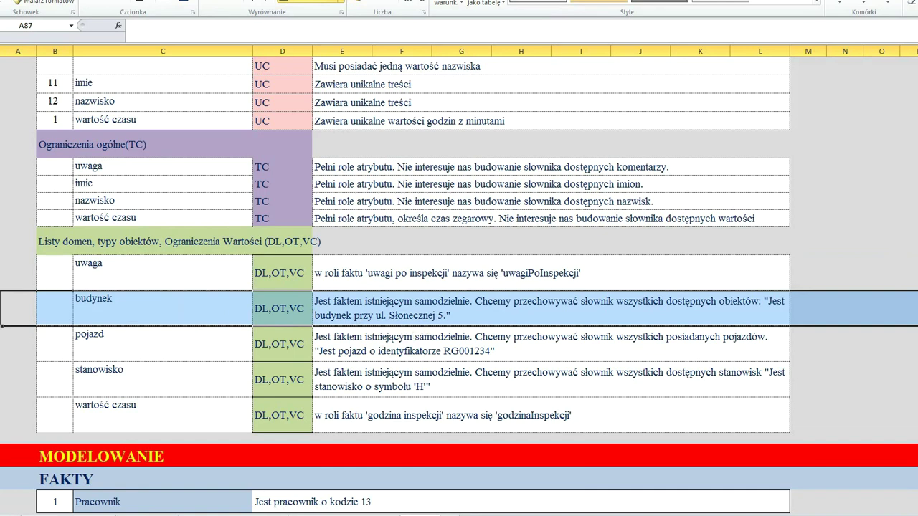
key("alt+Tab")
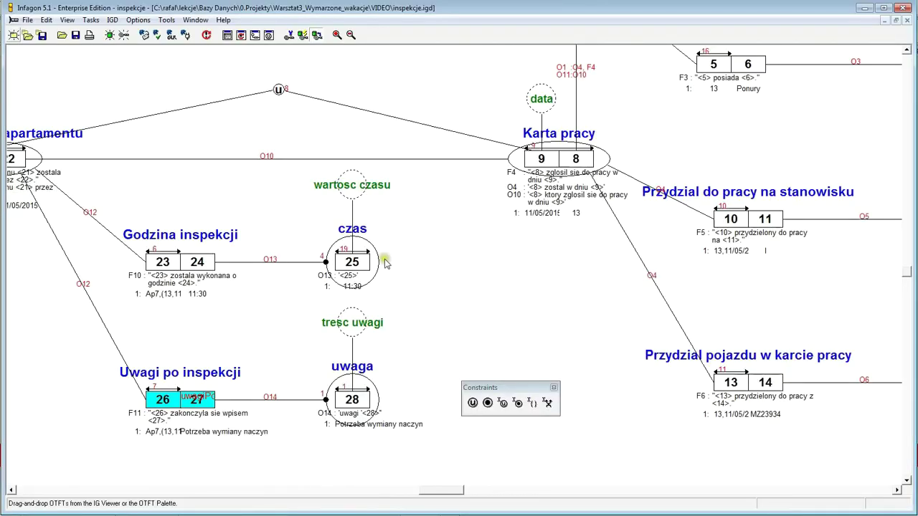
- Scroll up and left to show Pracownik, budynek and Lokalizacja apartamentu
left_click(907, 51)
left_click(907, 51)
scroll(908, 54, "up", 8)
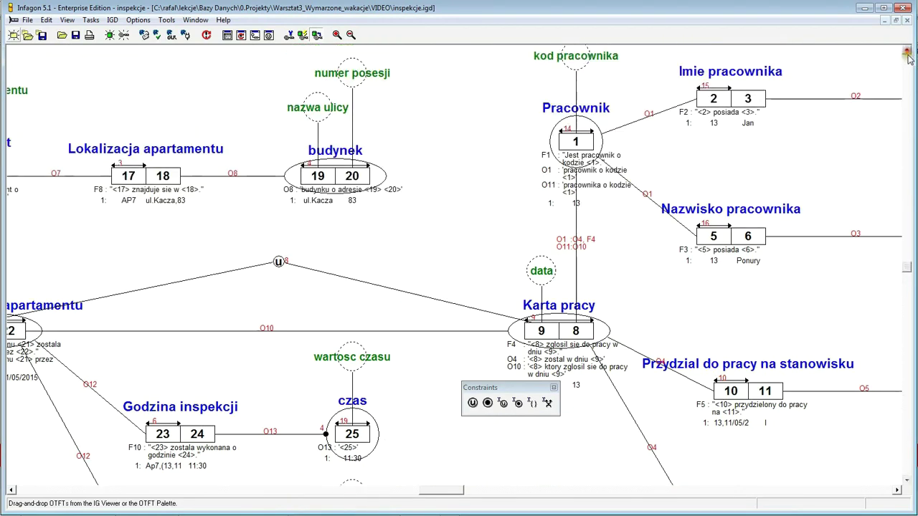
left_click(11, 490)
left_click(13, 489)
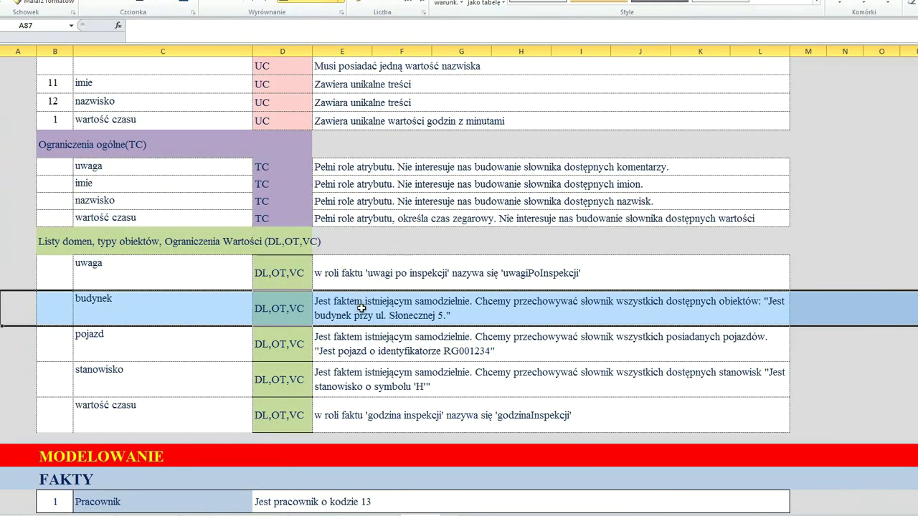
- Copy 'Jest budynek przy ul. Słonecznej 5.' from cell E87 and return to Infagon
left_click(356, 306)
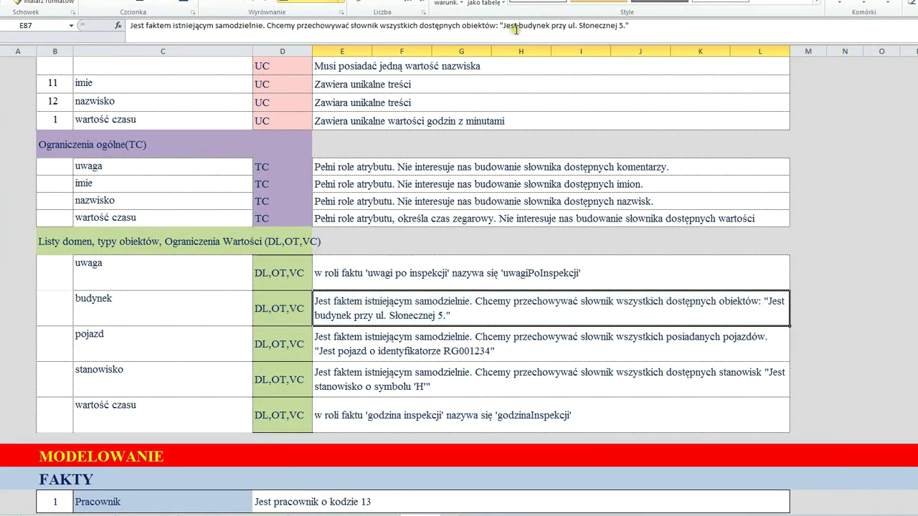
left_click_drag(504, 26, 627, 28)
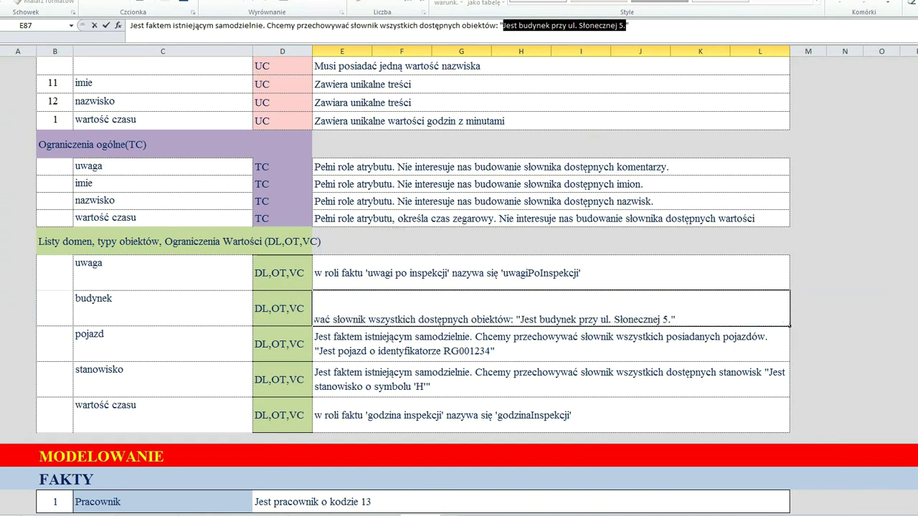
key("alt+Tab")
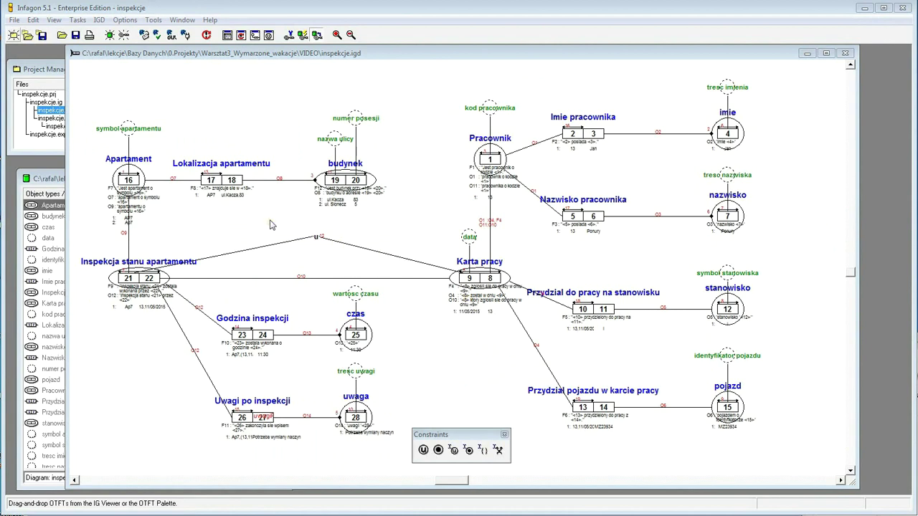
- Open the inspekcje.exp expression file in the Text Editor
left_click(25, 149)
left_click(59, 135)
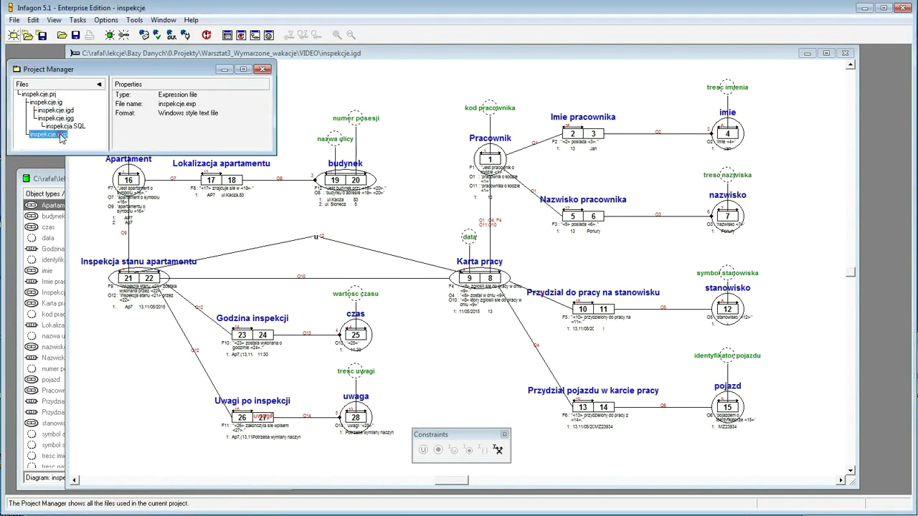
right_click(61, 139)
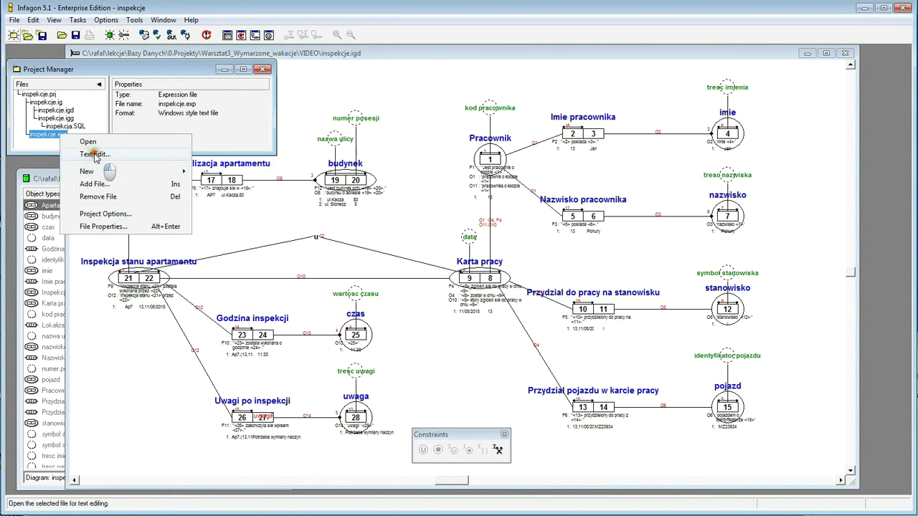
left_click(96, 155)
- Check the budynek entry 'Jest budynek przy ul. Sloneczna 5', then close the editor
left_click_drag(663, 215, 663, 271)
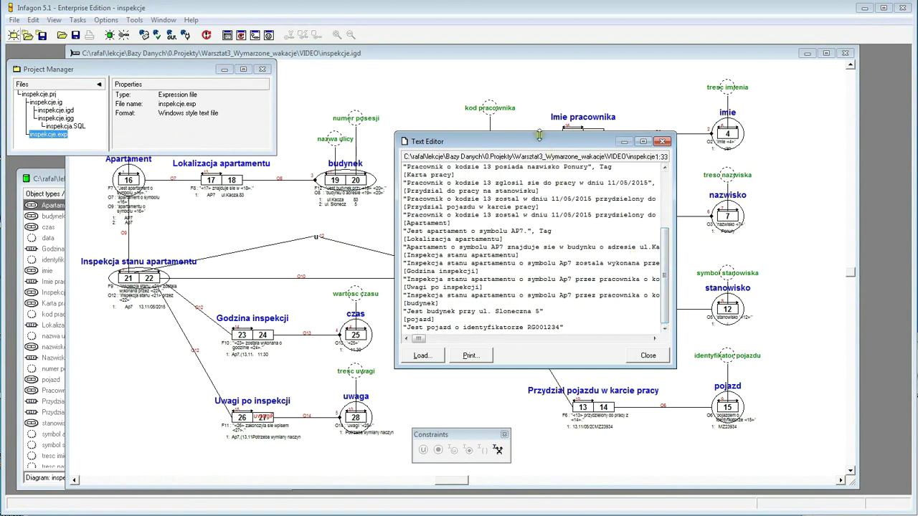
left_click_drag(538, 141, 507, 88)
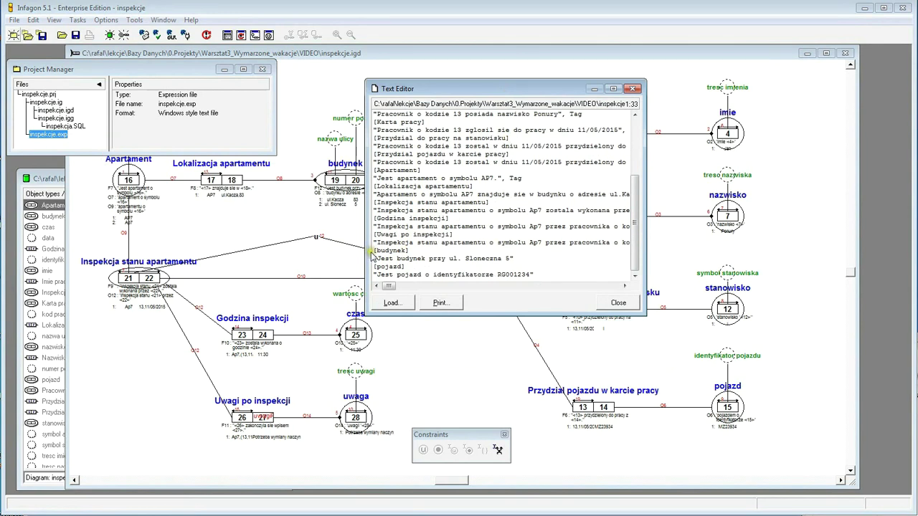
left_click_drag(372, 251, 522, 258)
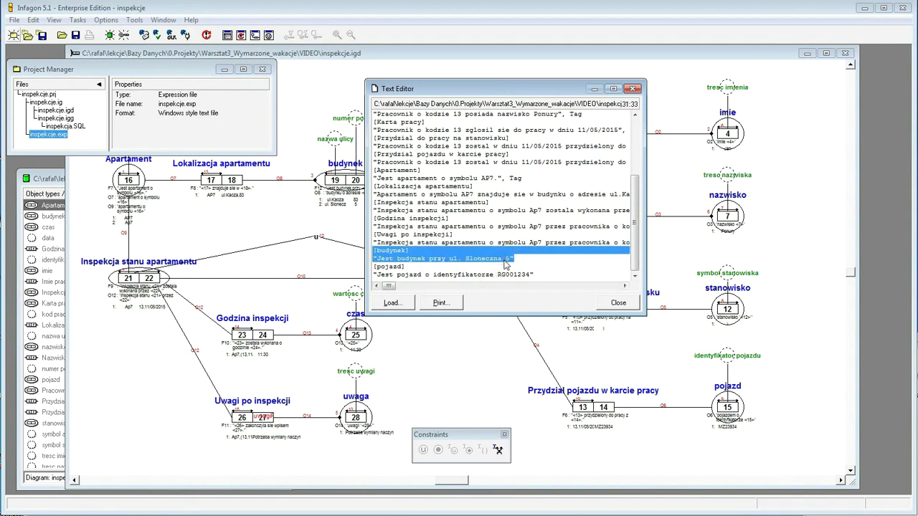
left_click(610, 302)
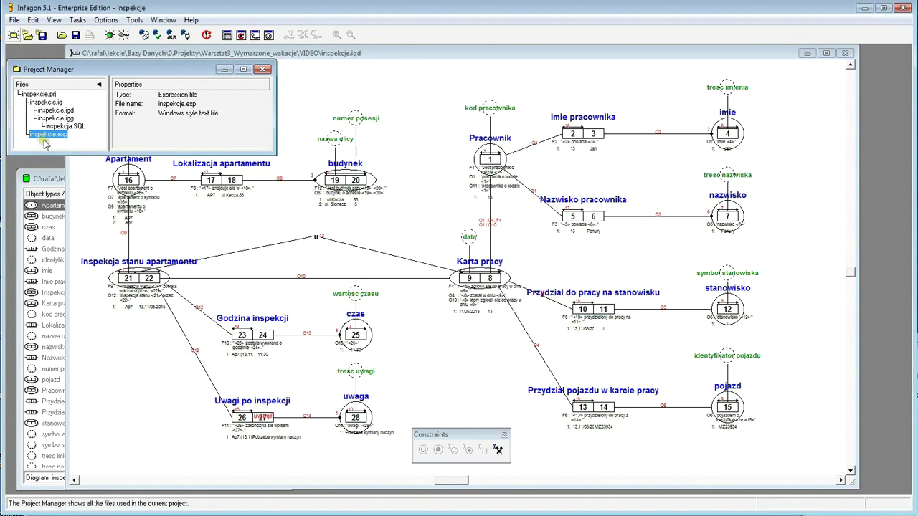
- Qualify 'Jest budynek przy ul. Sloneczna 5' as a budynek fact, rejecting the F12 match
double_click(37, 135)
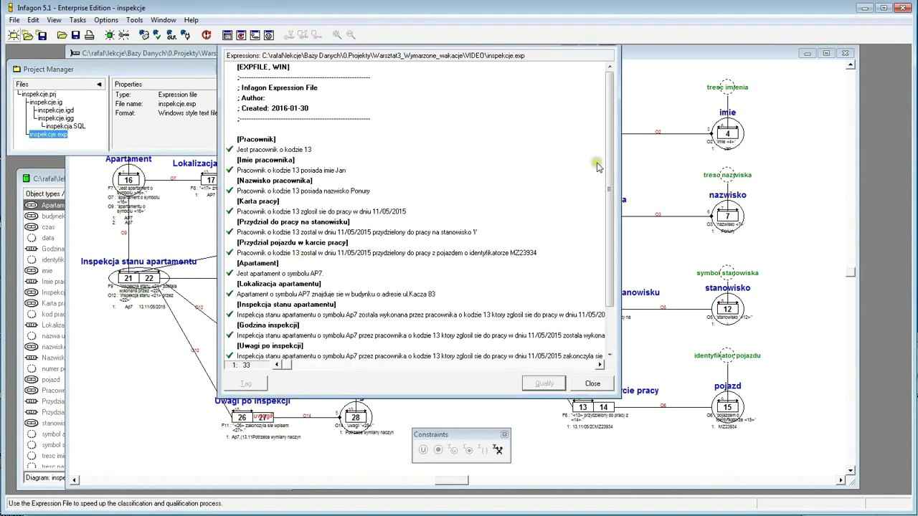
scroll(628, 179, "down", 2)
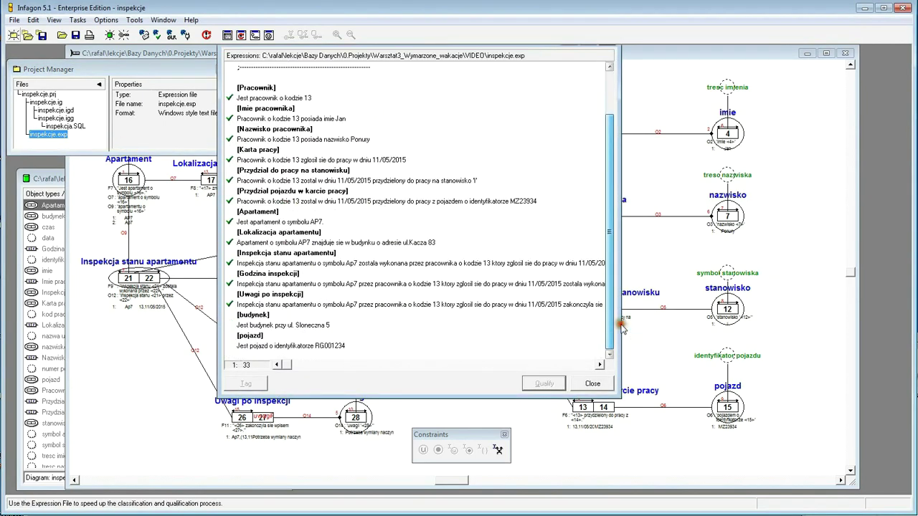
left_click(269, 326)
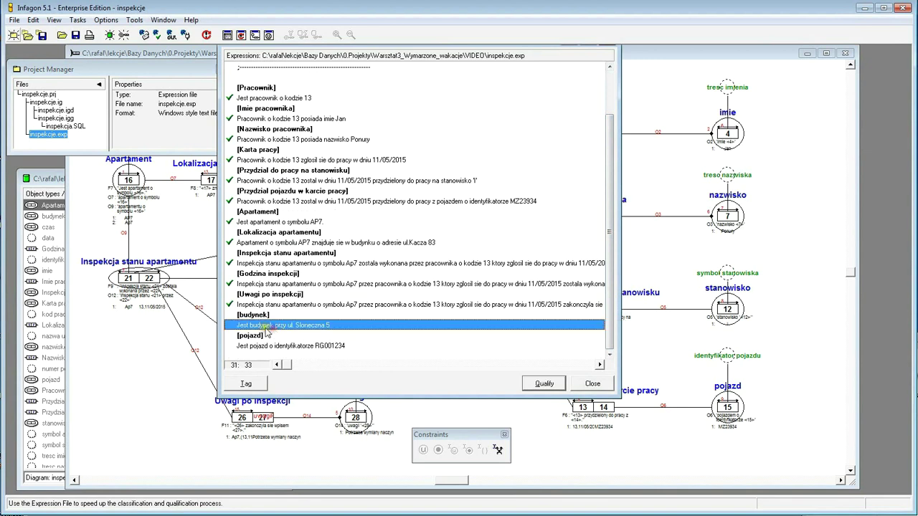
left_click(545, 384)
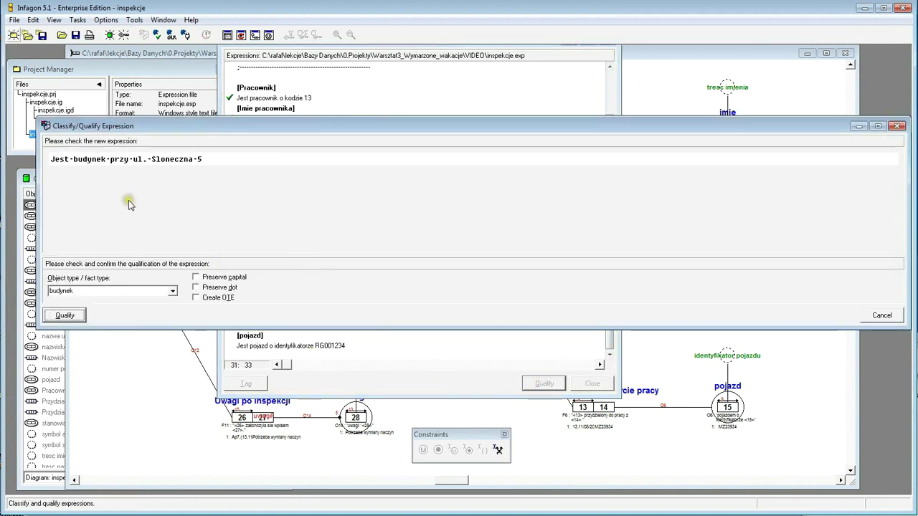
left_click(71, 316)
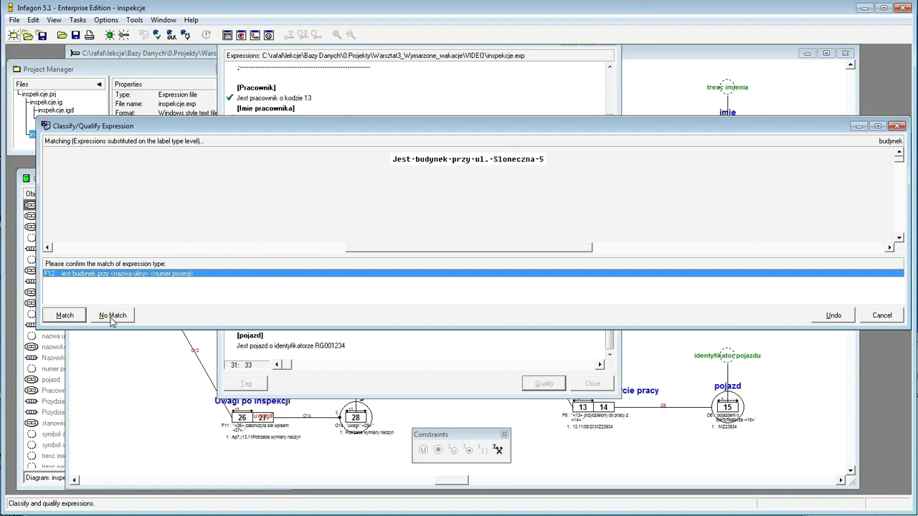
left_click(111, 317)
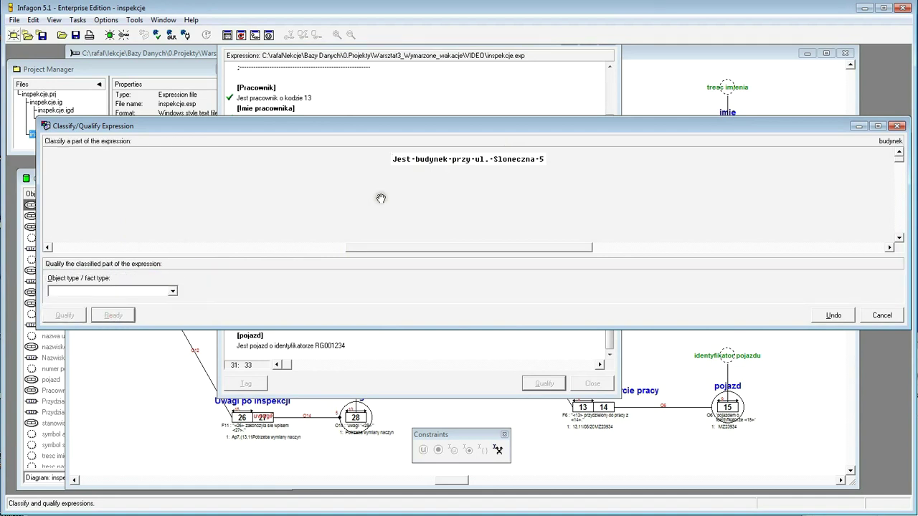
- Classify 'ul. Sloneczna' as nazwa ulicy
left_click_drag(534, 159, 475, 159)
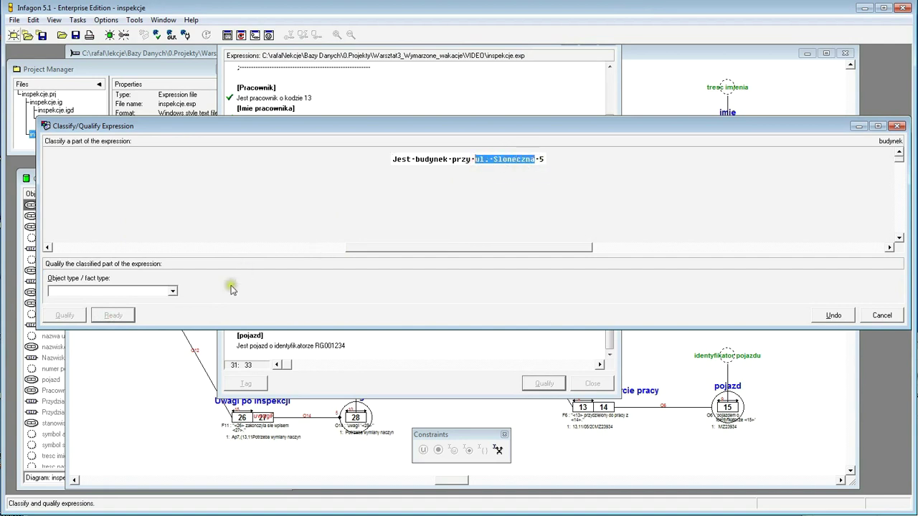
left_click(172, 293)
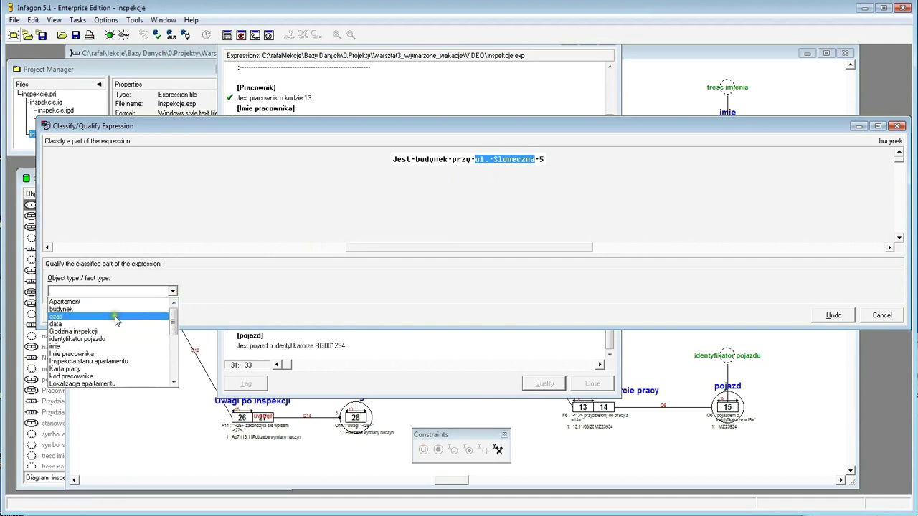
left_click_drag(176, 324, 179, 337)
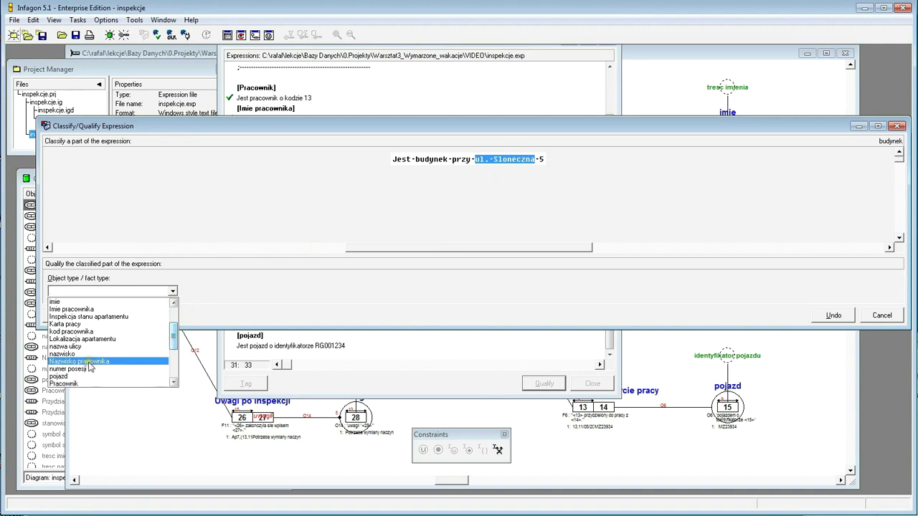
left_click(78, 346)
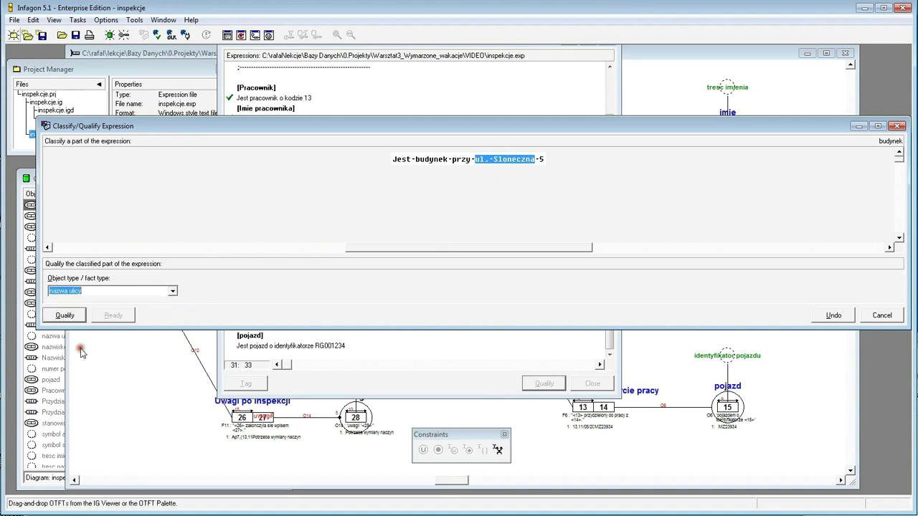
left_click(65, 316)
- Classify '5' as numer posesji and finish qualifying the budynek expression
double_click(541, 158)
left_click(172, 291)
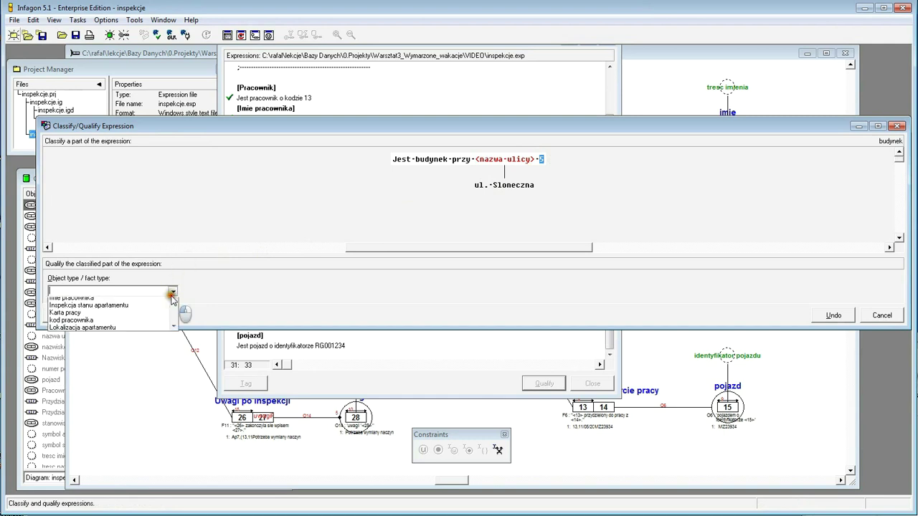
left_click_drag(173, 324, 174, 343)
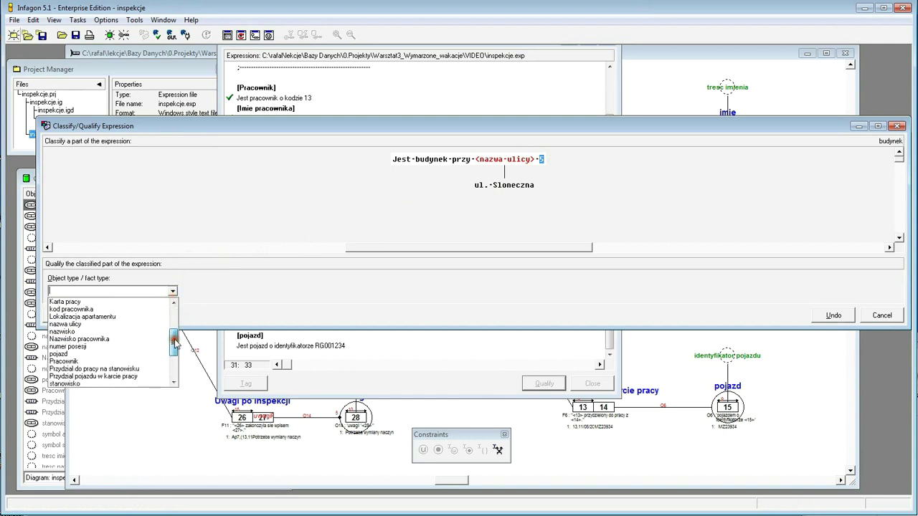
left_click(96, 348)
left_click(63, 316)
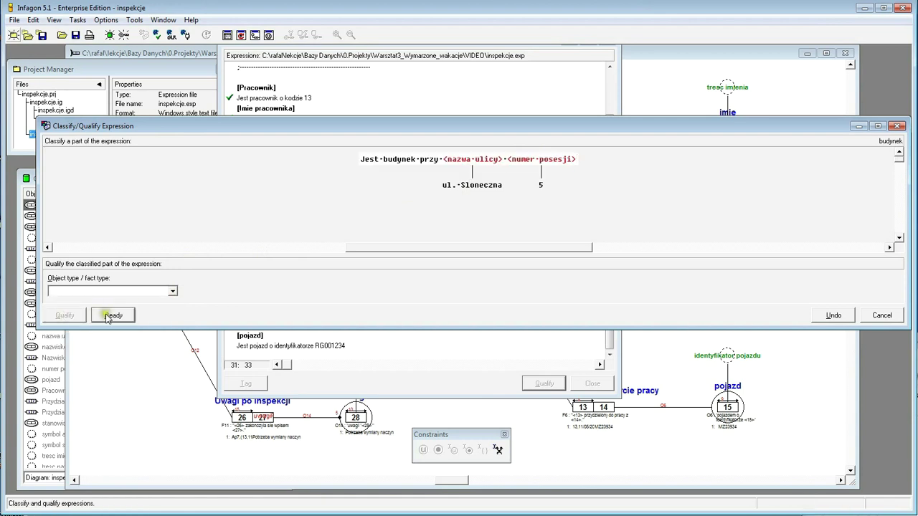
left_click(110, 316)
left_click(65, 315)
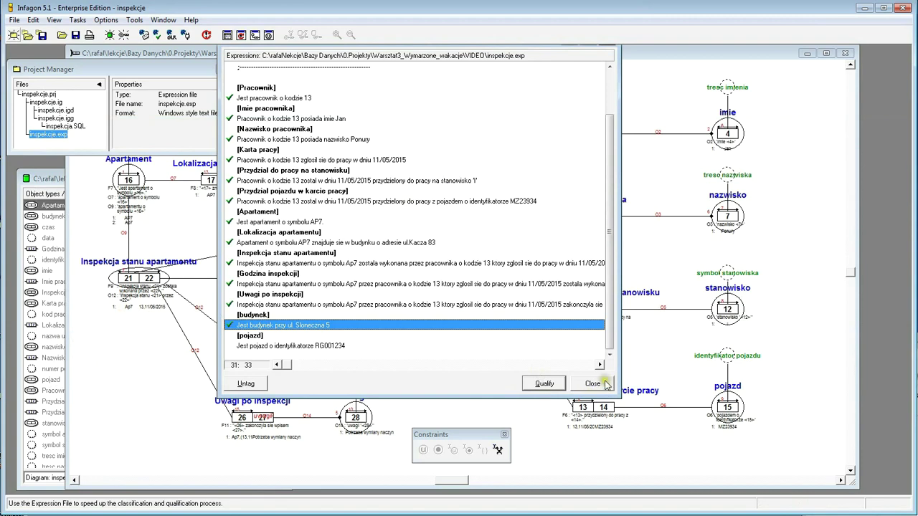
- Close the Expressions window saving inspekcje.exp, then zoom in on the diagram
left_click(593, 385)
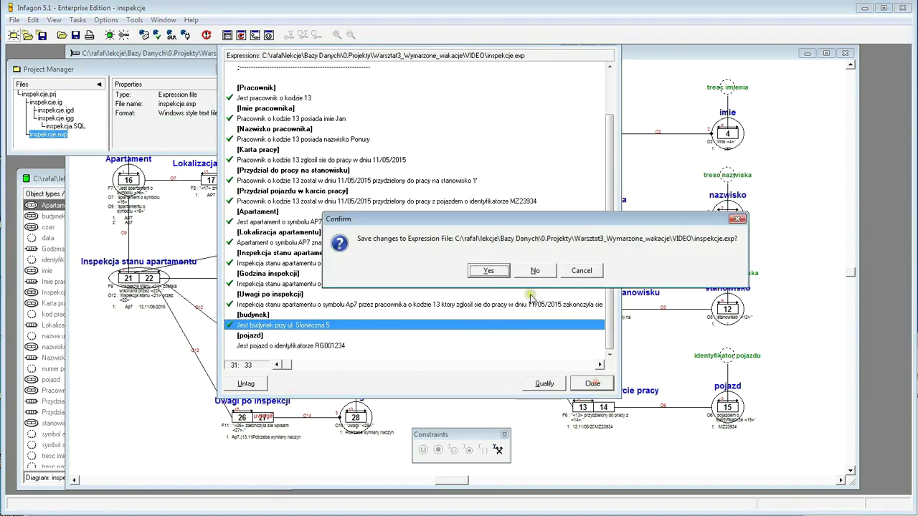
left_click(501, 273)
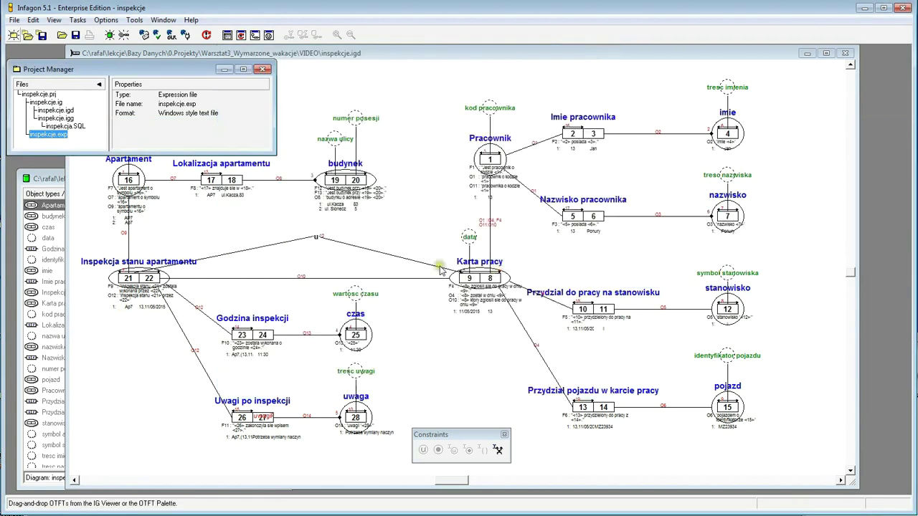
left_click(403, 130)
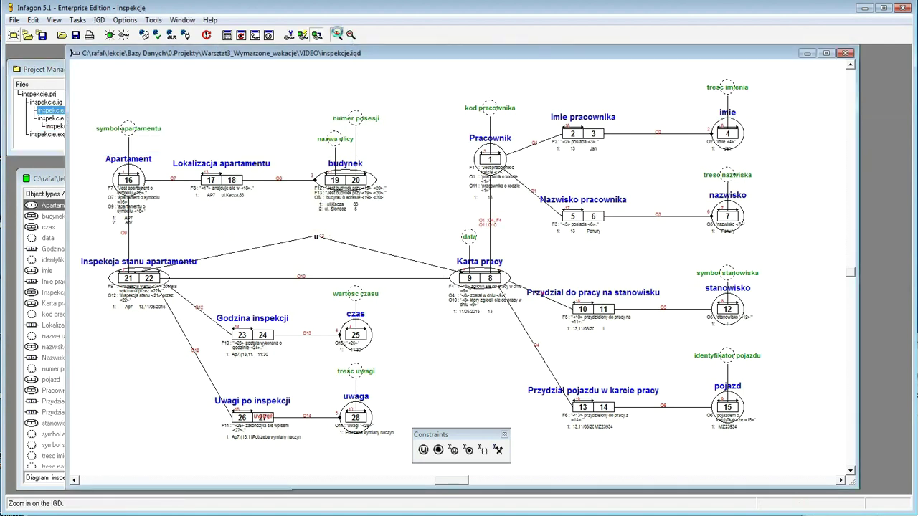
left_click(337, 34)
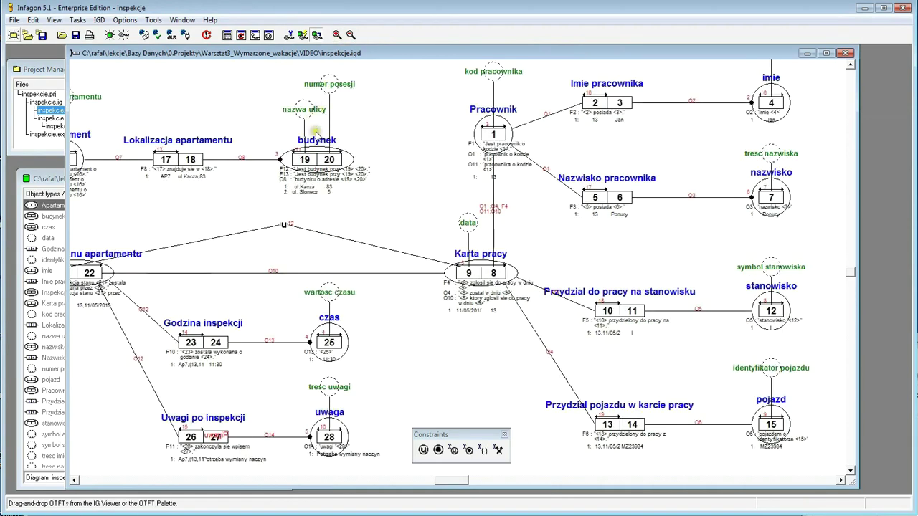
left_click(74, 482)
left_click(74, 482)
left_click(74, 482)
left_click(74, 482)
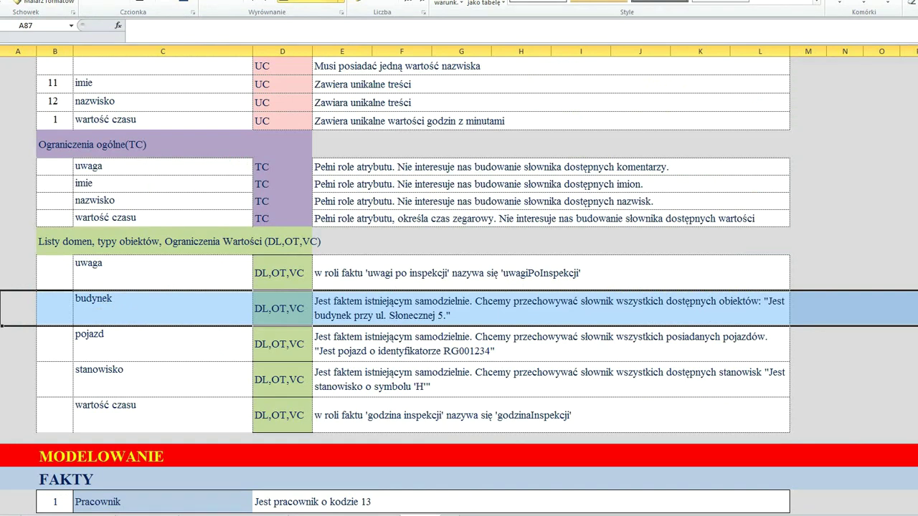
- Copy 'Jest pojazd o identyfikatorze RG001234' from cell E88 and return to Infagon
left_click(4, 353)
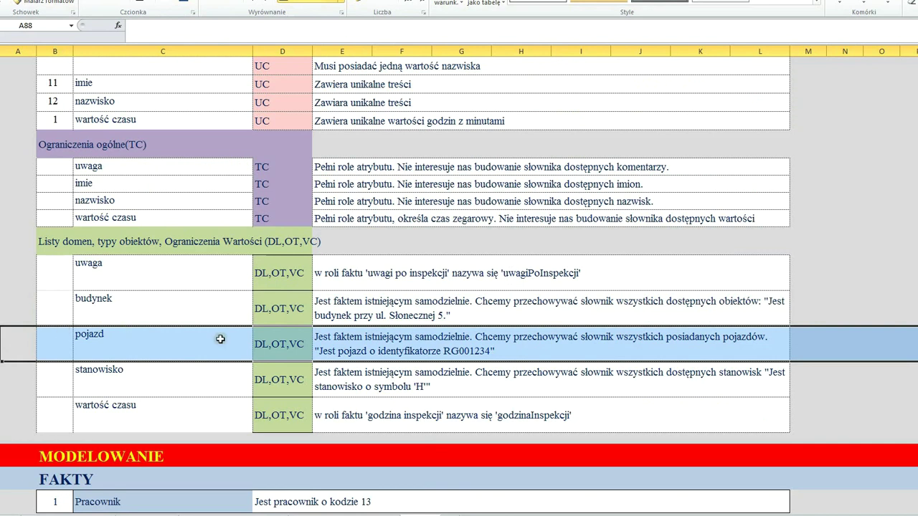
left_click(373, 341)
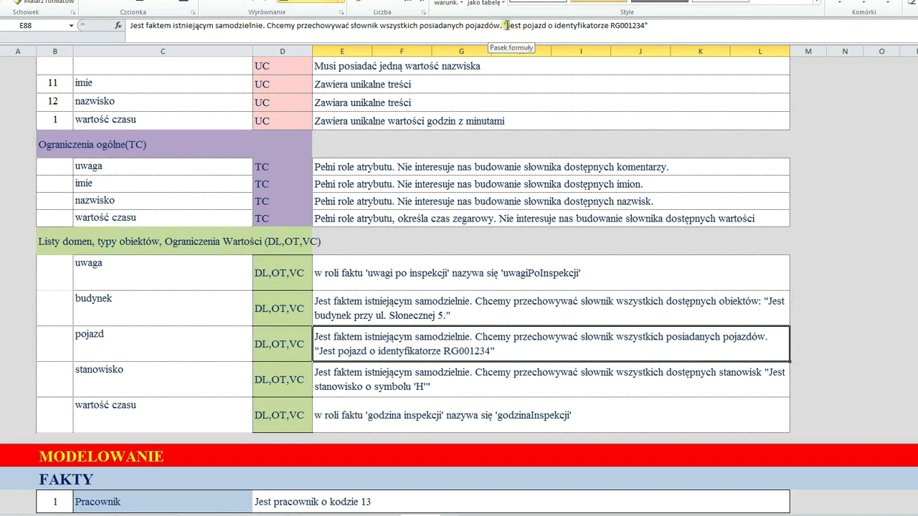
left_click_drag(504, 25, 654, 23)
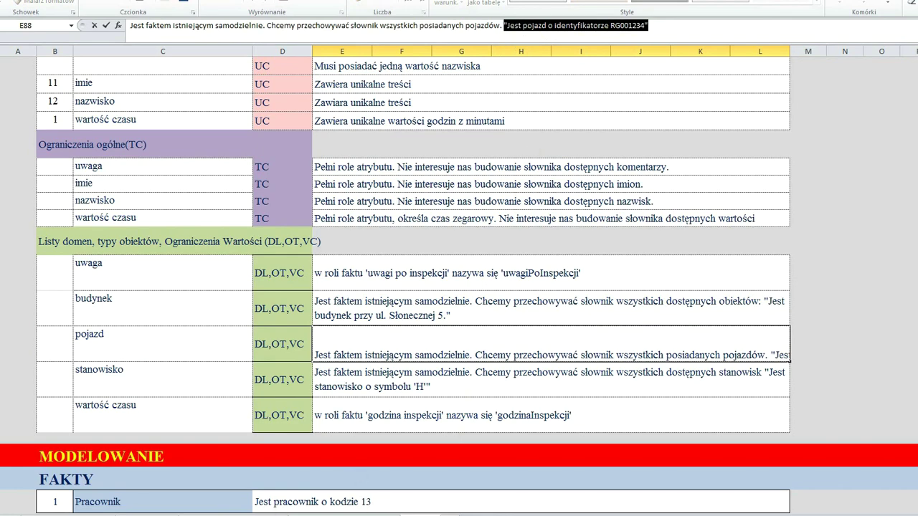
key("alt+Tab")
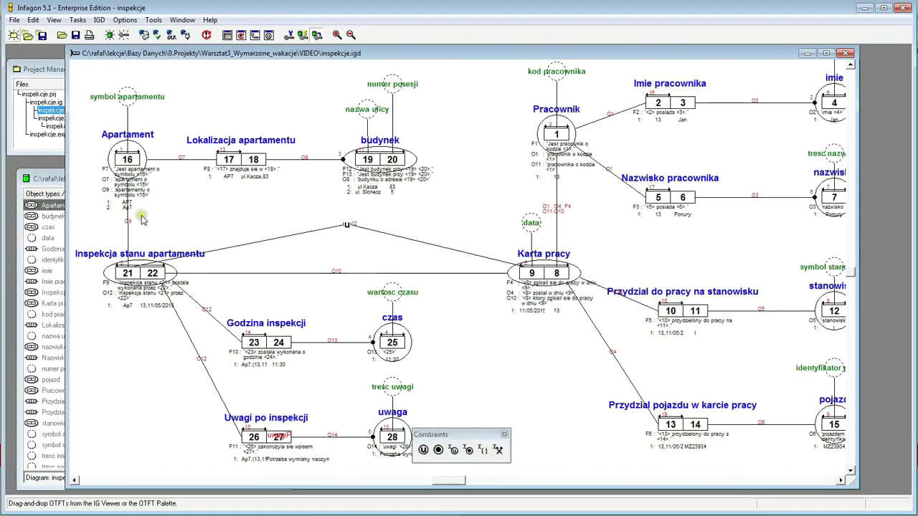
- Open inspekcje.exp as plain text, check its new [pojazd] entry for RG001234, then close it
left_click(34, 150)
left_click(48, 134)
right_click(51, 136)
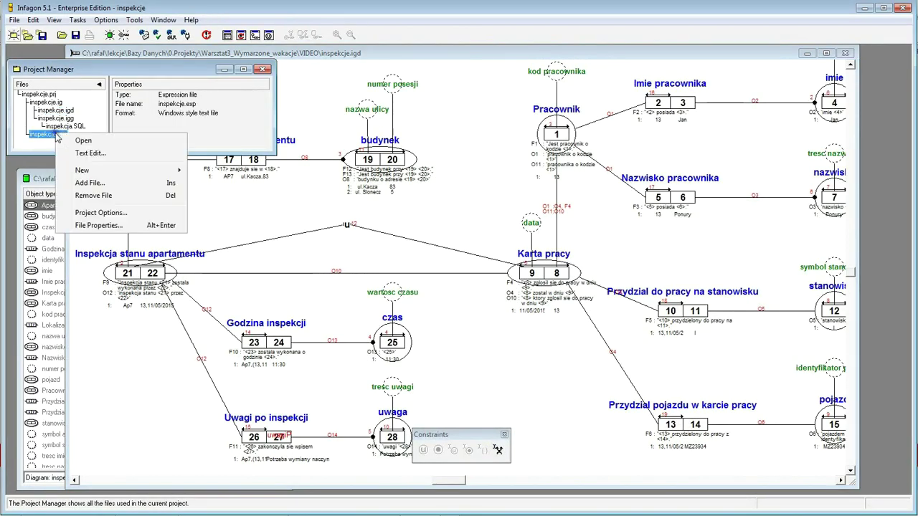
left_click(99, 154)
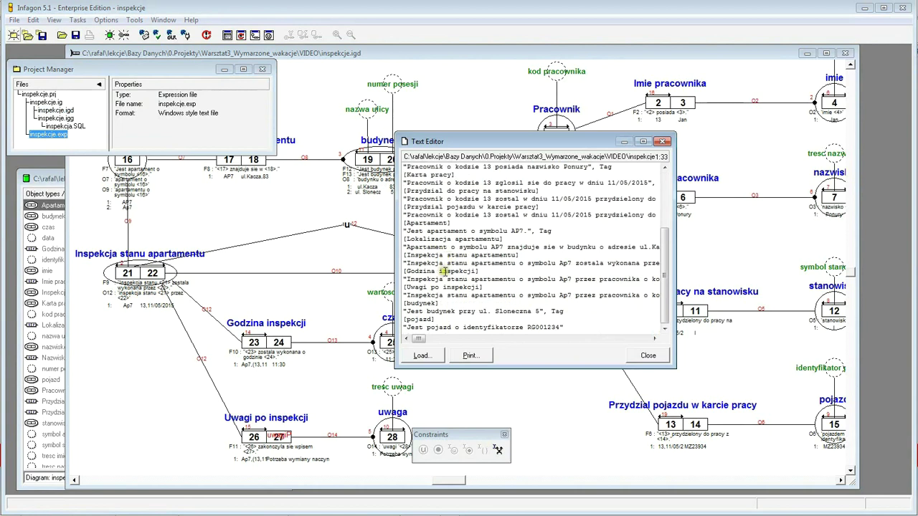
left_click_drag(574, 329, 388, 320)
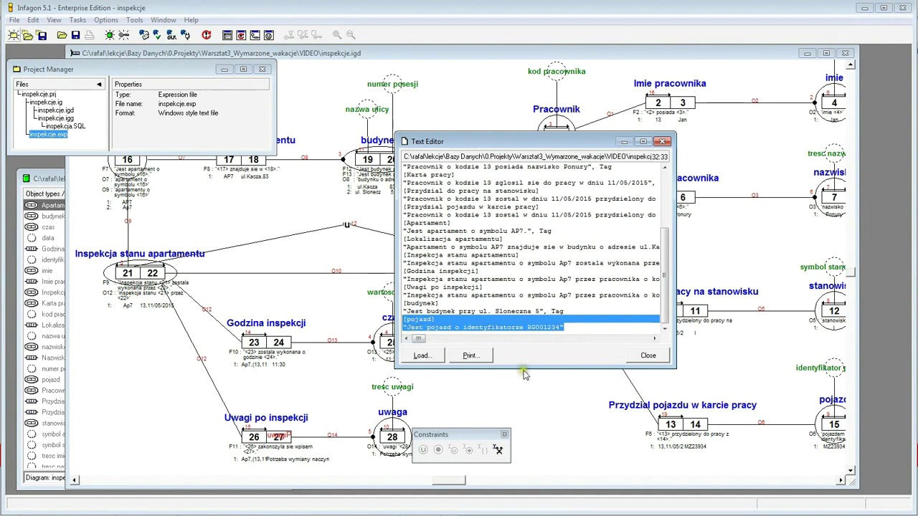
left_click(626, 357)
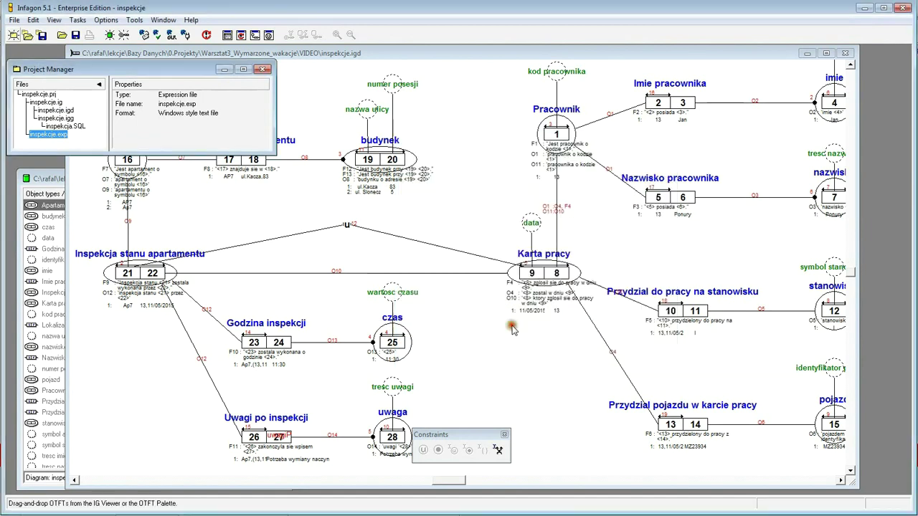
- Open the inspekcje.exp expression list and start qualifying the unqualified vehicle expression
double_click(58, 136)
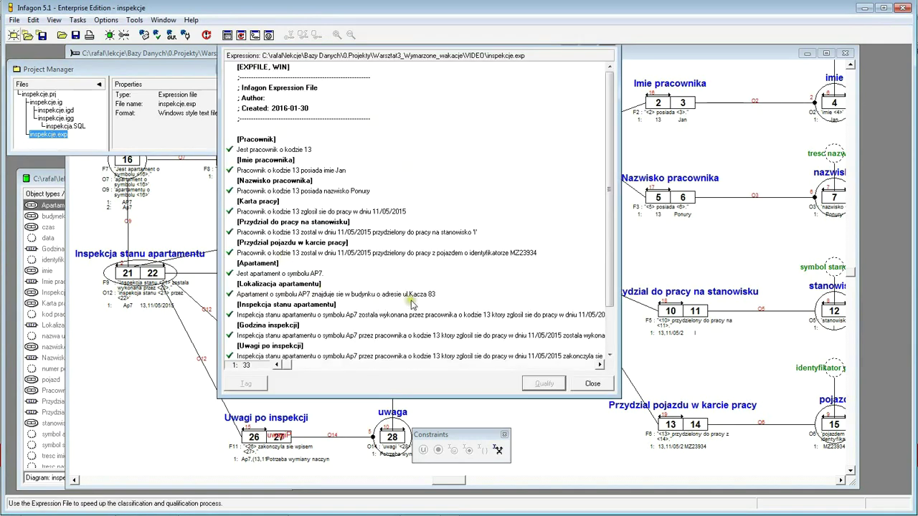
left_click_drag(611, 236, 609, 342)
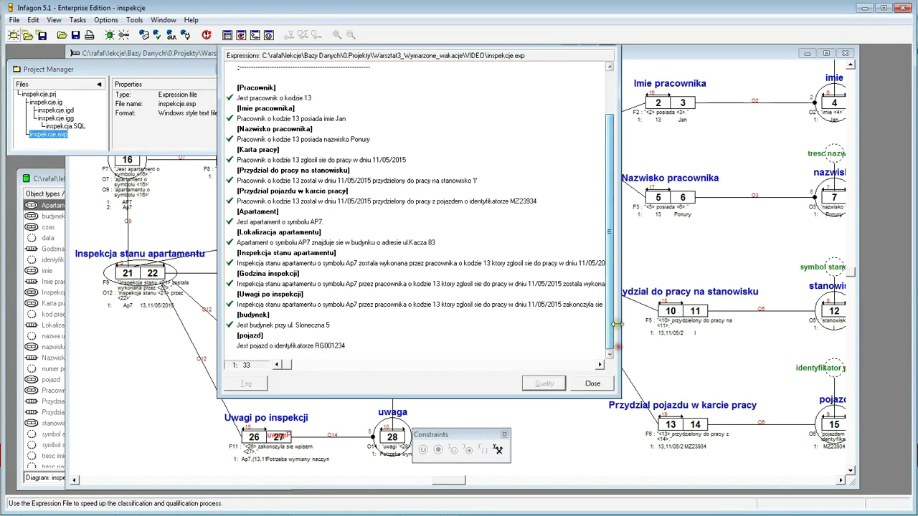
left_click(274, 346)
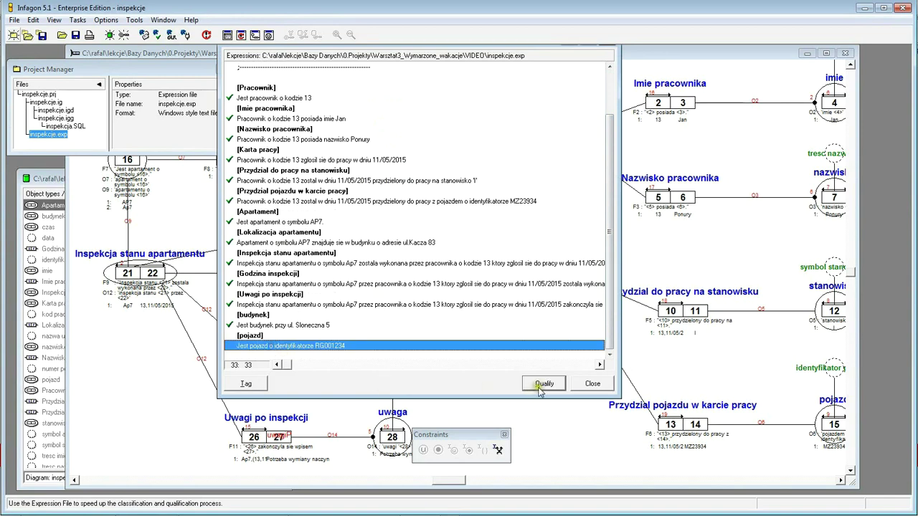
left_click(543, 384)
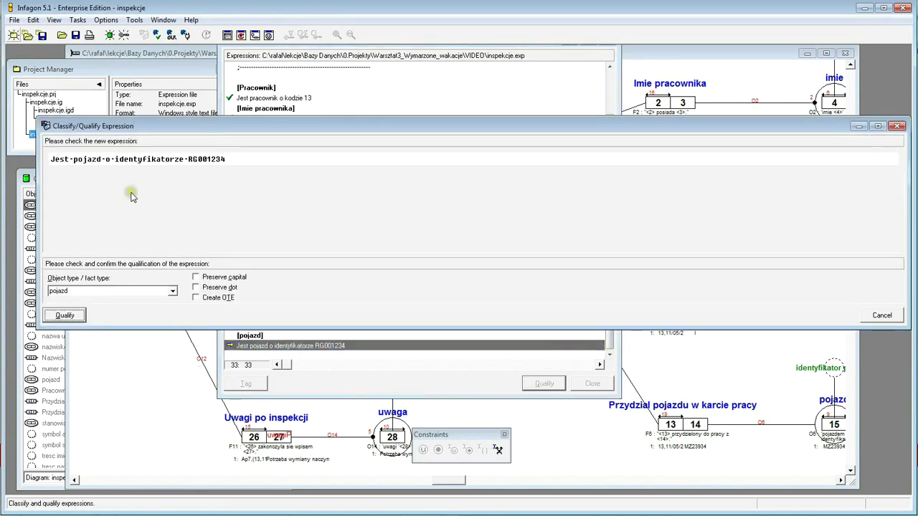
left_click(66, 316)
left_click(65, 316)
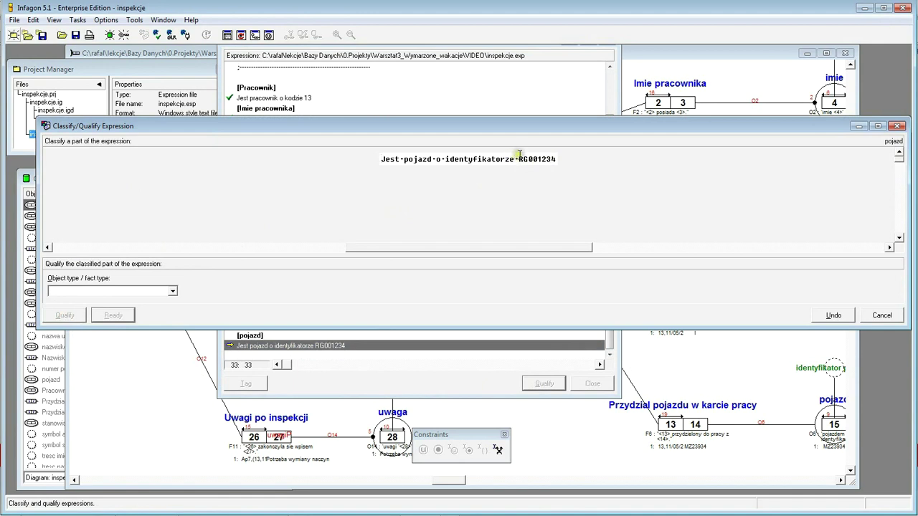
- Qualify the value RG001234 as identyfikator pojazdu
left_click_drag(518, 155, 563, 159)
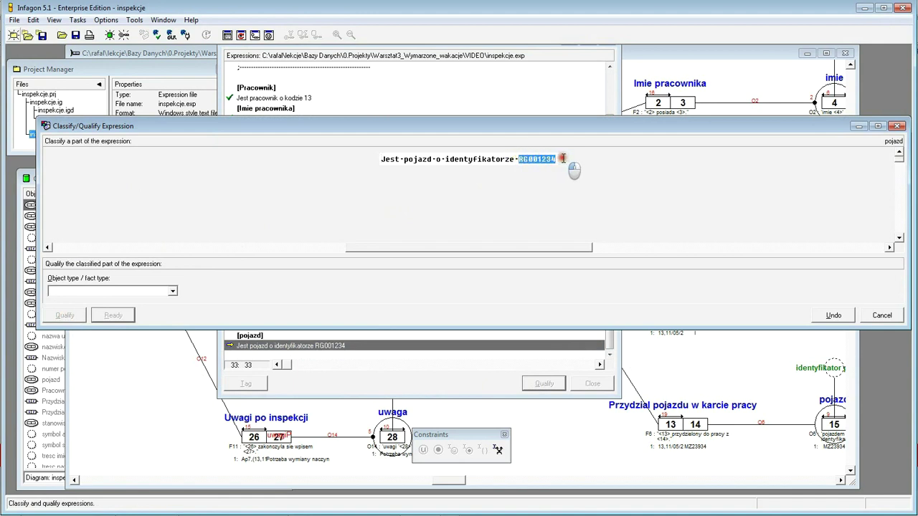
left_click_drag(563, 159, 563, 158)
left_click_drag(403, 161, 556, 162)
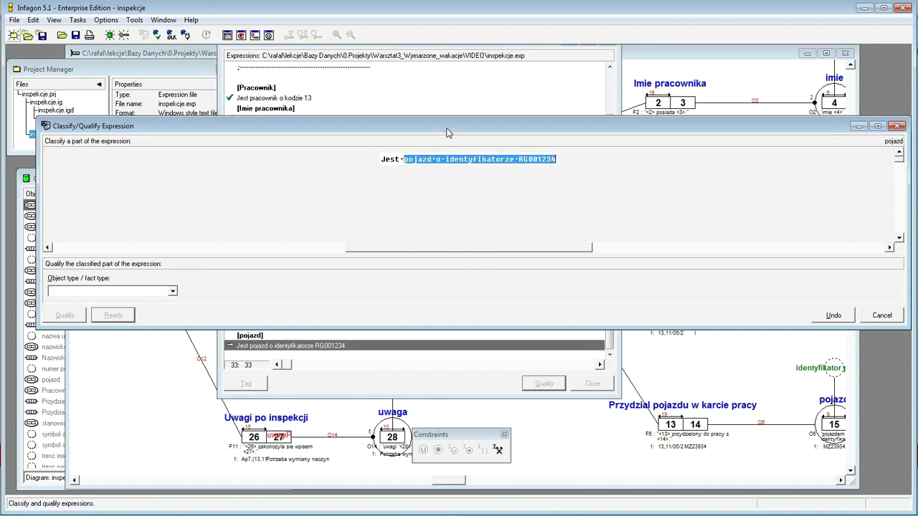
left_click_drag(433, 160, 433, 160)
left_click(467, 162)
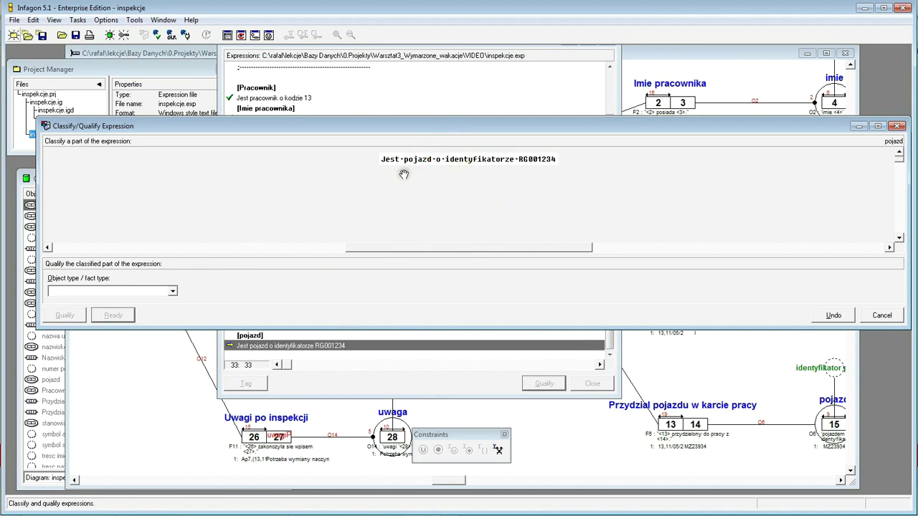
left_click(522, 160)
left_click_drag(518, 159, 570, 162)
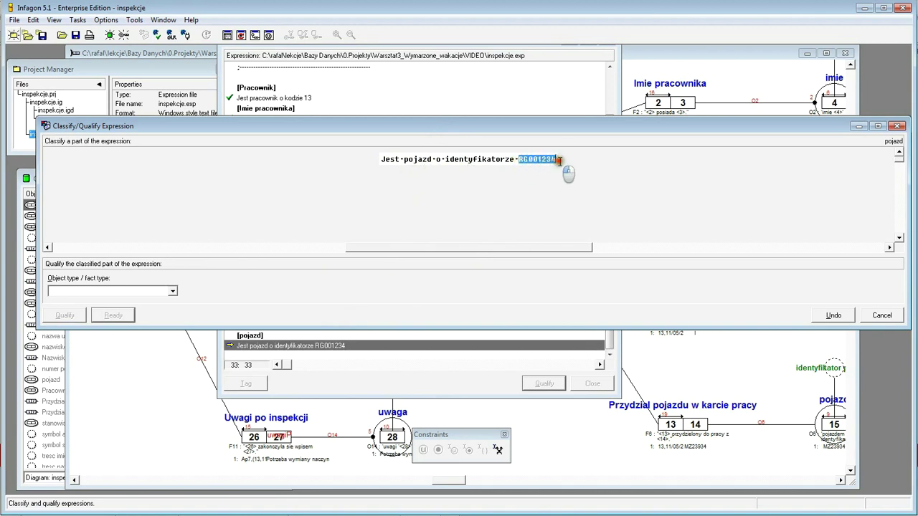
left_click(173, 293)
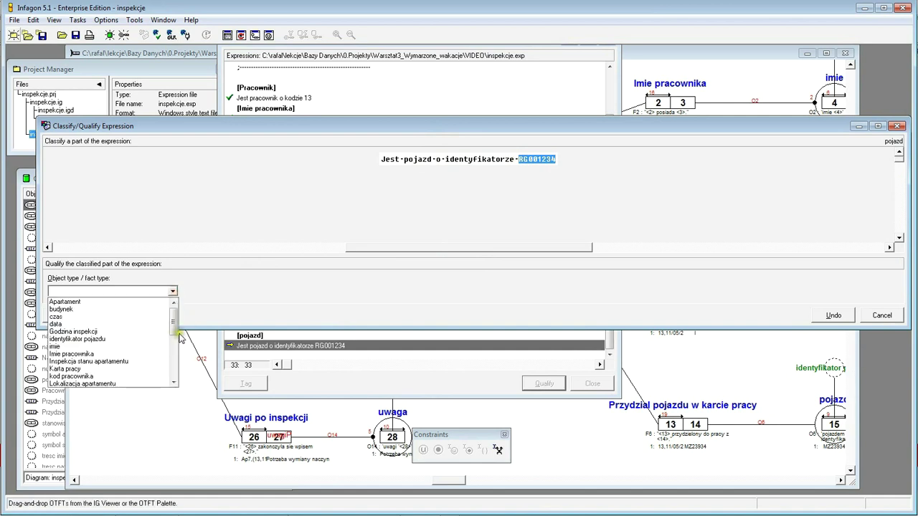
left_click_drag(174, 320, 176, 340)
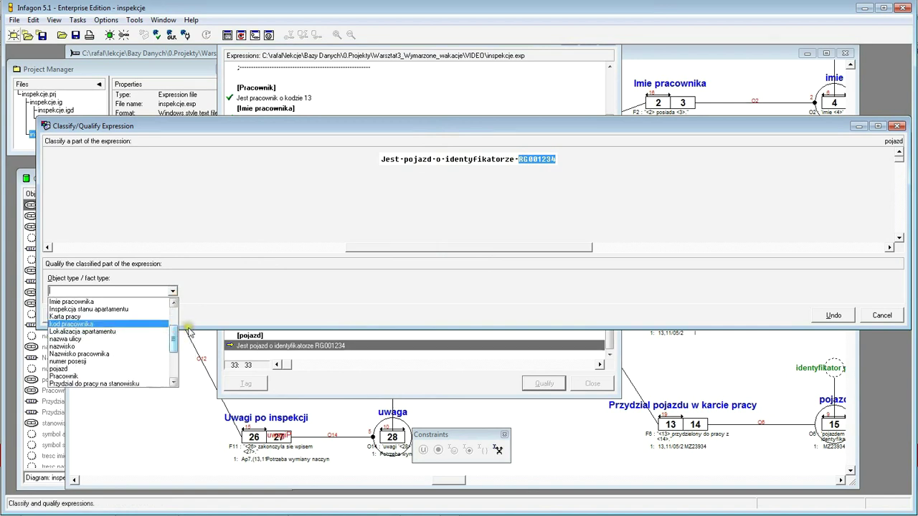
scroll(185, 347, "up", 3)
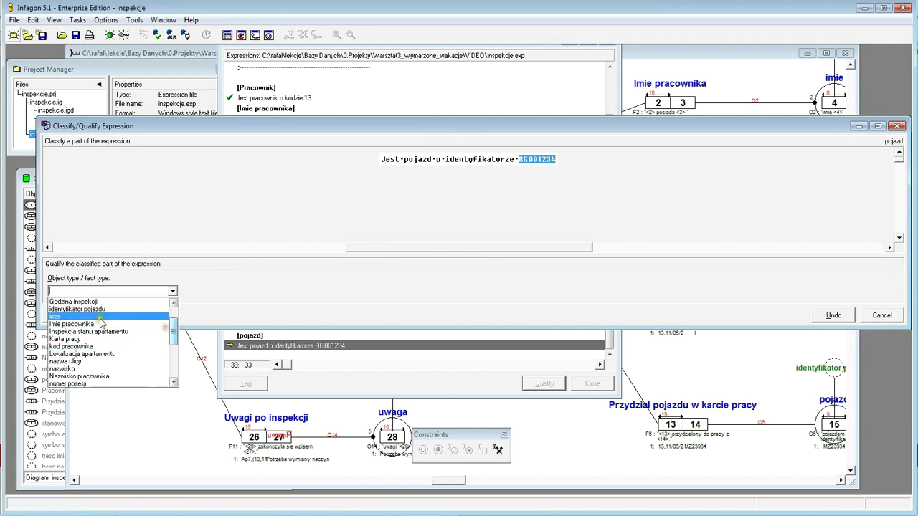
left_click(96, 309)
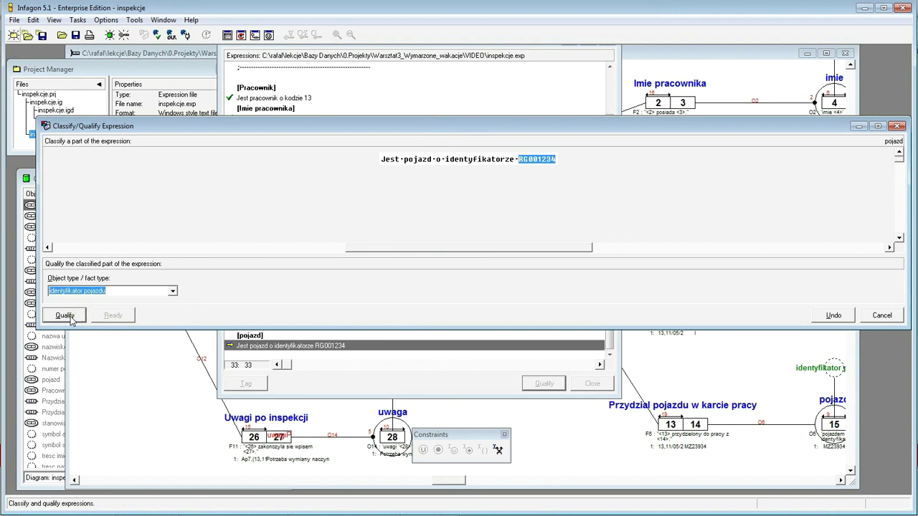
left_click(70, 320)
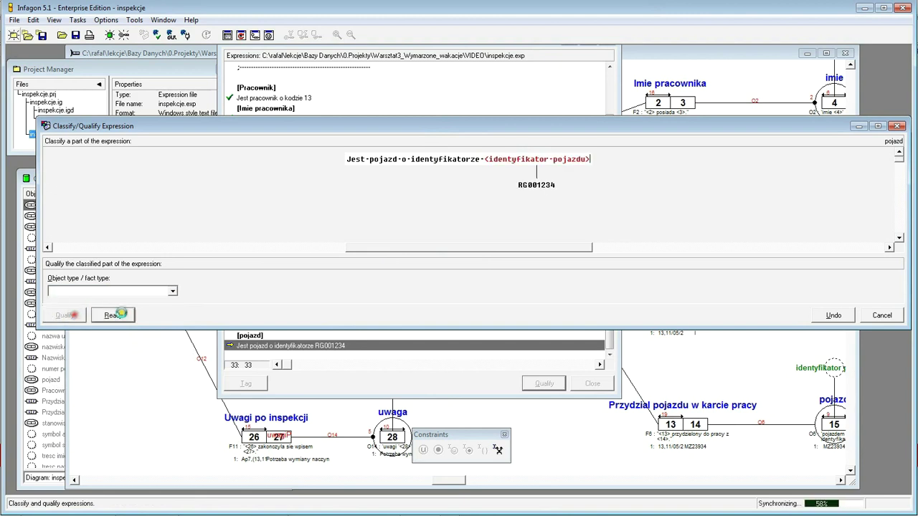
- Finish the qualification, close the expression list and save inspekcje.exp
left_click(127, 317)
left_click(64, 316)
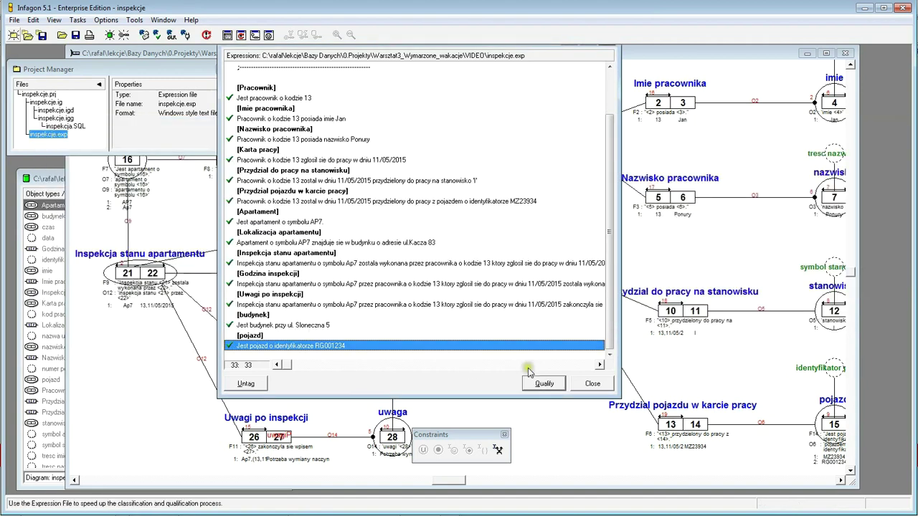
left_click(592, 383)
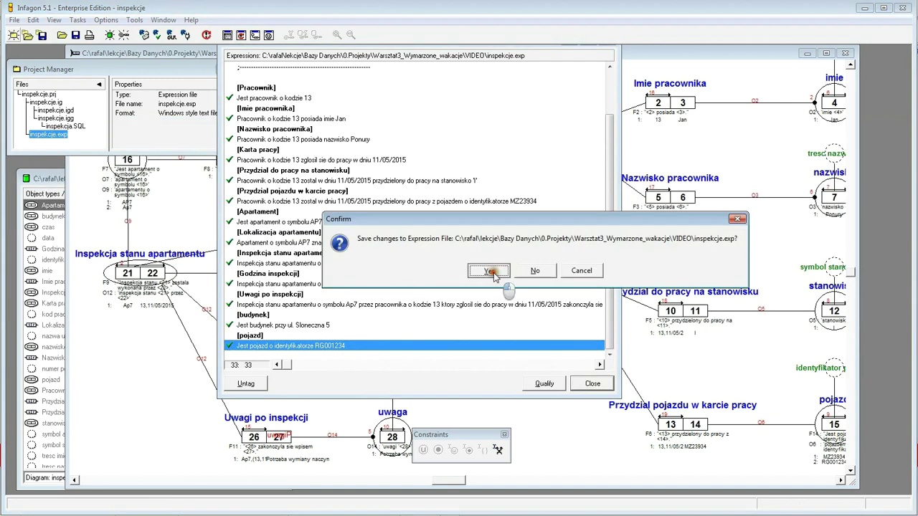
left_click(488, 273)
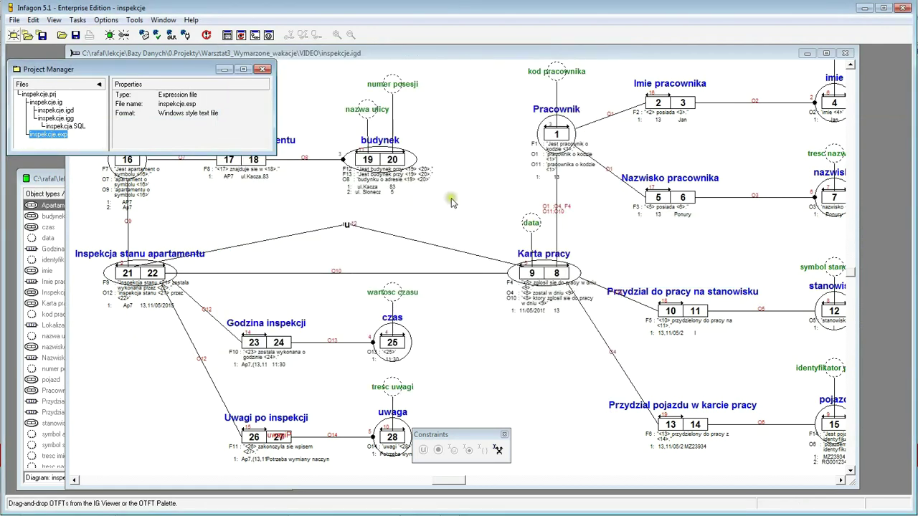
left_click(841, 481)
left_click(841, 482)
left_click(851, 472)
left_click(851, 471)
- Copy the sentence "Jest stanowisko o symbolu 'H'" from Excel cell E89 and return to Infagon
left_click(851, 471)
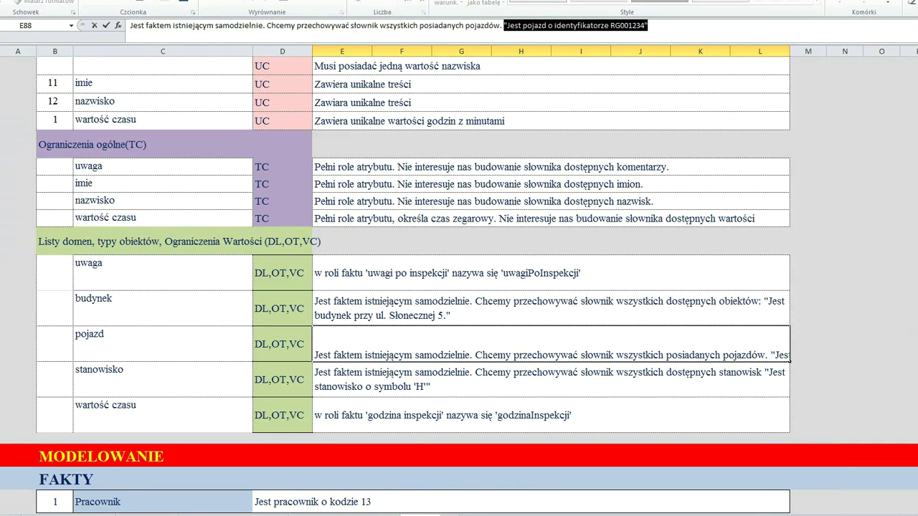
left_click(1, 344)
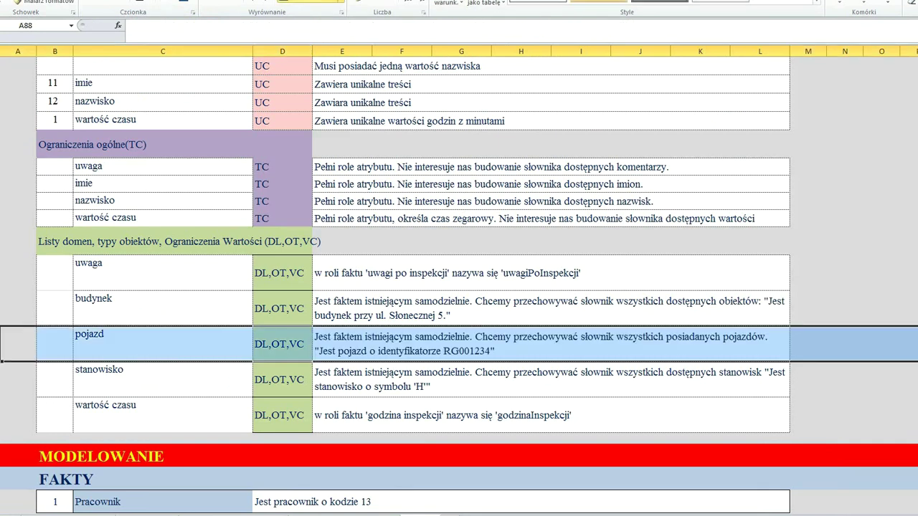
left_click(2, 379)
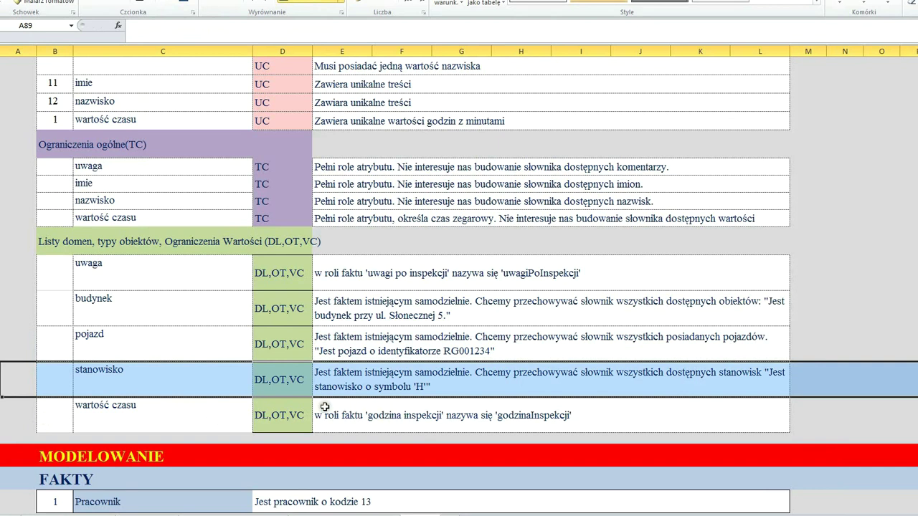
left_click(337, 385)
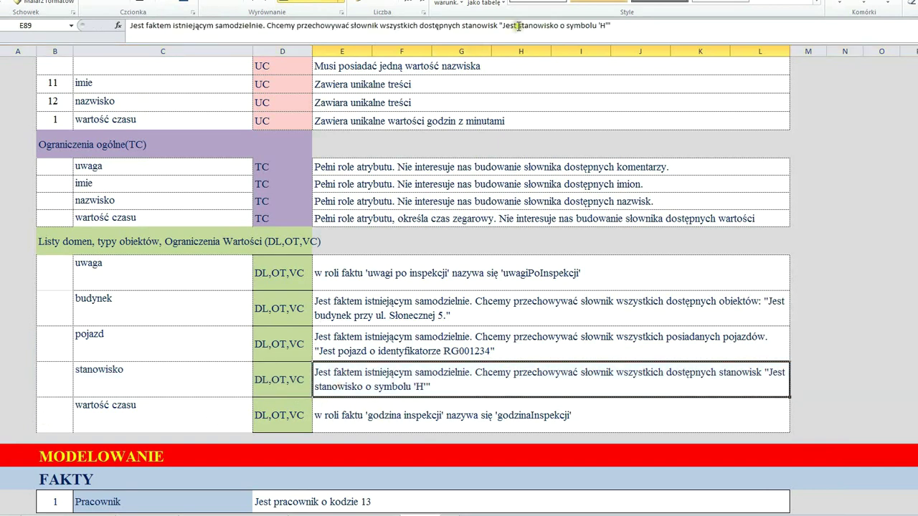
left_click_drag(498, 25, 612, 25)
key("ctrl+c")
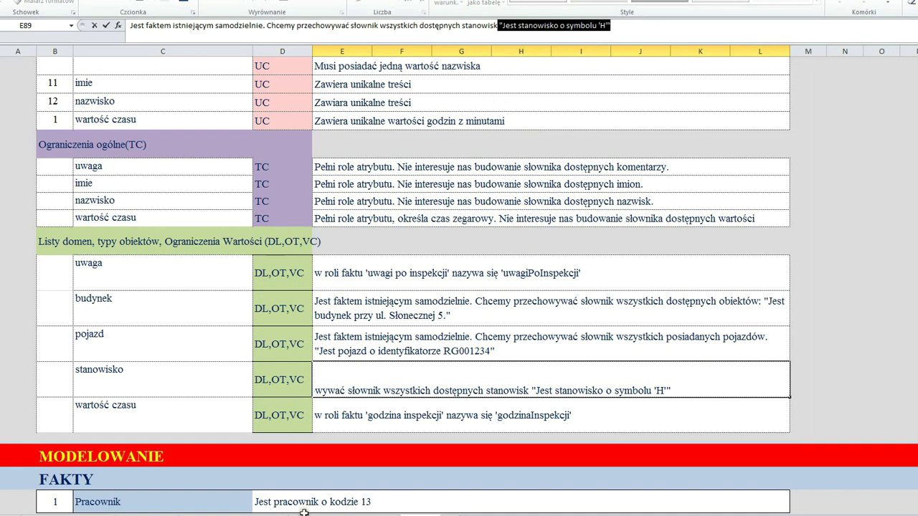
key("alt+Tab")
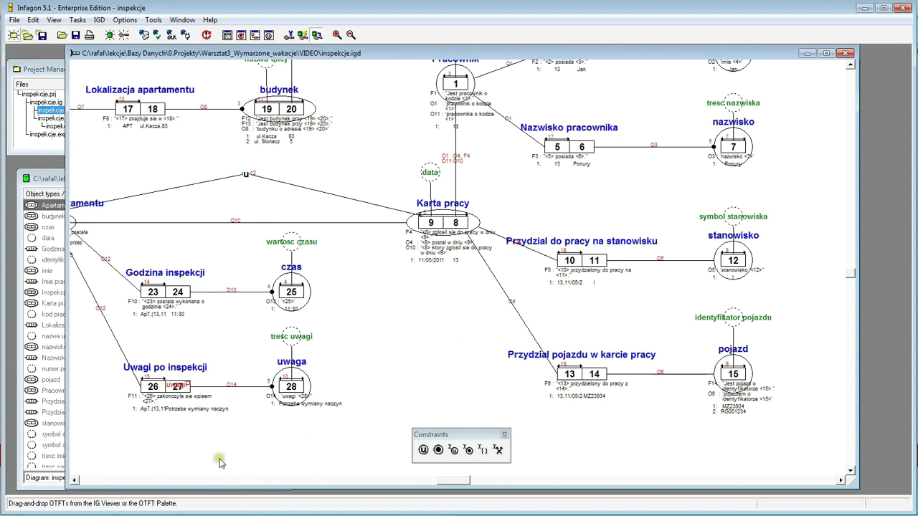
- Open inspekcje.exp as plain text in the Text Editor
left_click(88, 481)
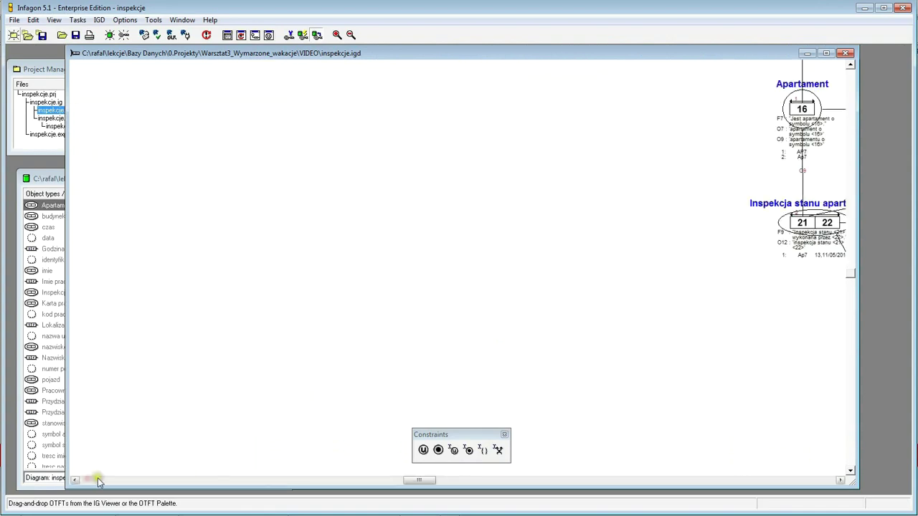
left_click(594, 479)
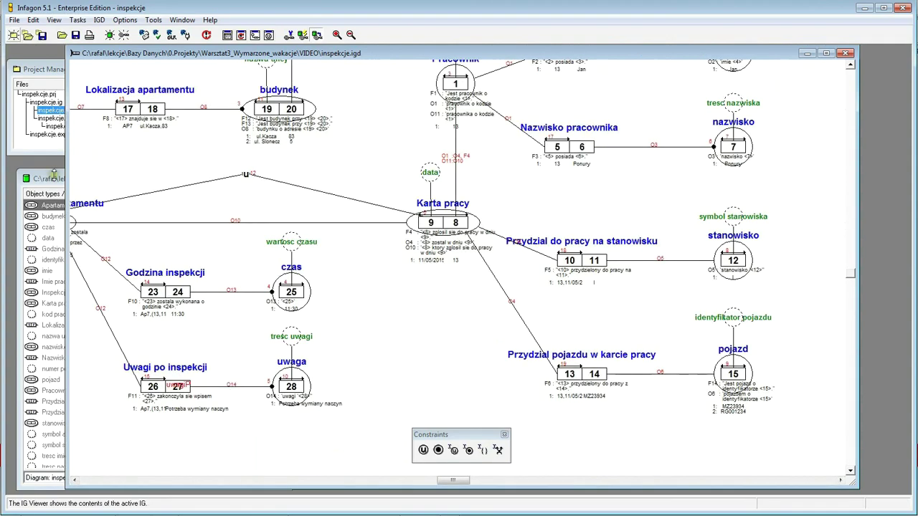
left_click(40, 135)
right_click(62, 135)
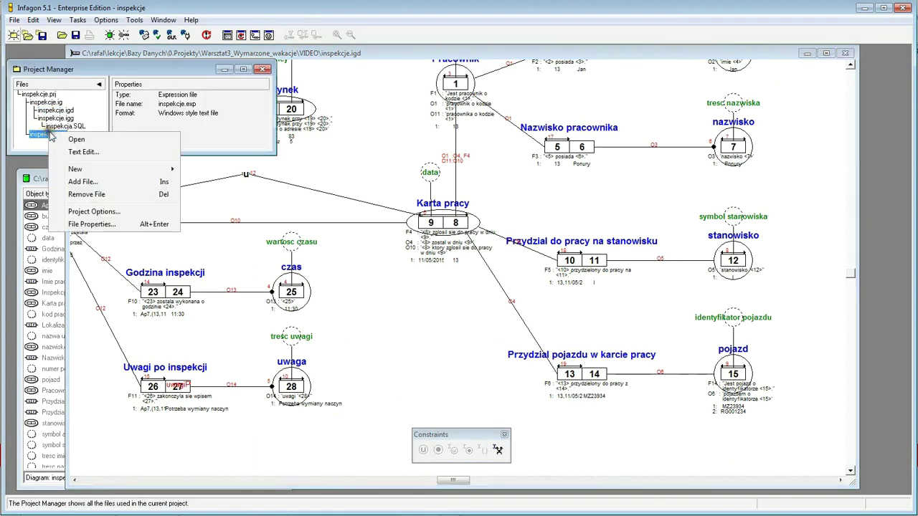
left_click(90, 151)
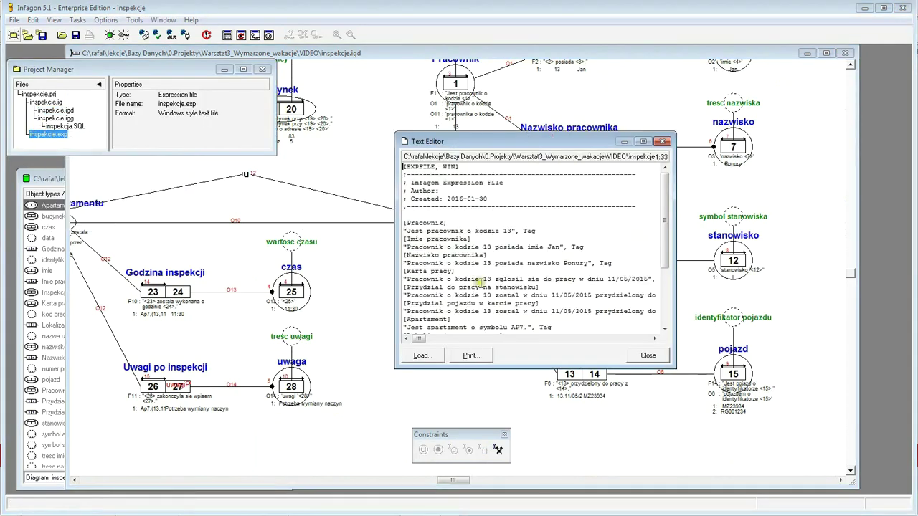
- Append "Jest stanowisko o symbolu 'H'" without its leading space and save the file
left_click(603, 327)
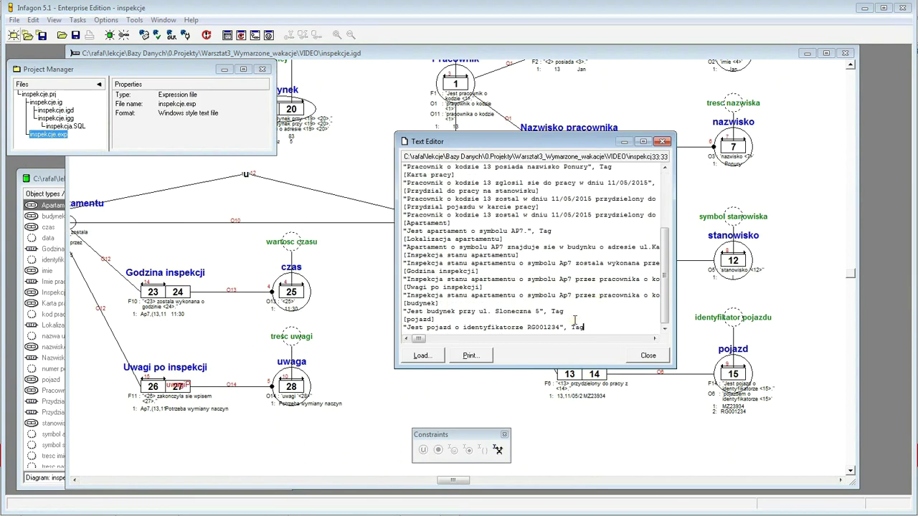
key("Return")
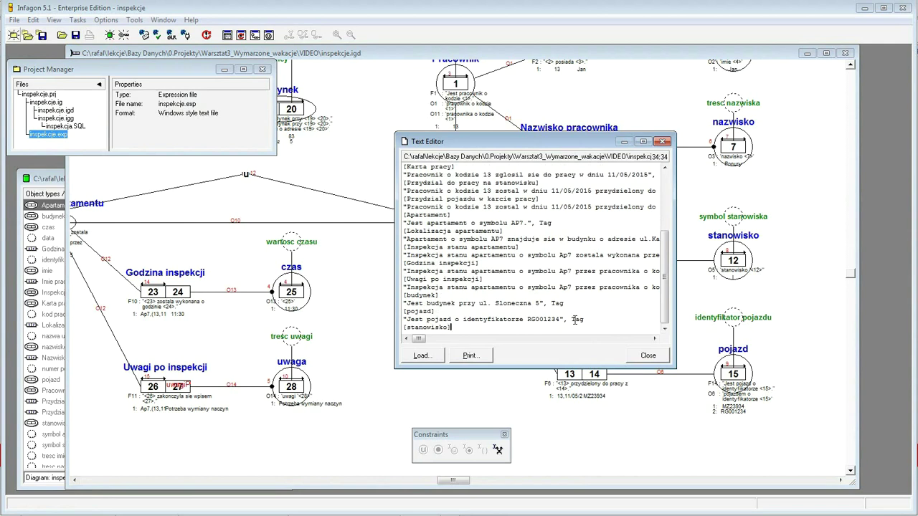
key("Return")
key("ctrl+v")
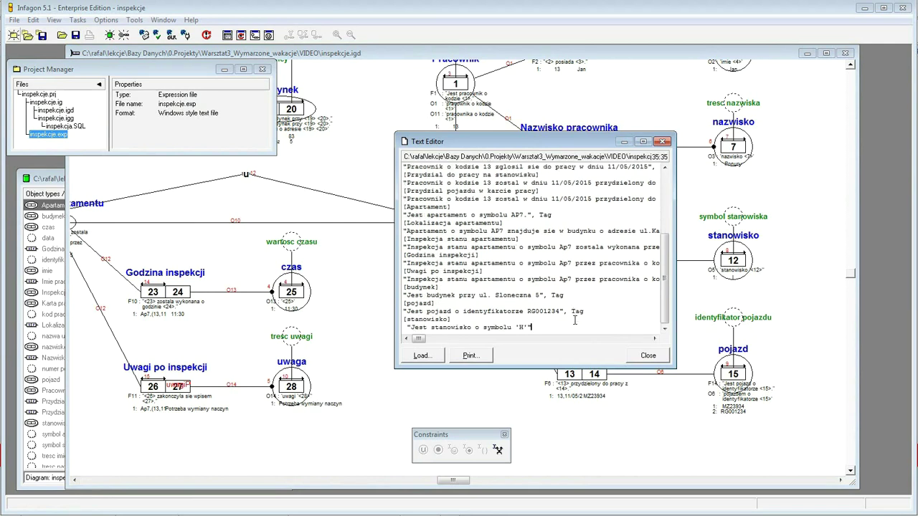
key("Delete")
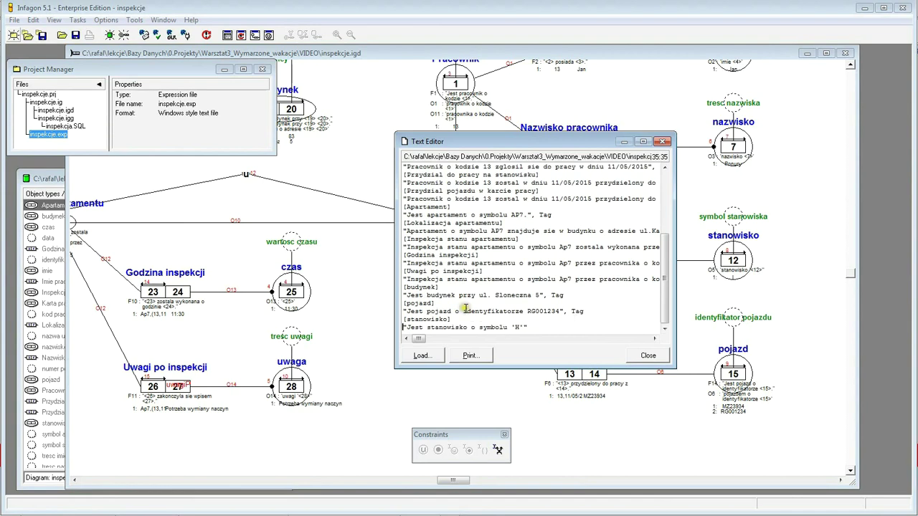
left_click(645, 355)
left_click(487, 272)
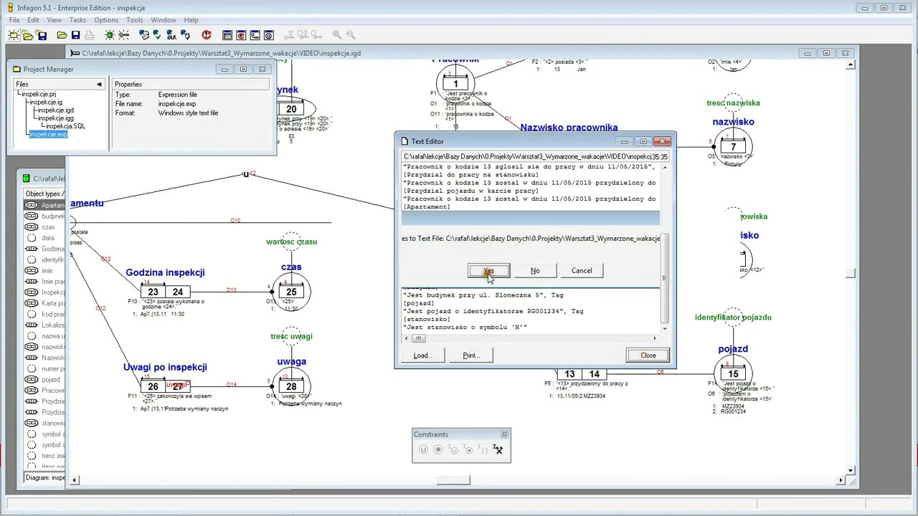
- Qualify the expression "Jest stanowisko o symbolu 'H'" as a stanowisko
double_click(49, 136)
left_click(611, 309)
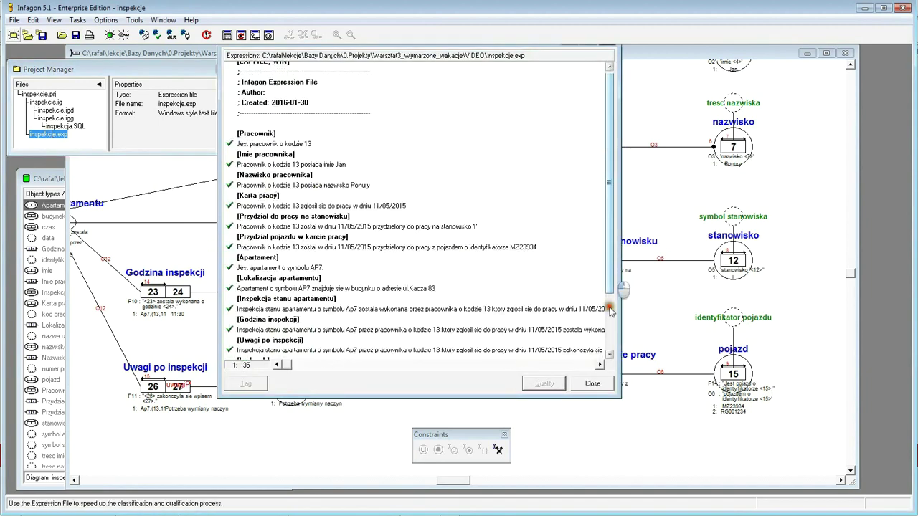
left_click(610, 310)
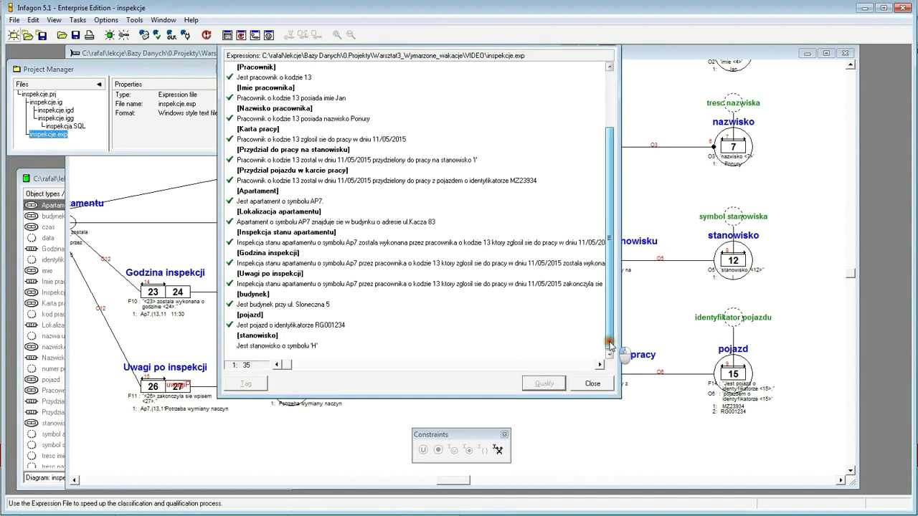
left_click(284, 346)
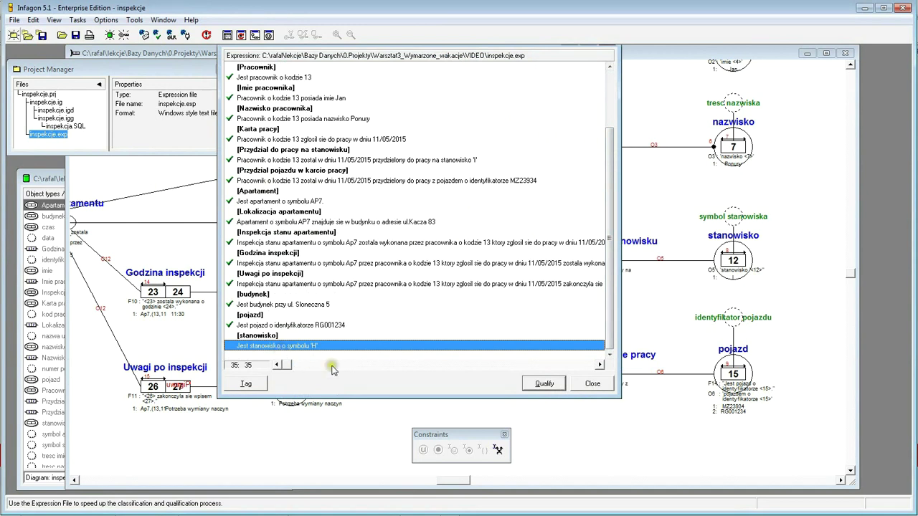
left_click(544, 383)
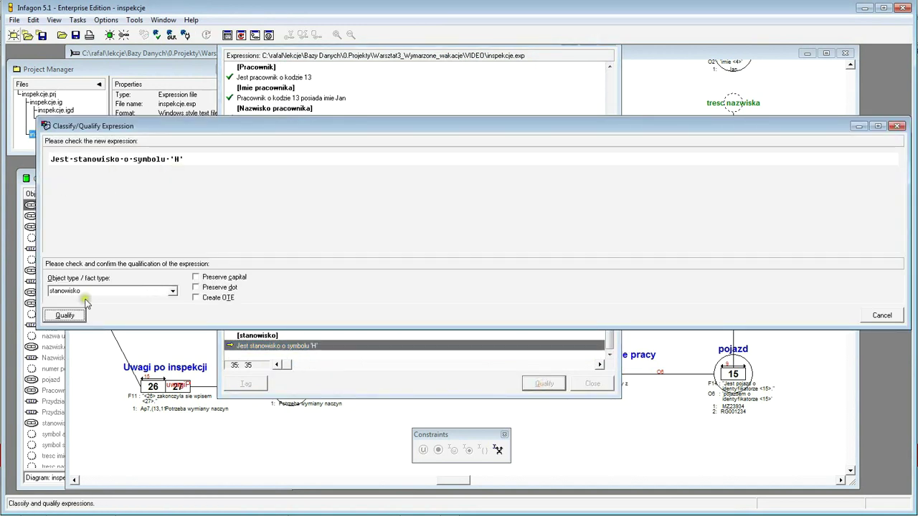
left_click_drag(431, 117, 562, 312)
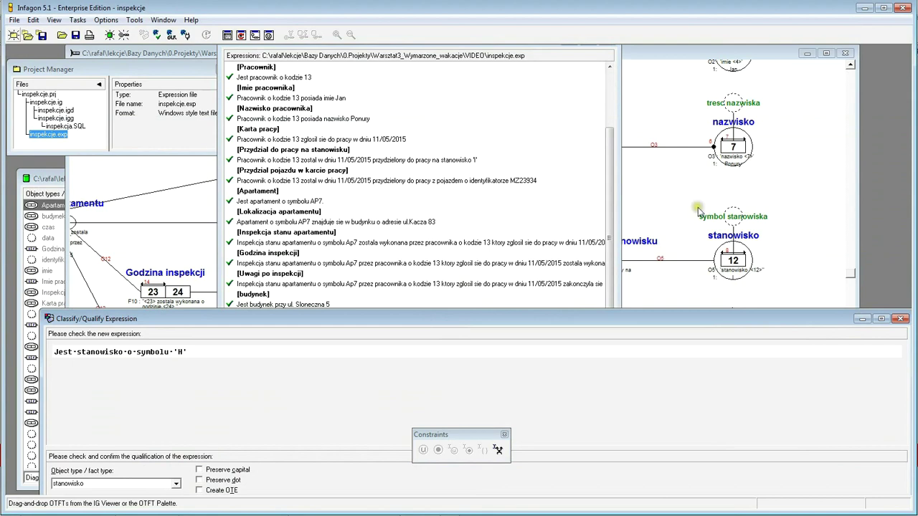
left_click_drag(576, 319, 553, 147)
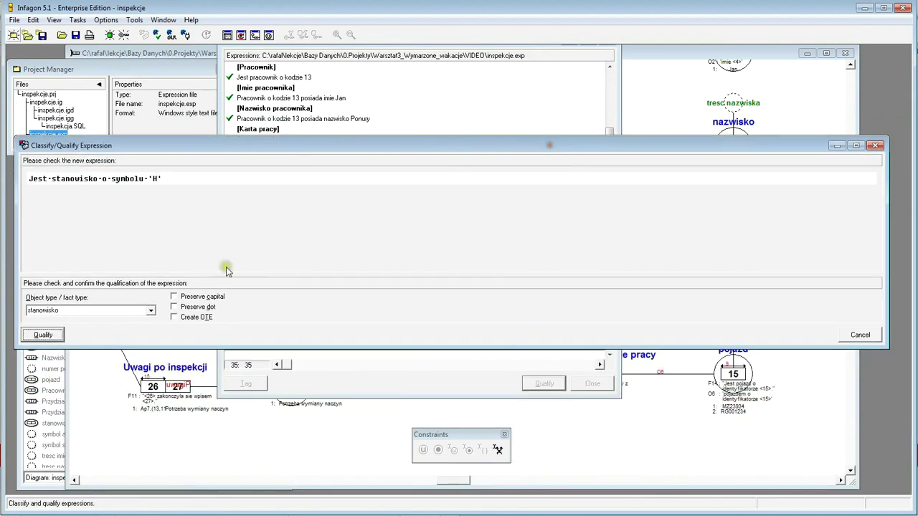
left_click(44, 336)
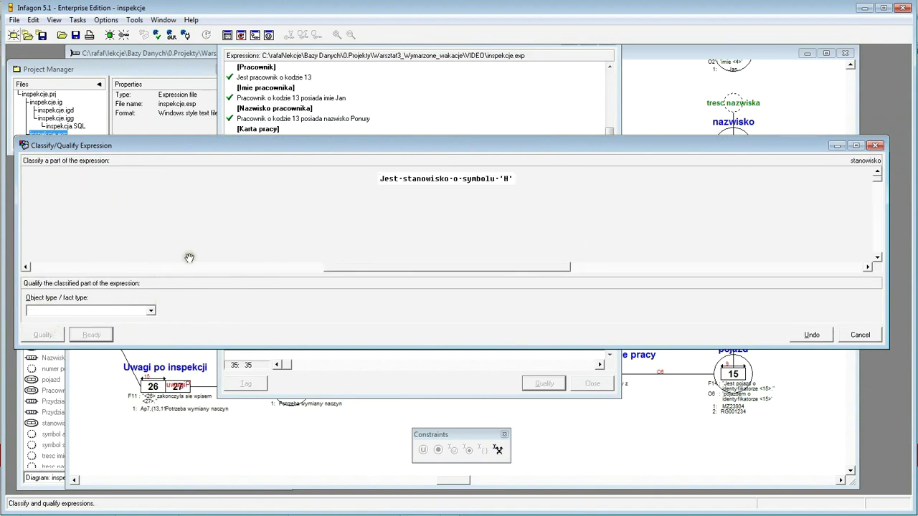
- Try symbol apartamentu as the type of H, then reject it with Nie
double_click(507, 177)
left_click(150, 312)
left_click_drag(153, 350, 153, 396)
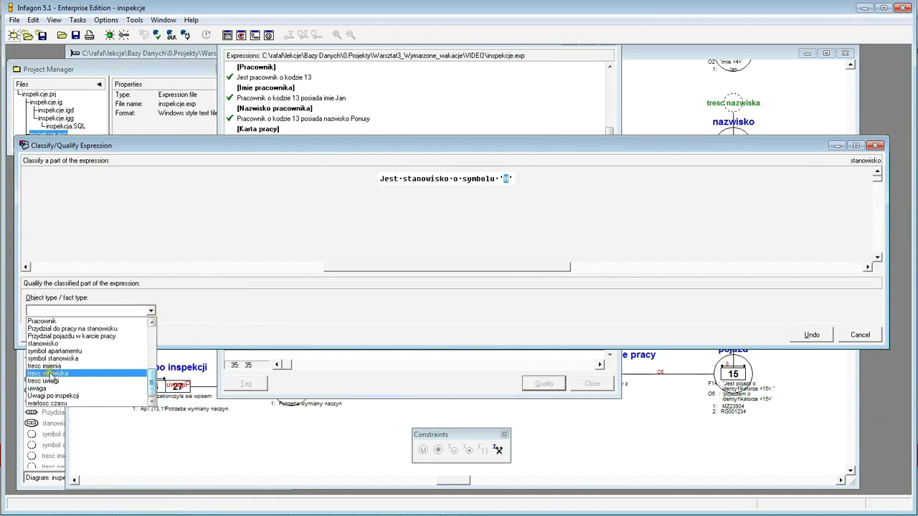
left_click(61, 350)
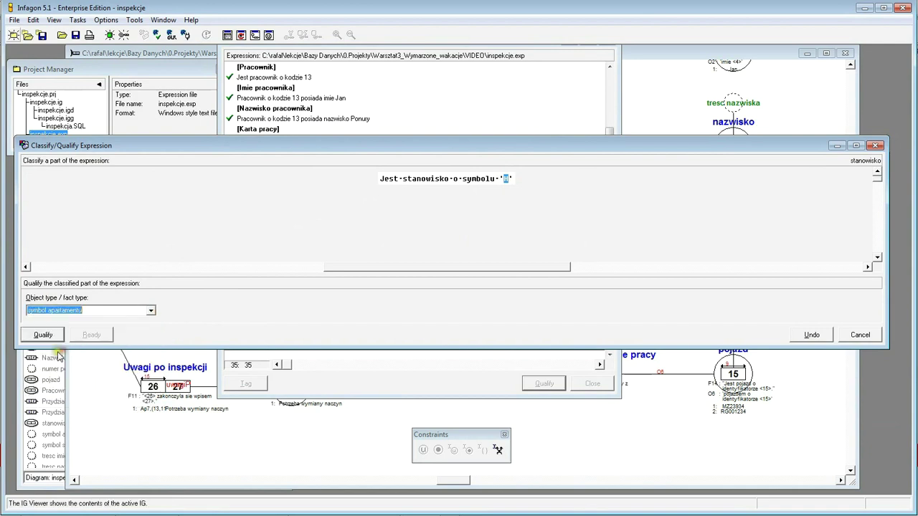
left_click(41, 334)
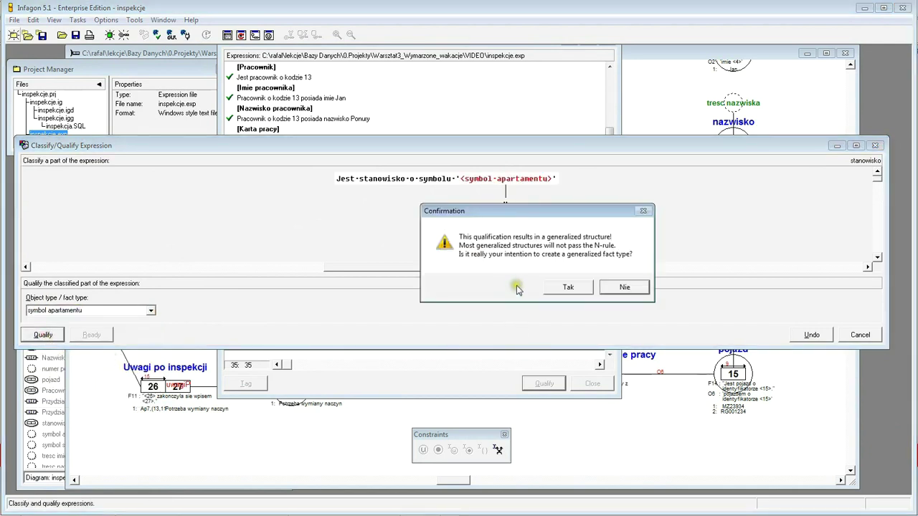
left_click(623, 288)
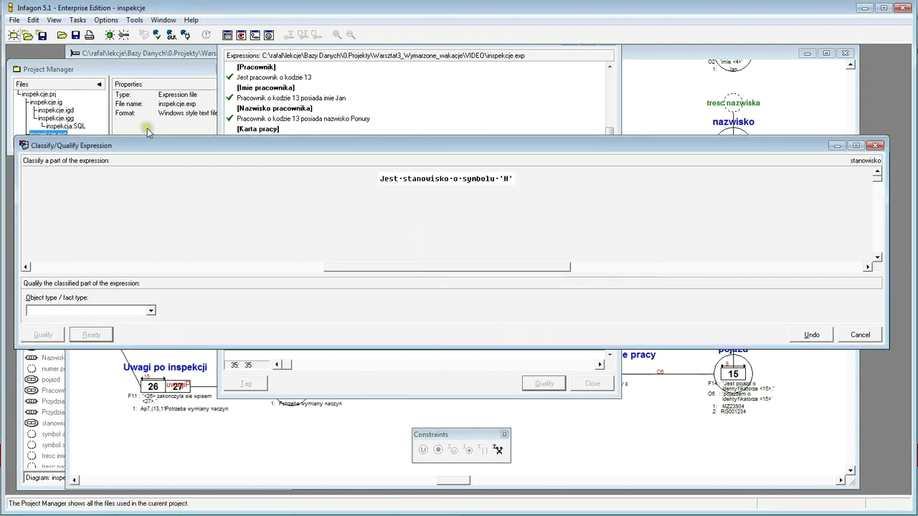
left_click_drag(134, 154, 211, 221)
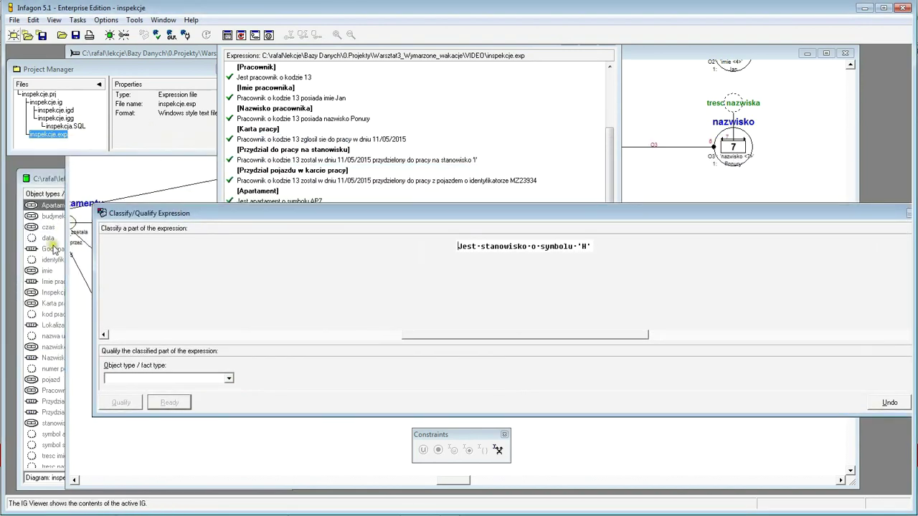
- Inspect the expression tree of the existing stanowisko 1 expression
left_click(43, 182)
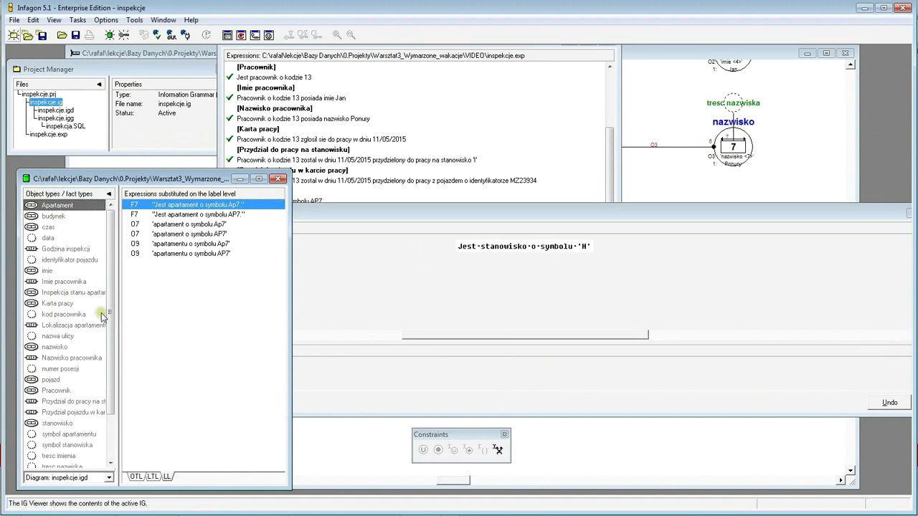
scroll(114, 394, "down", 2)
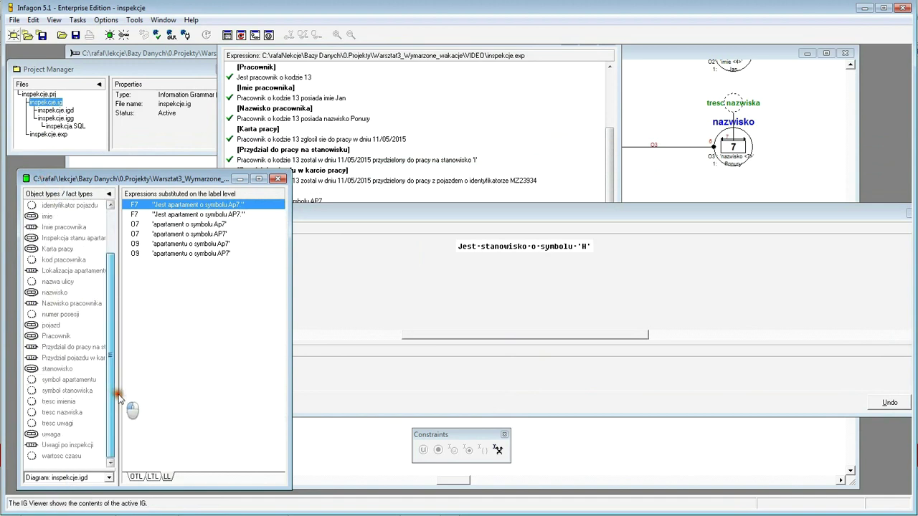
left_click(53, 368)
left_click(181, 211)
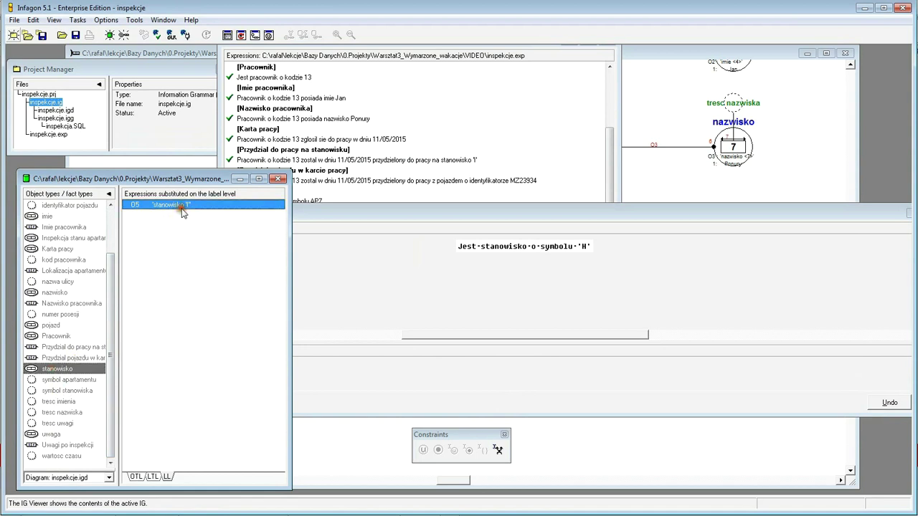
double_click(180, 206)
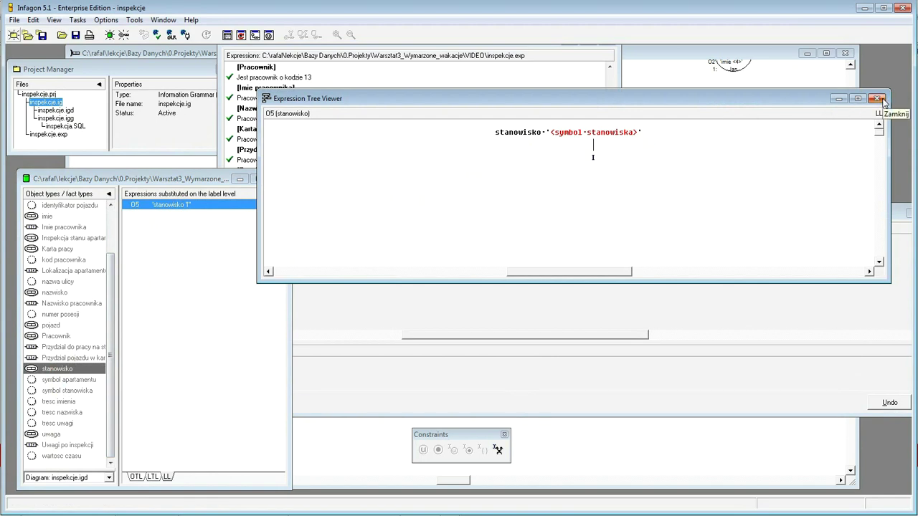
left_click(876, 99)
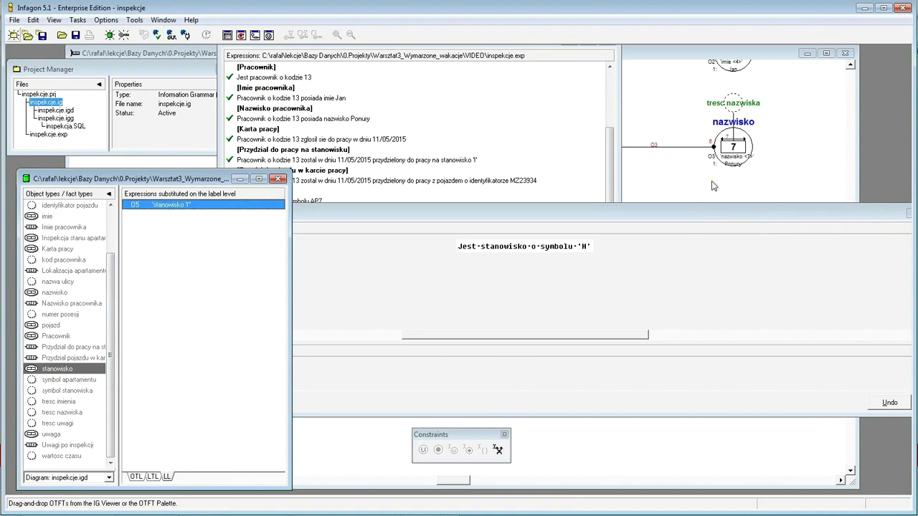
- Qualify H as symbol stanowiska and accept the fully qualified expression
left_click(470, 285)
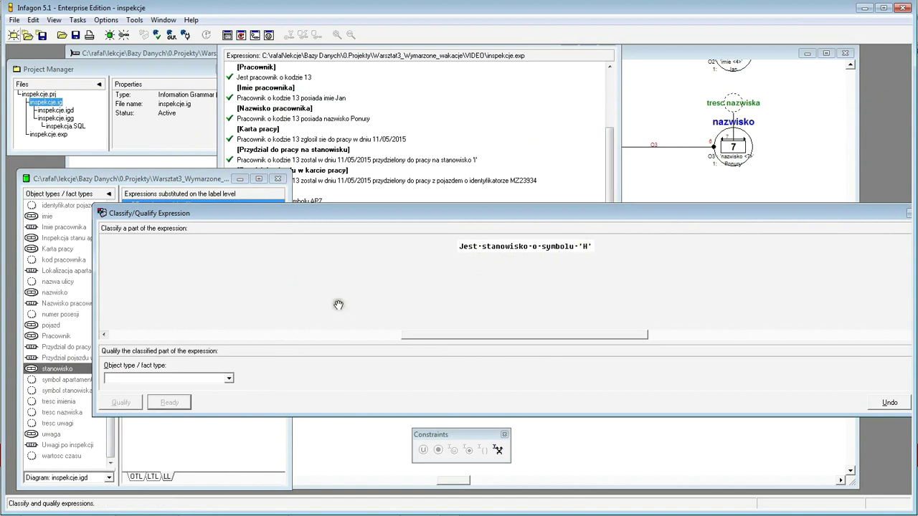
left_click_drag(500, 215, 451, 197)
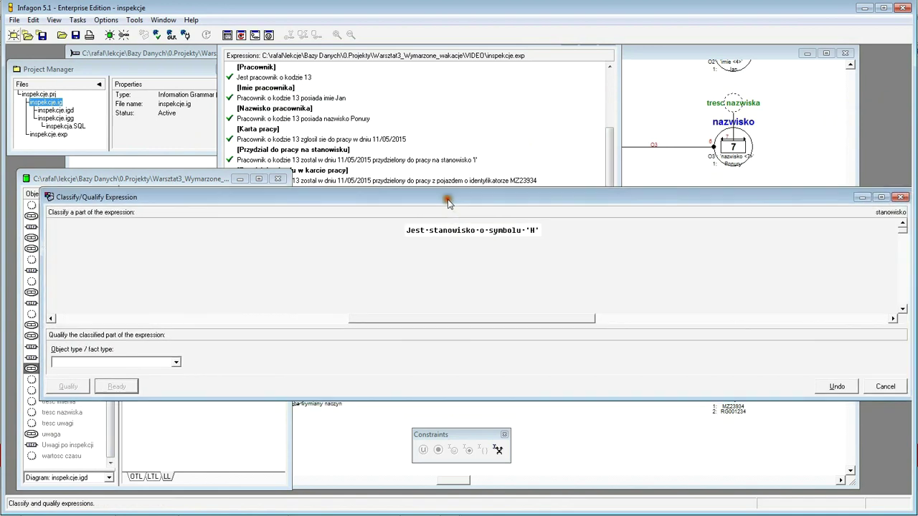
double_click(531, 230)
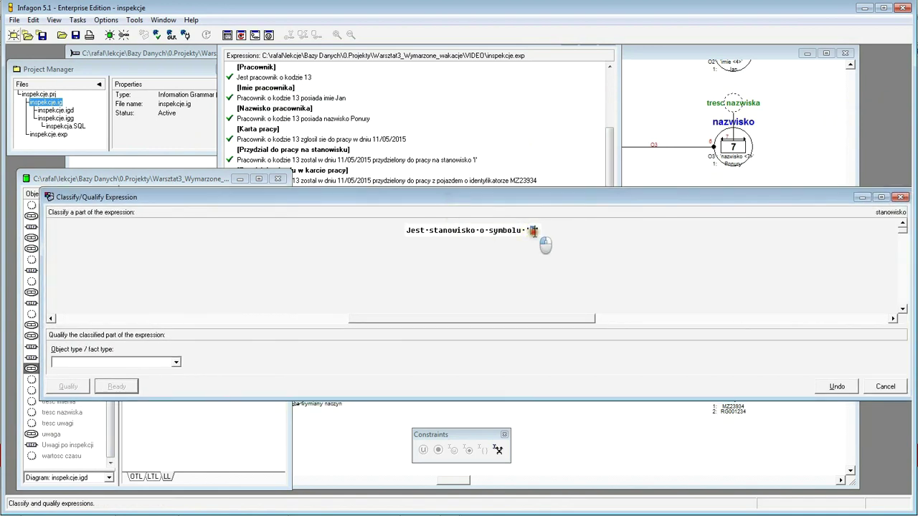
left_click(174, 364)
scroll(178, 413, "down", 3)
scroll(183, 420, "down", 3)
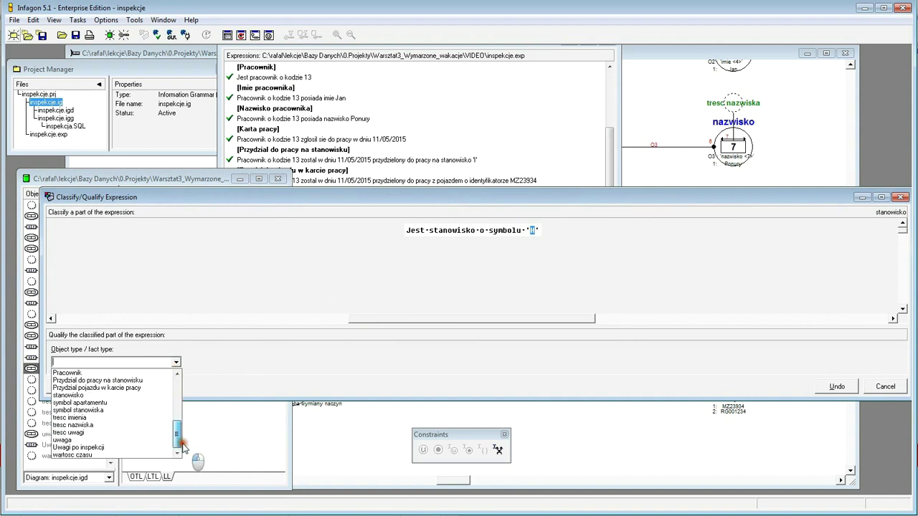
left_click(91, 410)
left_click(68, 387)
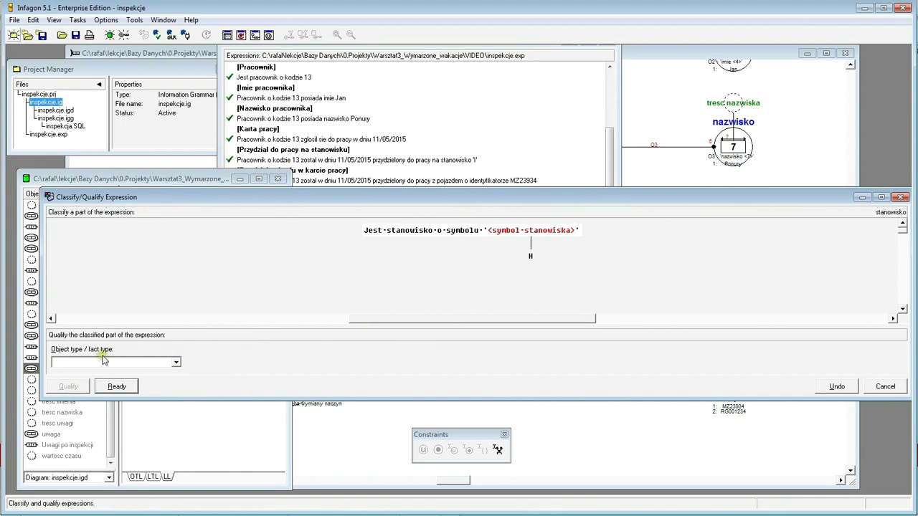
left_click(116, 386)
left_click(78, 387)
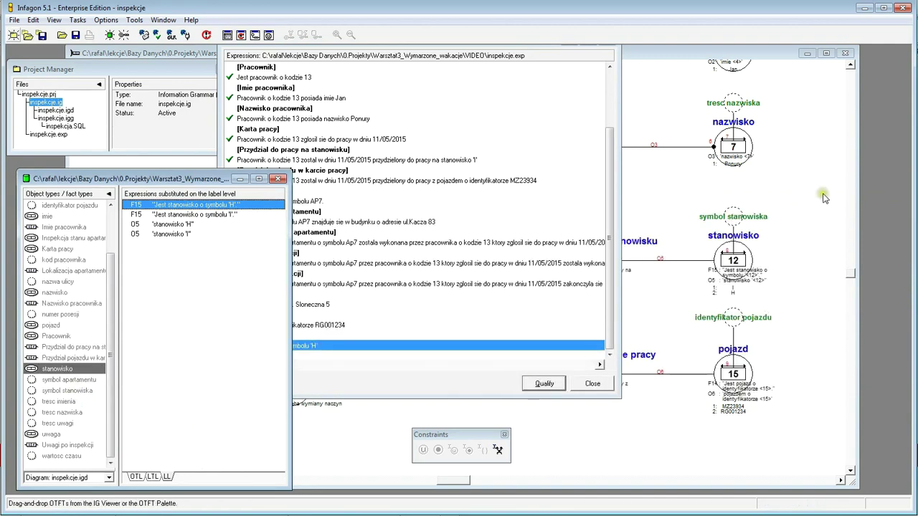
left_click(819, 199)
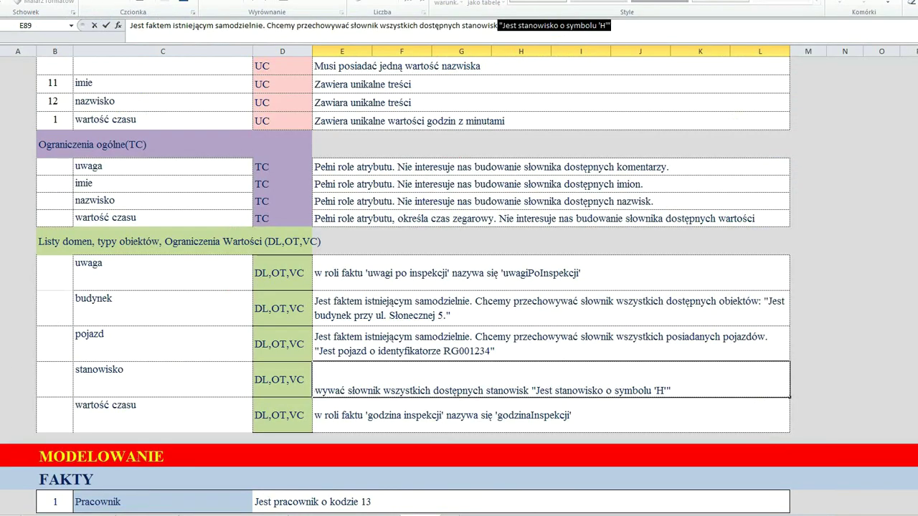
- Commit the finished stanowisko note in Excel cell E89
left_click(18, 414)
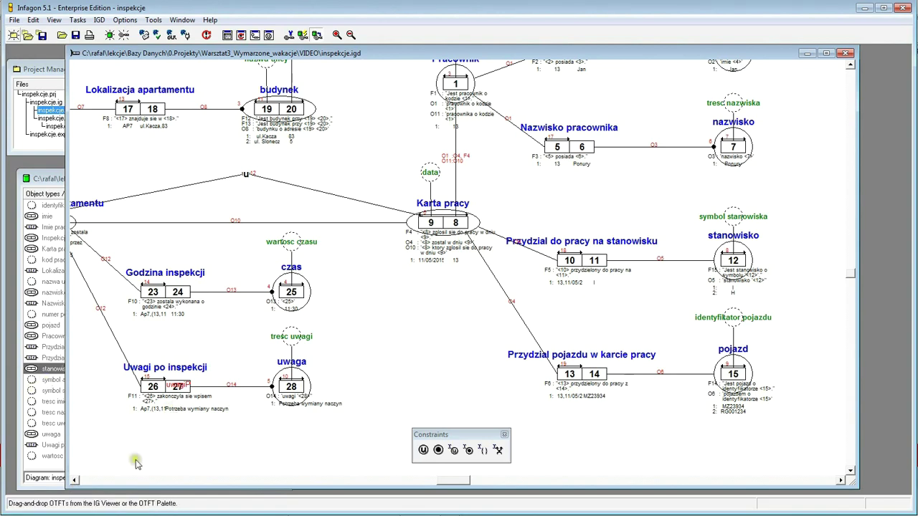
- Enlarge the diagram and select the Godzina inspekcji fact type with roles 23|24
left_click(74, 480)
left_click(74, 480)
left_click(74, 480)
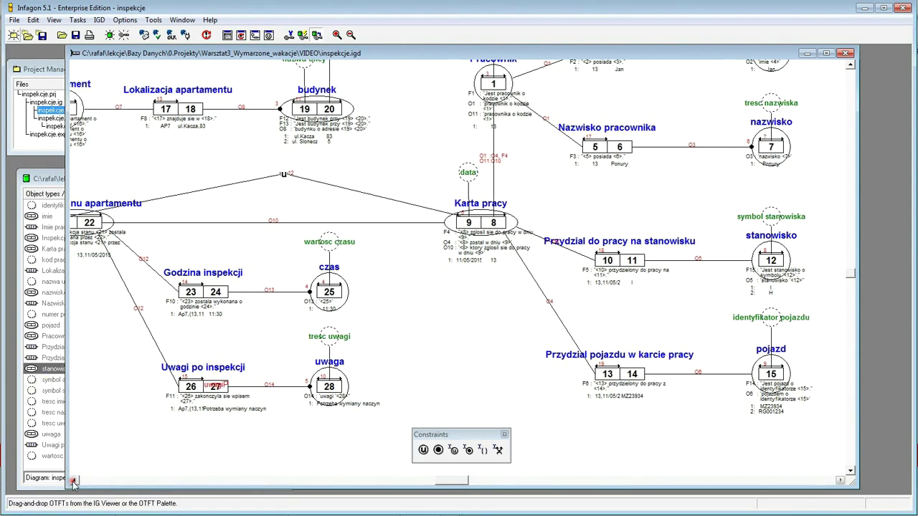
left_click(74, 481)
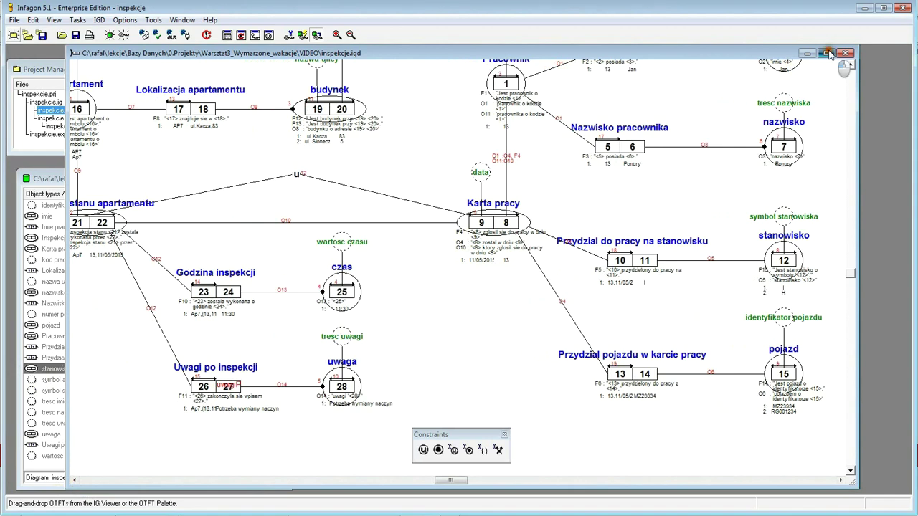
left_click(826, 53)
left_click(907, 51)
left_click(906, 51)
left_click(906, 50)
left_click(907, 50)
left_click(906, 50)
left_click(907, 50)
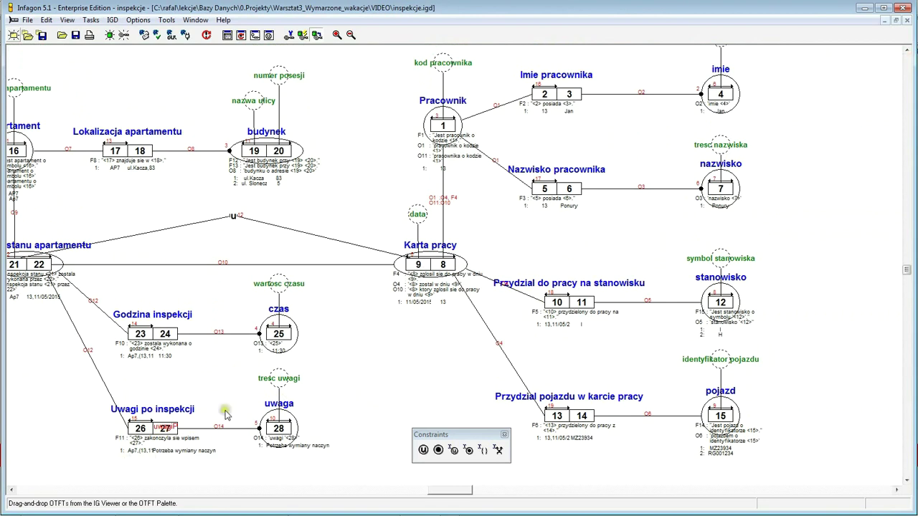
left_click(11, 492)
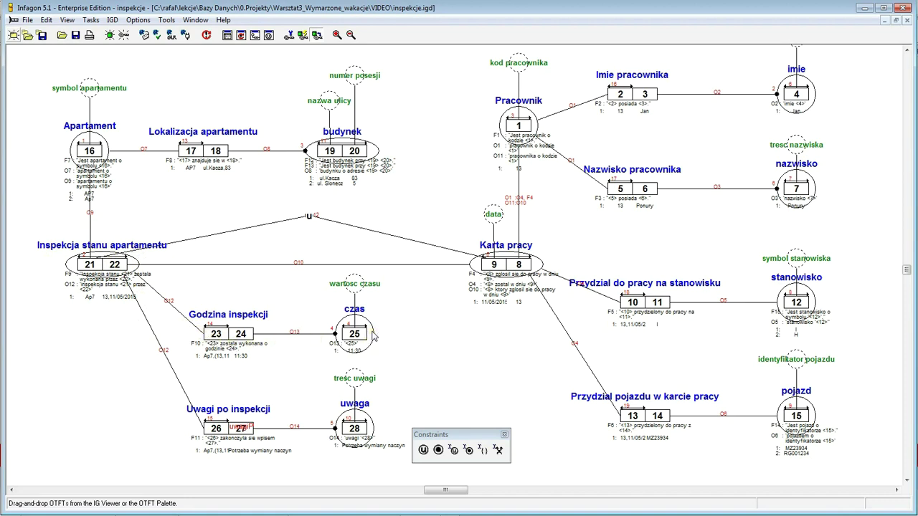
left_click(243, 334)
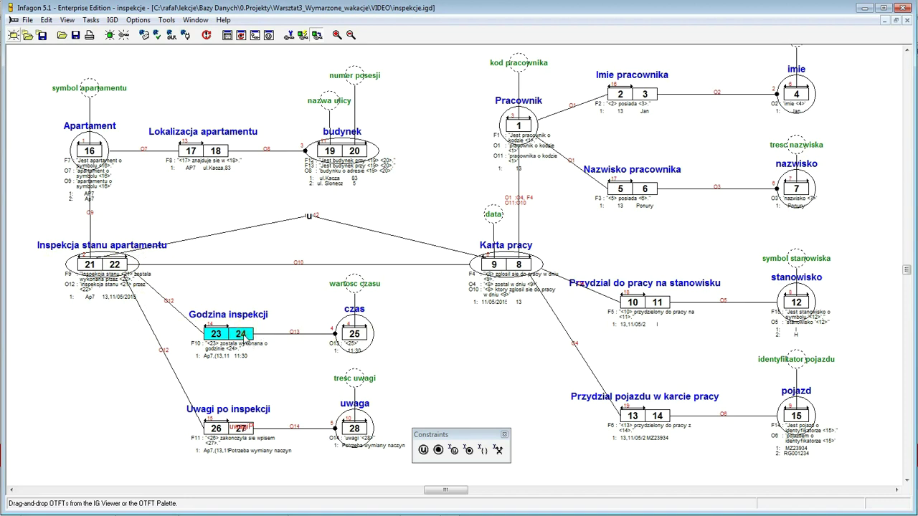
- Give role 24 (czas) of Godzina inspekcji the Replacefix column name godzinaInspekcji
right_click(244, 337)
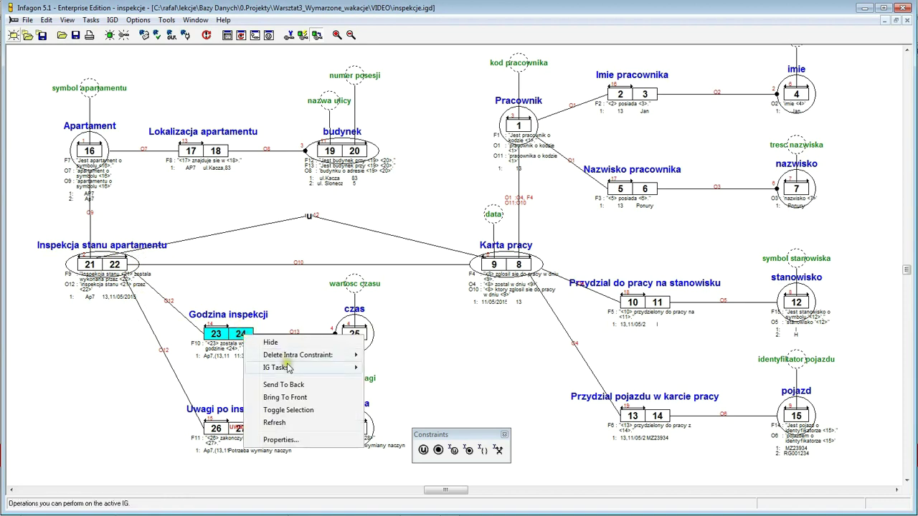
mouse_move(289, 368)
left_click(399, 381)
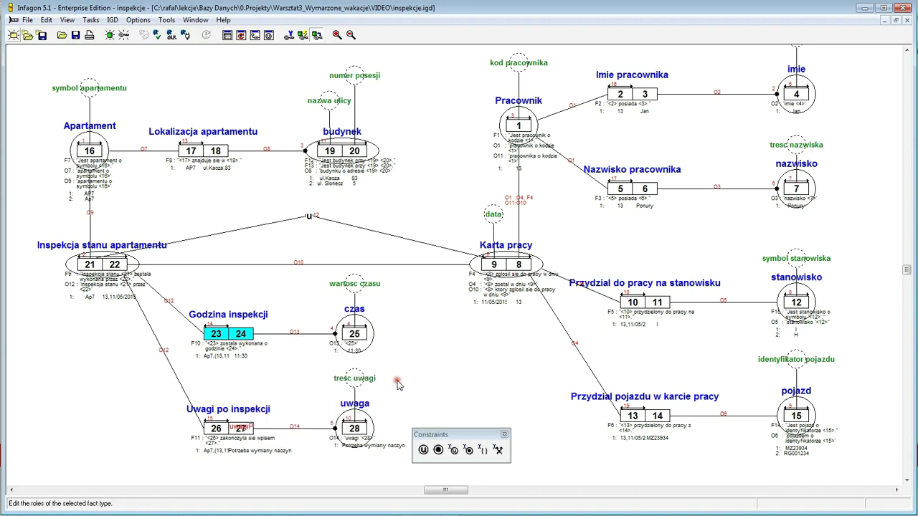
left_click(393, 176)
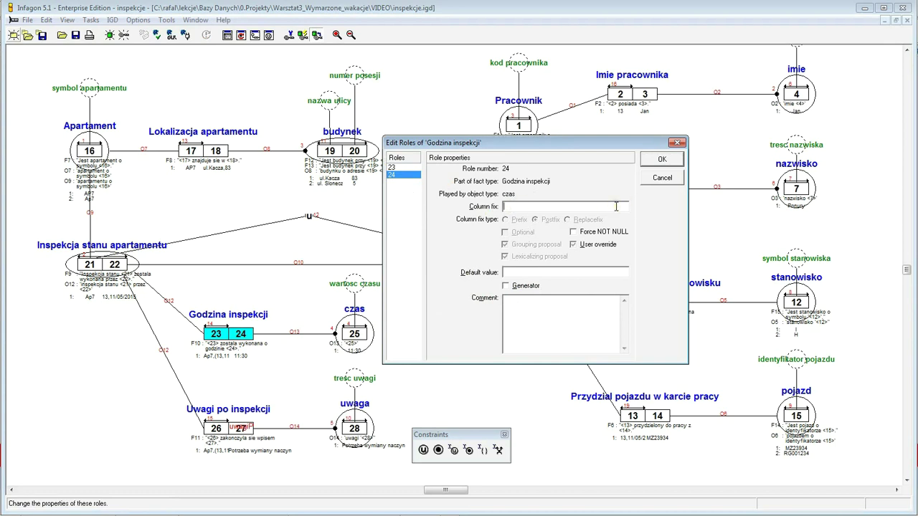
type("godzinaInspekcji")
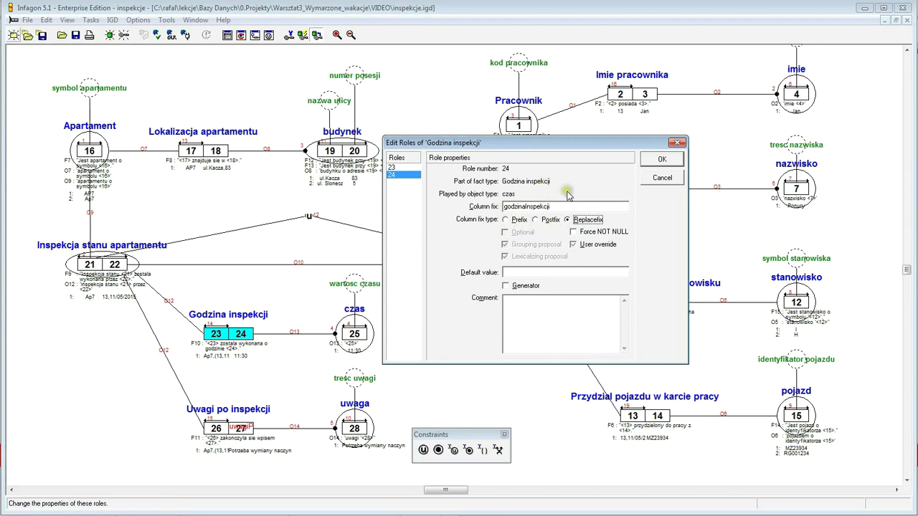
left_click(662, 162)
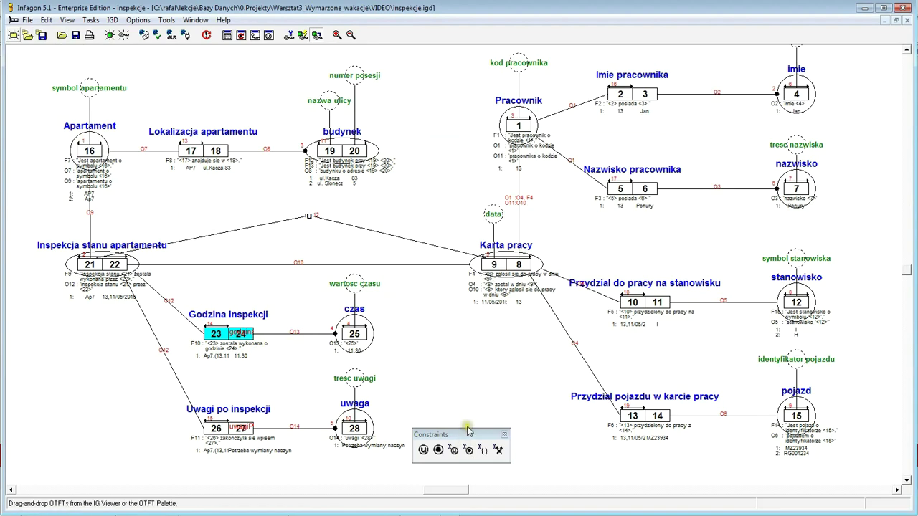
- Move the Constraints palette aside and close it
left_click_drag(468, 430, 486, 393)
left_click(523, 395)
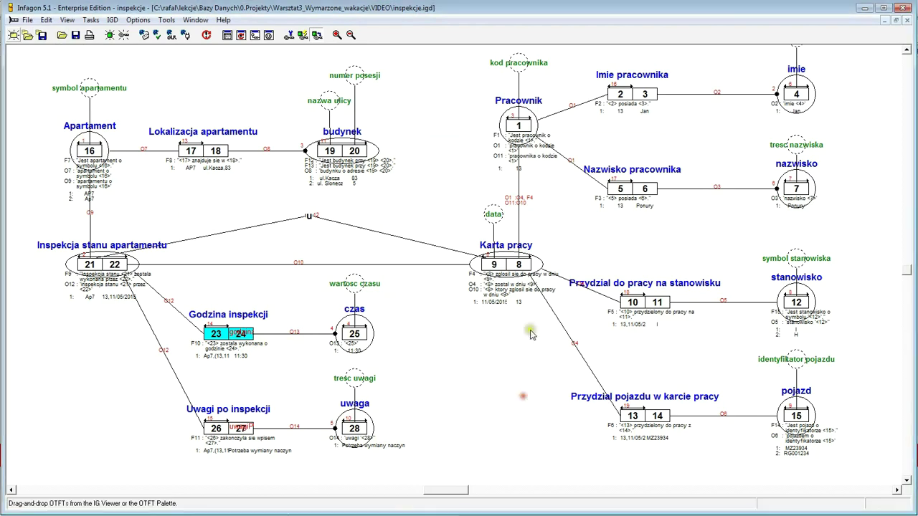
left_click(907, 50)
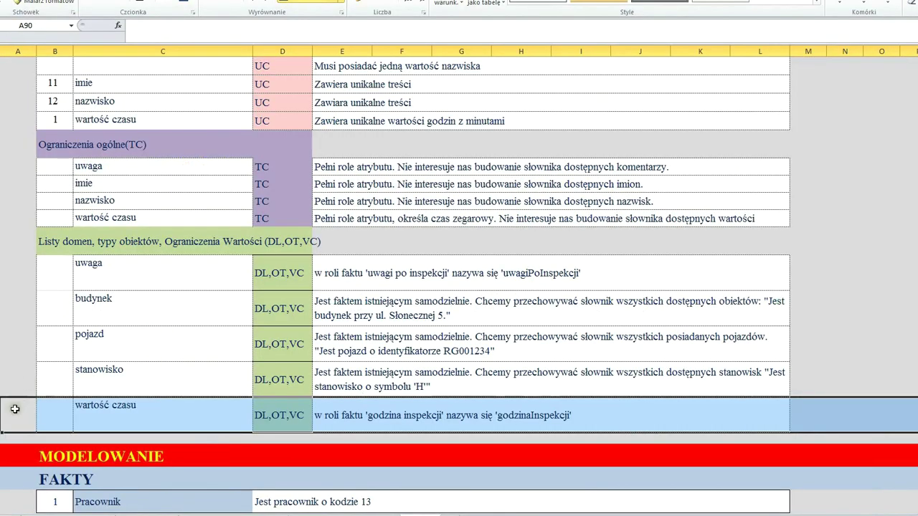
- Scroll the Excel notes sheet to the domain list and value constraint rows
scroll(12, 400, "up", 2)
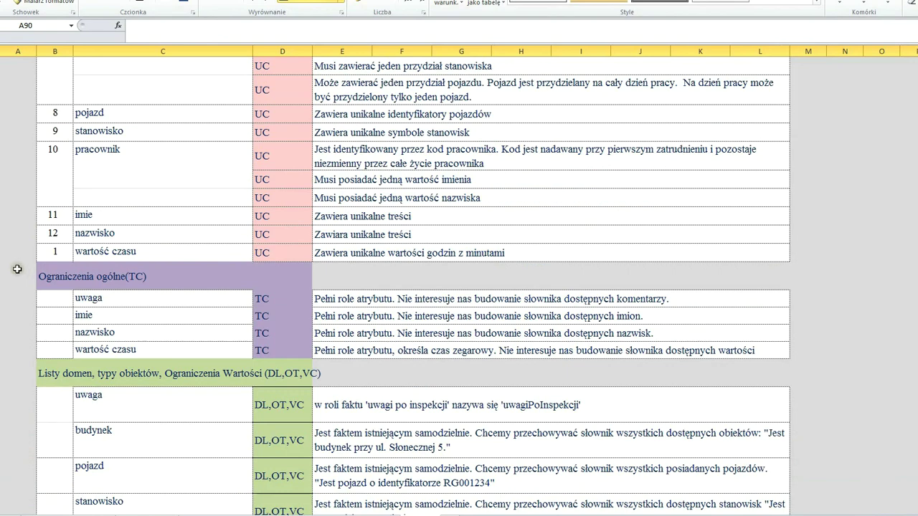
scroll(17, 269, "up", 15)
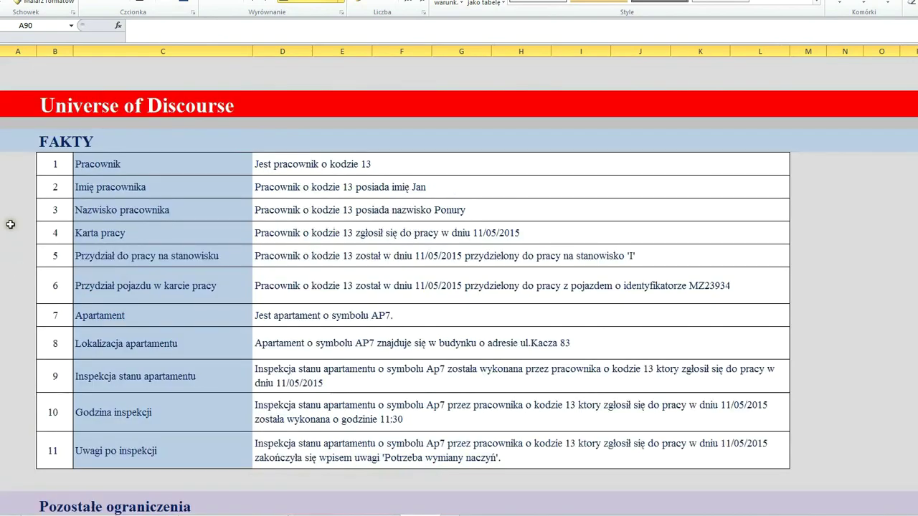
scroll(8, 359, "down", 6)
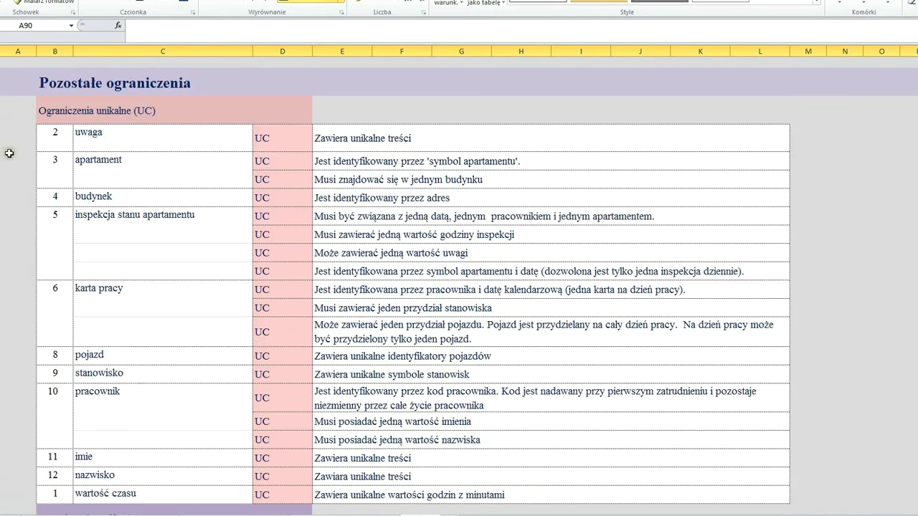
scroll(413, 286, "down", 5)
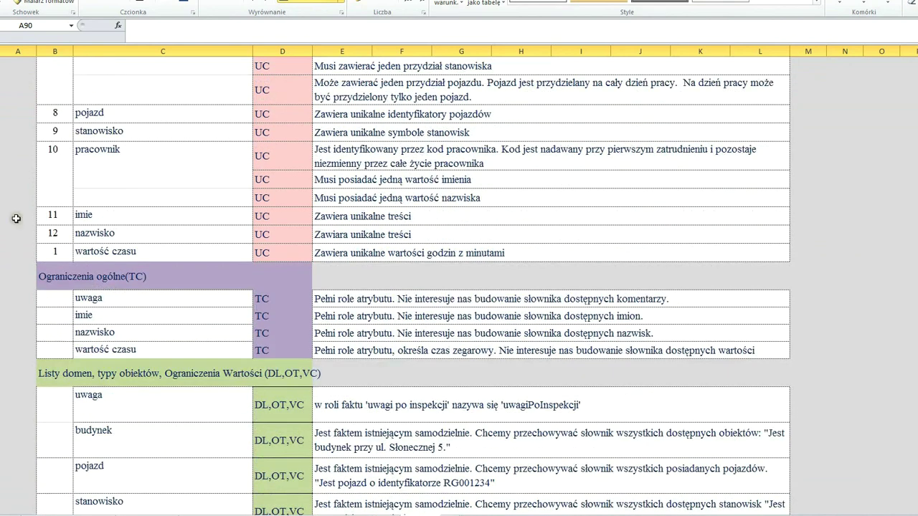
scroll(4, 278, "down", 1)
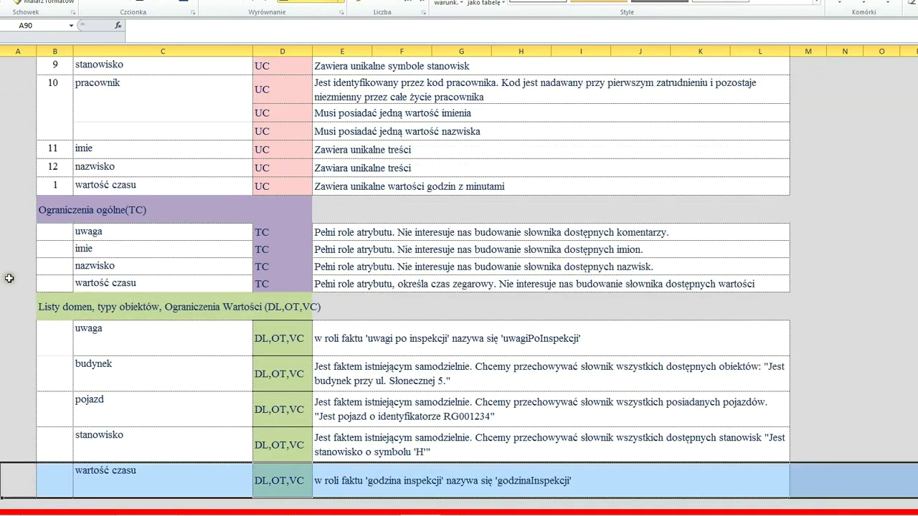
left_click_drag(4, 215, 3, 495)
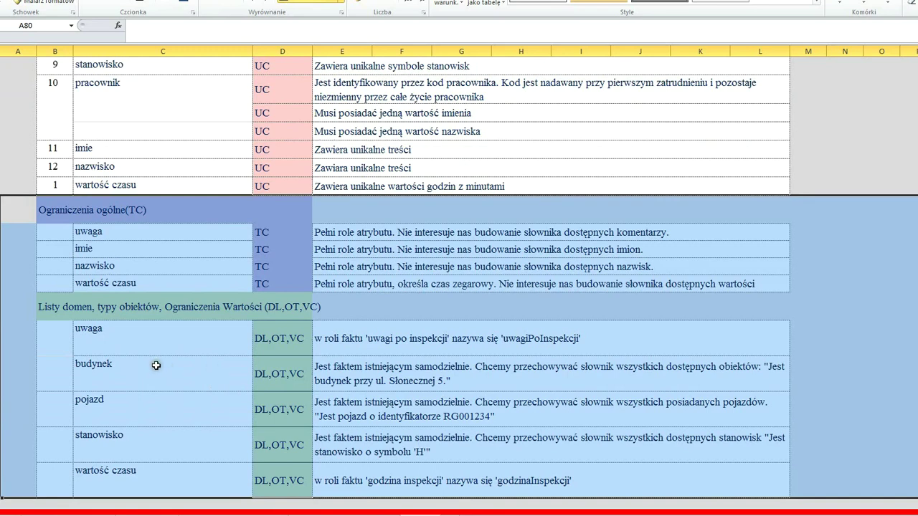
left_click(74, 343)
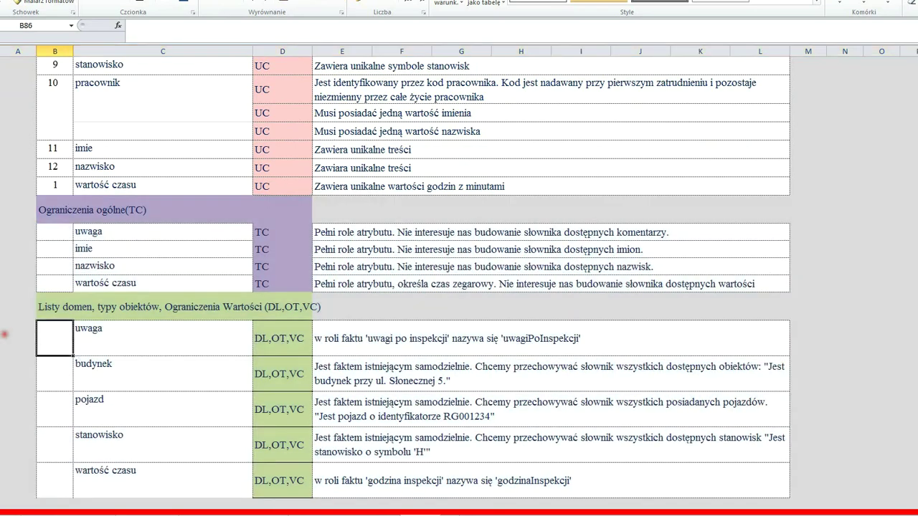
- Review the uwaga, budynek, pojazd, stanowisko and wartość czasu rows, then return to Infagon
left_click(2, 345)
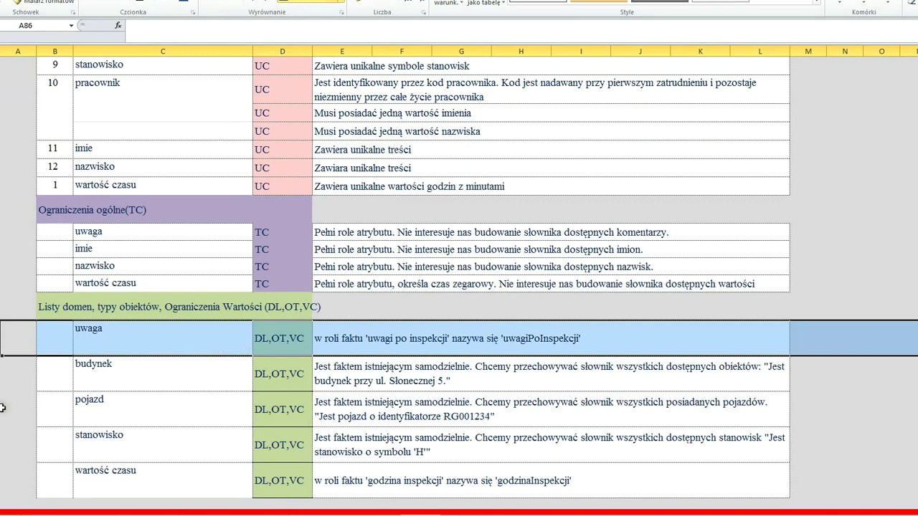
left_click(2, 373)
left_click(2, 408)
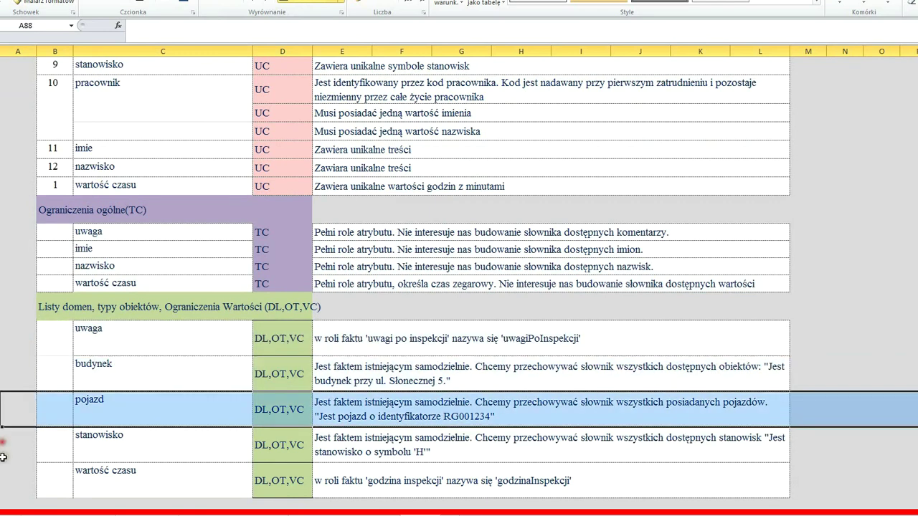
left_click(2, 452)
left_click(2, 484)
left_click(2, 446)
left_click(2, 410)
left_click(3, 387)
left_click(4, 352)
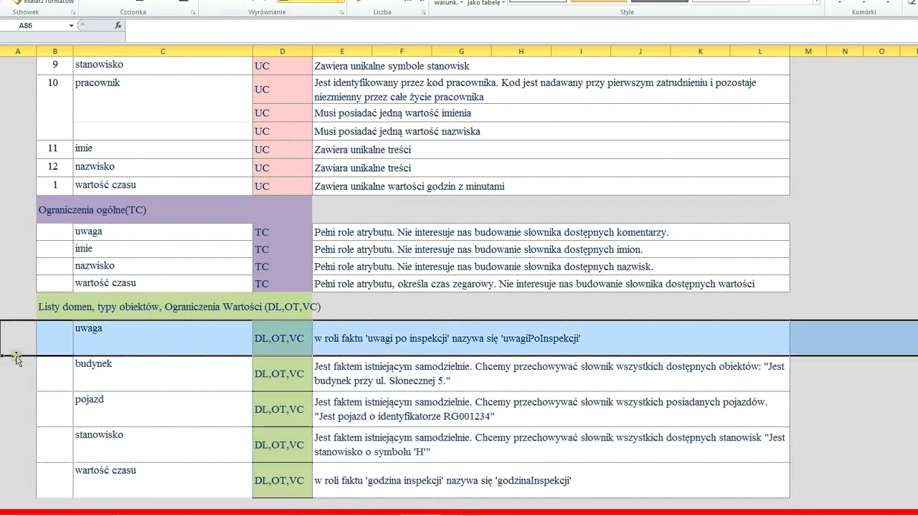
scroll(47, 360, "down", 3)
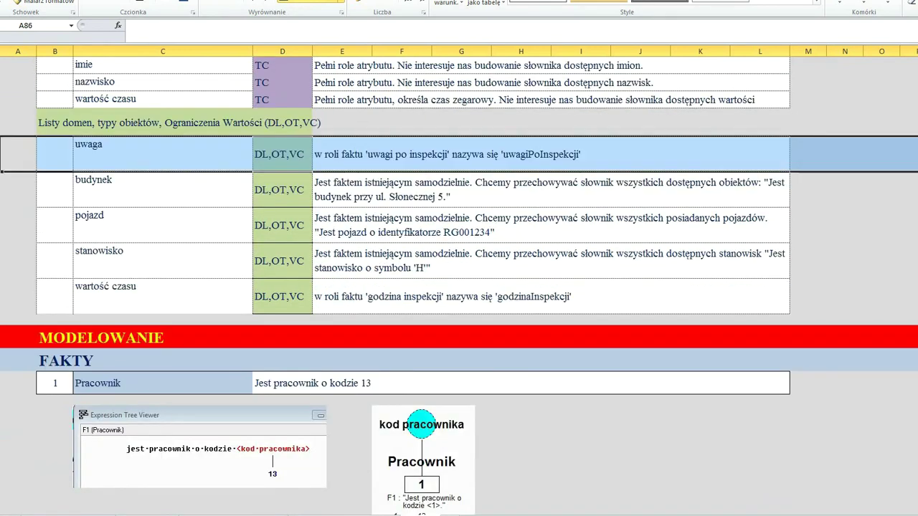
key("alt+Tab")
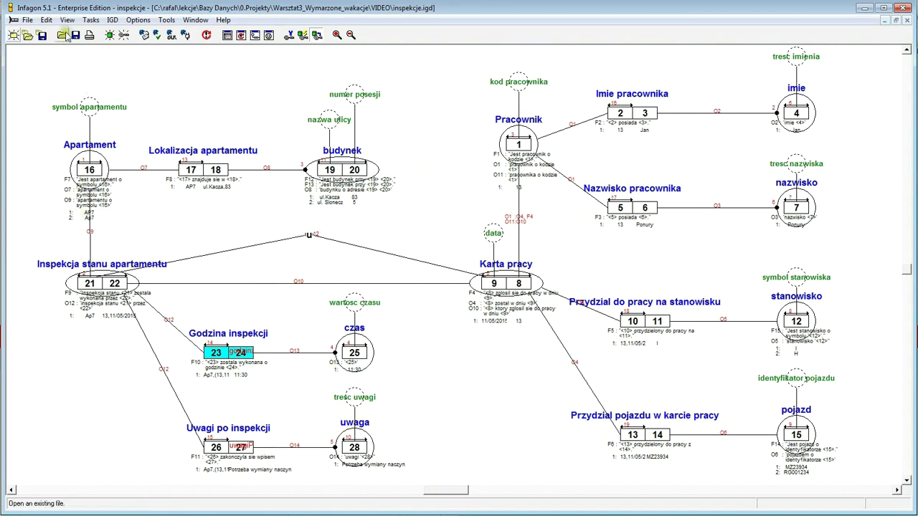
- Run GLR with Group, Lexicalize and Reduce checked, accepting the warning
left_click(46, 19)
mouse_move(66, 21)
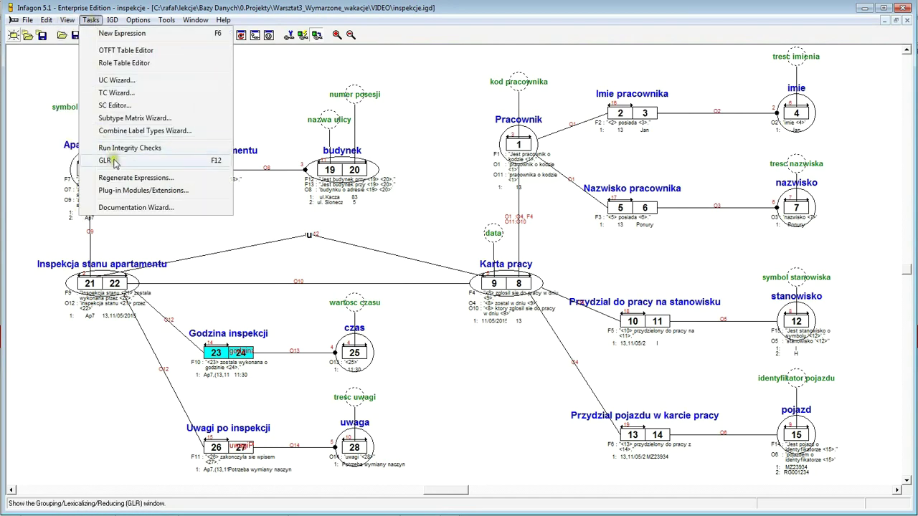
left_click(115, 166)
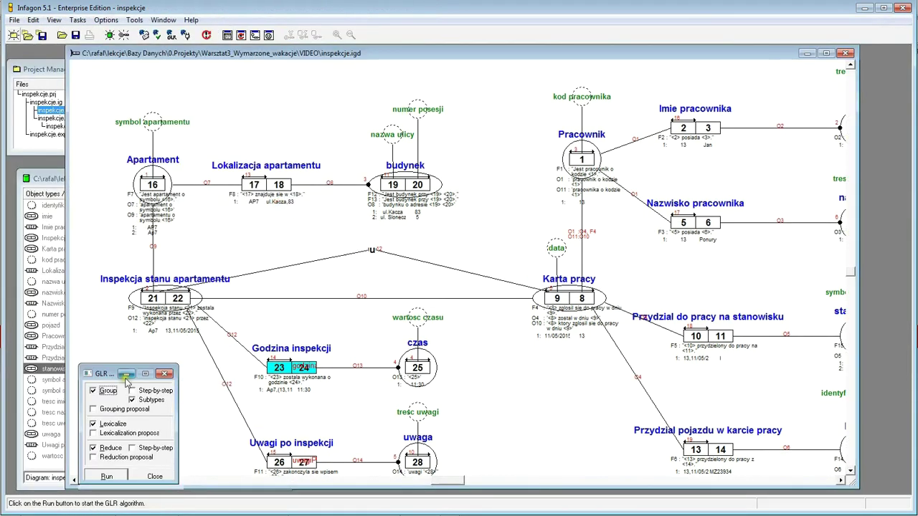
left_click_drag(102, 378, 481, 228)
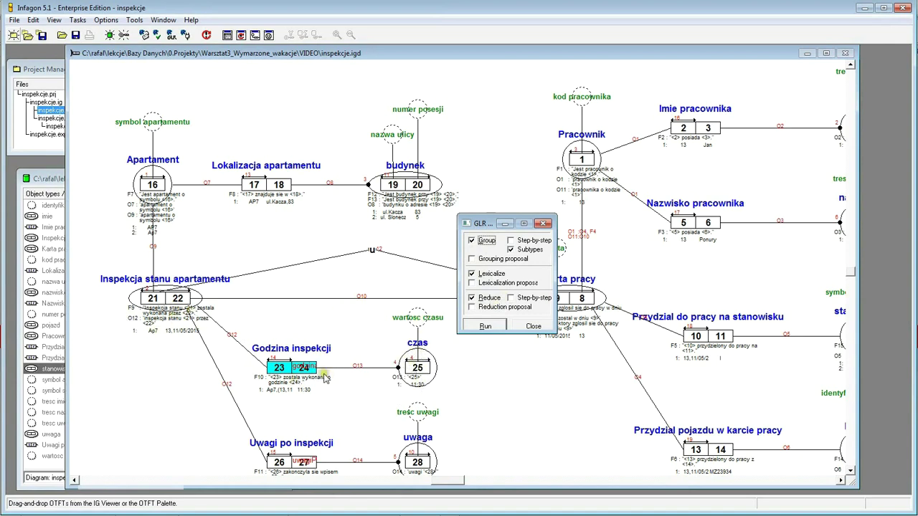
left_click(485, 329)
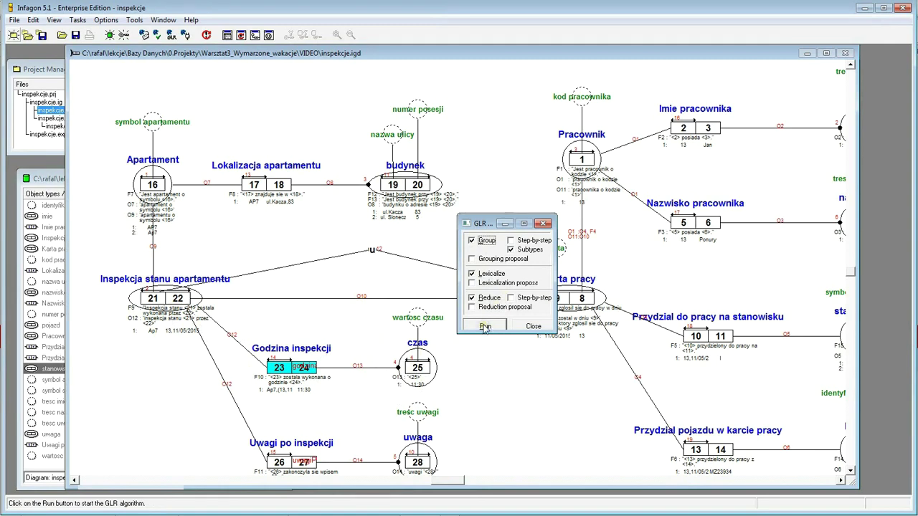
left_click(577, 297)
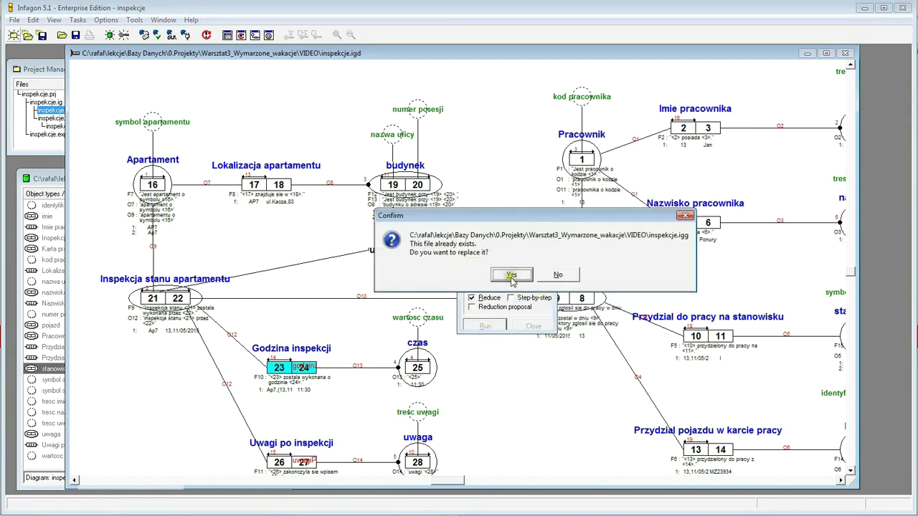
- Replace inspekcje.igg and generate New IGD1, grouping Apartament, Pracownik and Inspekcja stanu apartamentu fact types
left_click(512, 275)
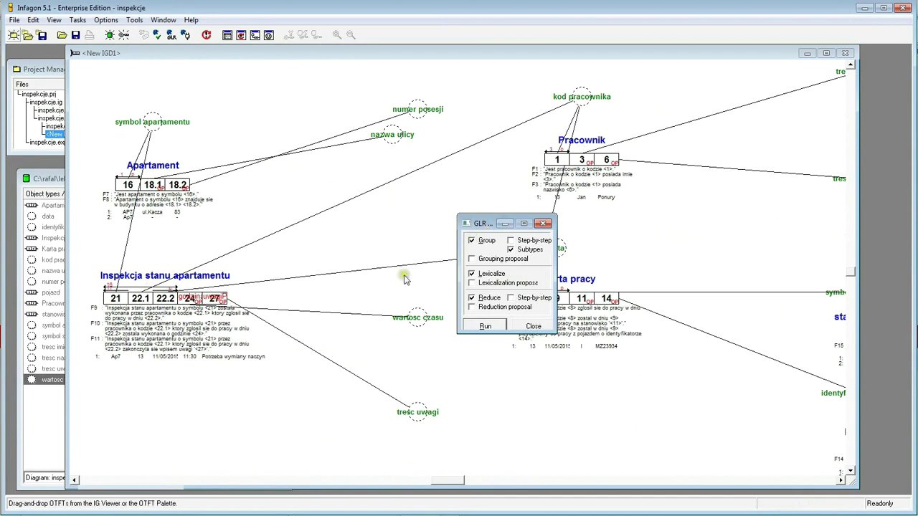
left_click(307, 298)
left_click(347, 298)
left_click(350, 297)
left_click(349, 218)
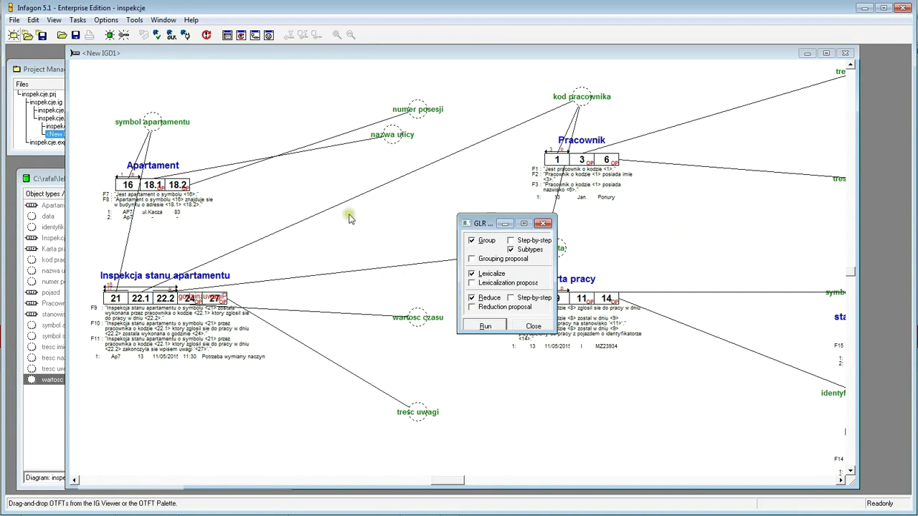